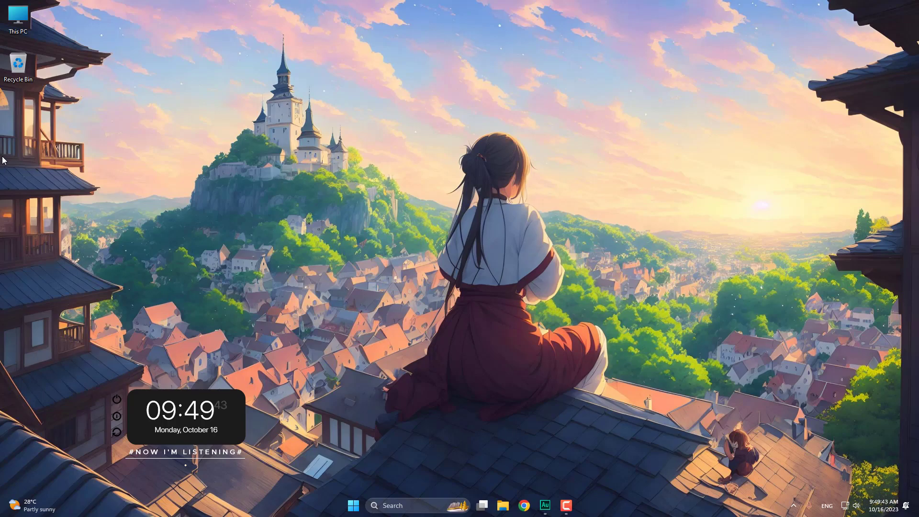
# - Bring up the desktop context menu, then dismiss it
pyautogui.rightClick(3, 160)
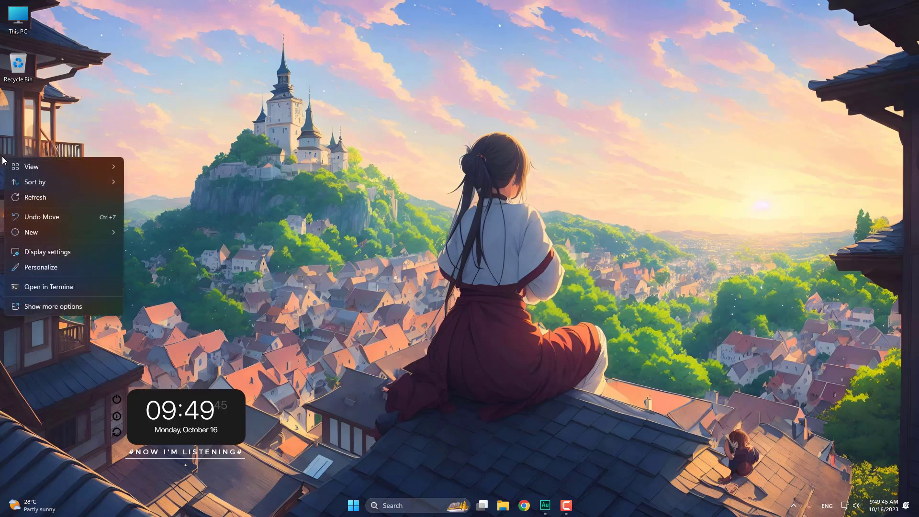
pyautogui.moveTo(7, 182)
pyautogui.click(223, 134)
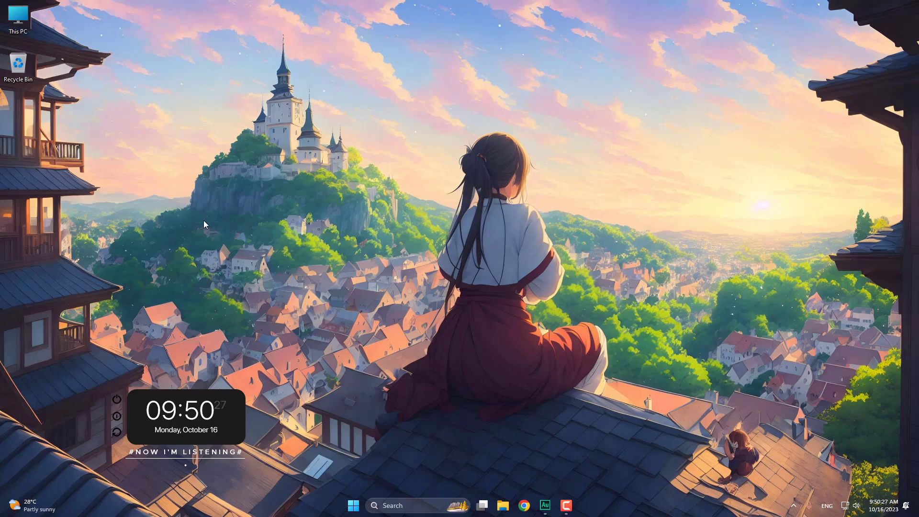
# - Open Downloads through This PC and select the Class 24 image
pyautogui.doubleClick(29, 23)
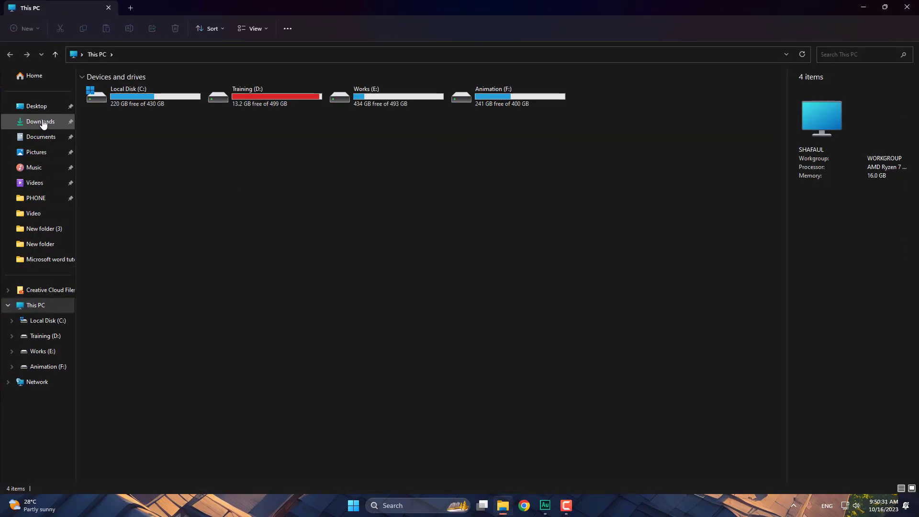
pyautogui.click(43, 123)
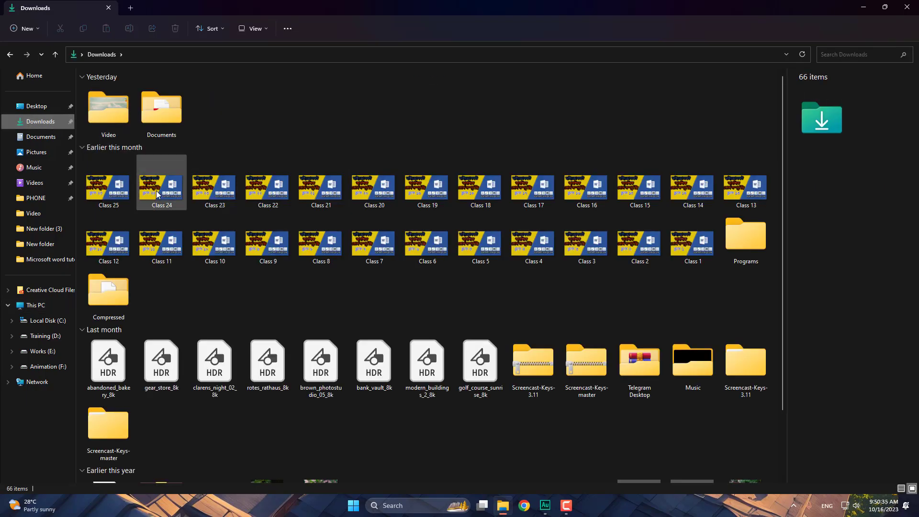
pyautogui.click(157, 190)
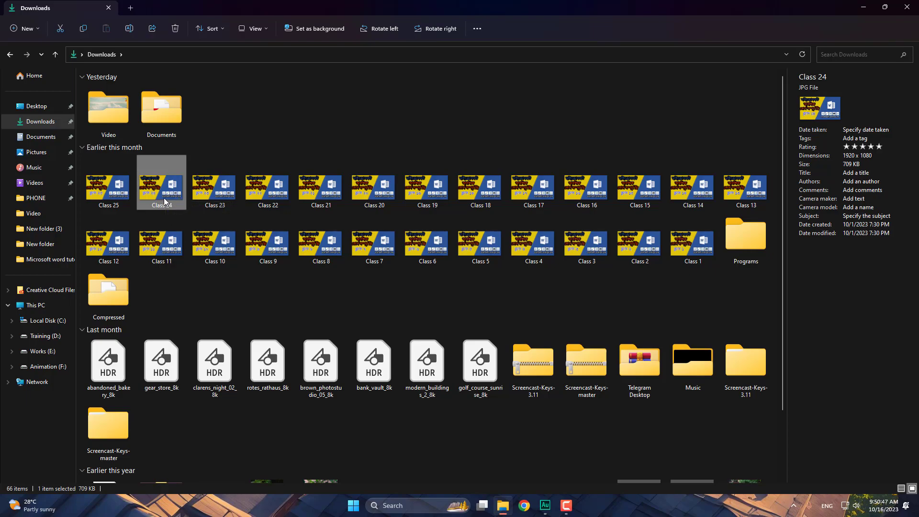
pyautogui.rightClick(169, 203)
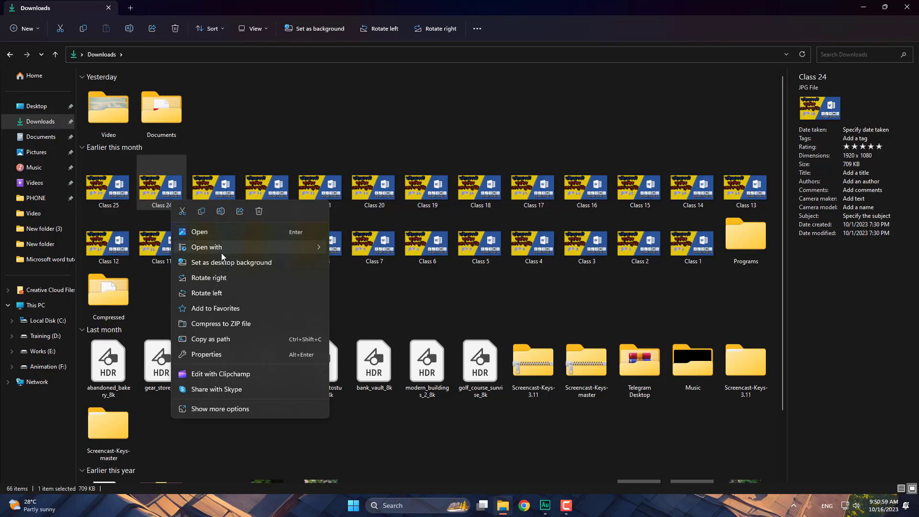
pyautogui.moveTo(253, 249)
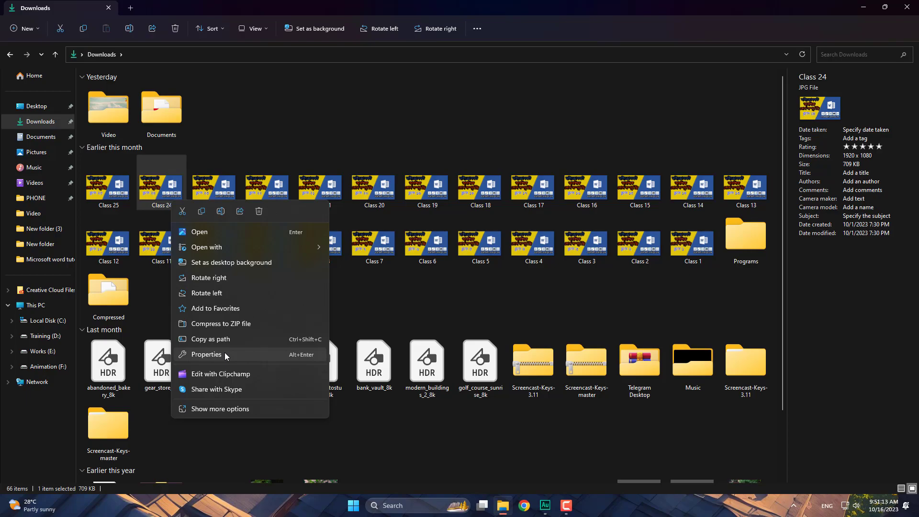
pyautogui.click(157, 197)
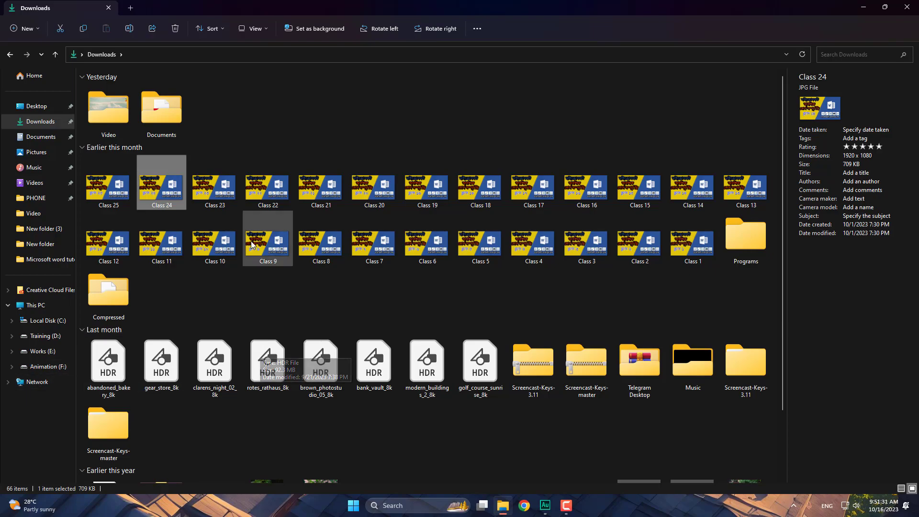
pyautogui.rightClick(227, 199)
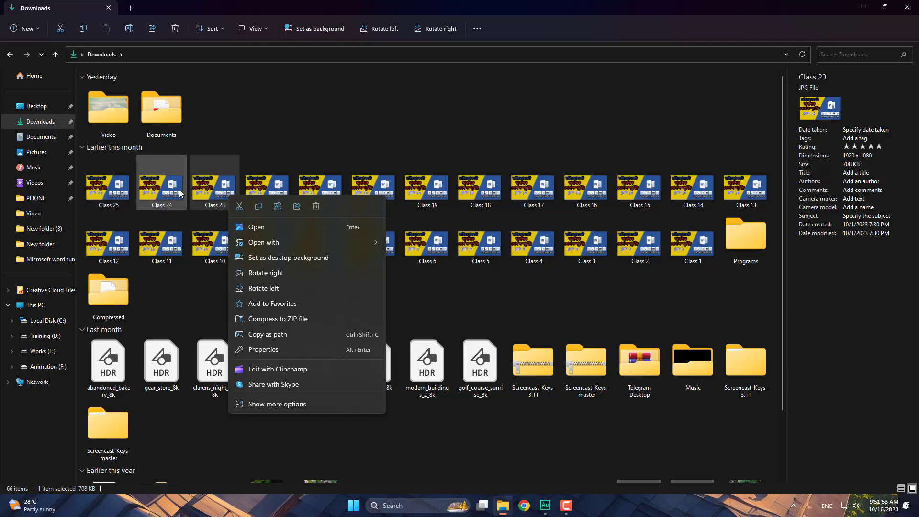
# - Select Class 24, then show the Open with options for the Class 21 image
pyautogui.click(160, 196)
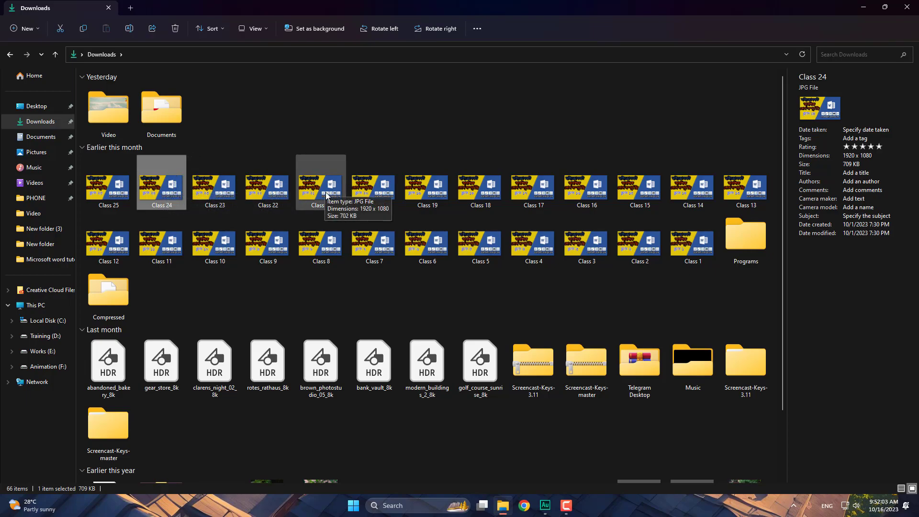
pyautogui.rightClick(320, 193)
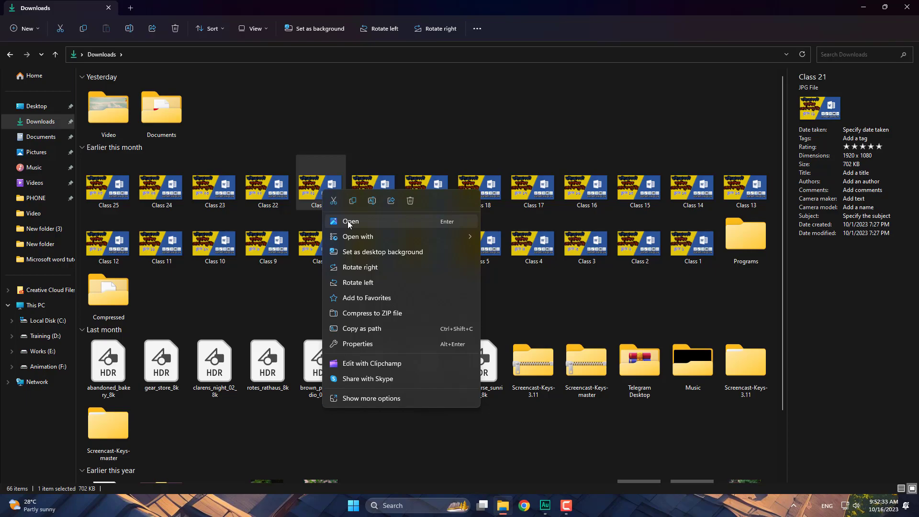
pyautogui.moveTo(360, 240)
pyautogui.click(352, 221)
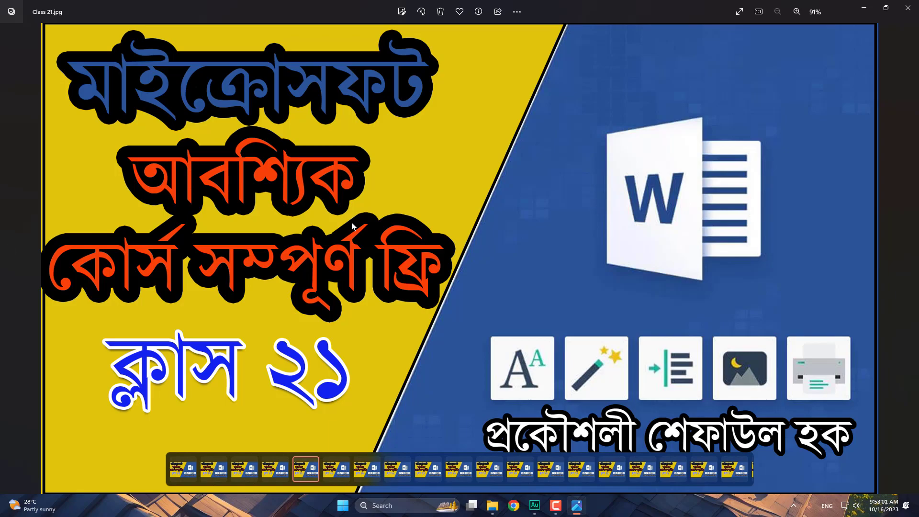
pyautogui.click(907, 7)
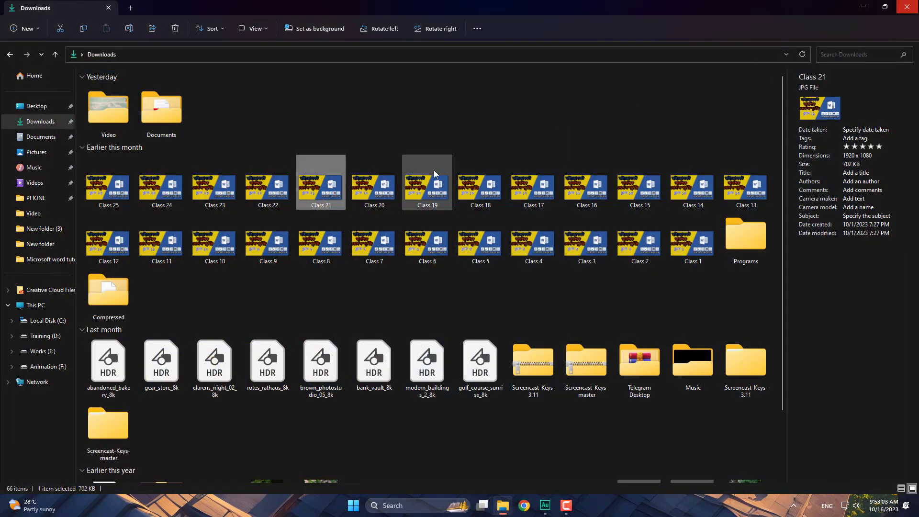
# - Show the context menu for the Class 21 image
pyautogui.rightClick(315, 193)
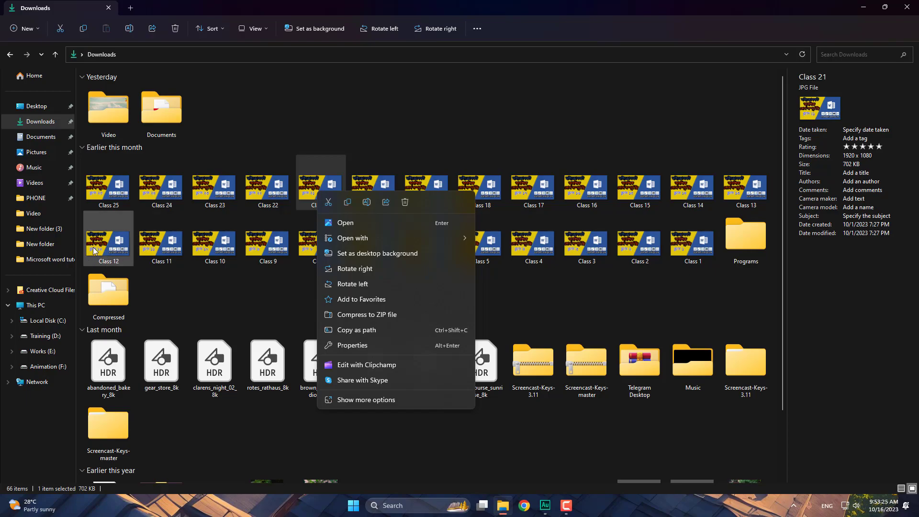
# - Open the Teli folder on Training (D:), browse its list, and select the HardOps course folder
pyautogui.click(49, 337)
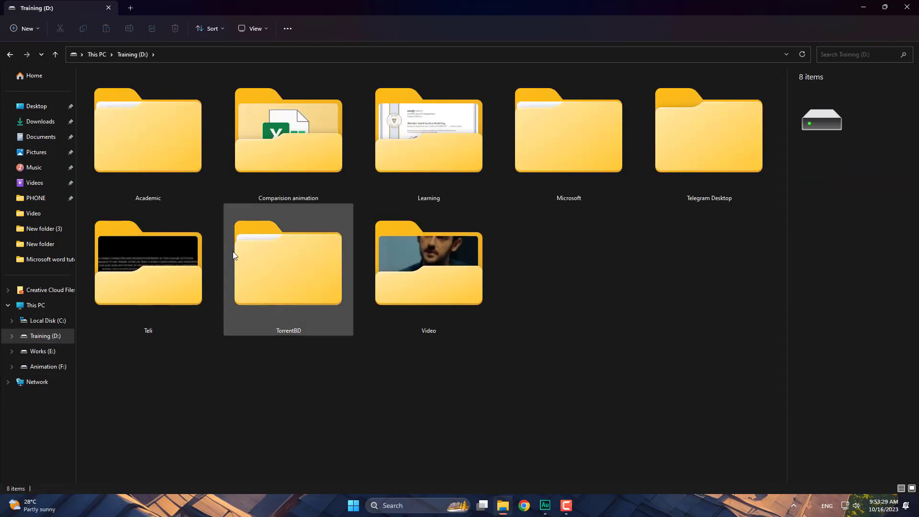
pyautogui.doubleClick(172, 266)
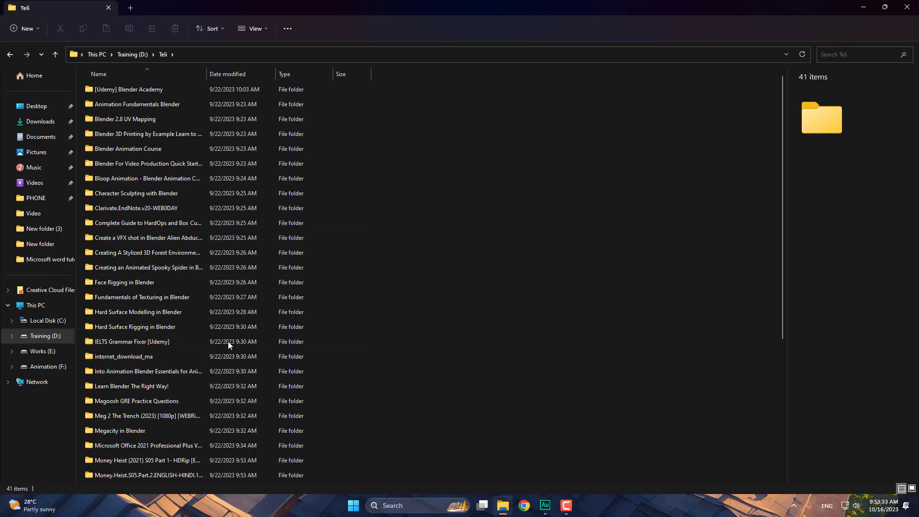
pyautogui.scroll(-5, 215, 383)
pyautogui.scroll(5, 220, 363)
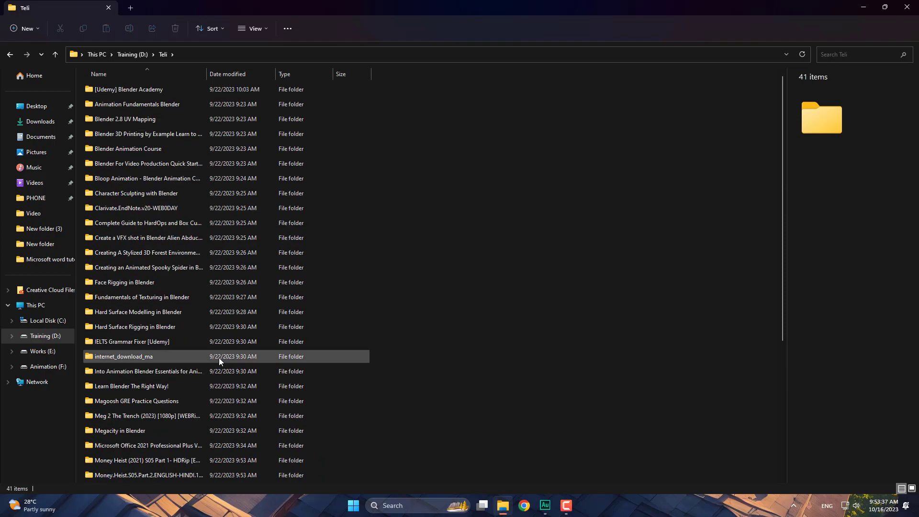
pyautogui.scroll(-5, 219, 311)
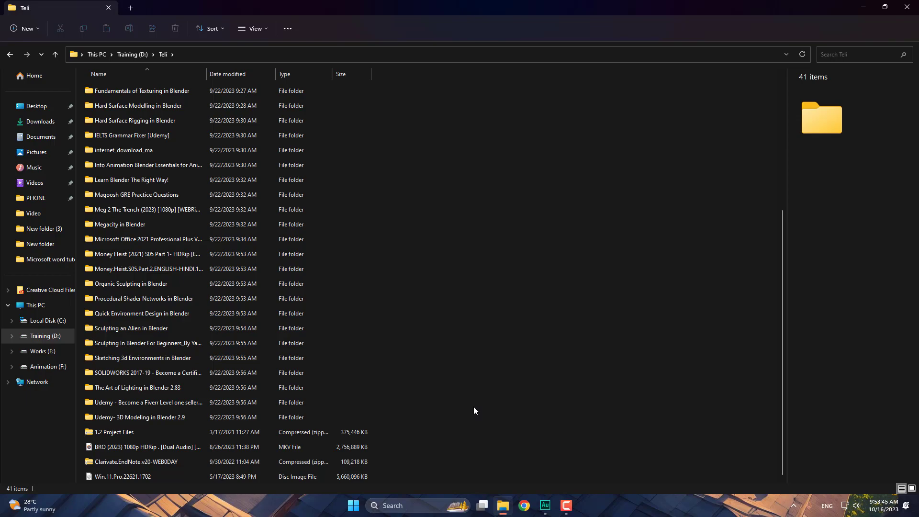
pyautogui.scroll(5, 429, 327)
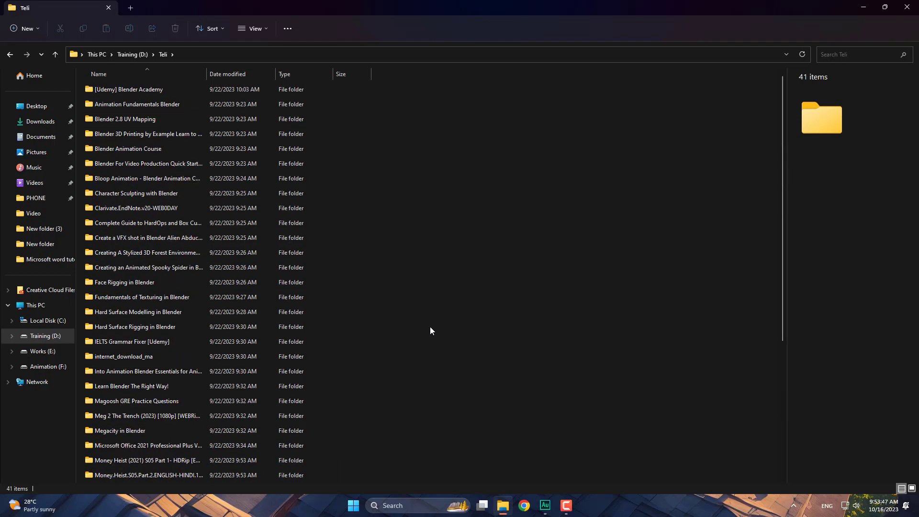
pyautogui.scroll(-5, 428, 277)
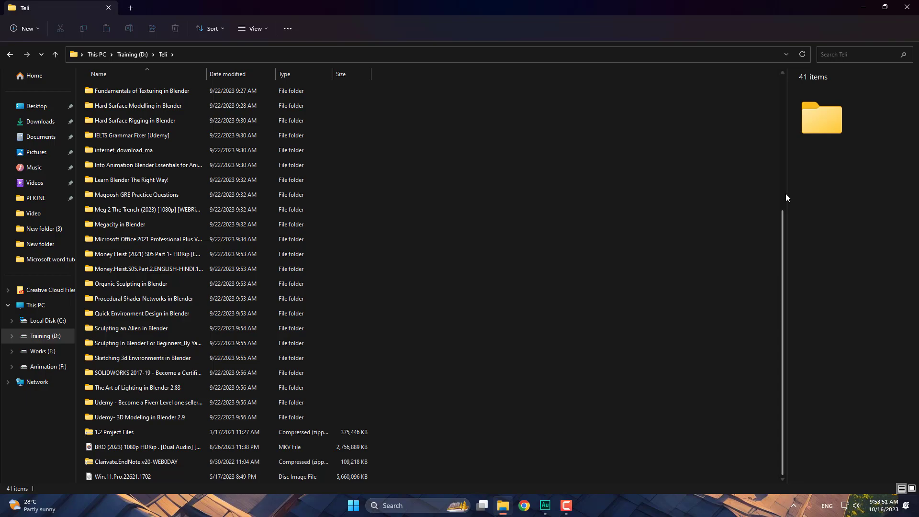
pyautogui.moveTo(783, 222); pyautogui.dragTo(758, 83)
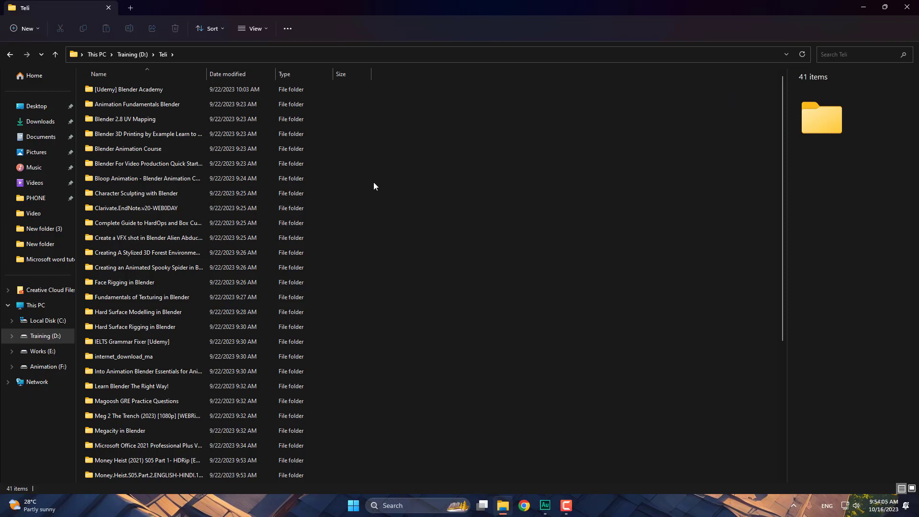
pyautogui.click(170, 225)
pyautogui.moveTo(169, 228); pyautogui.dragTo(248, 227)
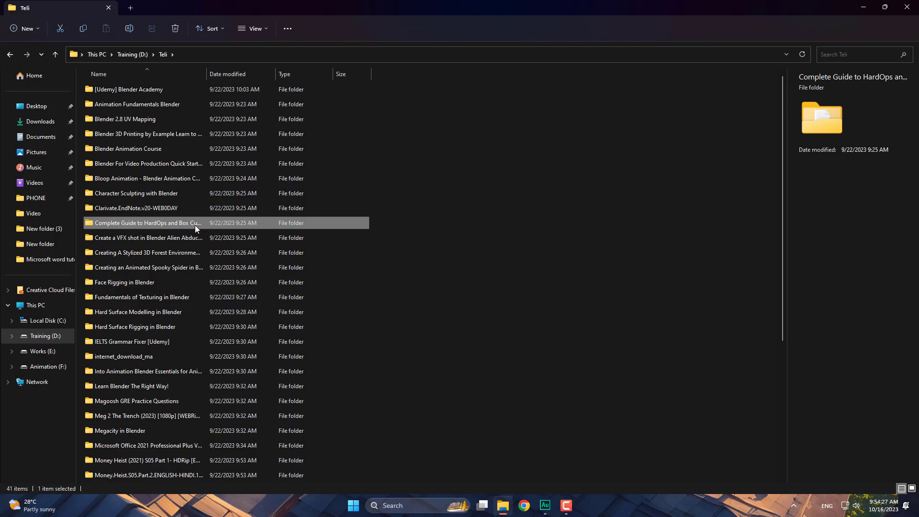
pyautogui.moveTo(195, 224); pyautogui.dragTo(197, 223)
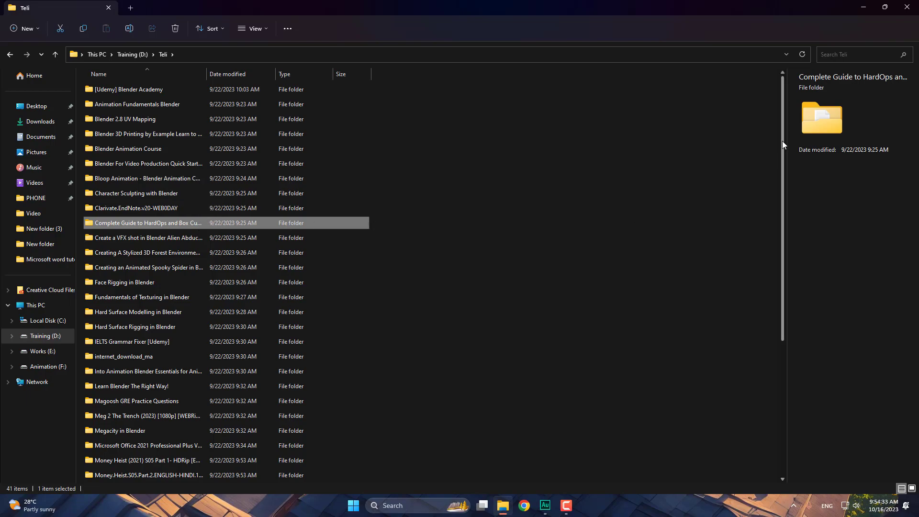
pyautogui.moveTo(782, 139); pyautogui.dragTo(792, 120)
pyautogui.scroll(-3, 788, 125)
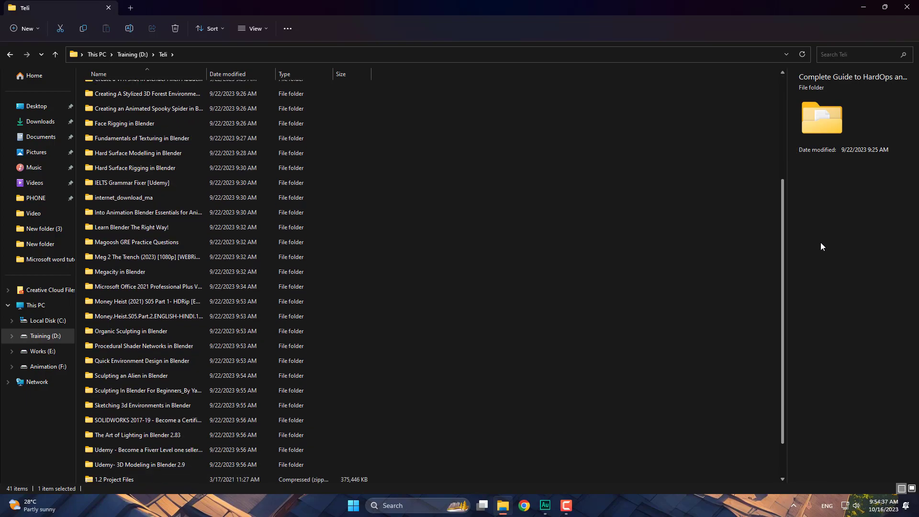
pyautogui.scroll(-2, 826, 283)
pyautogui.scroll(2, 808, 222)
pyautogui.scroll(1, 798, 190)
pyautogui.scroll(-1, 793, 233)
pyautogui.scroll(3, 784, 131)
pyautogui.scroll(-4, 794, 225)
pyautogui.scroll(2, 805, 244)
pyautogui.scroll(2, 794, 201)
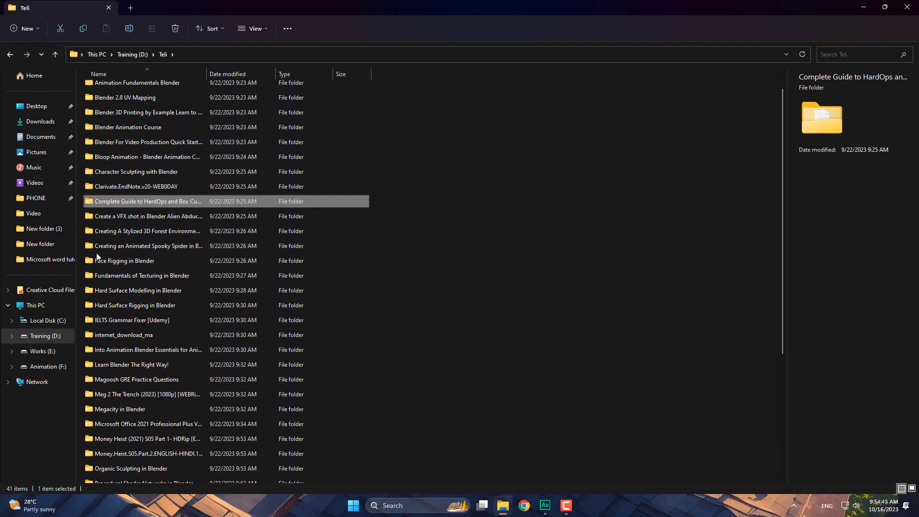
# - Move the tubewell photo from Pictures into Saved Pictures, then select the How to put tubewell GIF
pyautogui.click(36, 152)
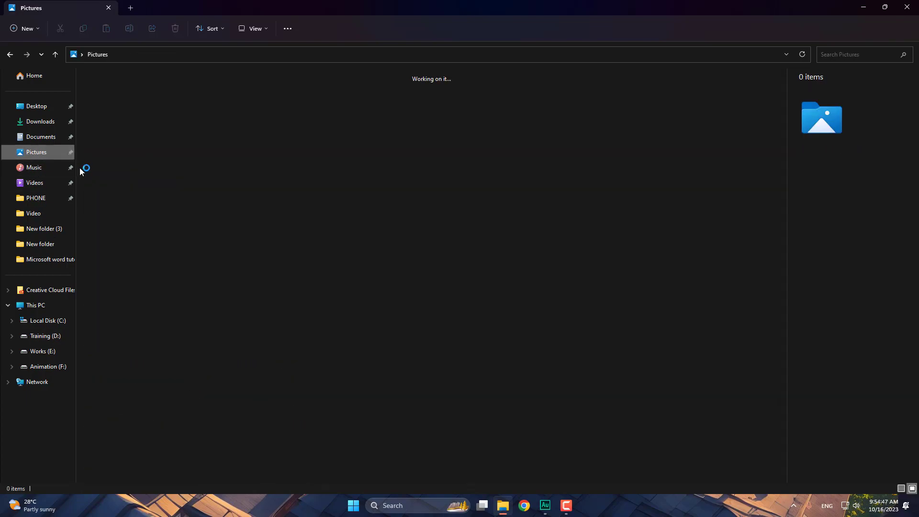
pyautogui.click(221, 246)
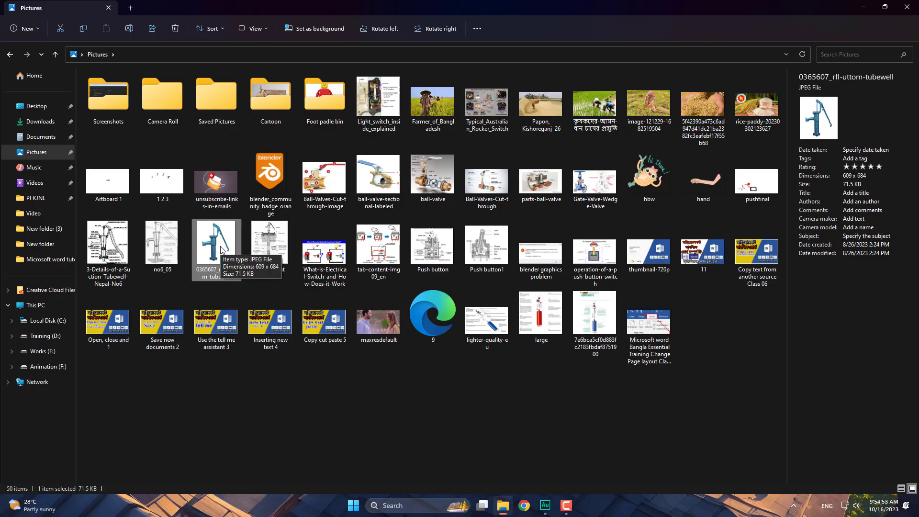
pyautogui.moveTo(221, 246); pyautogui.dragTo(206, 235)
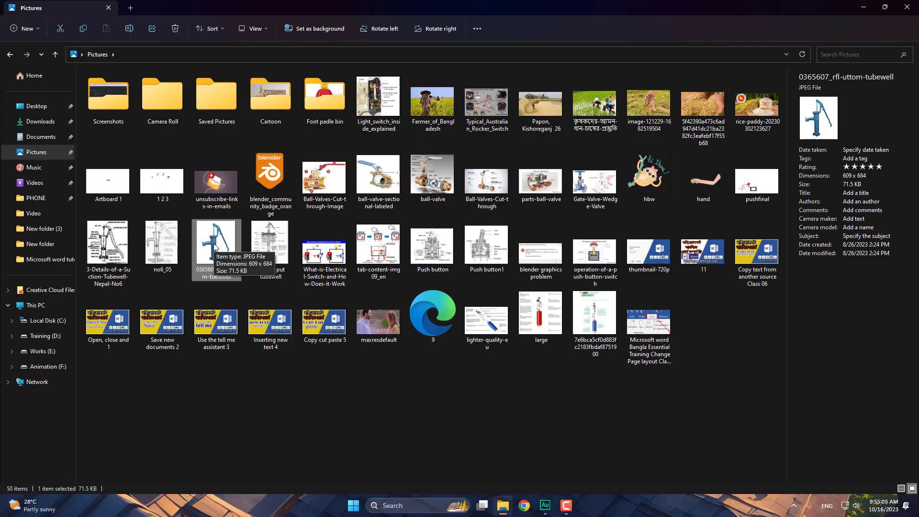
pyautogui.moveTo(212, 252); pyautogui.dragTo(220, 106)
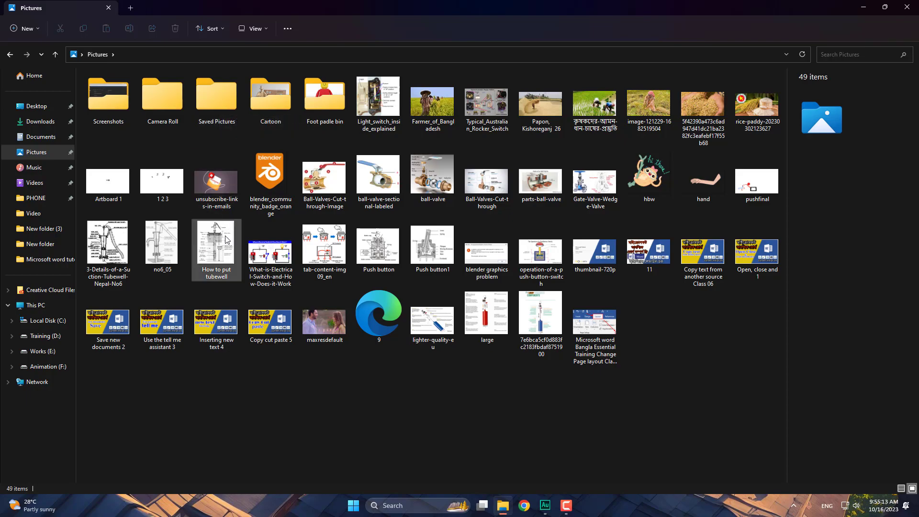
pyautogui.moveTo(221, 258); pyautogui.dragTo(218, 260)
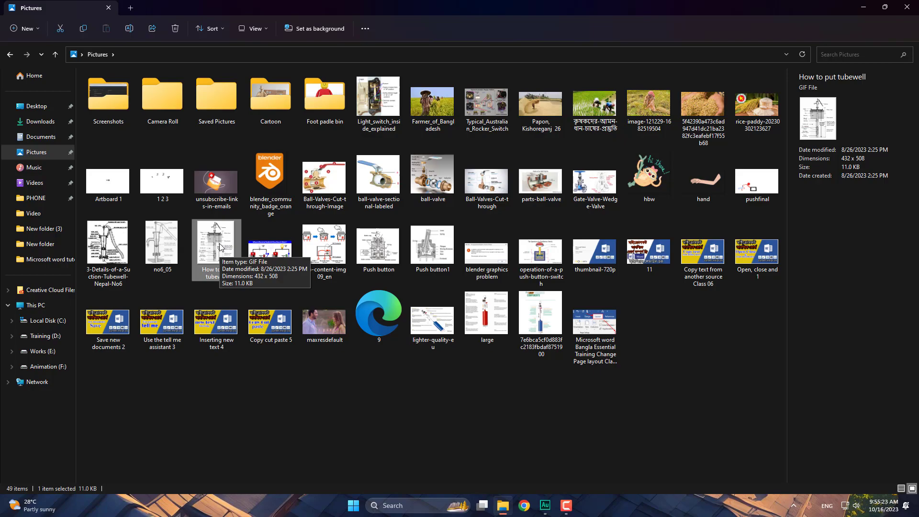
pyautogui.doubleClick(220, 247)
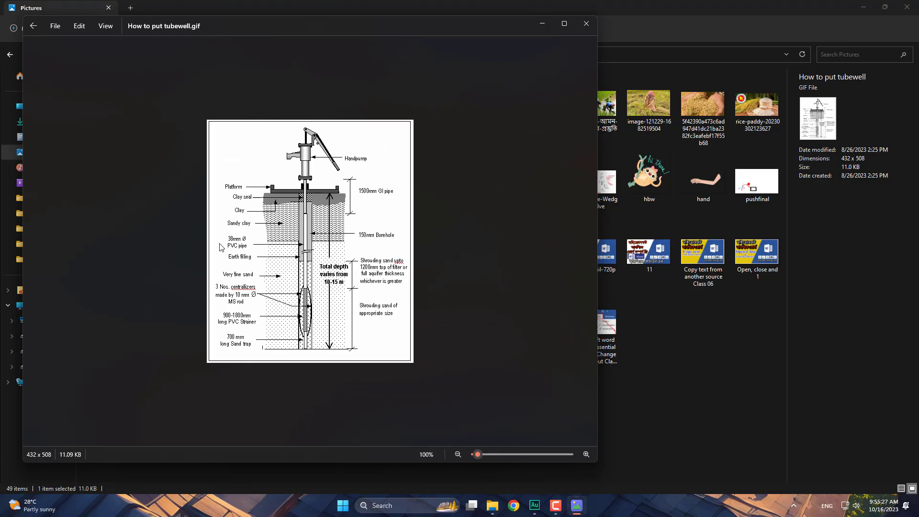
pyautogui.click(586, 23)
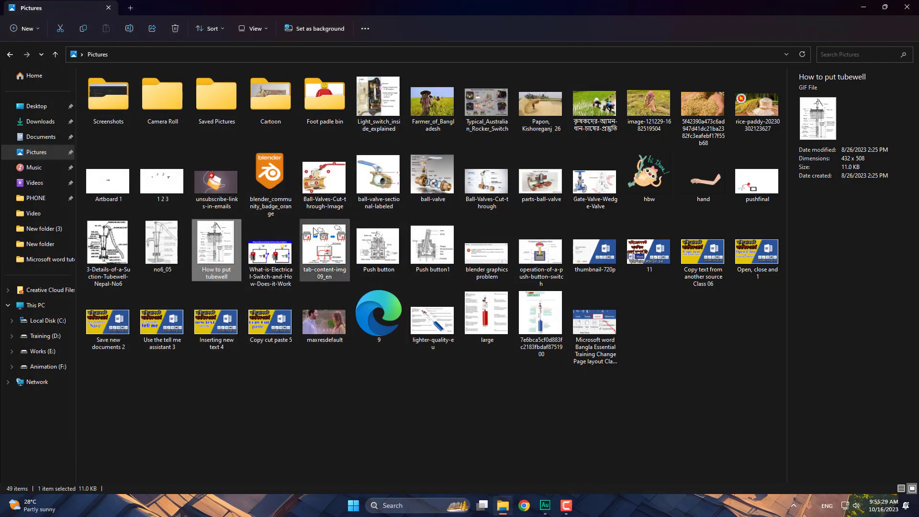
pyautogui.doubleClick(216, 251)
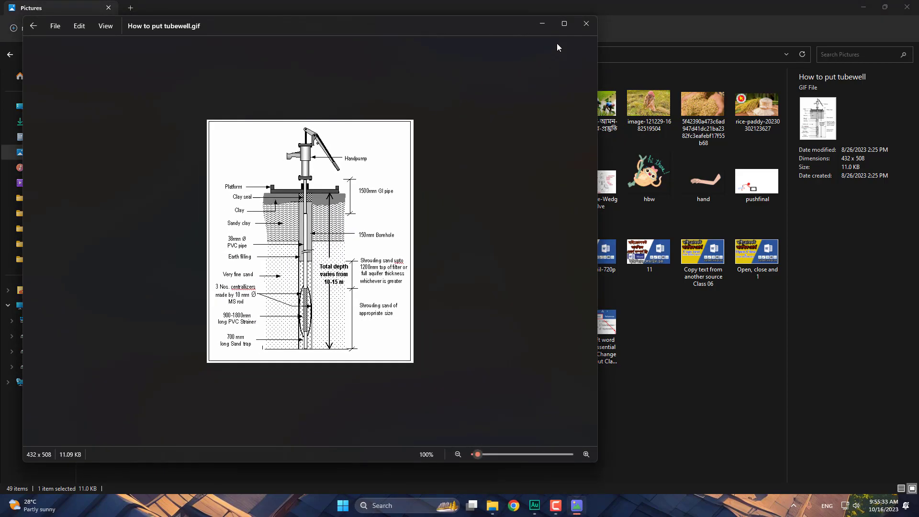
pyautogui.click(585, 24)
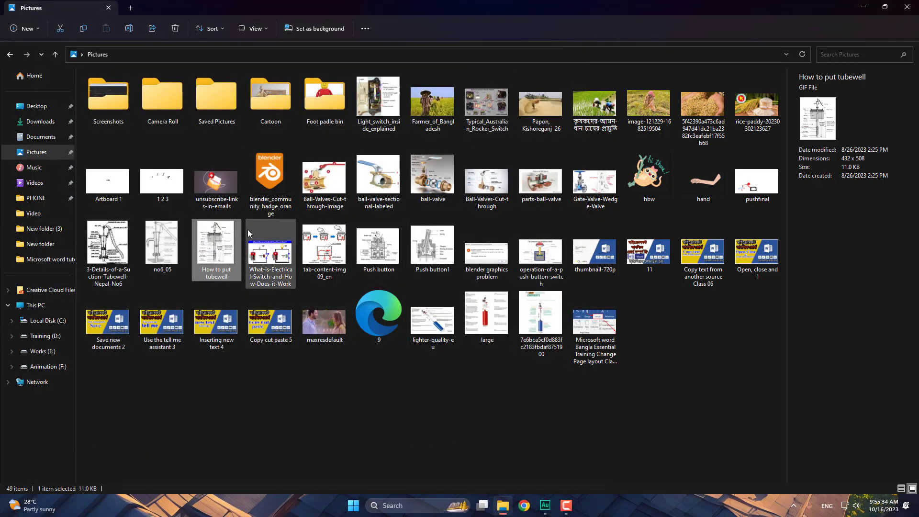
pyautogui.doubleClick(220, 250)
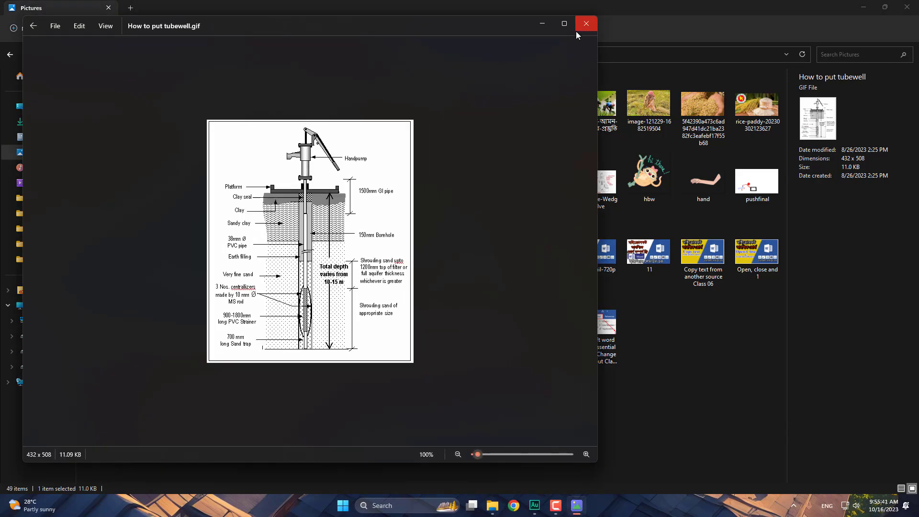
pyautogui.click(586, 24)
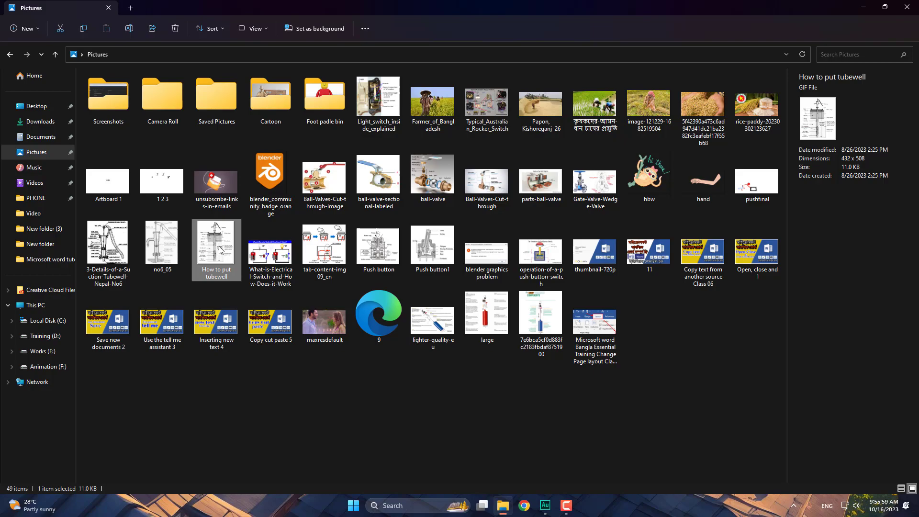
pyautogui.doubleClick(219, 251)
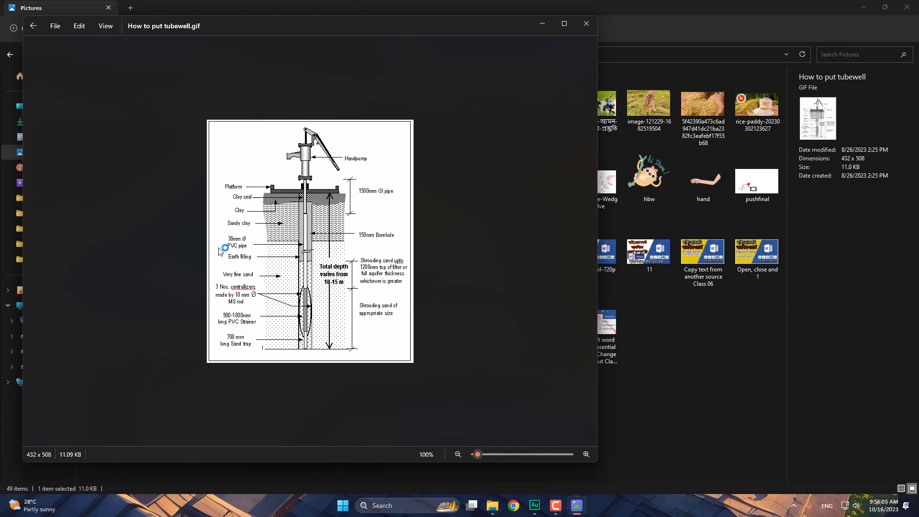
pyautogui.click(586, 24)
# - Show the Open with submenu for the How to put tubewell GIF
pyautogui.rightClick(223, 243)
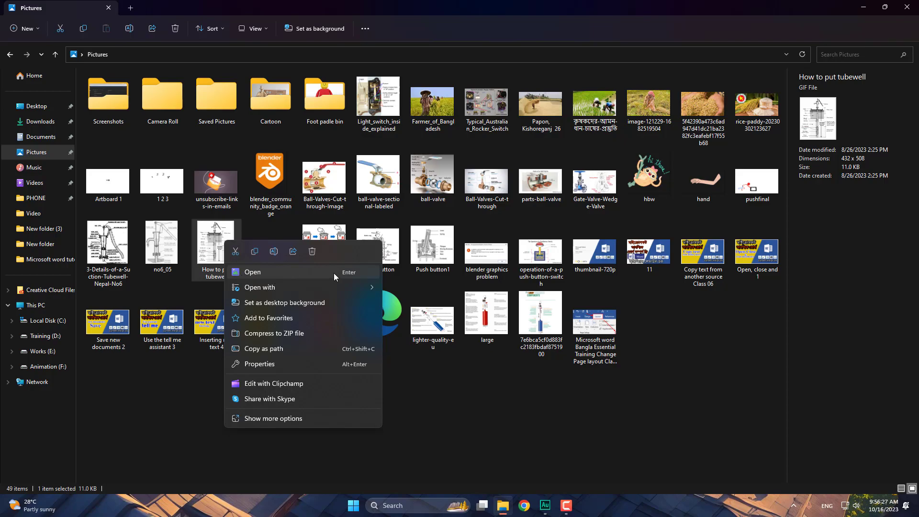
pyautogui.moveTo(259, 288)
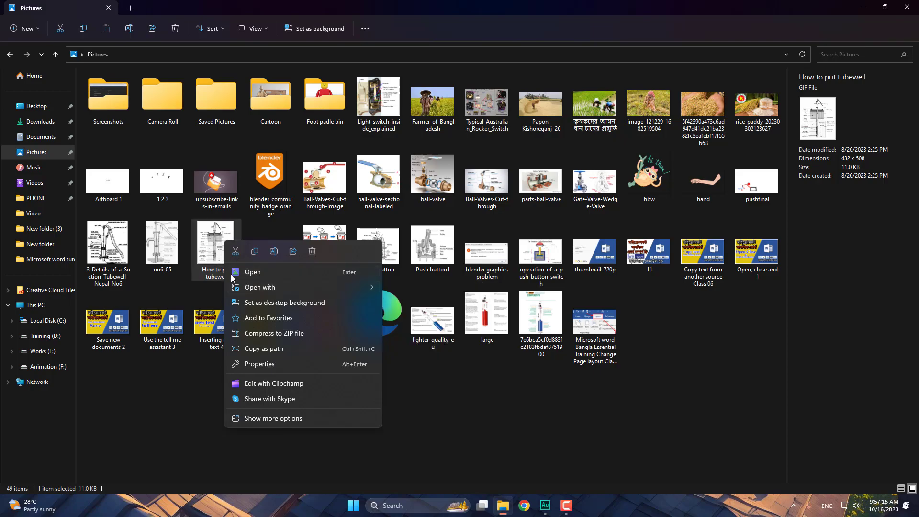
pyautogui.moveTo(352, 288)
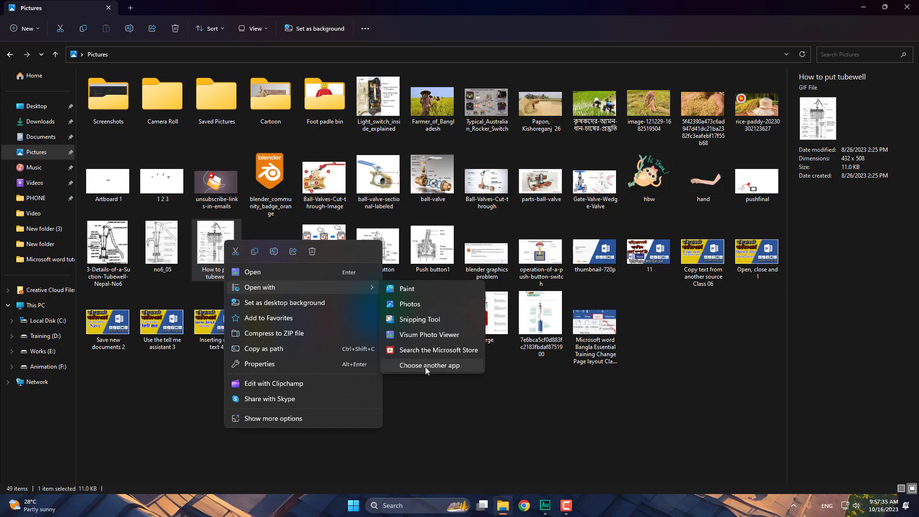
# - Choose PotPlayer (64-Bit) from the Select an app list to open the GIF
pyautogui.click(425, 365)
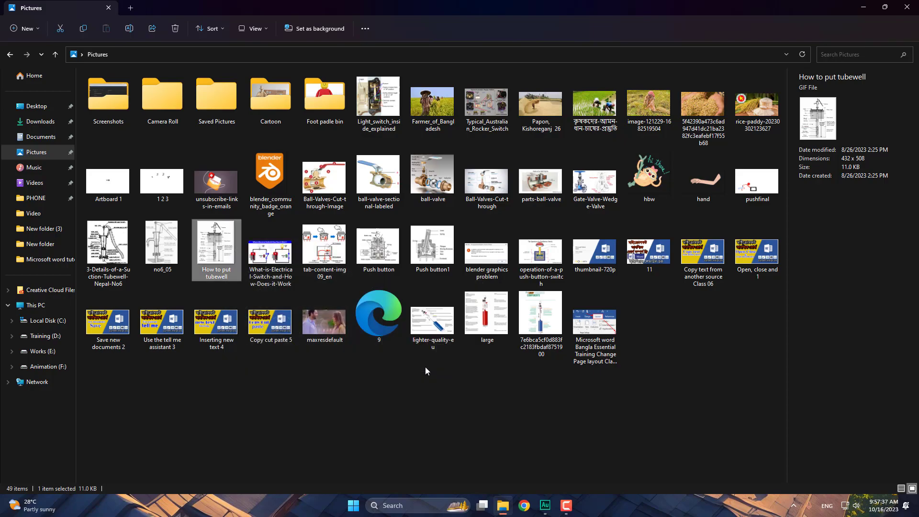
pyautogui.scroll(-4, 452, 263)
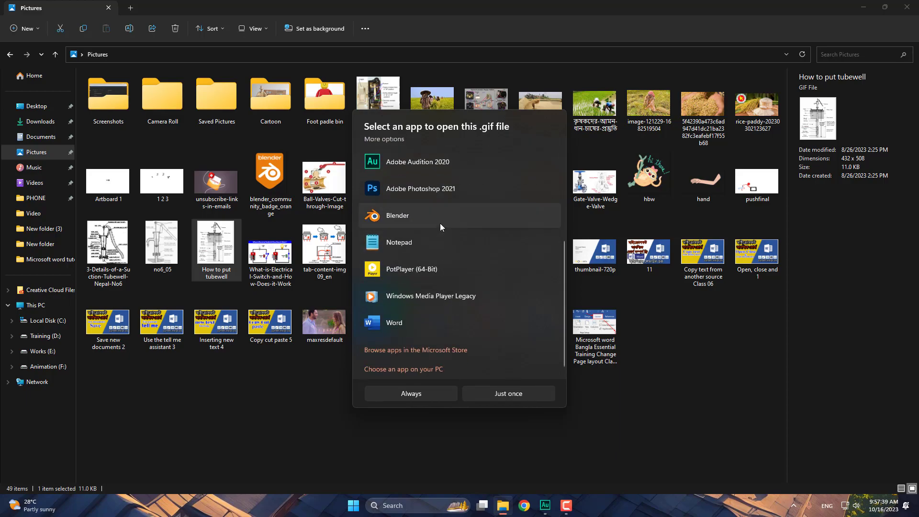
pyautogui.scroll(4, 429, 251)
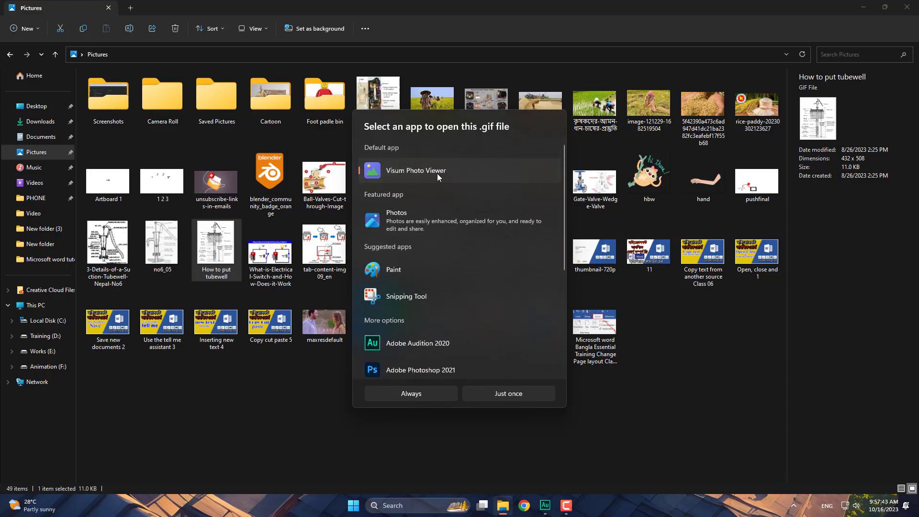
pyautogui.scroll(-2, 430, 316)
pyautogui.scroll(-2, 430, 320)
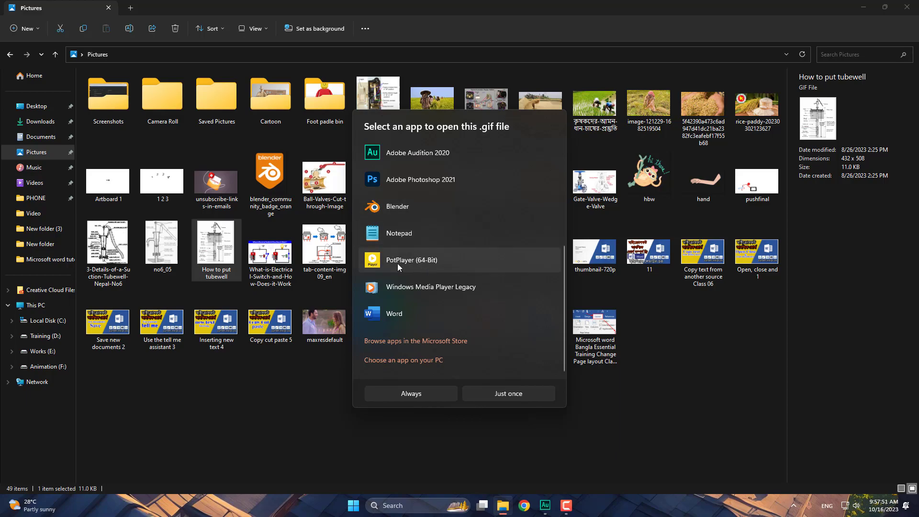
pyautogui.click(438, 261)
# - Play the GIF once in PotPlayer, dismiss its update notice, and close the player
pyautogui.click(516, 395)
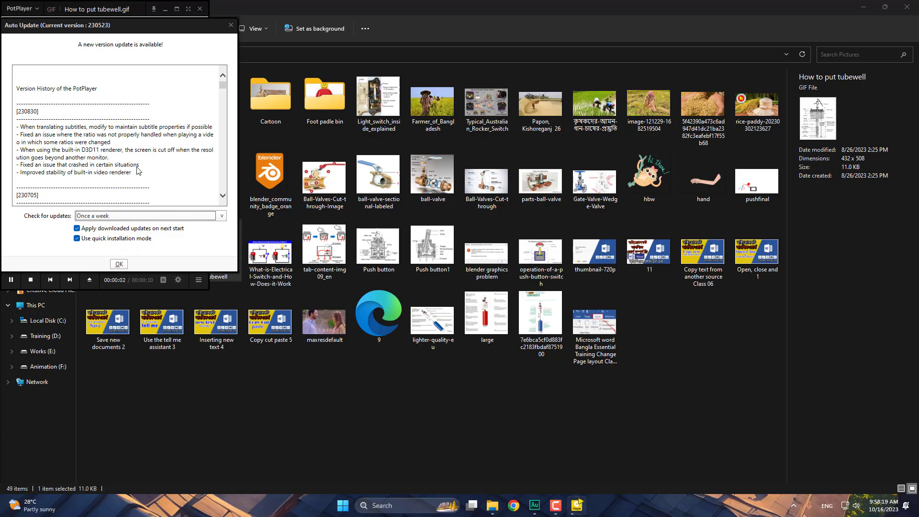
pyautogui.click(231, 26)
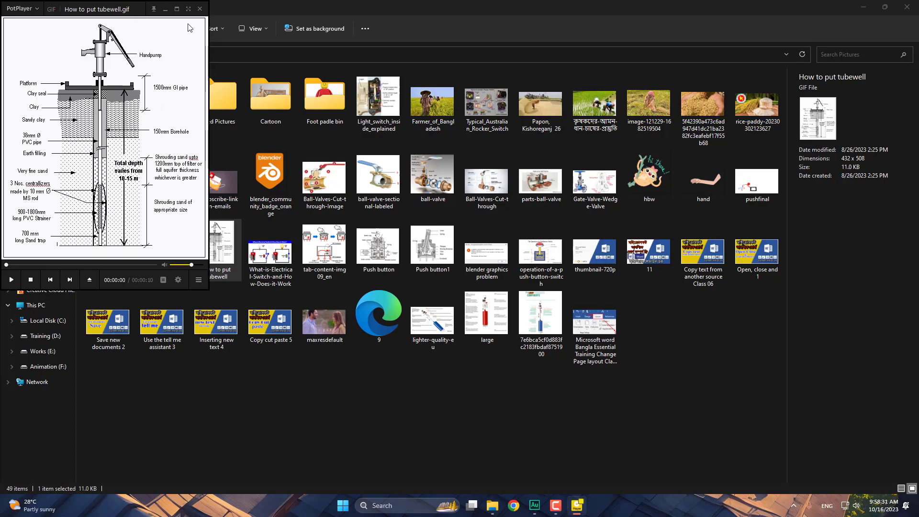
pyautogui.click(200, 9)
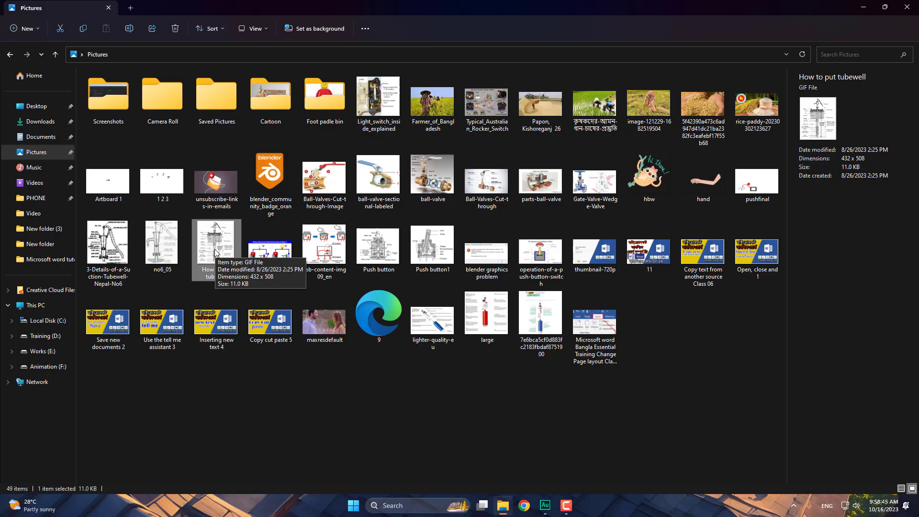
# - Show the GIF's Open with submenu again and dismiss it without choosing an app
pyautogui.rightClick(215, 251)
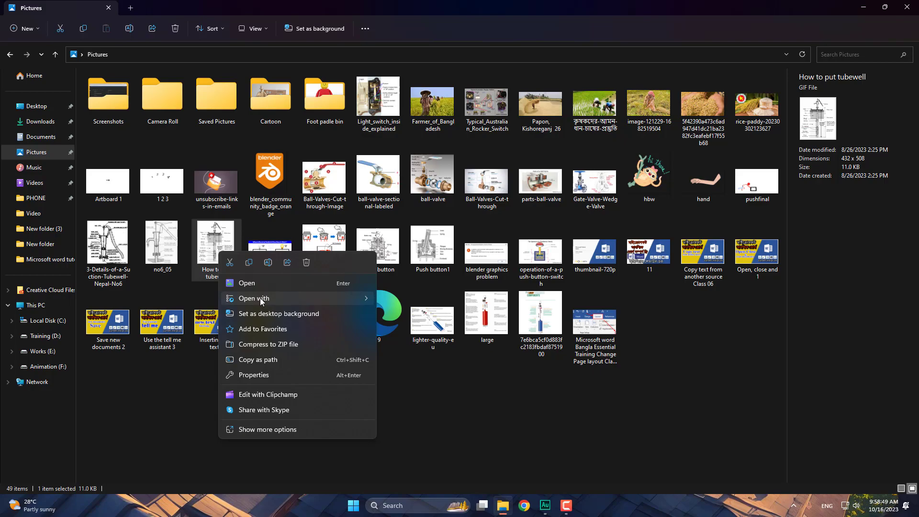
pyautogui.moveTo(349, 301)
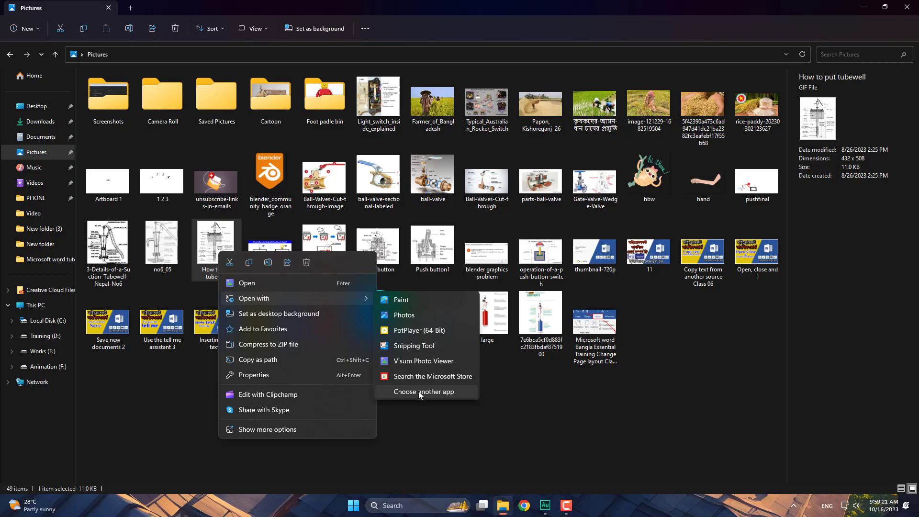
pyautogui.click(453, 410)
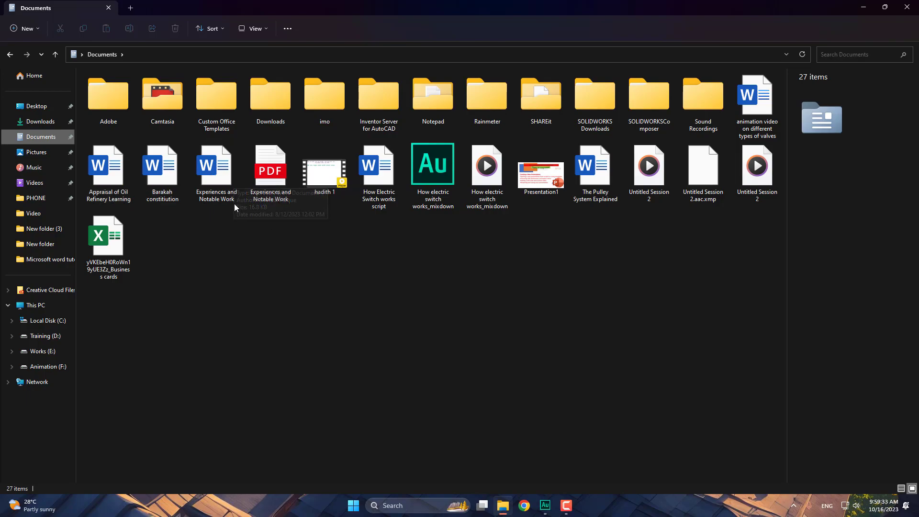
# - Select Experiences and Notable Work and switch Documents to Details view
pyautogui.click(220, 177)
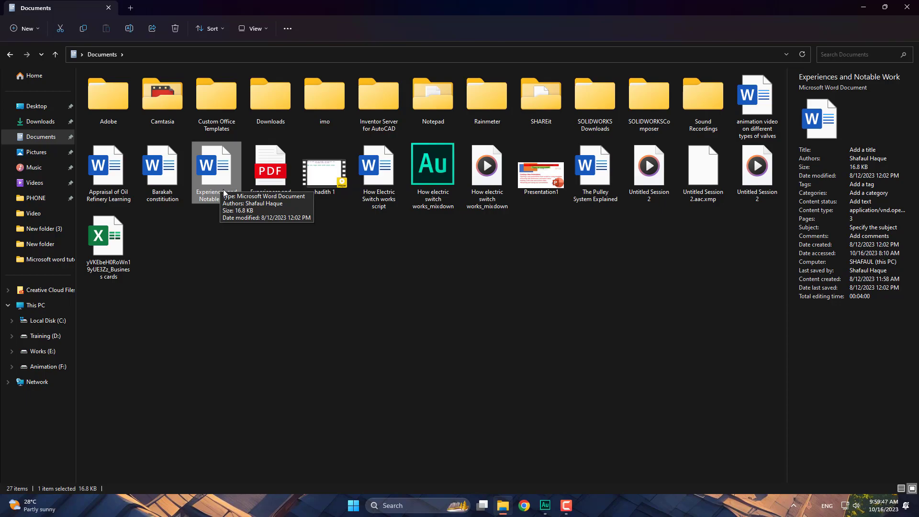
pyautogui.click(901, 488)
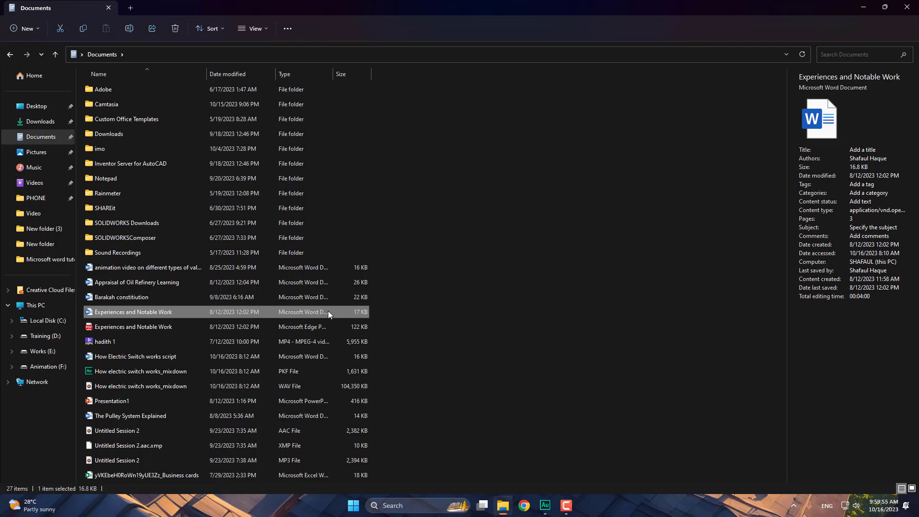
# - Widen the Type column, inspect the Experiences PDF and mixdown PKF and WAV files, then open PHONE
pyautogui.moveTo(332, 74); pyautogui.dragTo(400, 80)
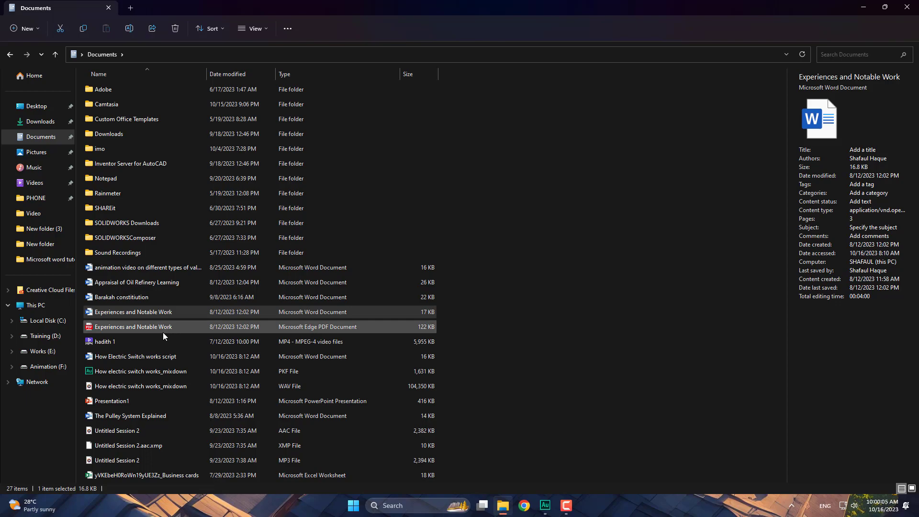
pyautogui.click(143, 328)
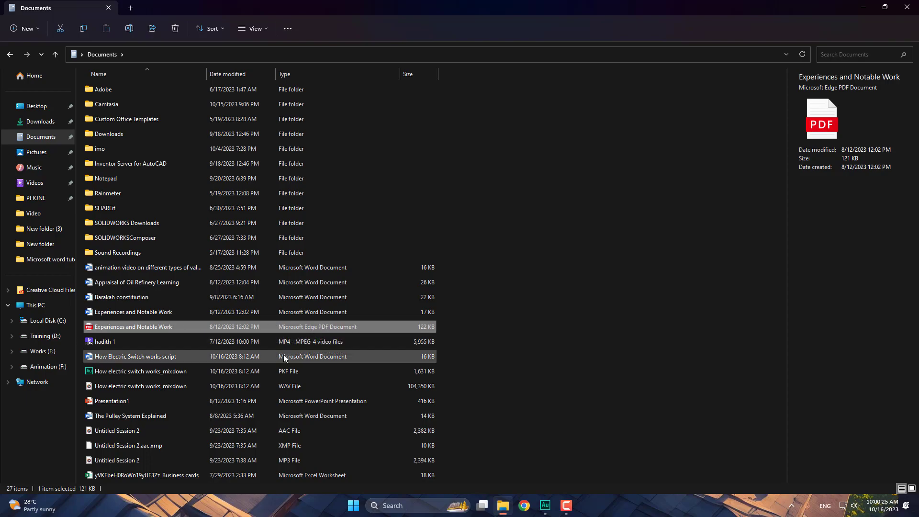
pyautogui.click(134, 370)
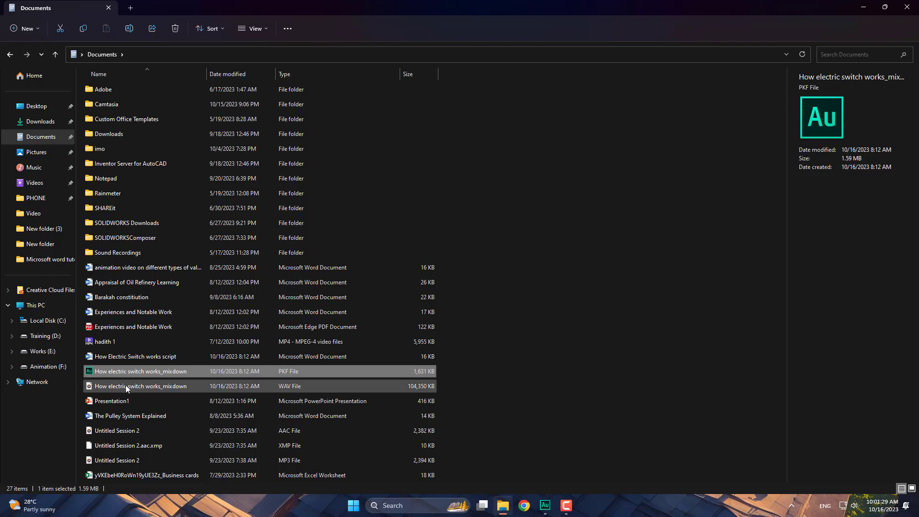
pyautogui.click(121, 388)
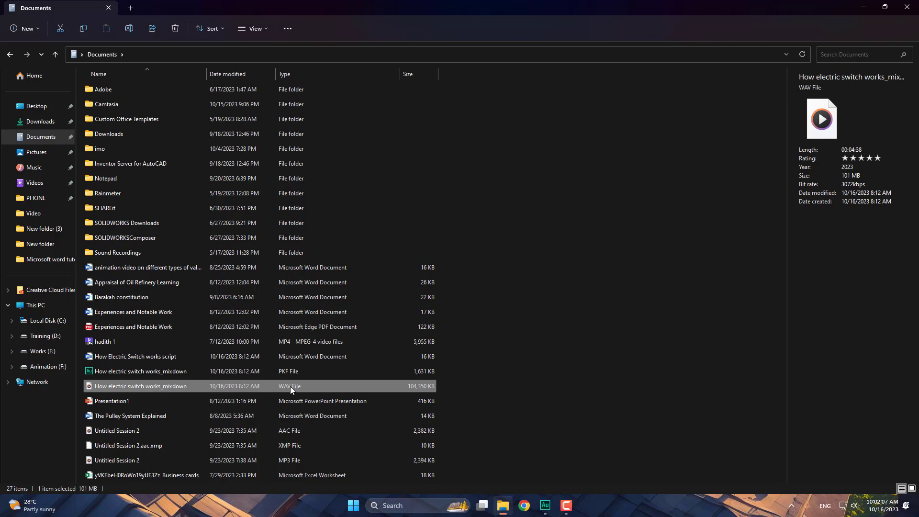
pyautogui.click(42, 200)
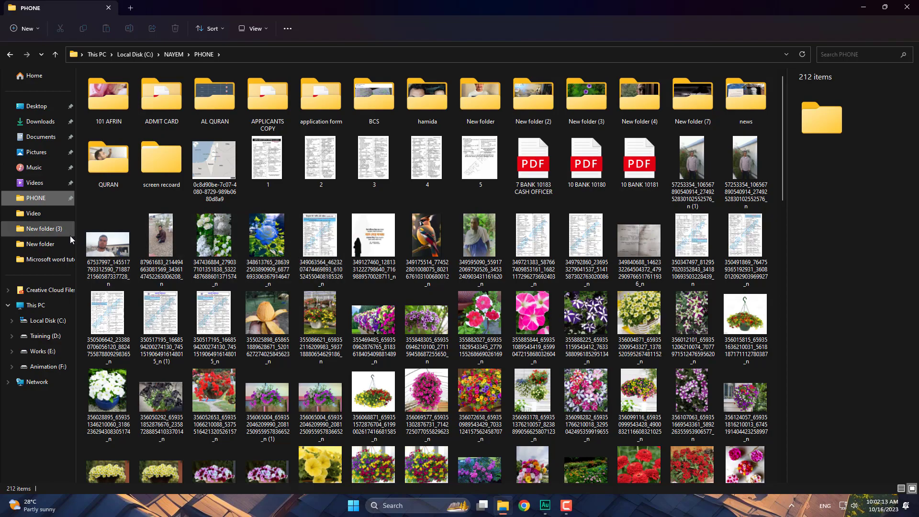
# - In Pictures, preview the Push button, no6_05, Copy cut paste 5 and Inserting new text 4 images
pyautogui.click(38, 154)
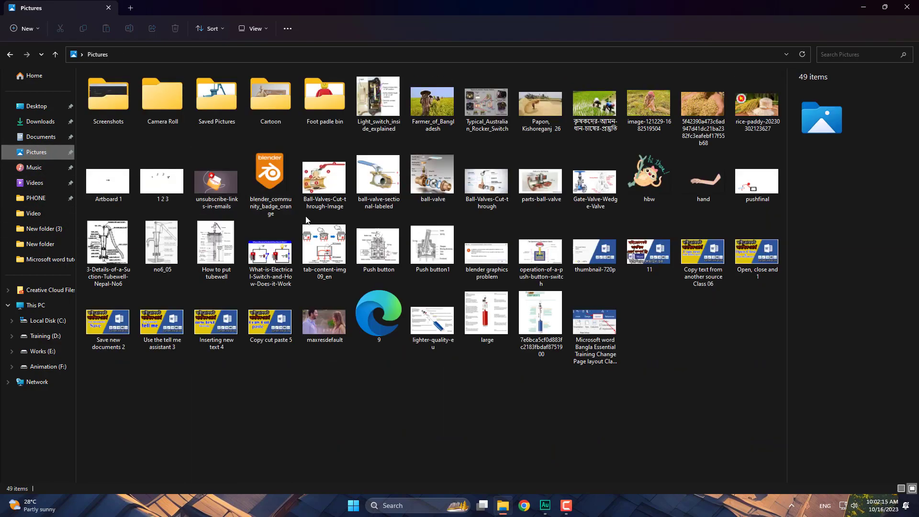
pyautogui.click(378, 258)
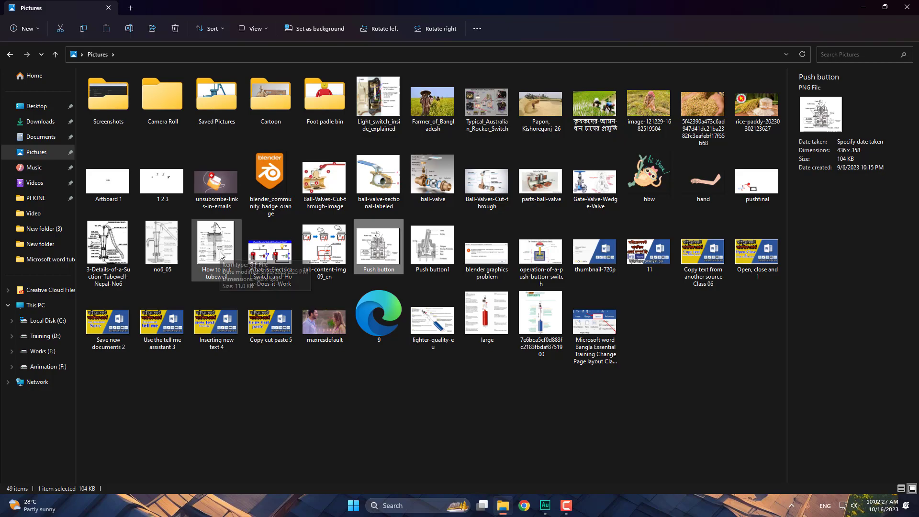
pyautogui.click(172, 254)
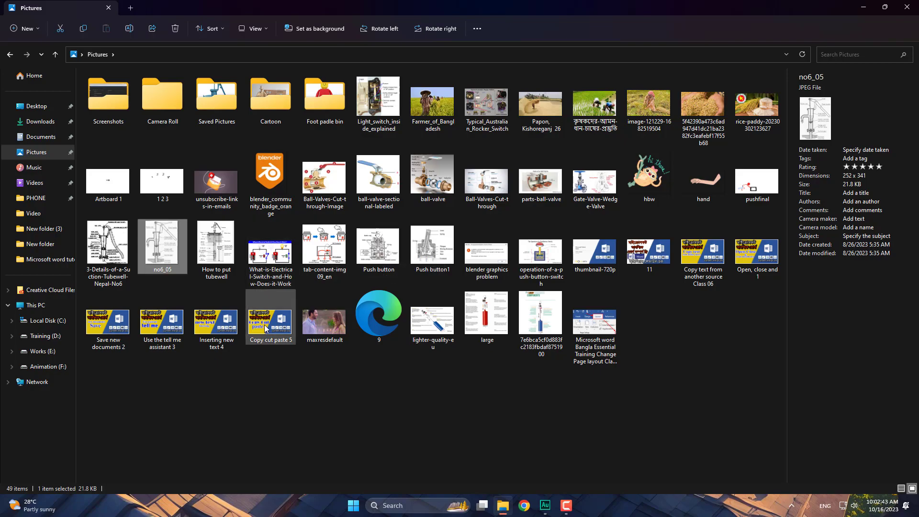
pyautogui.click(265, 328)
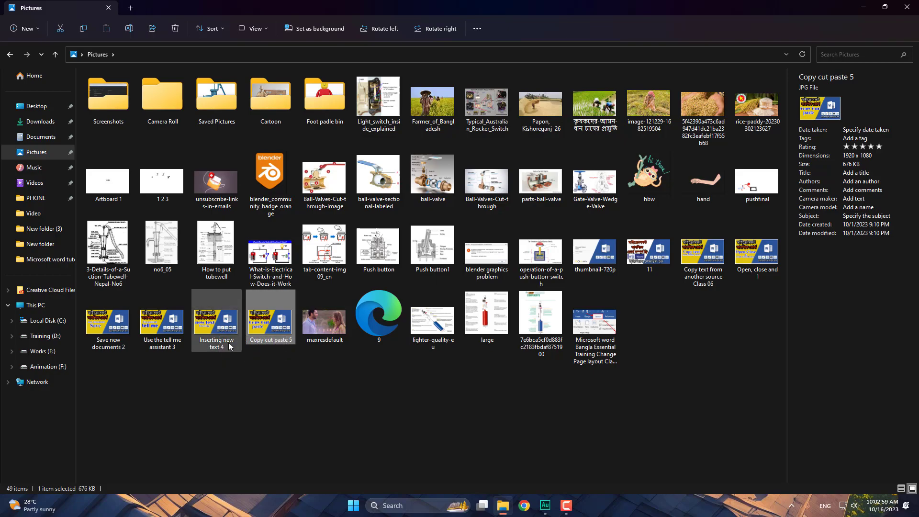
pyautogui.click(220, 336)
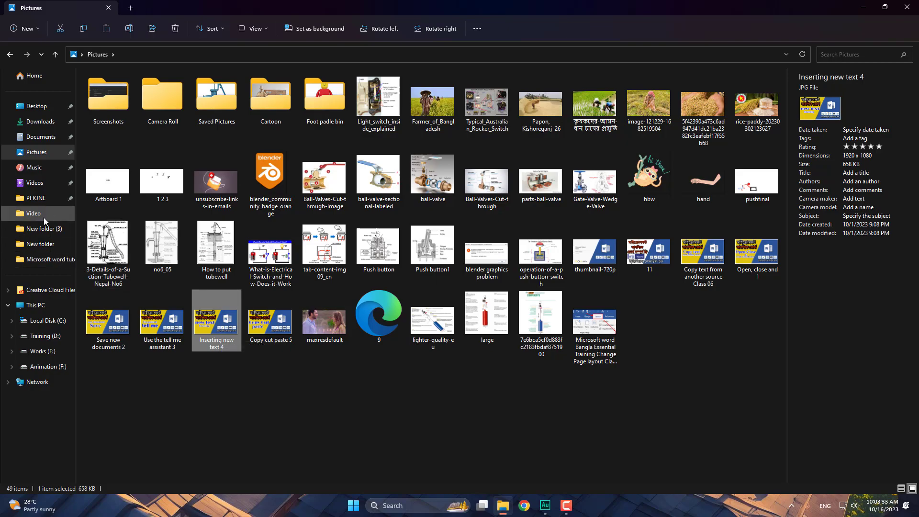
# - In Documents, check Untitled Session 2, the WAV mixdown, Experiences and Notable Work, and Presentation1
pyautogui.click(45, 138)
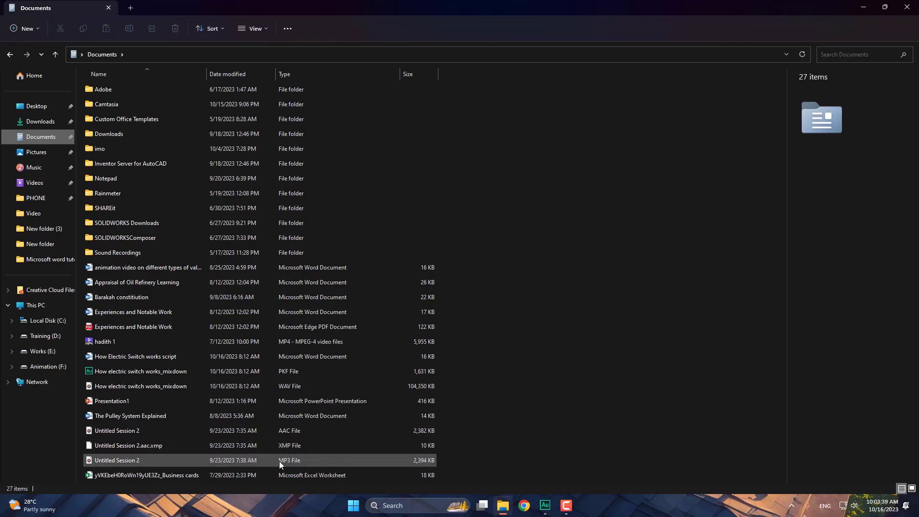
pyautogui.click(295, 460)
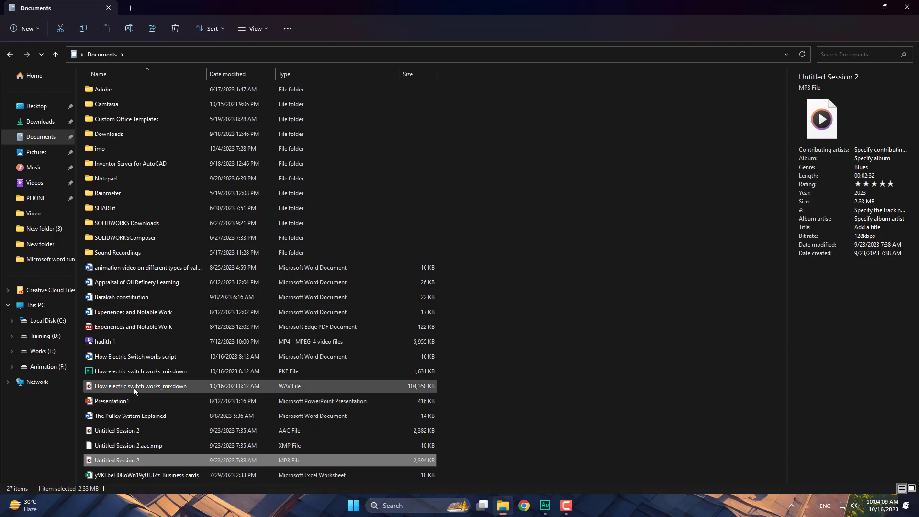
pyautogui.click(423, 389)
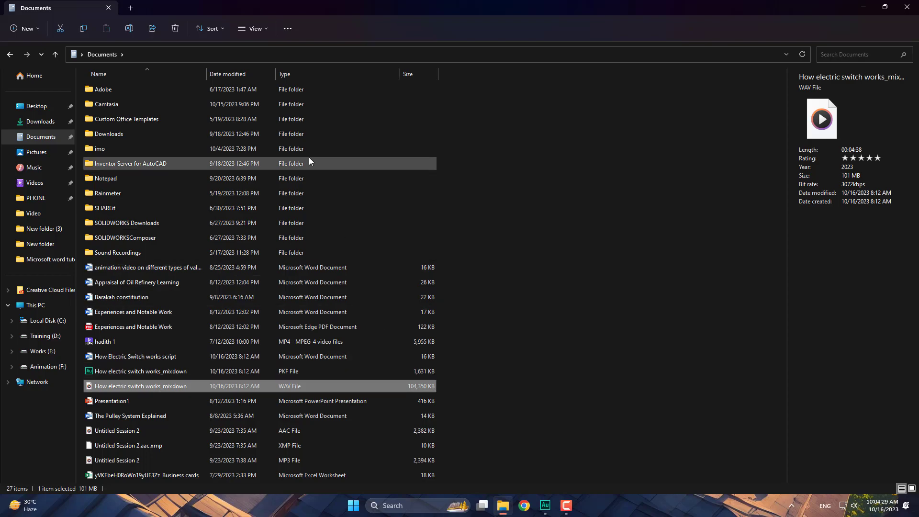
pyautogui.click(130, 312)
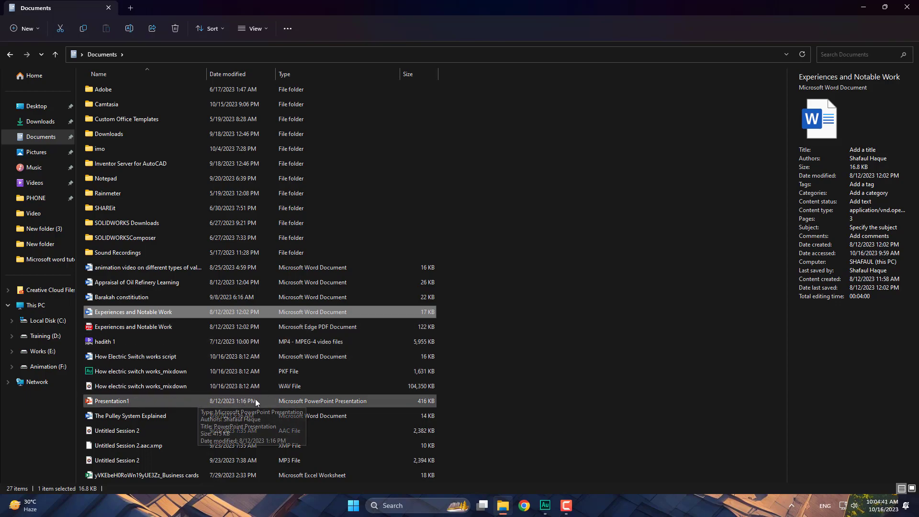
pyautogui.click(241, 403)
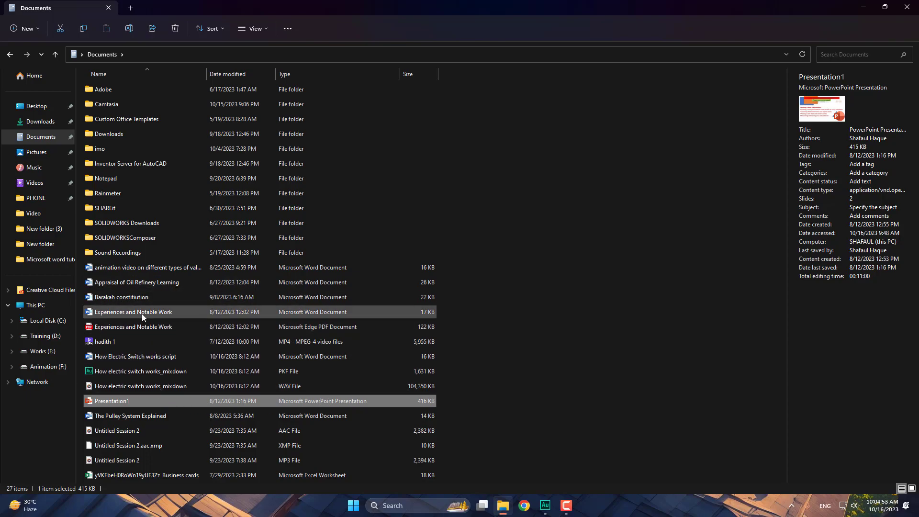
# - Open Experiences and Notable Work in Word, review text around Precision Maintenance, then go to File
pyautogui.doubleClick(173, 310)
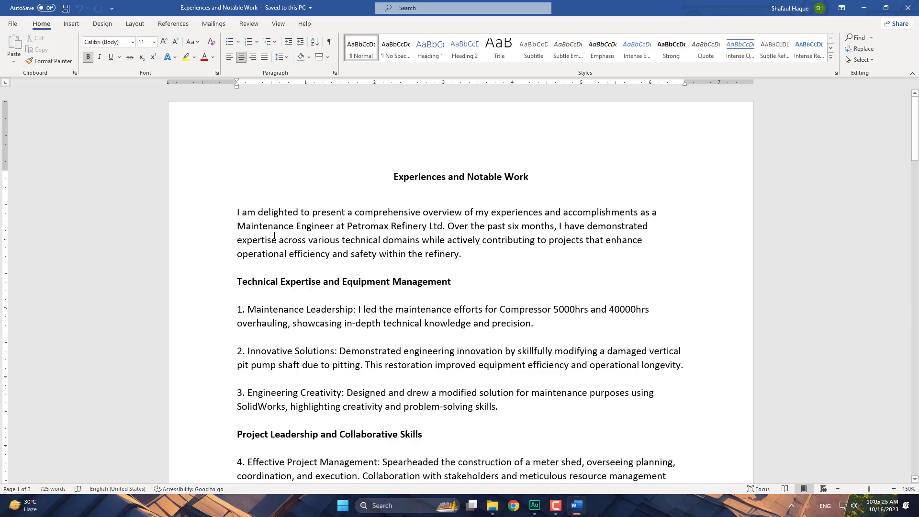
pyautogui.moveTo(312, 199); pyautogui.dragTo(497, 421)
pyautogui.scroll(-2, 439, 369)
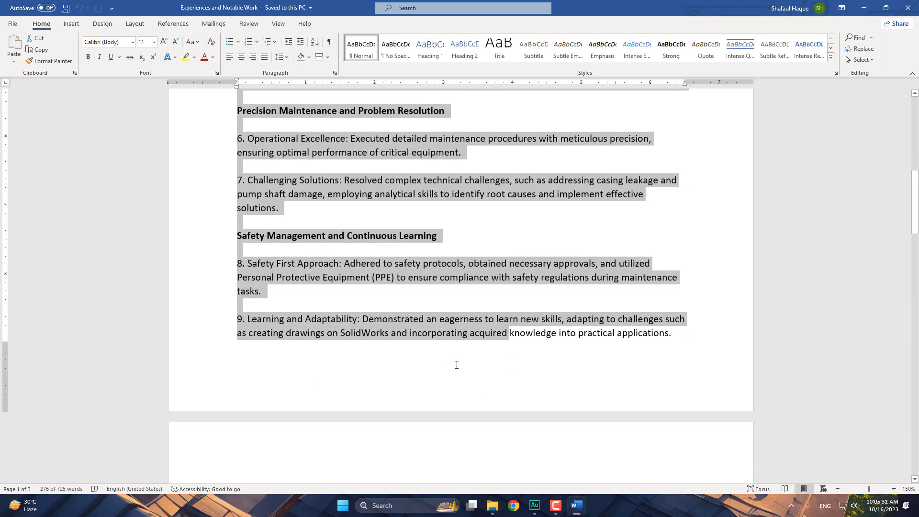
pyautogui.moveTo(683, 338); pyautogui.dragTo(515, 352)
pyautogui.scroll(13, 276, 126)
pyautogui.scroll(-13, 488, 349)
pyautogui.scroll(-9, 467, 345)
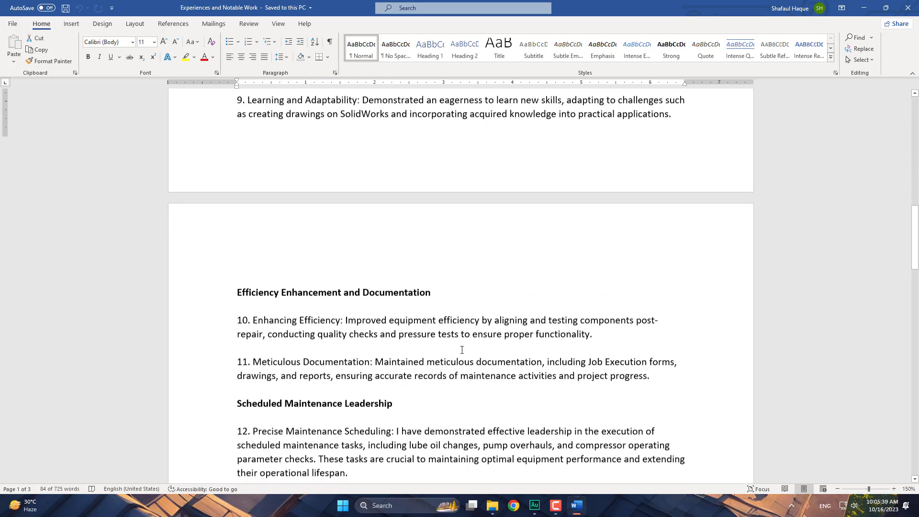
pyautogui.scroll(12, 348, 262)
pyautogui.scroll(8, 348, 262)
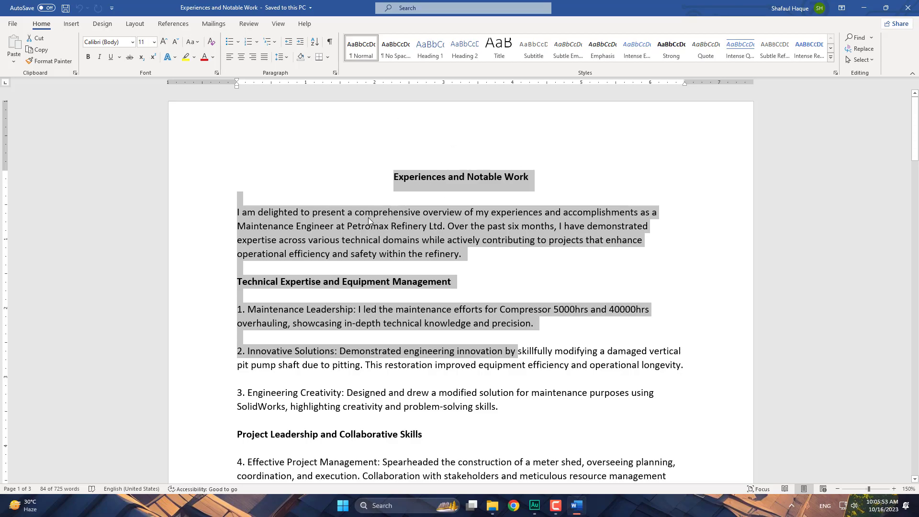
pyautogui.click(13, 24)
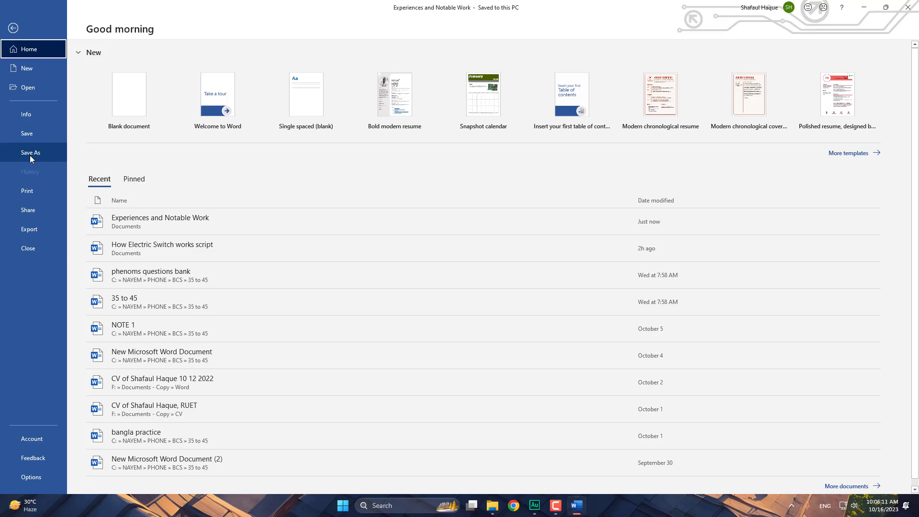
# - Choose Save As with Documents as the location for Experiences and Notable Work
pyautogui.click(30, 152)
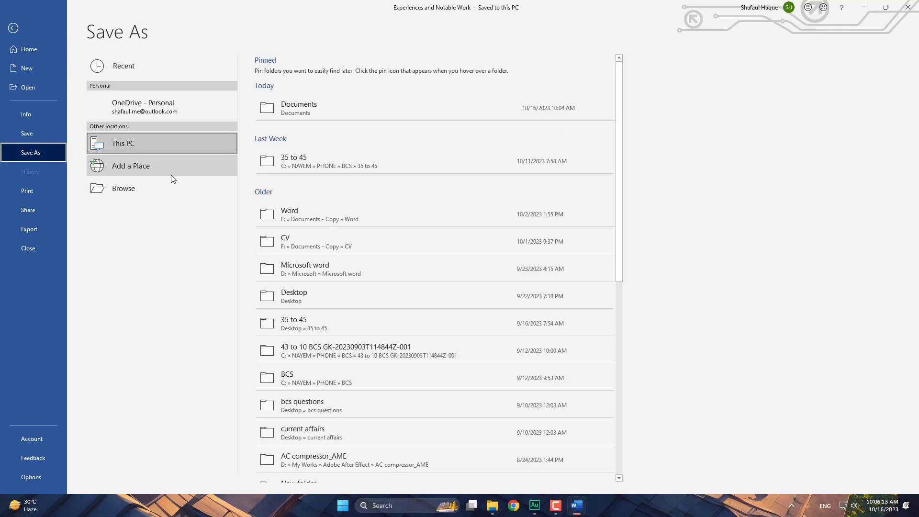
pyautogui.click(366, 110)
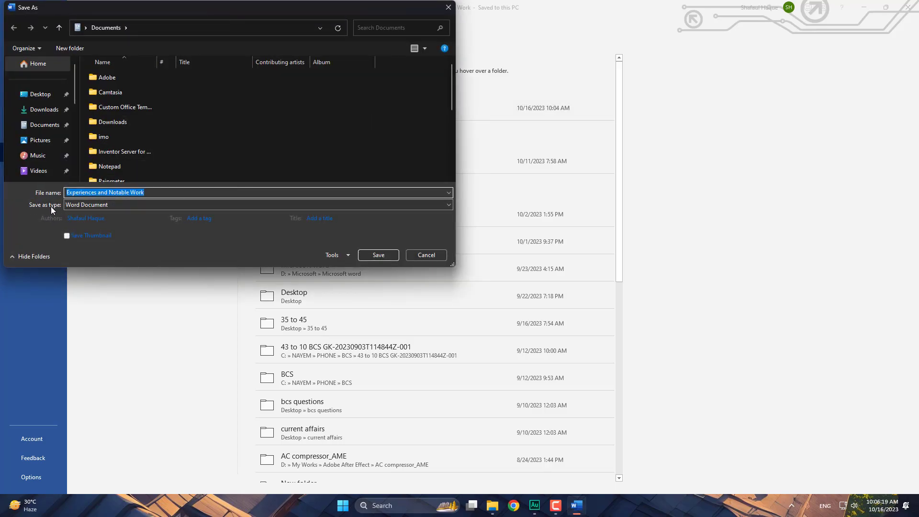
# - Set the save type to PDF and save the document to Documents
pyautogui.click(117, 206)
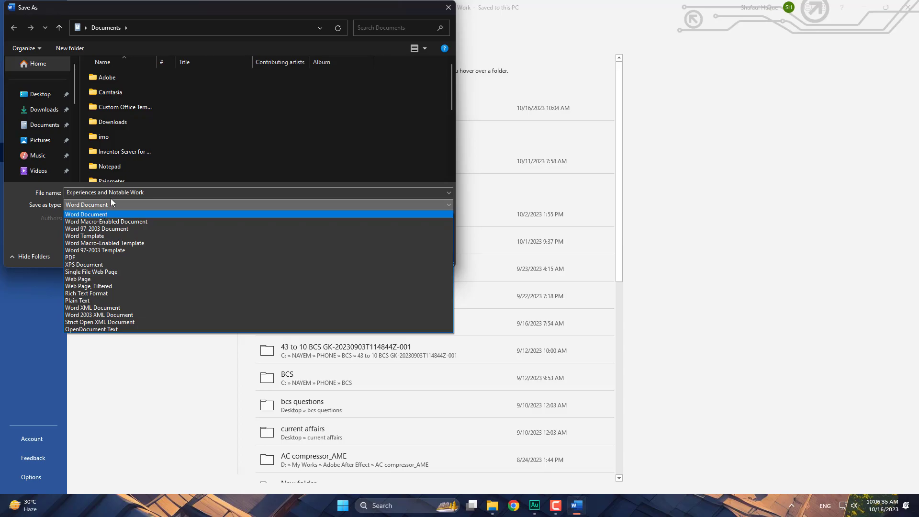
pyautogui.click(108, 258)
pyautogui.scroll(-2, 206, 155)
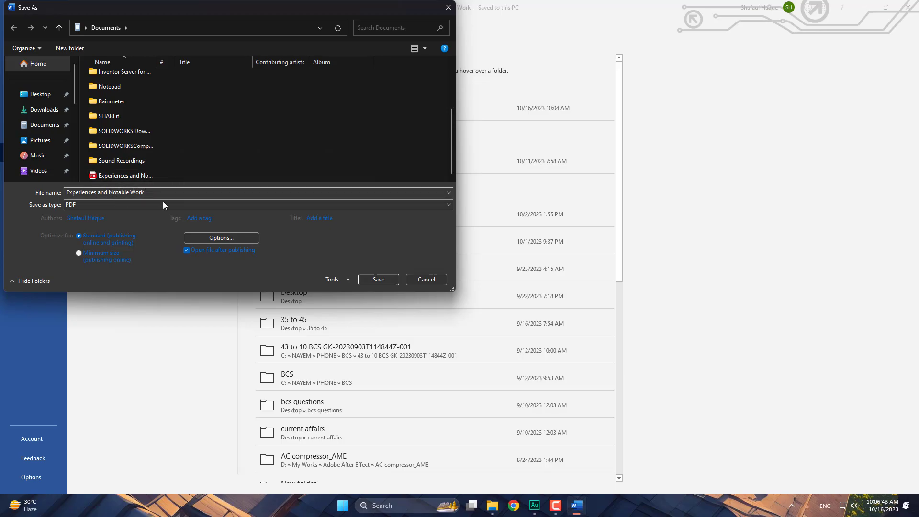
pyautogui.click(389, 280)
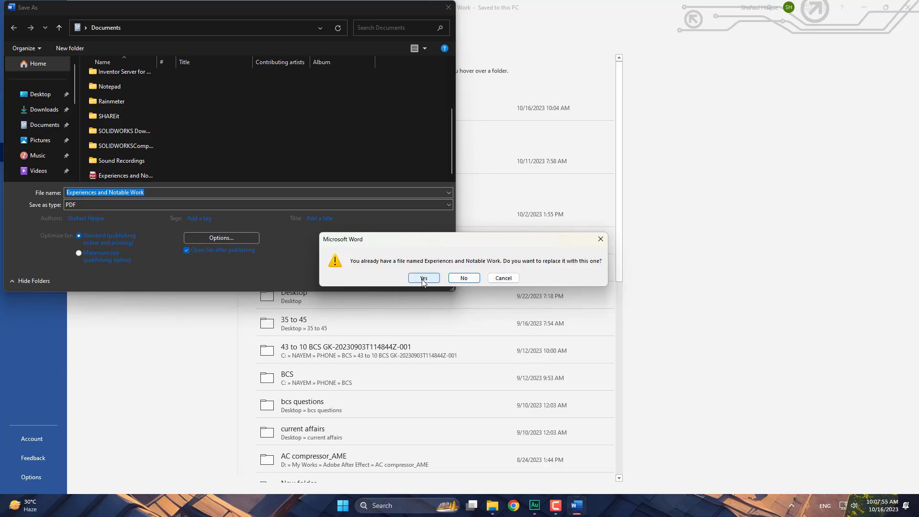
# - Decline replacing the existing PDF and save it as 'Experiences and Notable Work1' instead
pyautogui.click(503, 278)
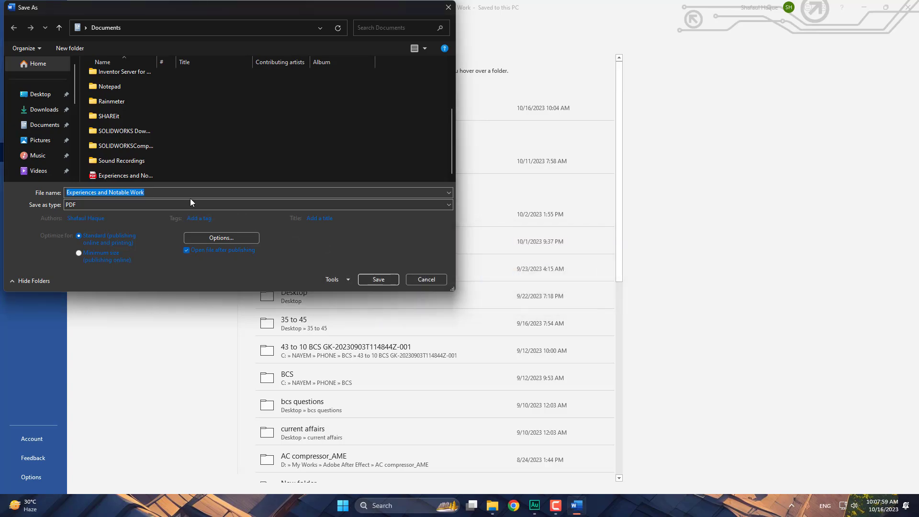
pyautogui.click(160, 192)
pyautogui.write('1')
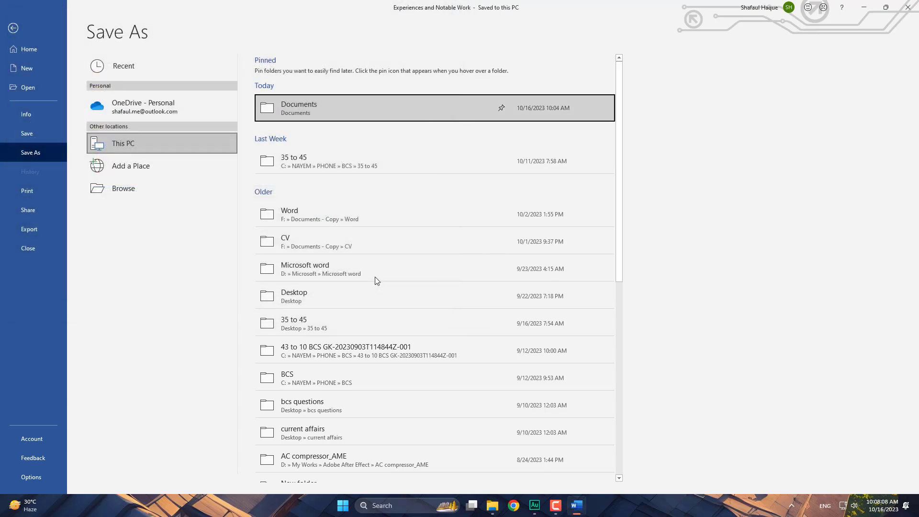
pyautogui.click(376, 279)
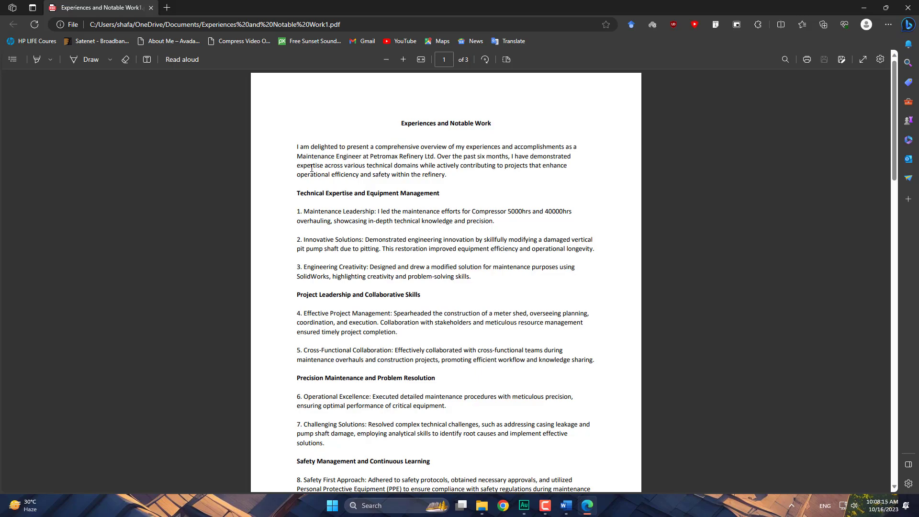
# - Scroll the exported PDF and select a block of its text
pyautogui.scroll(-5, 414, 138)
pyautogui.scroll(5, 411, 124)
pyautogui.moveTo(297, 147); pyautogui.dragTo(555, 265)
pyautogui.scroll(-5, 553, 405)
pyautogui.scroll(5, 402, 130)
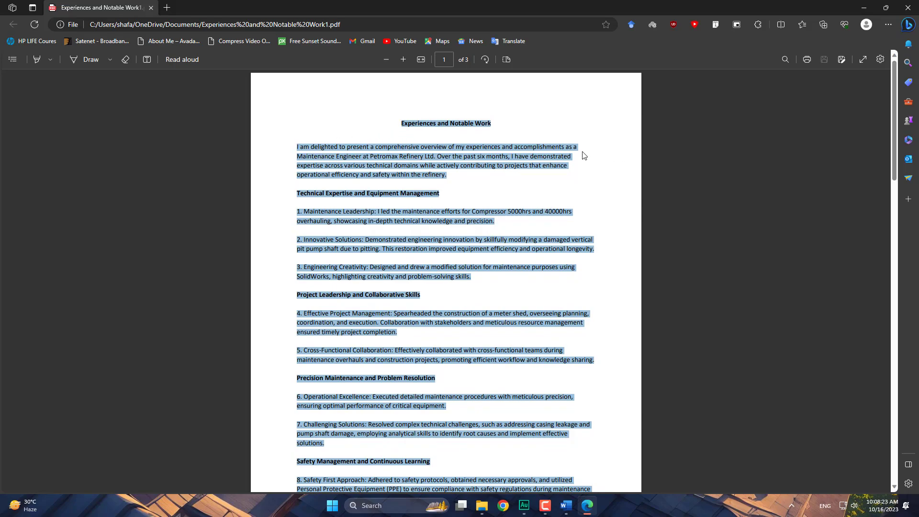
pyautogui.scroll(-10, 470, 220)
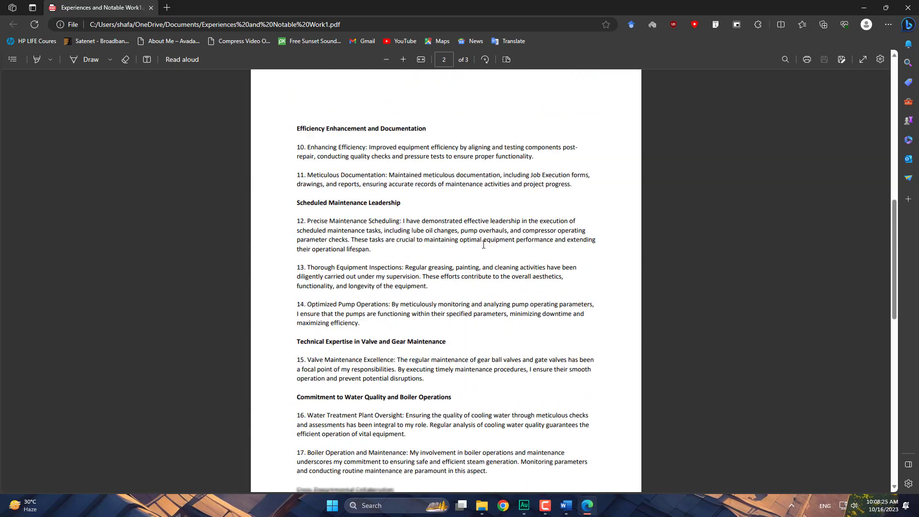
pyautogui.scroll(-10, 484, 244)
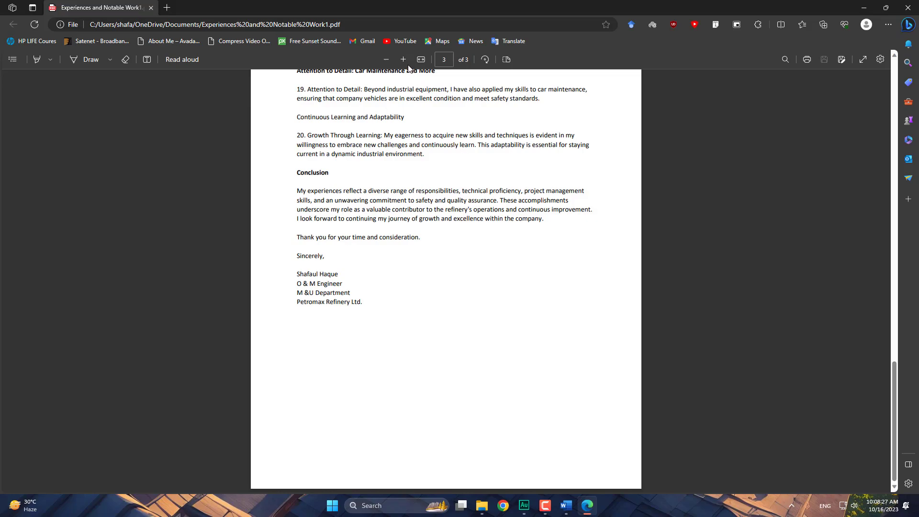
# - Zoom the PDF in four steps, then select and deselect 'Attention to' in point 19
pyautogui.click(404, 60)
pyautogui.click(404, 59)
pyautogui.click(405, 59)
pyautogui.click(404, 60)
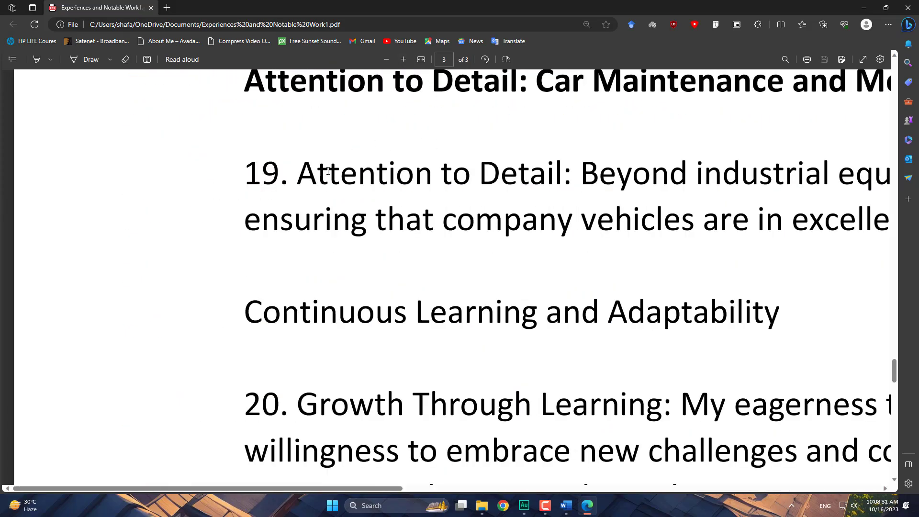
pyautogui.moveTo(303, 173); pyautogui.dragTo(471, 173)
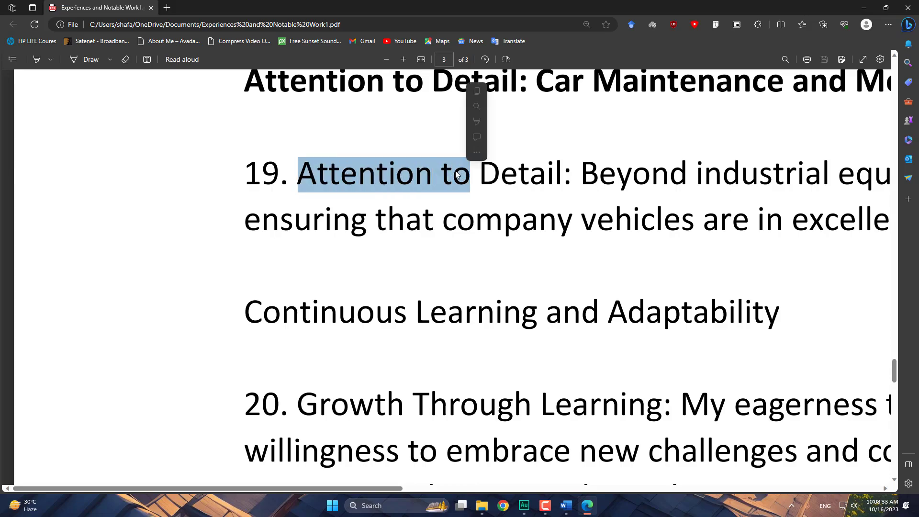
pyautogui.click(291, 165)
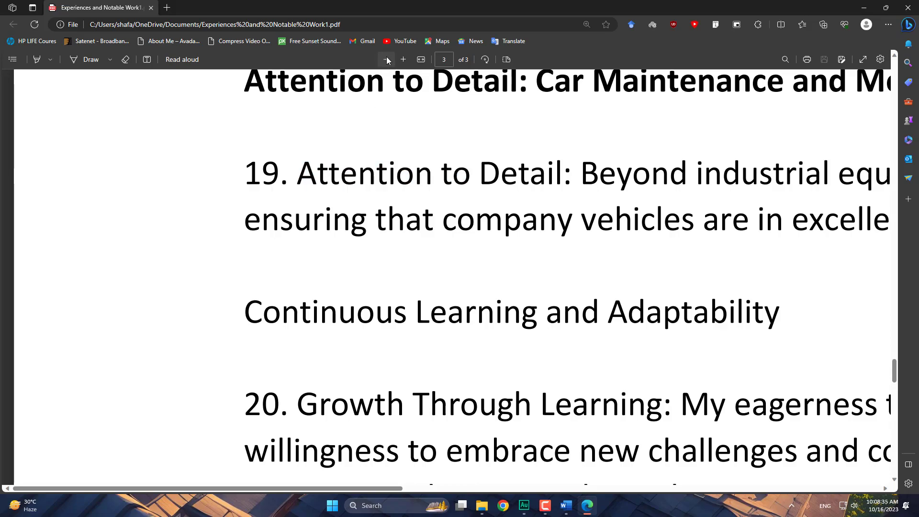
# - Zoom back out to whole pages and scroll through to the page 3 sign-off
pyautogui.click(386, 60)
pyautogui.click(387, 59)
pyautogui.click(386, 60)
pyautogui.scroll(8, 439, 247)
pyautogui.scroll(-12, 440, 247)
pyautogui.scroll(8, 338, 254)
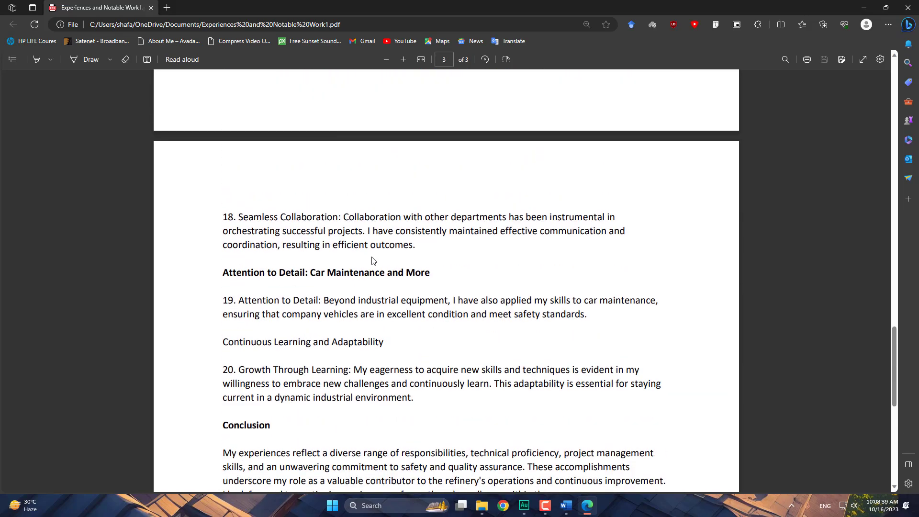
pyautogui.click(386, 60)
pyautogui.click(386, 59)
pyautogui.click(386, 59)
pyautogui.scroll(18, 379, 276)
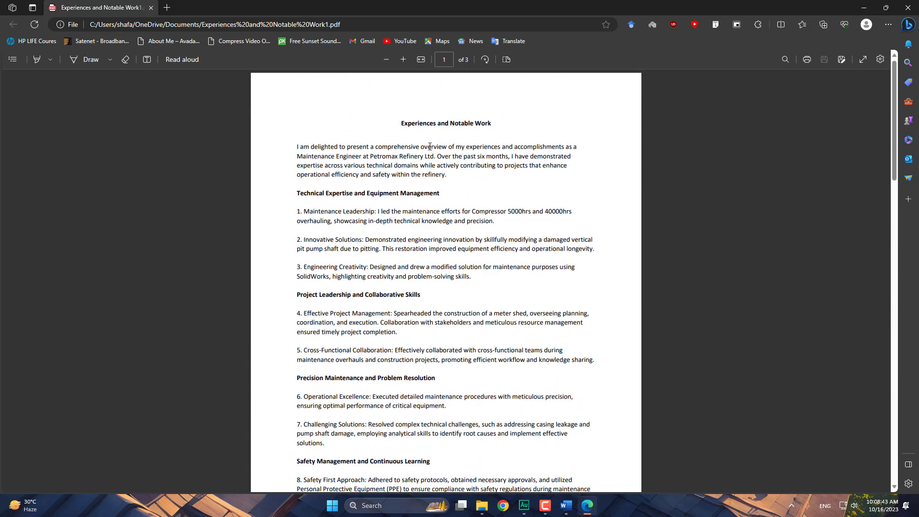
pyautogui.scroll(-18, 430, 143)
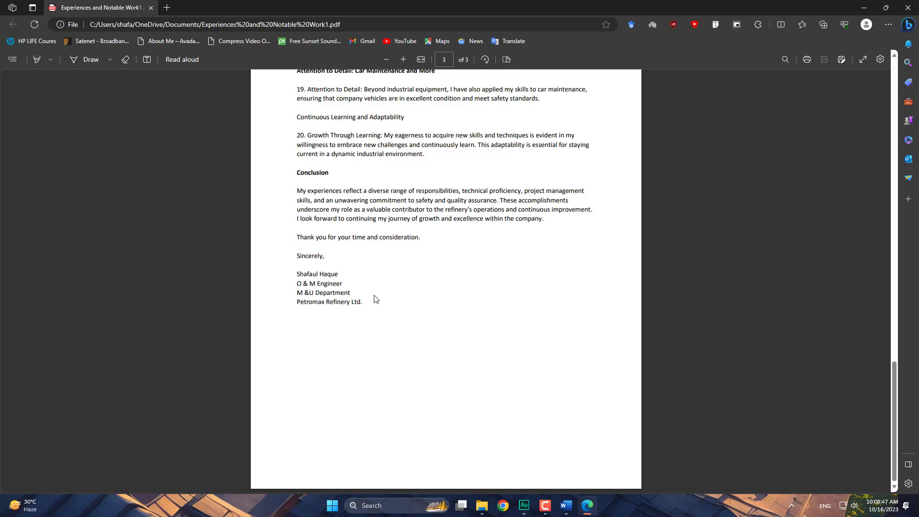
# - Close Edge without pinning sites, clear the selection in Word, and close Word
pyautogui.click(913, 10)
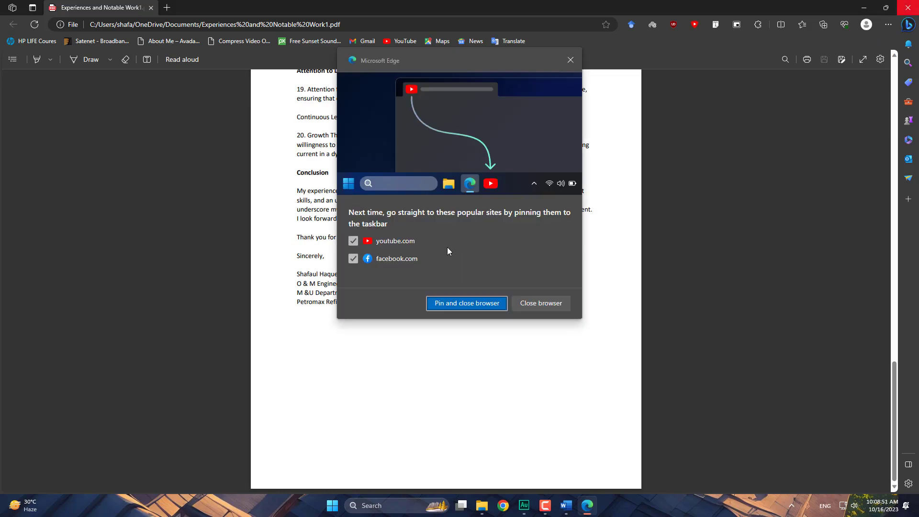
pyautogui.click(540, 305)
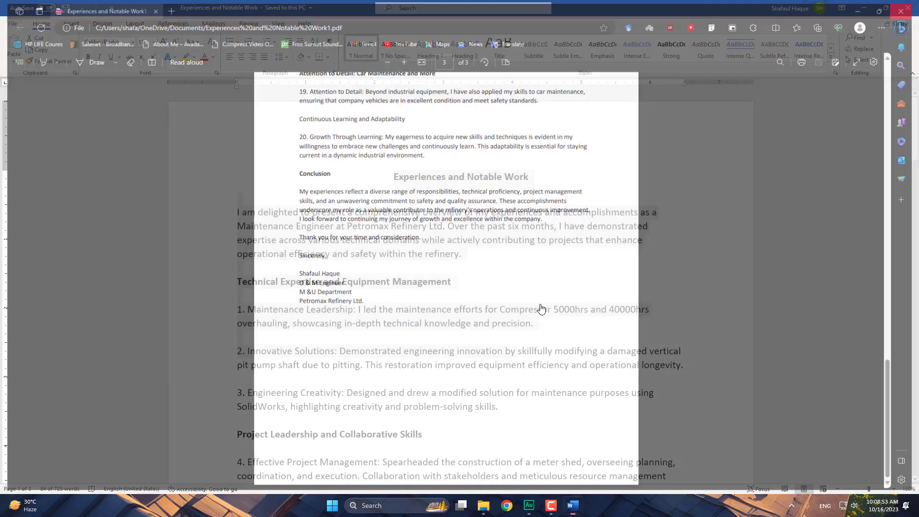
pyautogui.click(432, 256)
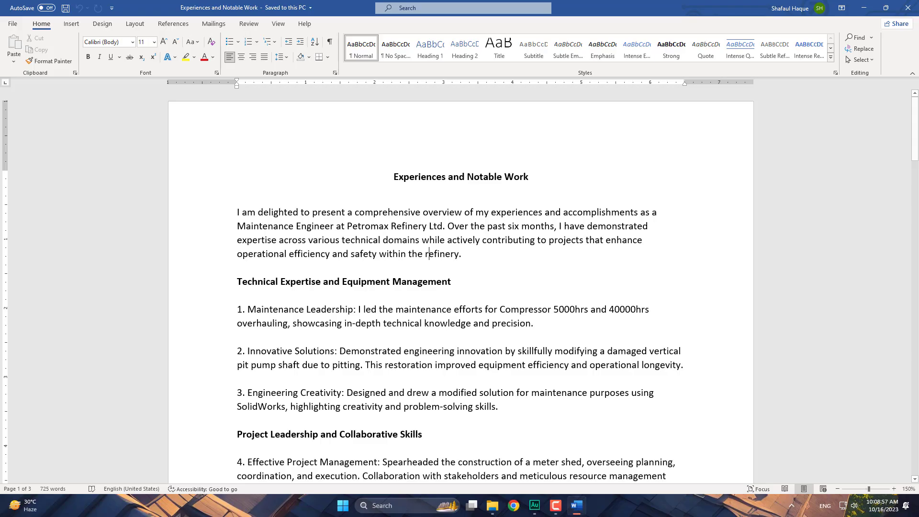
pyautogui.click(913, 5)
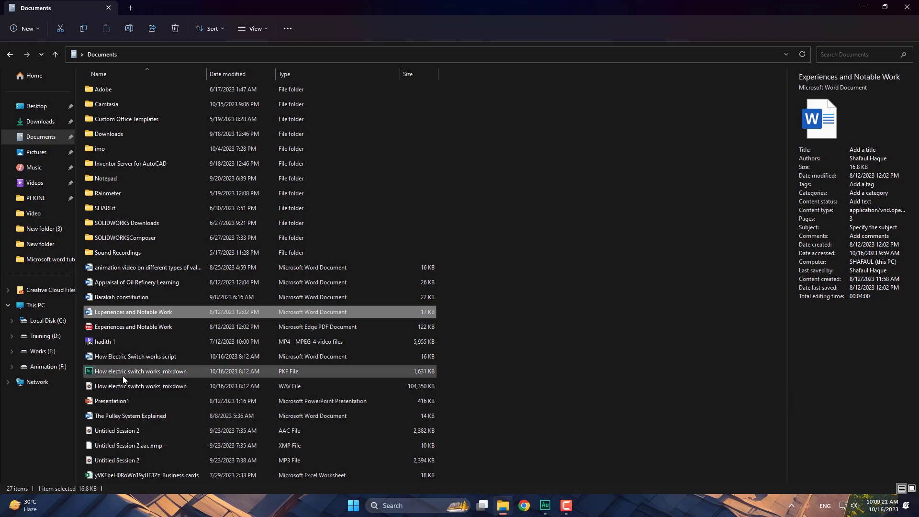
# - Check the PKF mixdown, then the WAV mixdown: 4:38 long, 101 MB, 3072 kbps
pyautogui.click(169, 374)
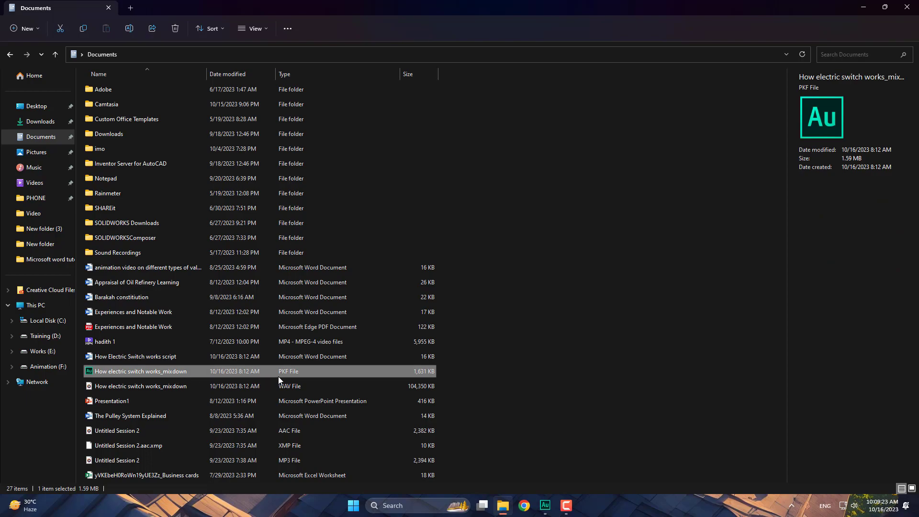
pyautogui.click(293, 387)
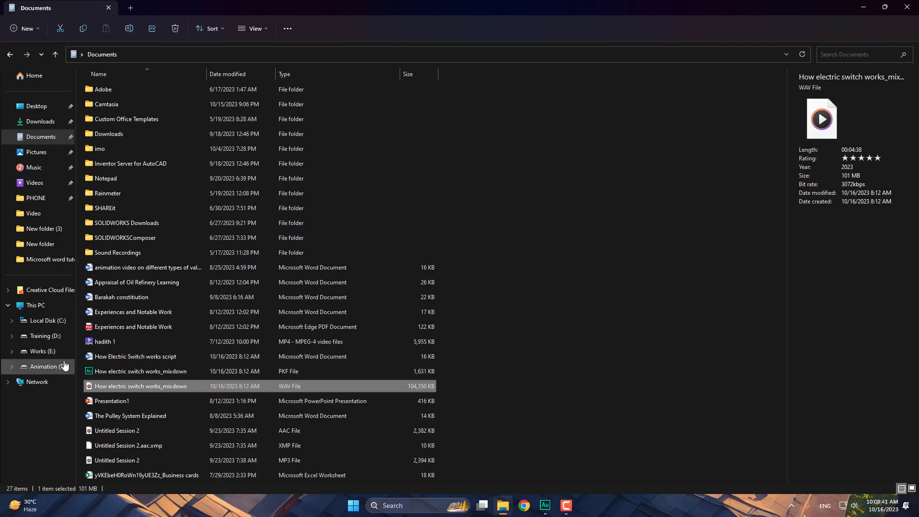
# - Browse Teli on Works (E:), then Teli on Training (D:), and select the BRO (2023) MKV
pyautogui.click(43, 352)
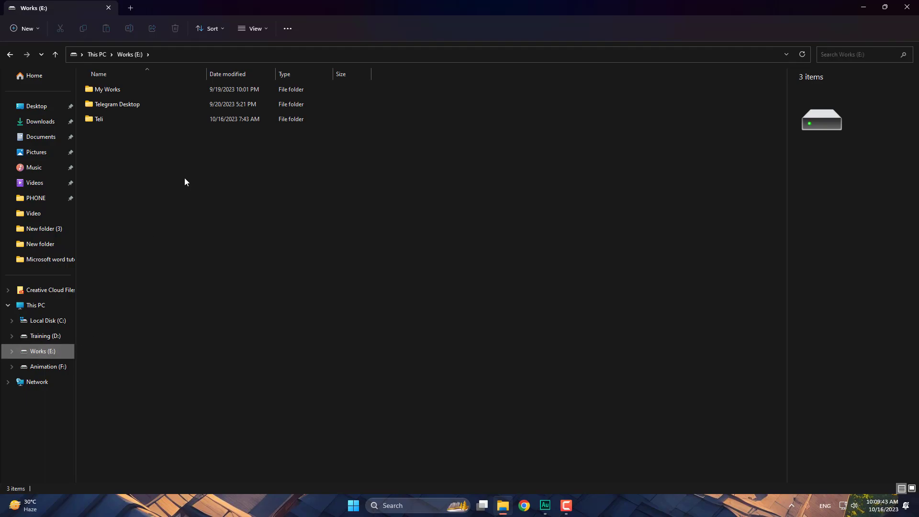
pyautogui.doubleClick(151, 122)
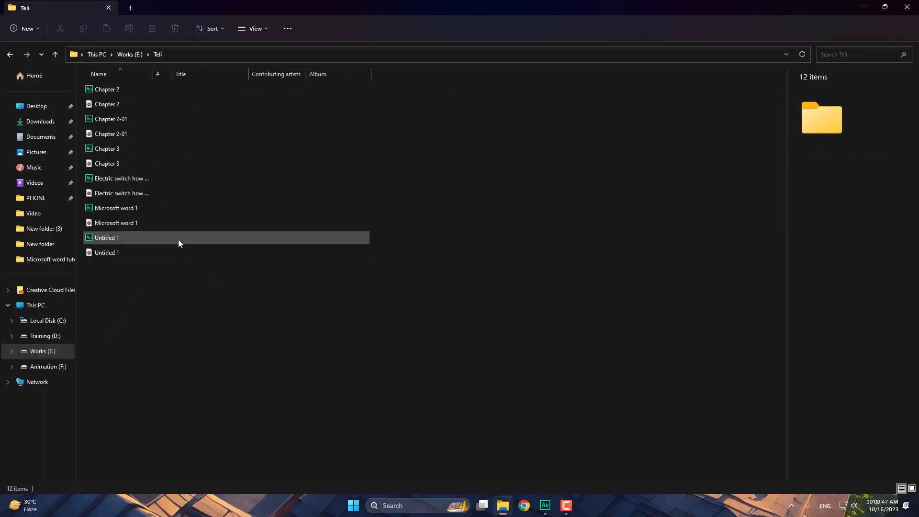
pyautogui.click(45, 336)
pyautogui.doubleClick(148, 295)
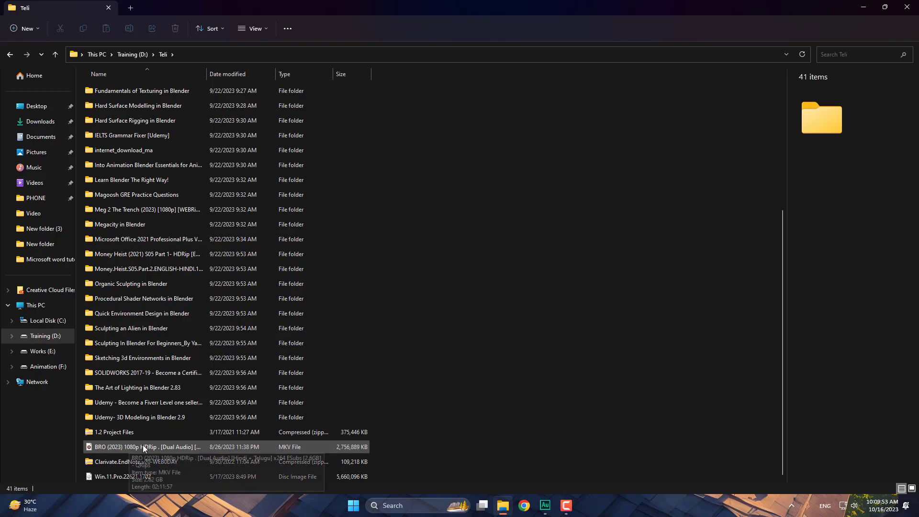
pyautogui.click(291, 447)
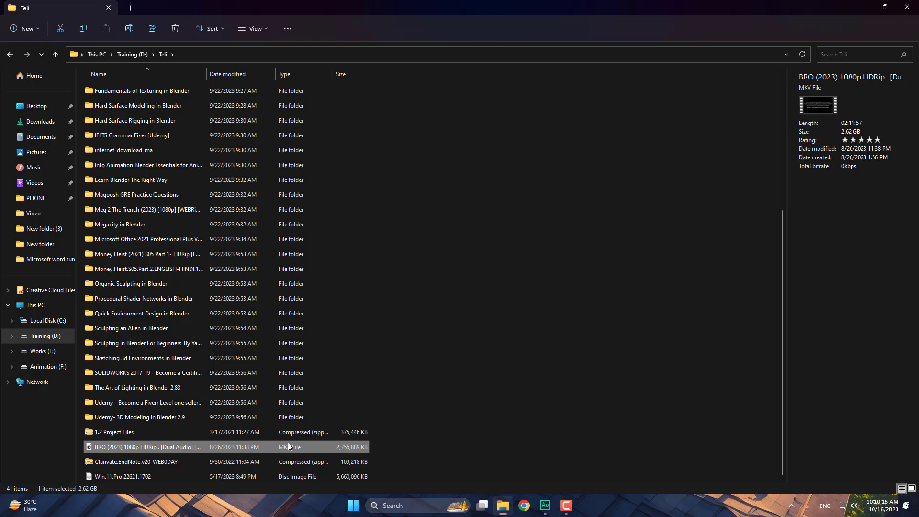
# - Play the BRO (2023) movie, skip ahead through the film to 1:15:14, then close the player
pyautogui.doubleClick(240, 449)
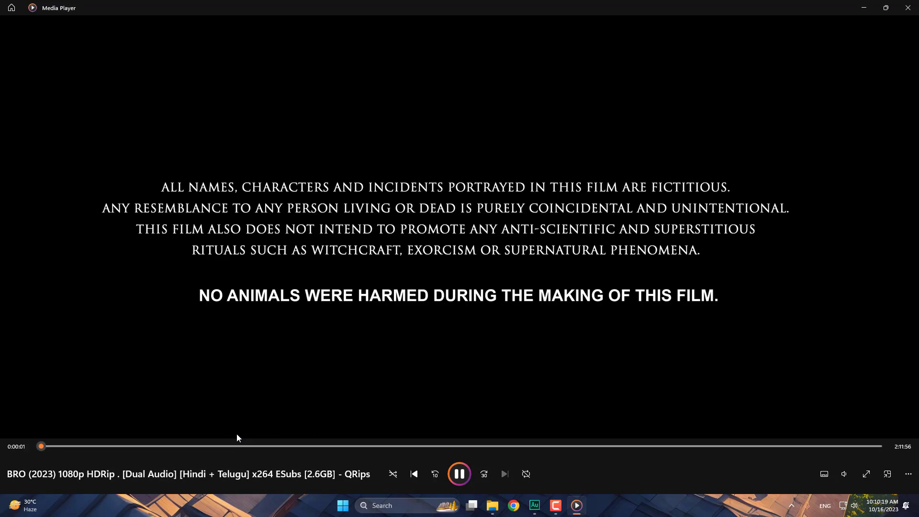
pyautogui.click(132, 446)
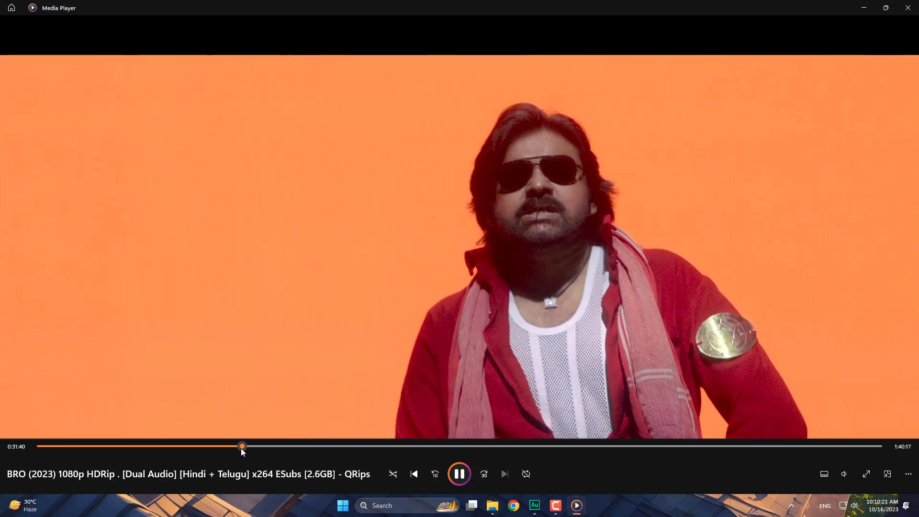
pyautogui.click(240, 446)
pyautogui.click(316, 446)
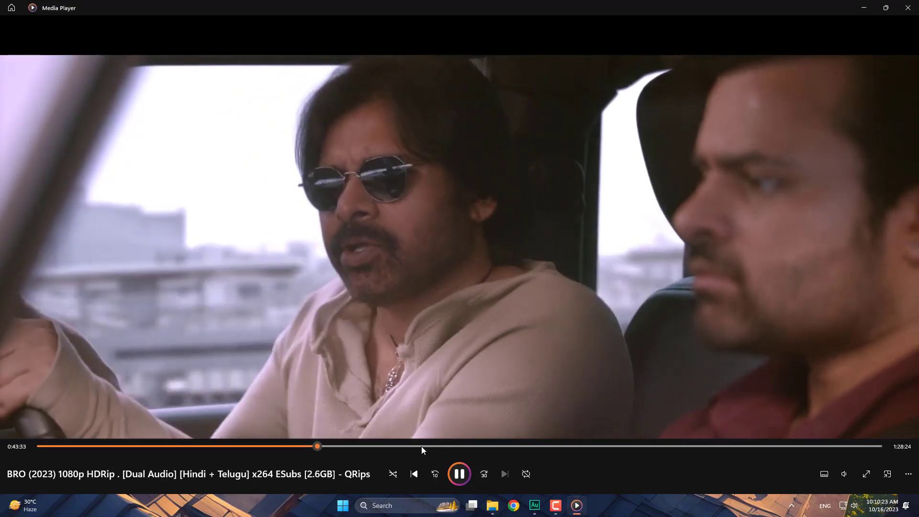
pyautogui.click(417, 446)
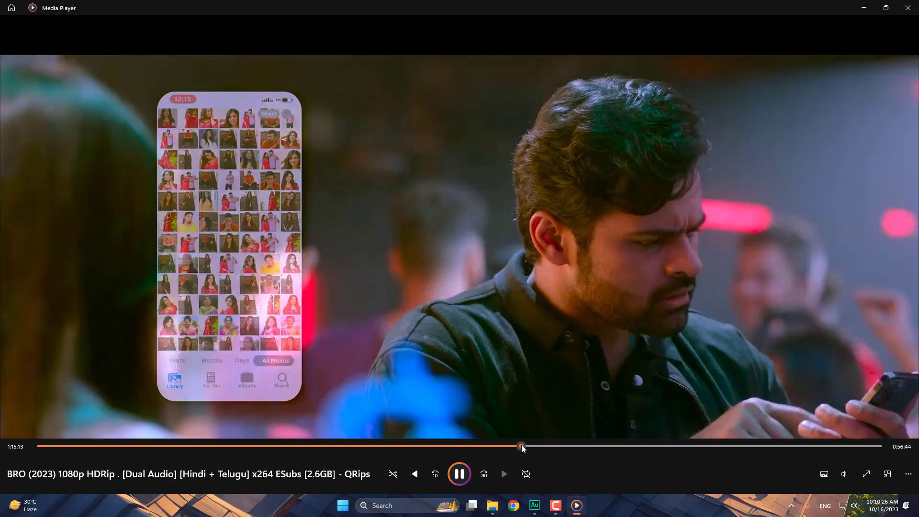
pyautogui.click(519, 446)
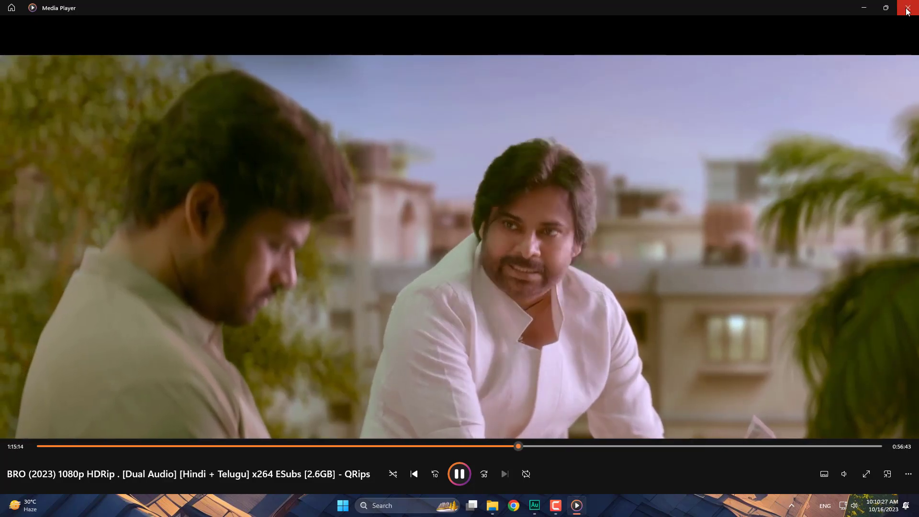
pyautogui.click(907, 8)
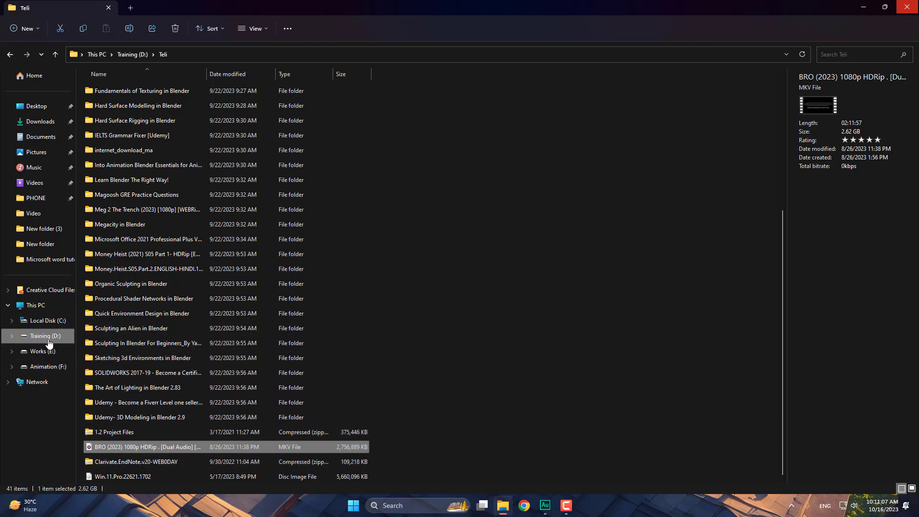
# - Look over the drives under This PC, then close File Explorer
pyautogui.click(37, 308)
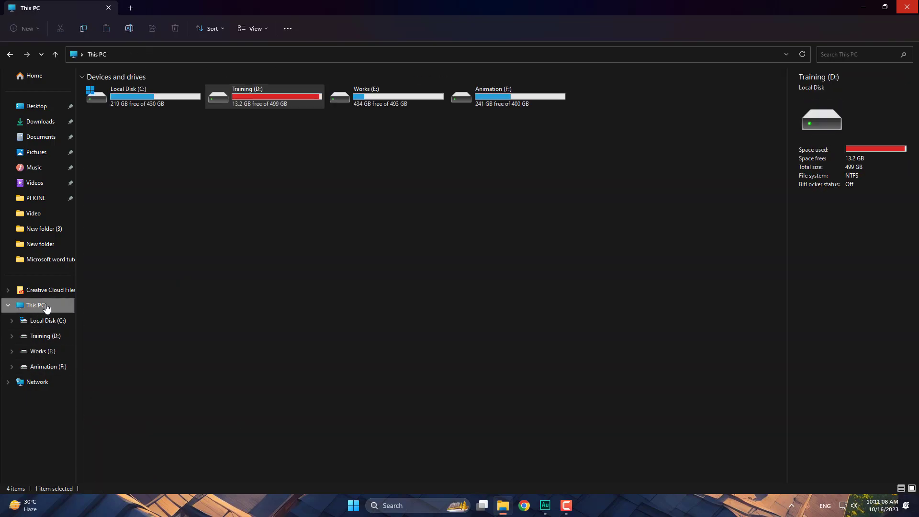
pyautogui.rightClick(241, 202)
pyautogui.click(631, 254)
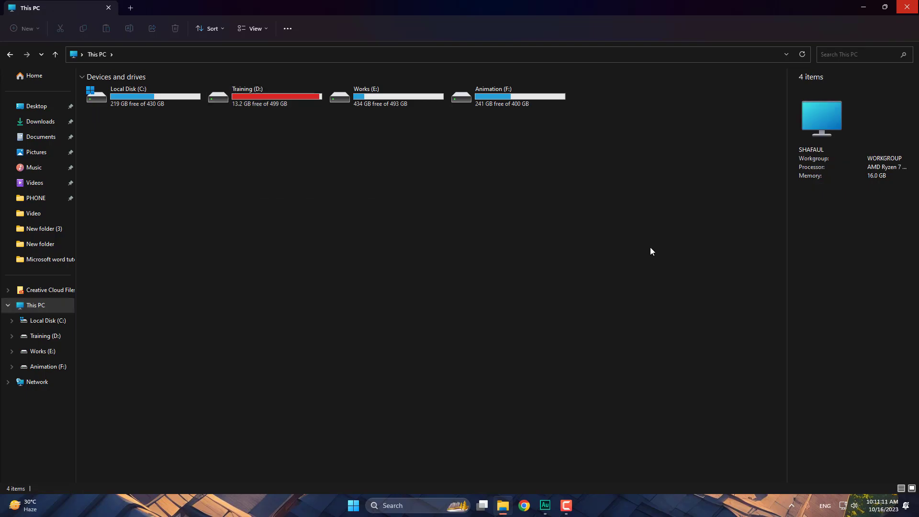
pyautogui.click(916, 5)
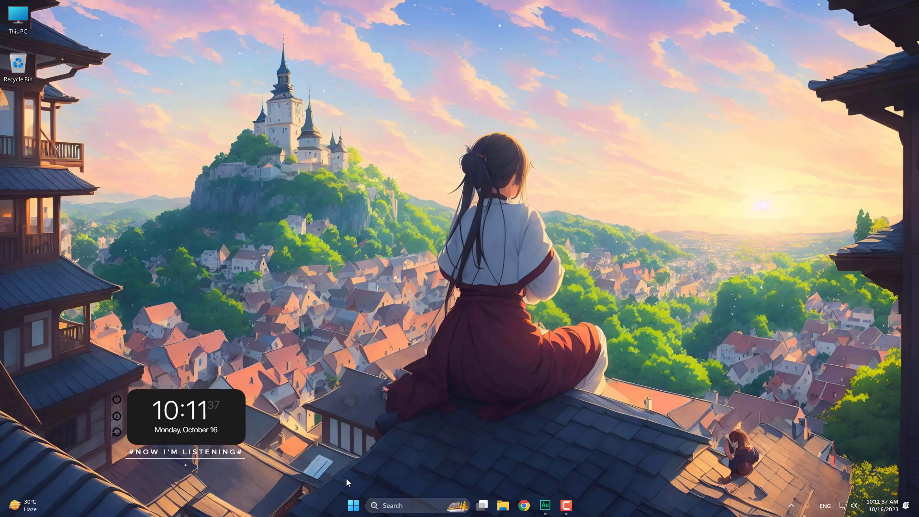
# - Launch Notepad from Start and type a one-line self-introduction giving the user's name
pyautogui.click(353, 504)
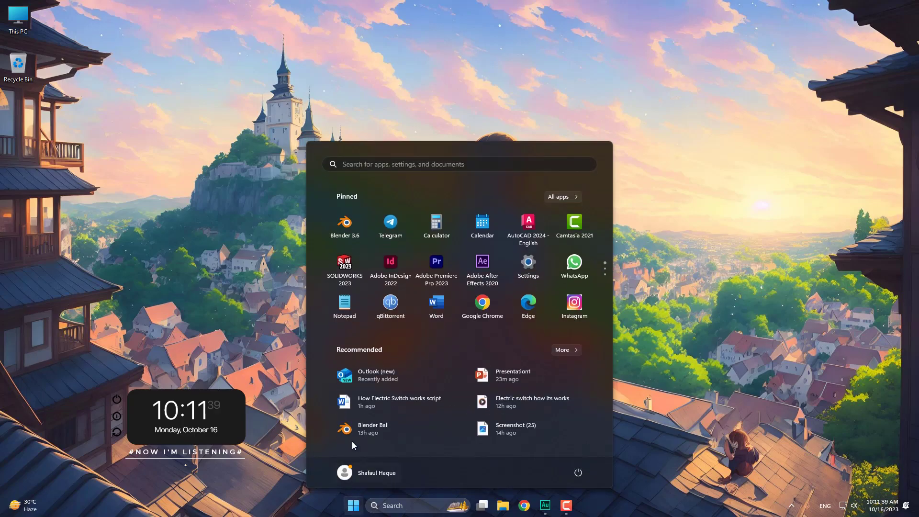
pyautogui.click(344, 305)
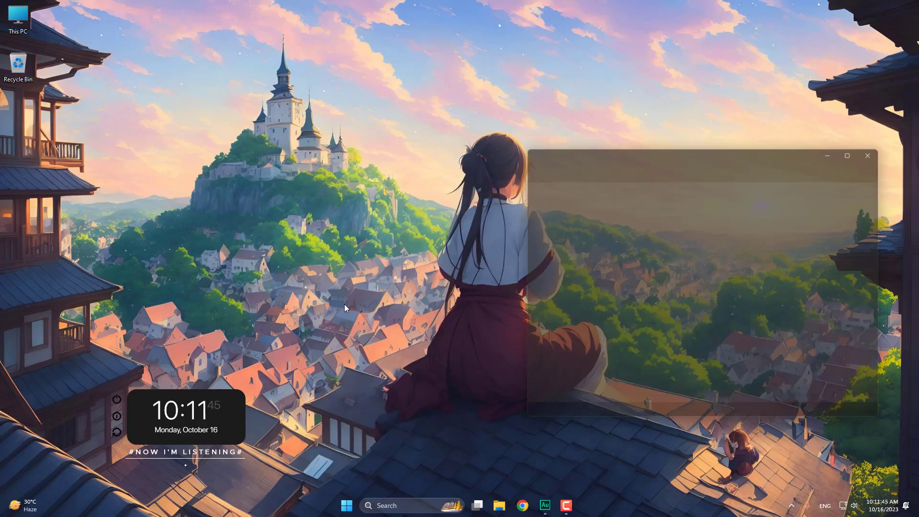
pyautogui.click(699, 210)
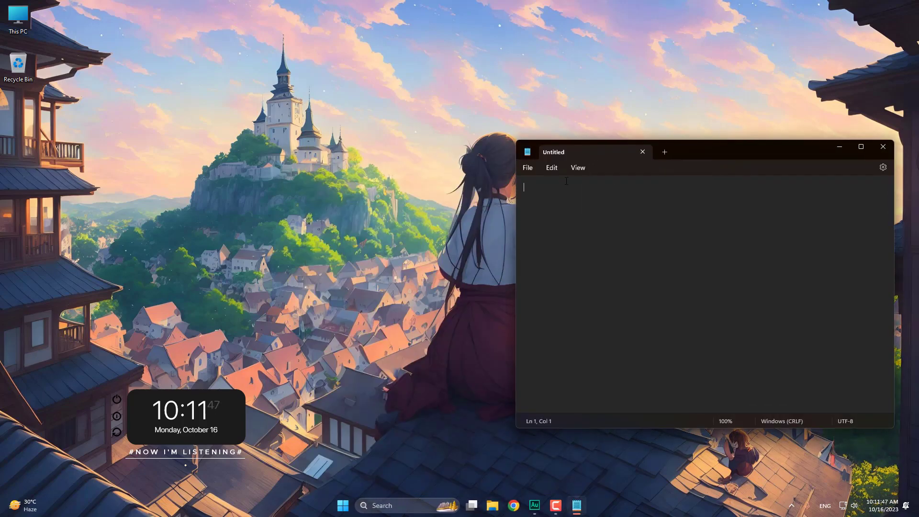
pyautogui.write('I am shafaul')
# - Close the Notepad note and bring up the Start menu to launch Word
pyautogui.click(883, 147)
pyautogui.press('super')
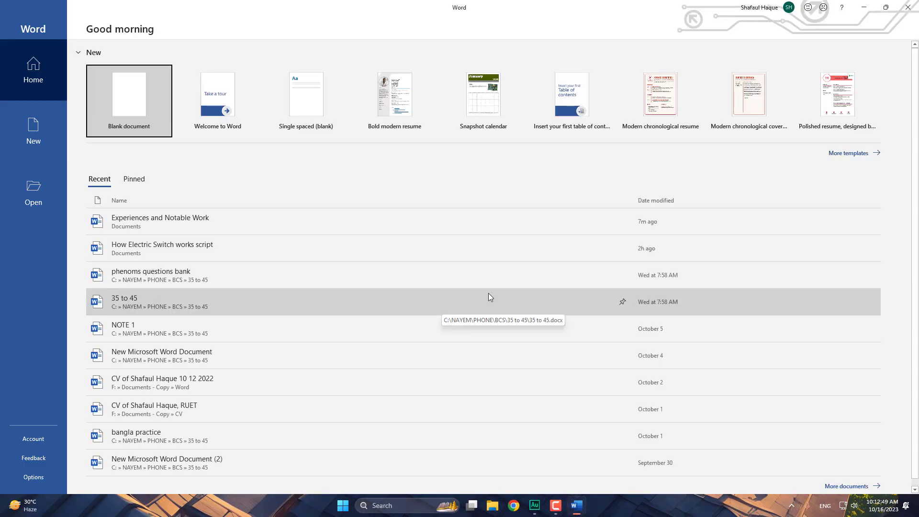
# - Close Word, reopen Start, and show the context menu for the pinned Word tile
pyautogui.click(909, 8)
pyautogui.click(354, 506)
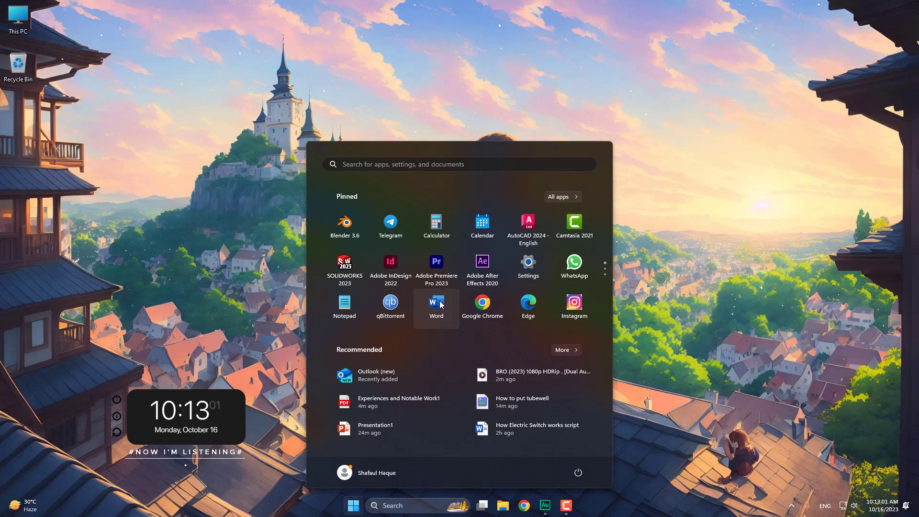
pyautogui.click(246, 309)
pyautogui.click(353, 505)
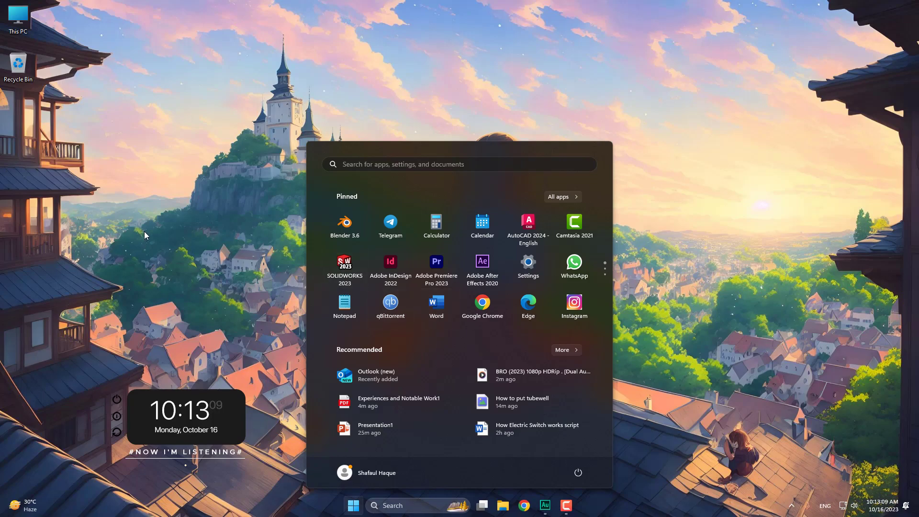
pyautogui.click(151, 221)
pyautogui.click(353, 505)
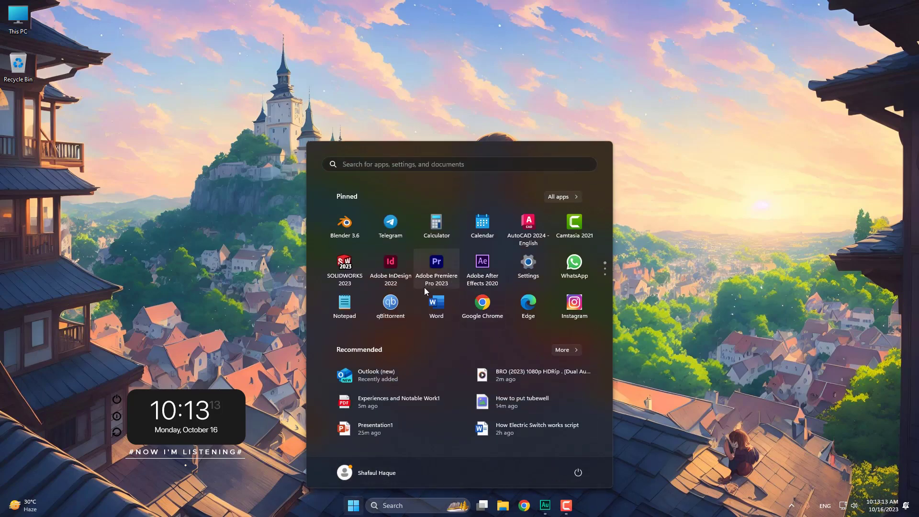
pyautogui.rightClick(439, 308)
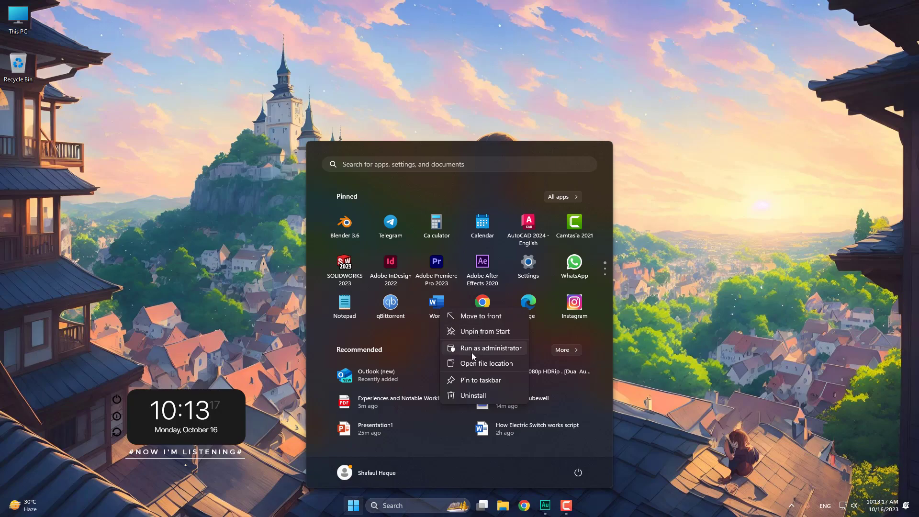
# - Pin Word to the taskbar, launch it from the new pin, then return to the desktop
pyautogui.click(469, 380)
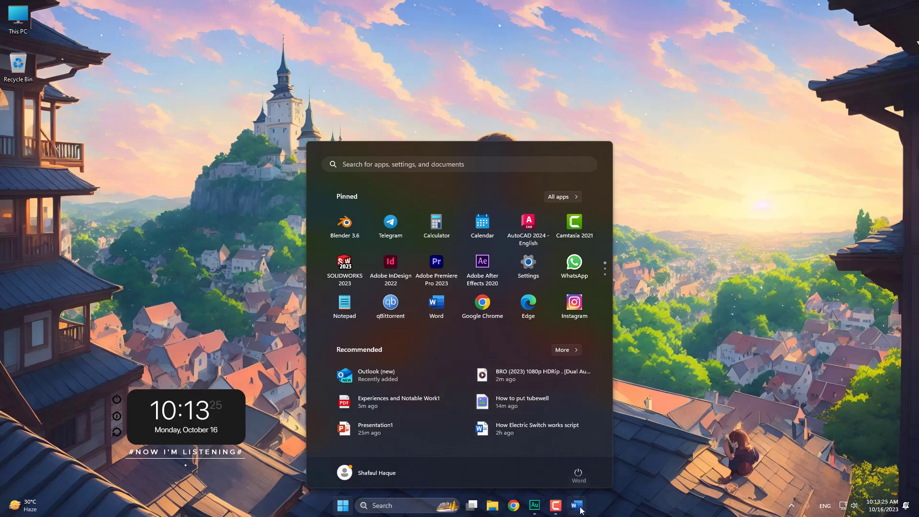
pyautogui.click(677, 276)
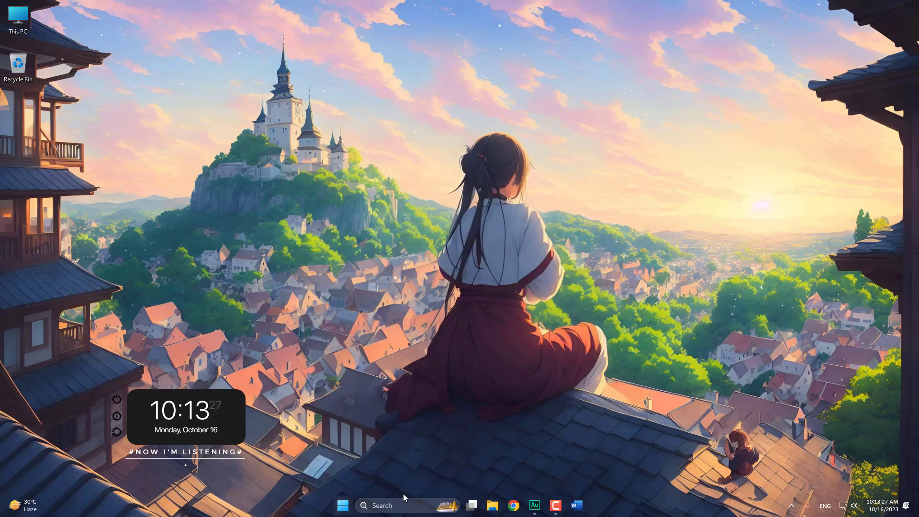
pyautogui.click(576, 504)
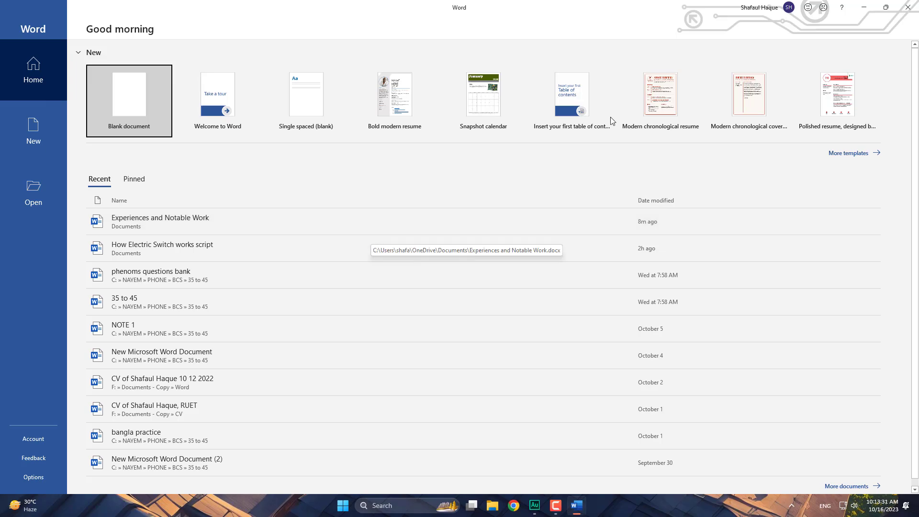
pyautogui.press('super+d')
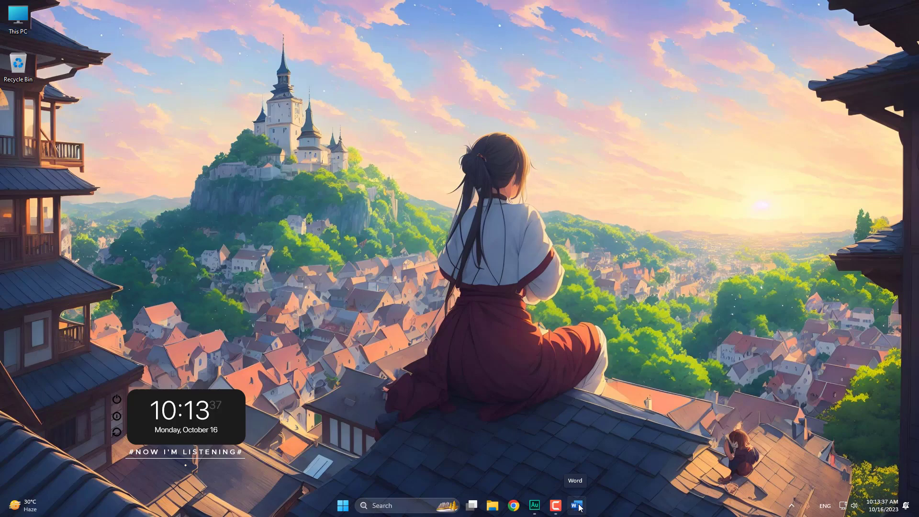
# - Remove Word's taskbar pin using Unpin from taskbar in its right-click menu
pyautogui.rightClick(577, 506)
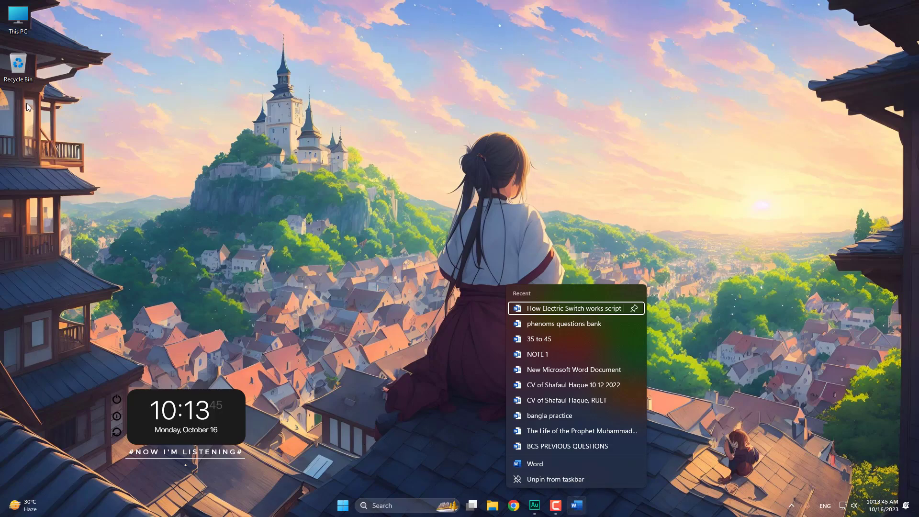
pyautogui.click(62, 115)
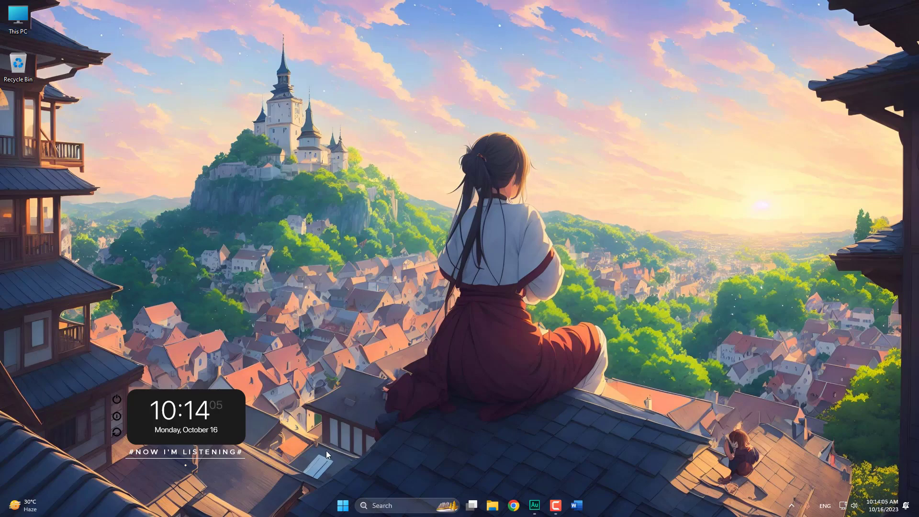
pyautogui.click(342, 505)
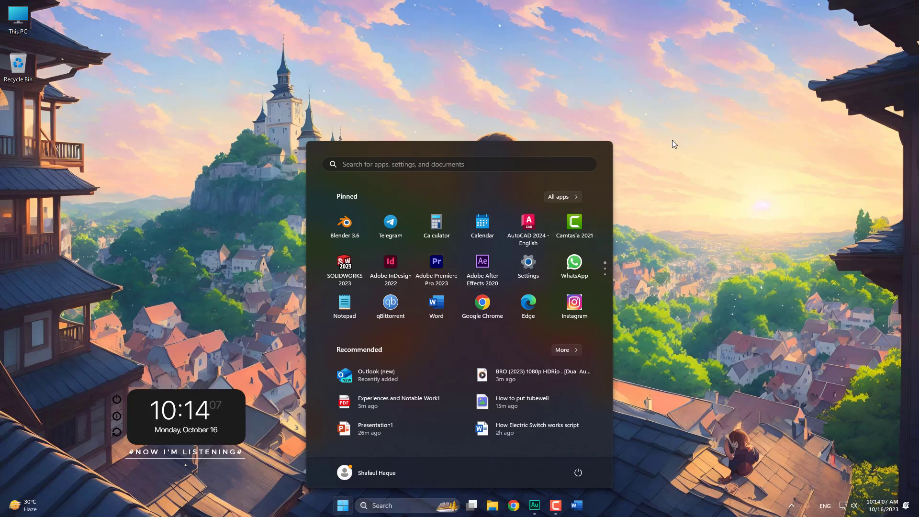
pyautogui.click(672, 141)
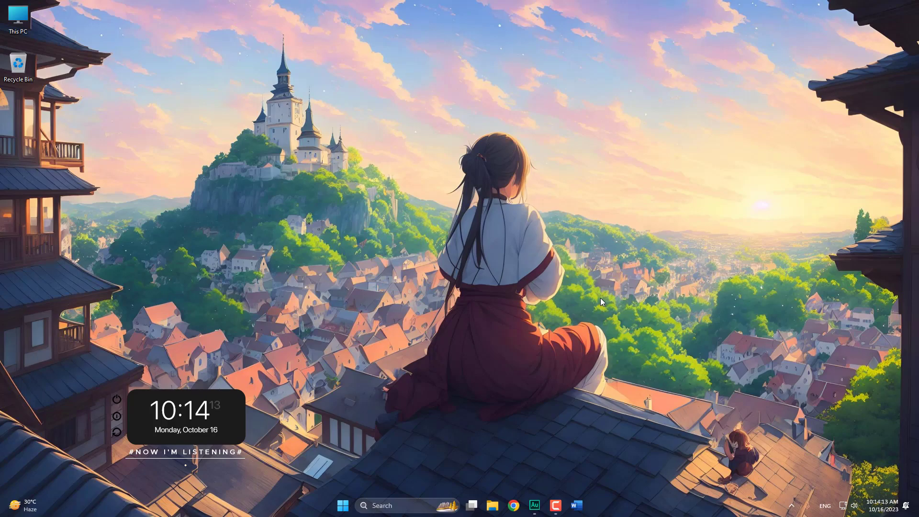
pyautogui.press('super')
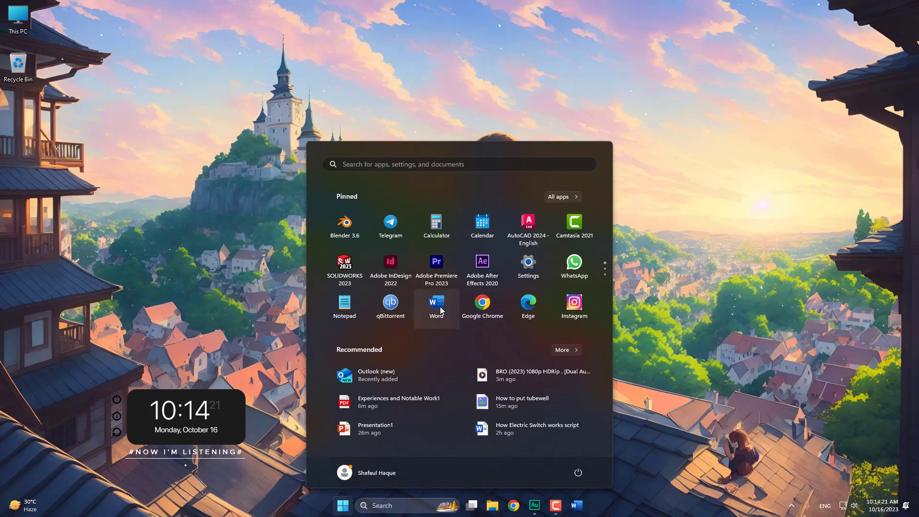
pyautogui.click(673, 373)
pyautogui.rightClick(579, 510)
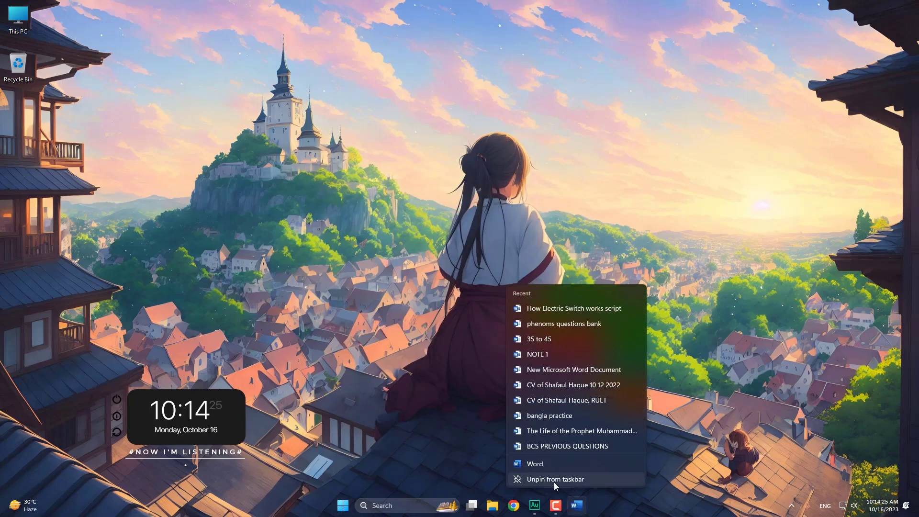
pyautogui.click(559, 478)
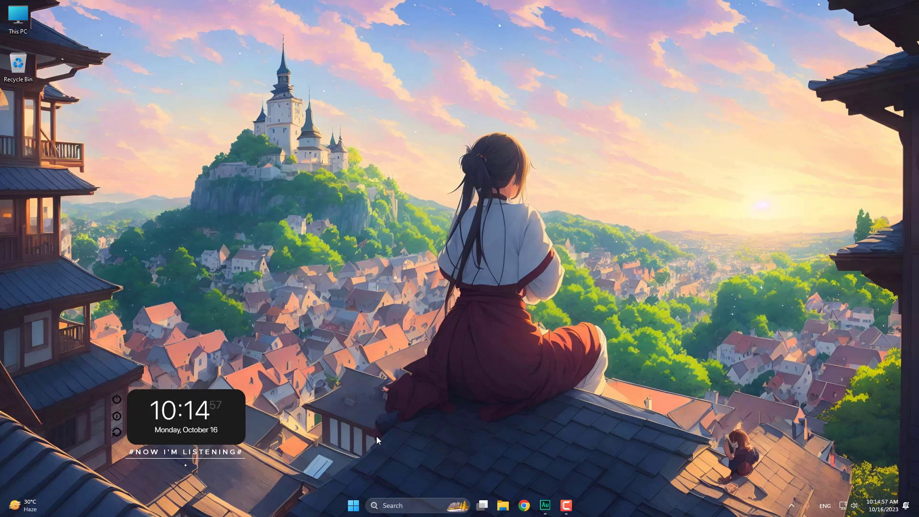
pyautogui.click(354, 505)
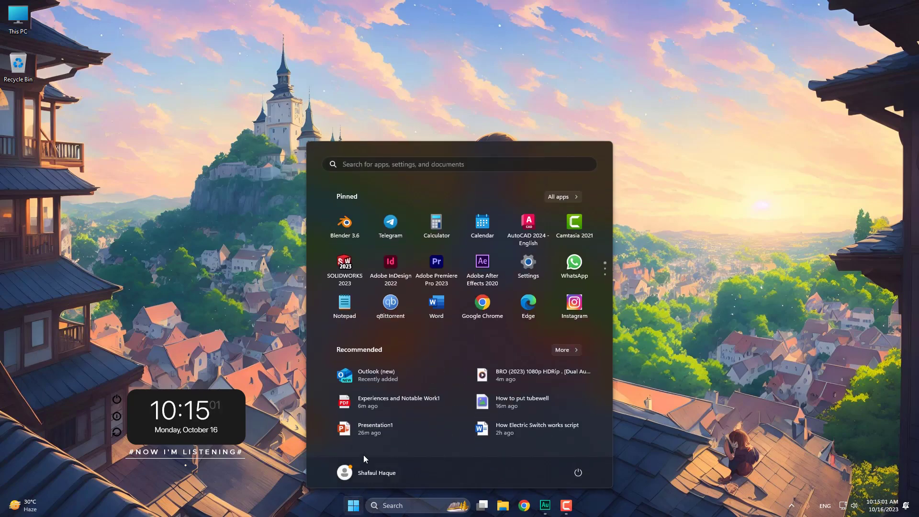
pyautogui.click(98, 153)
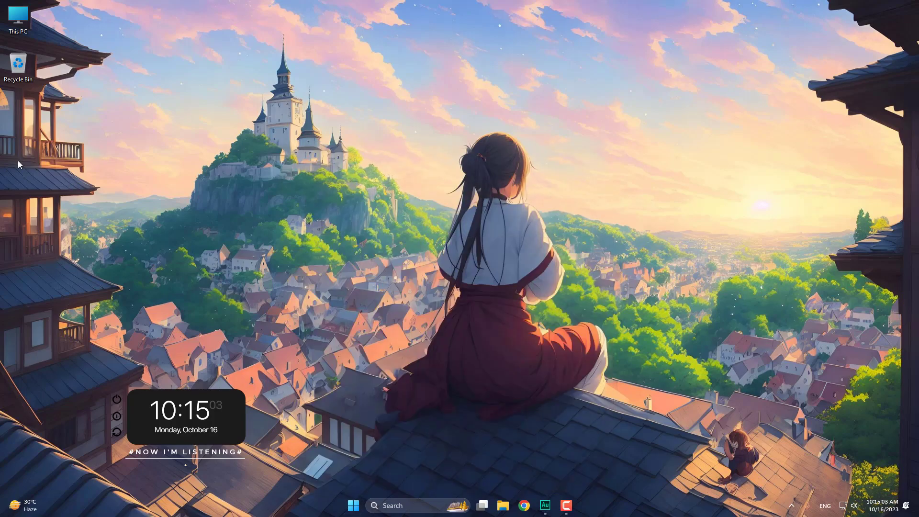
pyautogui.rightClick(166, 94)
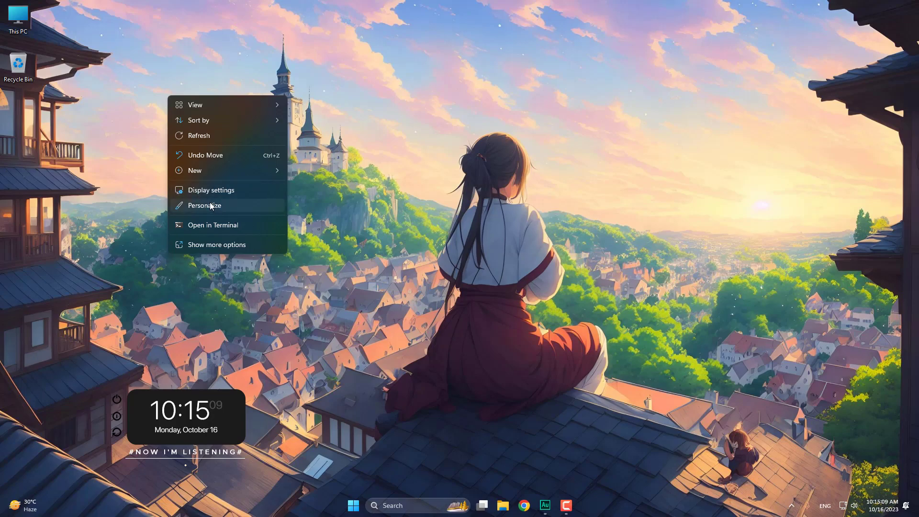
pyautogui.moveTo(200, 170)
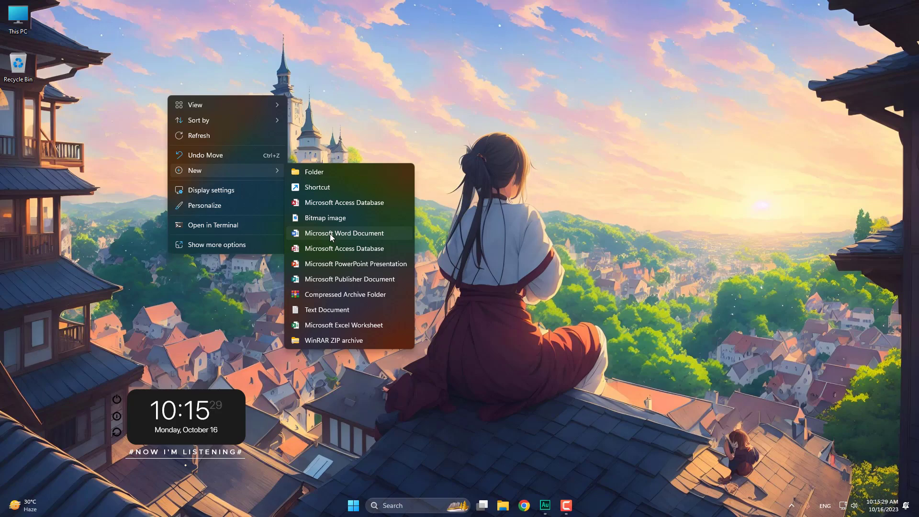
# - Dismiss the desktop menu and launch Word from the Start menu's Pinned tiles
pyautogui.click(468, 238)
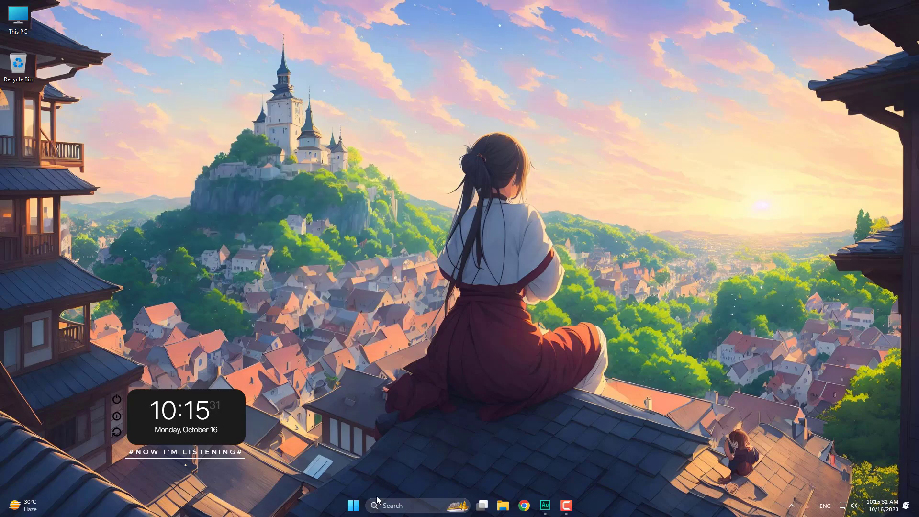
pyautogui.click(353, 504)
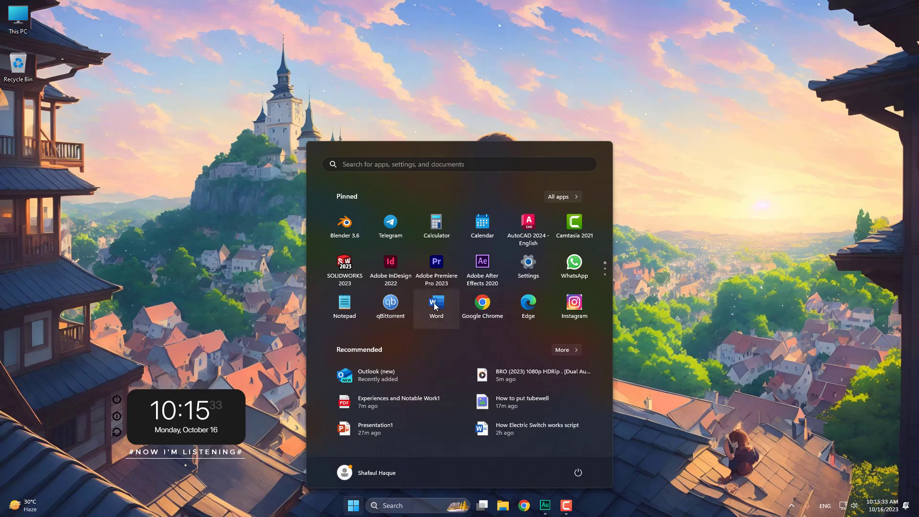
pyautogui.click(433, 302)
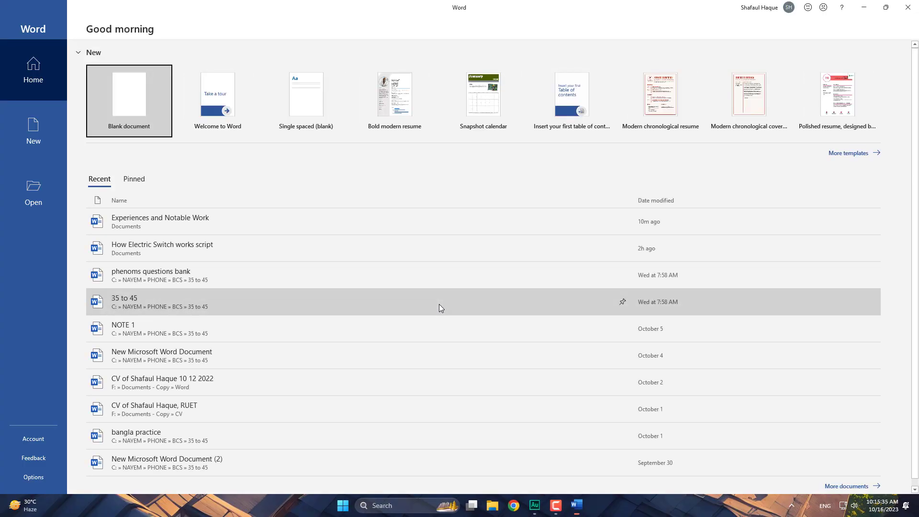
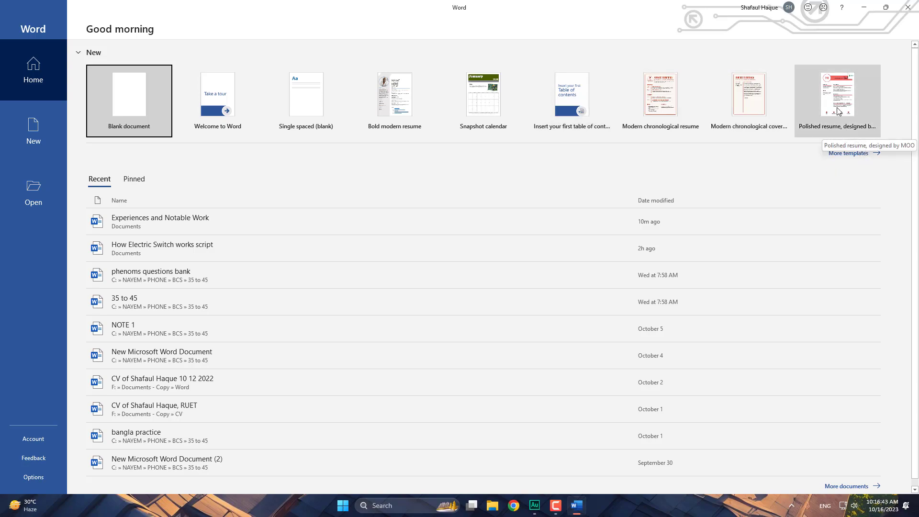
# - Browse the full template gallery and try the online template search box
pyautogui.click(849, 154)
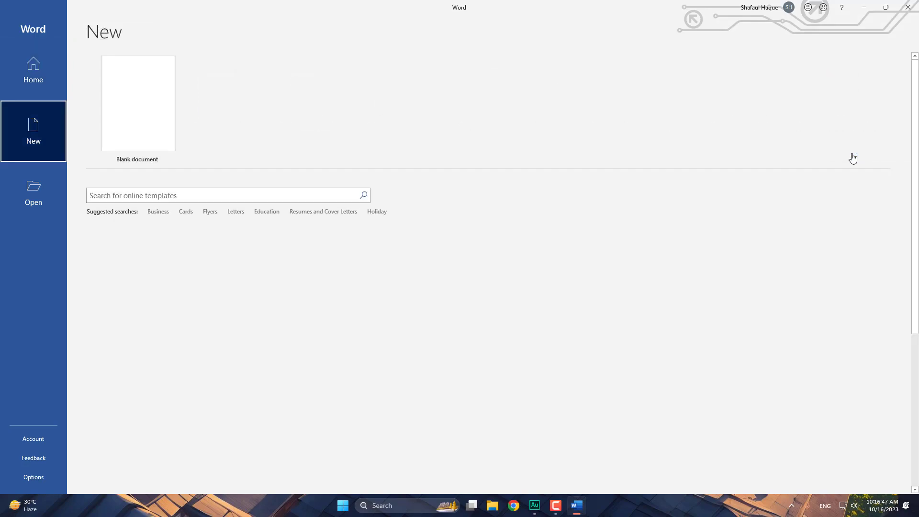
pyautogui.scroll(-2, 454, 296)
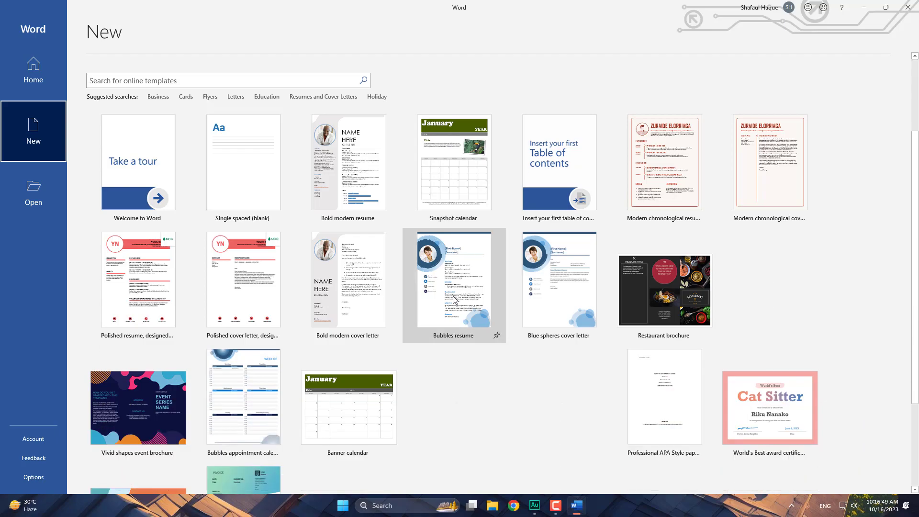
pyautogui.scroll(2, 449, 297)
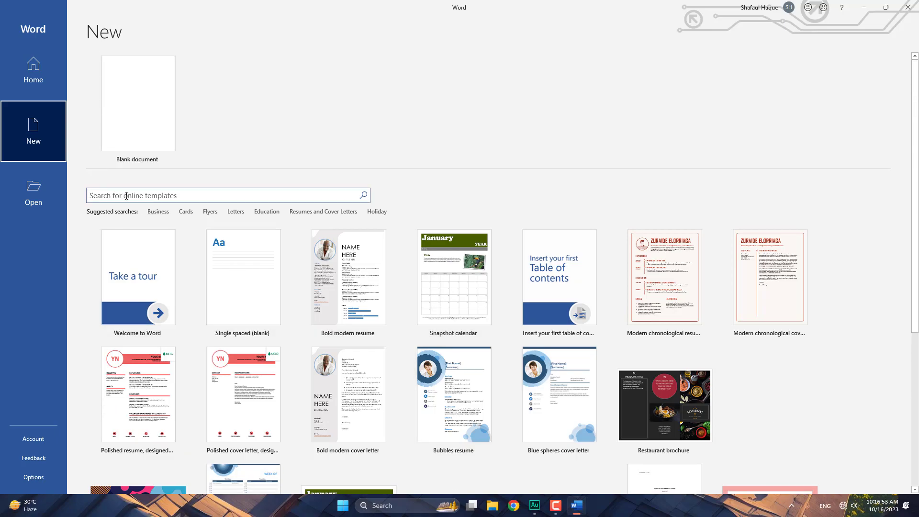
pyautogui.click(96, 197)
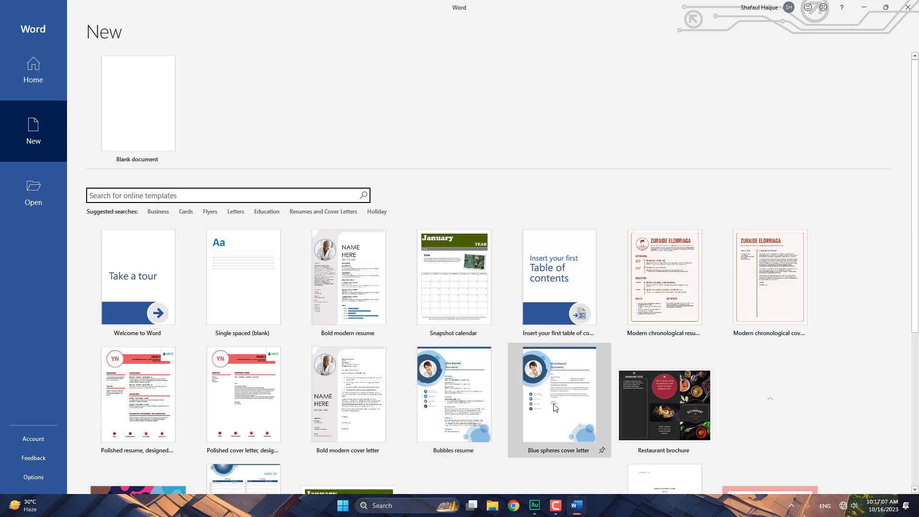
pyautogui.hotkey('shift', 'Tab')
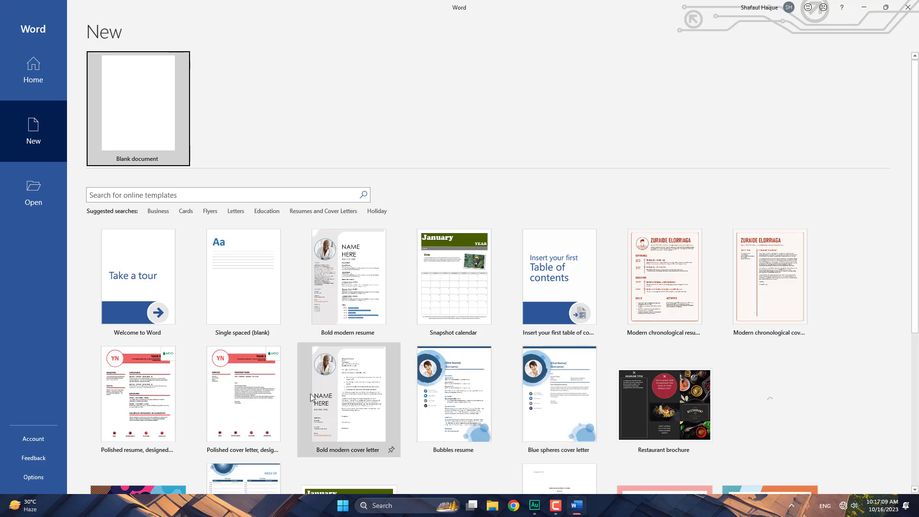
pyautogui.scroll(-3, 359, 392)
pyautogui.scroll(-2, 258, 411)
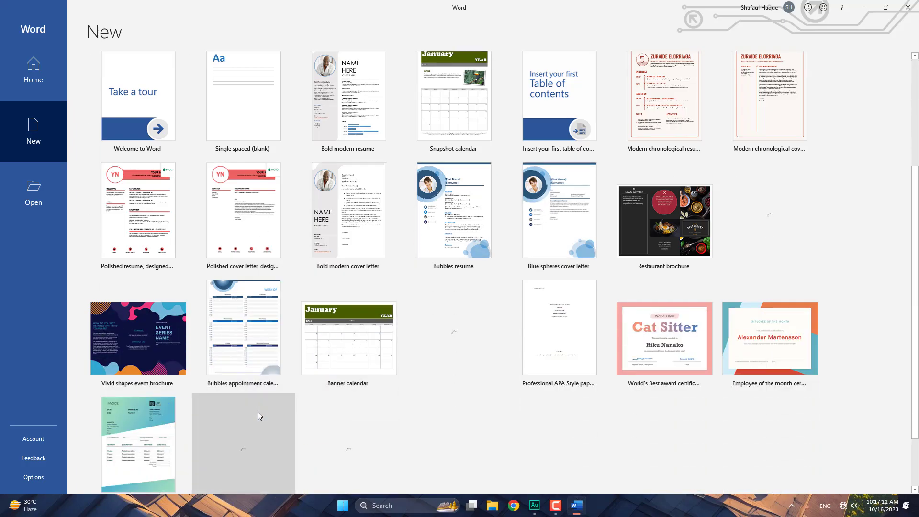
pyautogui.scroll(3, 287, 383)
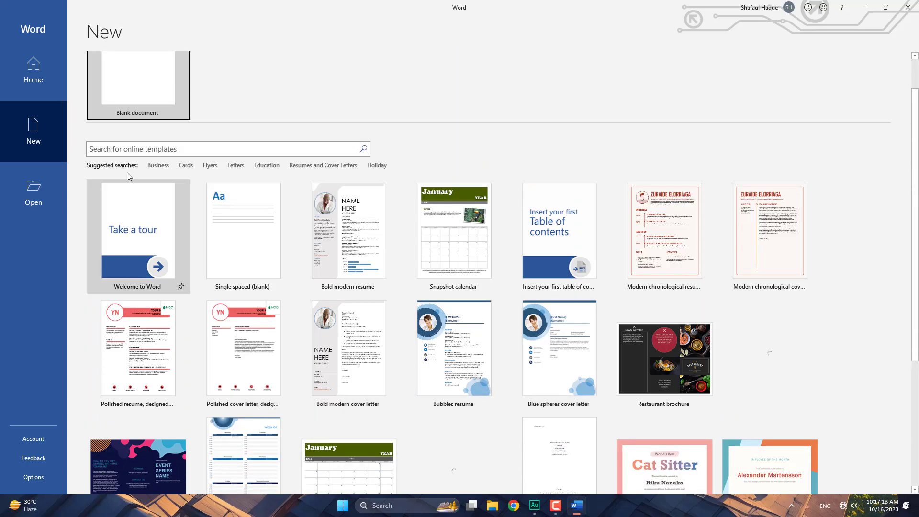
pyautogui.scroll(1, 143, 132)
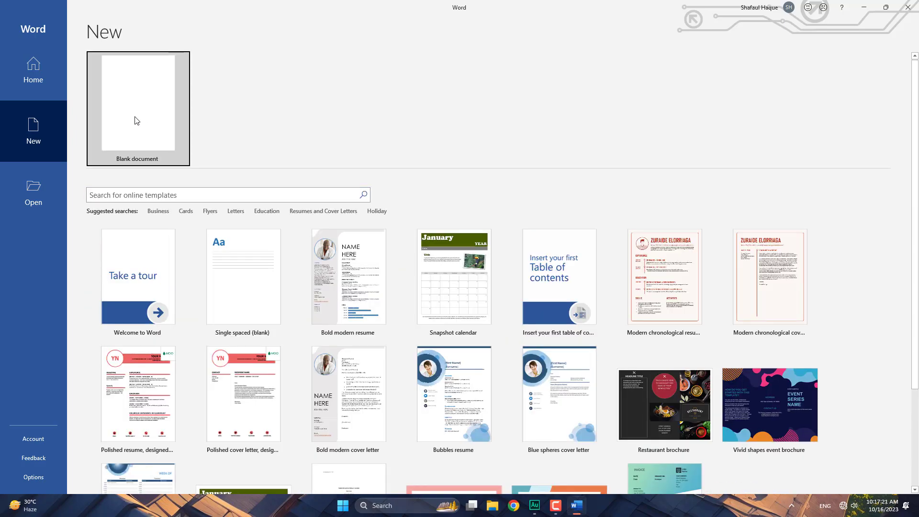
# - Browse for a file, select two files, cancel without opening, and return to New
pyautogui.click(39, 69)
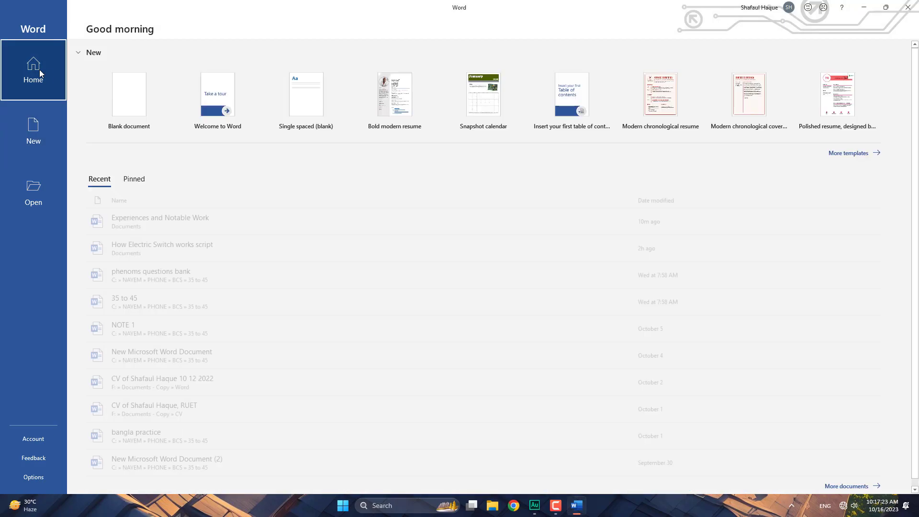
pyautogui.click(35, 133)
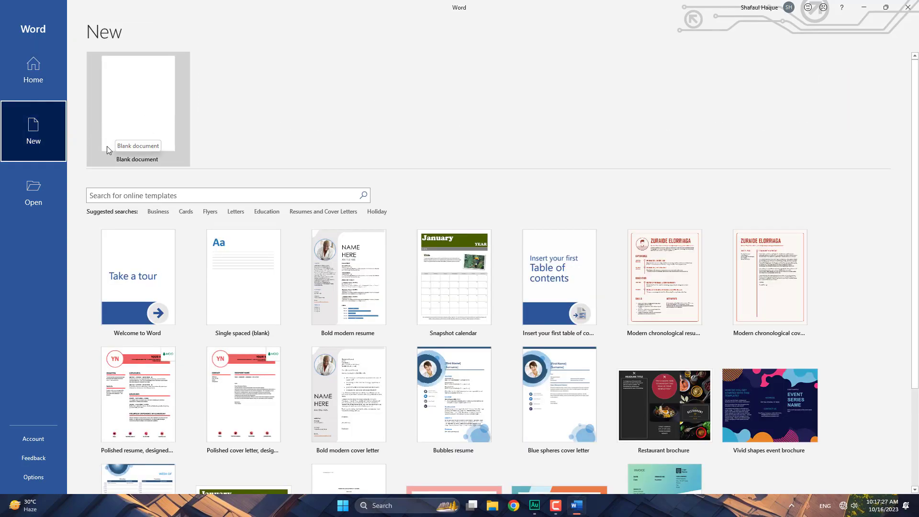
pyautogui.click(28, 194)
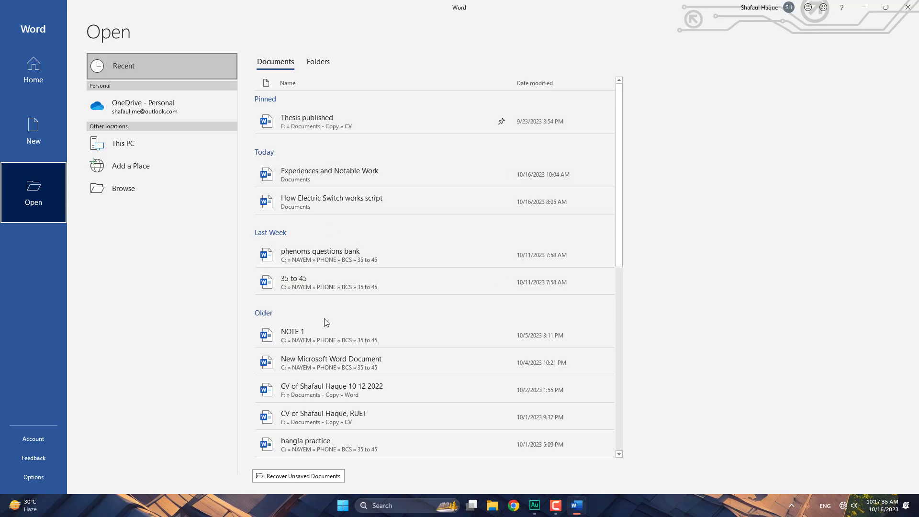
pyautogui.click(142, 188)
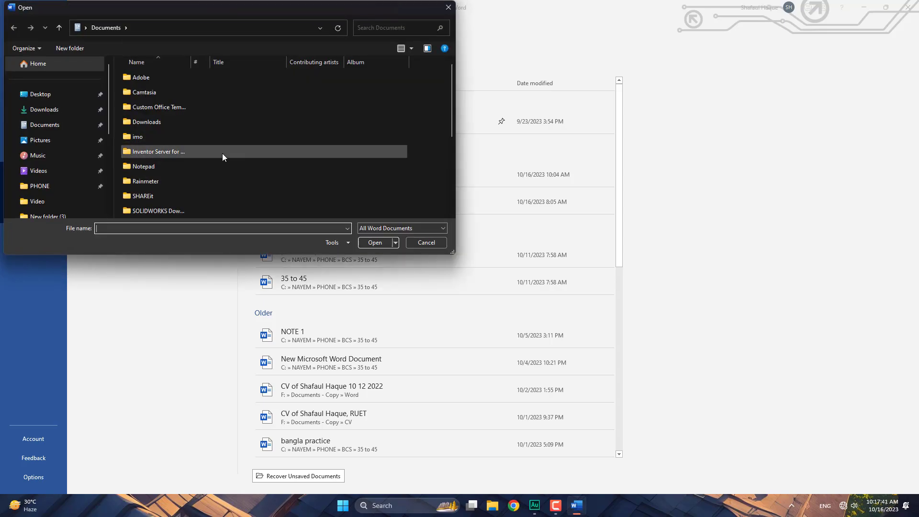
pyautogui.scroll(-3, 205, 180)
pyautogui.click(158, 196)
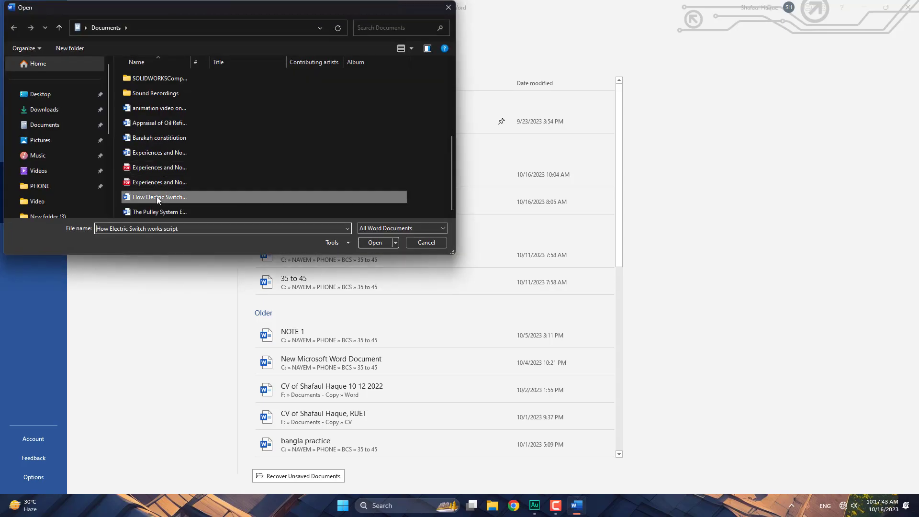
pyautogui.click(164, 152)
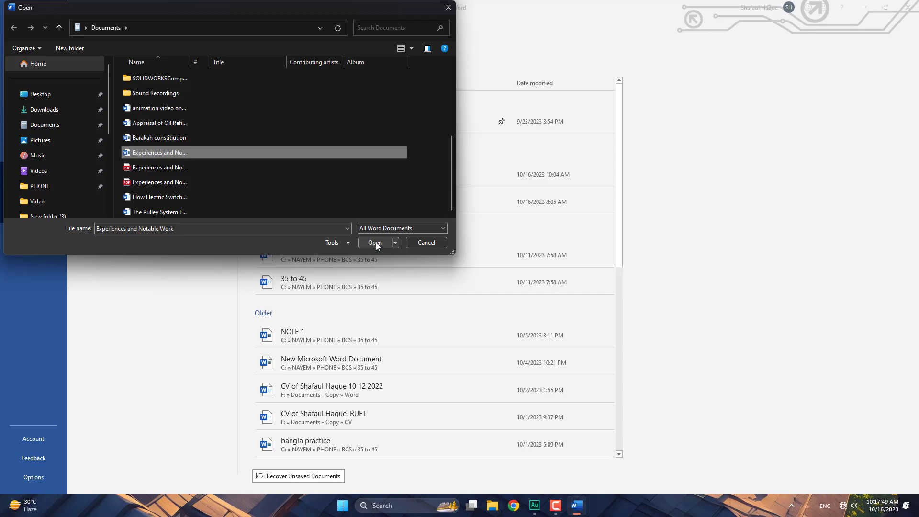
pyautogui.click(432, 242)
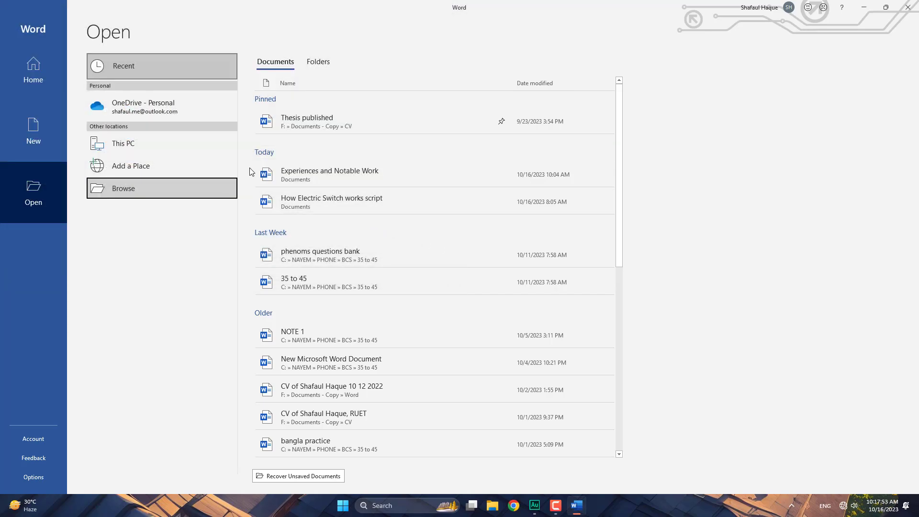
pyautogui.click(45, 133)
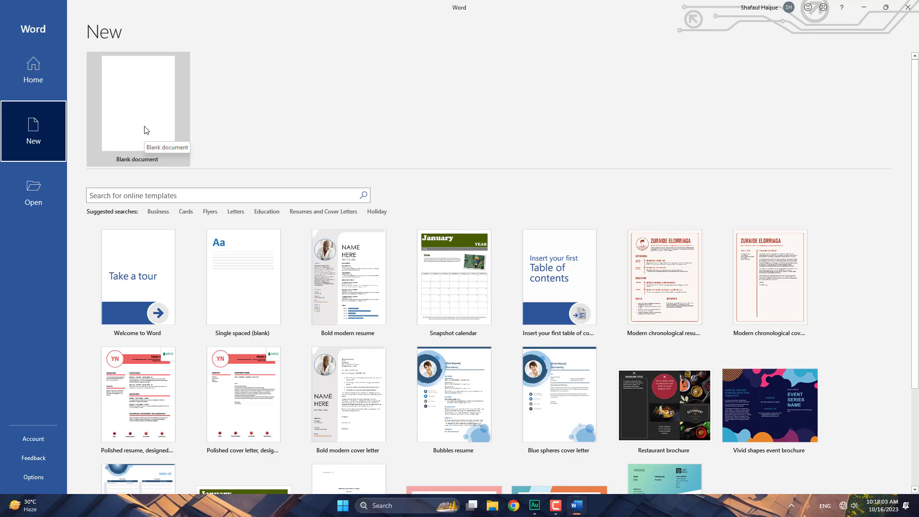
# - Create a new blank document, Document1
pyautogui.click(145, 130)
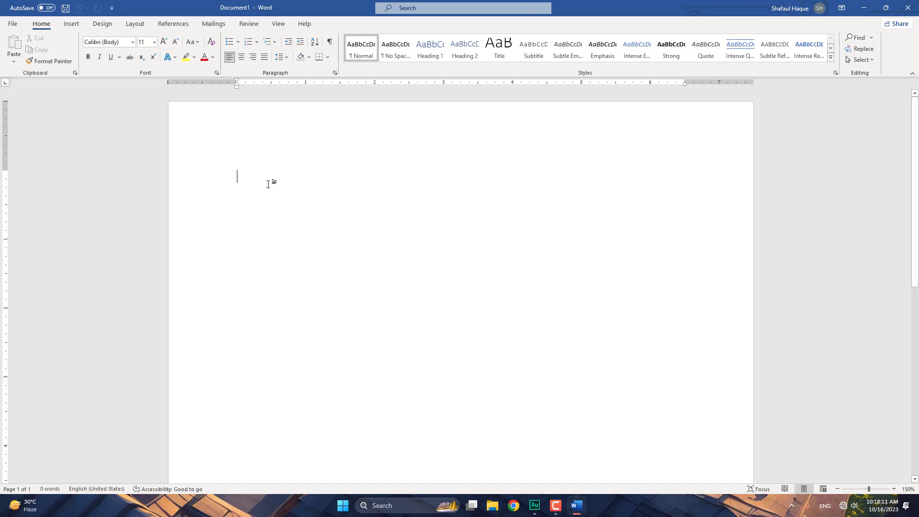
pyautogui.scroll(-3, 574, 228)
pyautogui.scroll(-4, 577, 230)
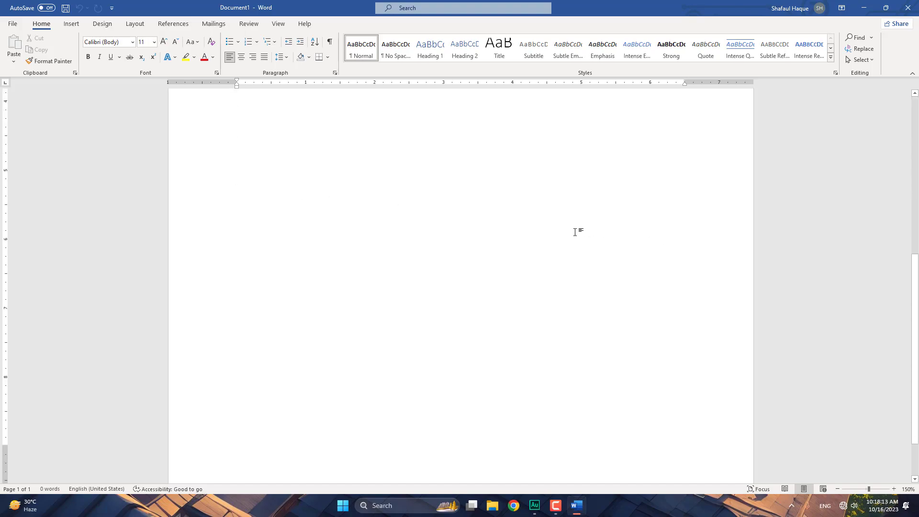
# - Zoom out to 70% so the whole page fits on screen
pyautogui.click(839, 490)
pyautogui.click(839, 489)
pyautogui.click(839, 489)
pyautogui.click(839, 490)
pyautogui.click(837, 489)
pyautogui.click(837, 489)
pyautogui.click(837, 488)
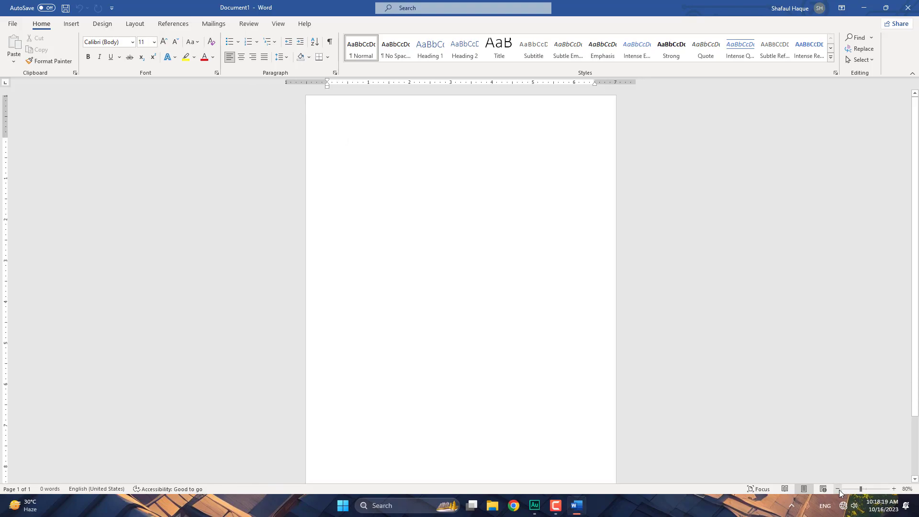
pyautogui.click(837, 488)
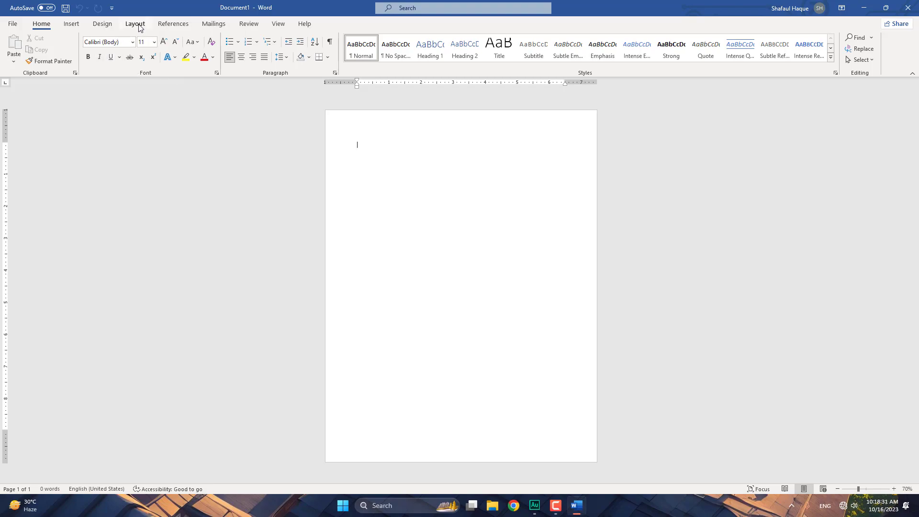
# - Choose A4 (8.27" x 11.69") from the Layout tab's paper Size list
pyautogui.click(71, 24)
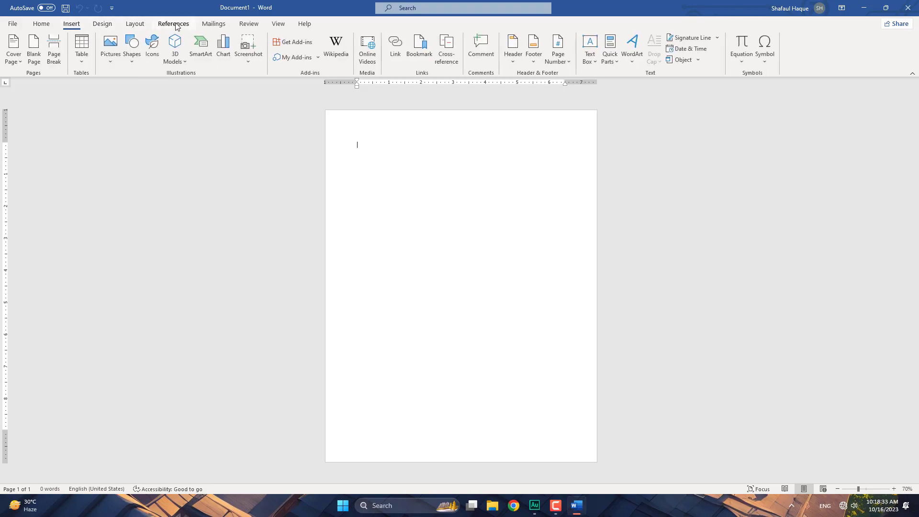
pyautogui.click(135, 24)
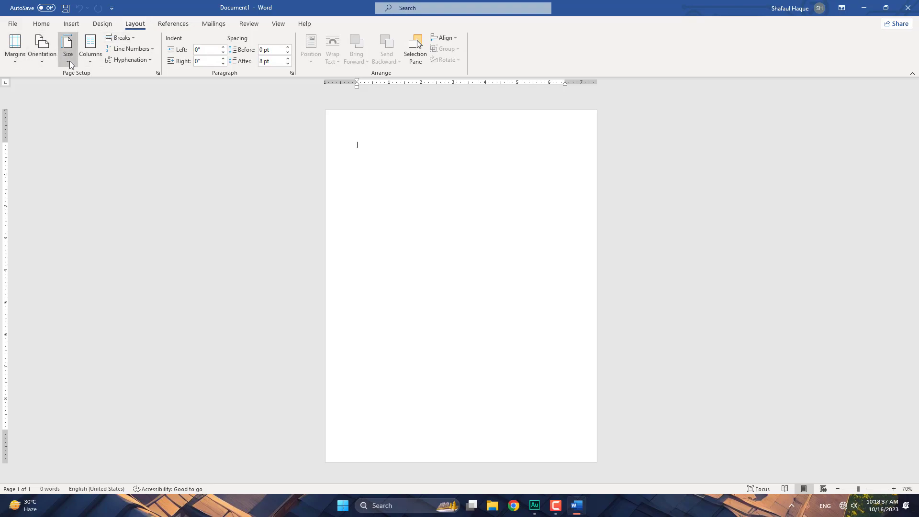
pyautogui.click(70, 61)
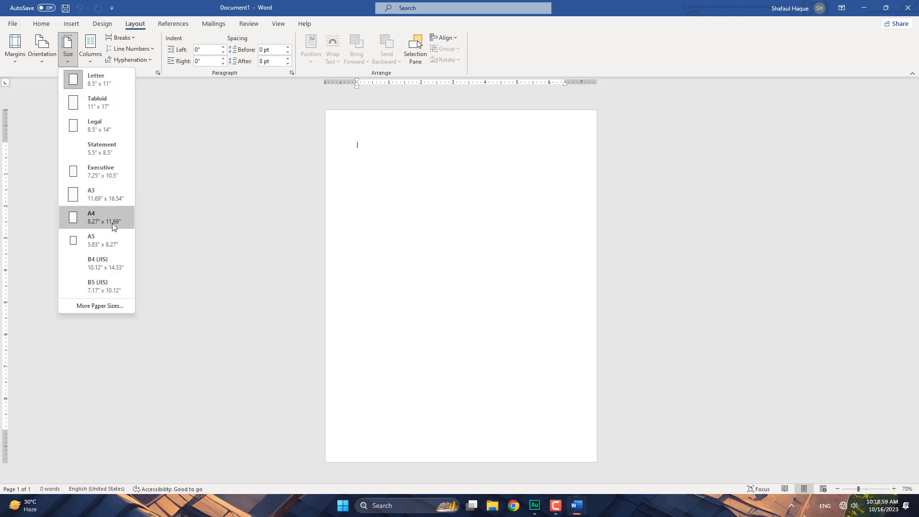
pyautogui.click(112, 223)
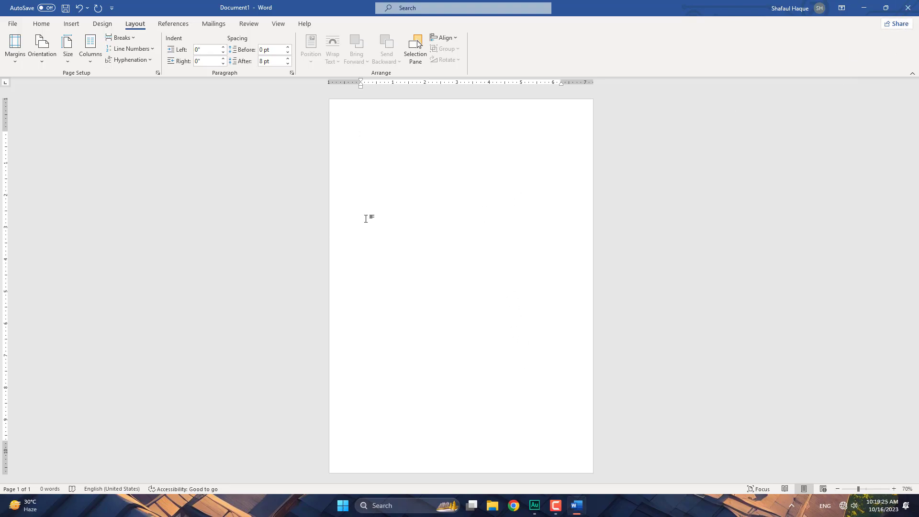
# - Close Word without saving Document1, then relaunch Word from the Start menu
pyautogui.click(912, 7)
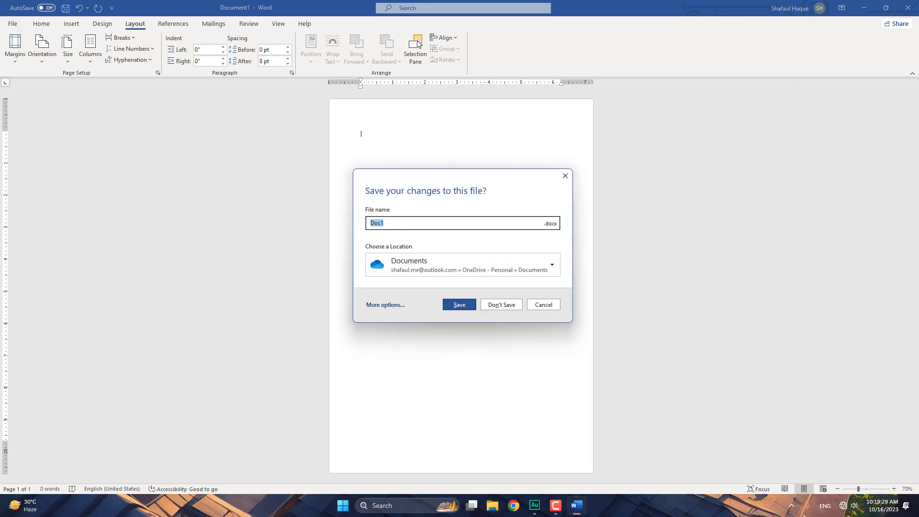
pyautogui.click(503, 305)
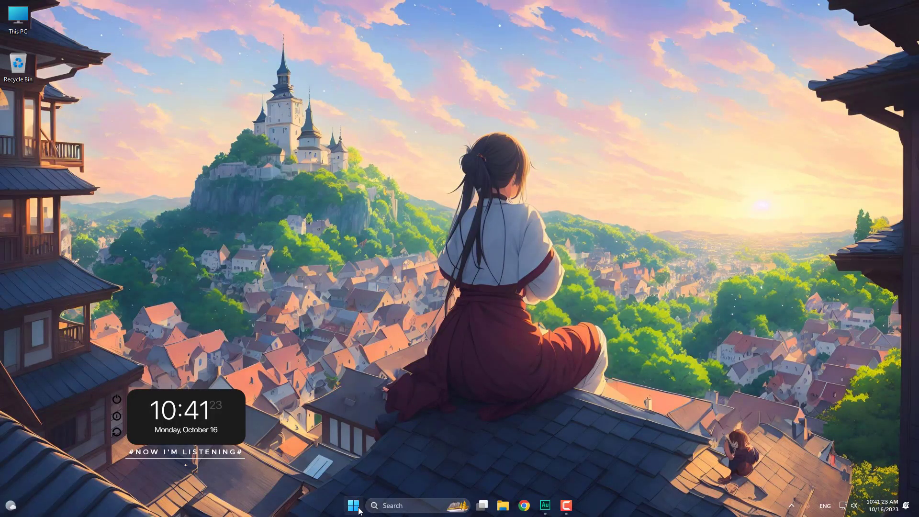
pyautogui.click(357, 506)
pyautogui.click(435, 306)
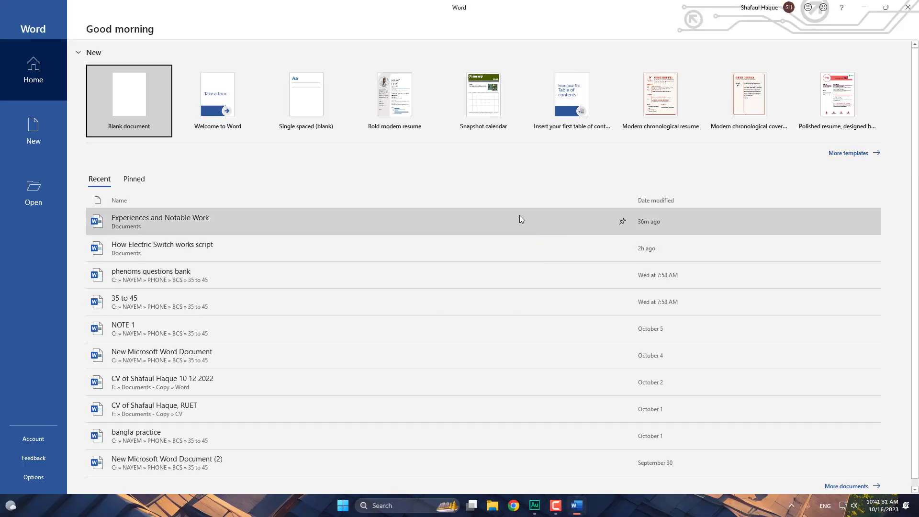
# - Create a blank document and set the zoom to 37%, then 69%
pyautogui.click(129, 108)
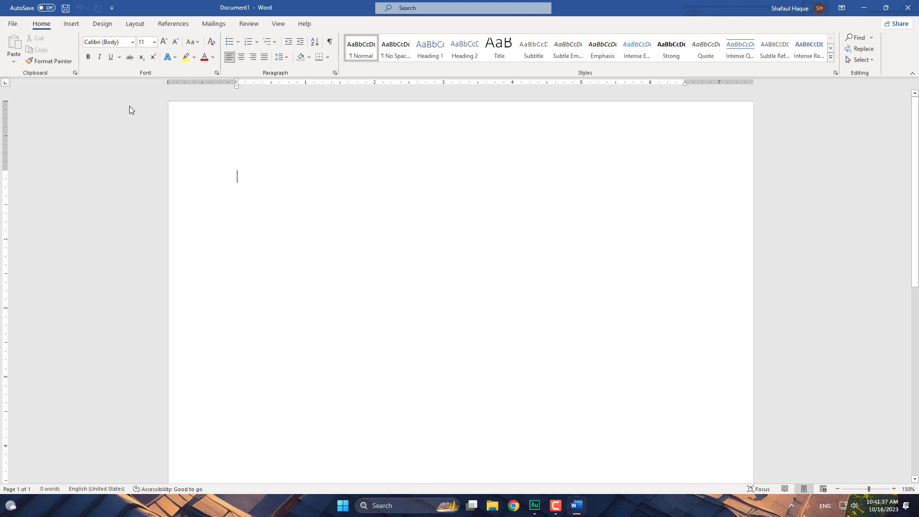
pyautogui.scroll(-3, 417, 265)
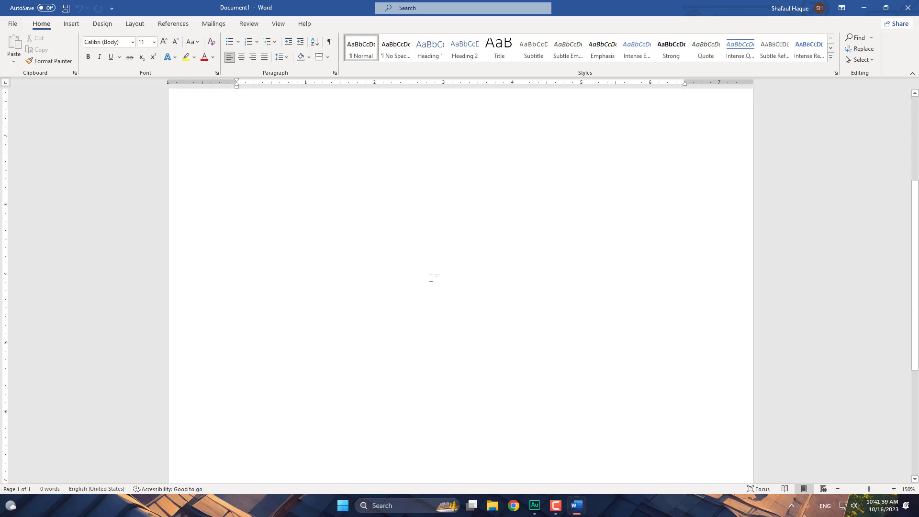
pyautogui.click(849, 488)
pyautogui.click(860, 488)
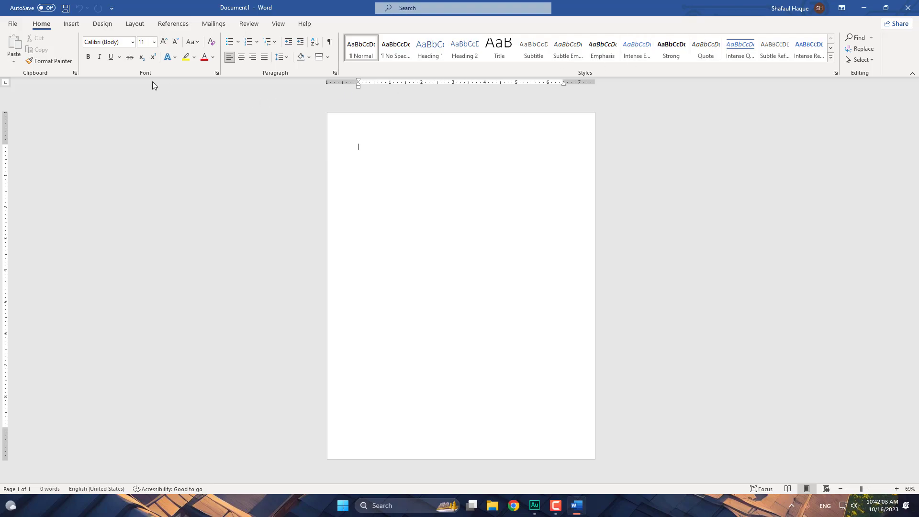
# - Browse the Insert, Design, Layout, References and Home ribbon tabs
pyautogui.click(70, 25)
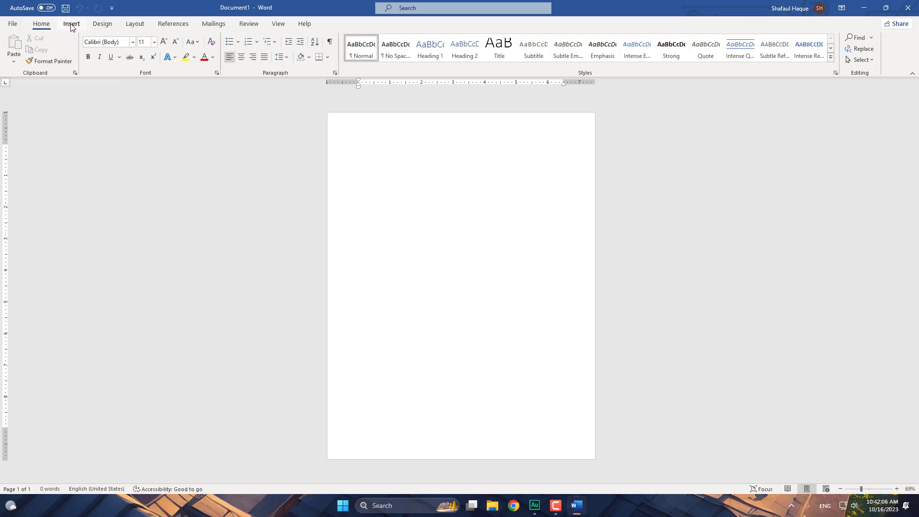
pyautogui.click(104, 24)
pyautogui.click(135, 25)
pyautogui.click(167, 25)
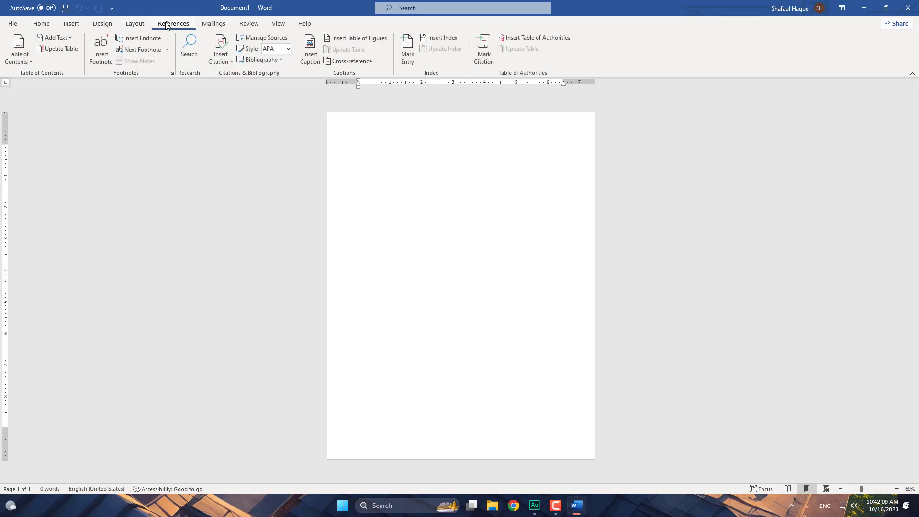
pyautogui.click(41, 25)
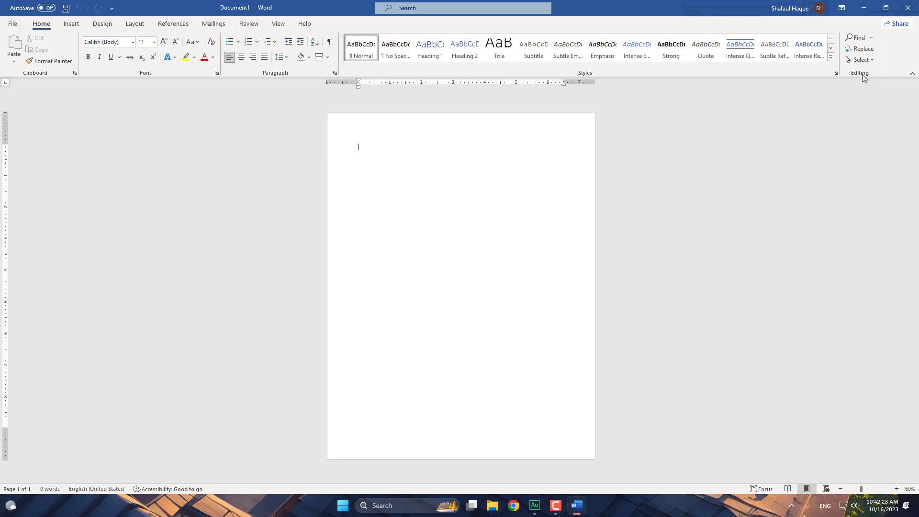
pyautogui.click(72, 25)
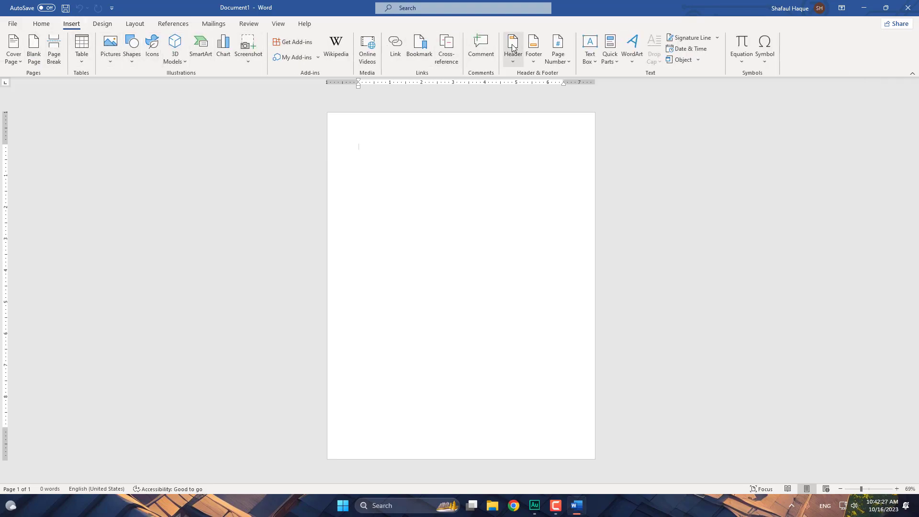
pyautogui.click(42, 24)
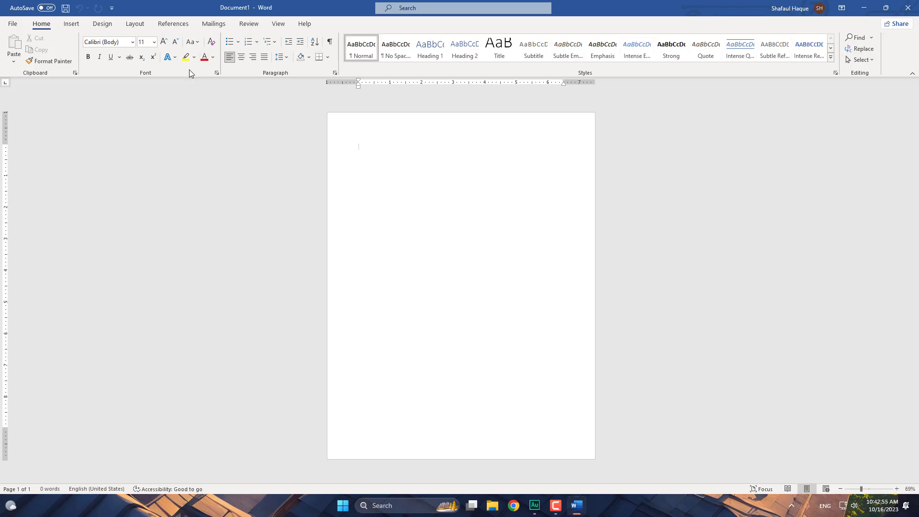
# - Look at the Pictures insert options, dismiss them, then view the Design and Layout tabs
pyautogui.click(71, 24)
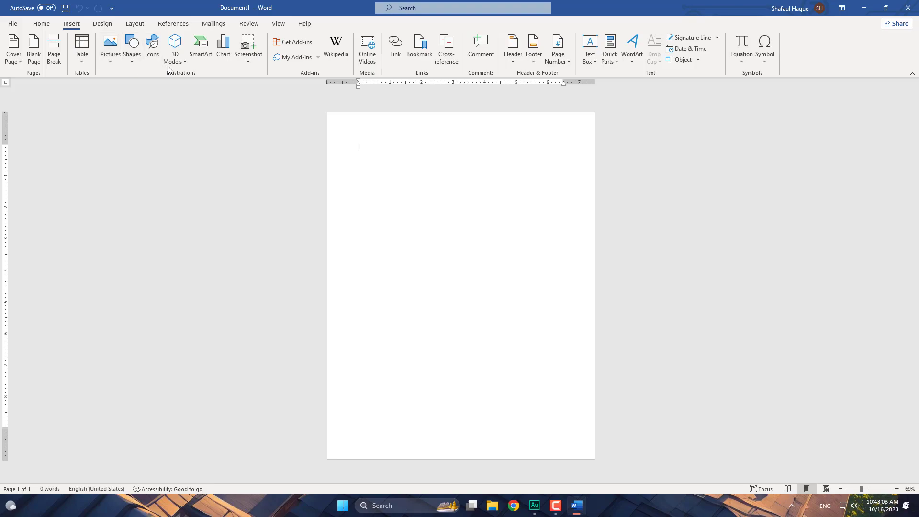
pyautogui.click(107, 64)
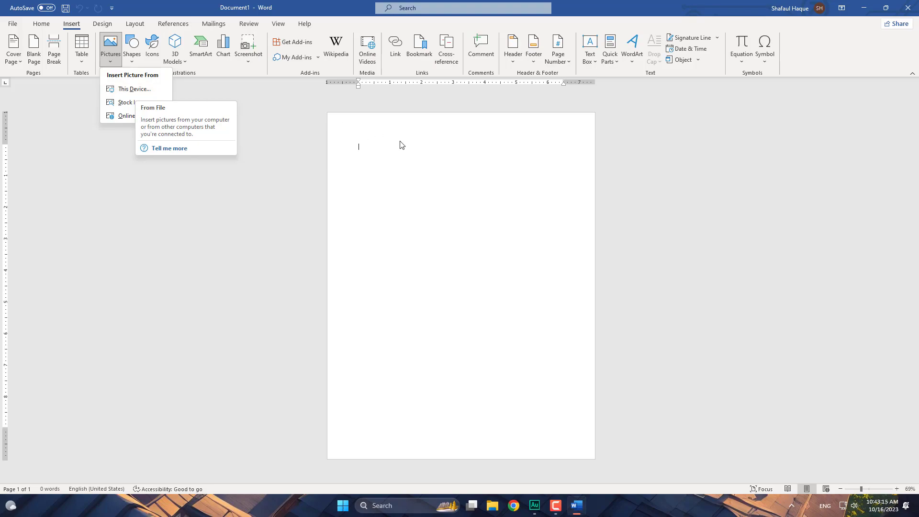
pyautogui.click(269, 95)
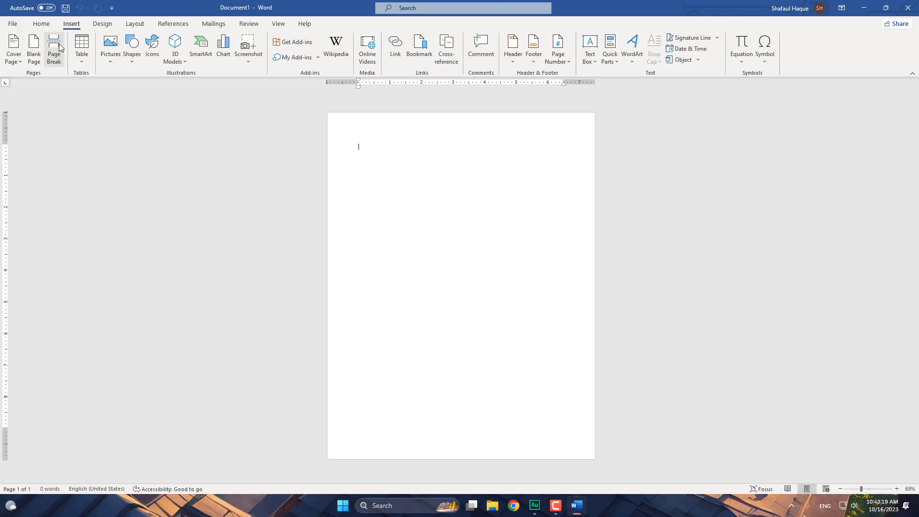
pyautogui.click(101, 24)
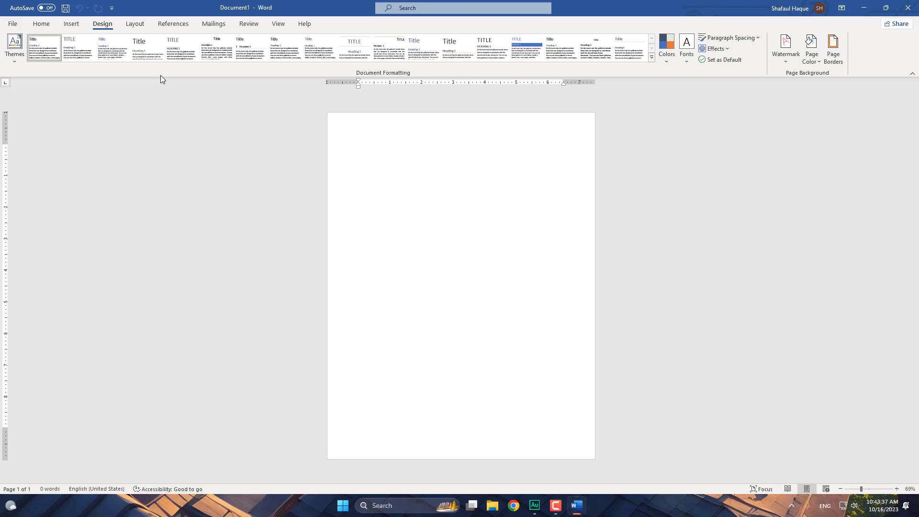
pyautogui.click(135, 24)
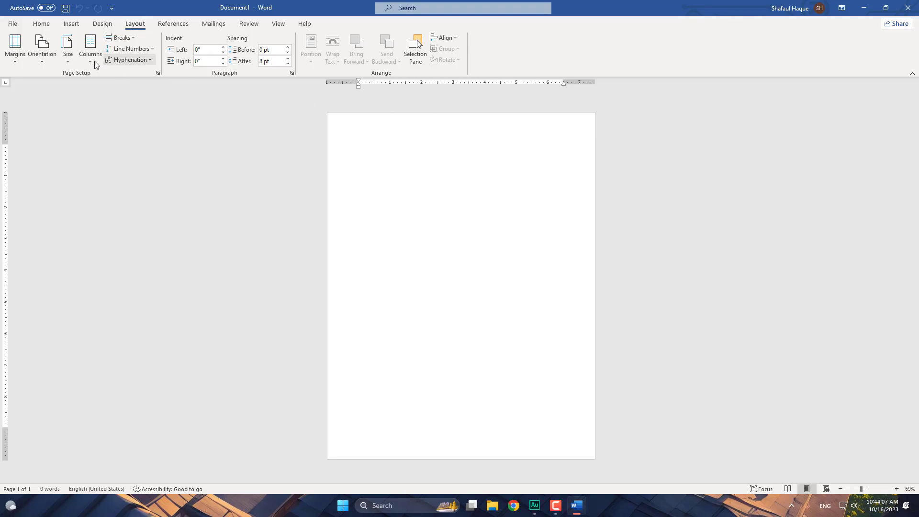
# - Set a custom paper size of 8.27" width by 11.69" height in Page Setup
pyautogui.click(67, 62)
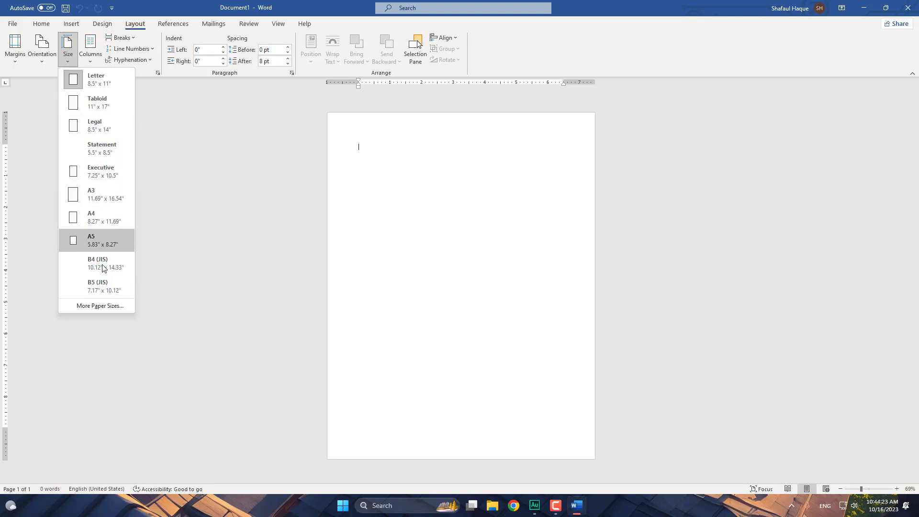
pyautogui.click(92, 307)
pyautogui.moveTo(411, 168); pyautogui.dragTo(387, 167)
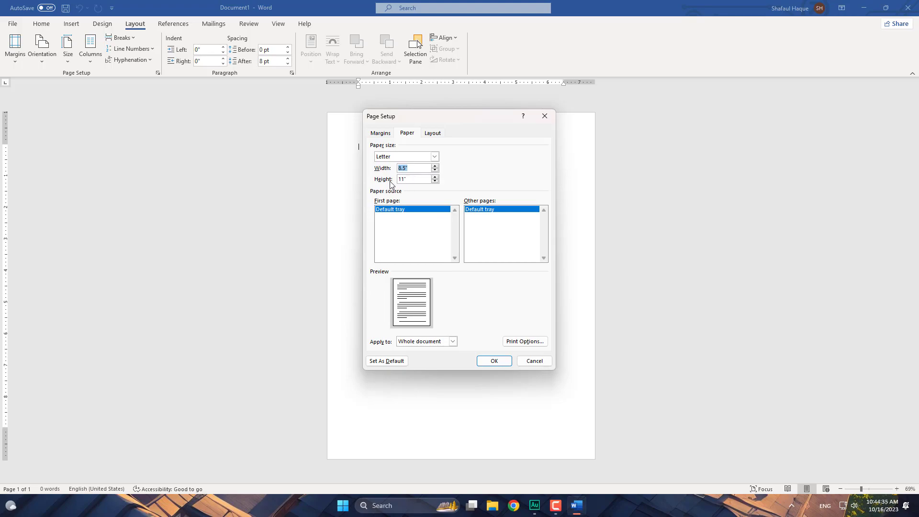
pyautogui.click(428, 181)
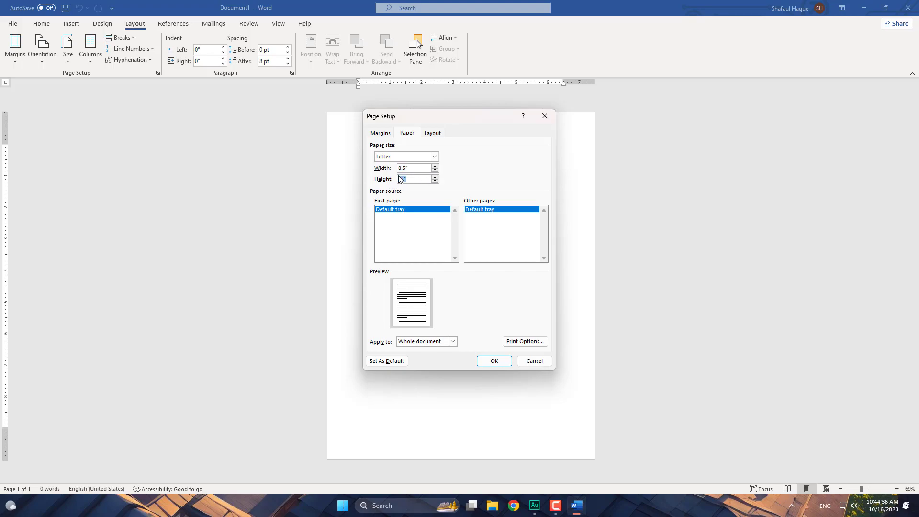
pyautogui.click(424, 168)
pyautogui.write('8.27')
pyautogui.press('Tab')
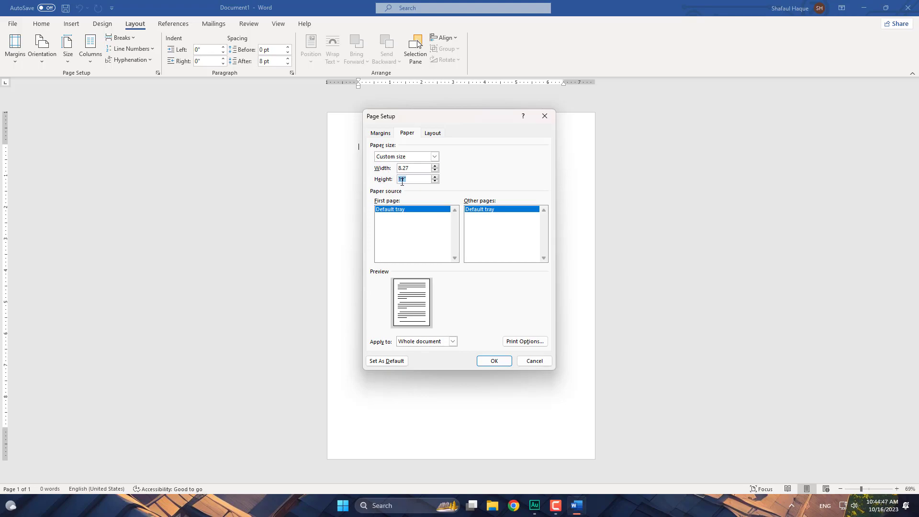
pyautogui.write('11.69')
pyautogui.click(501, 363)
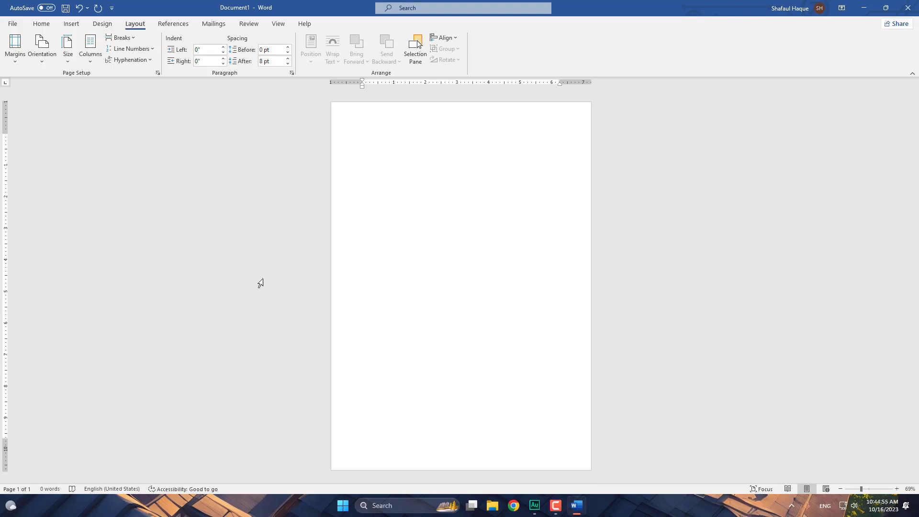
pyautogui.click(72, 62)
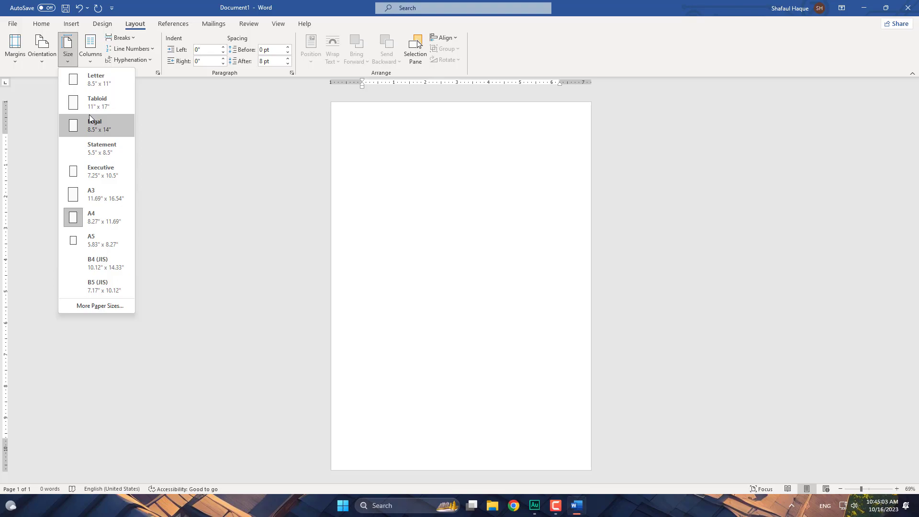
# - Keep A4 in the Size list and show the preset Margins choices
pyautogui.click(97, 219)
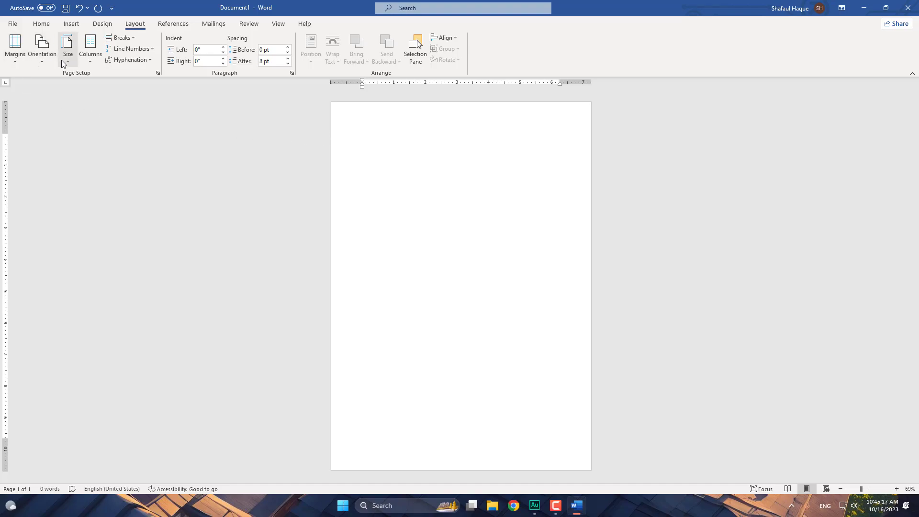
pyautogui.click(18, 63)
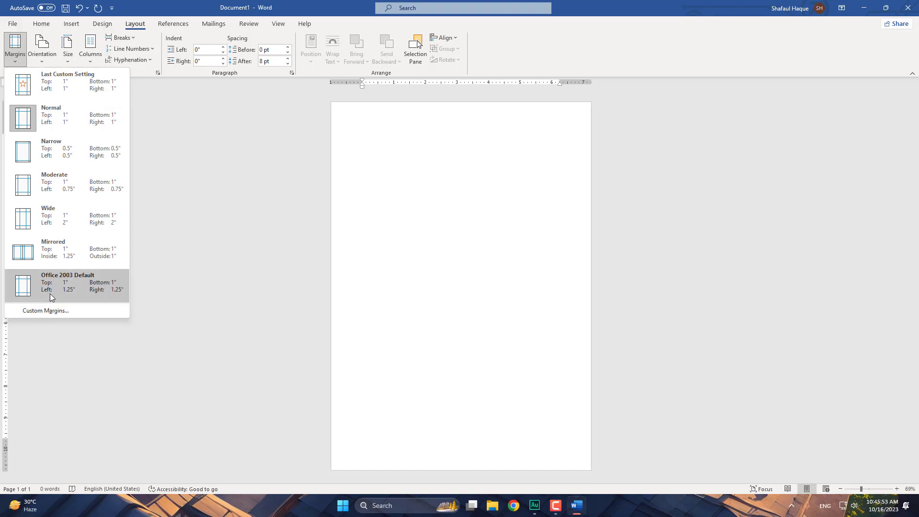
# - Set the right and bottom margins to 0.5" in Custom Margins
pyautogui.click(46, 312)
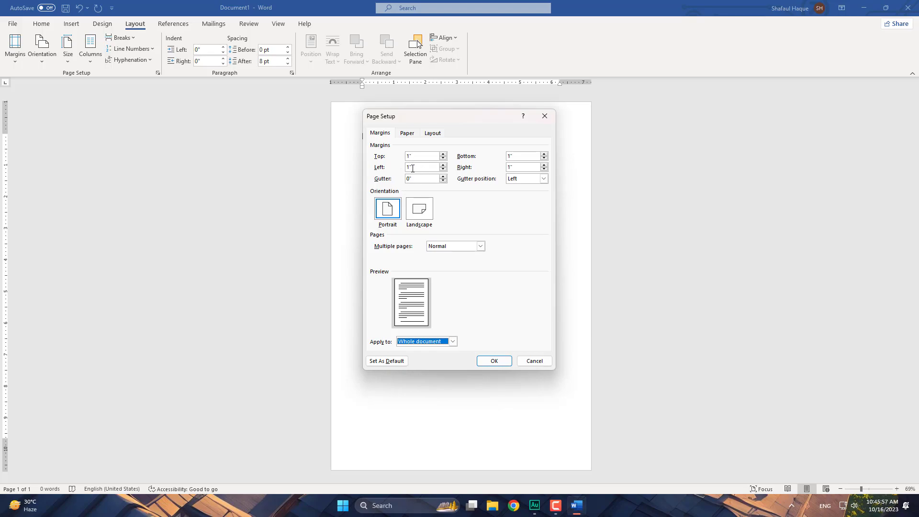
pyautogui.click(508, 167)
pyautogui.write('.5')
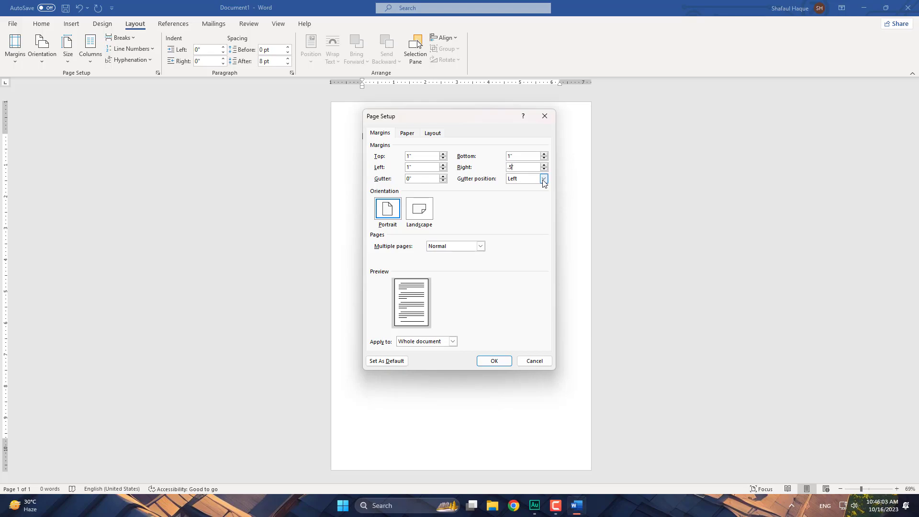
pyautogui.click(510, 156)
pyautogui.write('.5')
pyautogui.click(501, 362)
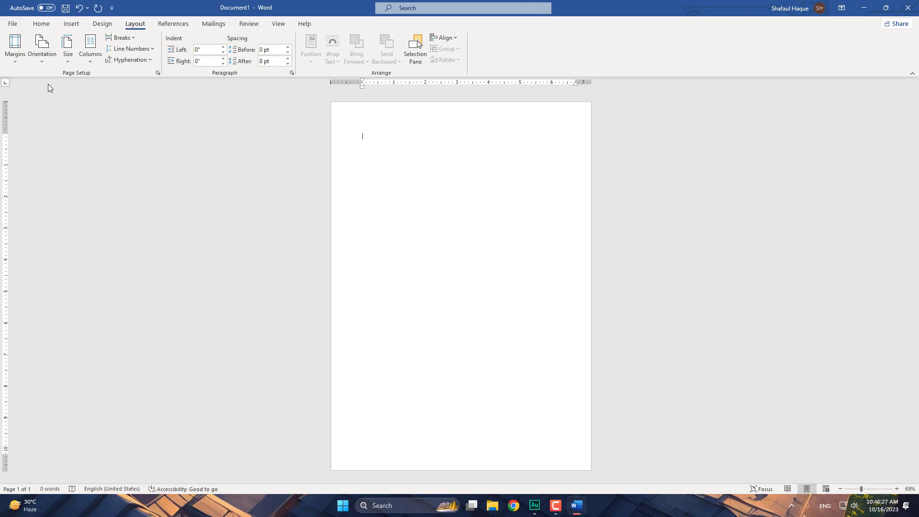
pyautogui.click(15, 48)
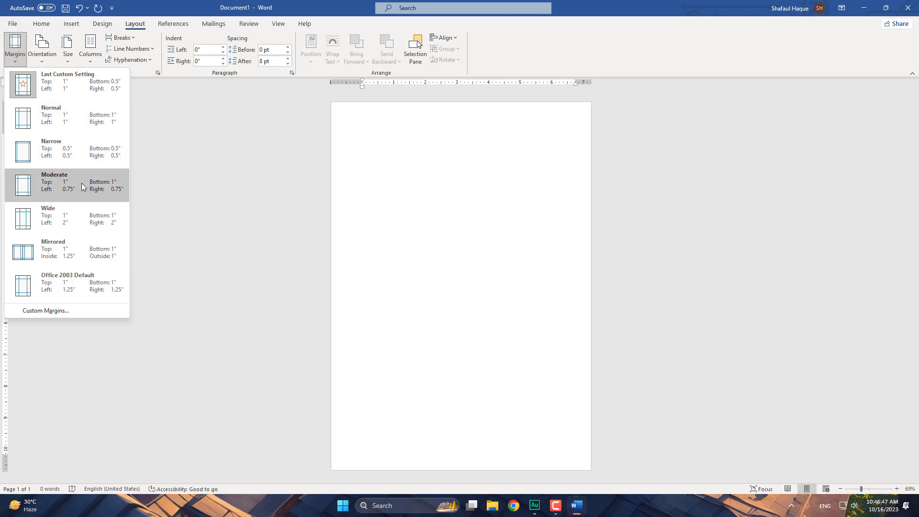
pyautogui.click(57, 185)
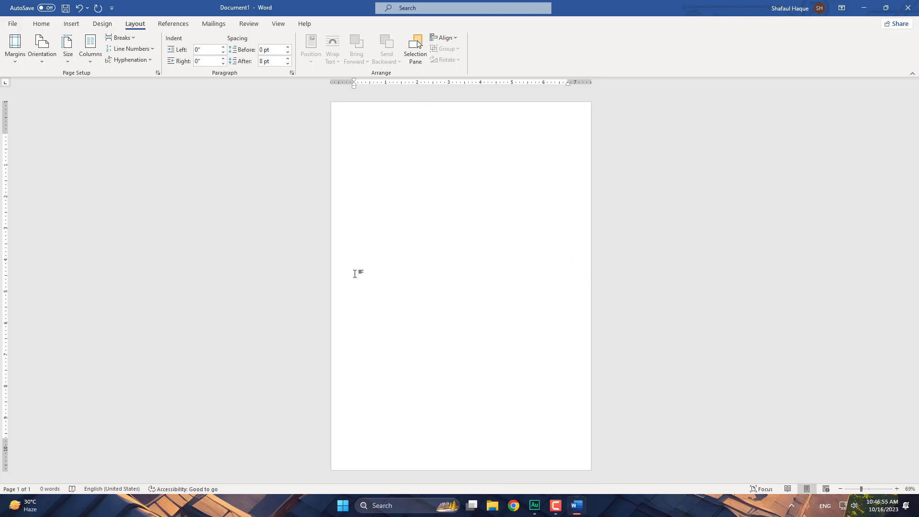
pyautogui.click(867, 492)
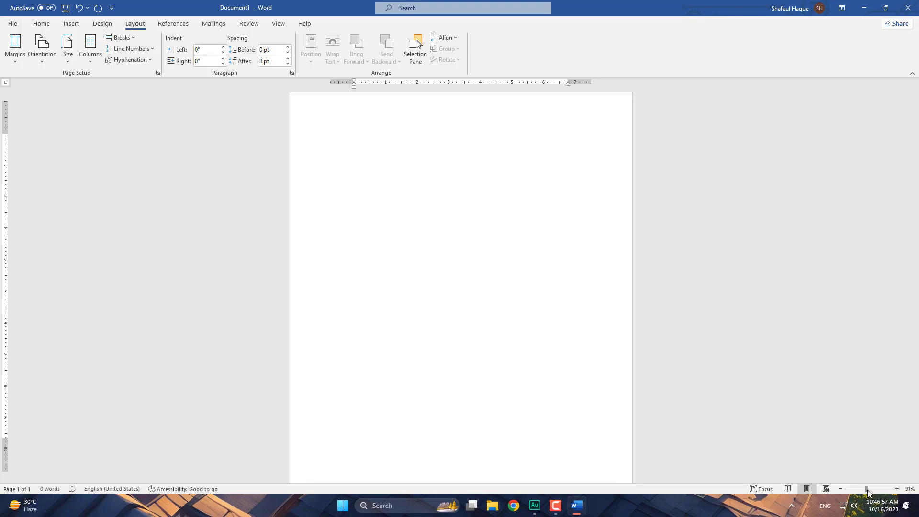
pyautogui.click(869, 492)
pyautogui.click(869, 493)
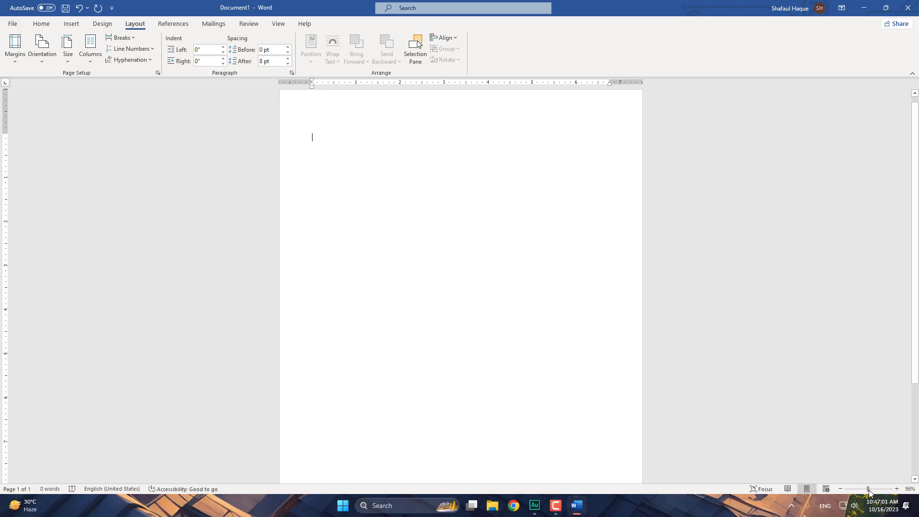
pyautogui.click(896, 489)
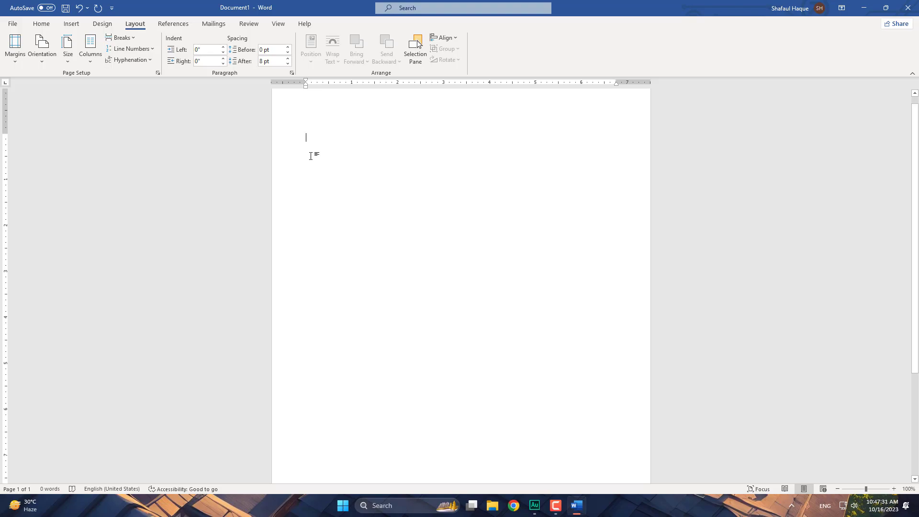
# - Type the centred title 'First document' and start a new line below it
pyautogui.write('f')
pyautogui.press('BackSpace')
pyautogui.write('f')
pyautogui.press('BackSpace')
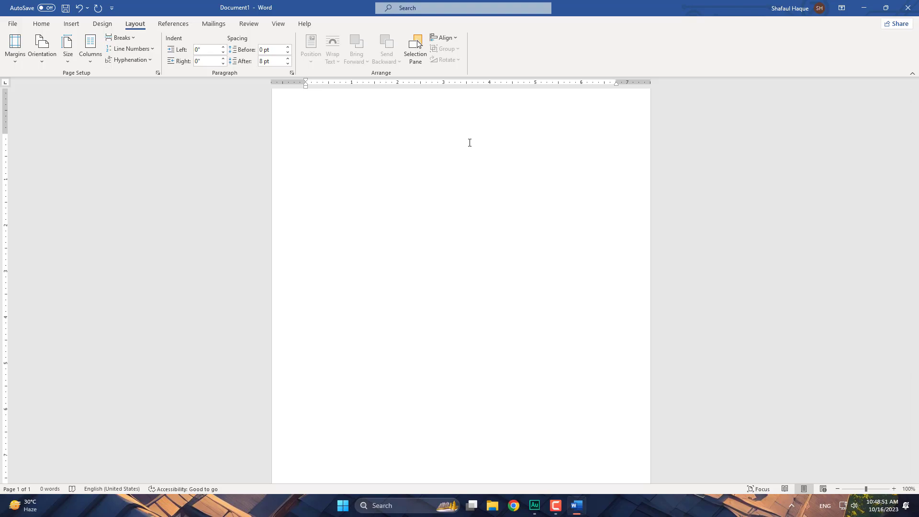
pyautogui.write('First document')
pyautogui.press('Return')
# - Start a left-aligned line at the margin below the title reading 'We start typing'
pyautogui.doubleClick(309, 154)
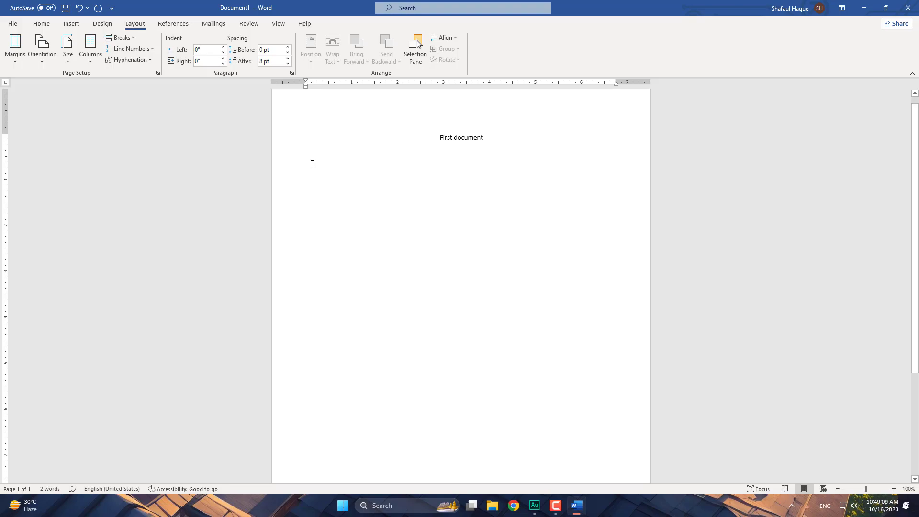
pyautogui.write('We ')
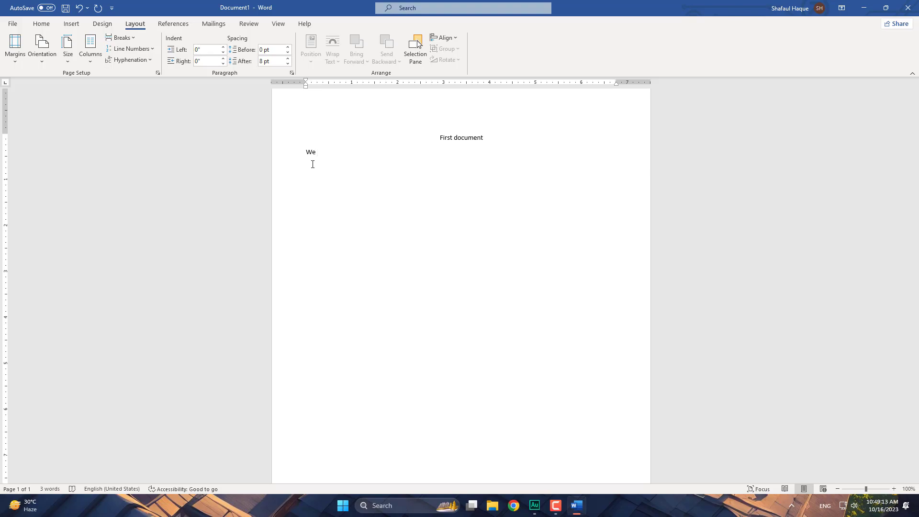
pyautogui.write('start typing')
# - Continue the line with 'asdf' and 'jkl;' practice letters, fixing a typo, then start a new paragraph
pyautogui.write('dfasdfasdfasdf')
pyautogui.write('jkl;jk')
pyautogui.press('BackSpace')
pyautogui.write('l;jkl;')
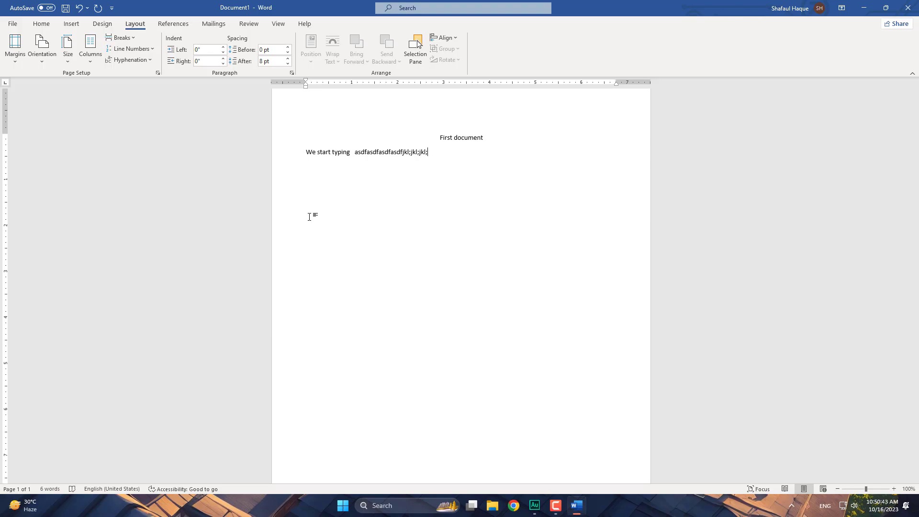
pyautogui.write(' asdfjkl;')
pyautogui.press('Return')
pyautogui.press('Tab')
# - Begin a new paragraph filled with a long wrapping run of asdf home-row letters
pyautogui.press('Return')
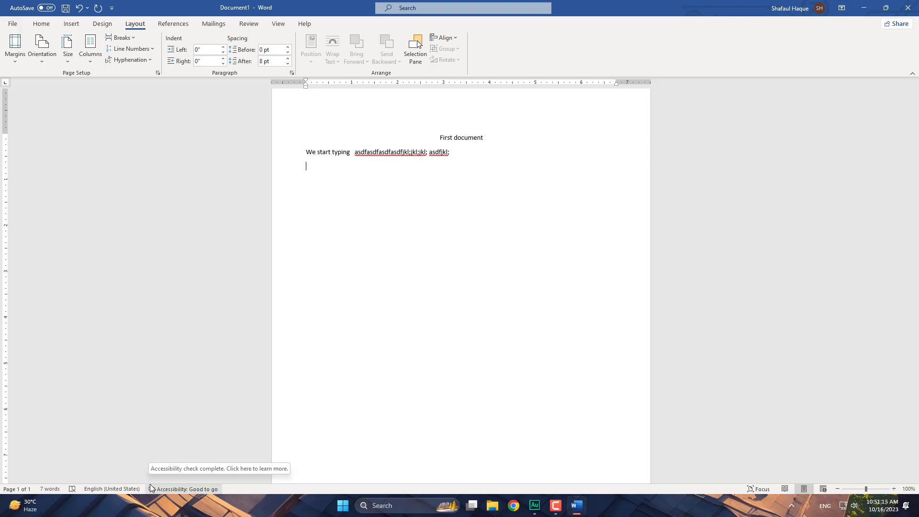
pyautogui.write('asasd')
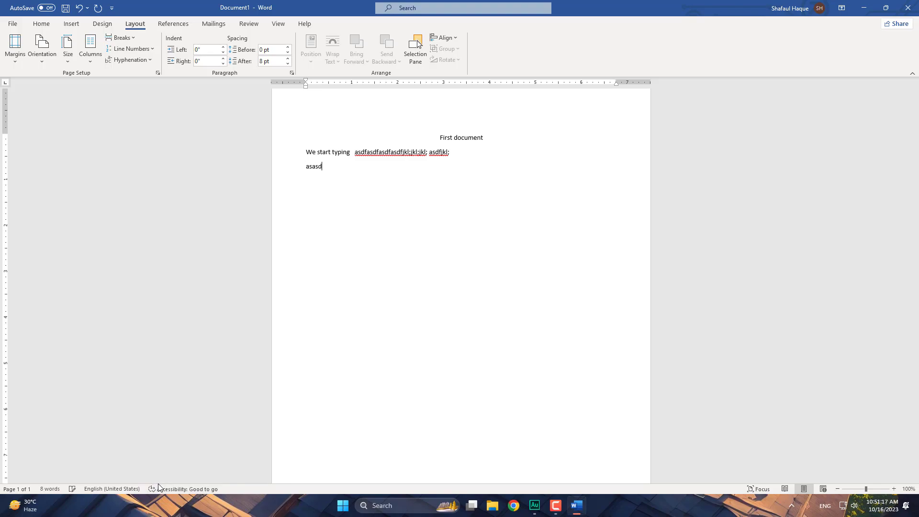
pyautogui.write('ddddddddddddddd')
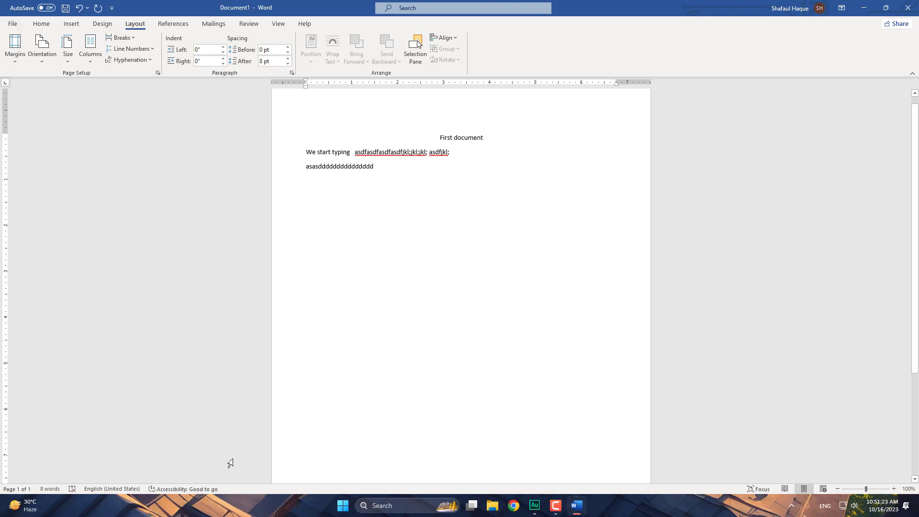
pyautogui.write('asdsf')
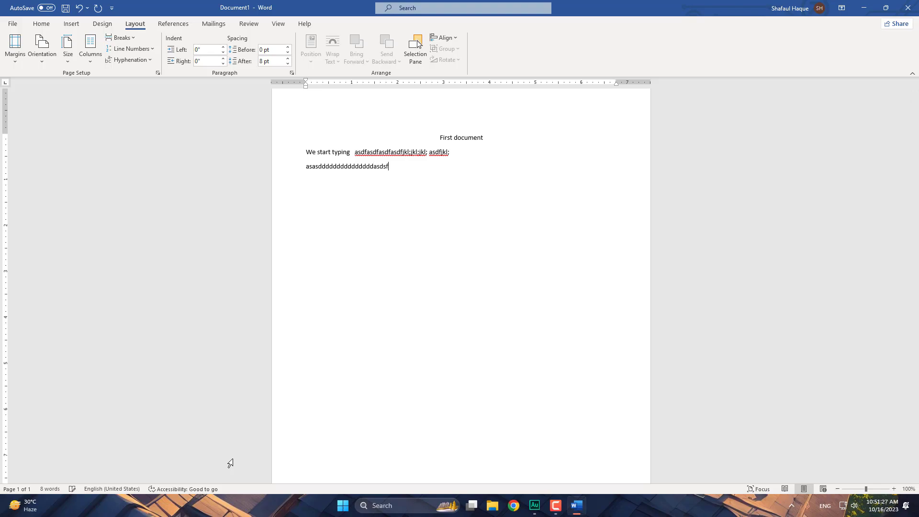
pyautogui.write('as')
pyautogui.write('dfffffffffffffffffffasdfasdfassdsdf')
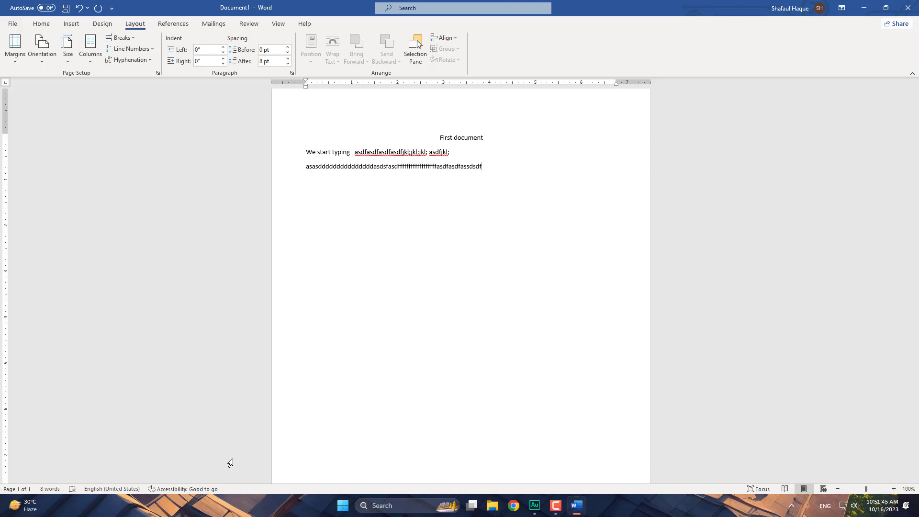
pyautogui.write('a')
pyautogui.write('sdfffffffffffffffffff')
pyautogui.write('fffff')
pyautogui.write('aas')
pyautogui.write('df')
pyautogui.write('asdf')
pyautogui.write('asd')
pyautogui.write('ffffffffffffffffffffffff')
pyautogui.write('asdf')
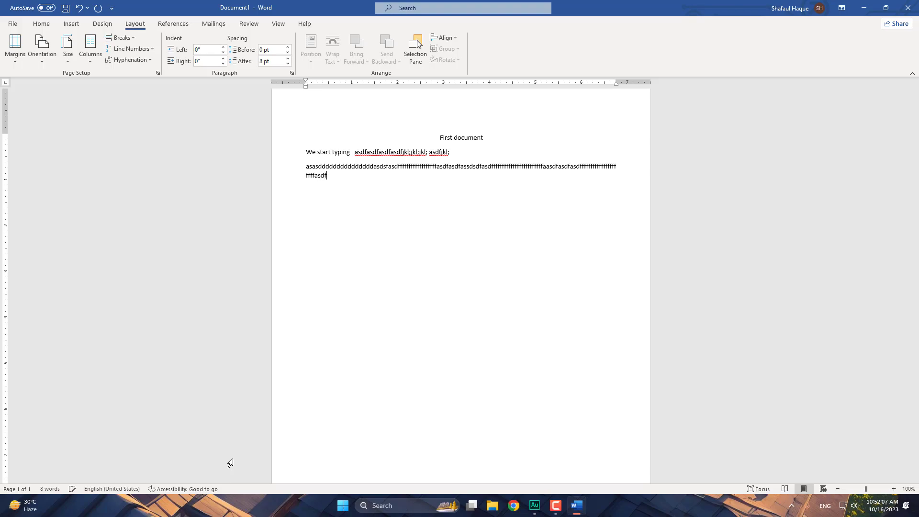
pyautogui.write('adsc')
pyautogui.write('ffffffffa')
pyautogui.write('asd')
pyautogui.write('fasd')
pyautogui.write('fa')
pyautogui.write('sdf')
# - Extend the second paragraph with more asdf letters, ending in 'jkll;' and 'kllllllllll;'
pyautogui.write('as')
pyautogui.write('ds')
pyautogui.write('fas')
pyautogui.write('dffffa')
pyautogui.write('asdfa')
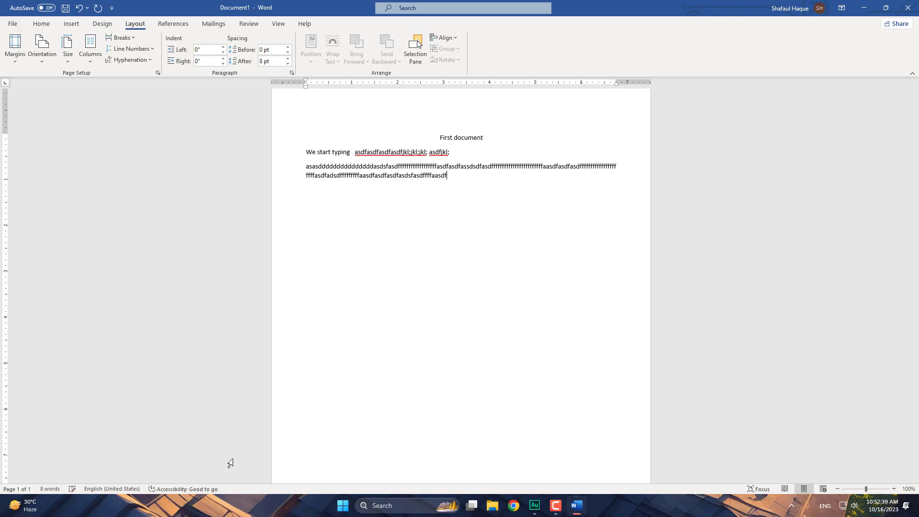
pyautogui.write('sdfad')
pyautogui.write('fasdf')
pyautogui.write('asdffffffffffa')
pyautogui.write('asfaasdffffffffffffffffffff')
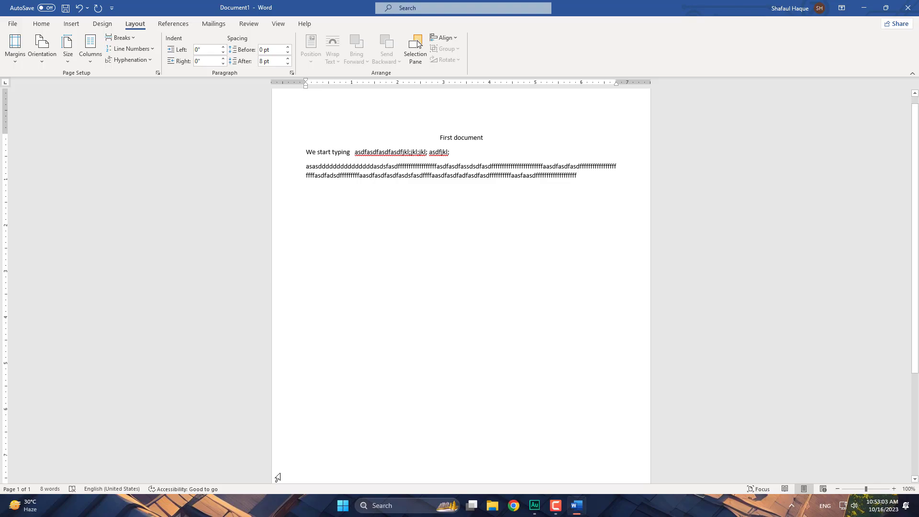
pyautogui.write('jklll;jl')
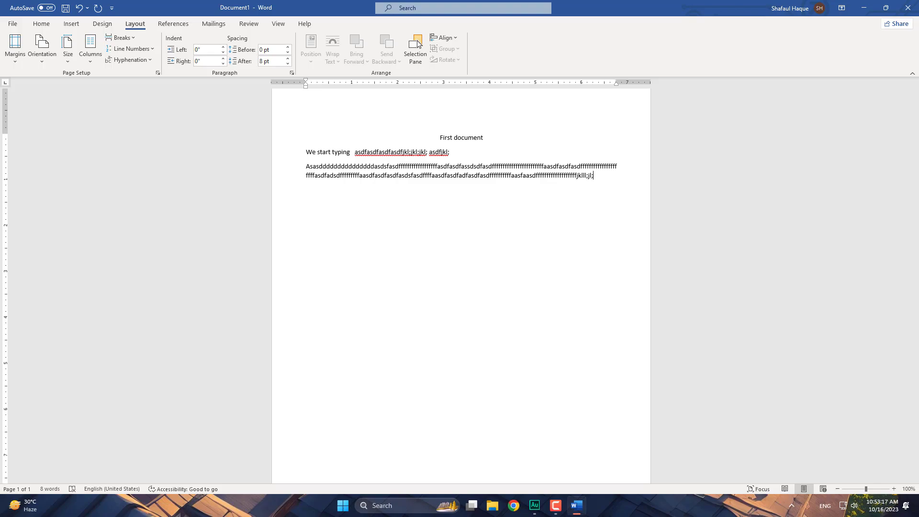
pyautogui.write('kllllllllll;')
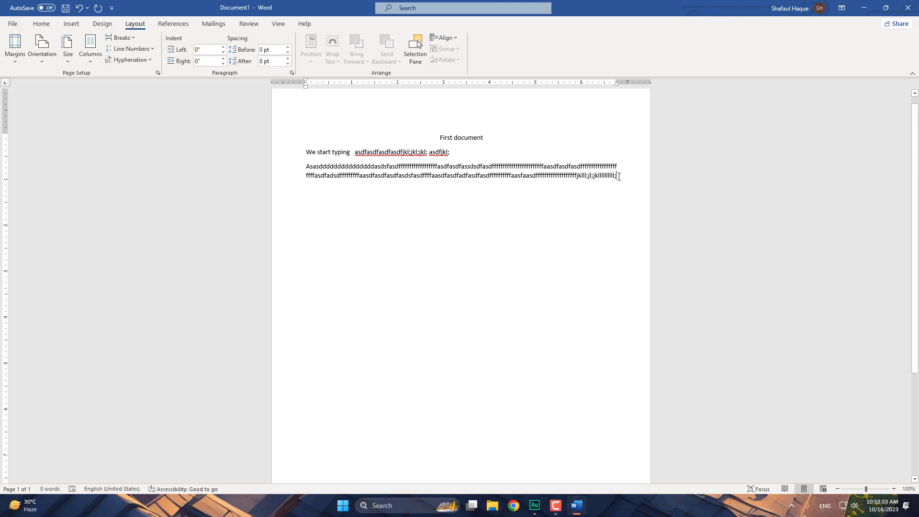
pyautogui.moveTo(620, 177); pyautogui.dragTo(527, 169)
pyautogui.click(614, 177)
pyautogui.moveTo(615, 180); pyautogui.dragTo(556, 170)
pyautogui.moveTo(420, 166); pyautogui.dragTo(419, 166)
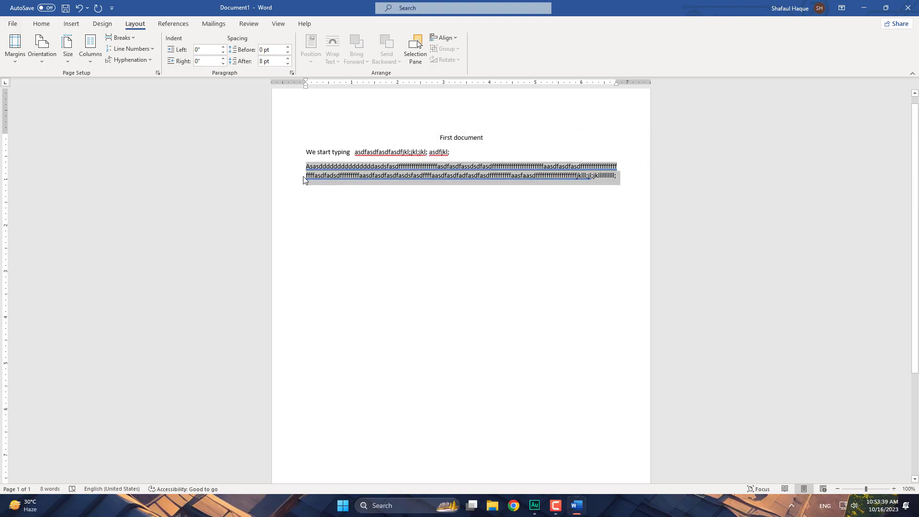
pyautogui.click(293, 168)
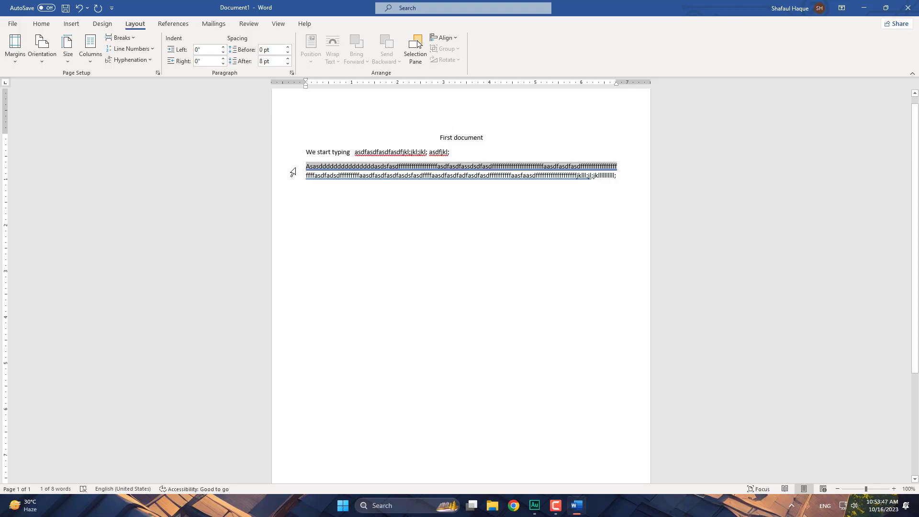
pyautogui.click(293, 144)
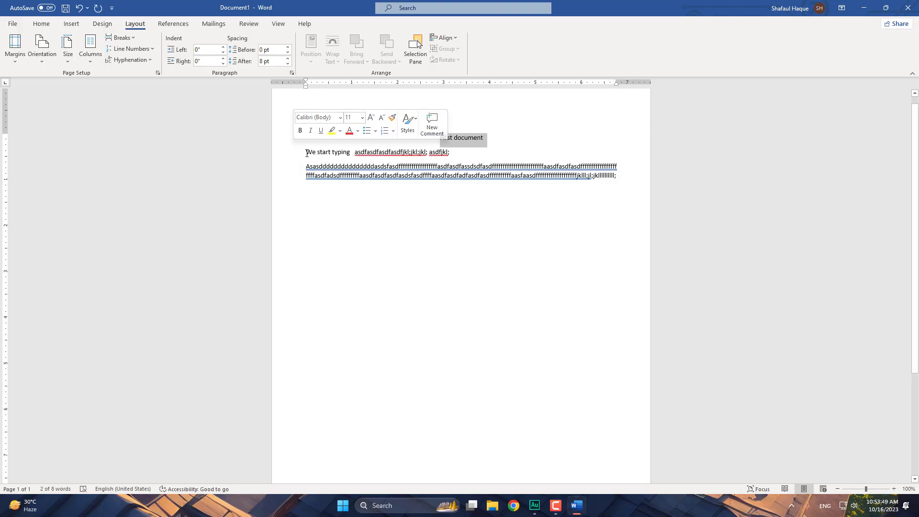
pyautogui.click(294, 155)
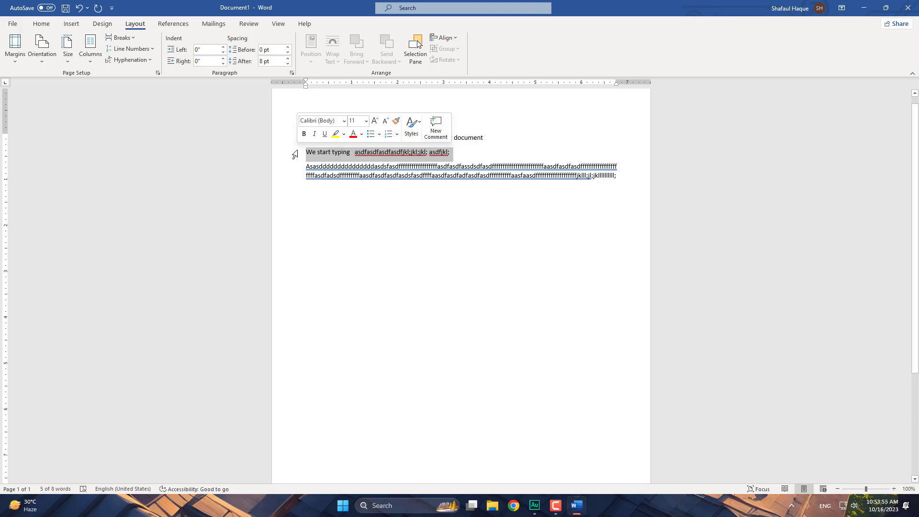
pyautogui.doubleClick(293, 168)
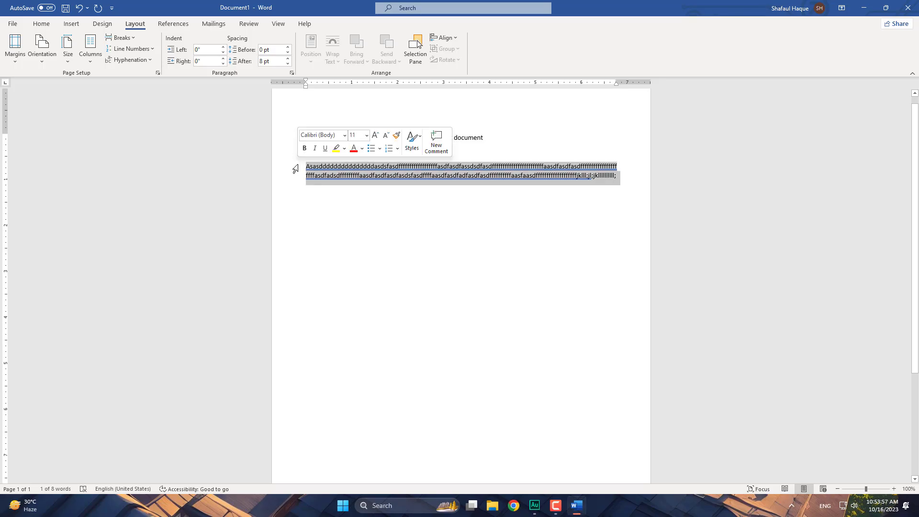
pyautogui.click(463, 153)
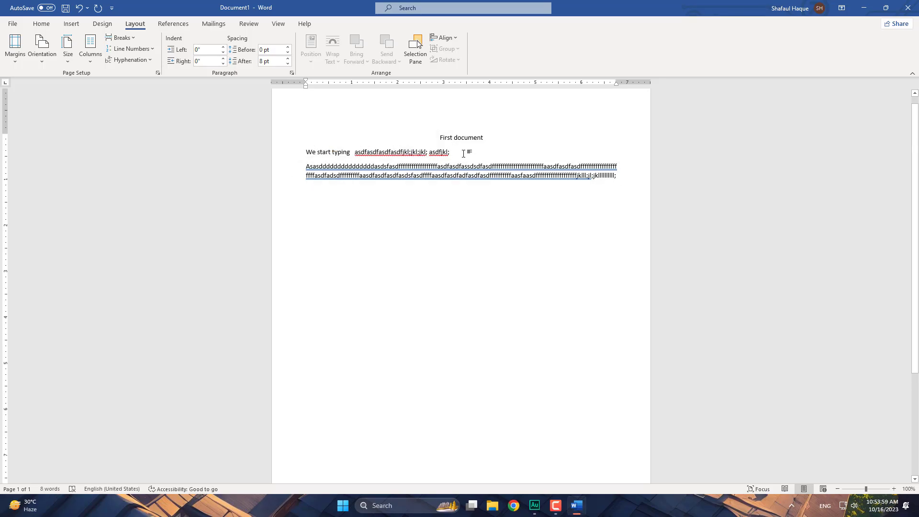
# - Join the long practice paragraph onto the 'We start typing' line and select the whole document
pyautogui.press('Delete')
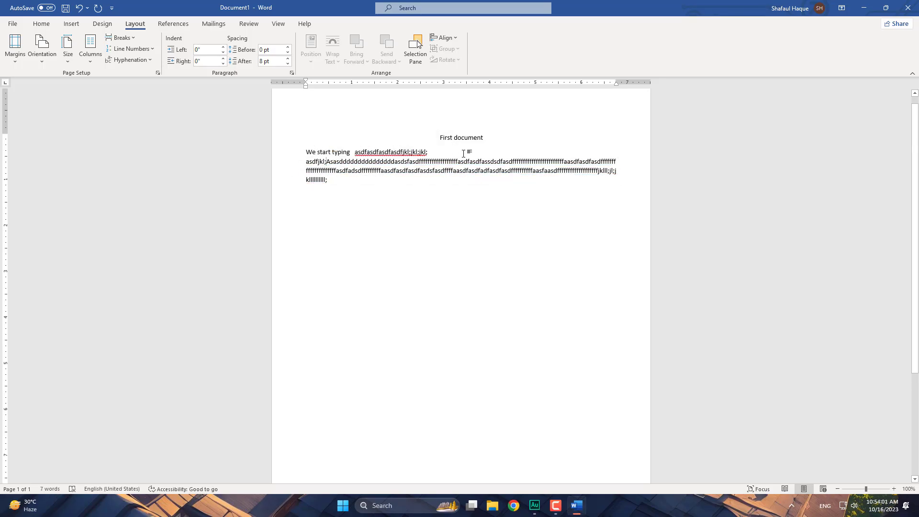
pyautogui.doubleClick(290, 158)
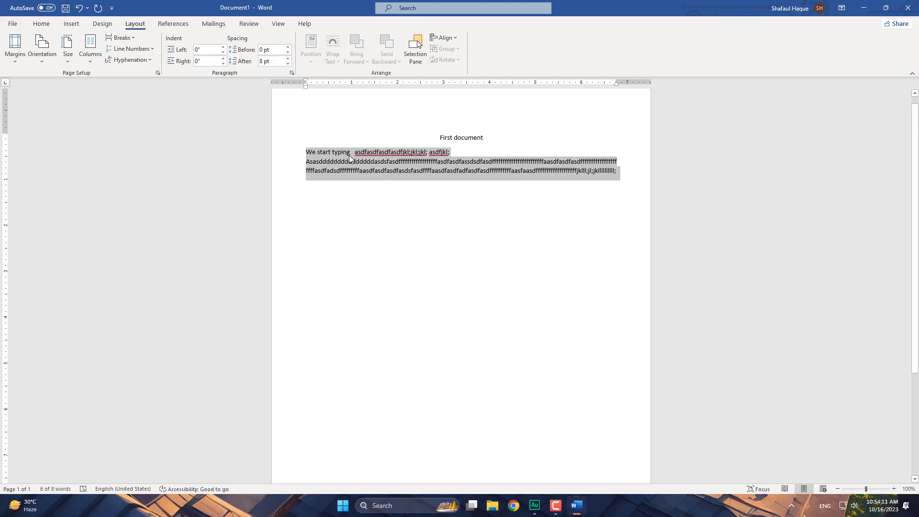
pyautogui.hotkey('ctrl', 'a')
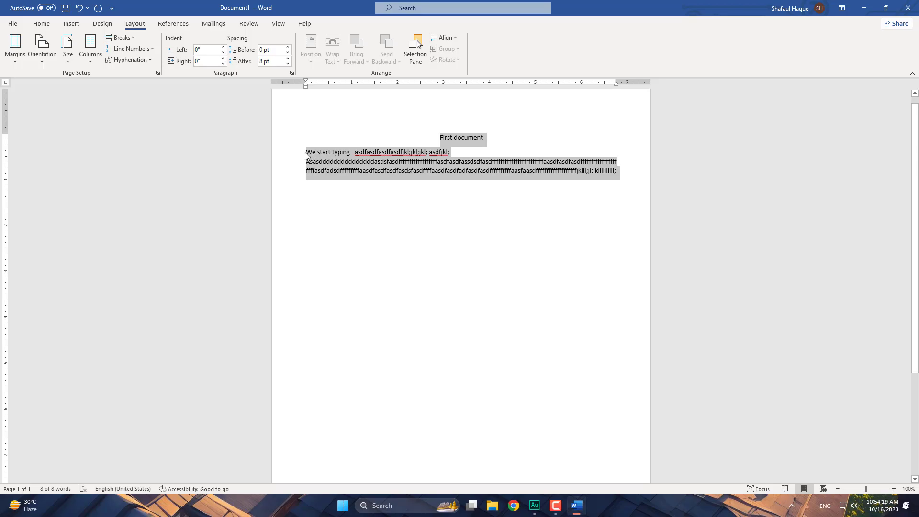
# - Apply the Kalpurush font to all the selected text from the Home font list
pyautogui.click(47, 25)
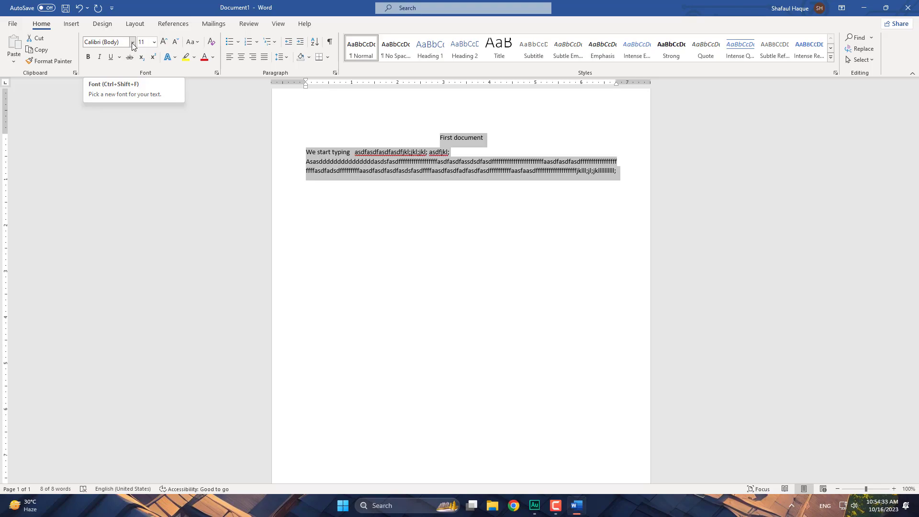
pyautogui.click(133, 42)
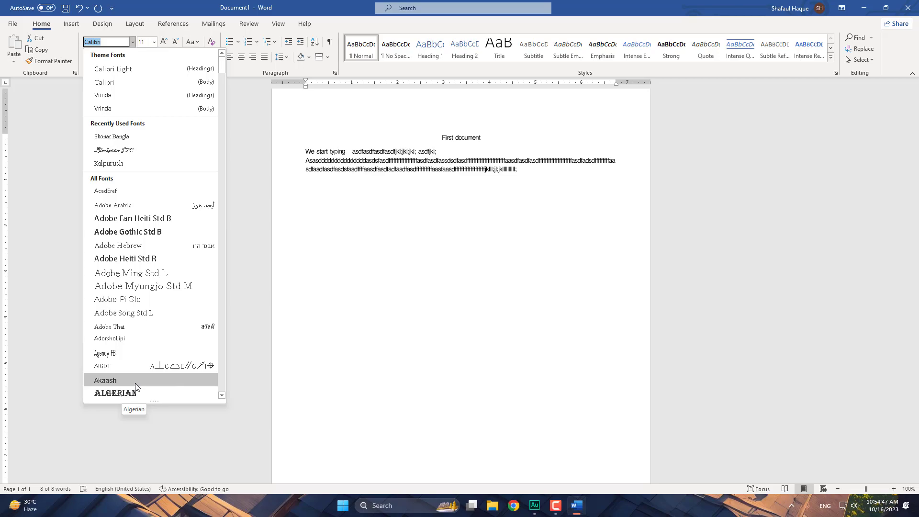
pyautogui.scroll(-2, 129, 390)
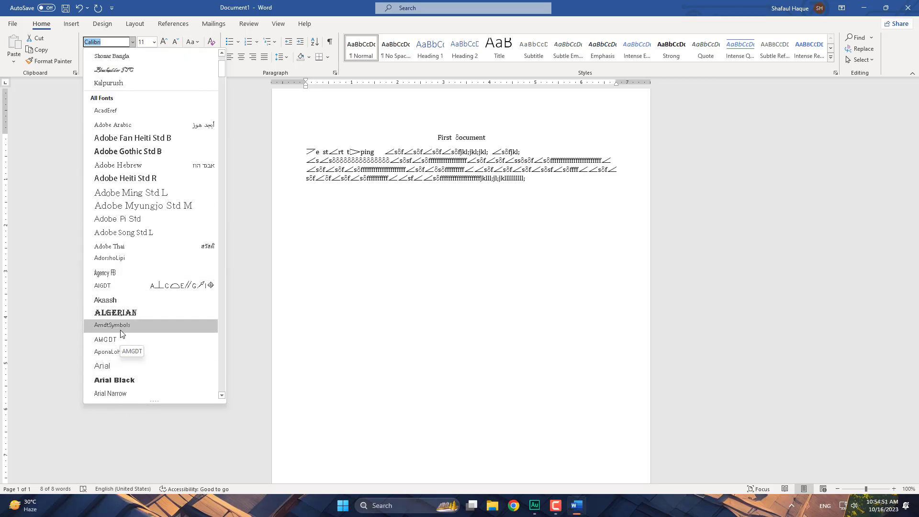
pyautogui.scroll(-2, 129, 385)
pyautogui.scroll(4, 144, 298)
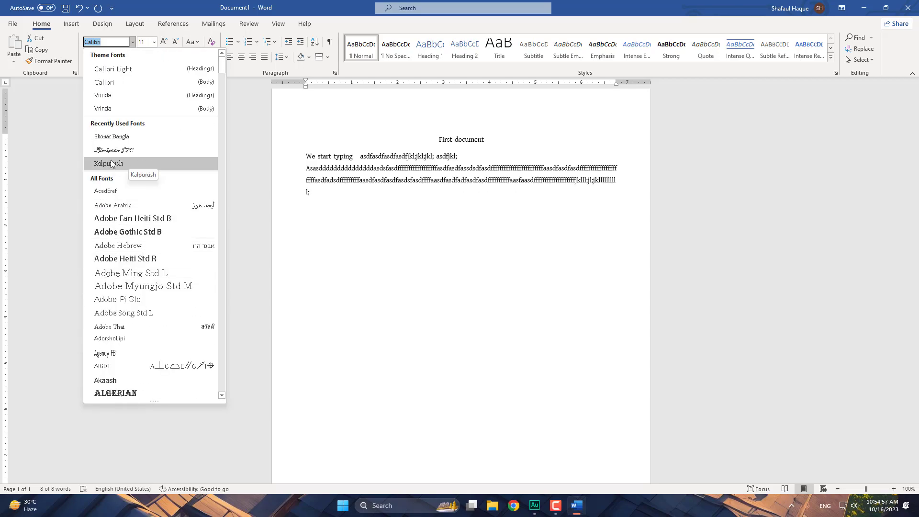
pyautogui.click(134, 162)
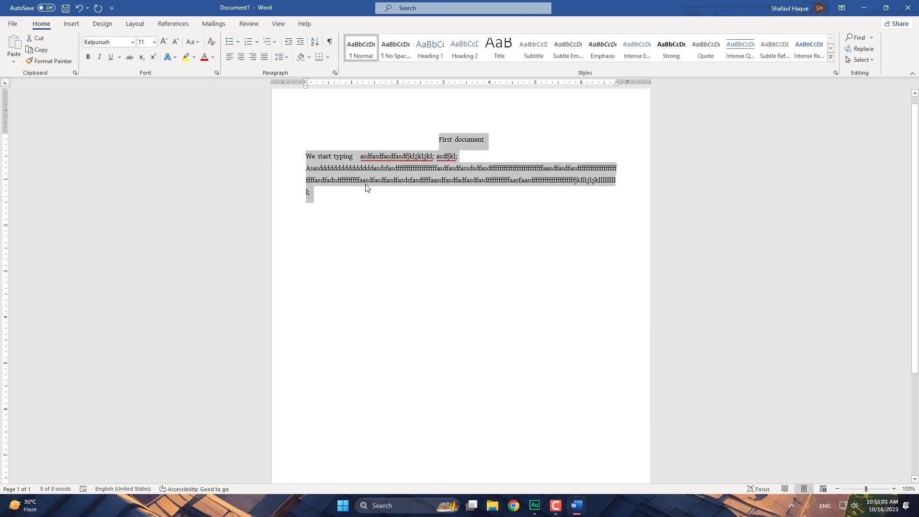
# - Try font sizes 12, 18 and 20 pt, leaving all the text at 16 pt
pyautogui.click(154, 42)
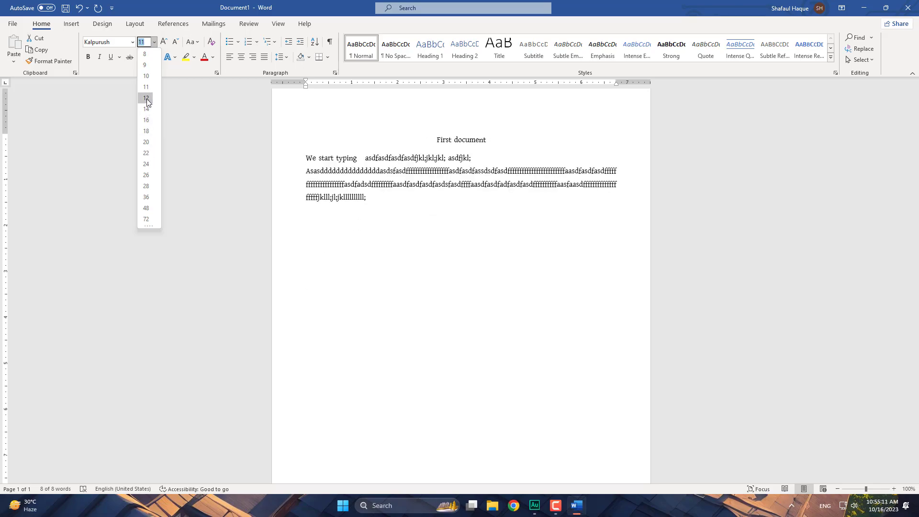
pyautogui.click(146, 98)
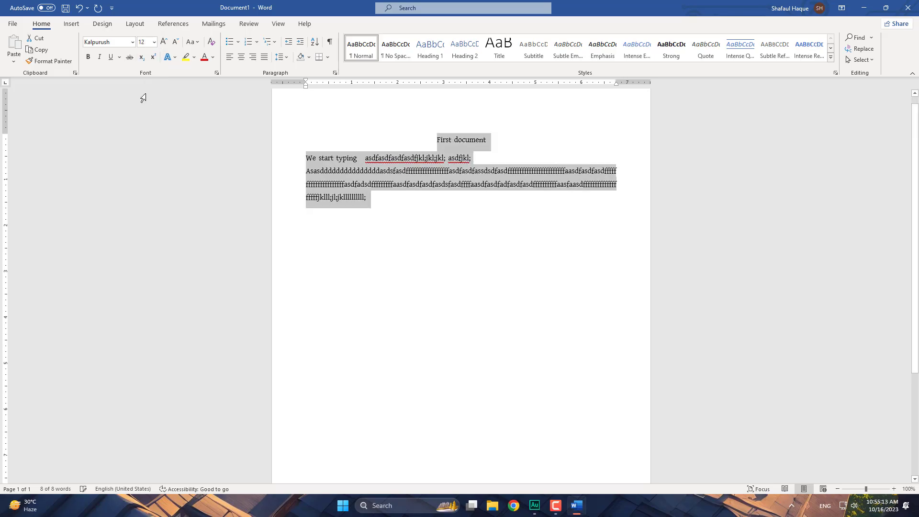
pyautogui.click(155, 42)
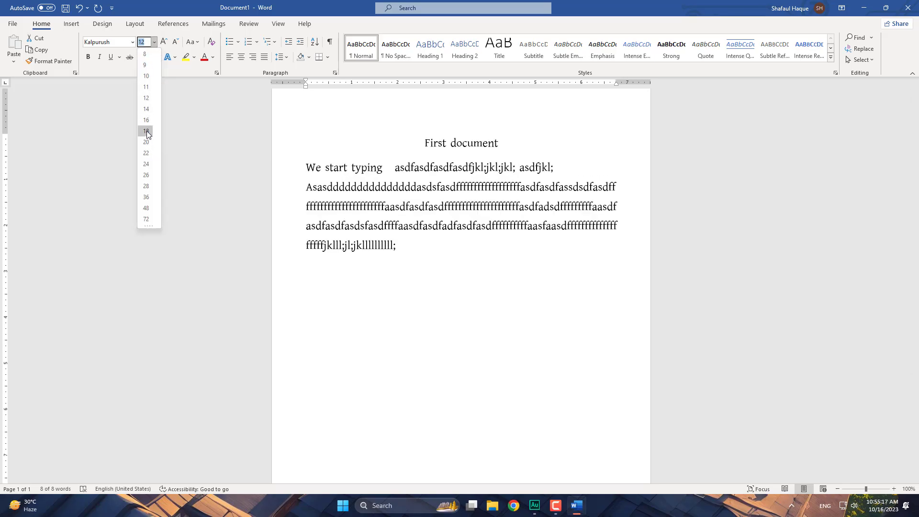
pyautogui.click(146, 122)
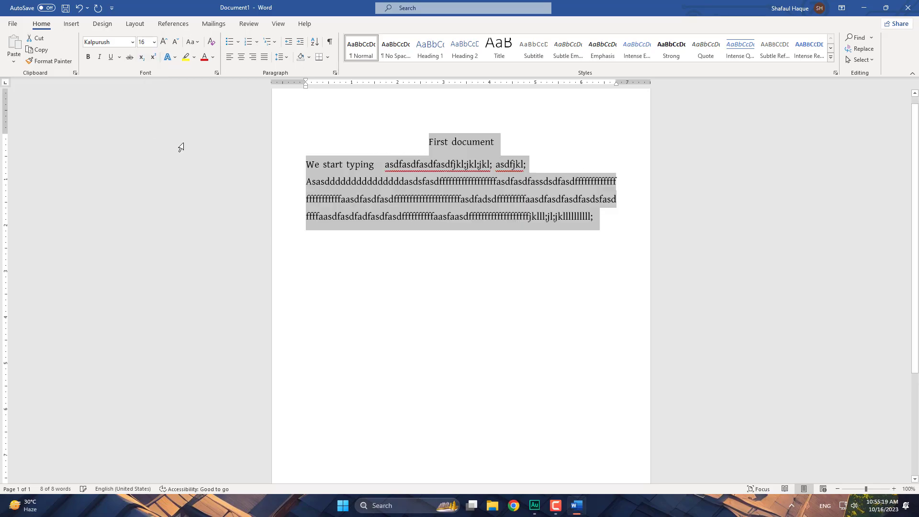
pyautogui.click(163, 43)
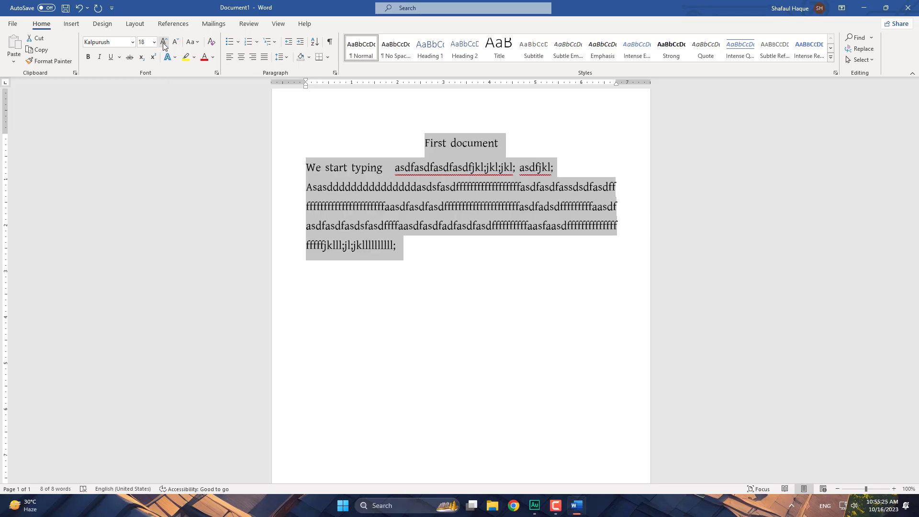
pyautogui.click(164, 43)
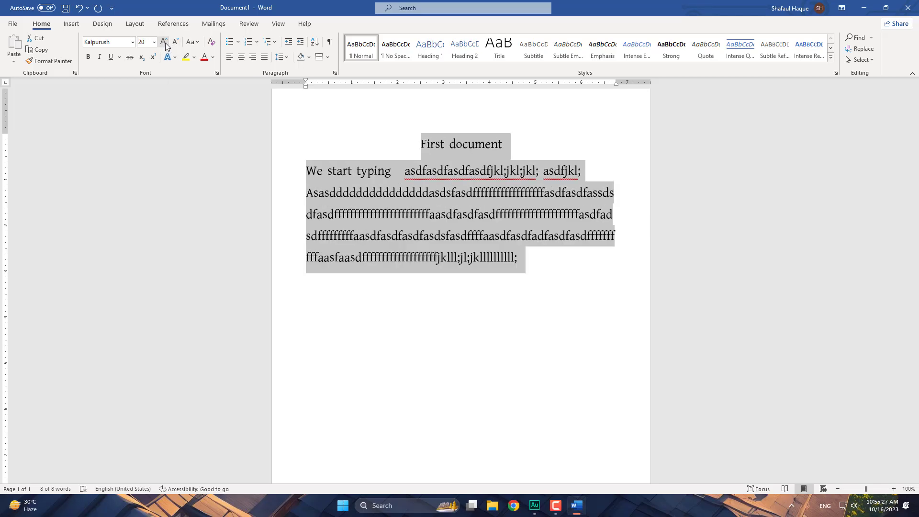
pyautogui.click(175, 43)
pyautogui.click(175, 43)
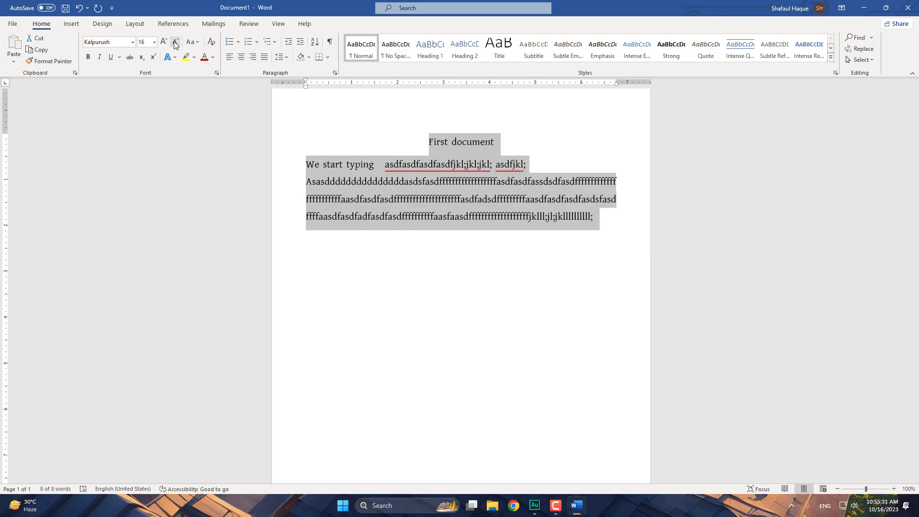
# - Try UPPERCASE and lowercase, then apply Sentence case to all the text
pyautogui.click(199, 43)
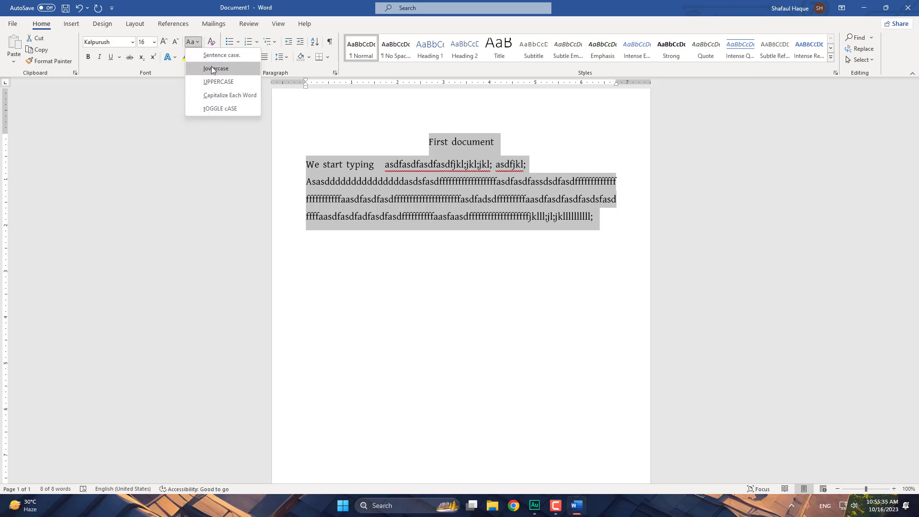
pyautogui.click(220, 82)
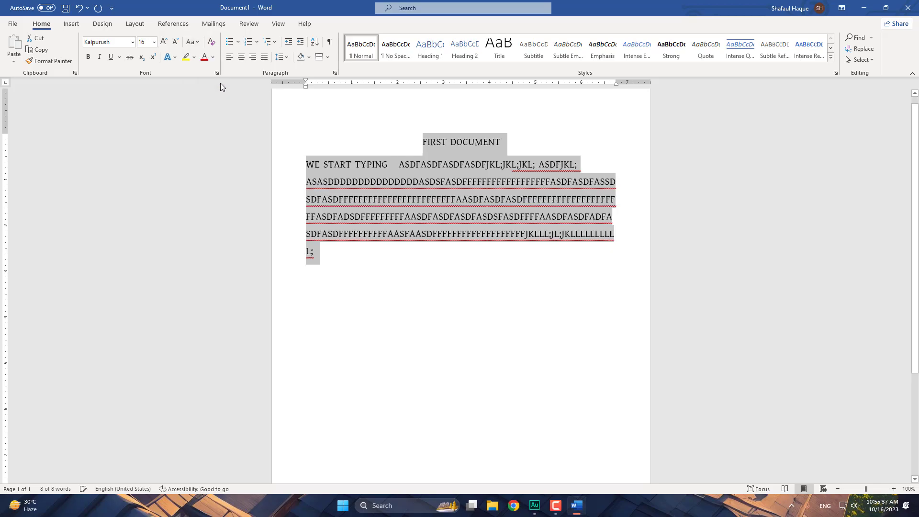
pyautogui.click(194, 42)
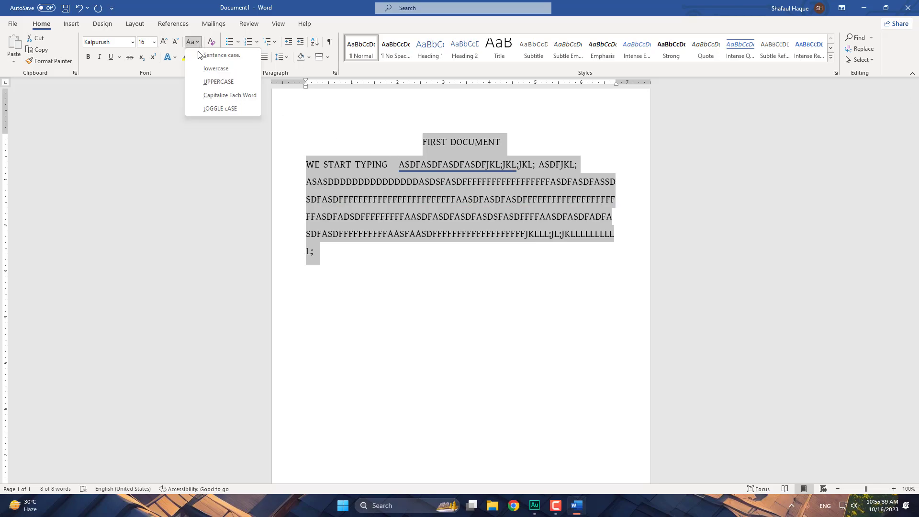
pyautogui.click(220, 70)
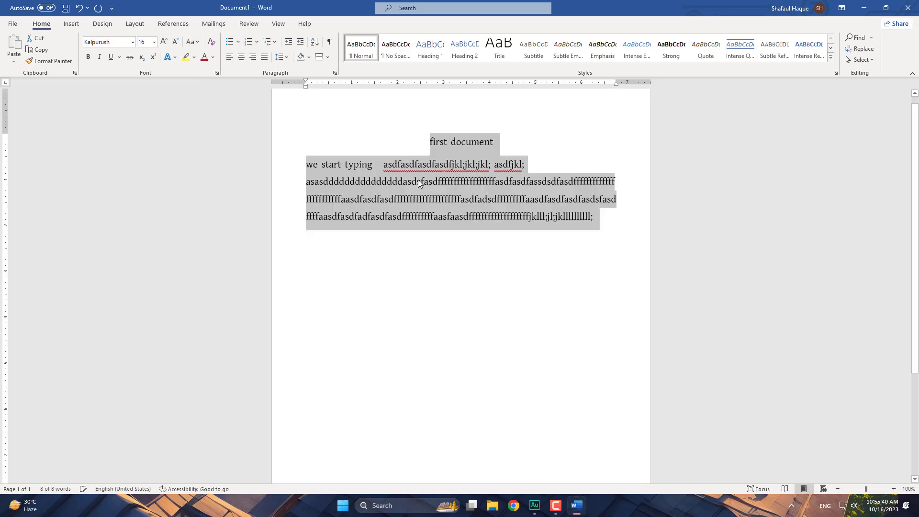
pyautogui.click(192, 42)
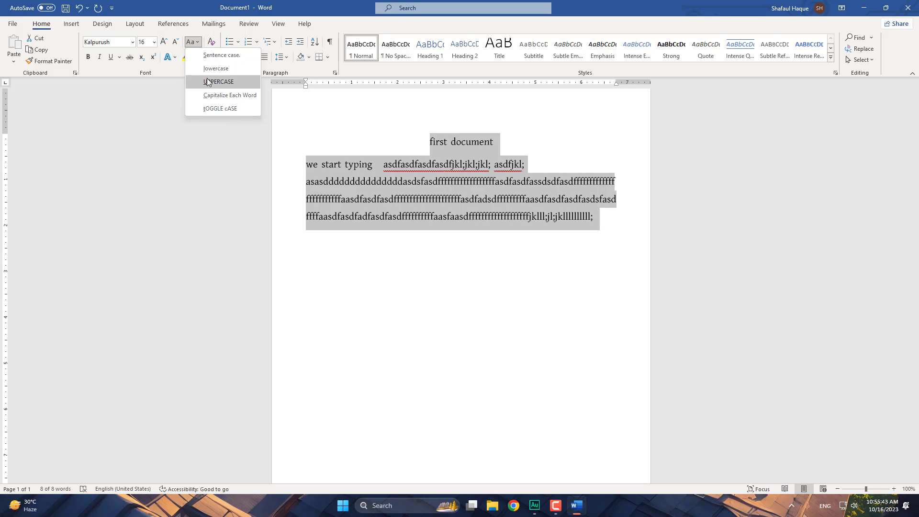
pyautogui.click(230, 56)
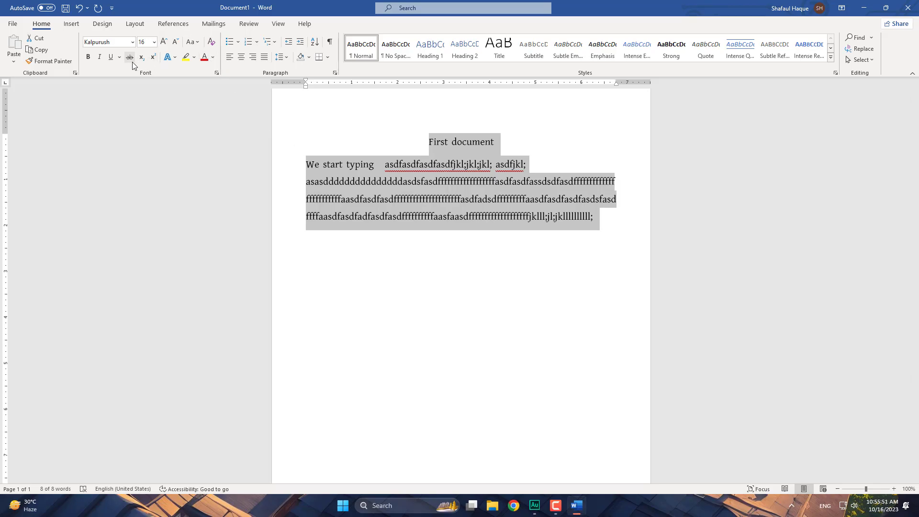
pyautogui.click(213, 58)
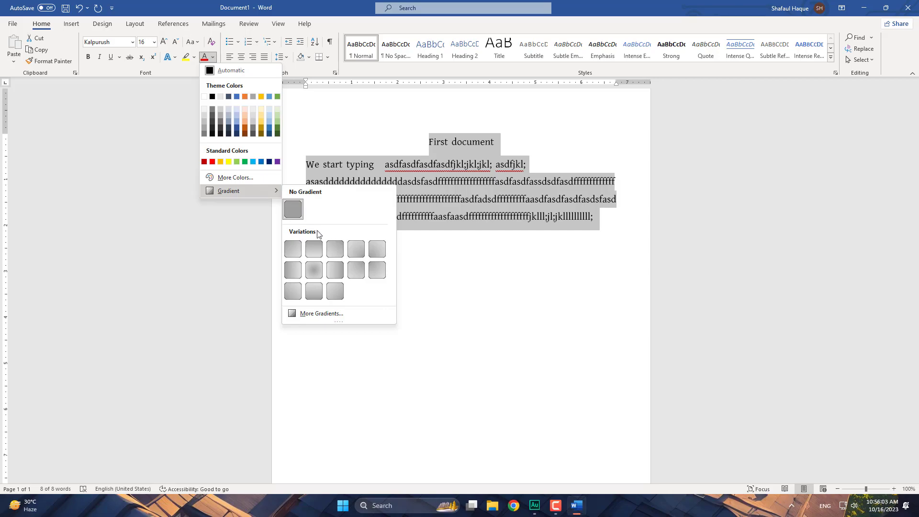
pyautogui.click(193, 57)
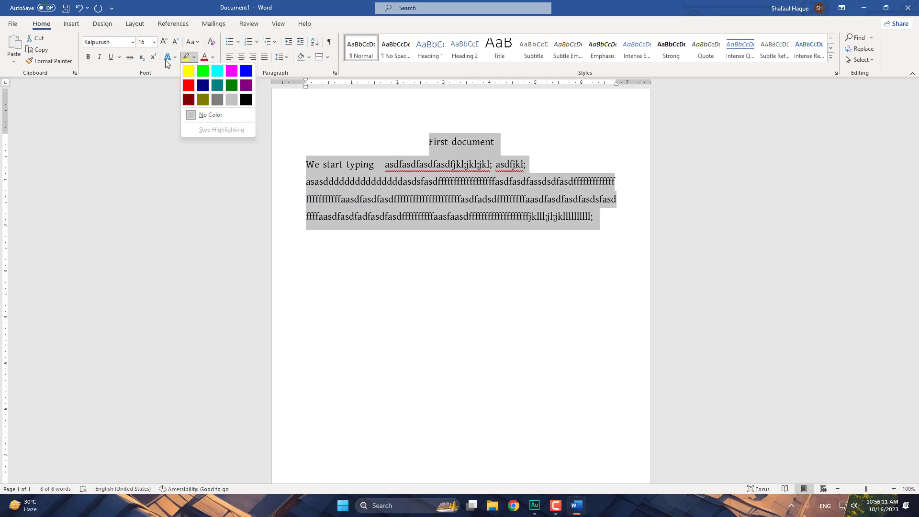
pyautogui.click(174, 57)
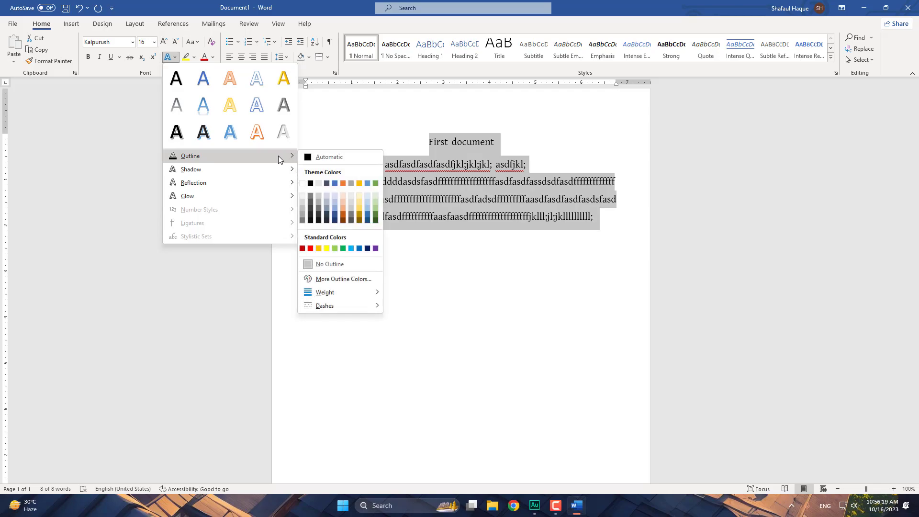
pyautogui.click(147, 62)
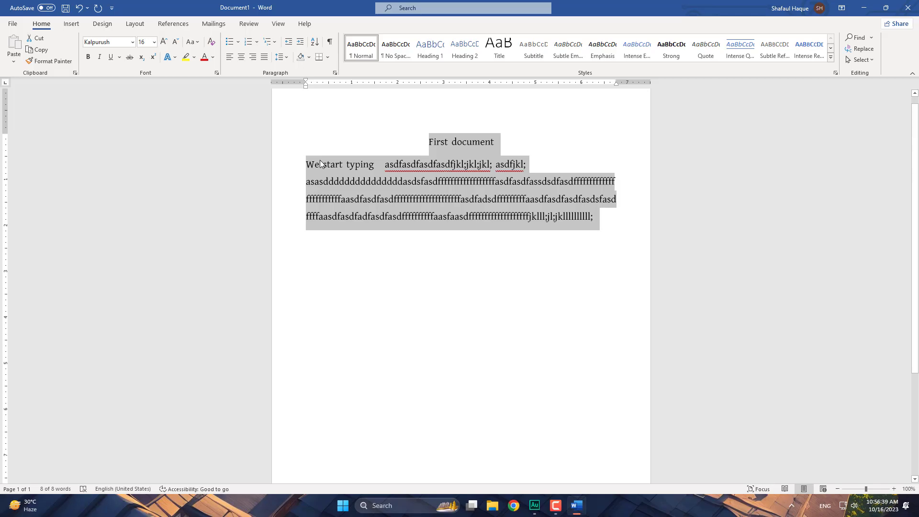
pyautogui.click(88, 57)
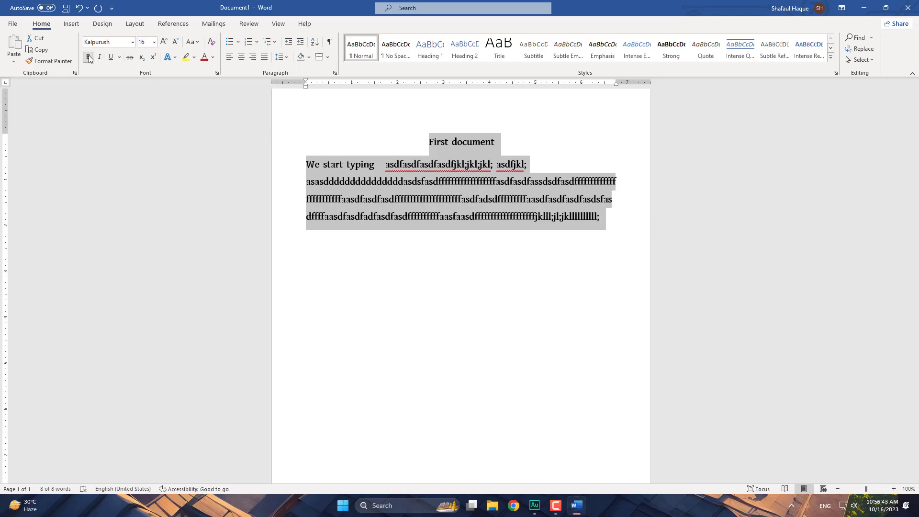
pyautogui.click(88, 57)
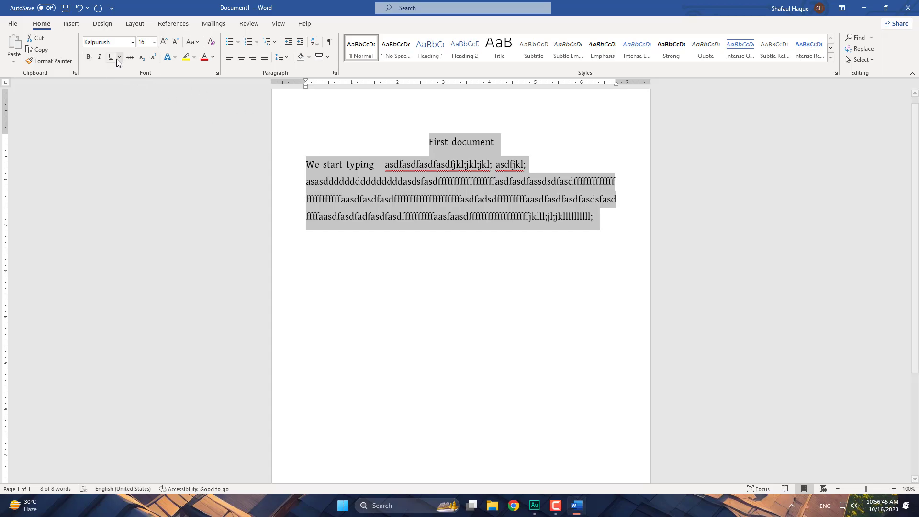
pyautogui.click(111, 57)
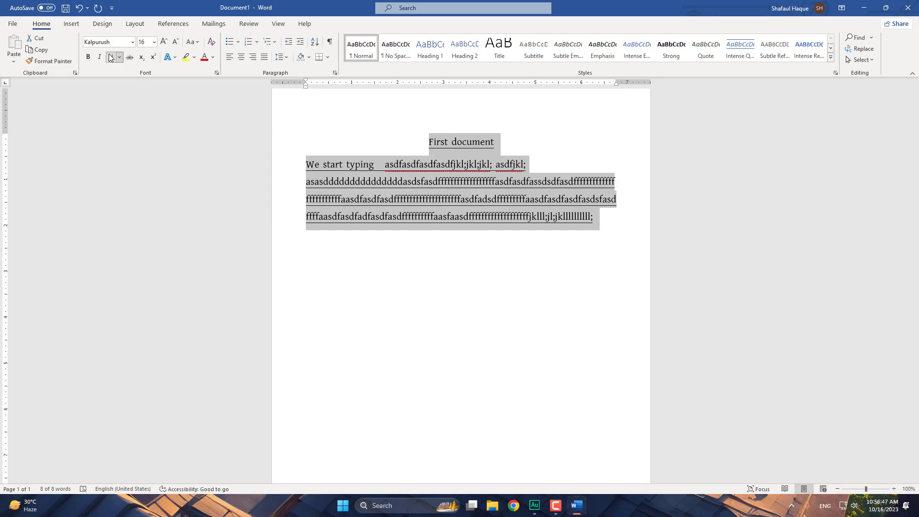
pyautogui.click(111, 58)
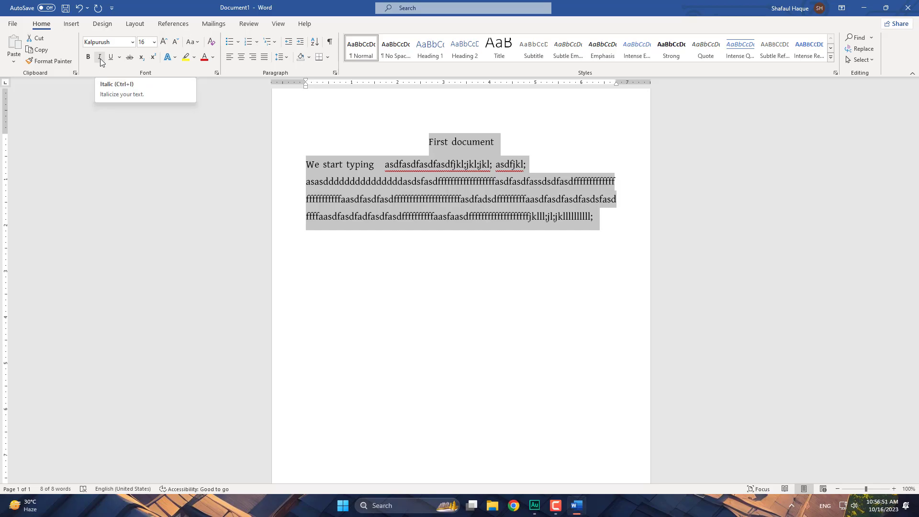
pyautogui.click(100, 58)
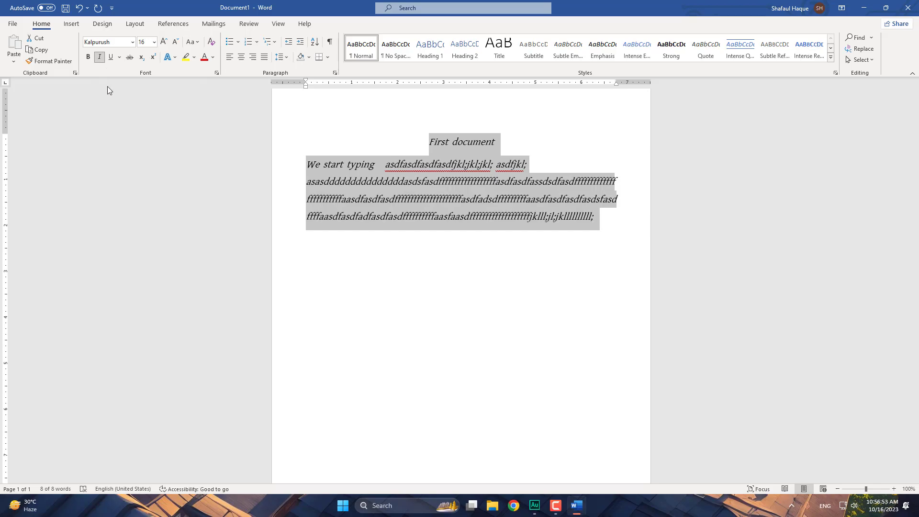
pyautogui.click(100, 58)
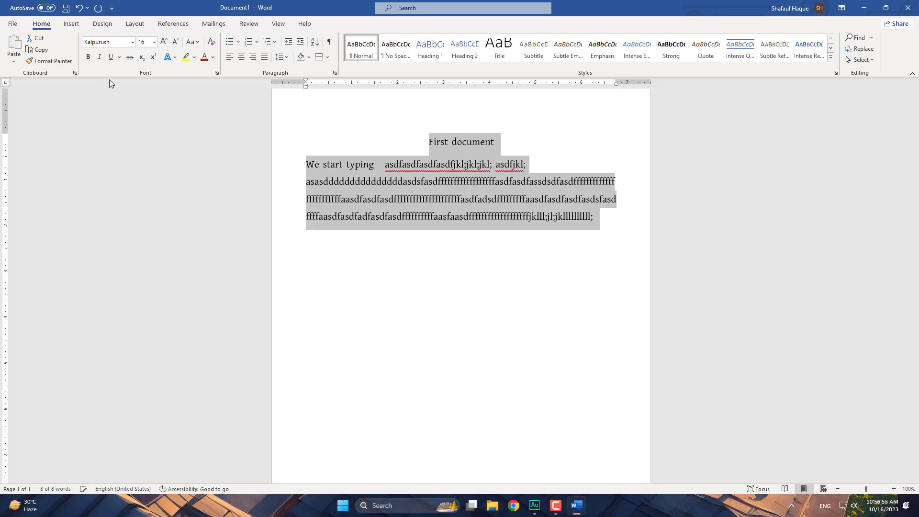
pyautogui.click(100, 59)
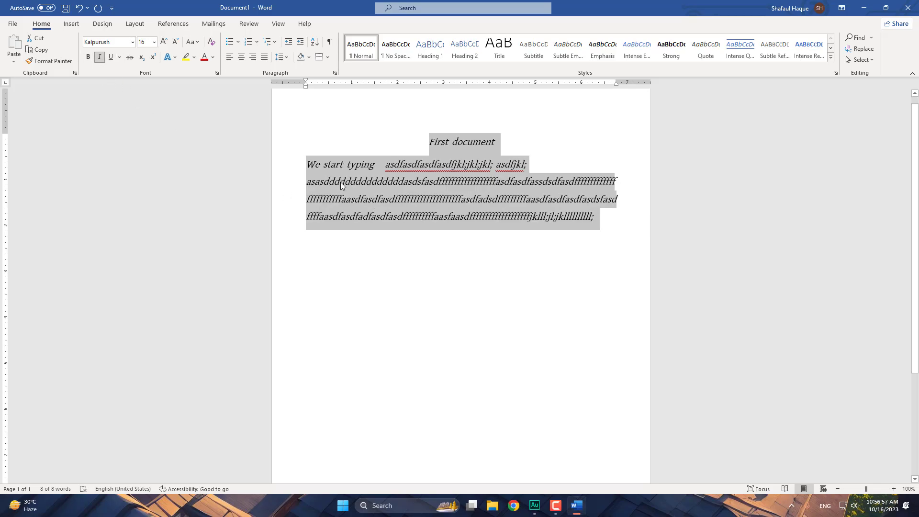
pyautogui.click(100, 58)
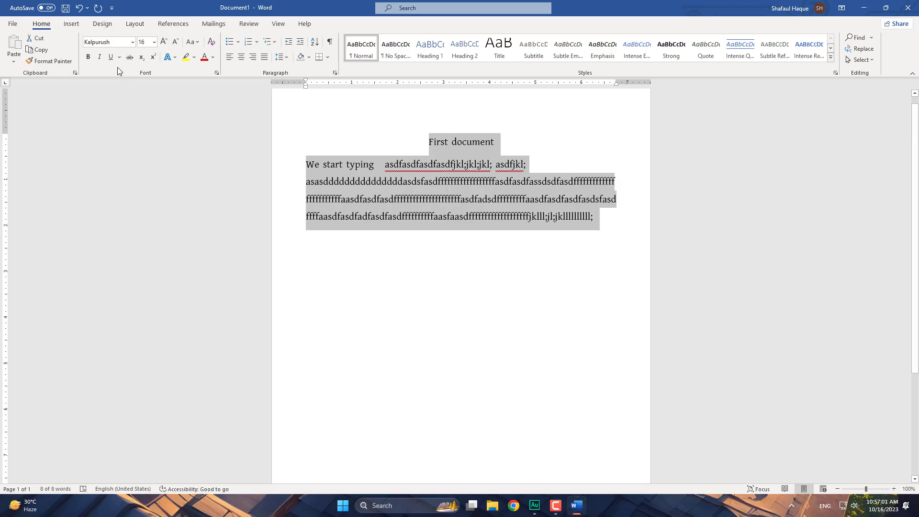
pyautogui.click(89, 56)
pyautogui.click(89, 57)
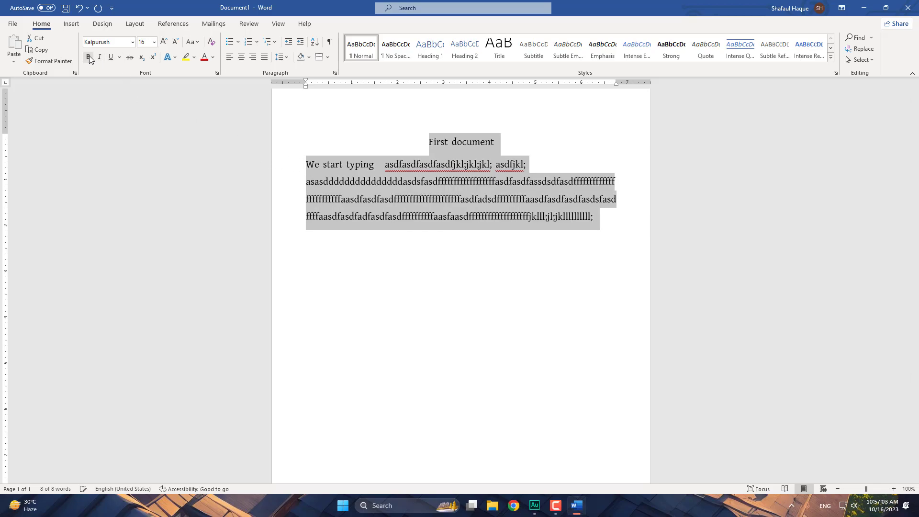
pyautogui.click(89, 58)
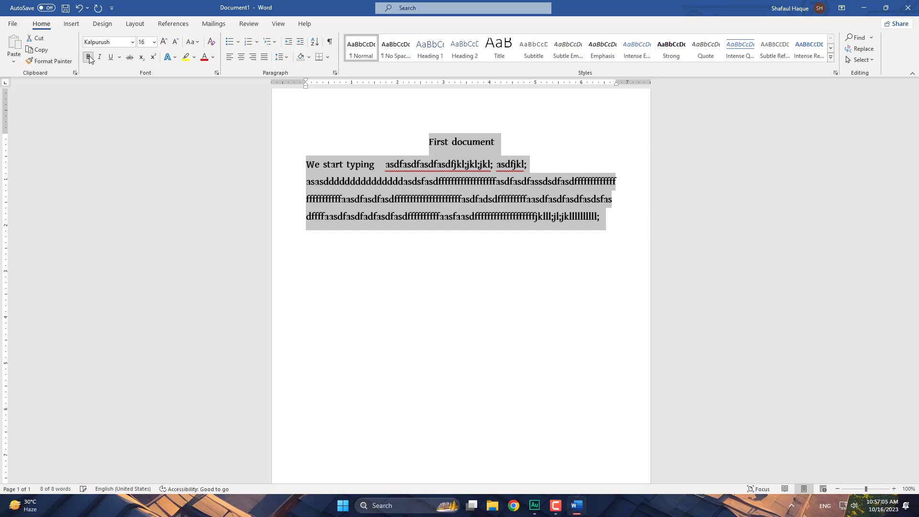
pyautogui.click(89, 57)
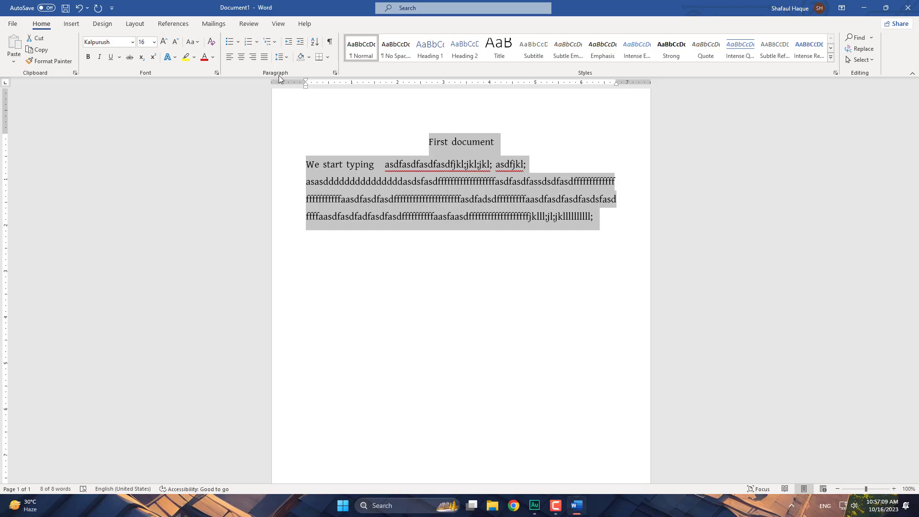
# - Justify the first practice paragraph after trying centred and right alignment, then deselect
pyautogui.click(326, 176)
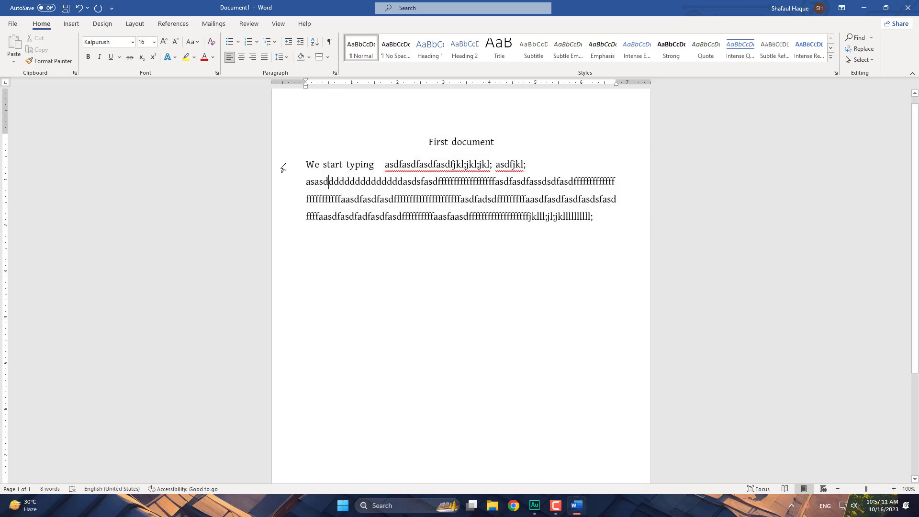
pyautogui.click(282, 168)
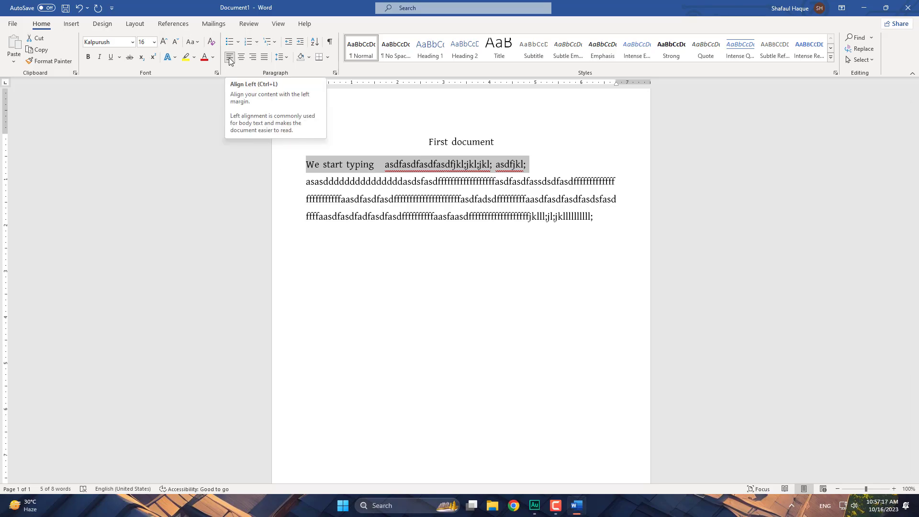
pyautogui.click(242, 61)
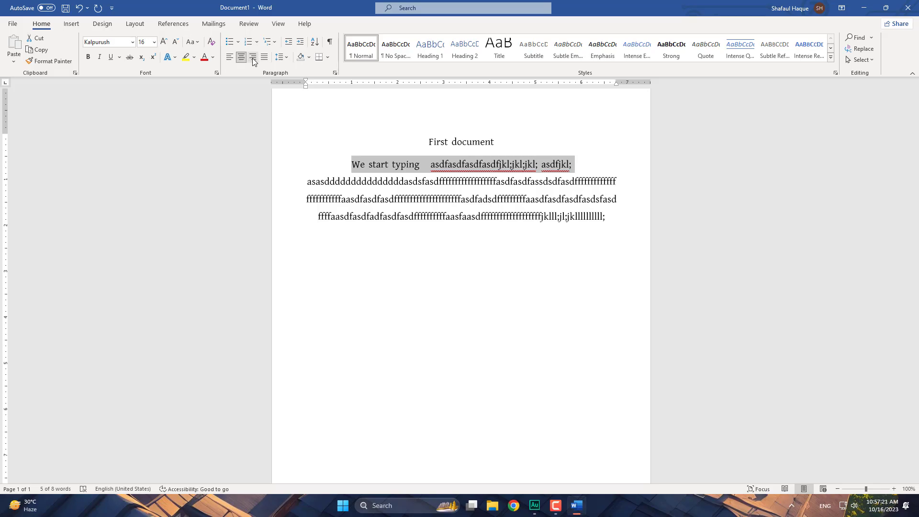
pyautogui.click(255, 56)
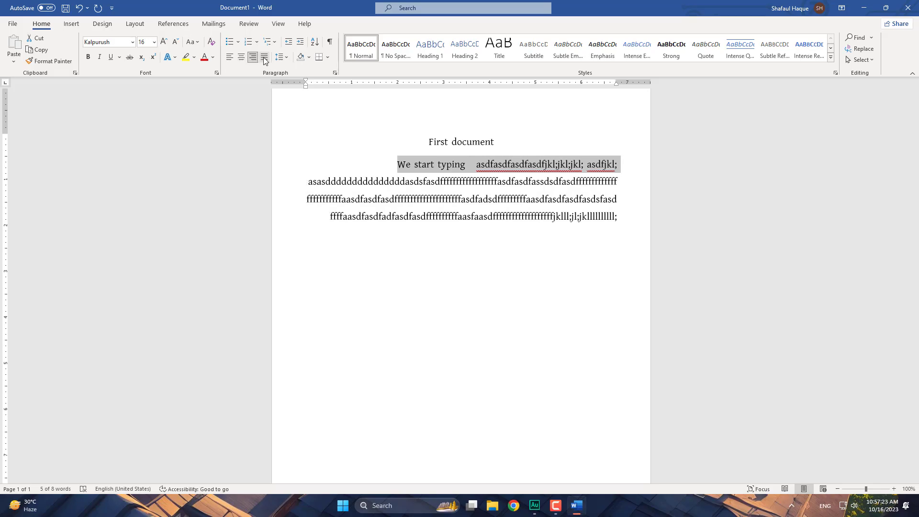
pyautogui.click(265, 57)
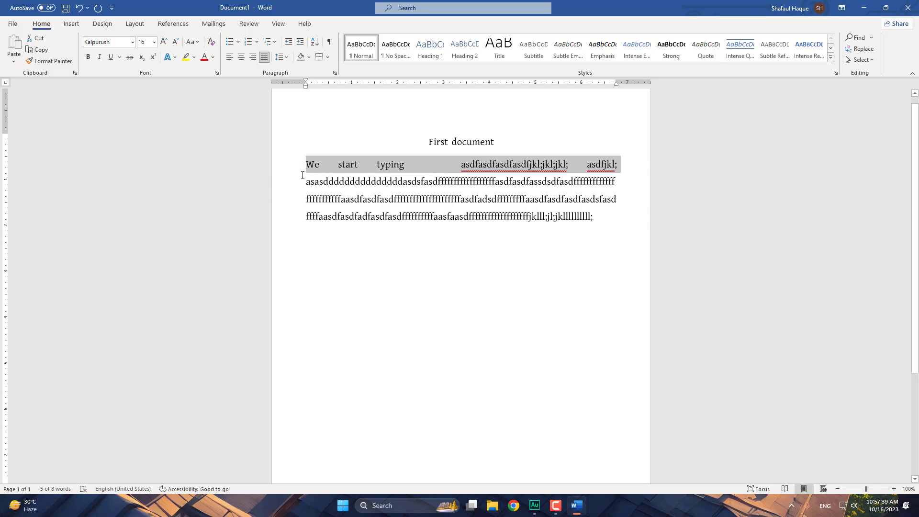
pyautogui.click(609, 219)
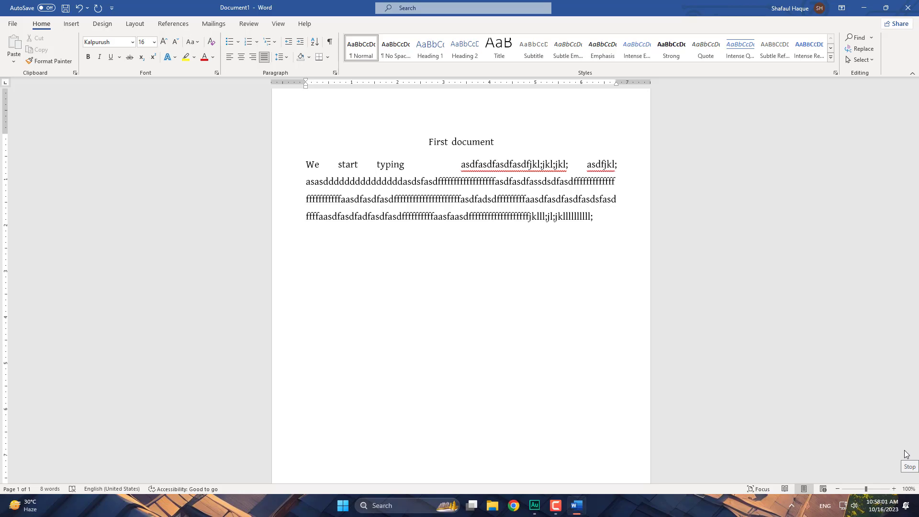
# - Type a two-line paragraph of asdf and fdsa letter strings below the justified paragraph
pyautogui.write('as')
pyautogui.write('dfffffffasdfadasdf')
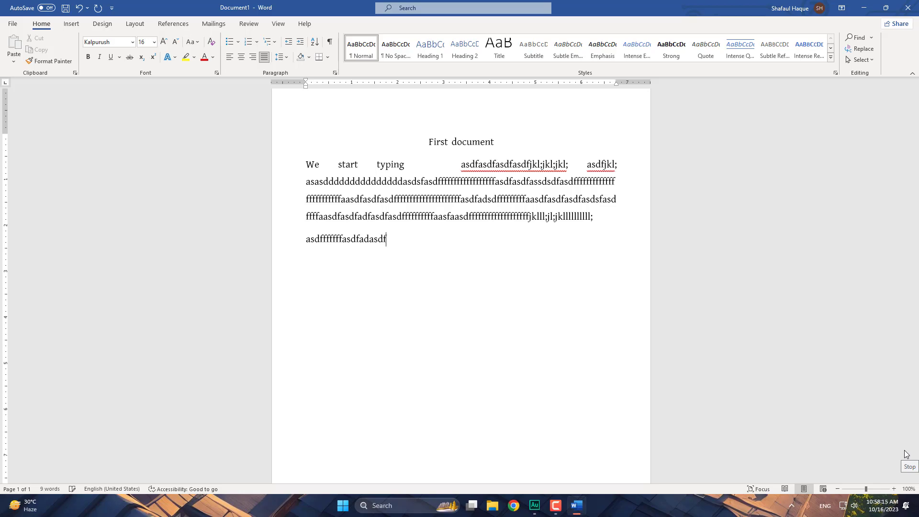
pyautogui.write('asdfaaasdfasdfasdfasd')
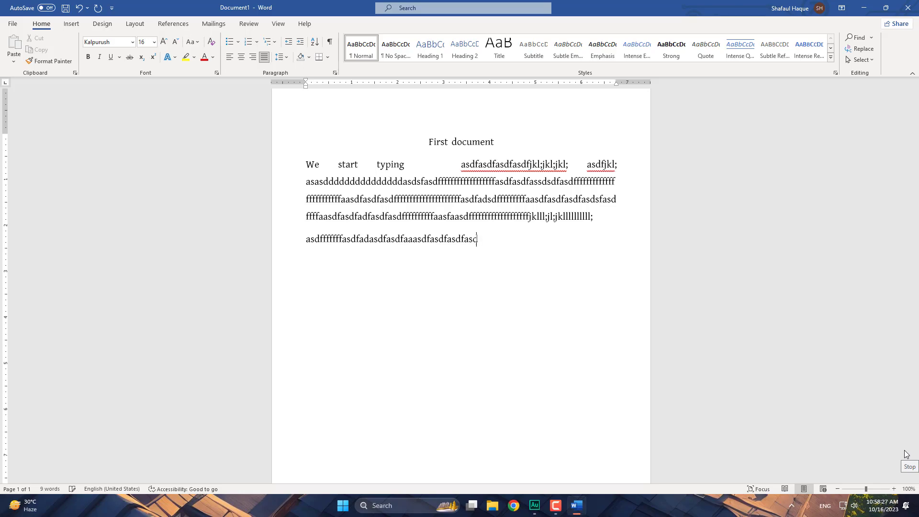
pyautogui.write('fasdfasfasdfasdf')
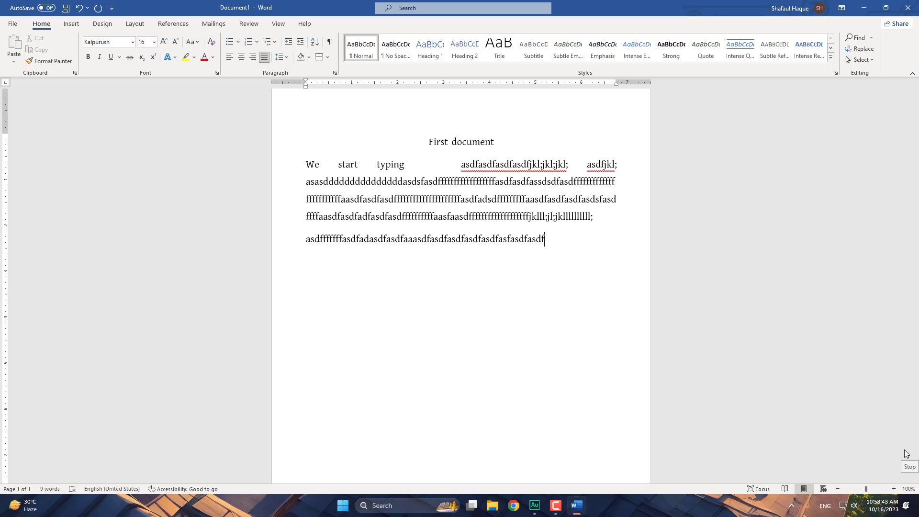
pyautogui.write('fffffffffdsdafdsafdsafd')
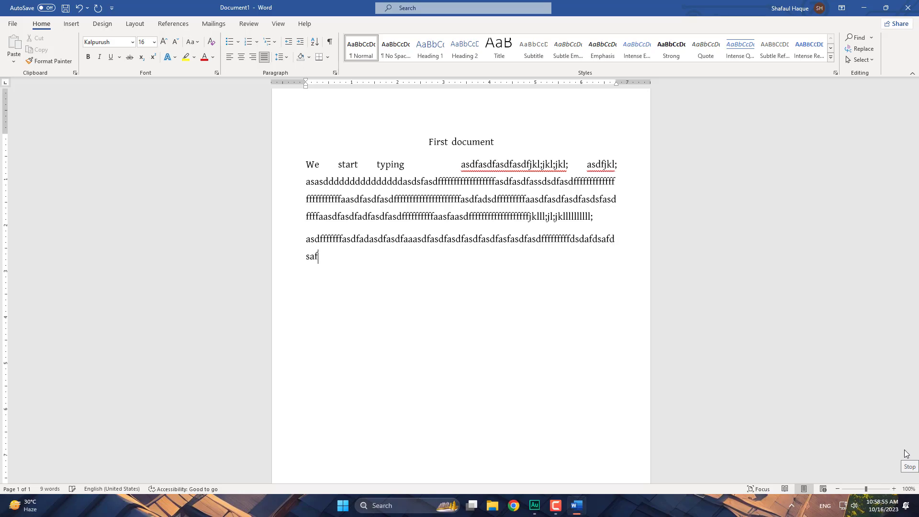
pyautogui.write('safssafdsafdsafdsafsa')
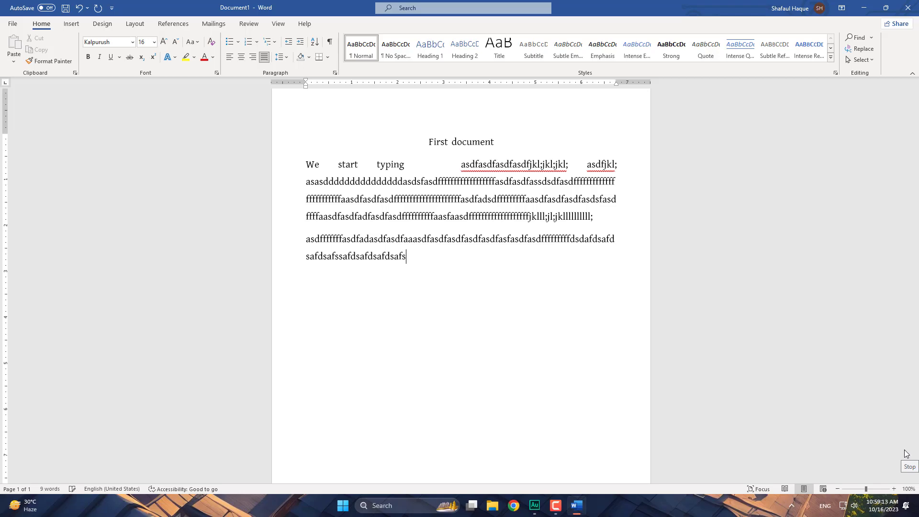
pyautogui.write('fdsafdsasfsfdsafd')
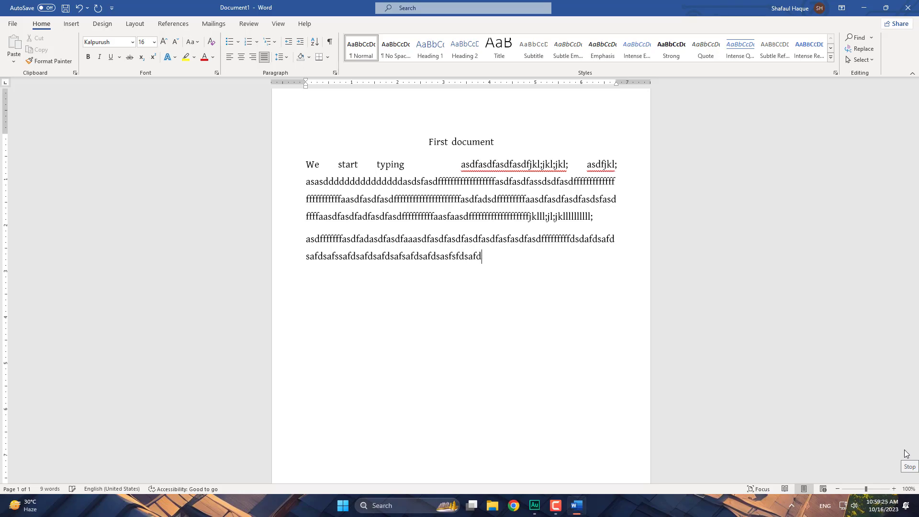
pyautogui.write('s')
pyautogui.write('fdsafdsafdsafd')
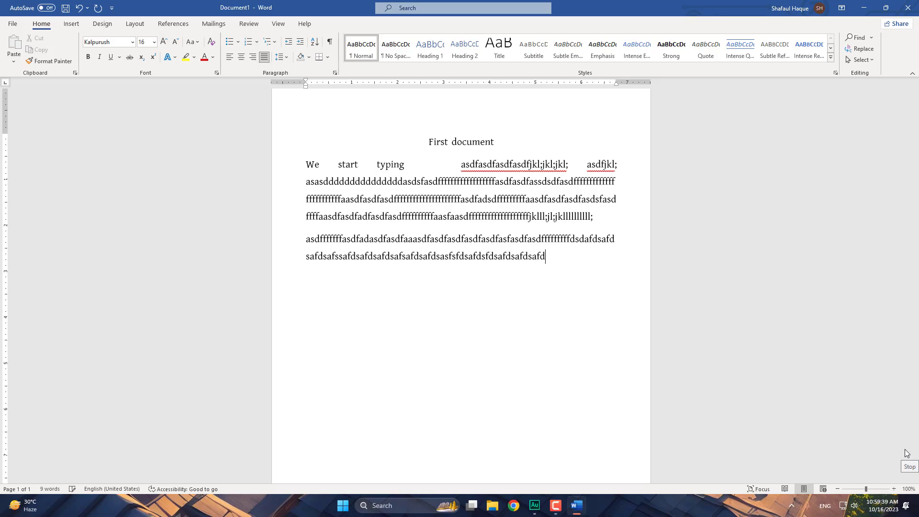
pyautogui.write('sa')
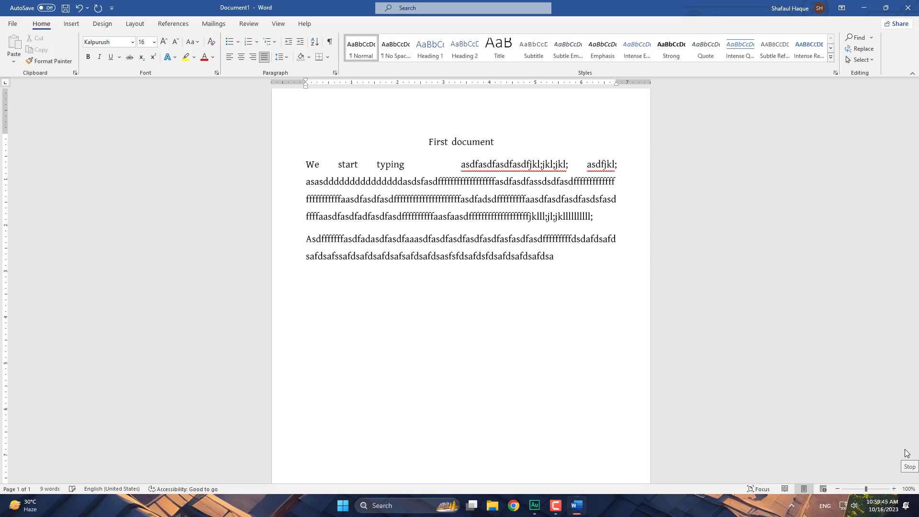
pyautogui.write(' fds')
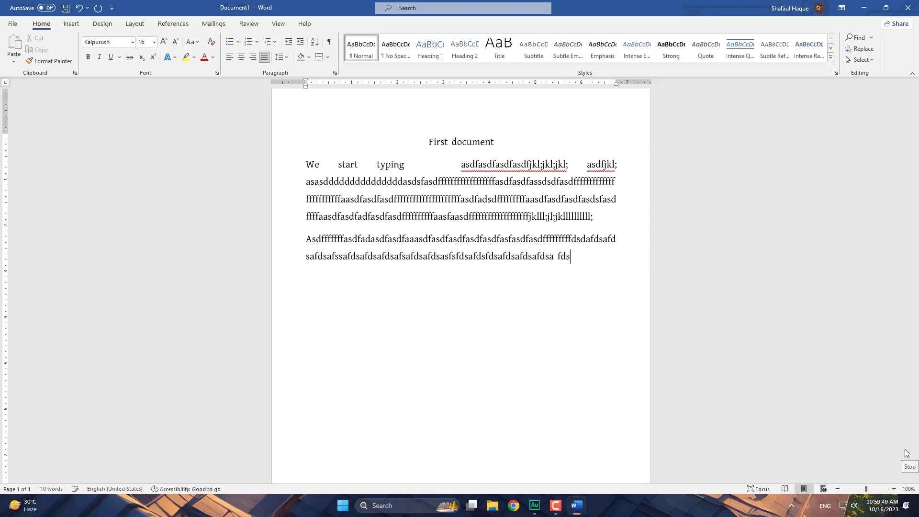
pyautogui.write('a ')
pyautogui.write('as')
pyautogui.write('dfdf d')
pyautogui.write('as')
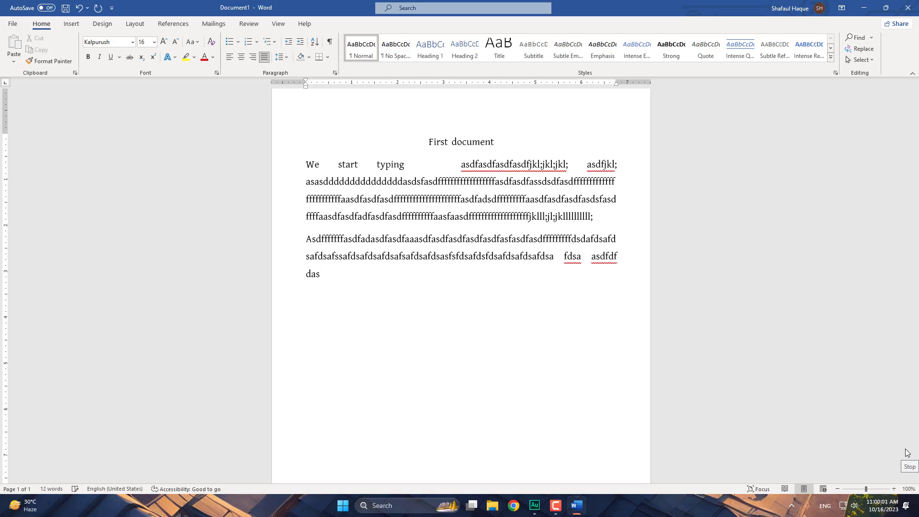
pyautogui.write(' asdf asdf afasdf asdf                    ')
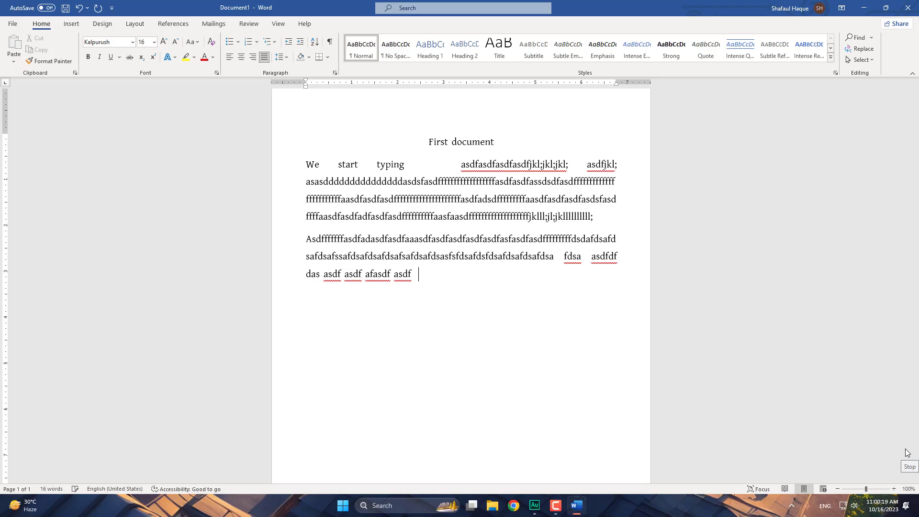
pyautogui.write('sasf')
# - Type more jkl; drill strings until the second paragraph spans four justified lines, ending with a period
pyautogui.write('jkll')
pyautogui.write('jkl;;;;;;jkl')
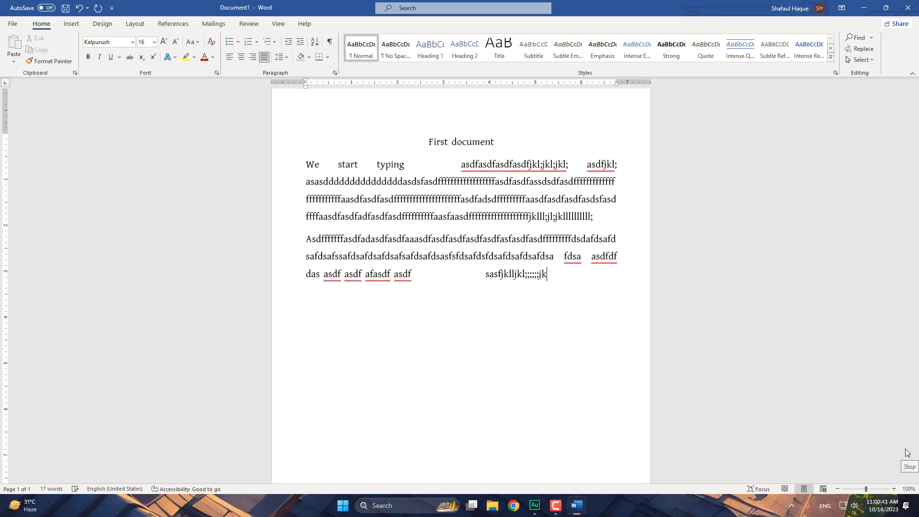
pyautogui.write(';')
pyautogui.write('jkl;jlkjkl;jkkkkkkkkkkkkkk ')
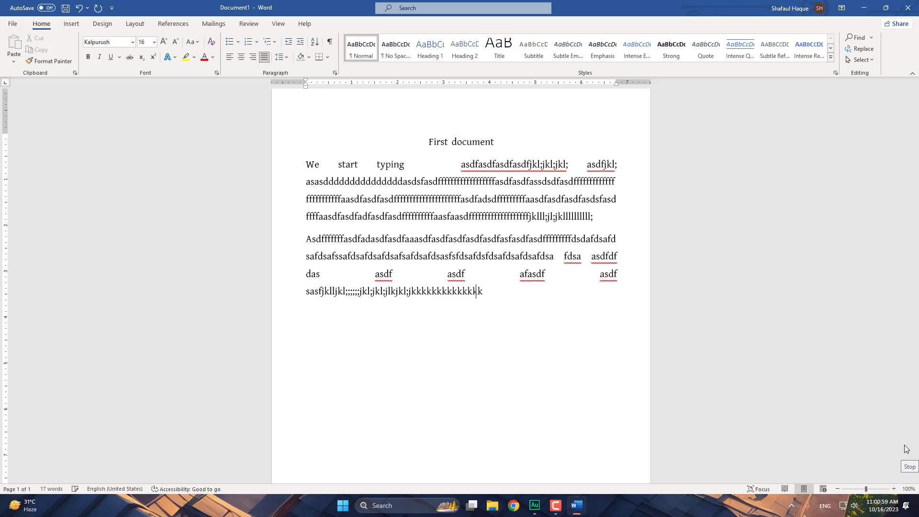
pyautogui.write('jkl;jkl')
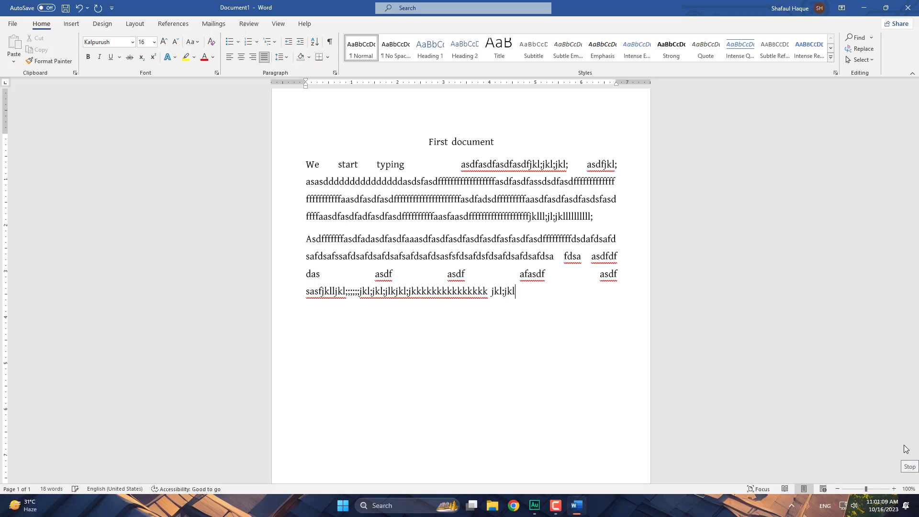
pyautogui.write(';')
pyautogui.write('jkllllllll; jkl; jkl;')
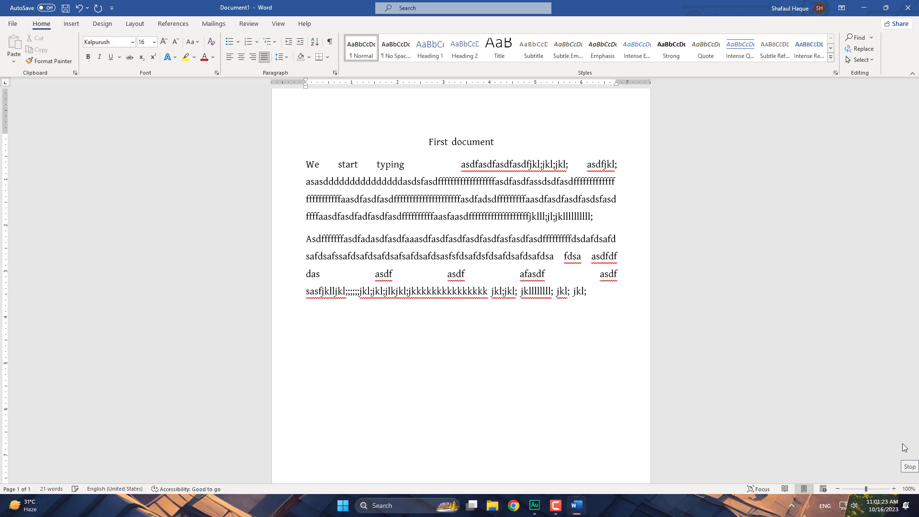
pyautogui.write('   jkl; jkl;')
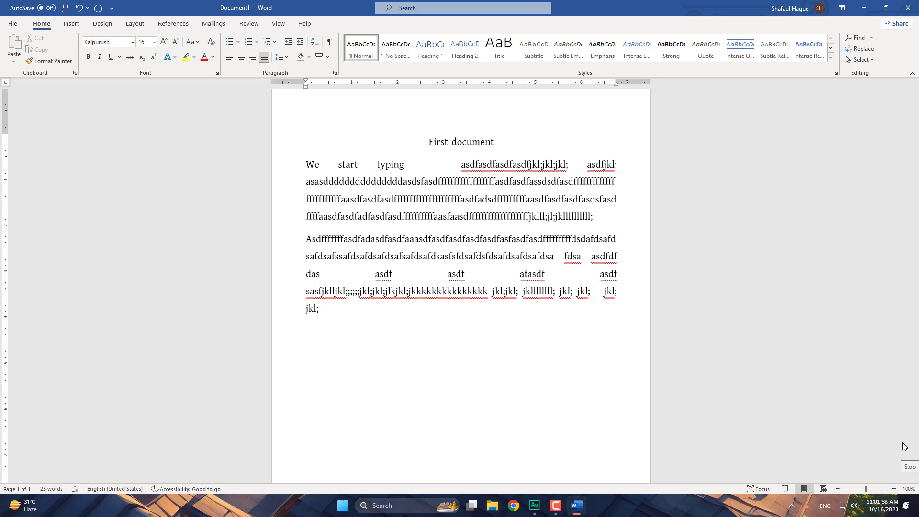
pyautogui.write(' jkl; jklllll; j ll jkl;')
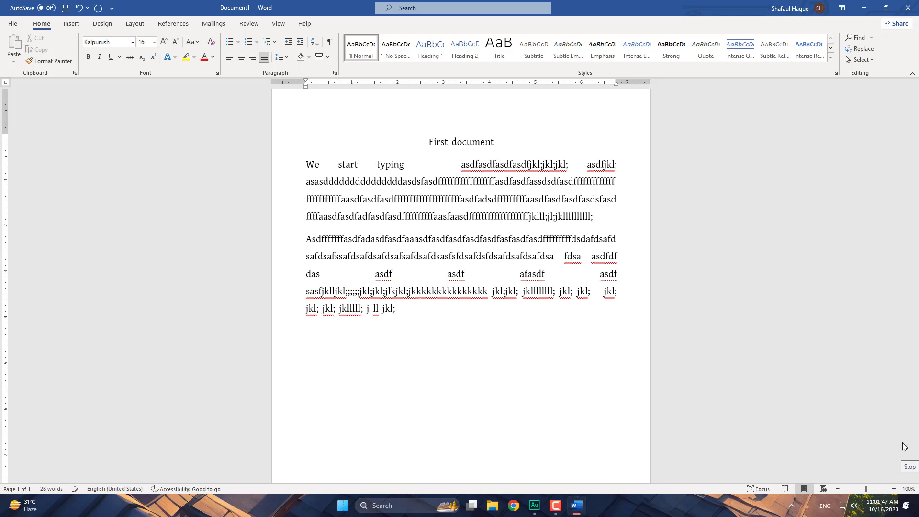
pyautogui.write(' jkl; jkl; jllllllllllllllll')
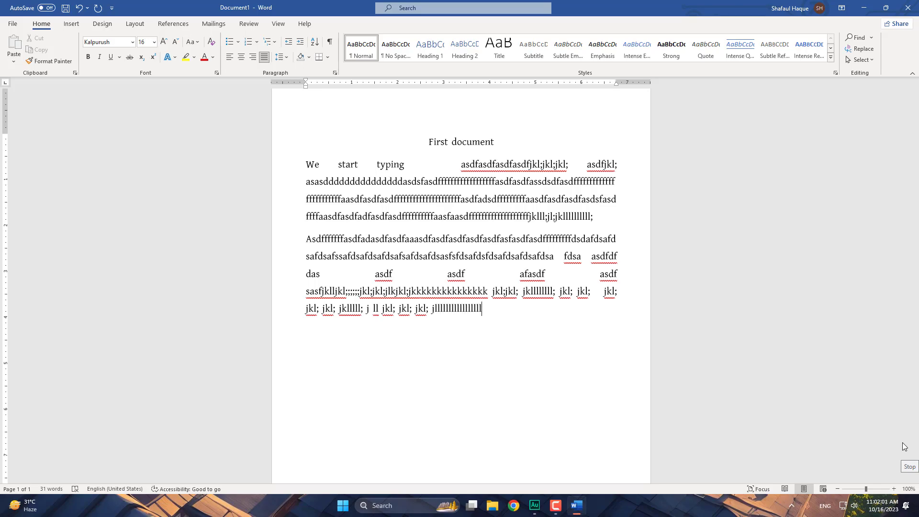
pyautogui.write('ljkl; jl;jkkllllllllllll')
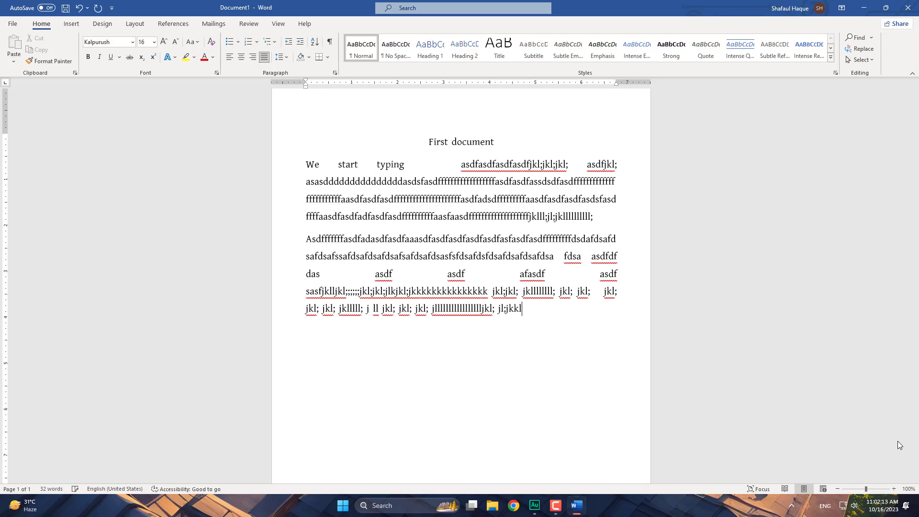
pyautogui.write('; jk')
pyautogui.write('lll')
pyautogui.write('jklllljk')
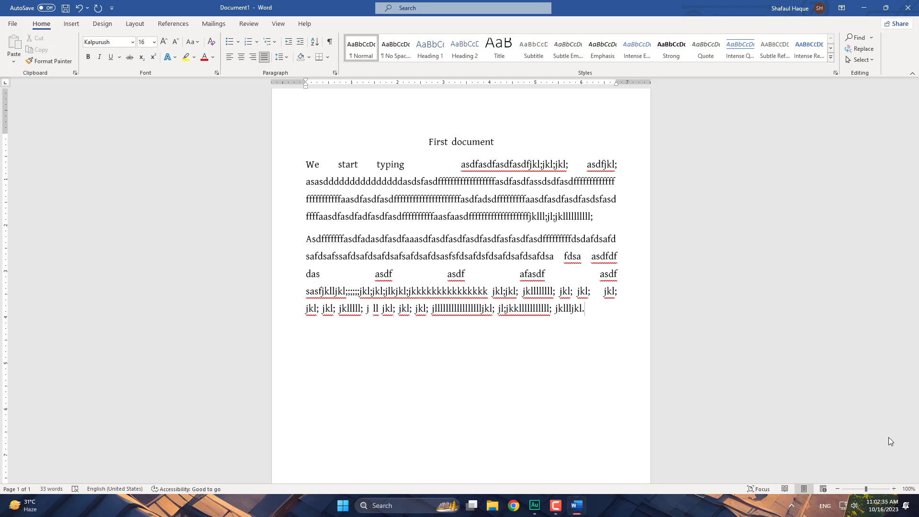
# - Extend the second paragraph with jkl; home-row drill strings, ending in "fjkl;jlk;jkljl;kjkl; jkl; jkllj"
pyautogui.write('jkl; jkll;')
pyautogui.write('j        kl;')
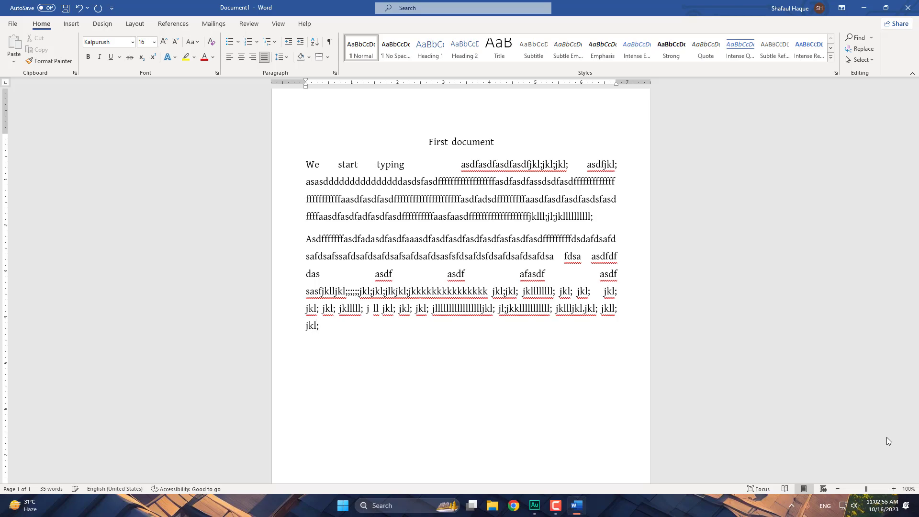
pyautogui.write('jkll; jkl; jkl; jkll')
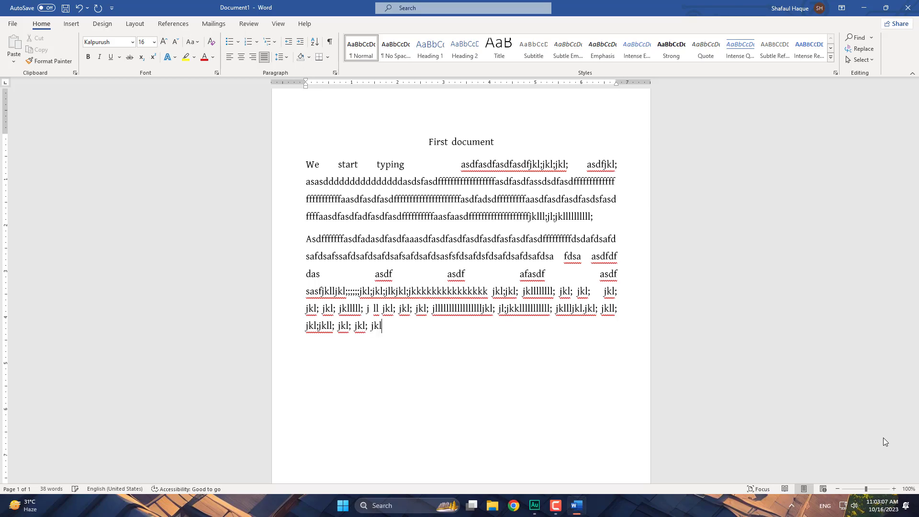
pyautogui.write('; jklll')
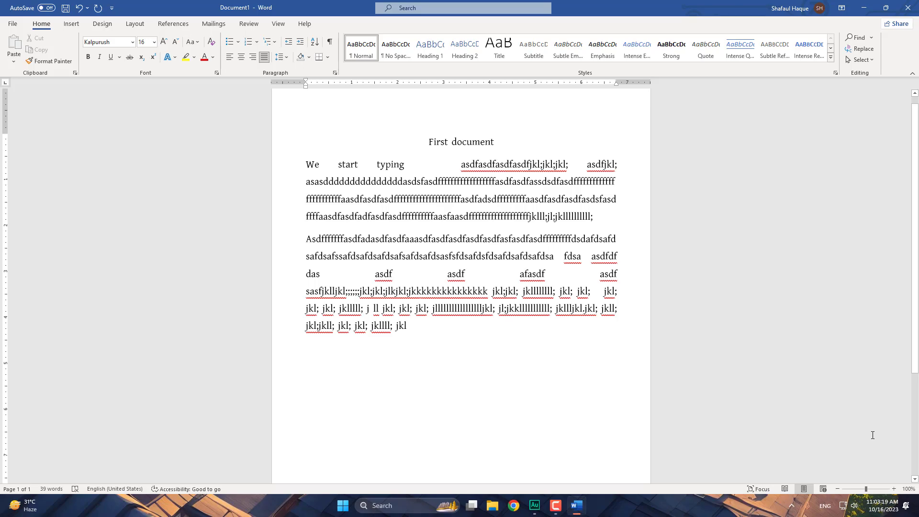
pyautogui.write('jkl')
pyautogui.write('lllllllllllll')
pyautogui.write('fjkl;')
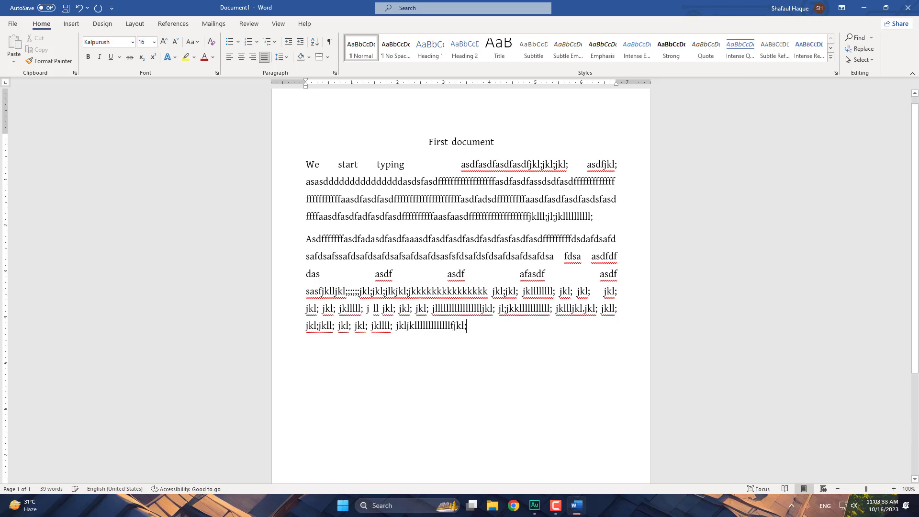
pyautogui.write('jlk;jkl')
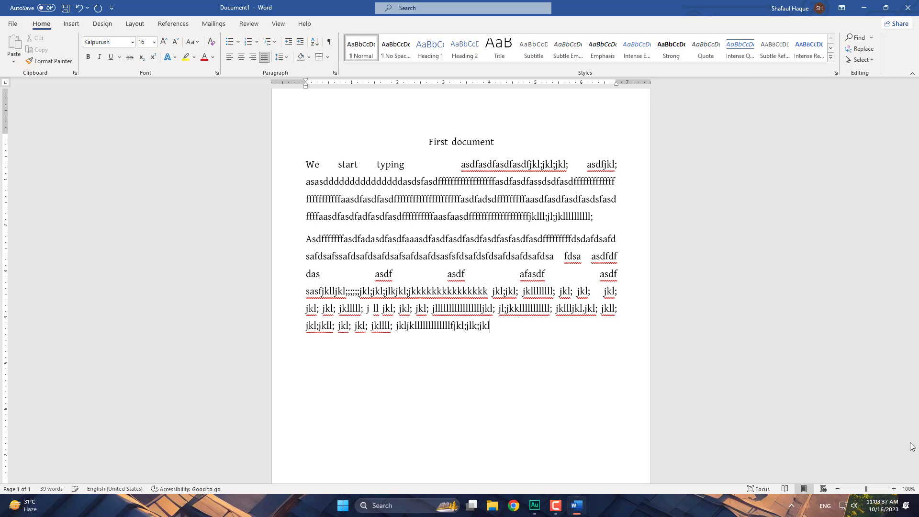
pyautogui.write('jl;kjkl;')
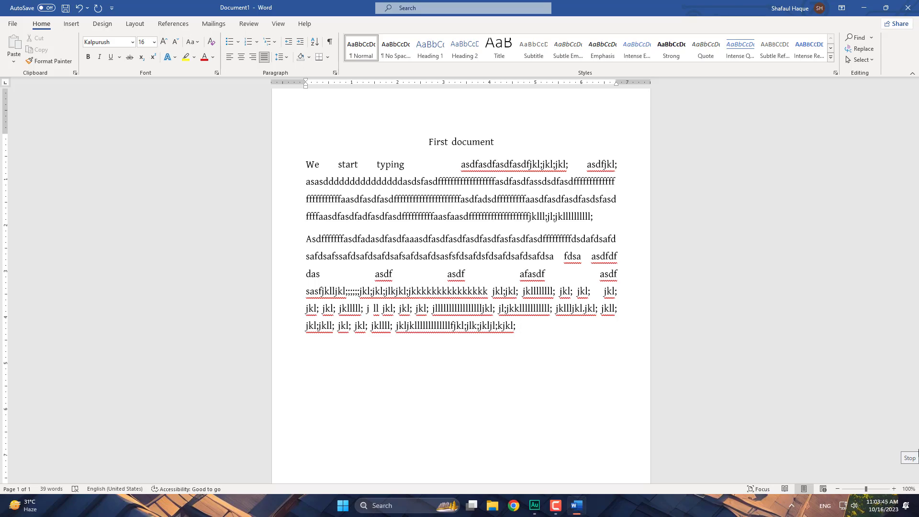
pyautogui.write(' jkl; jkllj')
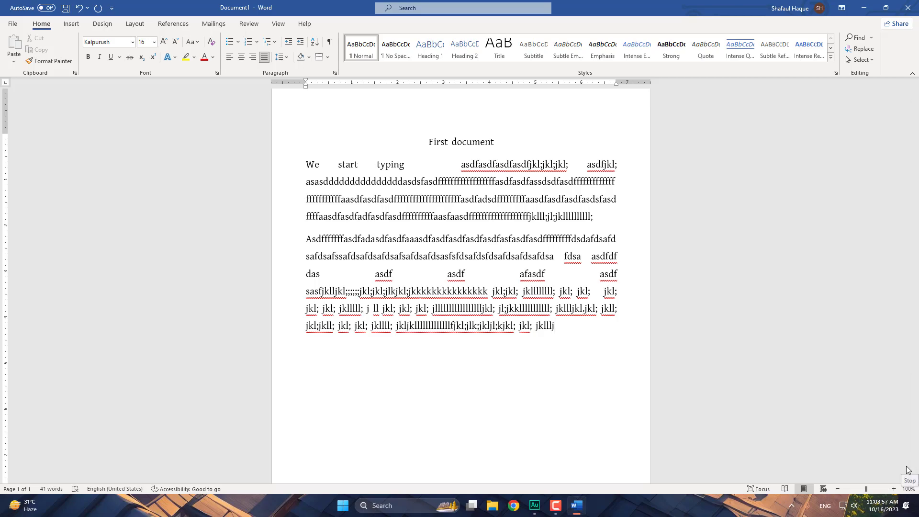
# - Append more jkl; drill strings, ending "jkl; jkl; jjkl;", so the paragraph wraps to a new line
pyautogui.write('jlk;jkljl;kjkl; jkl')
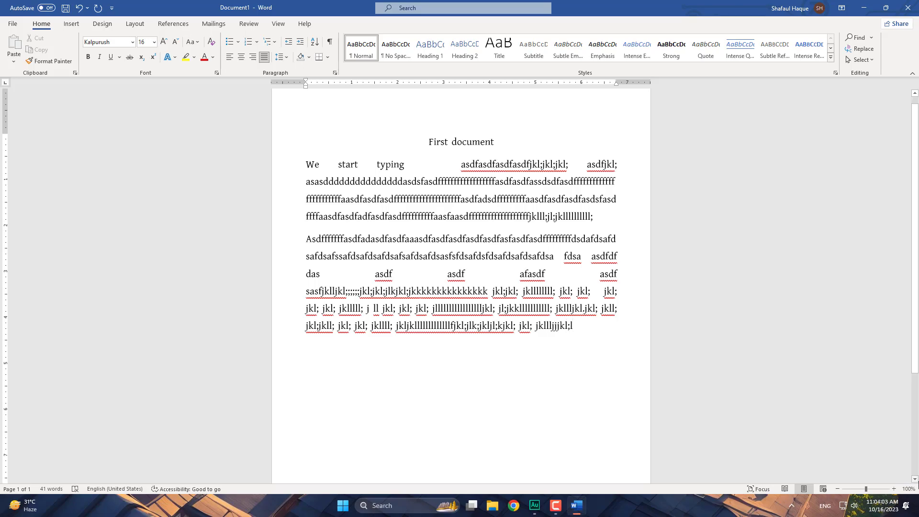
pyautogui.write('; jkllljjjkl;ljl;')
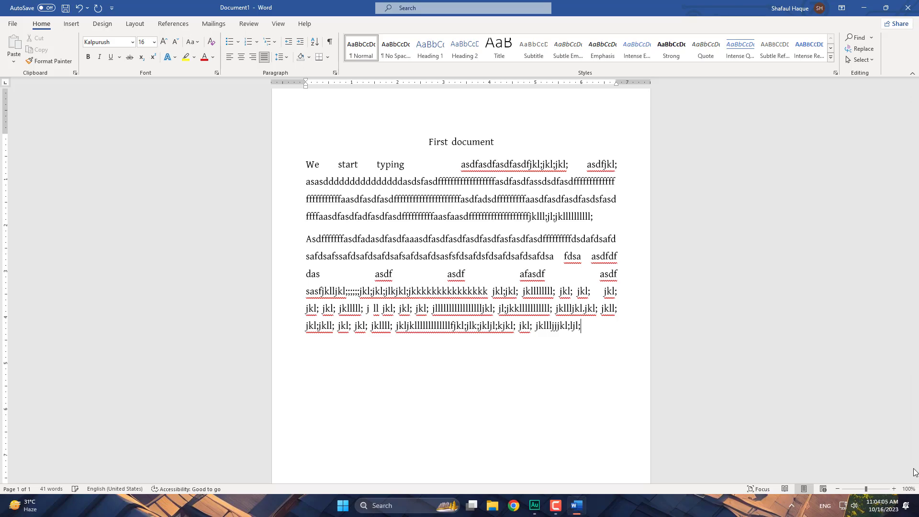
pyautogui.write(' j j')
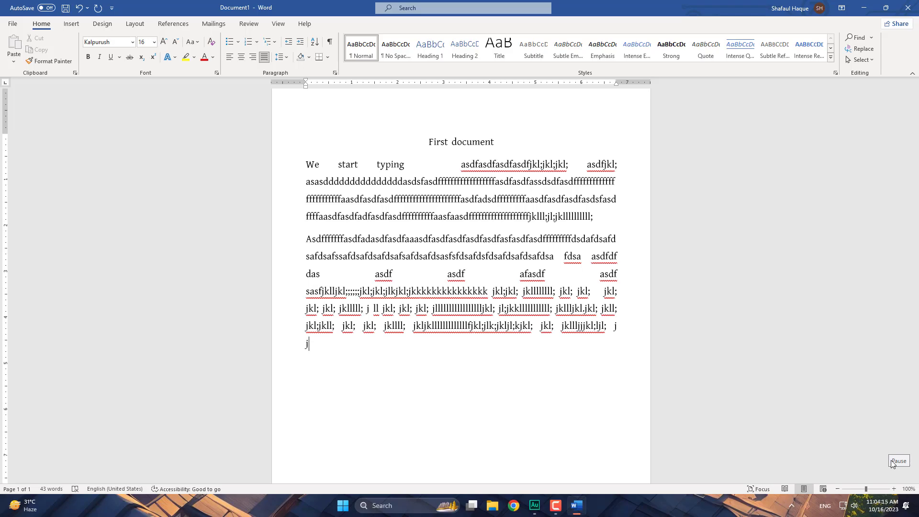
pyautogui.write('kl;')
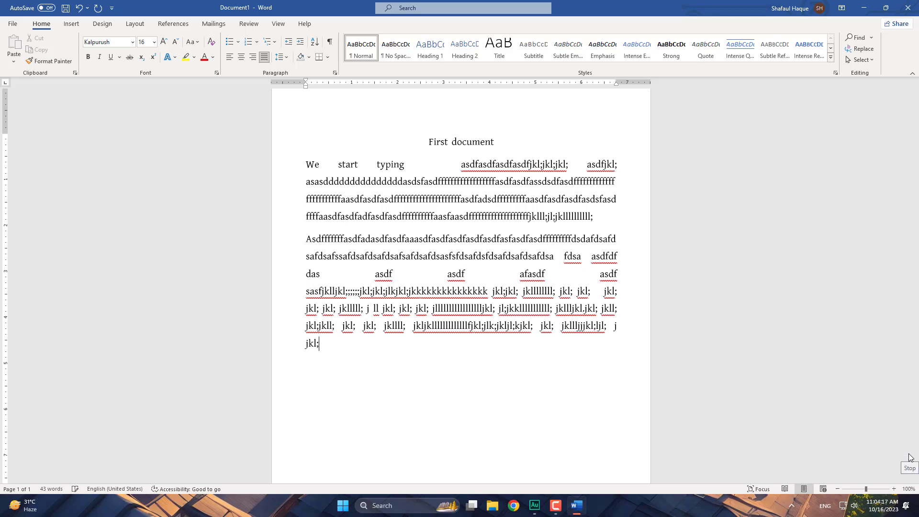
pyautogui.write(' jkl; jkl; jkl; jj')
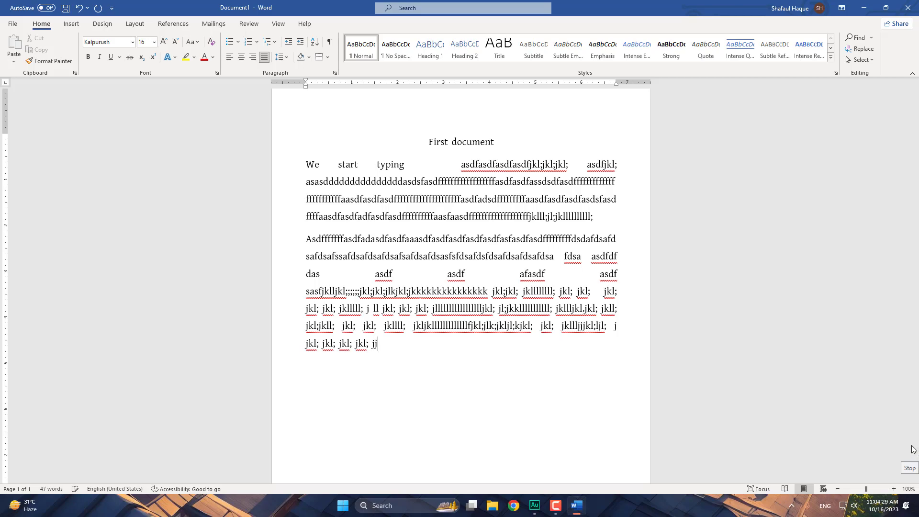
pyautogui.write('kl;')
# - Add a run of jkl; and long "llll" practice strings, wrapping onto another line
pyautogui.write('jl;jkllll; jkllllll; ')
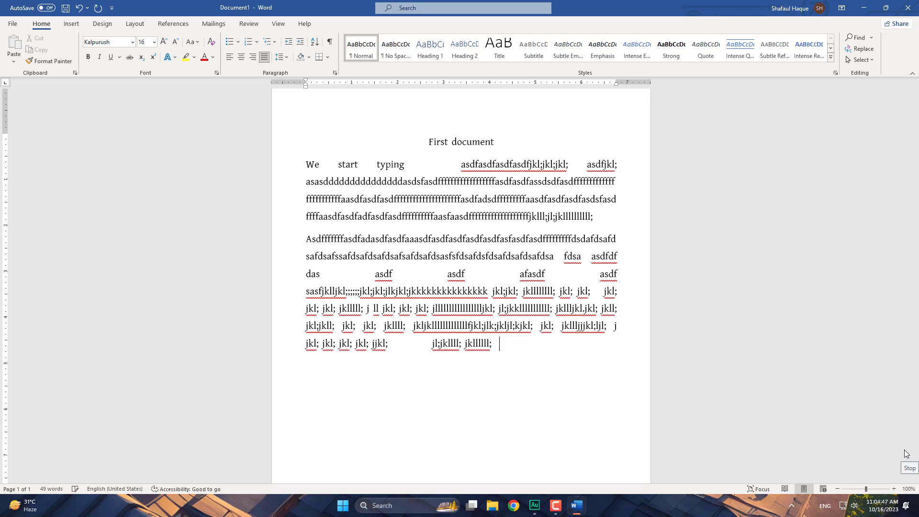
pyautogui.write('lllllllllllll l;; ')
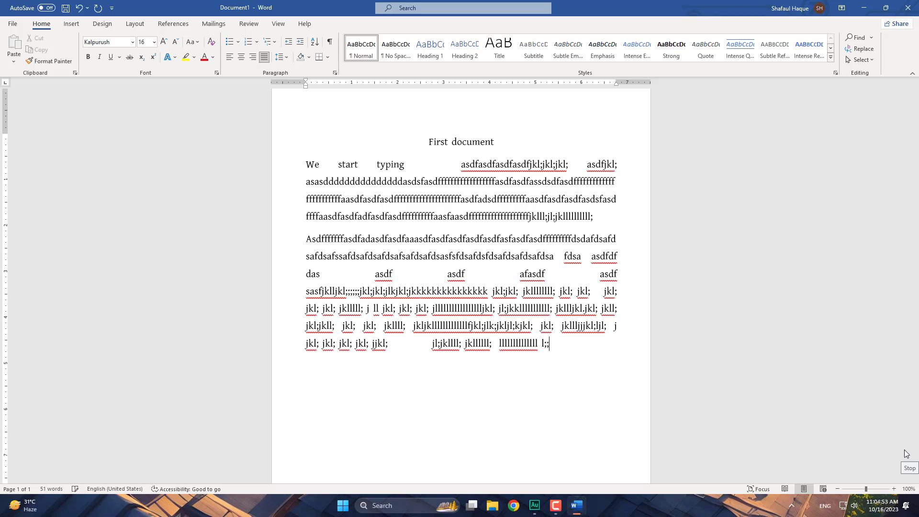
pyautogui.write('jkl; jkl; j')
pyautogui.write('l; j')
pyautogui.write('kl; jkl; jl')
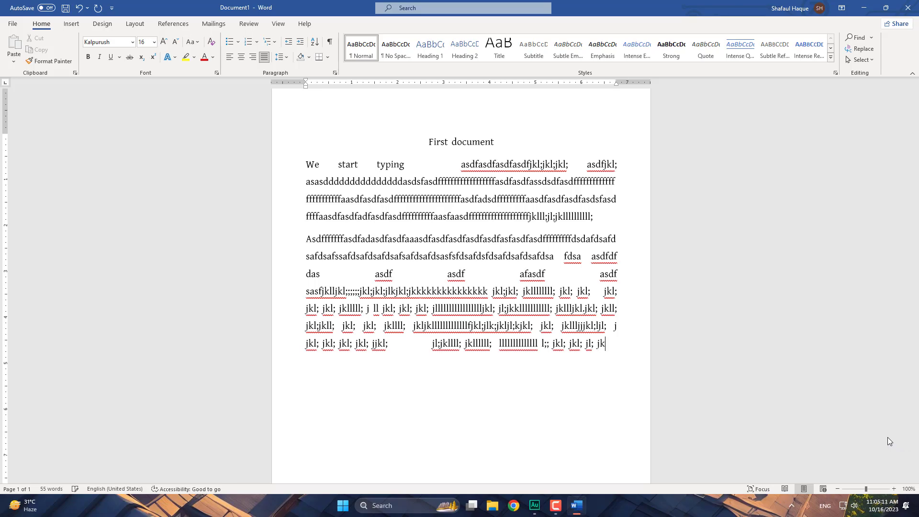
pyautogui.write('; jkl')
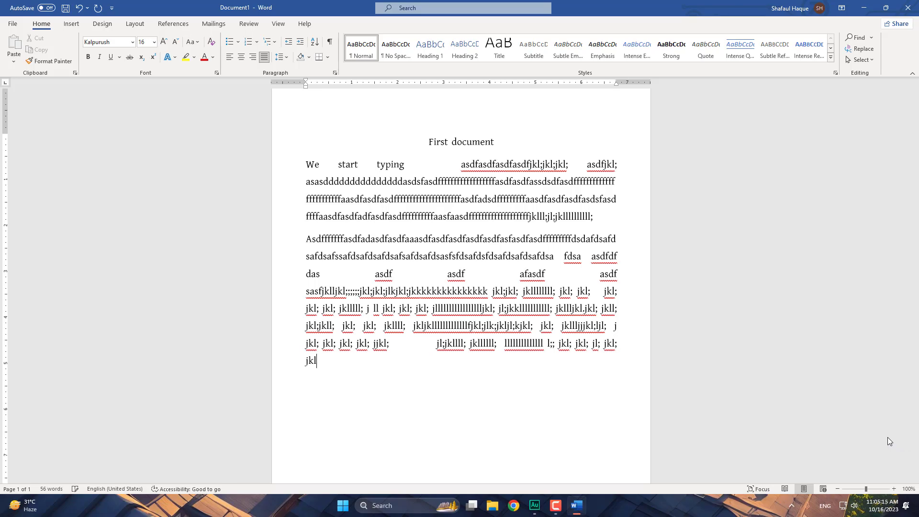
pyautogui.write('llll; j llljl;jkl;jl;jkl;jl')
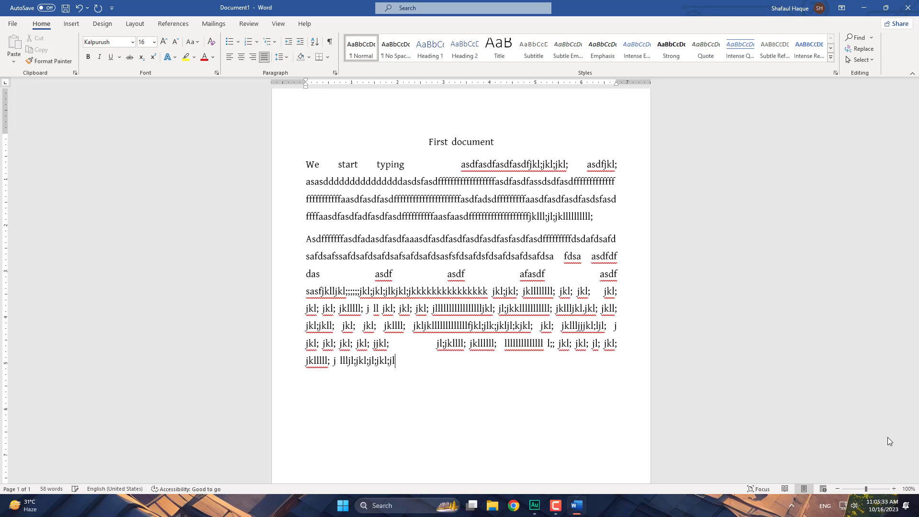
pyautogui.write('jkl;jlllll;j')
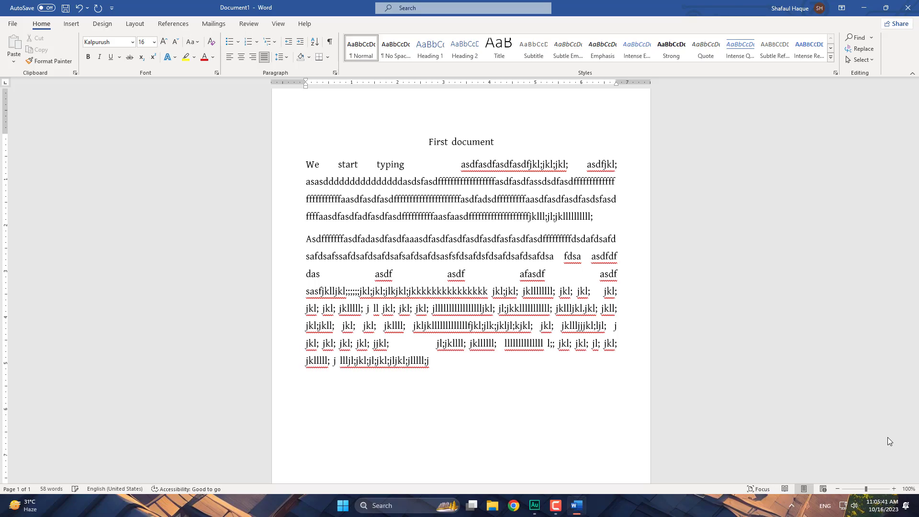
pyautogui.write(' jljkllll; jkl; jkl;;;;;;;;')
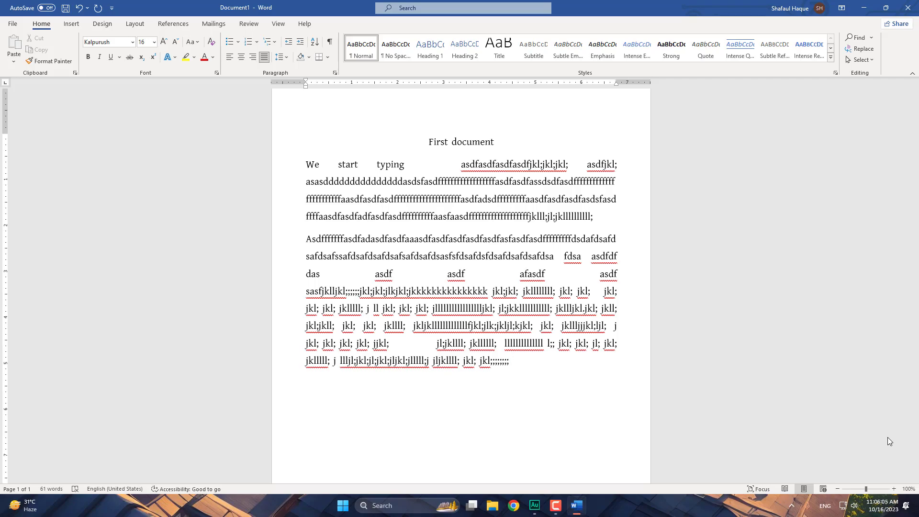
# - Type more jkl; strings, then begin the asdf drill with "asssssssf"
pyautogui.write('jklllll;')
pyautogui.write(' jkl; jk')
pyautogui.write('llll; jkl; jkl;l')
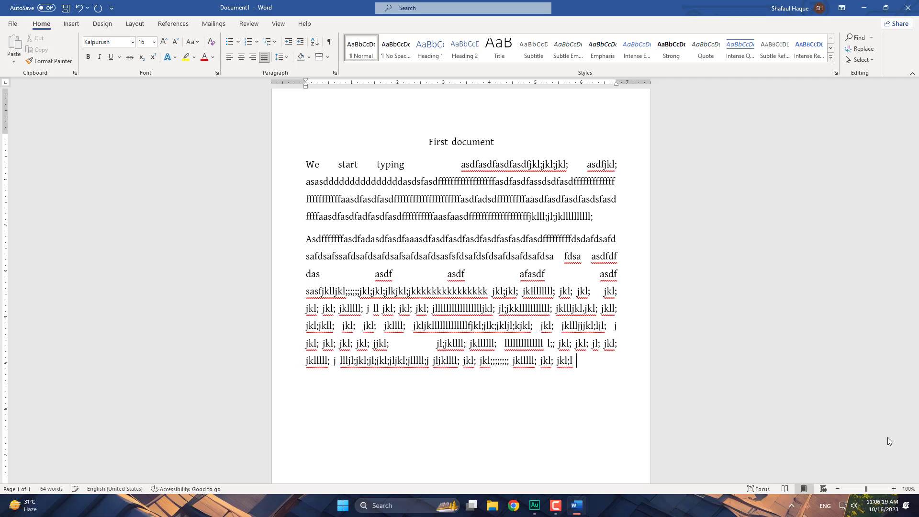
pyautogui.write(' jklllllll; jl; j')
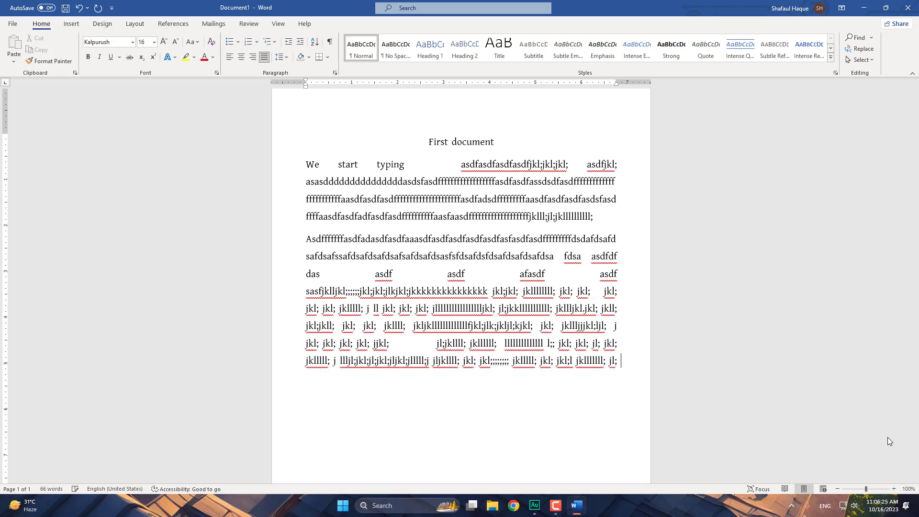
pyautogui.write('kljkllllllllll j l')
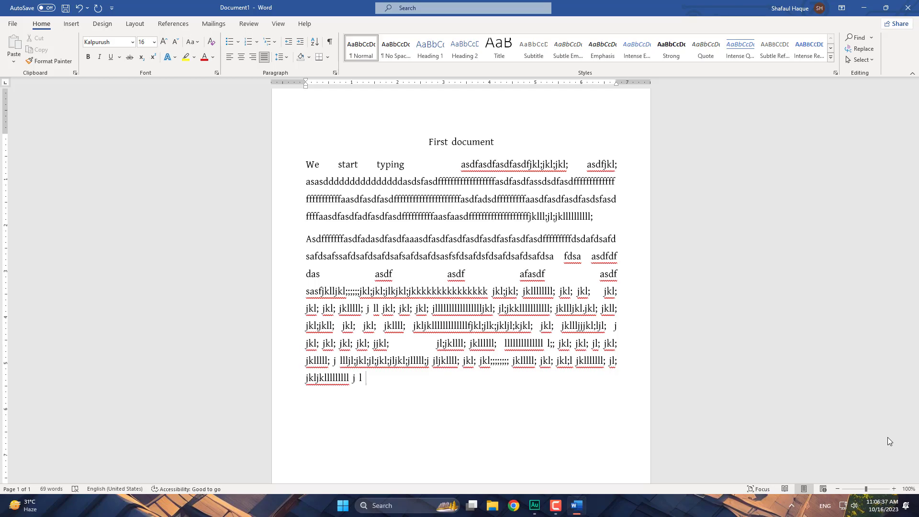
pyautogui.write('jkl;j;jj;j')
pyautogui.write('asssssssf')
# - Add two lines of "asdf" practice words, followed by a series of "fdsa" words
pyautogui.write('asdf asd')
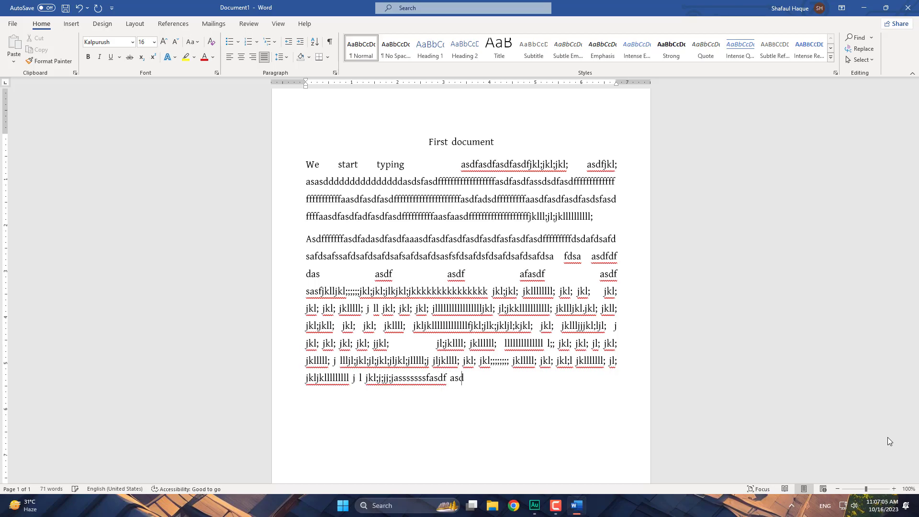
pyautogui.write('f asdf asdf asdf ')
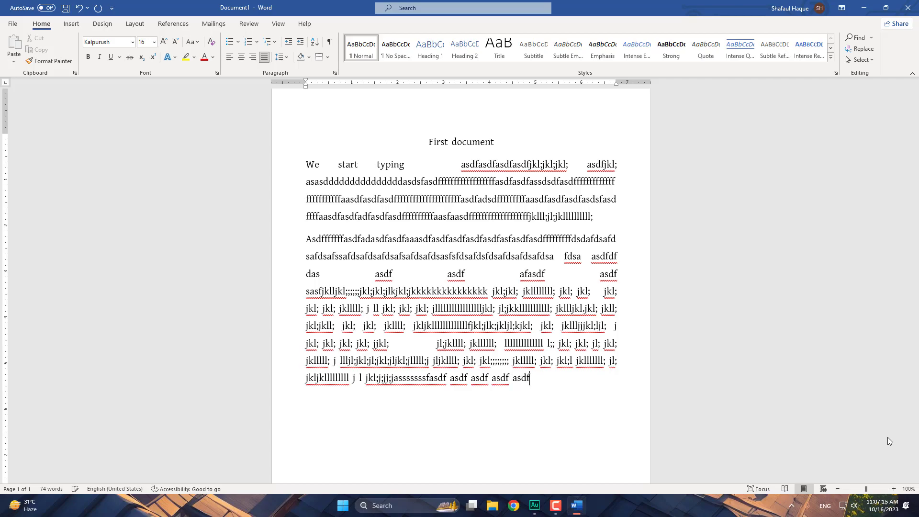
pyautogui.write('a')
pyautogui.write('sdf a')
pyautogui.write('sdf ')
pyautogui.write('aaaaaaaaaaad')
pyautogui.write('asdf')
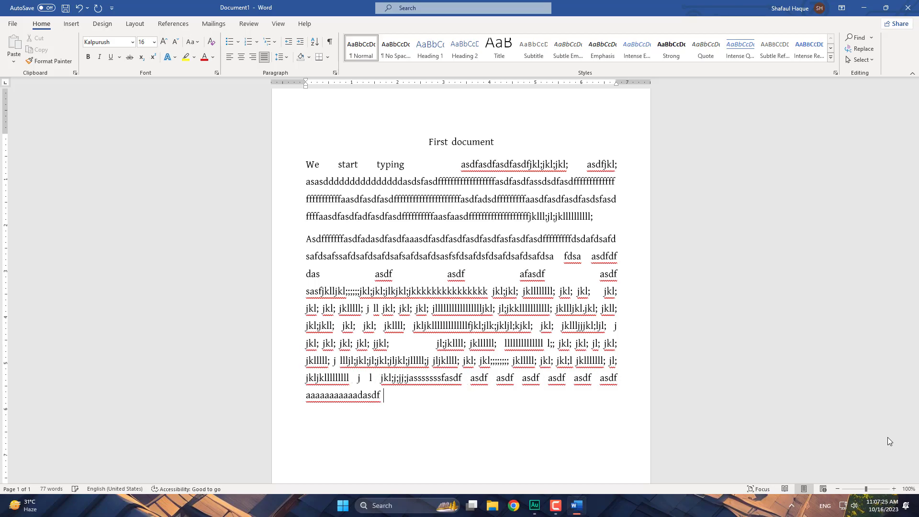
pyautogui.write(' asdf asdf    asdf asdf a')
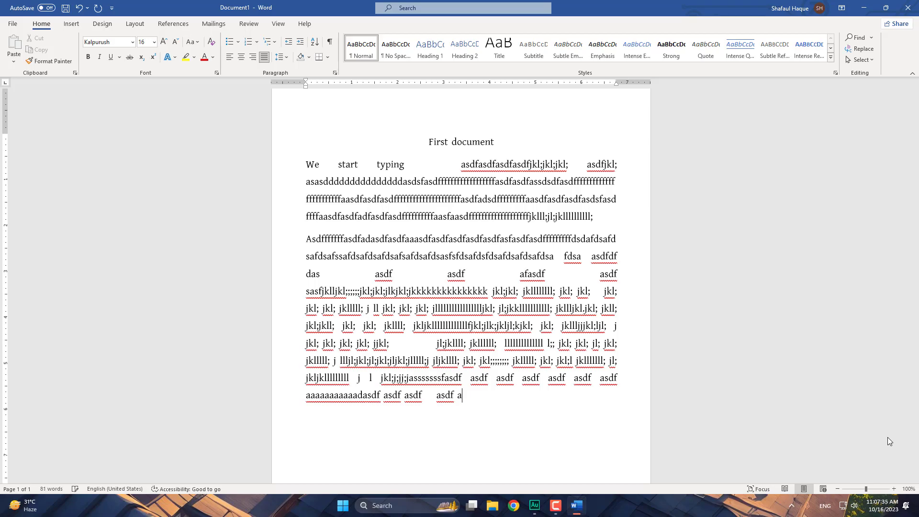
pyautogui.write('sdf asd f asdf ')
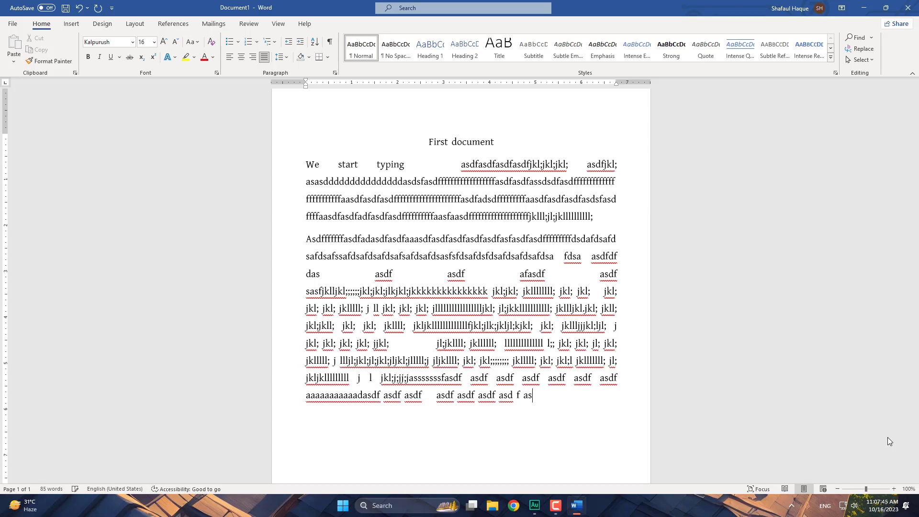
pyautogui.write('asdf asfdf a')
pyautogui.write('s')
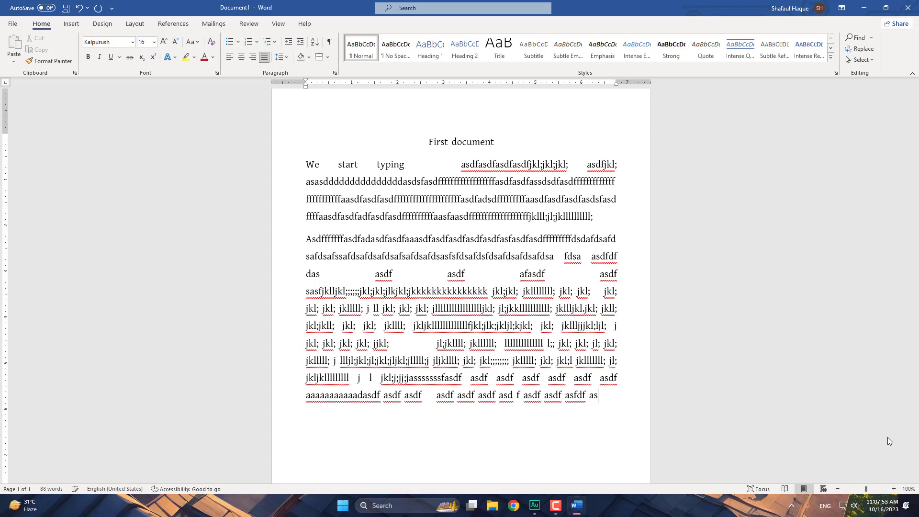
pyautogui.write('df a')
pyautogui.write('sd')
pyautogui.write('f as')
pyautogui.write('df a')
pyautogui.write('sdf ')
pyautogui.write('adf ')
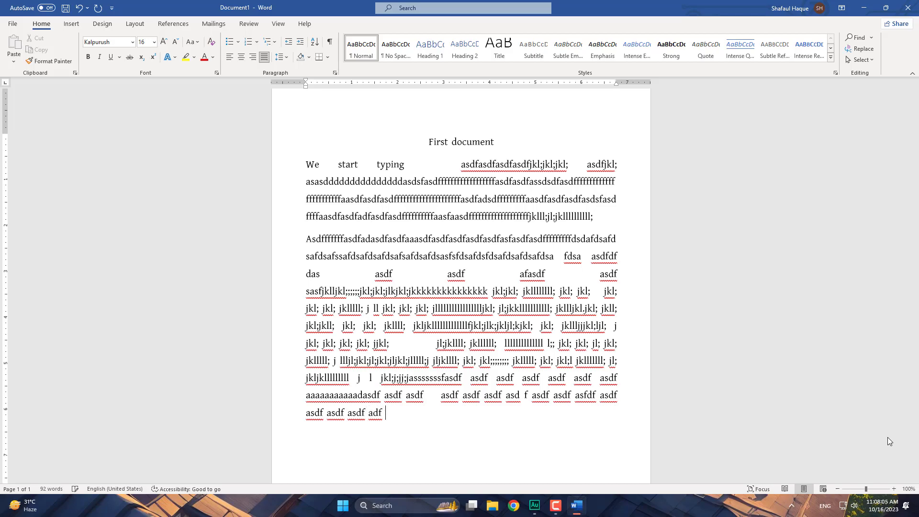
pyautogui.write('asdf assdf asdf asd ')
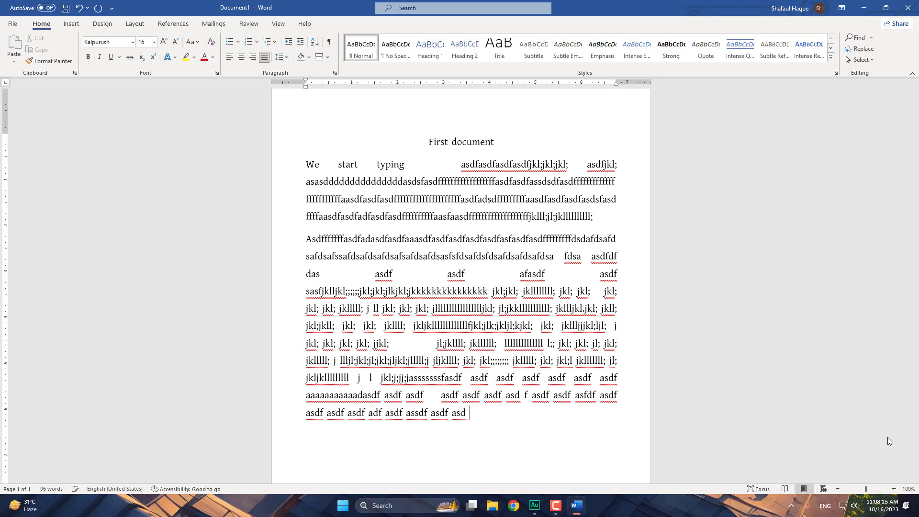
pyautogui.write('f asdf asdf asd')
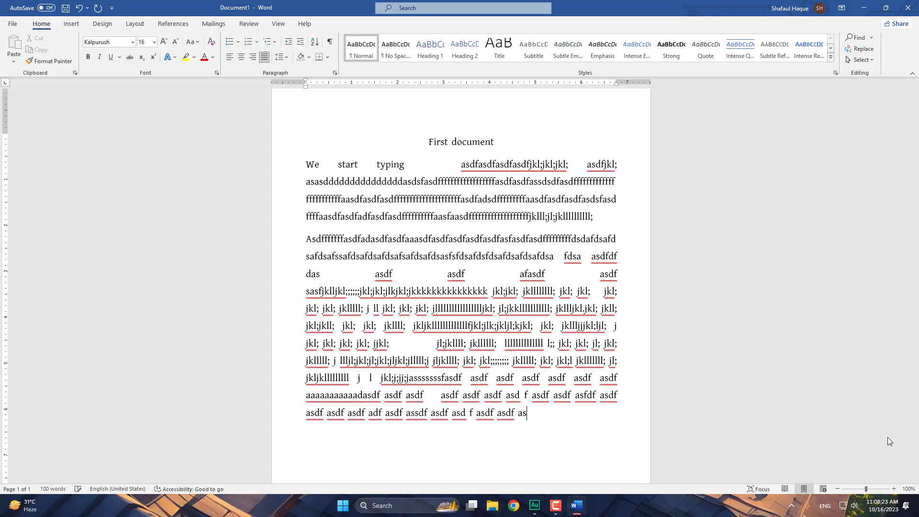
pyautogui.write('f asdf asdf')
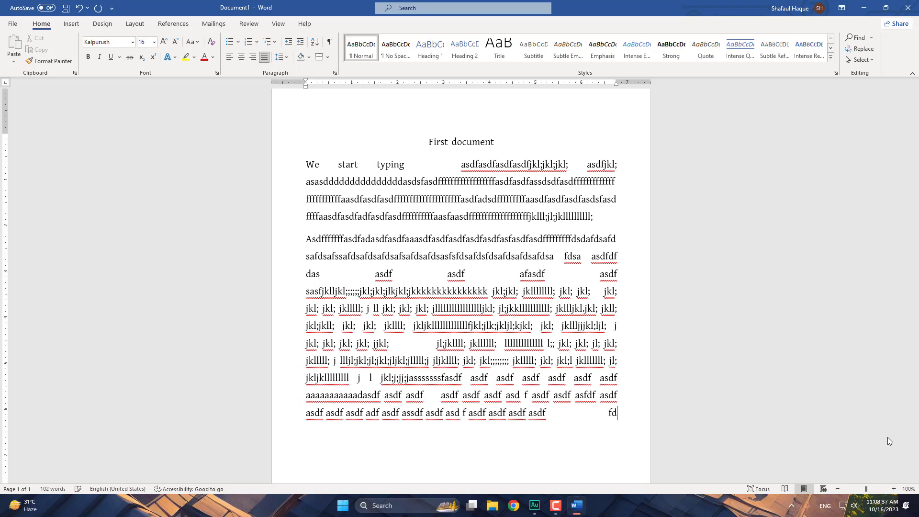
pyautogui.write('fdsa')
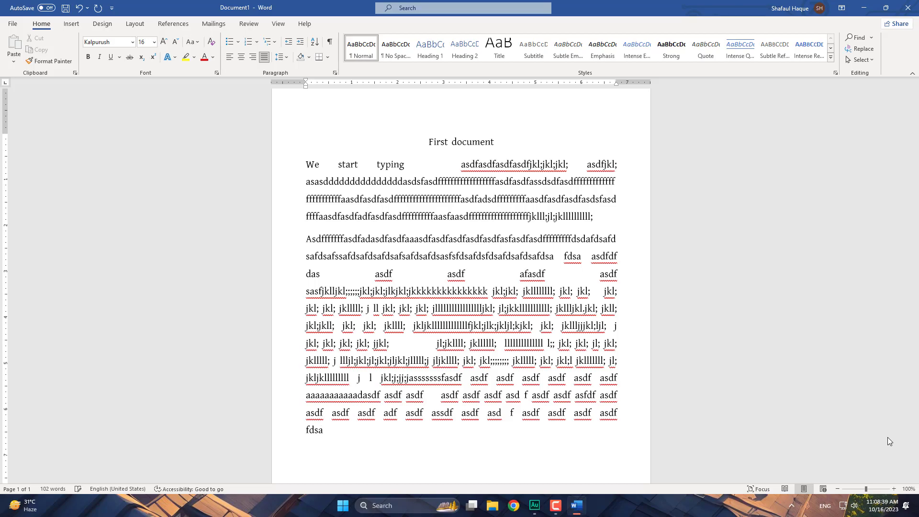
pyautogui.write(' fdsafdssa fds')
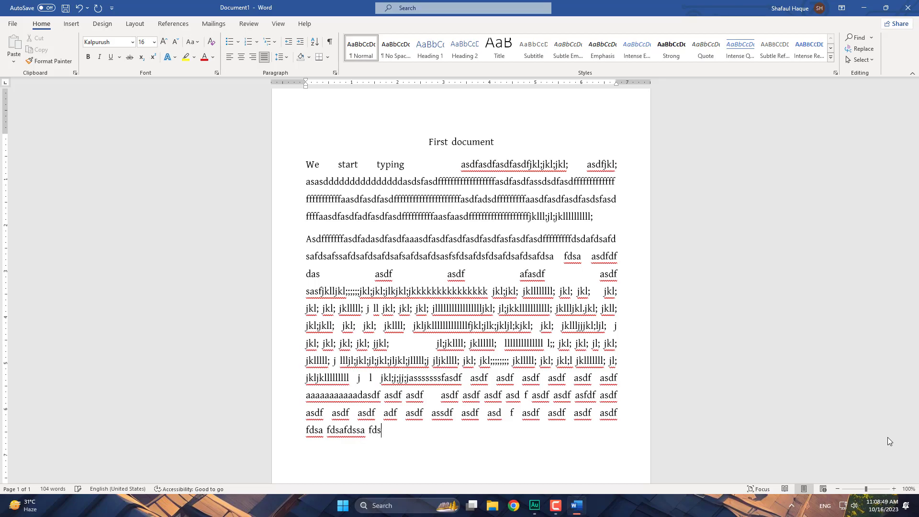
pyautogui.write('a fdsa fdsssssssssssss')
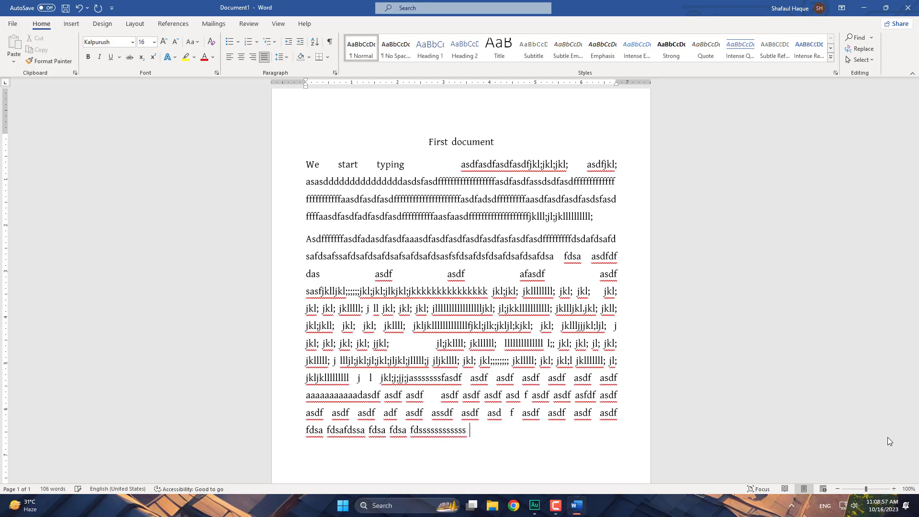
pyautogui.write(' fdsa fdsa')
# - Type a full line of "fdsa" drill words, including "fddddddddddddddddd", at the paragraph's end
pyautogui.write('fdsa f')
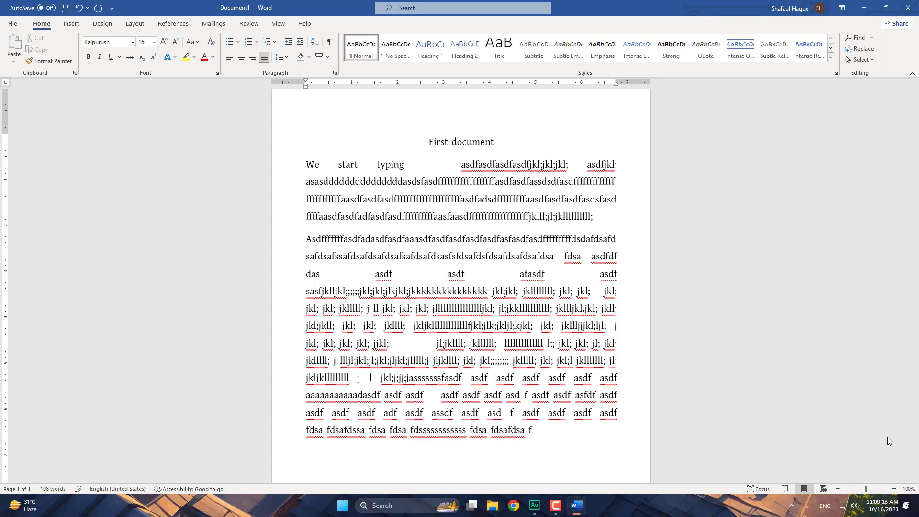
pyautogui.write('dsafdsa fdsa fd')
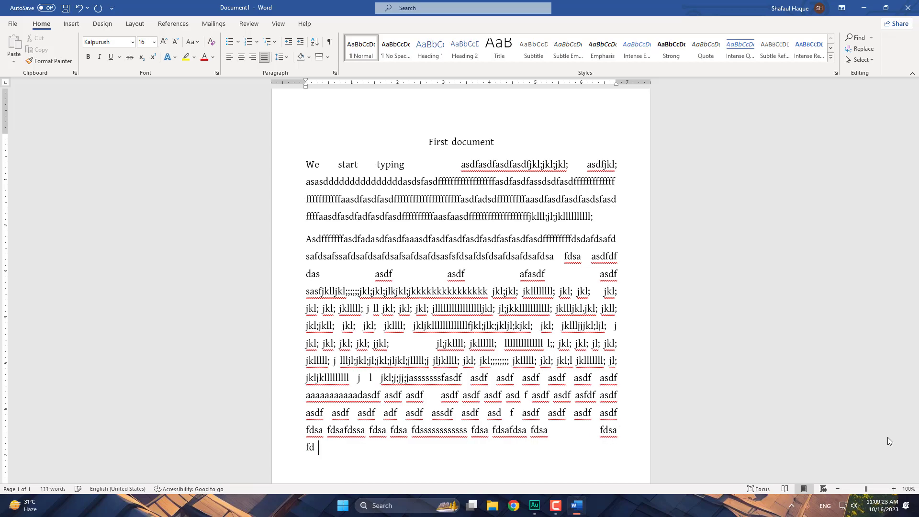
pyautogui.write('sa fd')
pyautogui.write('sa')
pyautogui.write(' fd')
pyautogui.write('sa fdssssa')
pyautogui.write(' f')
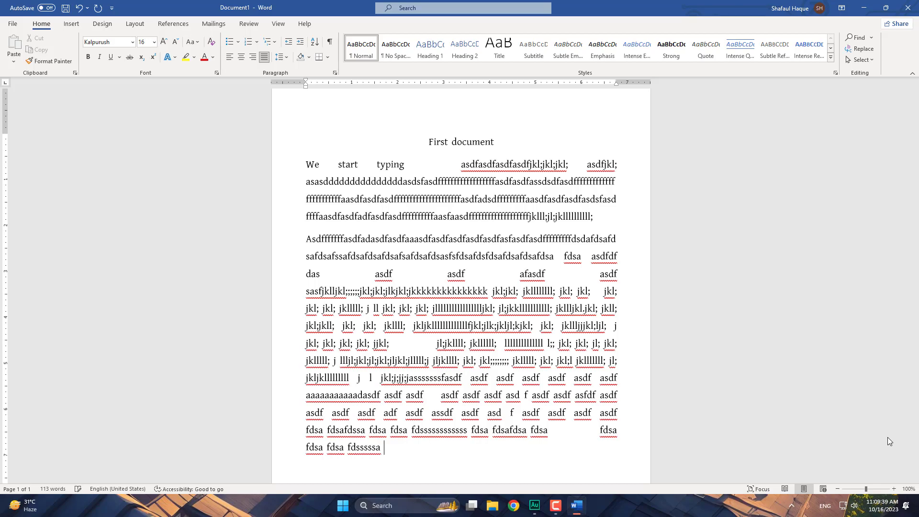
pyautogui.write('dsa fdsafds')
pyautogui.write('a fdsafdsa fddddddddddddddddd')
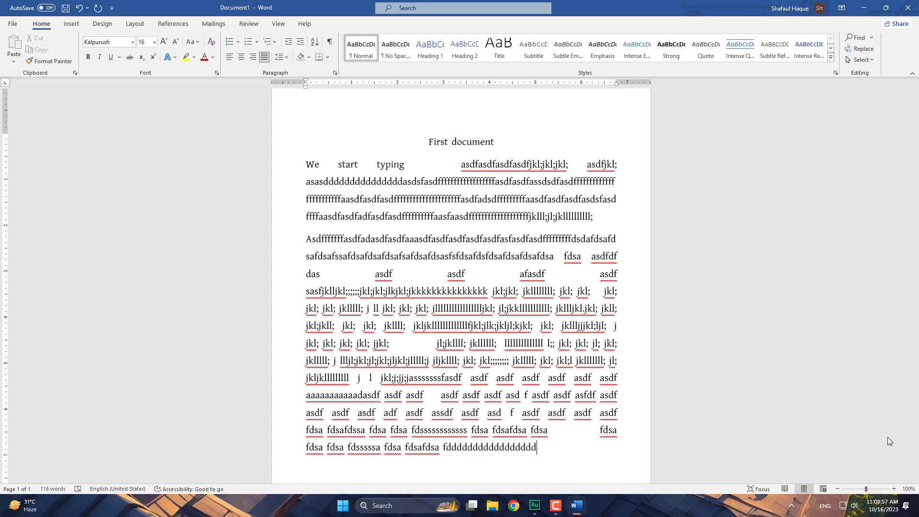
pyautogui.write(' fdsa fds')
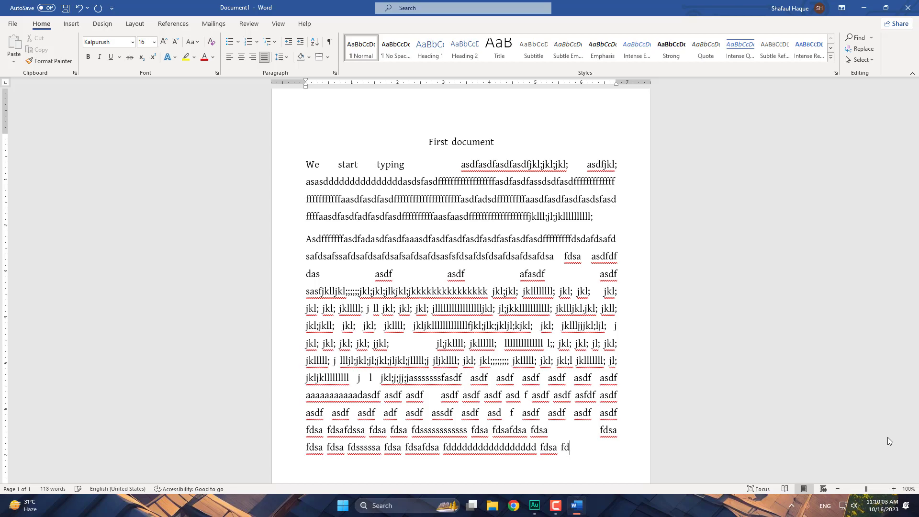
pyautogui.write('a fdsa fdsa fd')
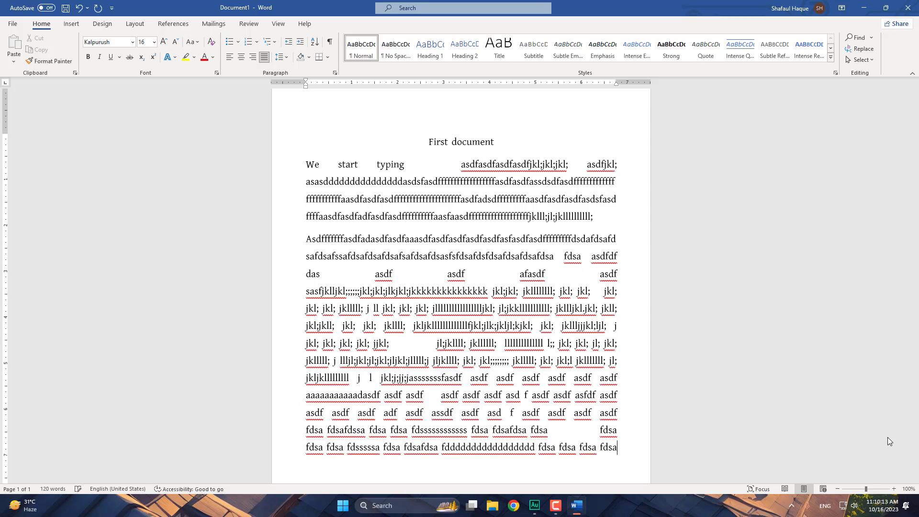
pyautogui.write('sa')
# - Follow the fdsa words with a line of "jkl;" drill words, ending "jkl; jl"
pyautogui.write('jkl; jkll; lj')
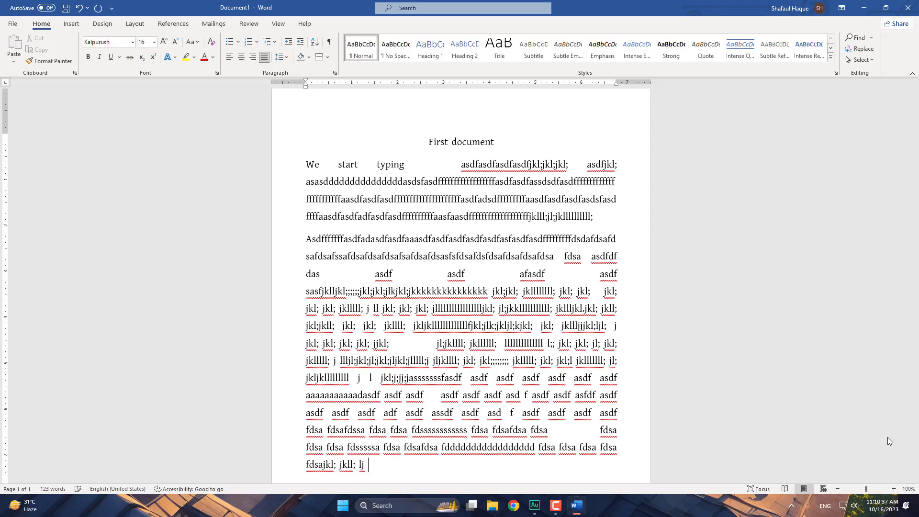
pyautogui.write(' jkl;jljkllllllllllllll; jkll')
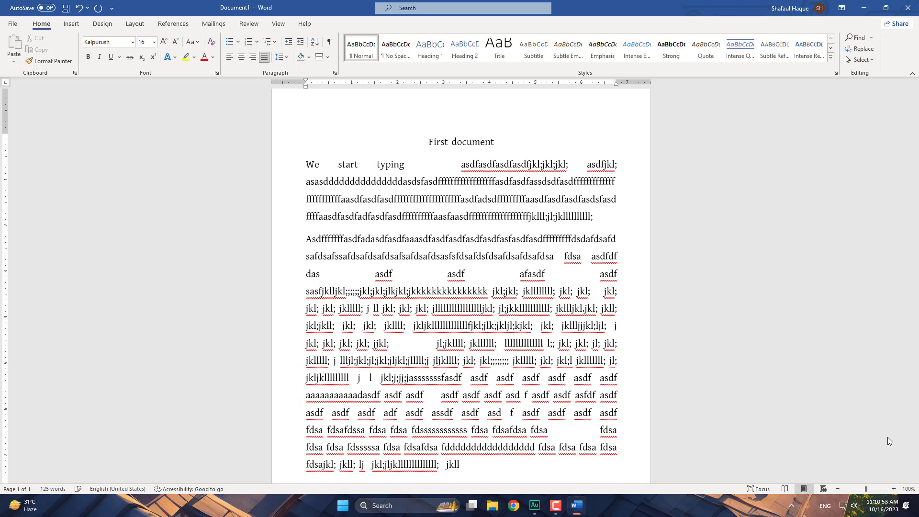
pyautogui.write('; jkl;;;;;; jkl; jl jkl; jlllllllllllll jkl; jl;')
pyautogui.write('jkll; j')
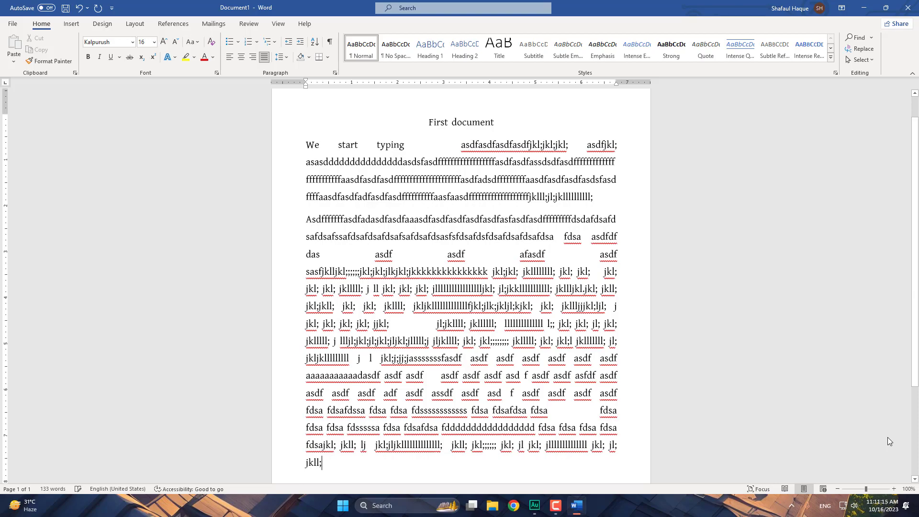
pyautogui.write('k')
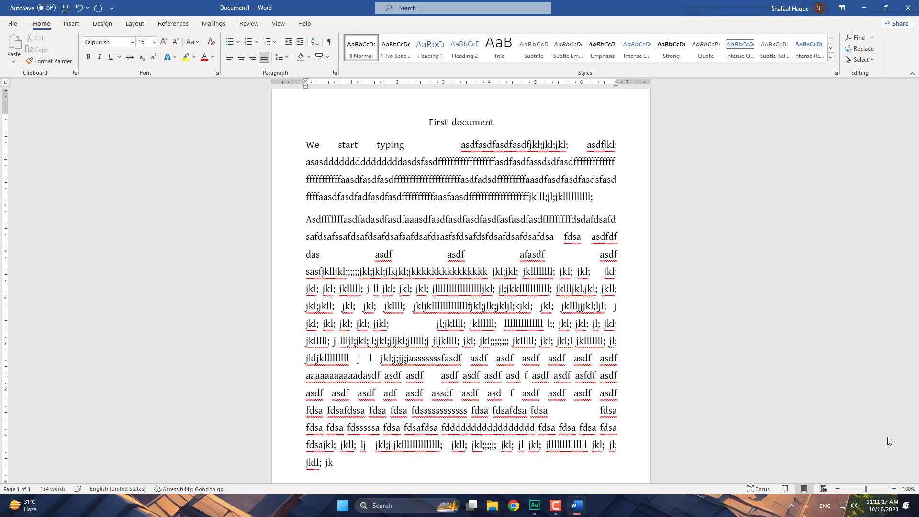
pyautogui.write('l; jl jkl; jl')
# - Fill out the last line with jkl; strings starting "jkjjkjl;" and ending "jl;; j"
pyautogui.write('jkjjkjl;')
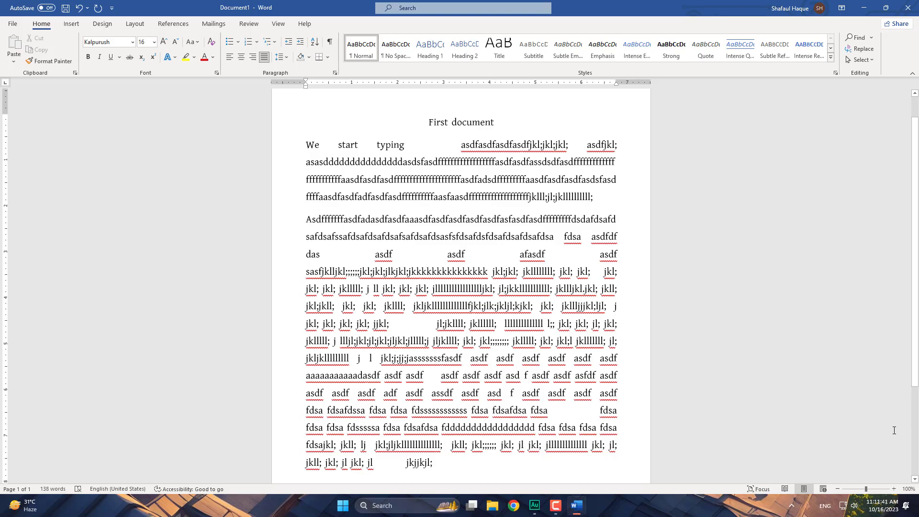
pyautogui.write('jkjl')
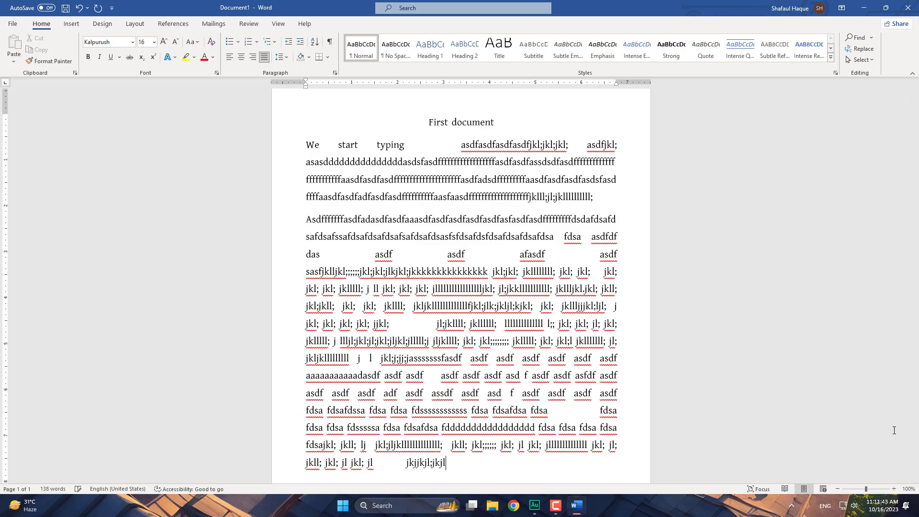
pyautogui.write(';jjkl; jkj;j j')
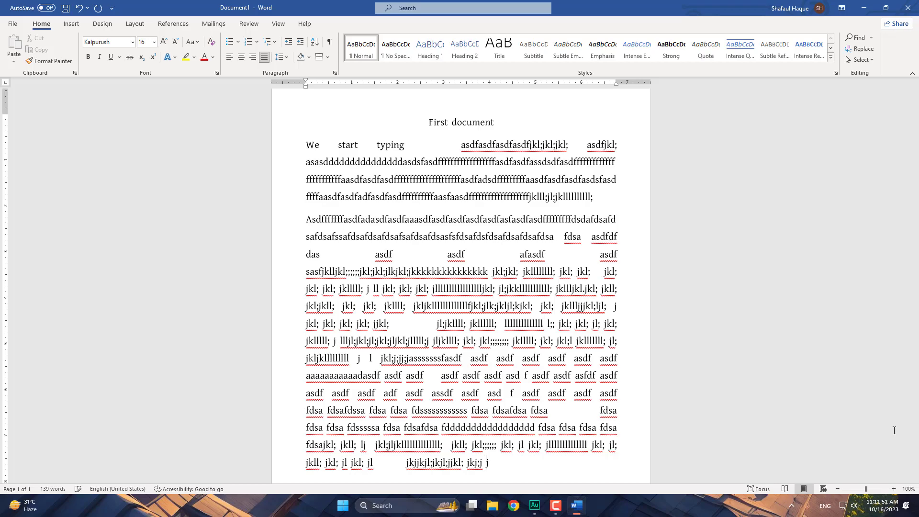
pyautogui.write('kl')
pyautogui.write('; ')
pyautogui.write('jj')
pyautogui.write('jkl; jk')
pyautogui.write('l; j')
pyautogui.write('kl; jk')
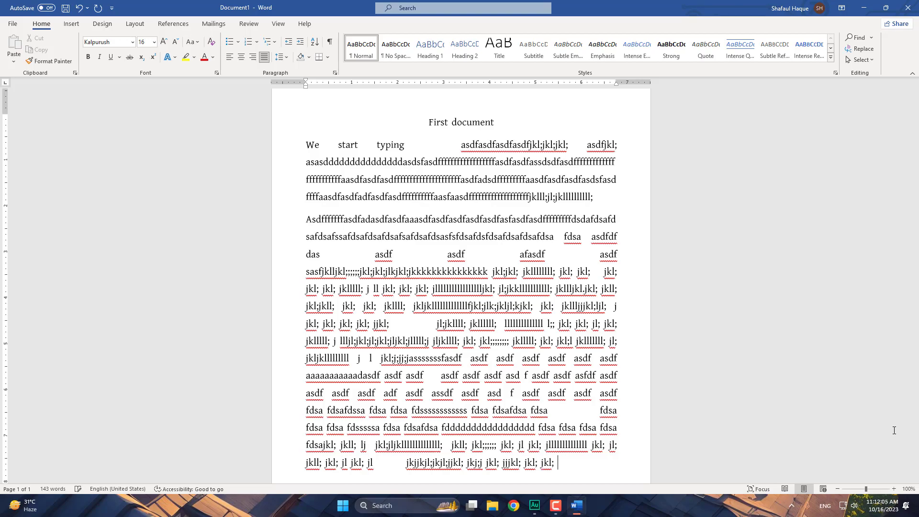
pyautogui.write('l; jl;; j')
# - Type several more lines of jkl; drill strings in Kalpurush 16 pt, ending "jkll; l"
pyautogui.write('jkl;l jjk')
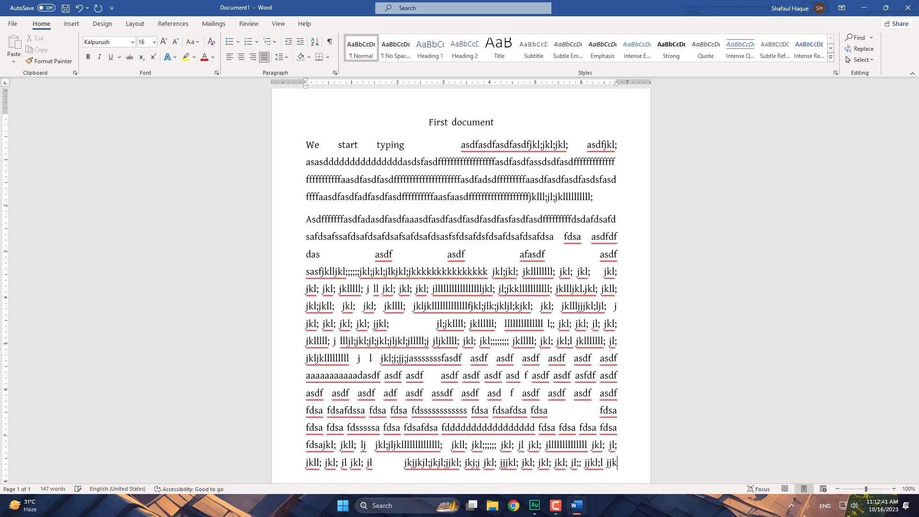
pyautogui.write('ll')
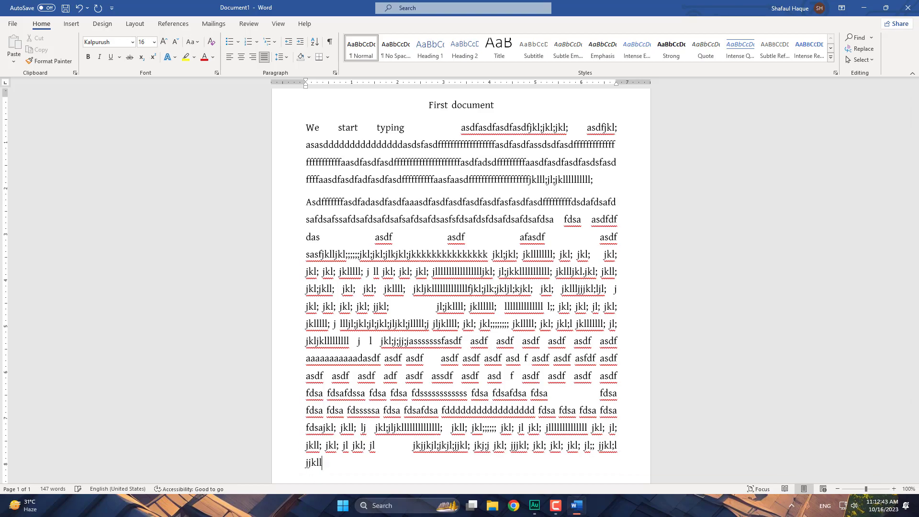
pyautogui.write(' jkl;;; jkl;;;;;;;;;;;;;;;;;;;;;;;;;')
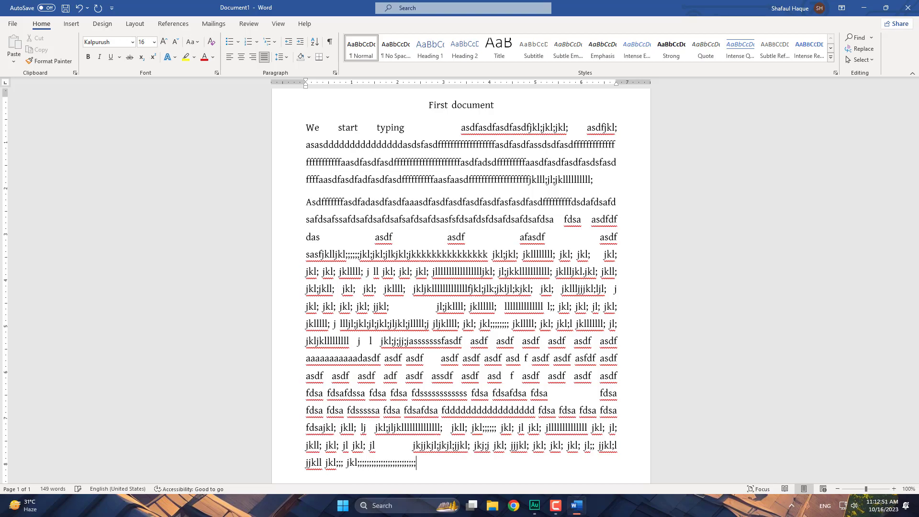
pyautogui.write(' j')
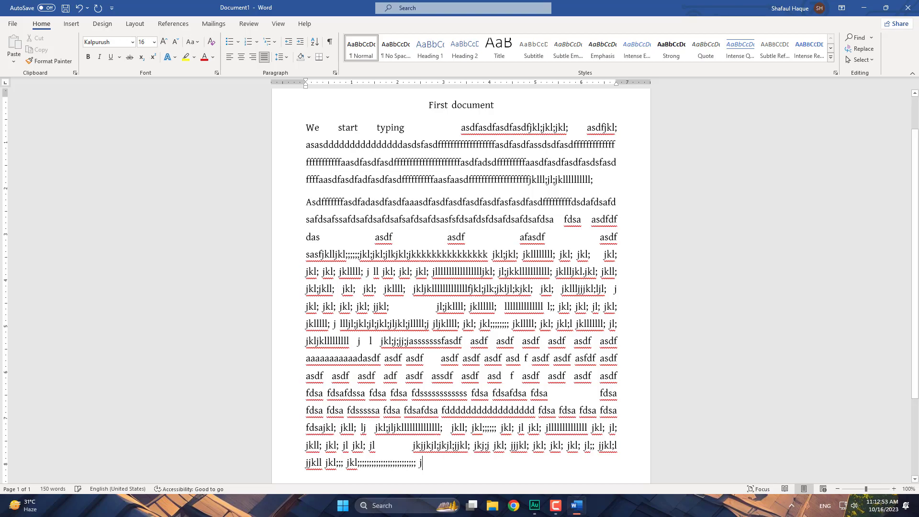
pyautogui.write('l; jkl; jl jkl;')
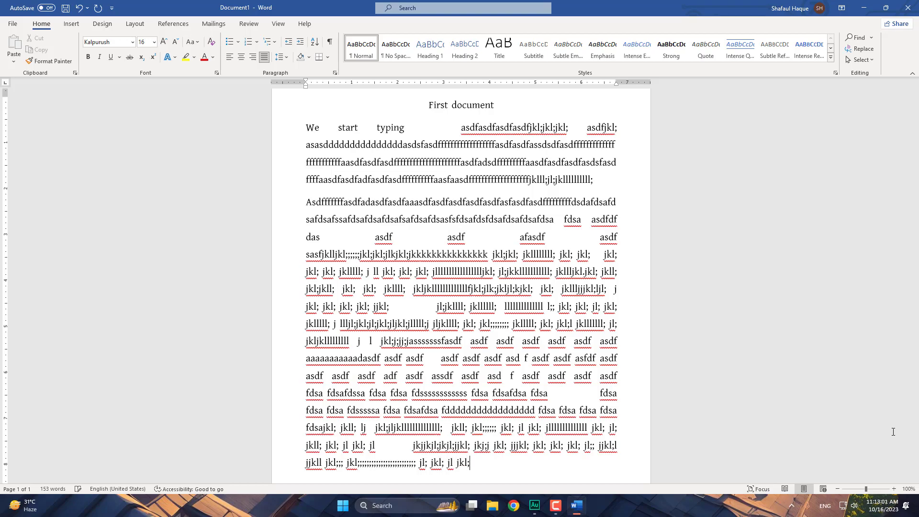
pyautogui.write(' jkl; jkll; jll                                 jkll')
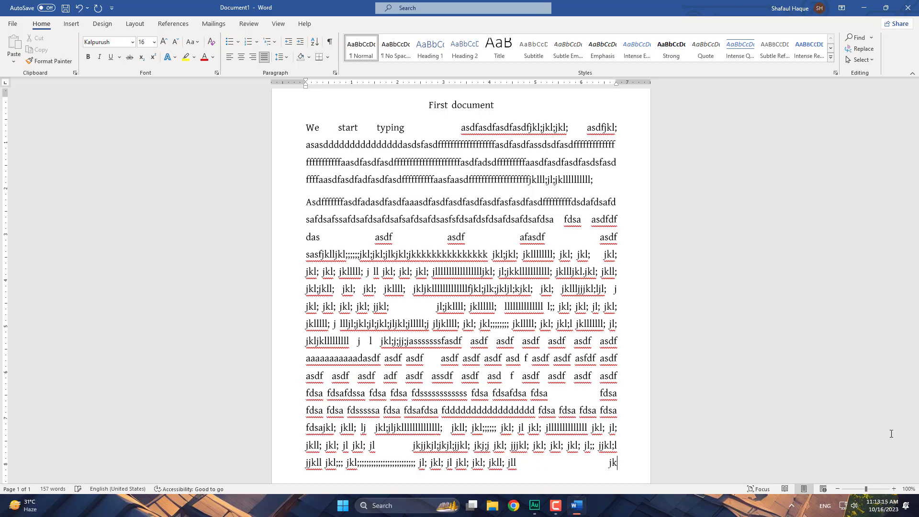
pyautogui.write('lllllllllll')
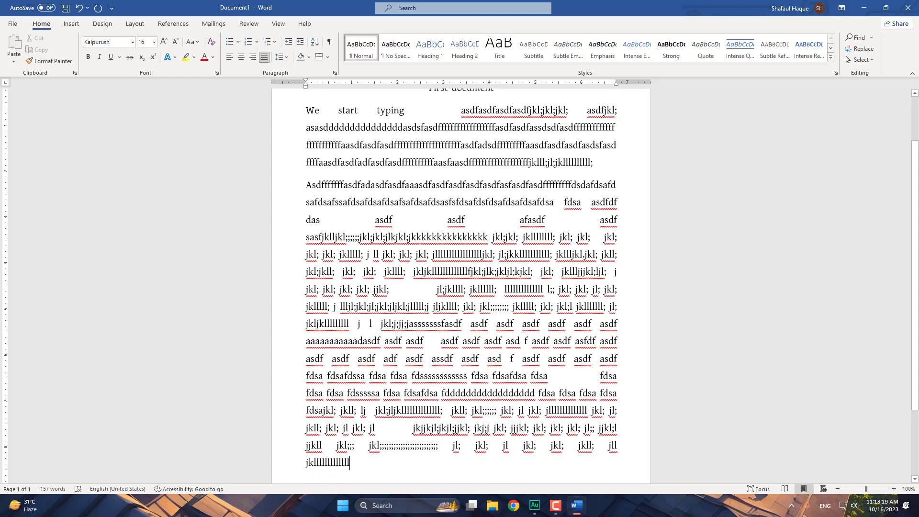
pyautogui.write(' jkl')
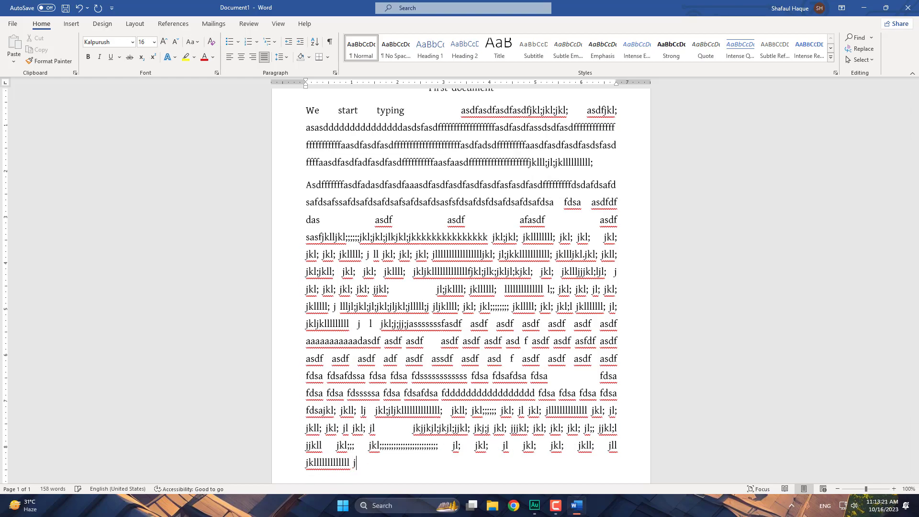
pyautogui.write('; jkkl; jj')
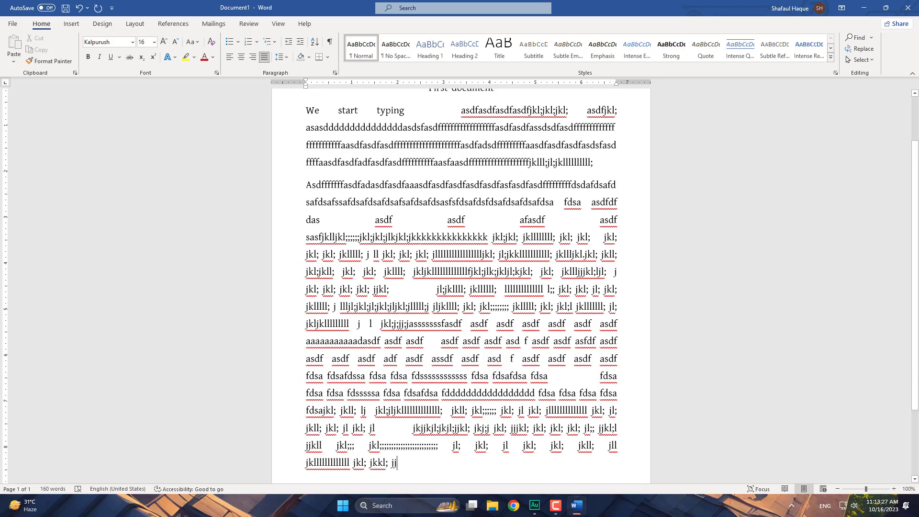
pyautogui.write('kl')
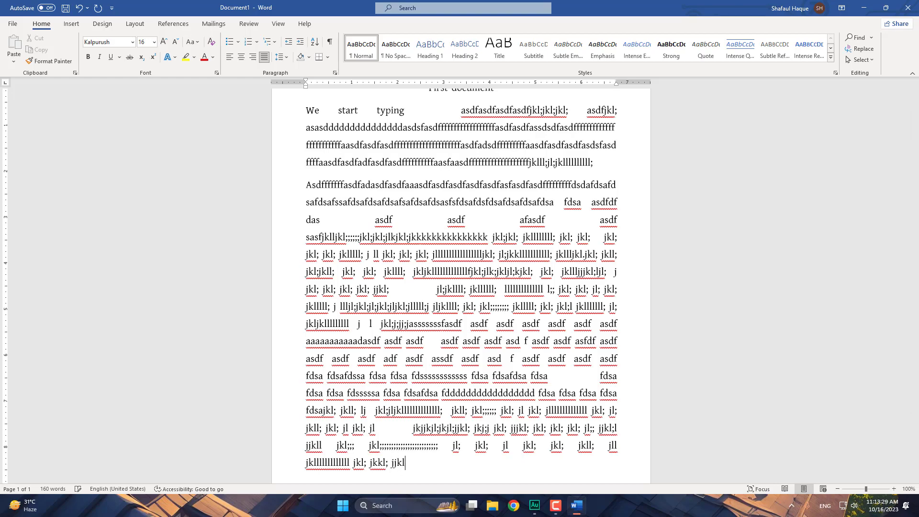
pyautogui.write(';;;;;;;;;;;;;;;;;;;;;;;;;;;;jkl;;;;;;;;;;;')
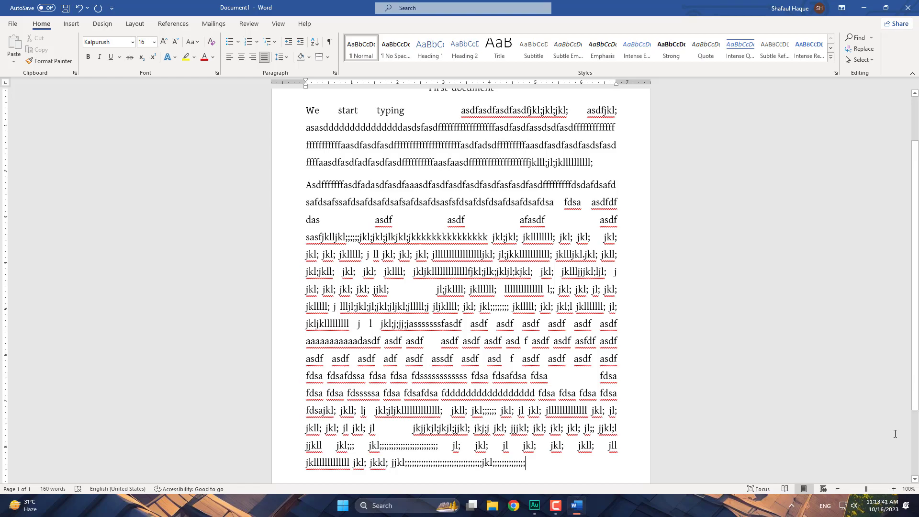
pyautogui.write('j')
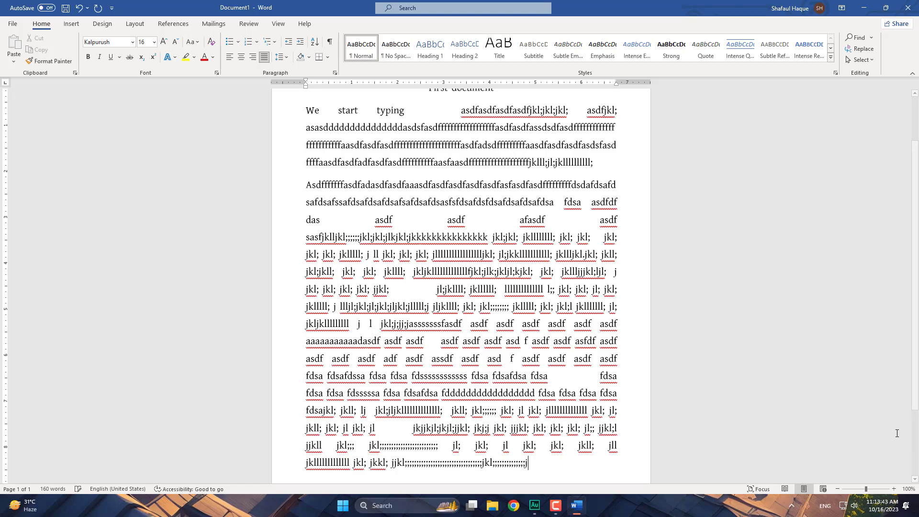
pyautogui.write('kjll;j')
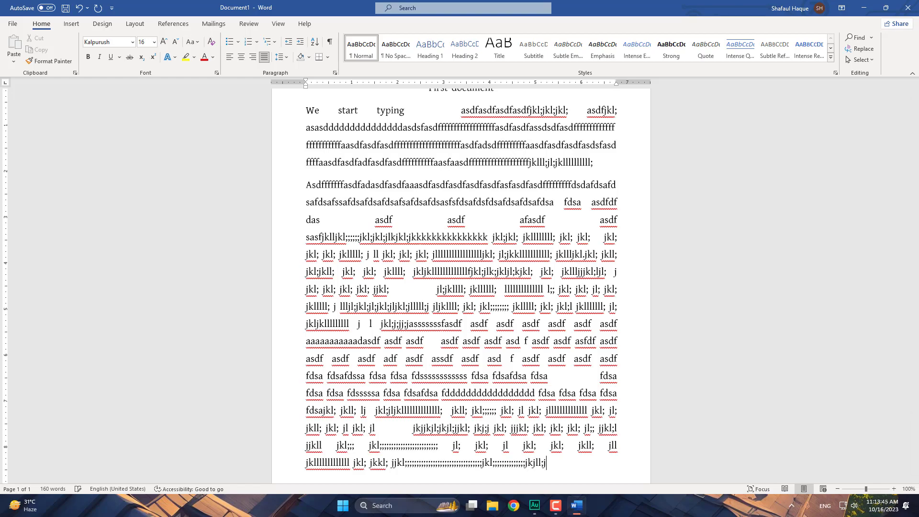
pyautogui.write(' jkl;l jkjl; jkl; ')
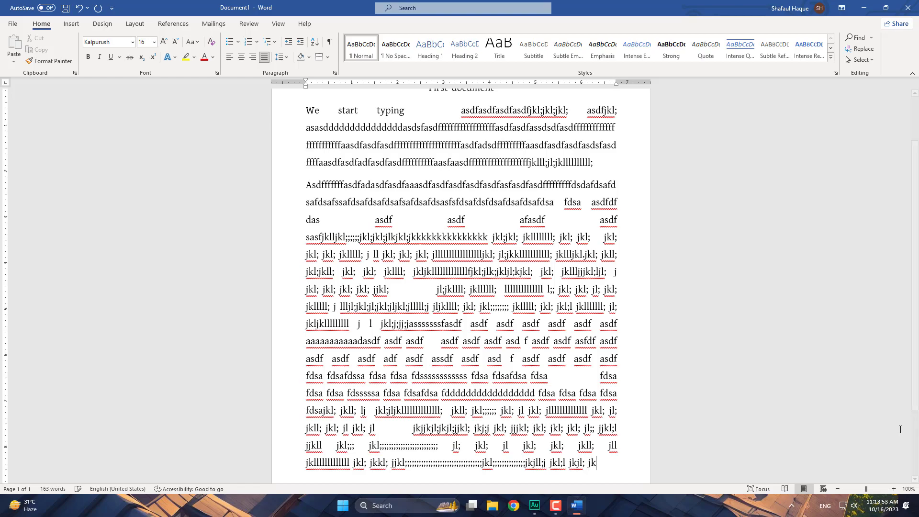
pyautogui.write('jl')
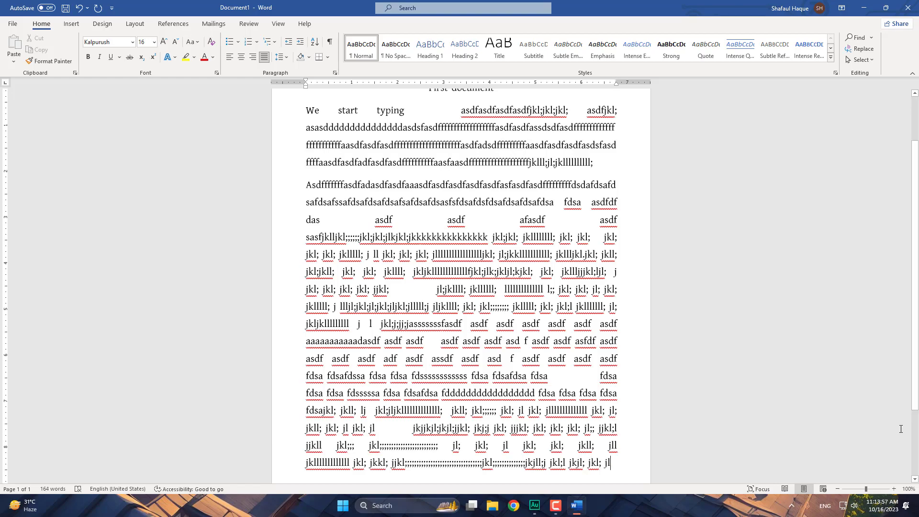
pyautogui.write(' jkj')
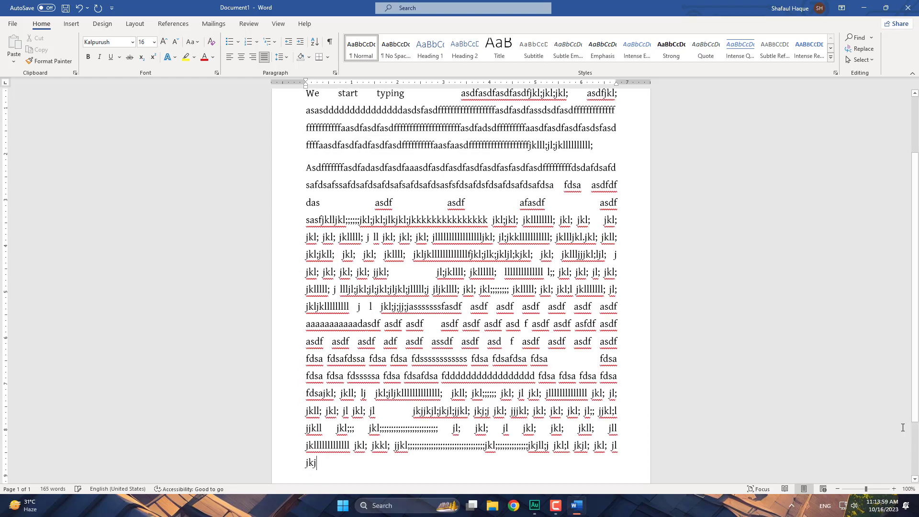
pyautogui.write('l; jkl; j')
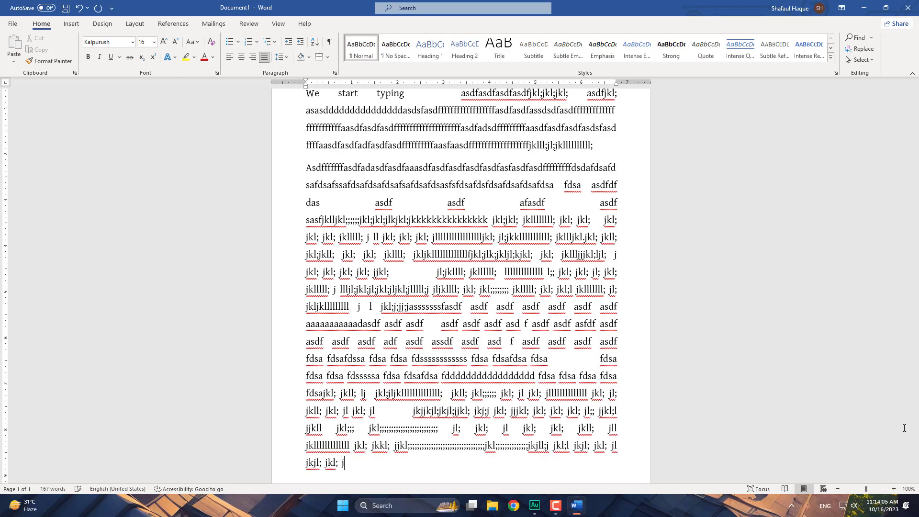
pyautogui.write('kl; jkl; jkl; jl')
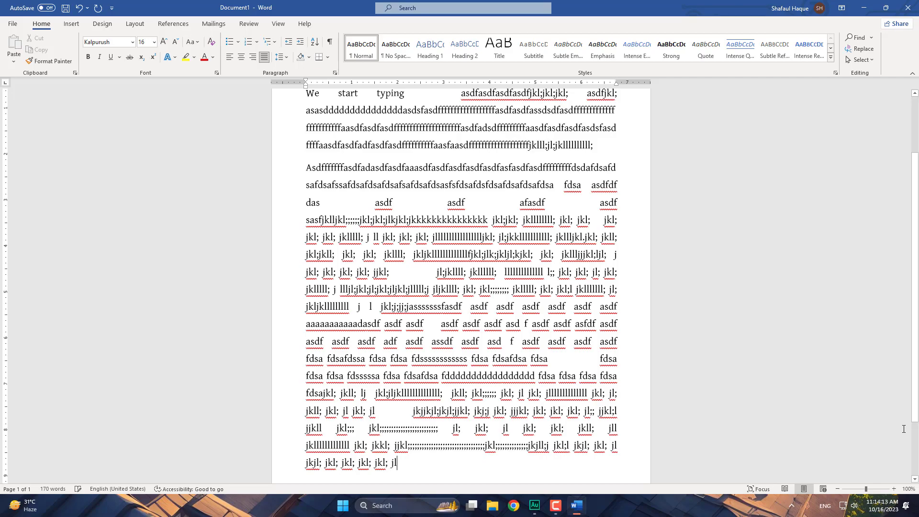
pyautogui.write(' jk')
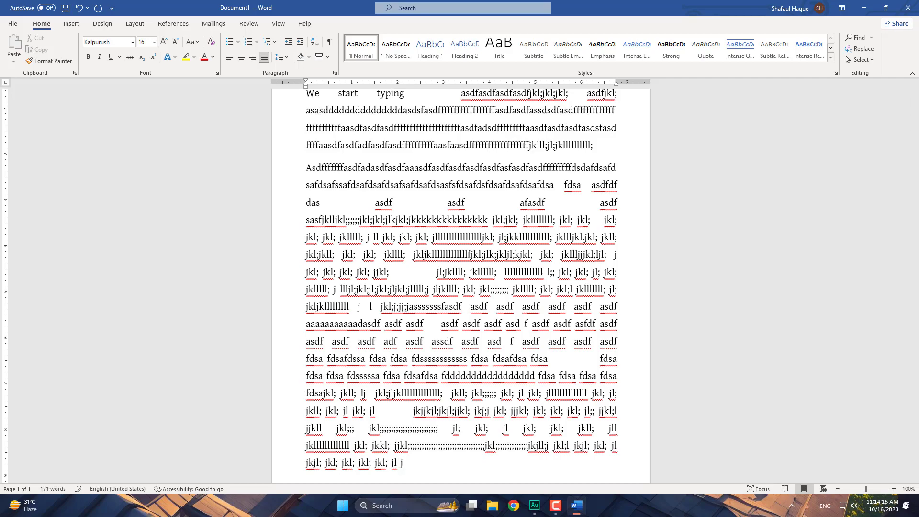
pyautogui.write('l; jl')
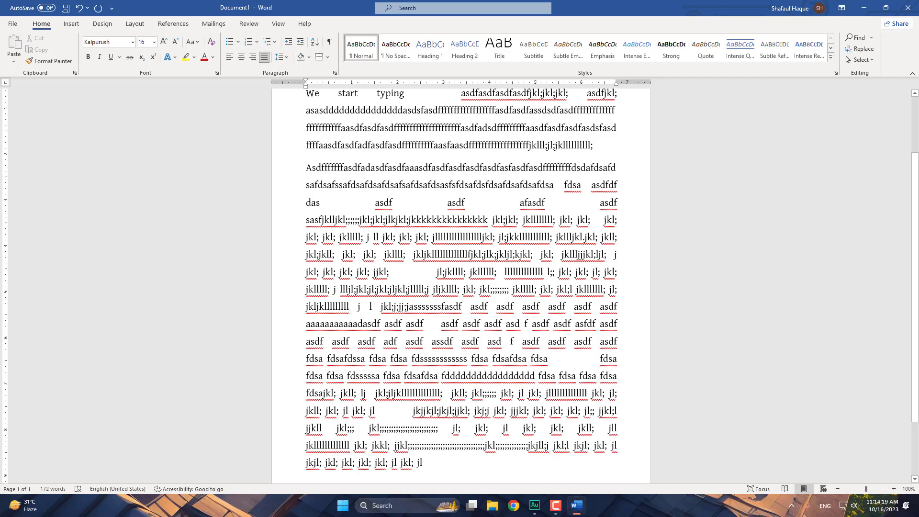
pyautogui.write(' jkl; jk')
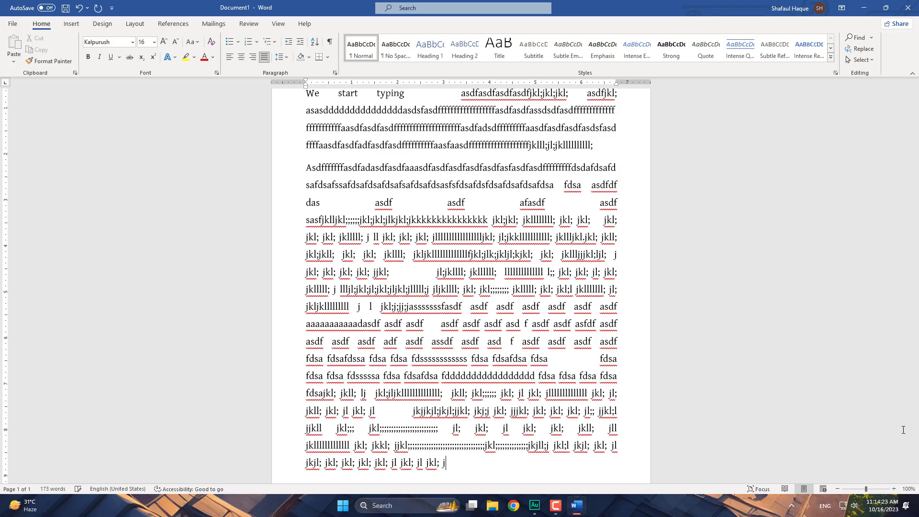
pyautogui.write('l; j')
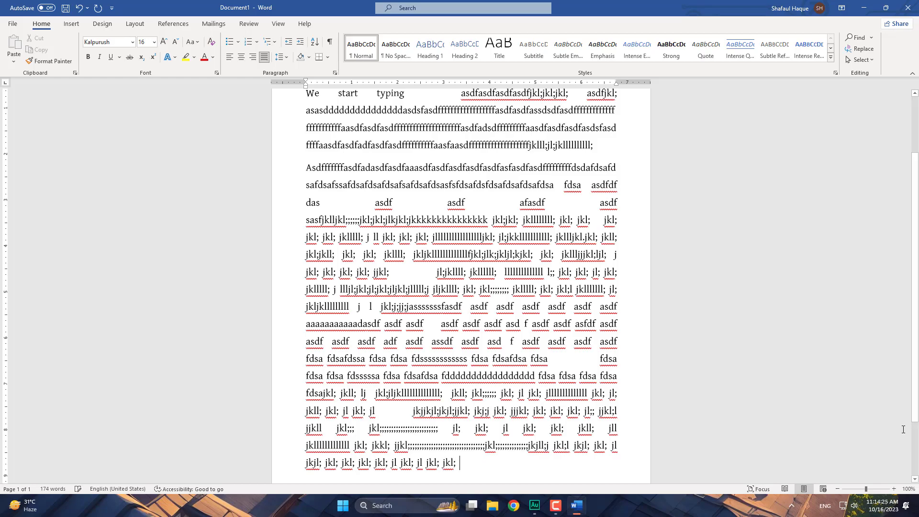
pyautogui.write('kl')
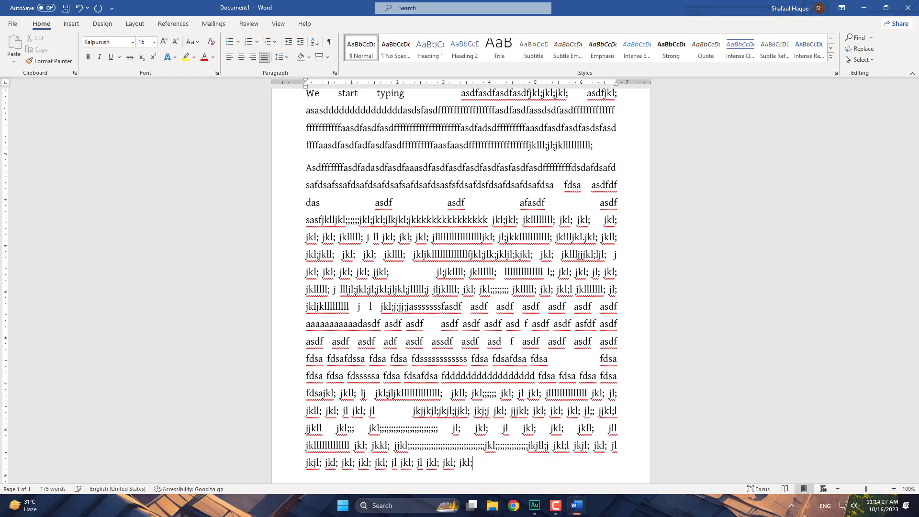
pyautogui.write('; jkl; jkl')
pyautogui.write('; j')
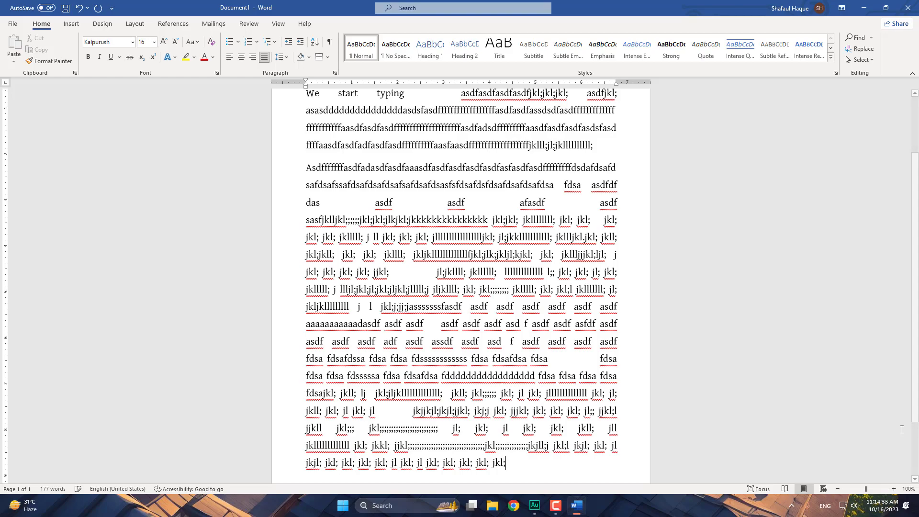
pyautogui.write('k')
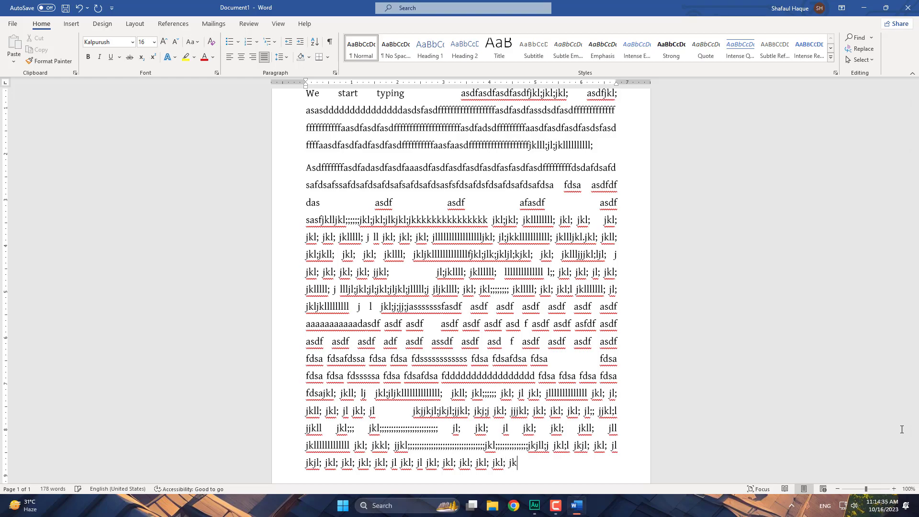
pyautogui.write('ll;l jkl; jkl; jkl; jkl; jk')
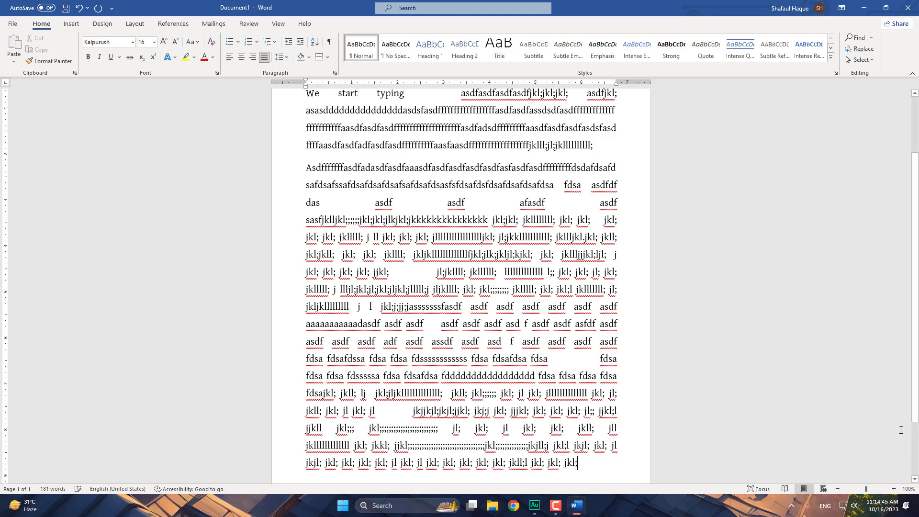
pyautogui.write('l; jklk;')
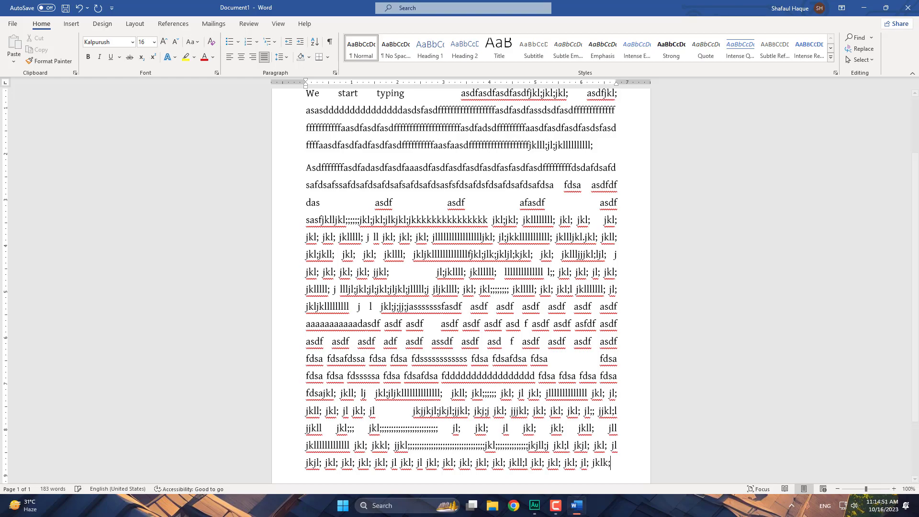
pyautogui.write(' jkl;')
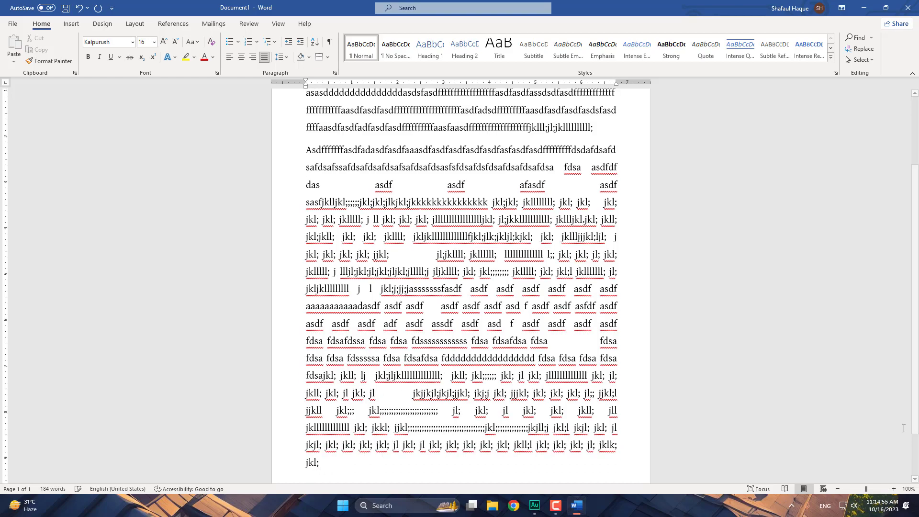
pyautogui.write('                       jk')
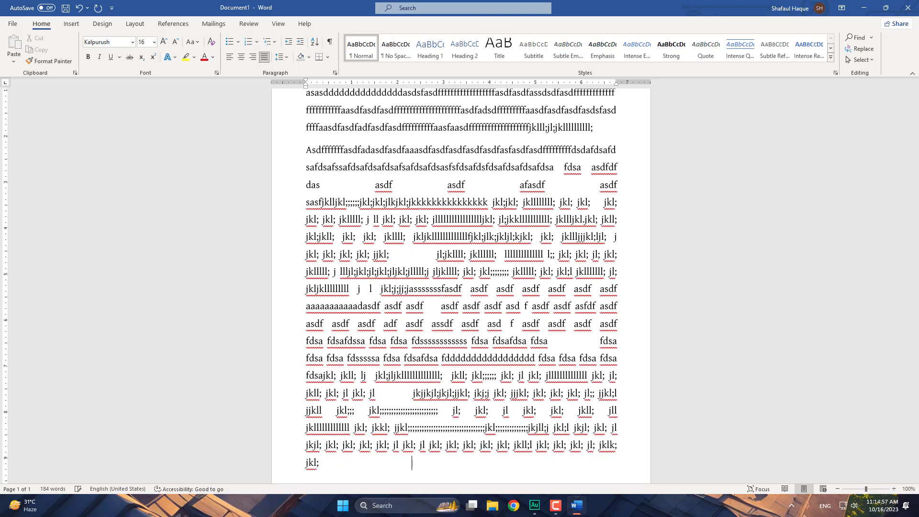
pyautogui.write('ll; l')
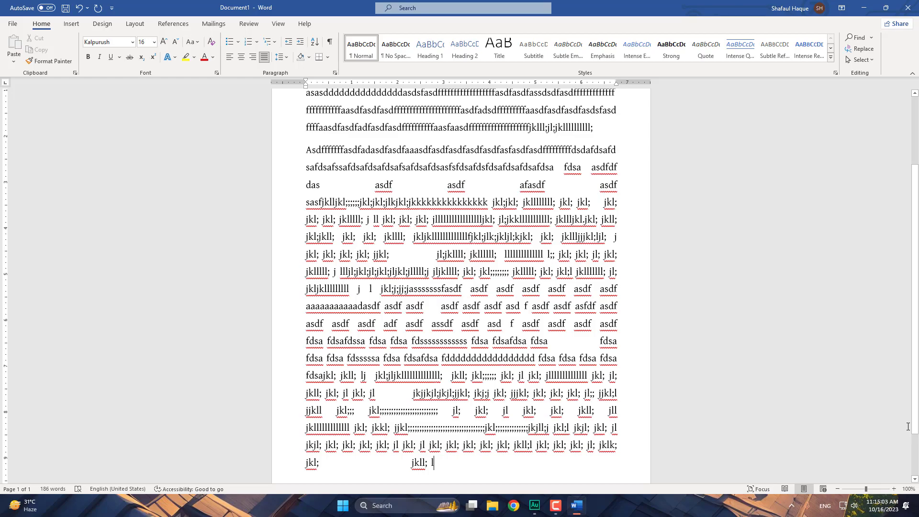
# - Add a long run of repeated "jkl;" strings, wrapping onto page 1's final line
pyautogui.write('jkl; ')
pyautogui.write('jkl;')
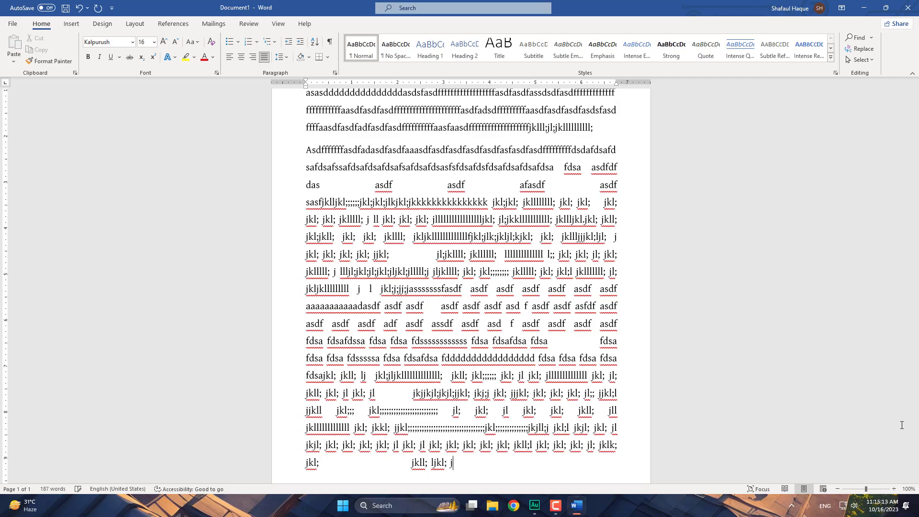
pyautogui.write('jkl;jkjkl;j j')
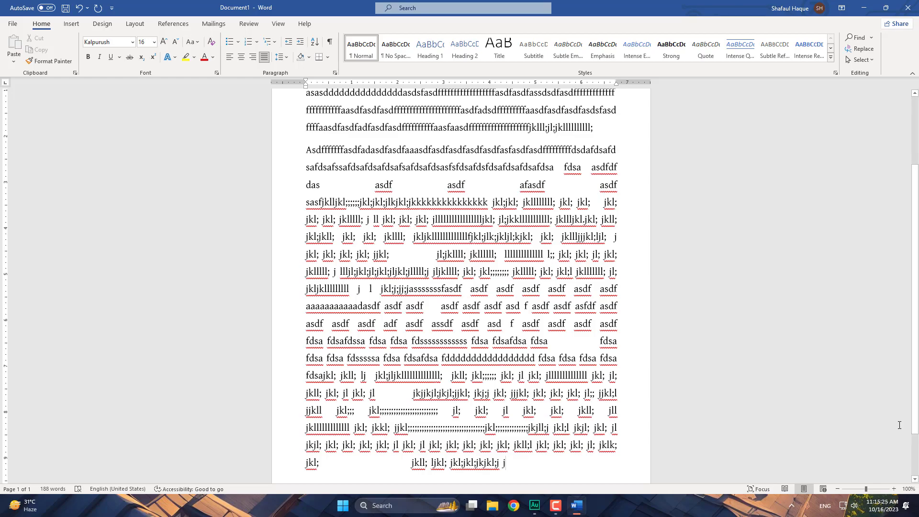
pyautogui.write('kl; jk')
pyautogui.write('l; j')
pyautogui.write('kl; jkl; jkl; j')
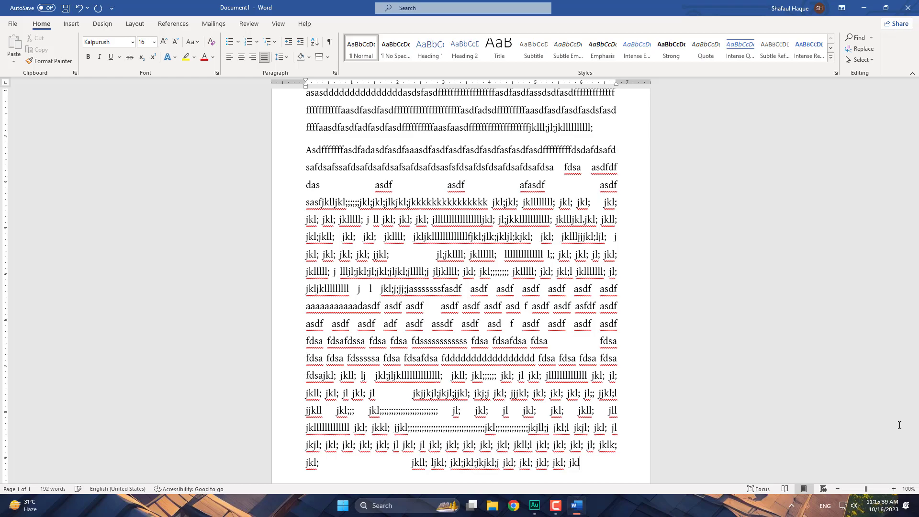
pyautogui.write('kl; jkl; jkl;')
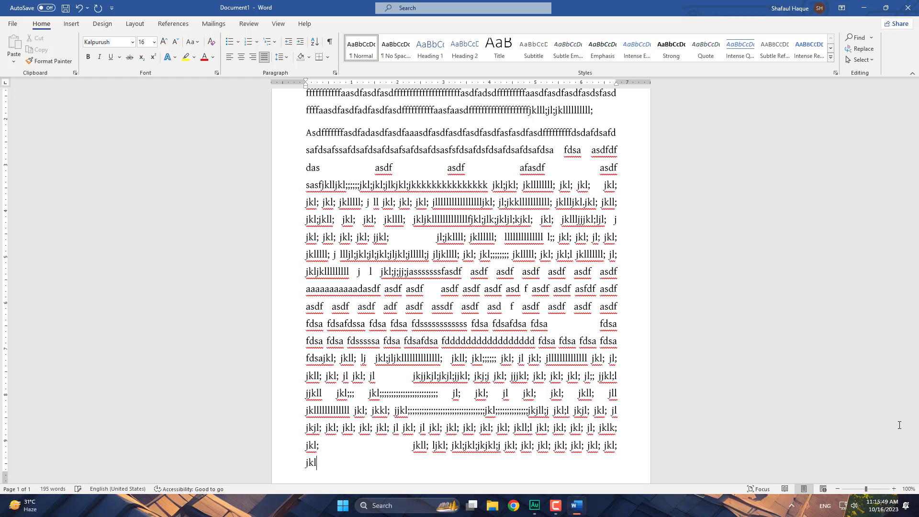
pyautogui.write(' jkl; jkl; jkl; jk')
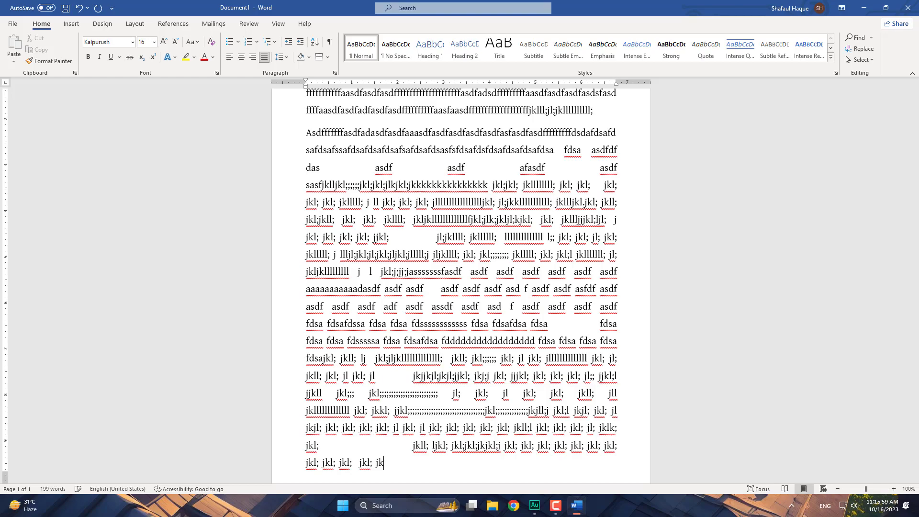
pyautogui.write('l; ljkl;')
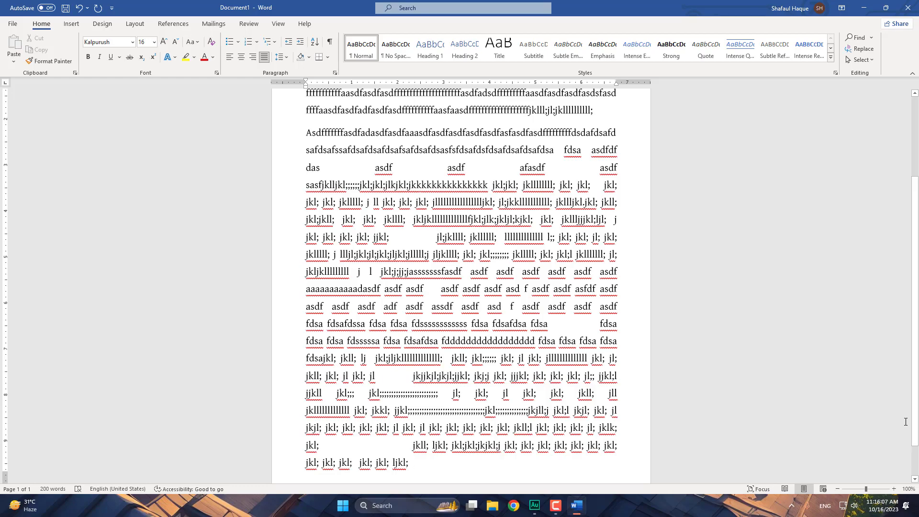
# - Type a run of 'jkl;' drill sequences to fill the last line of page 1
pyautogui.write('jkl;l  ')
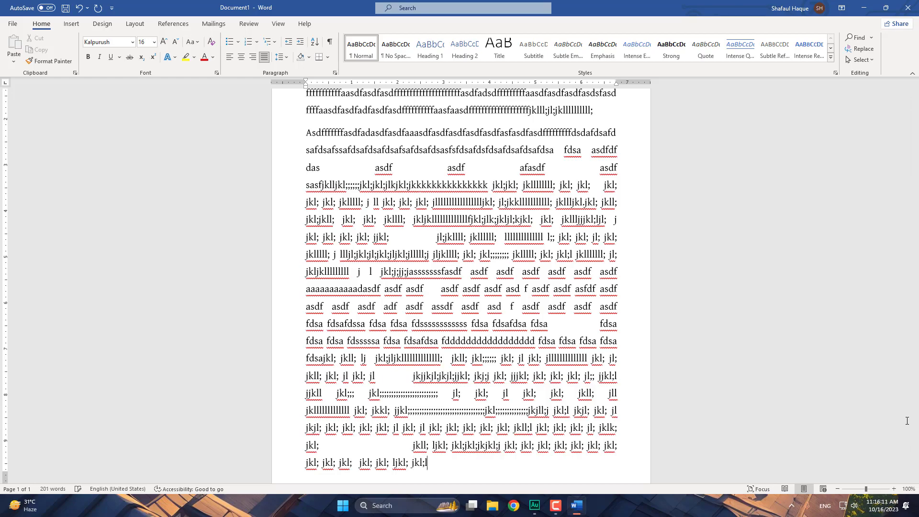
pyautogui.write('; ')
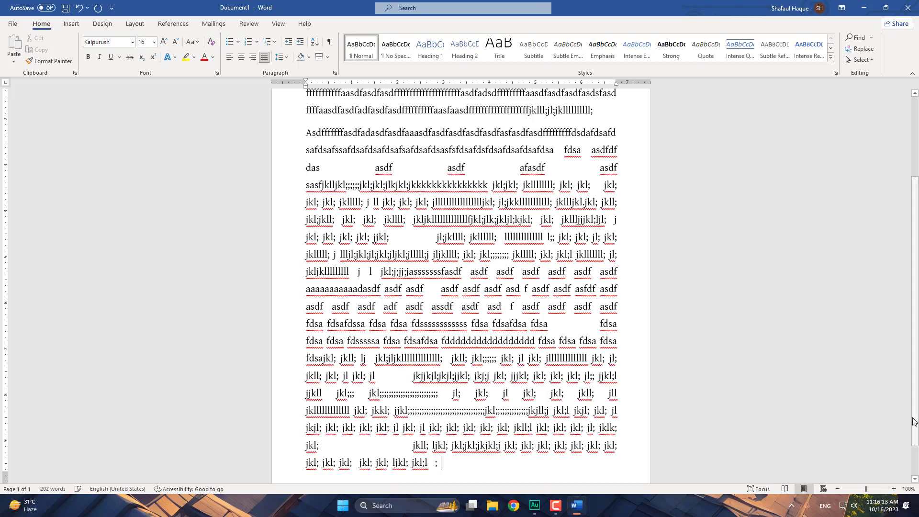
pyautogui.write('jkl; jkl; jkl; jkl;  ')
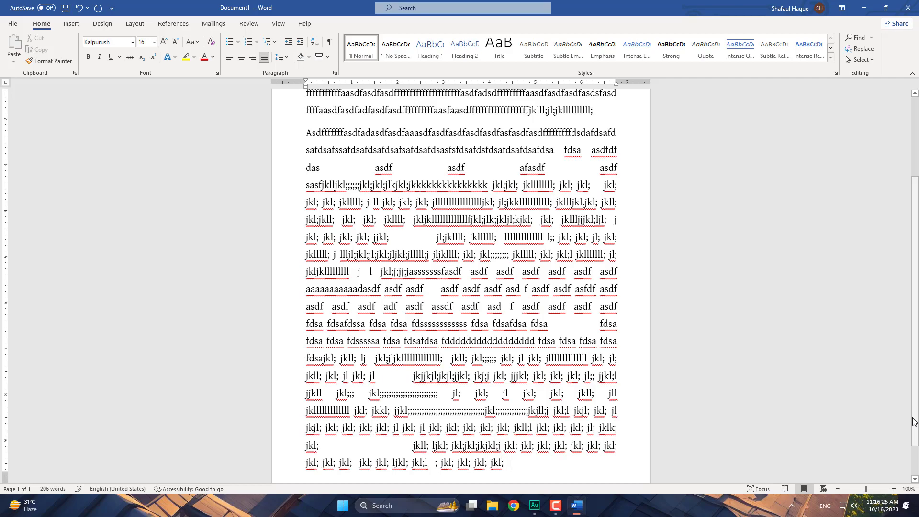
pyautogui.write('jkl; jkl; jljkl; jkl')
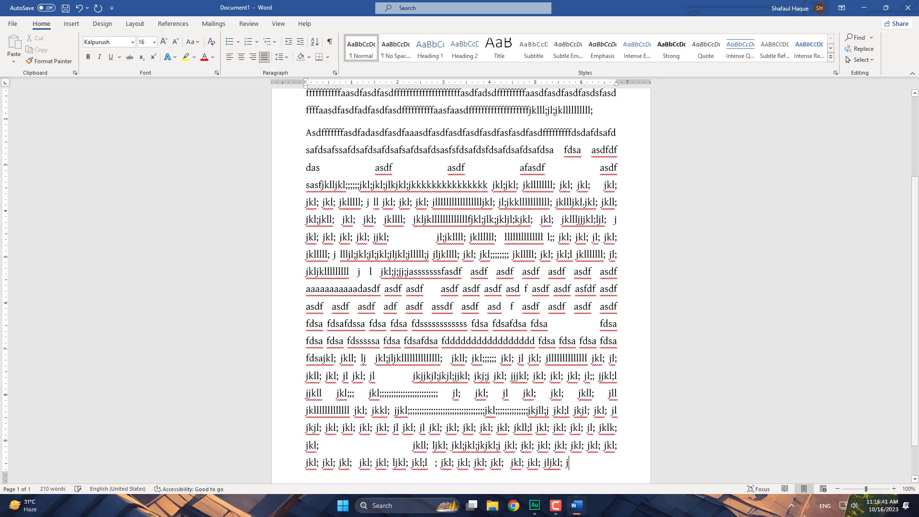
pyautogui.write('; ')
pyautogui.write('jk')
pyautogui.write('l; j')
pyautogui.write('kl;')
pyautogui.write(' jk')
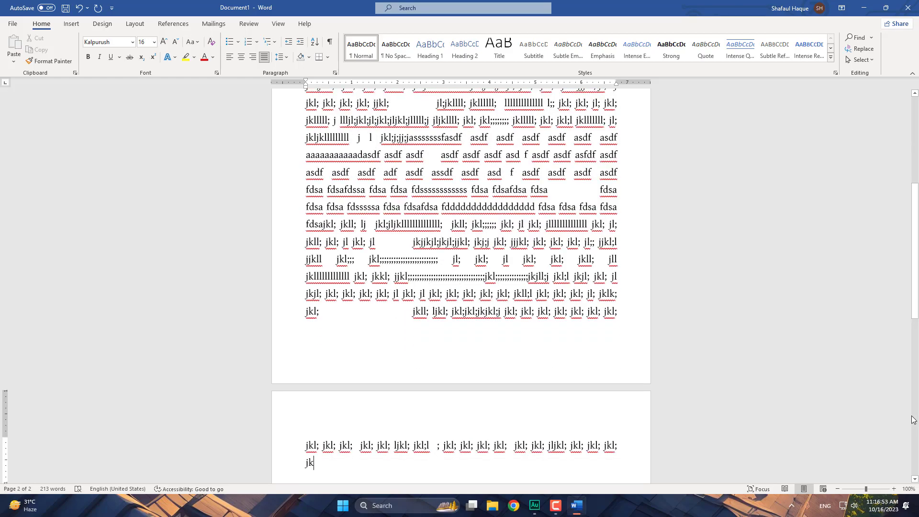
pyautogui.write('l;l jkl; jkll; jkl; jk')
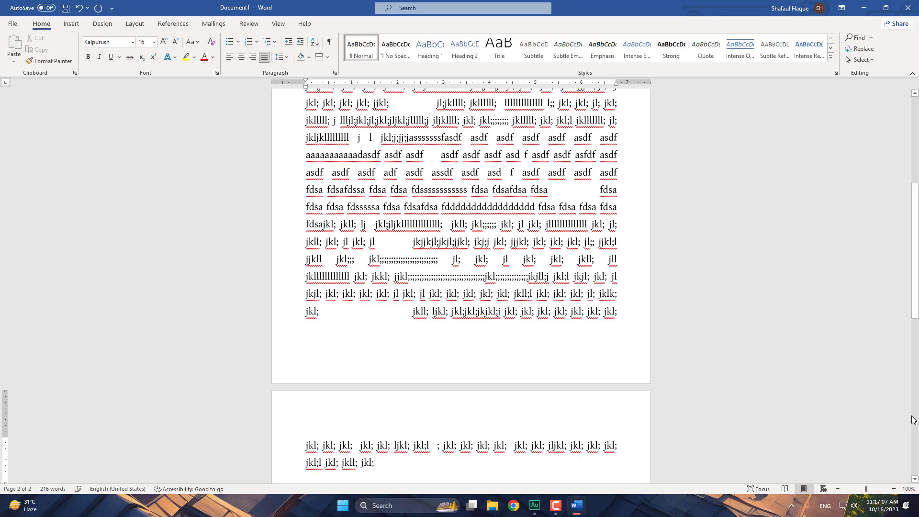
pyautogui.write('l;')
# - Type ';lkj ;lkjj ;llkjj' so the practice text overflows onto page 2
pyautogui.write(';lkj ;lkjj ;')
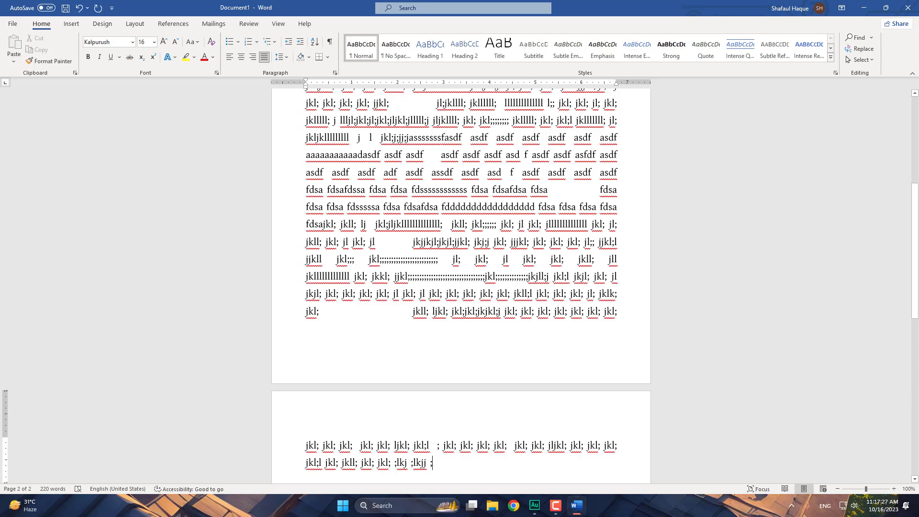
pyautogui.write('llkjj')
# - Insert a blank page after the practice text from the Insert tab's Pages group
pyautogui.scroll(-2, 500, 304)
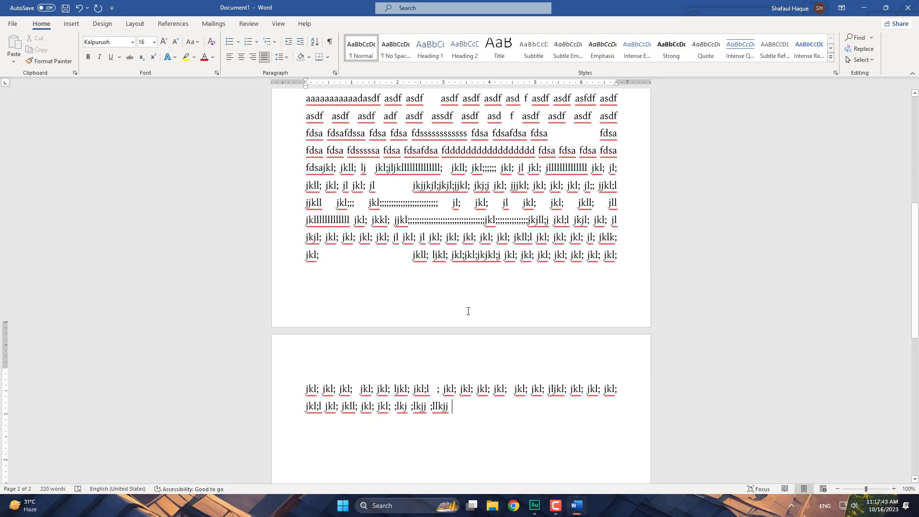
pyautogui.click(72, 23)
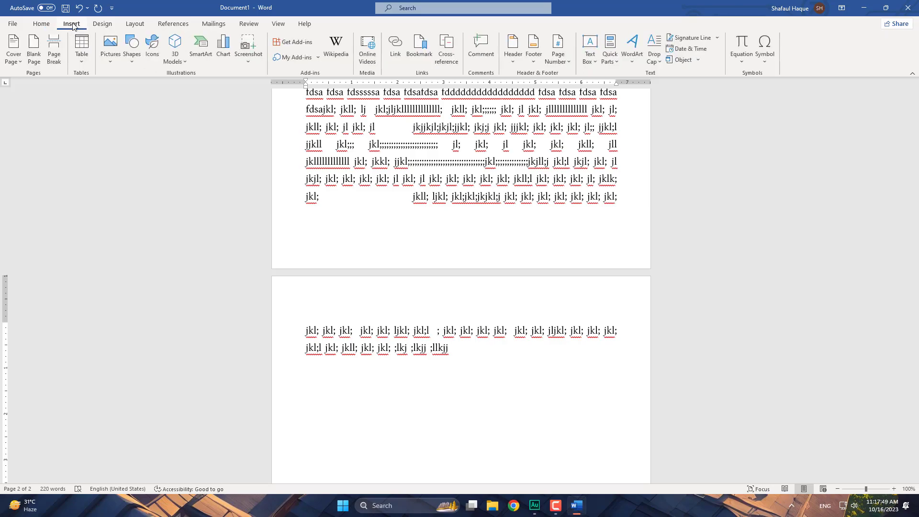
pyautogui.click(38, 44)
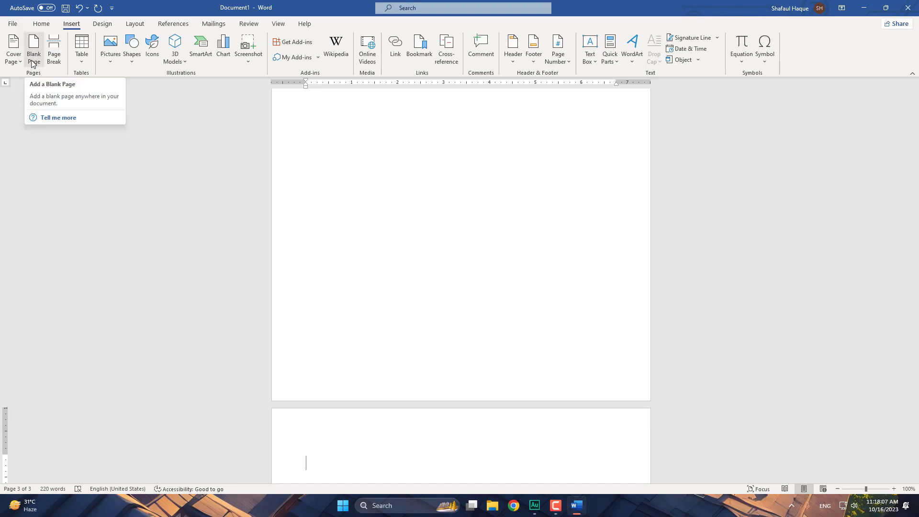
pyautogui.scroll(5, 465, 263)
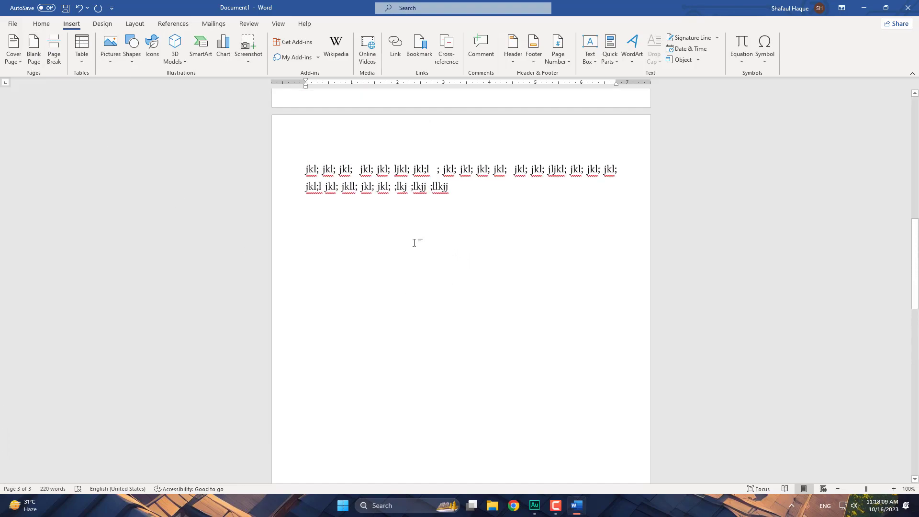
pyautogui.scroll(4, 459, 215)
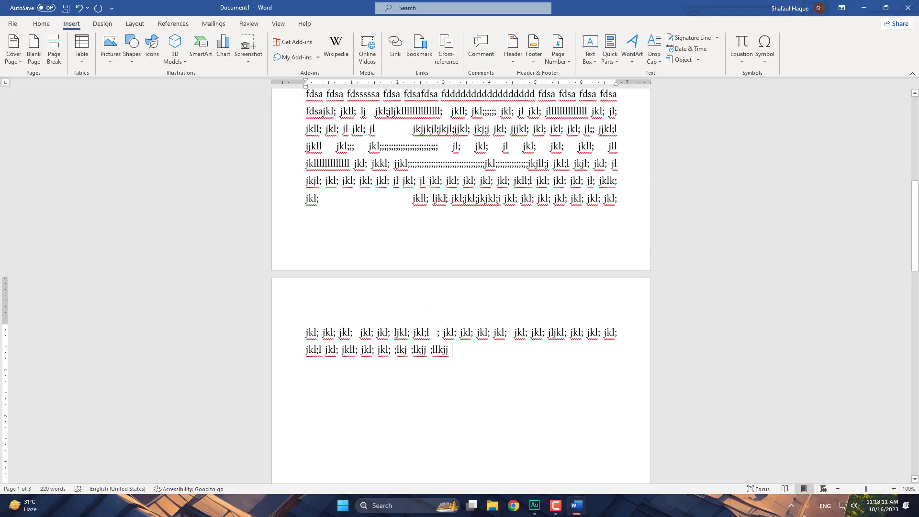
pyautogui.scroll(4, 446, 198)
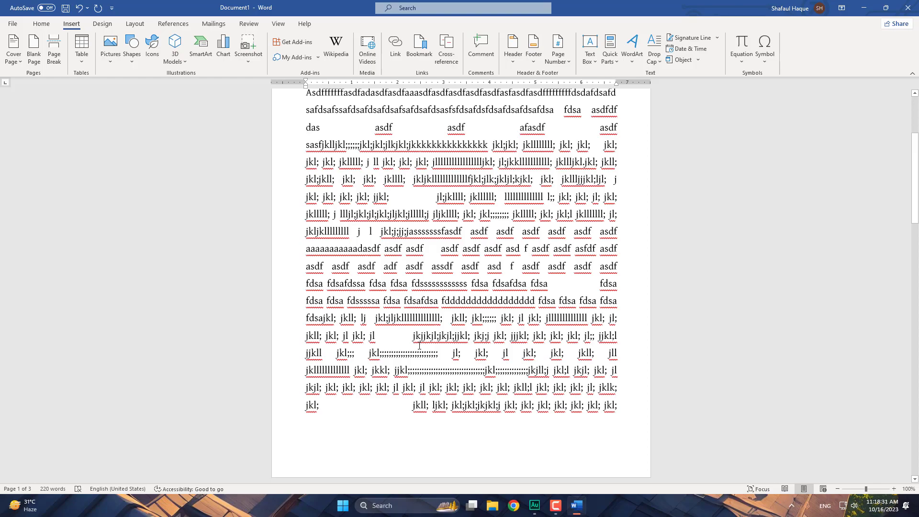
# - Finish the second jkl; line on page 2 with ' l' and scroll down to view it
pyautogui.write('l')
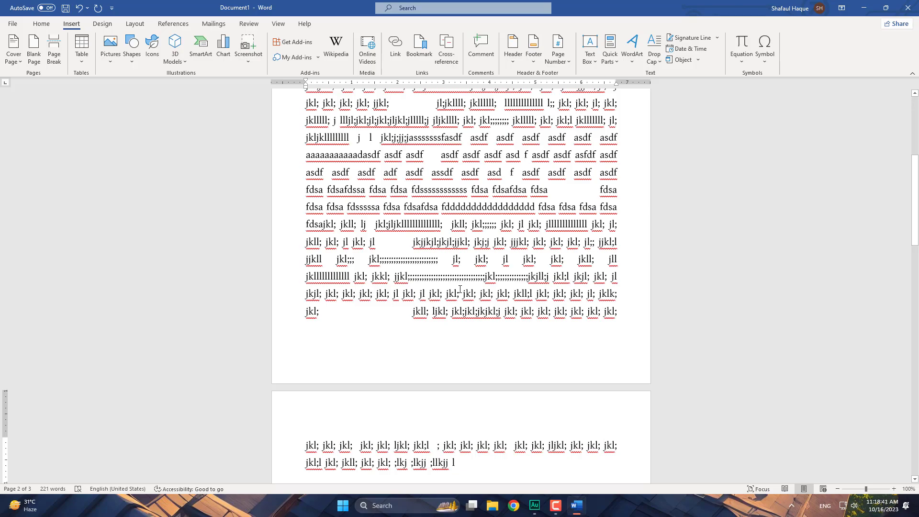
pyautogui.scroll(-4, 459, 322)
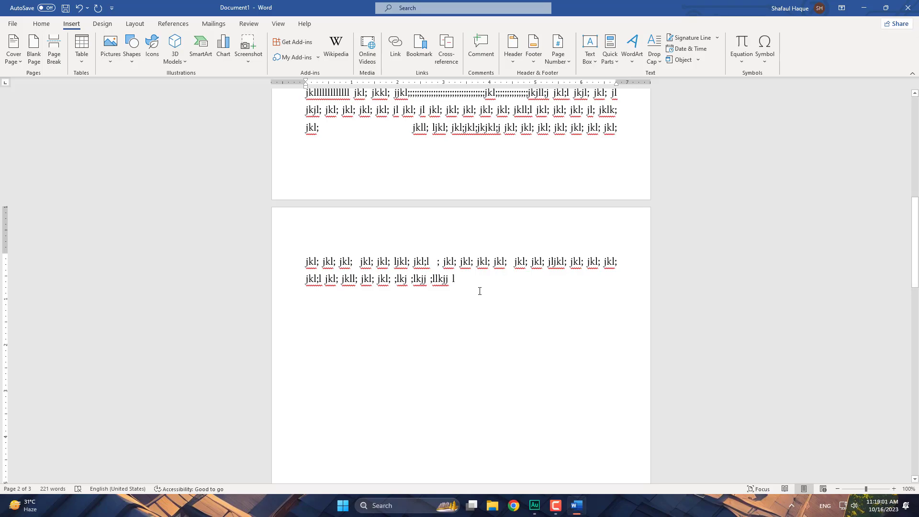
# - Start a new page with the practice line 'asdffg aaaasdf asdfg l', followed by a line break
pyautogui.press('Return')
pyautogui.hotkey('ctrl', 'Return')
pyautogui.write('a')
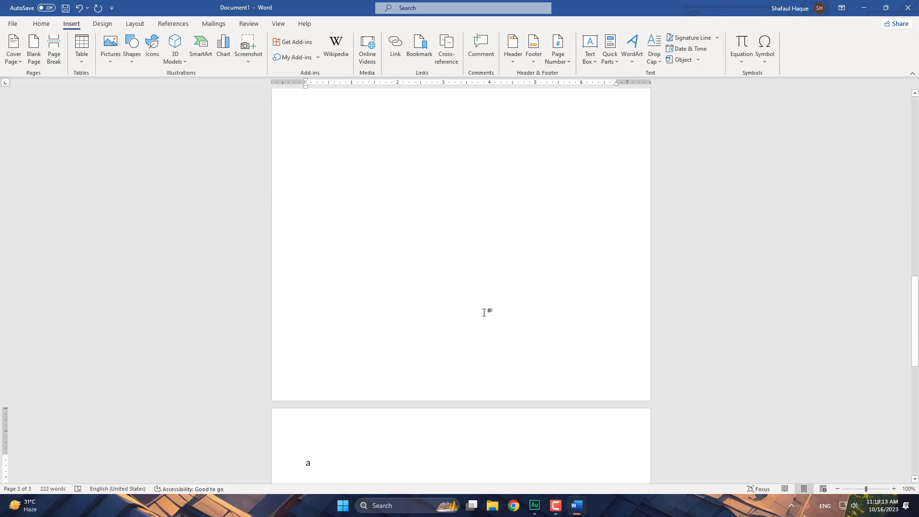
pyautogui.write('sdf')
pyautogui.write('f')
pyautogui.write('g')
pyautogui.write(' a')
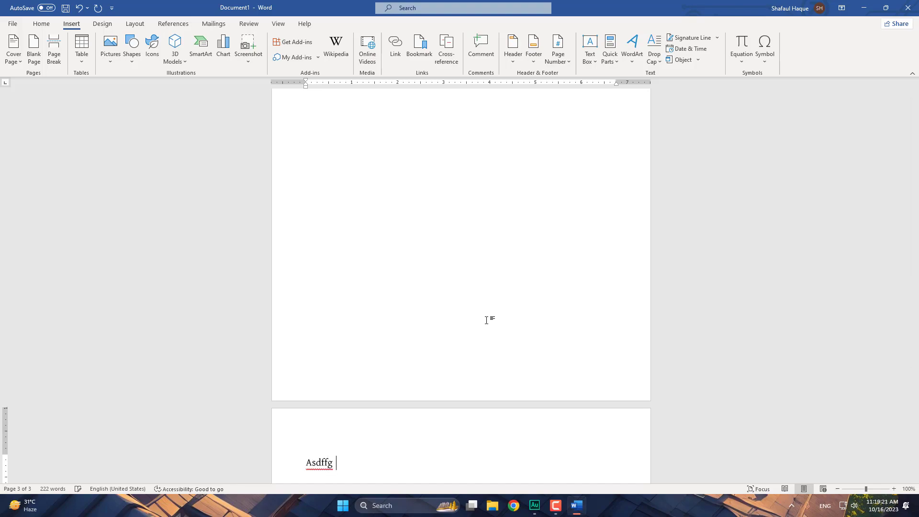
pyautogui.write('aaasdf asdfg l')
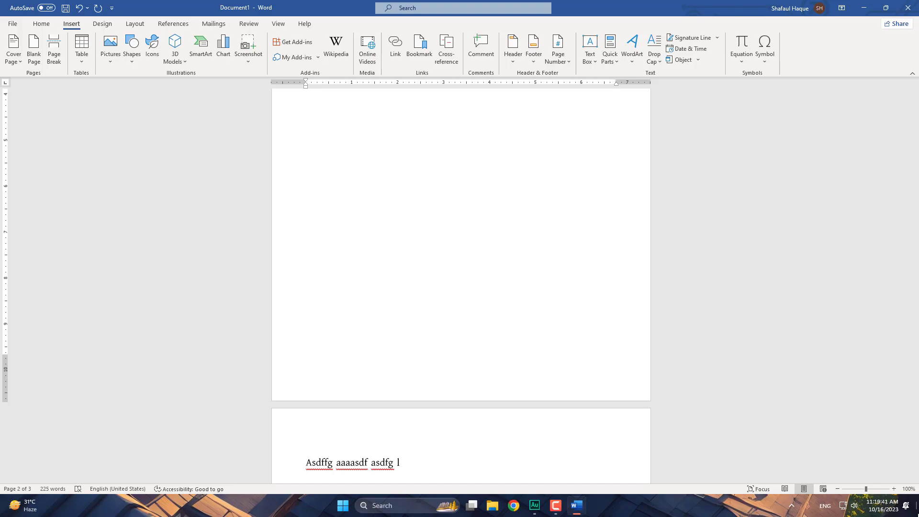
pyautogui.hotkey('ctrl', 'Return')
# - Type 'asdfg asdfg gasdg asdsaassdfg' and a long run-together asdf string with repeated d's
pyautogui.write('a')
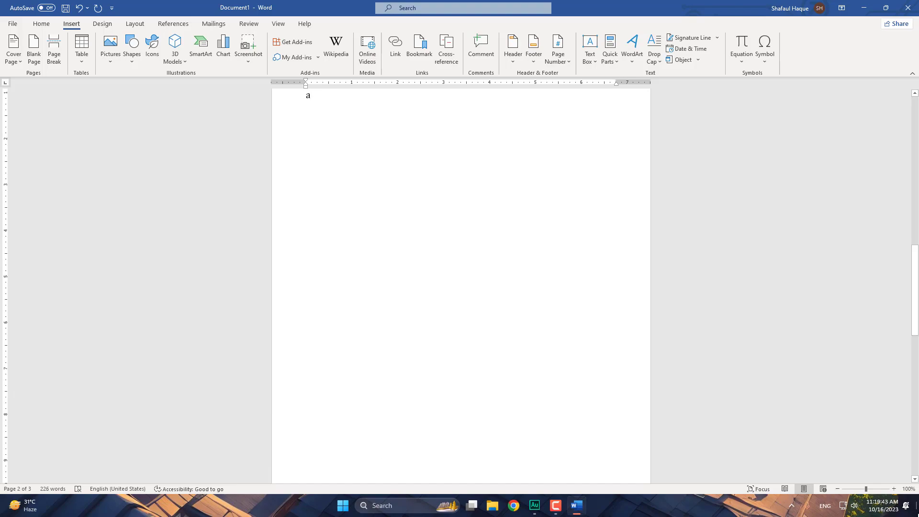
pyautogui.write('sdf')
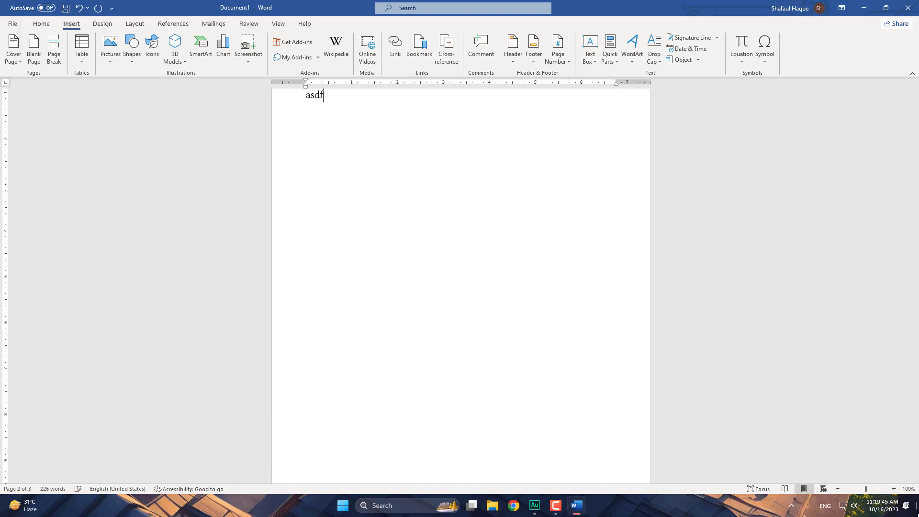
pyautogui.write('g asdfg ga')
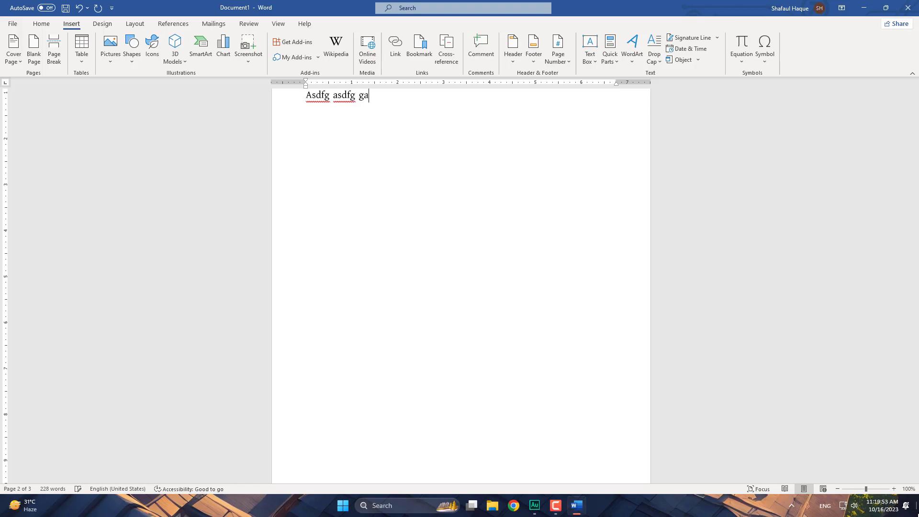
pyautogui.write('sdg')
pyautogui.write('asdsaassdfg')
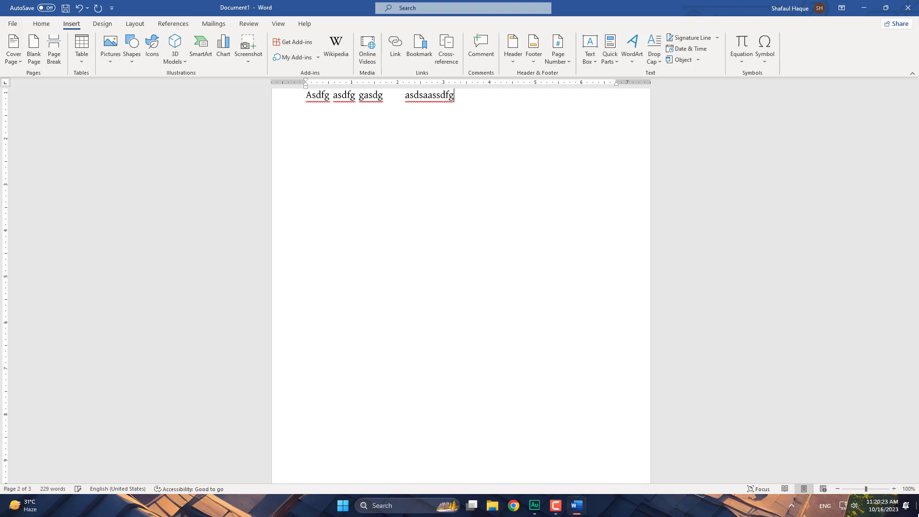
pyautogui.write('  asdfgasdddddddddddd')
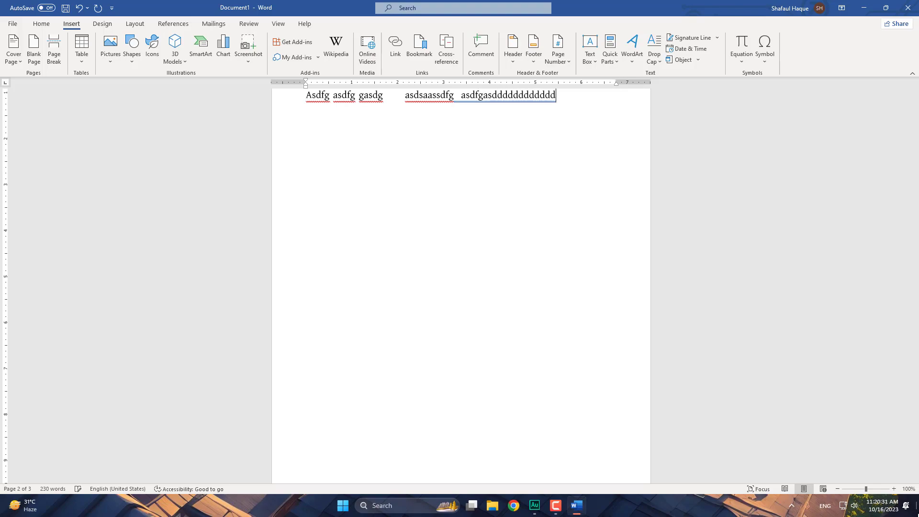
pyautogui.write('asddfgasdfgasd')
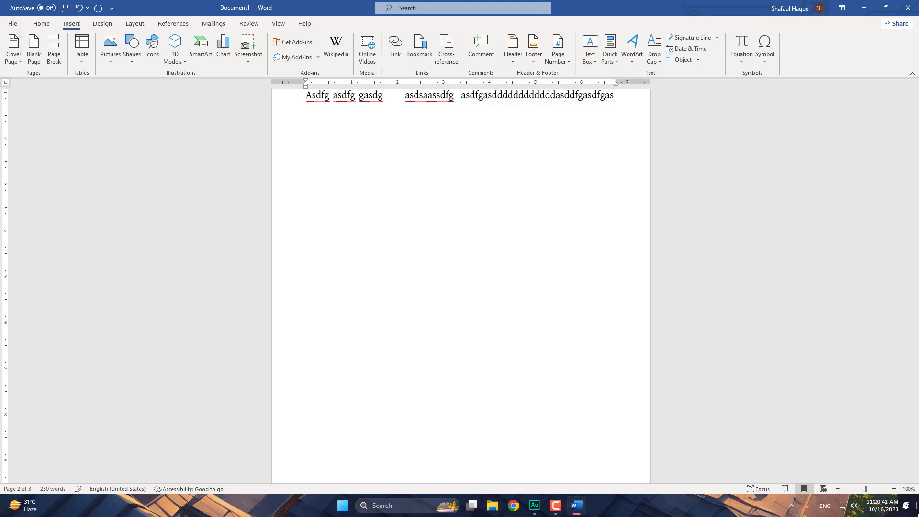
pyautogui.write('fg')
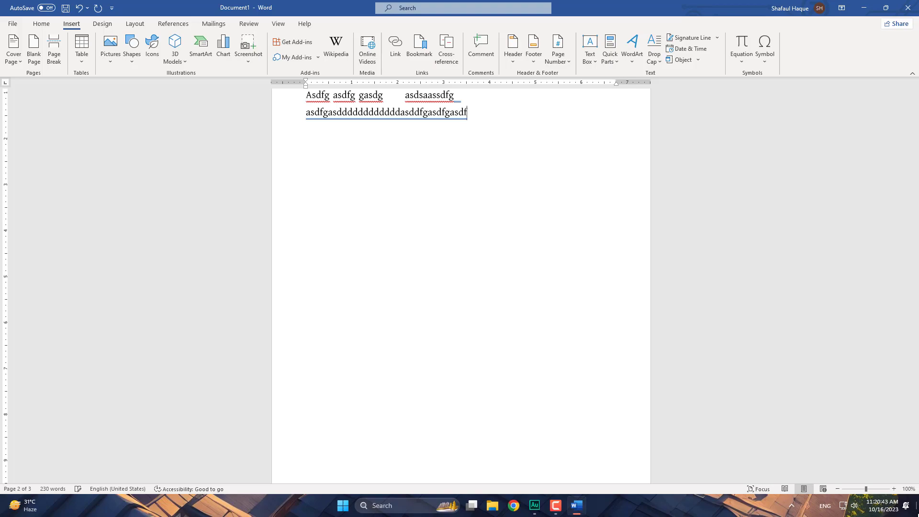
pyautogui.write('a')
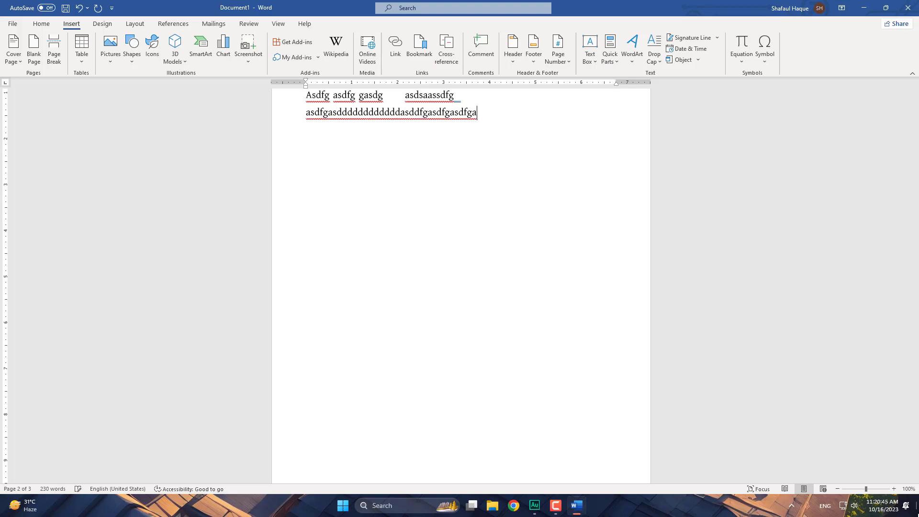
pyautogui.write(' asdfg asdfg  asdfg assd s')
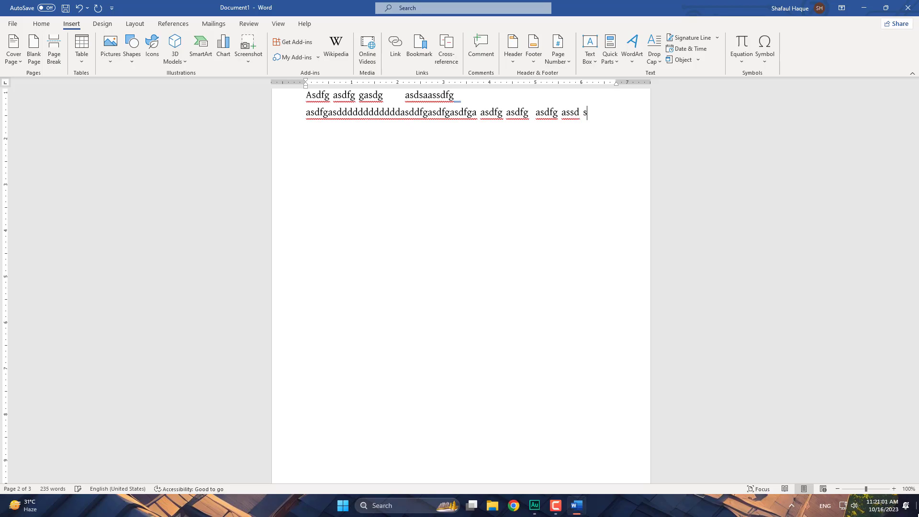
pyautogui.write(' a')
pyautogui.write('sd')
pyautogui.write('f')
pyautogui.write('g a')
pyautogui.write('sf')
pyautogui.write('df')
# - Type more asdfg strings, including sasdfg and asdgh, to fill a third practice line
pyautogui.write('g')
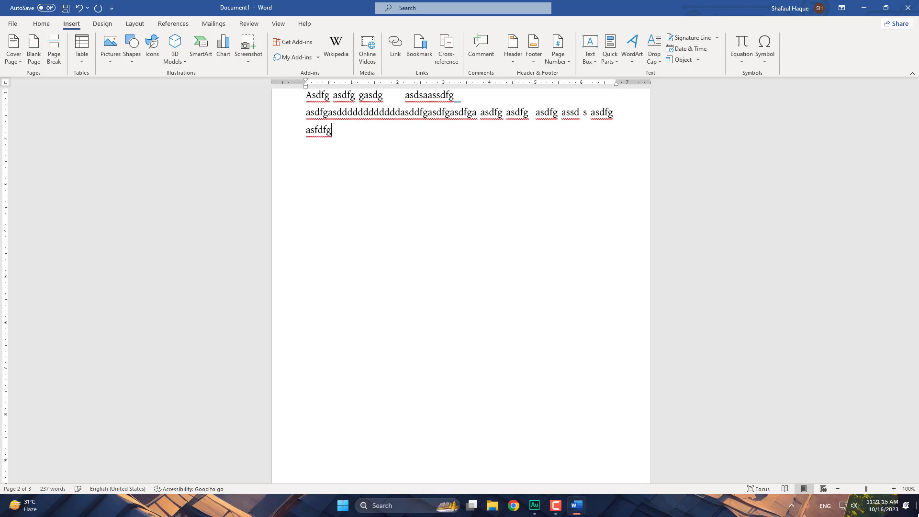
pyautogui.write('  asdfg asdfg asdfg')
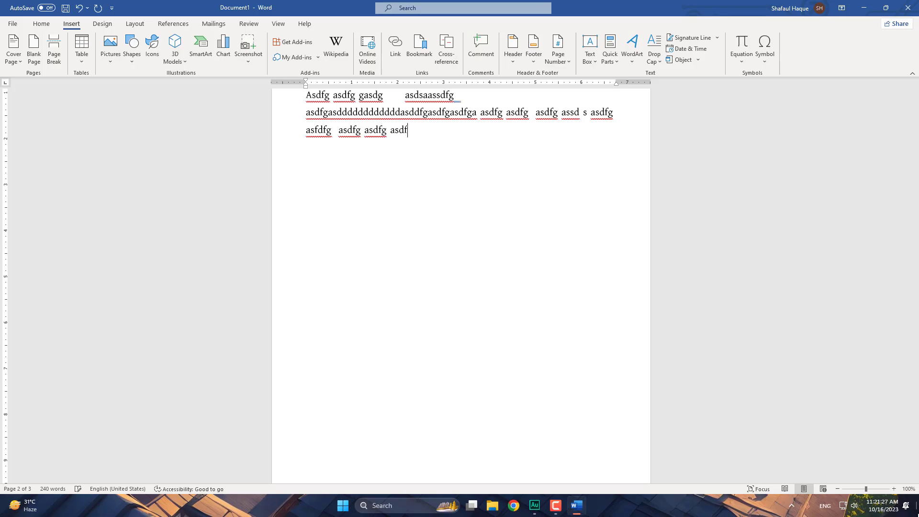
pyautogui.write(' asdfg asdfg asdfg asdfg')
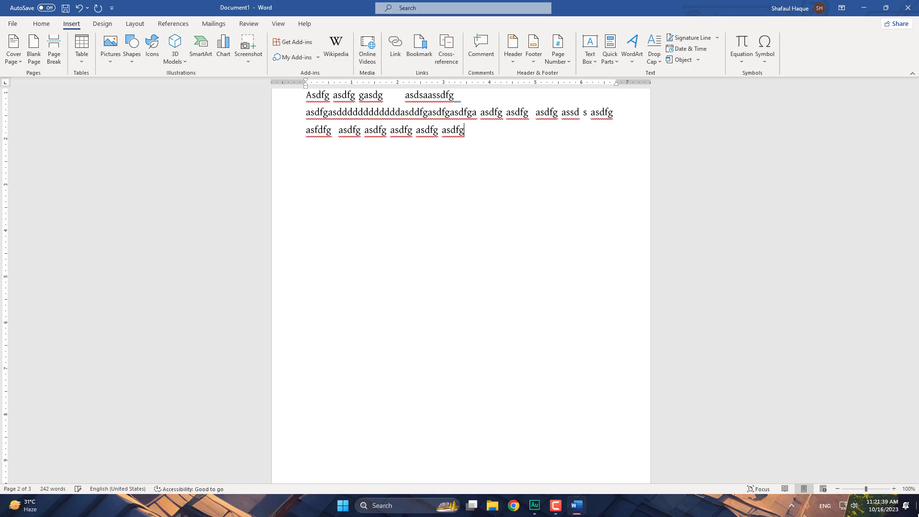
pyautogui.write(' sasdfg asdgh')
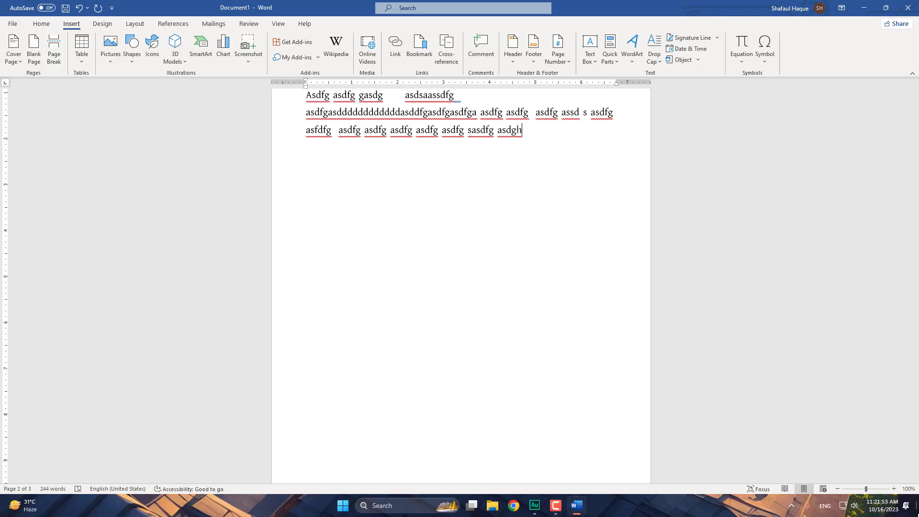
pyautogui.write(' asdf')
pyautogui.write('g')
pyautogui.write('          a')
pyautogui.write('sdg')
pyautogui.write('a')
pyautogui.write('s')
pyautogui.write('df')
pyautogui.write('asd')
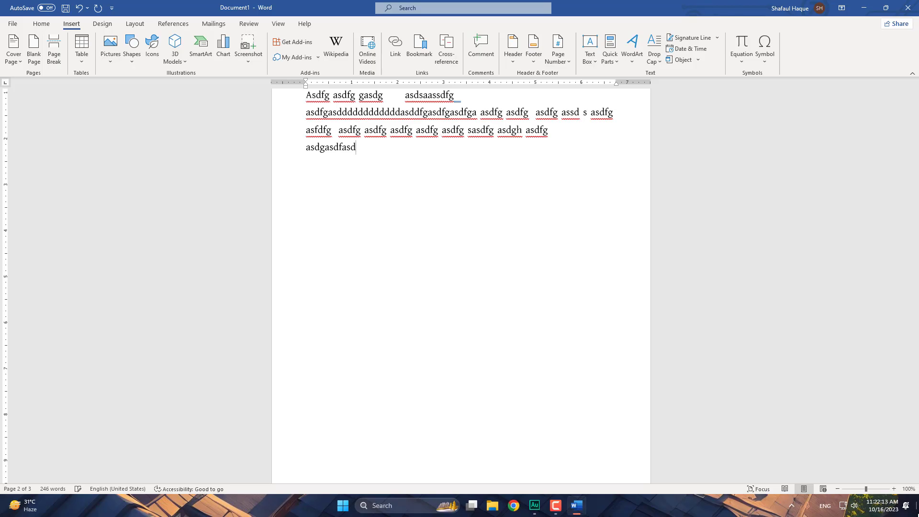
pyautogui.write(' asdf g asdf g')
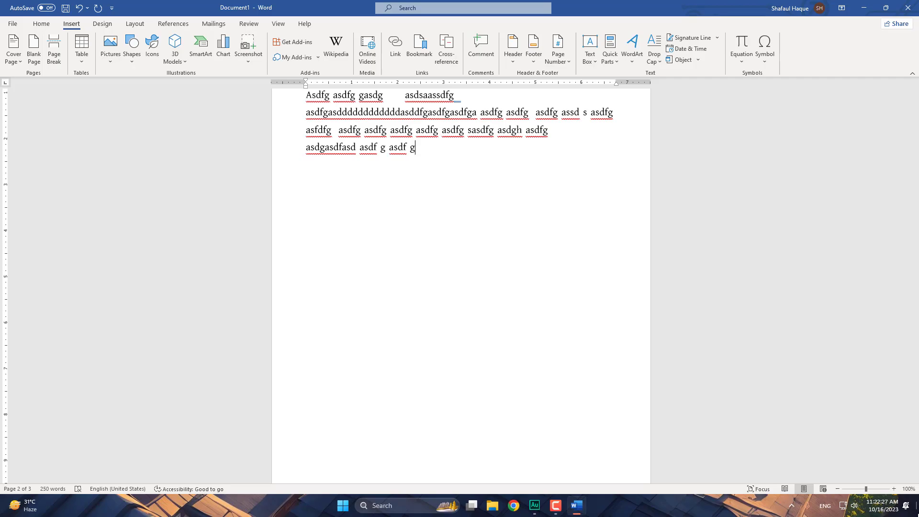
pyautogui.write(' asdg asdfg asdfg')
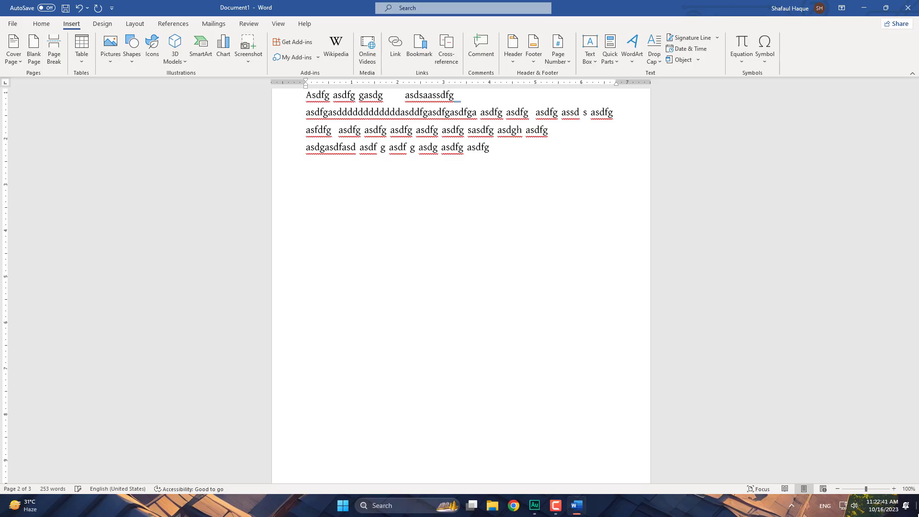
pyautogui.write(' sdfg asdfg a')
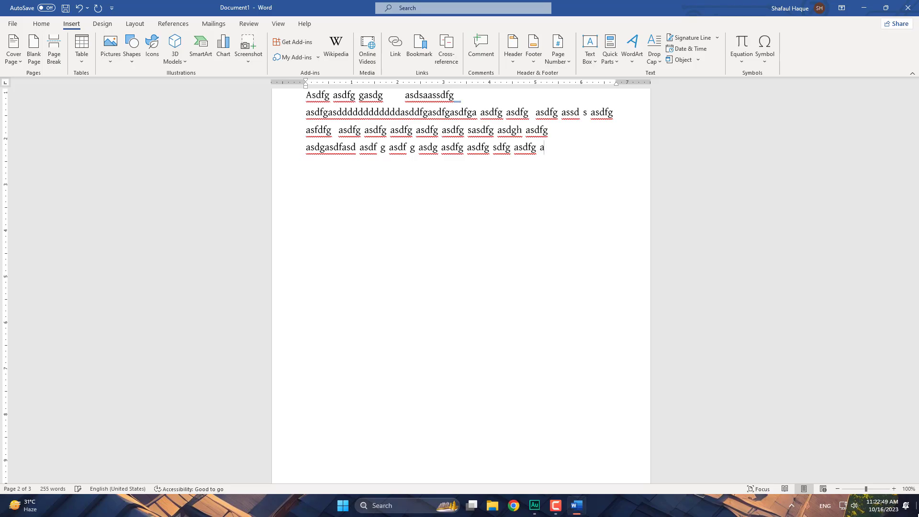
pyautogui.write('sdfg asdfg asdfg')
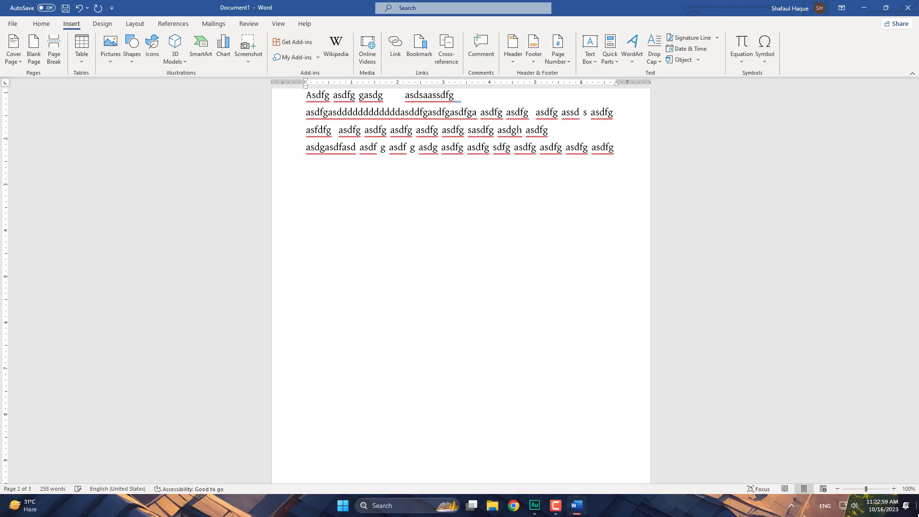
pyautogui.write(' asdfg')
pyautogui.write(' asd')
pyautogui.write('fg asd')
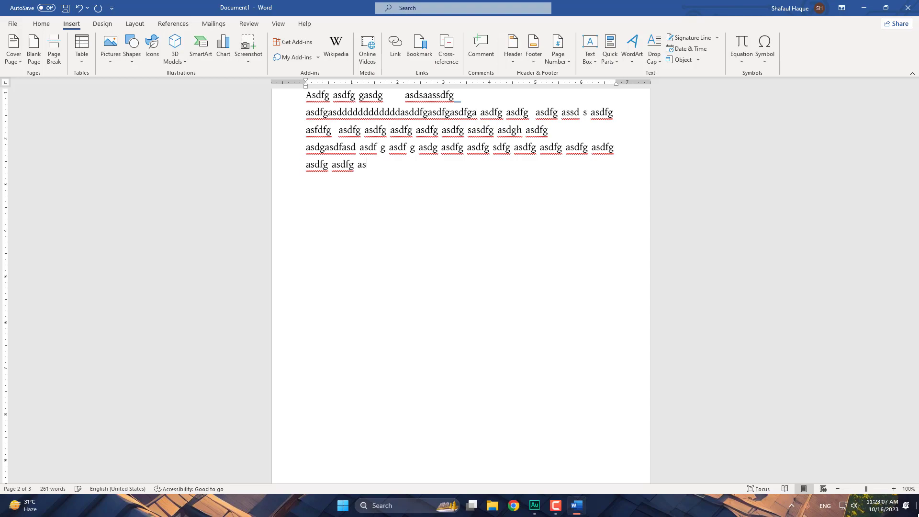
pyautogui.write('fg laaaaa asdfg')
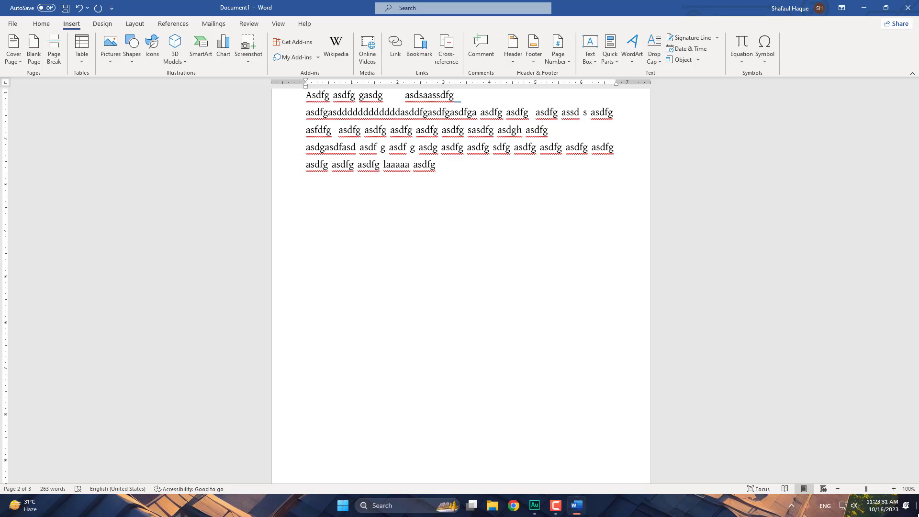
# - Extend the fifth line with 'lllkkjh;k;' and a long run of l's ending ';lkjb'
pyautogui.write('lllkkjh;k;lllllllllllllllllll;lkjb')
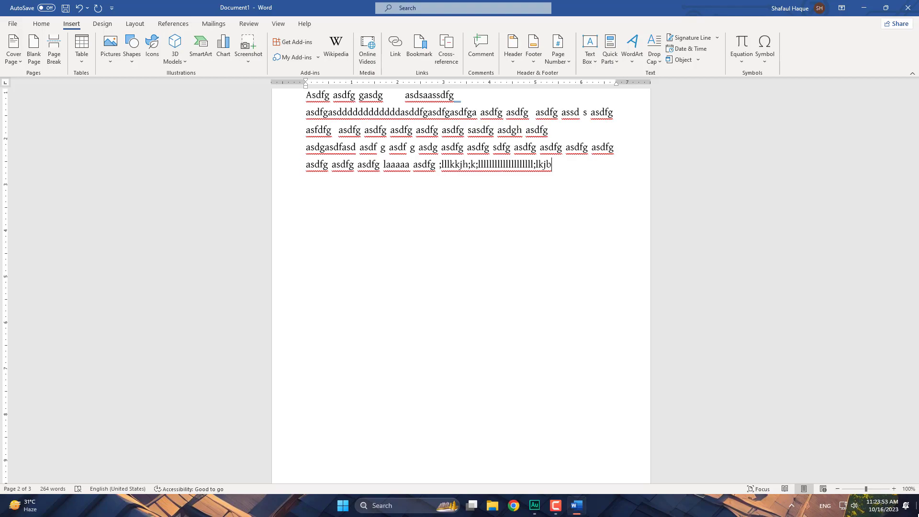
# - Type ;lkjh drill groups such as ';lllllkj' and ';llkj', wrapping onto a new line
pyautogui.write(';lkjhh;lkjh ;lkjh')
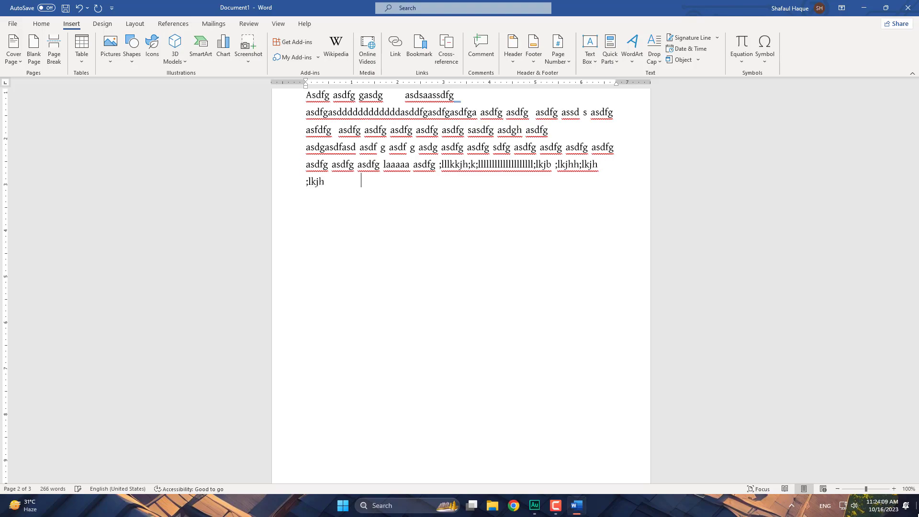
pyautogui.write(' ;lllllkj')
pyautogui.write(';llkj ;l')
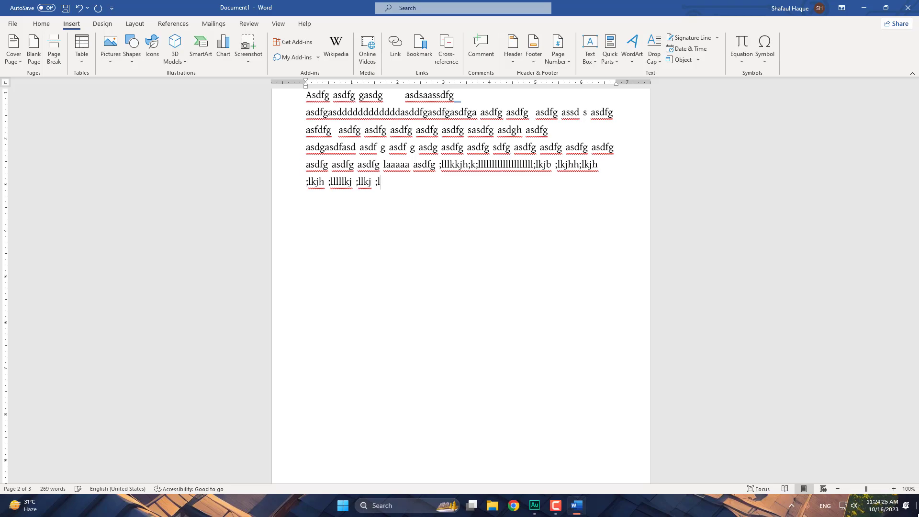
pyautogui.write('kjh ;l')
pyautogui.write('kj')
pyautogui.write(';lkjh ;')
pyautogui.write('kjh')
pyautogui.write(';lkj')
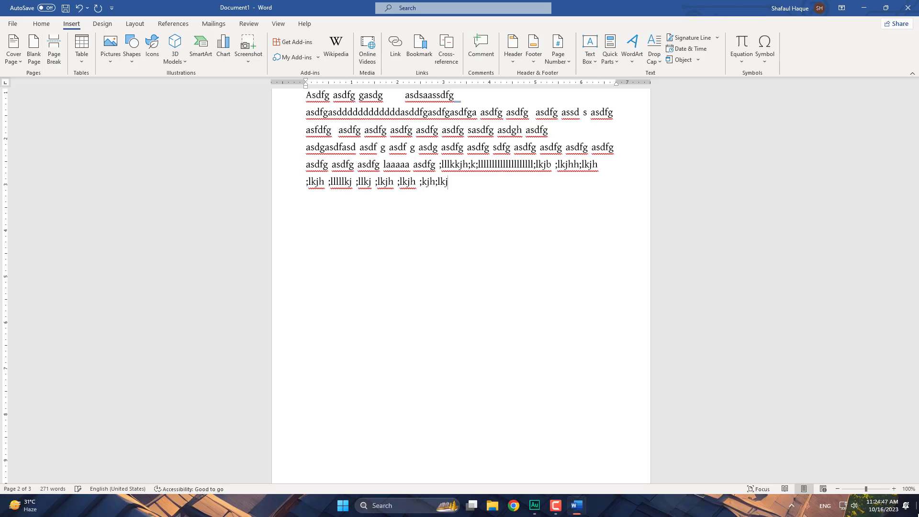
pyautogui.write('jh;lkjh;lkkh;lkh ;lkj')
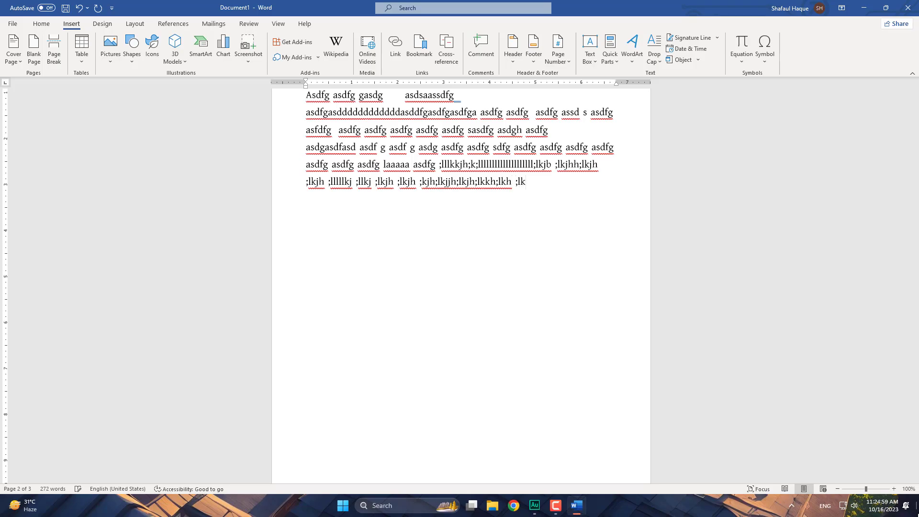
pyautogui.write('h ;lkjh ;lkjh ;lkjh ;lkjh')
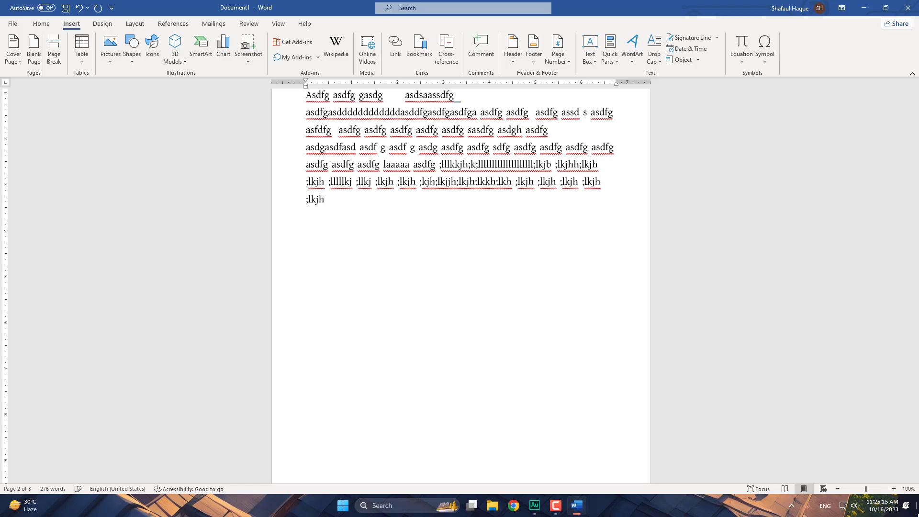
pyautogui.write(' ;lkjh ;lkjh')
# - Type further ';lkjh' groups, including ';lkjh;lllllllll;lkjh;', until the line wraps
pyautogui.write(';lkjh ;l')
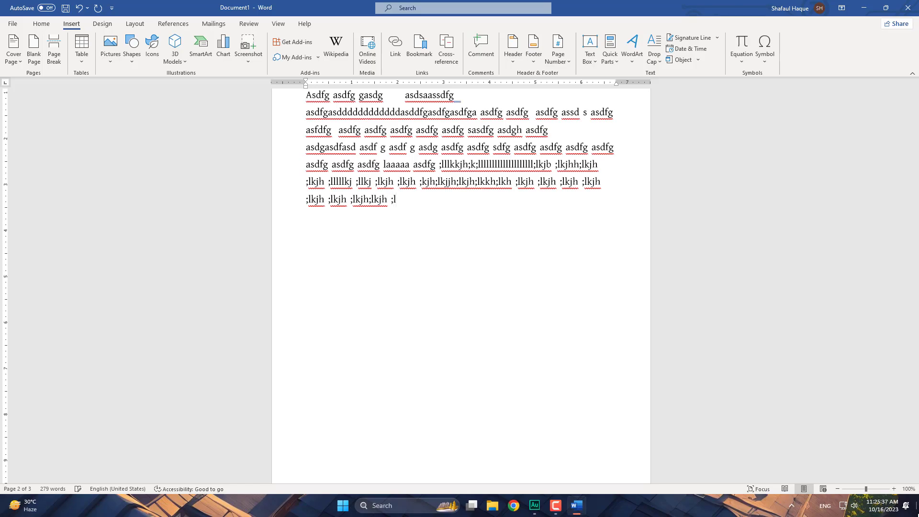
pyautogui.write('kjh ;lkjh ;lkjh ;lkjh ;l')
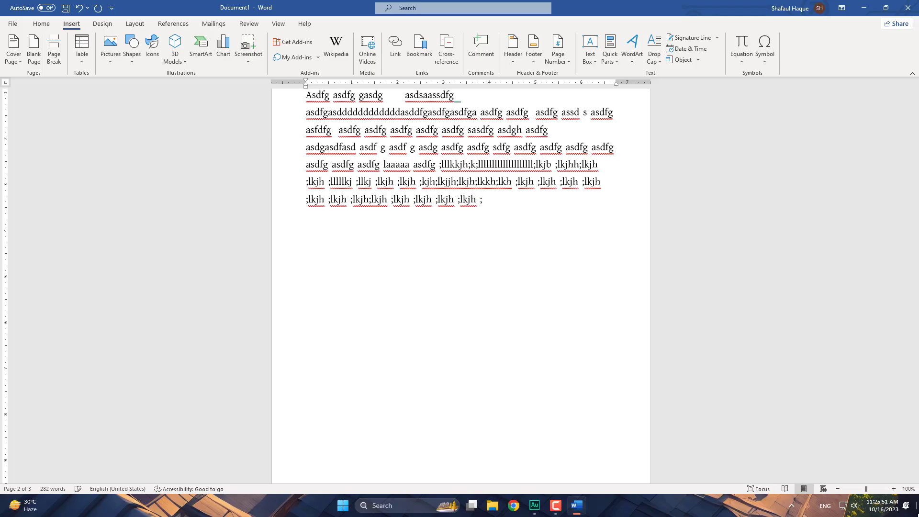
pyautogui.write('kjh ;lj  ;lkjh;lllllllll;lkjh')
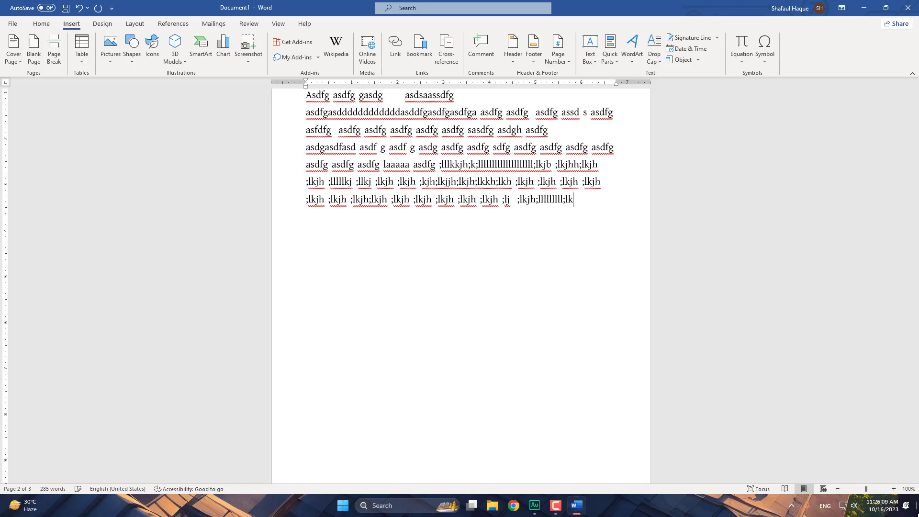
pyautogui.write(';  ')
pyautogui.write(';')
pyautogui.write('l')
pyautogui.write('kjh')
pyautogui.write(' ;lkjh')
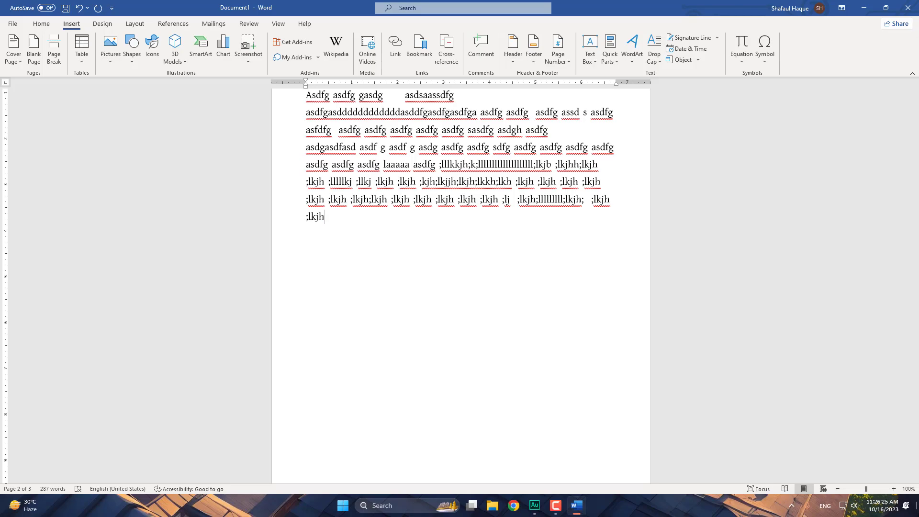
# - Type more ';lkjh' groups to fill the eighth line, ending with ';llllll'
pyautogui.write(';ll ;lkjh ;lkjh  ;ll')
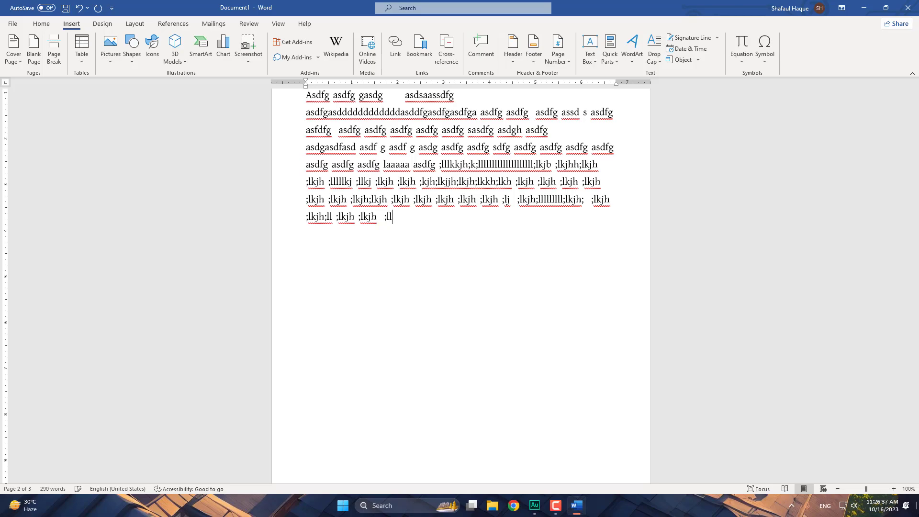
pyautogui.write('kjh  ;lkjh ;lkjh ;;lkjh')
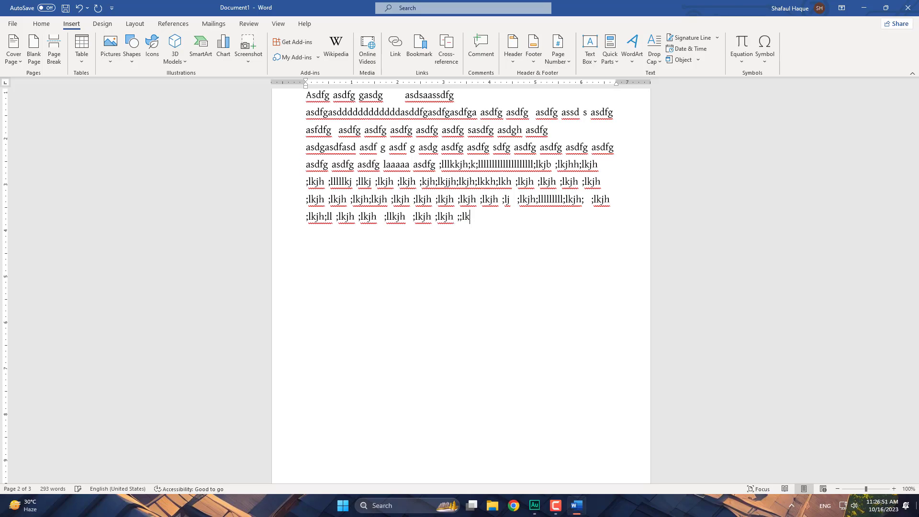
pyautogui.write(' ;lk')
pyautogui.write(' ;lkjh')
pyautogui.write(' ;lk ;lkjh ;lkj')
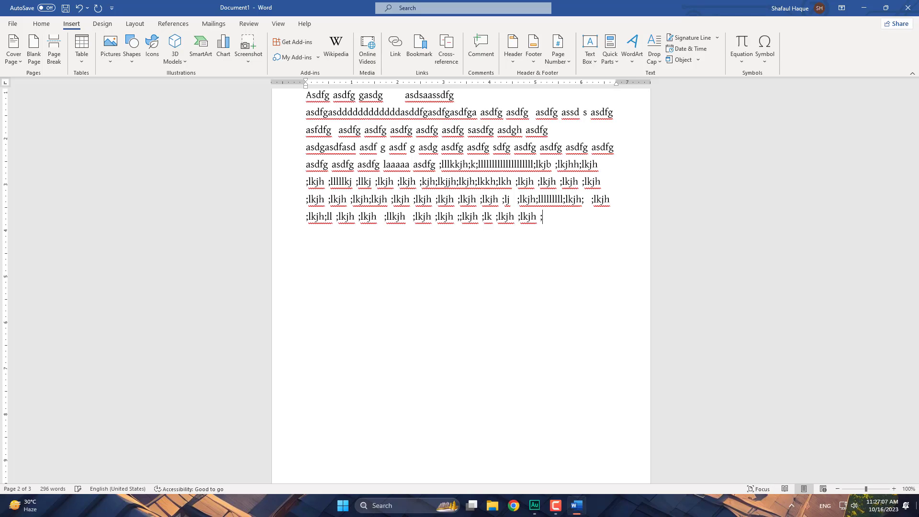
pyautogui.write('h ;l')
pyautogui.write('k')
pyautogui.write('j')
pyautogui.write('h')
pyautogui.write(' ;lkj')
pyautogui.write('h')
pyautogui.write(' ;lllllllllllll')
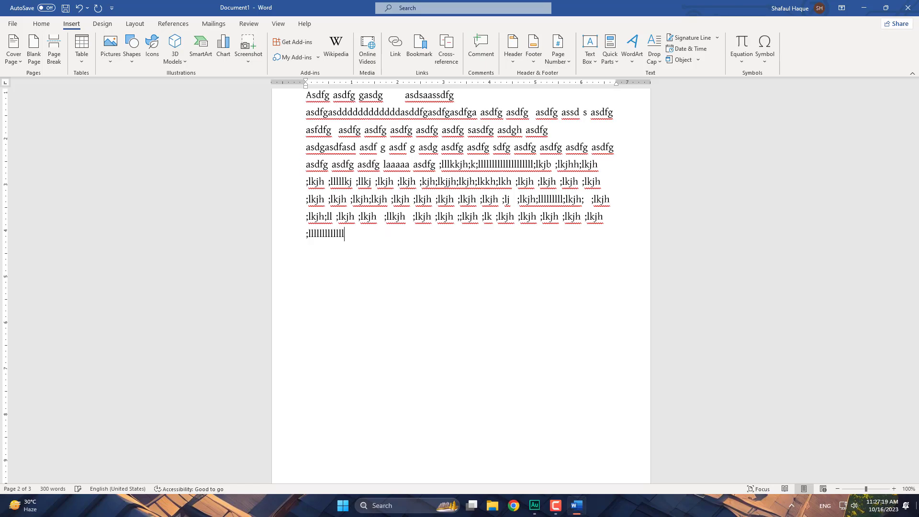
pyautogui.write('llkjh;  ;lkjh ;lkjh')
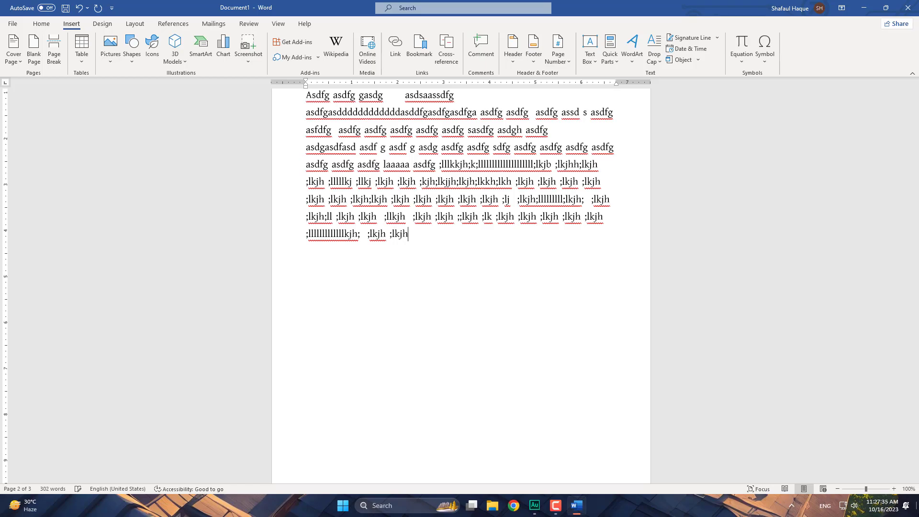
pyautogui.write(' ;lkjh ;l;kjh ;lkjh ;lkjh')
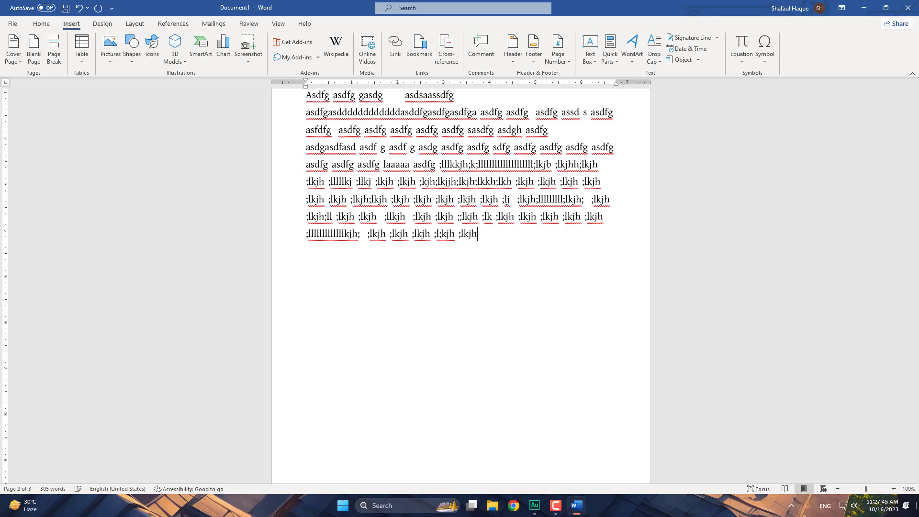
pyautogui.write('h ;lkjh')
# - Type ';lkjh' groups including ';lkkkkjh' and ';lkjkh' to fill the ninth line
pyautogui.write(';lkjh')
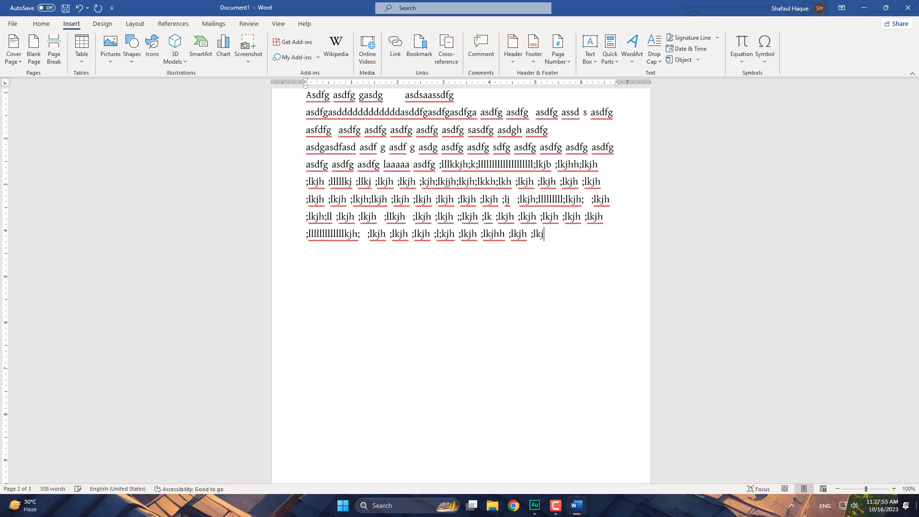
pyautogui.write(' ;lkkkkjh ;lkjh ;lkjkh ;lkj')
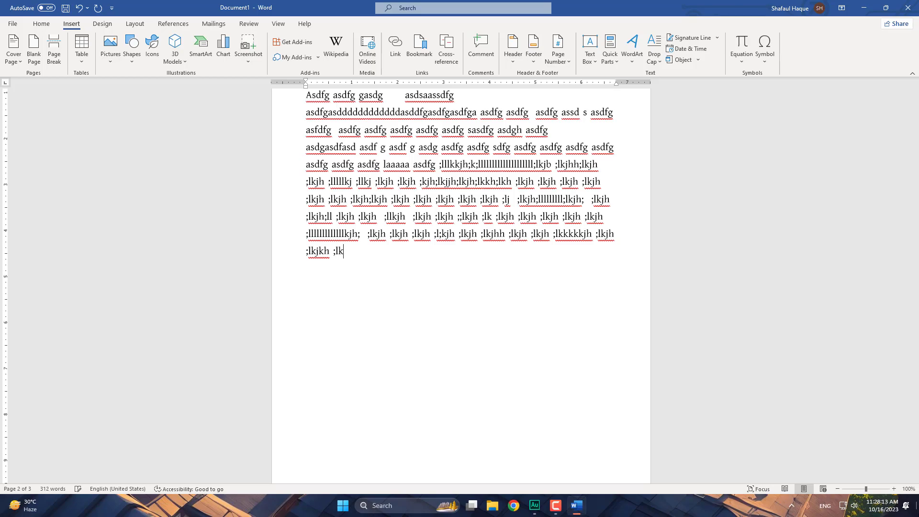
pyautogui.write('h;lkjh ;lkjh ;lkjh ;')
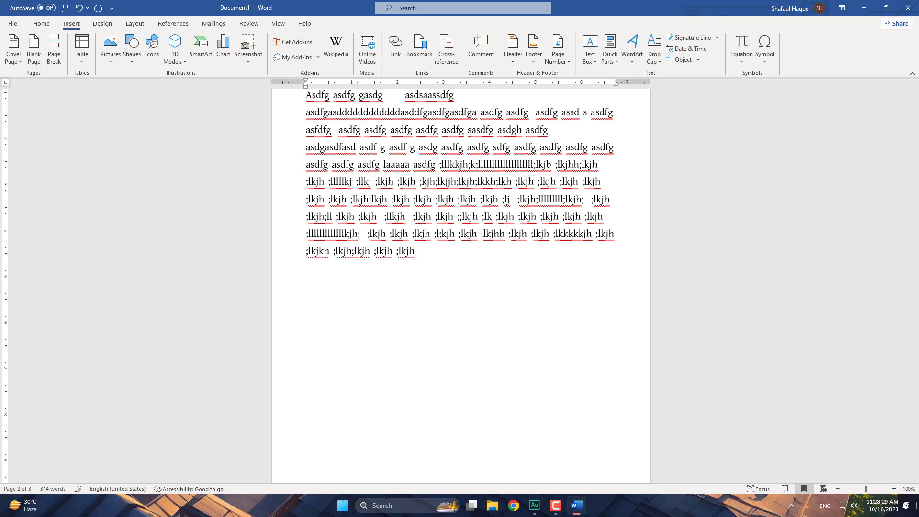
pyautogui.write('lkjh ;lkjjh h;')
# - Type ';lkjb', ';lkjh' groups and 'h;lhh' strings until the line wraps onto another
pyautogui.write(';lk')
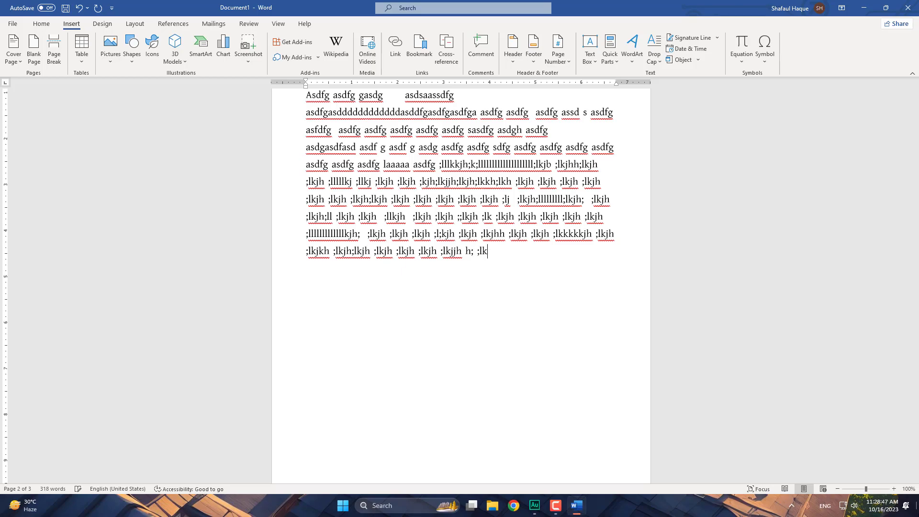
pyautogui.write('jb ;')
pyautogui.write(';lkj')
pyautogui.write('b ;')
pyautogui.write(';l')
pyautogui.write('kkjh;lk')
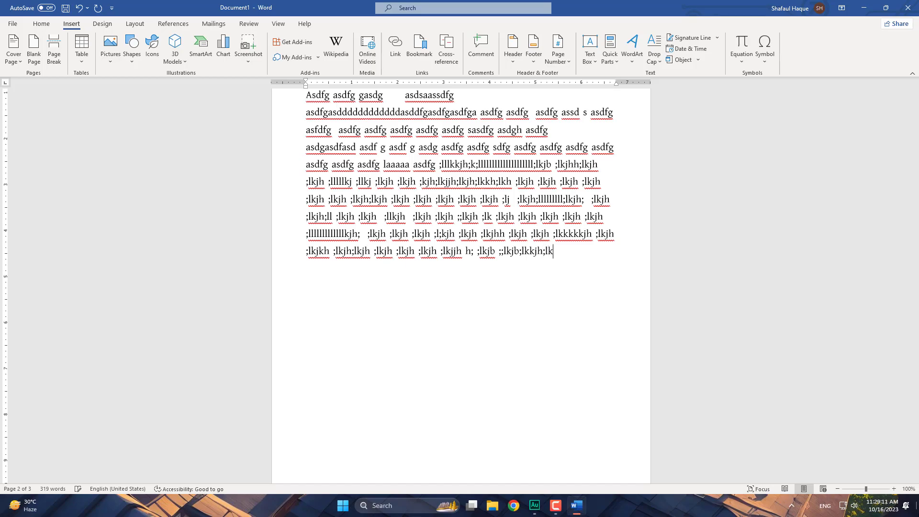
pyautogui.write('jh ;lkh ;l;;llkjh')
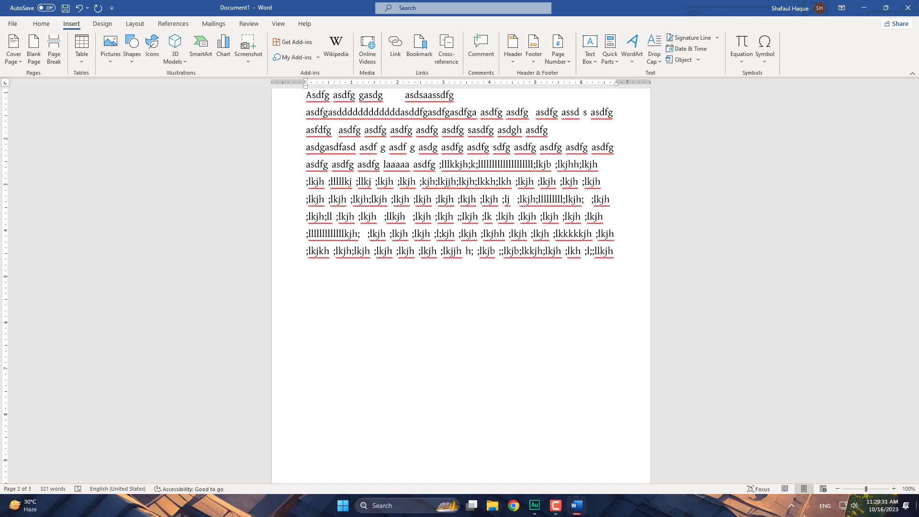
pyautogui.write(' ;lllkjh ;lkjh ;lkj')
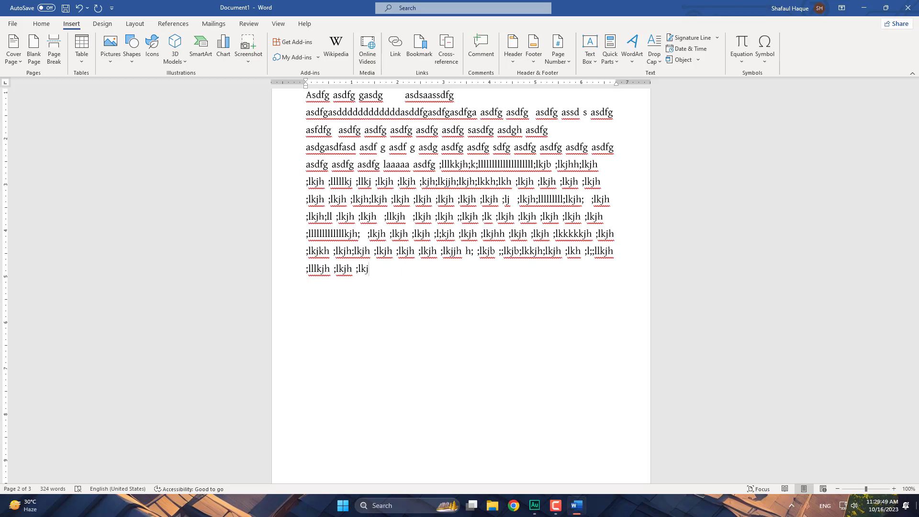
pyautogui.write('h ;lkjh ;lkjh ;')
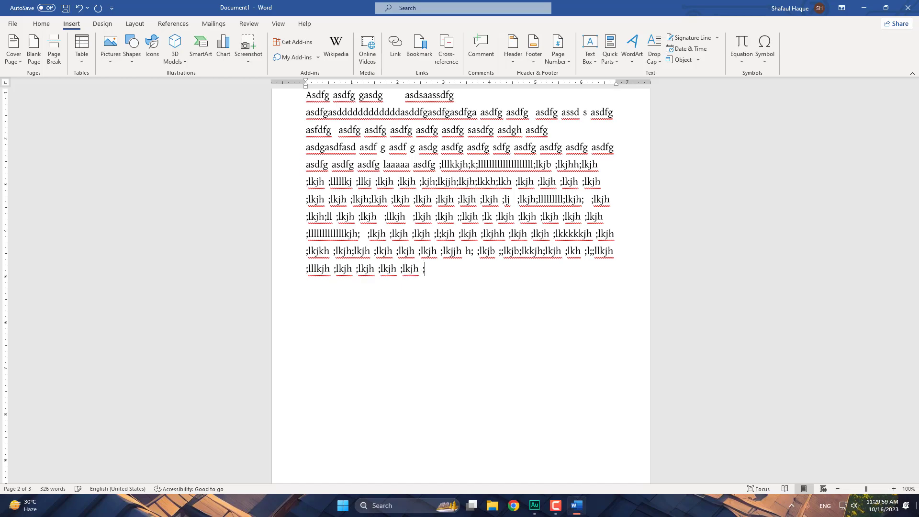
pyautogui.write('lkjh ;lkjh ;lkjh h;lh')
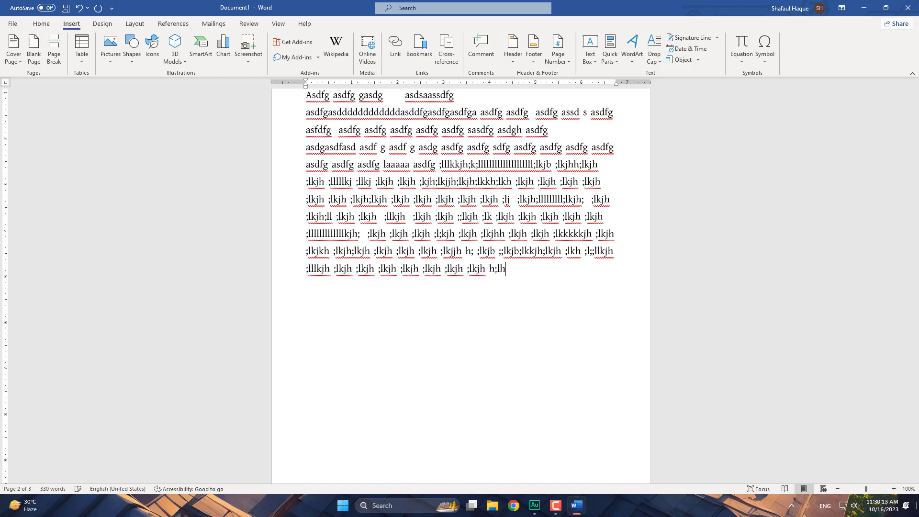
pyautogui.write('h')
pyautogui.write(';lkjh')
pyautogui.write(' h')
pyautogui.write(';lkjh')
pyautogui.write(' ;lk')
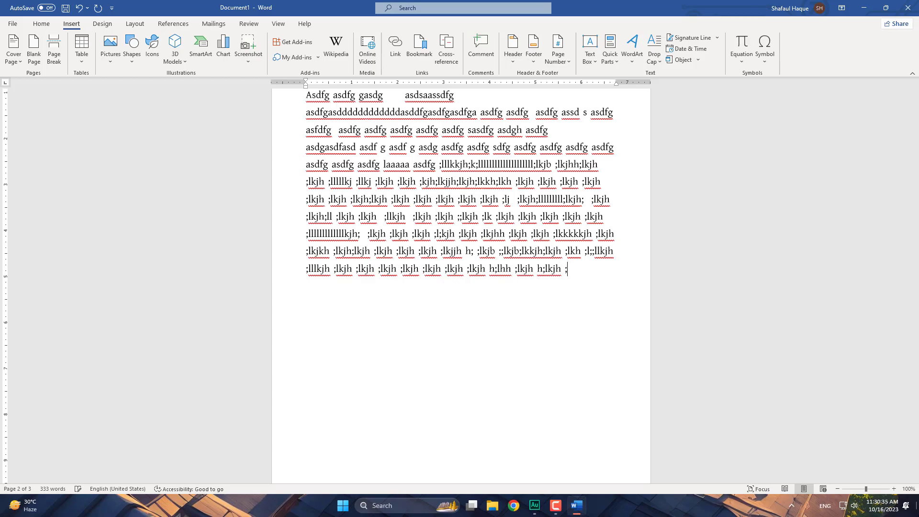
pyautogui.write('jh')
pyautogui.write('h')
pyautogui.write(' ;l')
pyautogui.write('kjh')
pyautogui.write('d')
pyautogui.write(';')
pyautogui.write(';')
pyautogui.write('lk')
pyautogui.write('j')
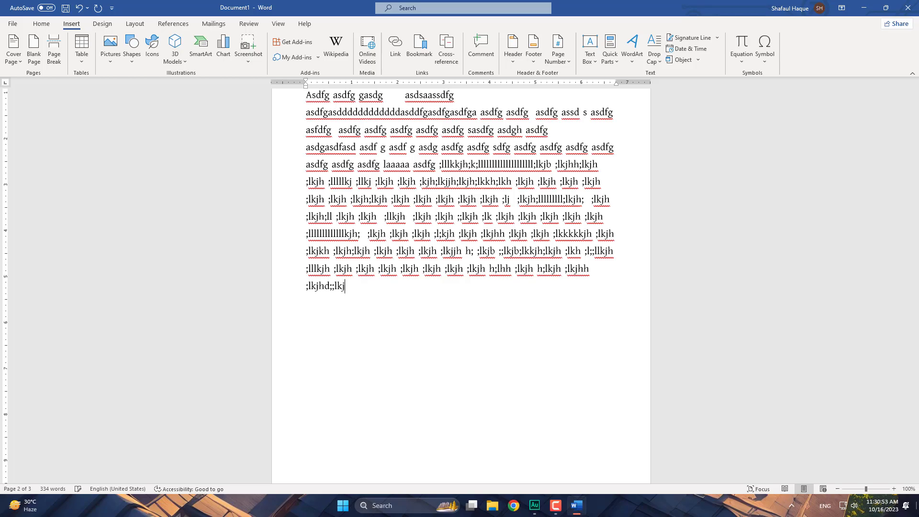
pyautogui.write('h ;llllllll;lkjh h')
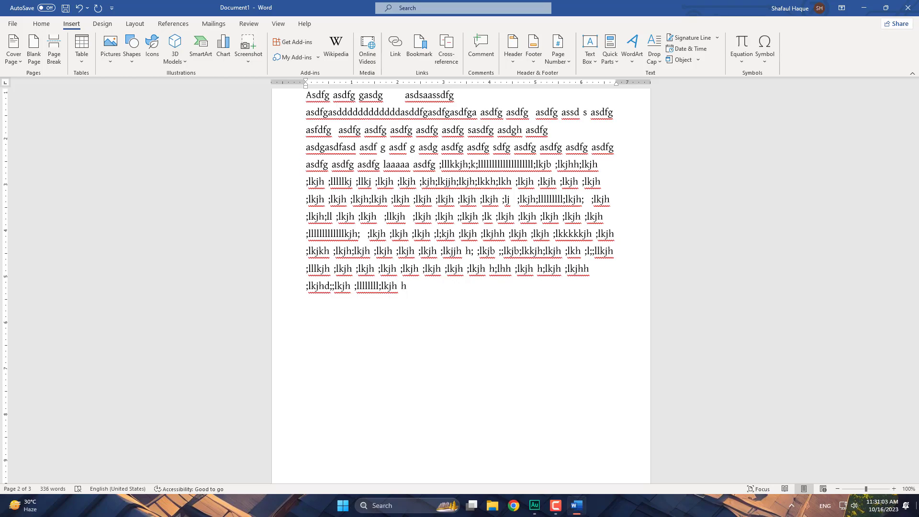
pyautogui.write(';lkh ;')
# - Type the strings ';lkj ;lkjh ;llkjh ;lkj ;lkjh h;lkjh ;lkjh ;lkjh' to finish the line
pyautogui.write(';lkj ;lkjh ;ll')
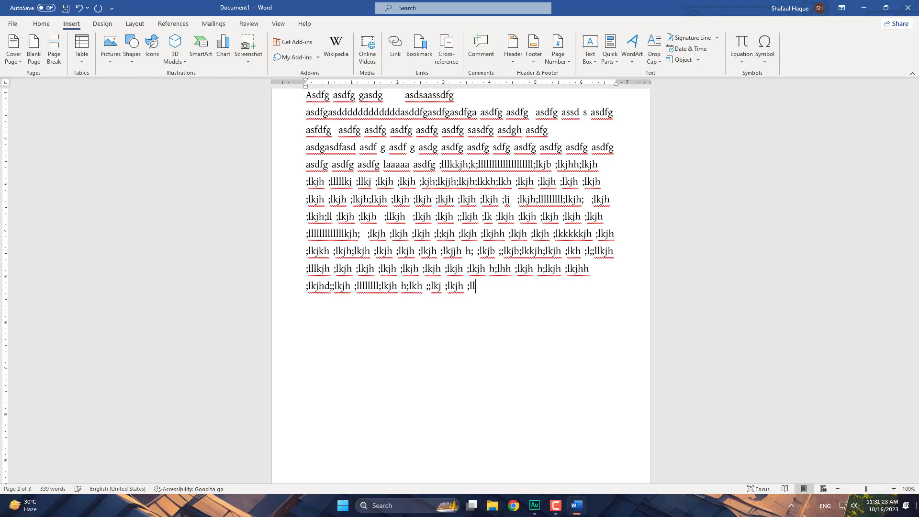
pyautogui.write('kjh')
pyautogui.write(';')
pyautogui.write('lkj')
pyautogui.write(' ;')
pyautogui.write('lkjh h')
pyautogui.write(';lkj ;lkjh')
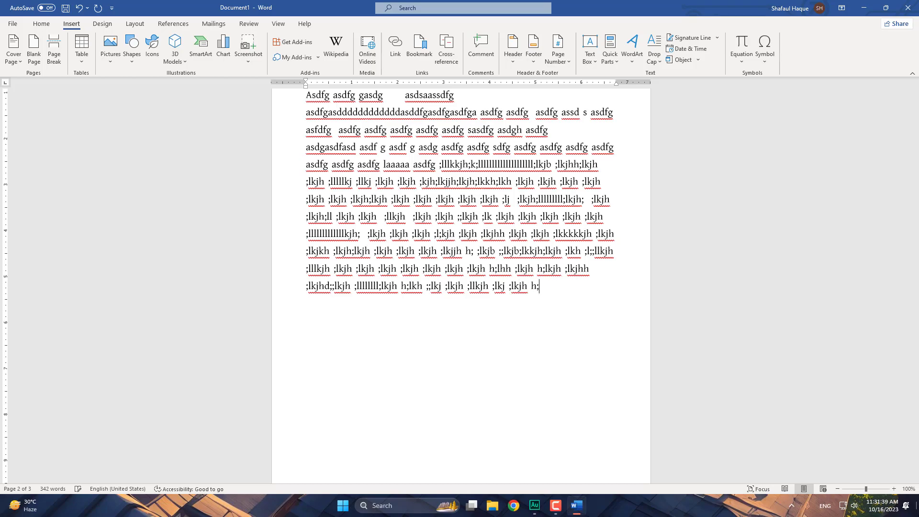
pyautogui.write('h ;lkjh ;lkjh')
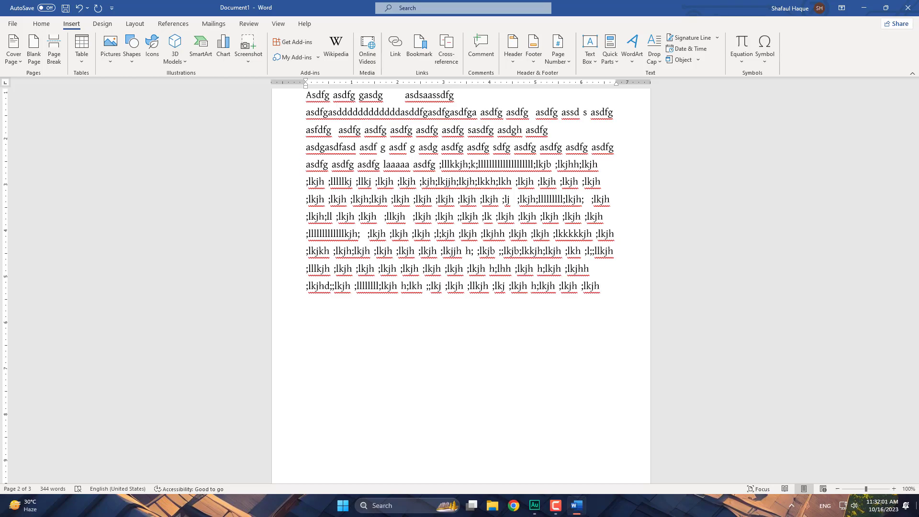
# - Type left-hand strings like 'asdsfg gasd asdfg asdg', letting them wrap onto new lines
pyautogui.write('asdsfg gasd asd')
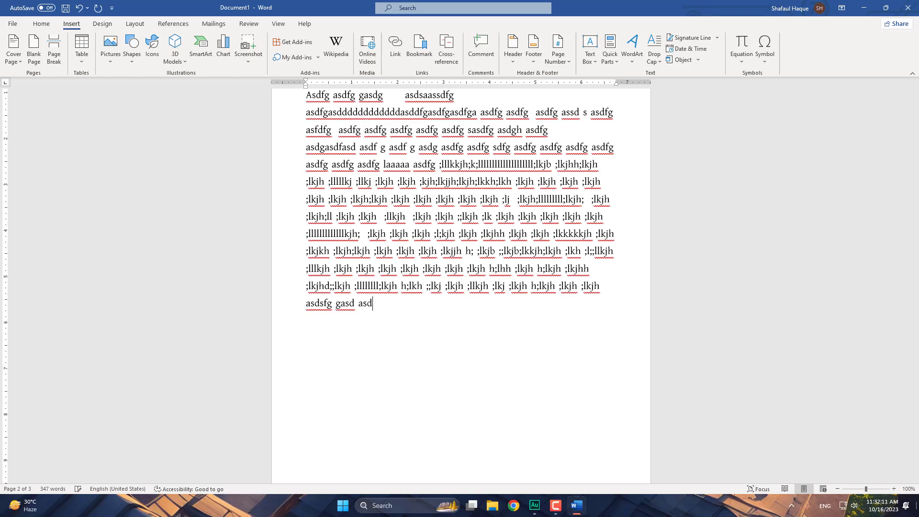
pyautogui.write('f')
pyautogui.write('g a')
pyautogui.write('ssd')
pyautogui.write('ddddddddda')
pyautogui.write(' asd')
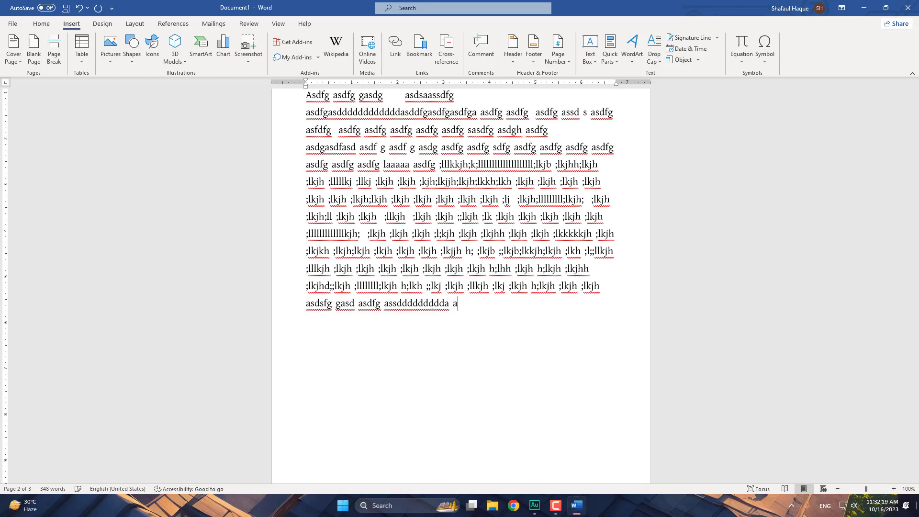
pyautogui.write('fg a')
pyautogui.write('s')
pyautogui.write('dg')
pyautogui.write(' asd')
pyautogui.write('dddddddddddddddddddddddddddddddddddddddddd')
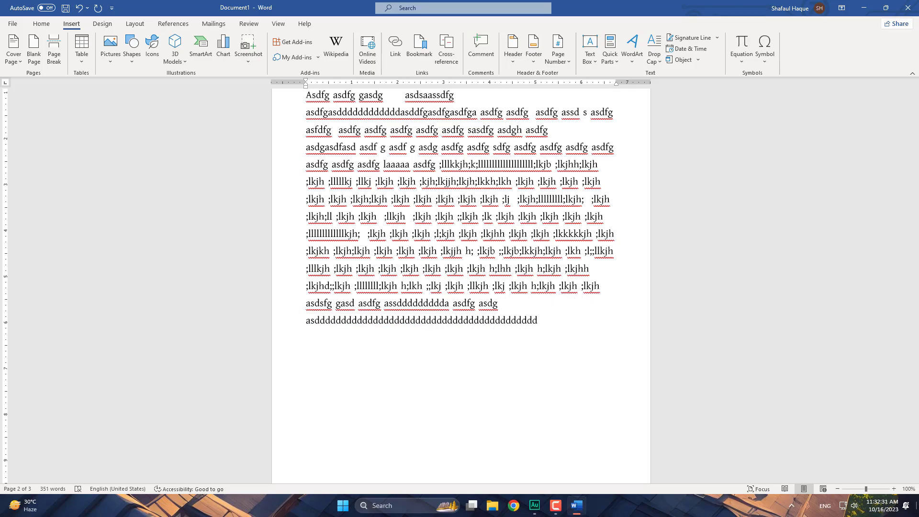
pyautogui.press('BackSpace')
pyautogui.write('l asd')
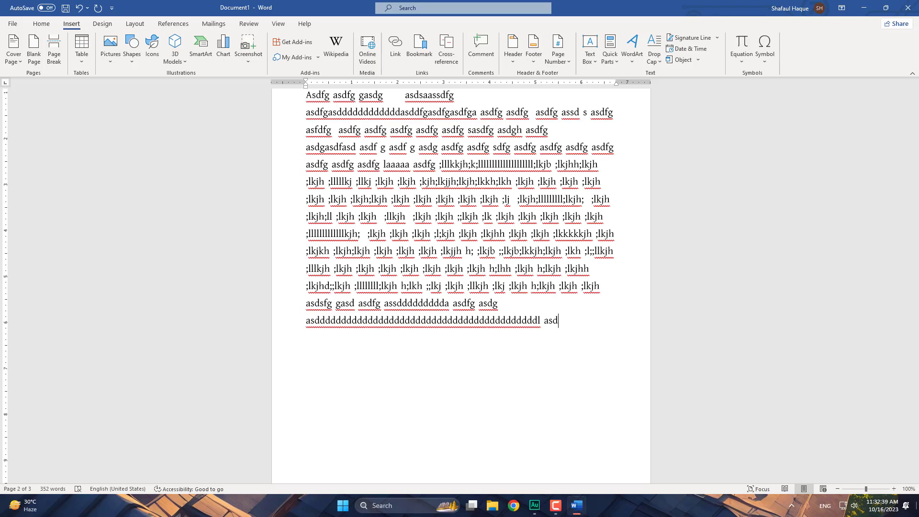
pyautogui.write('fg asdfg asdfg assdfg as')
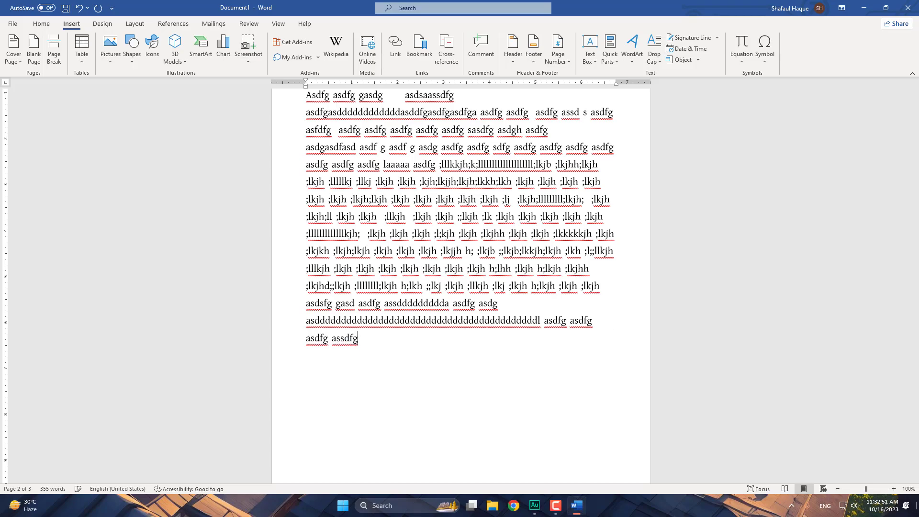
pyautogui.write('dfg assdf g  as')
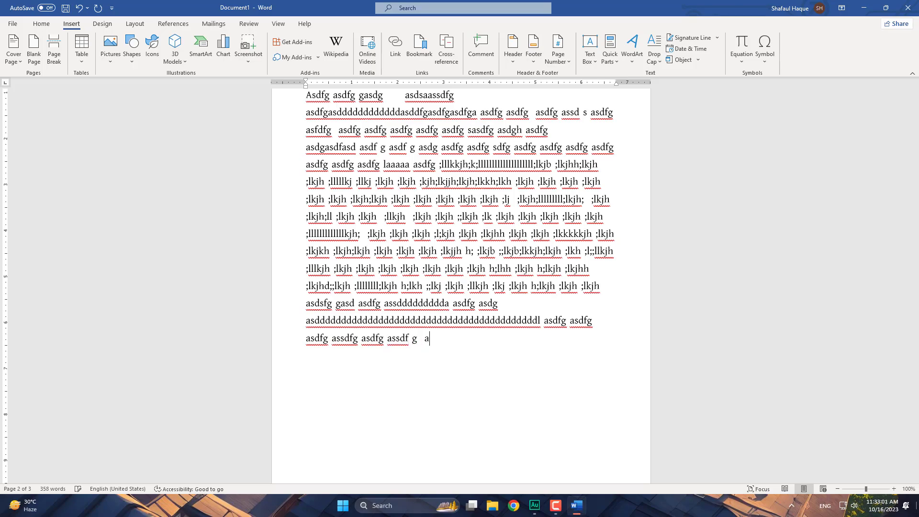
pyautogui.write('ssdfg asdg asd')
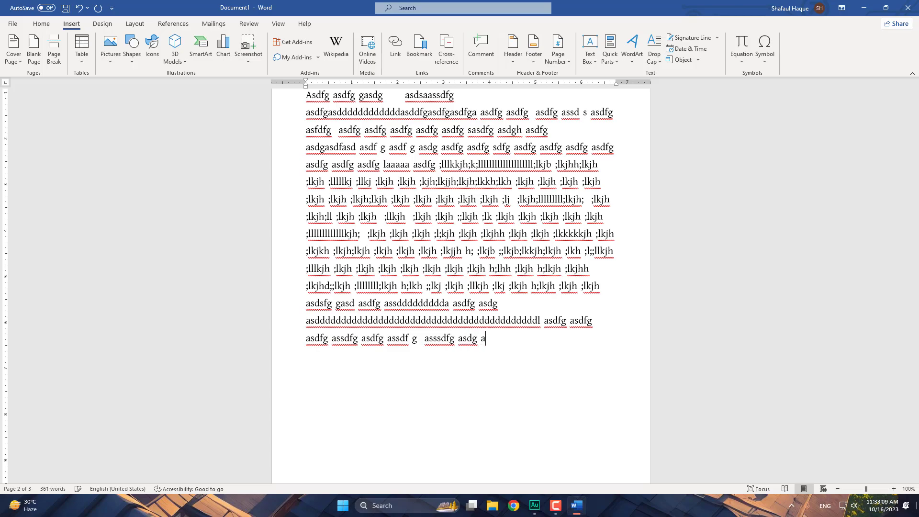
pyautogui.write('fg assddddddddddddddddd')
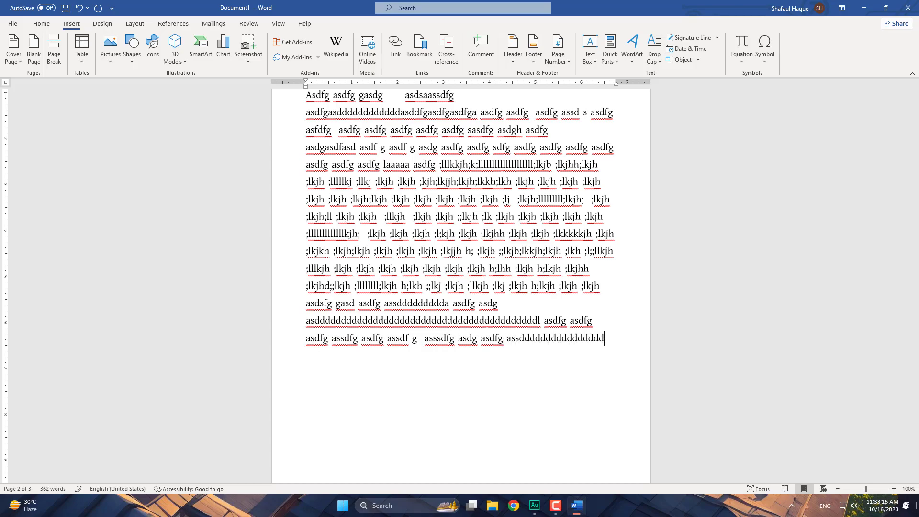
pyautogui.write(' asdd')
# - Type further asdfg strings such as 'asddffgf lasdfg asdf asdfg' at the document's end
pyautogui.write('asddffgf lasdfg')
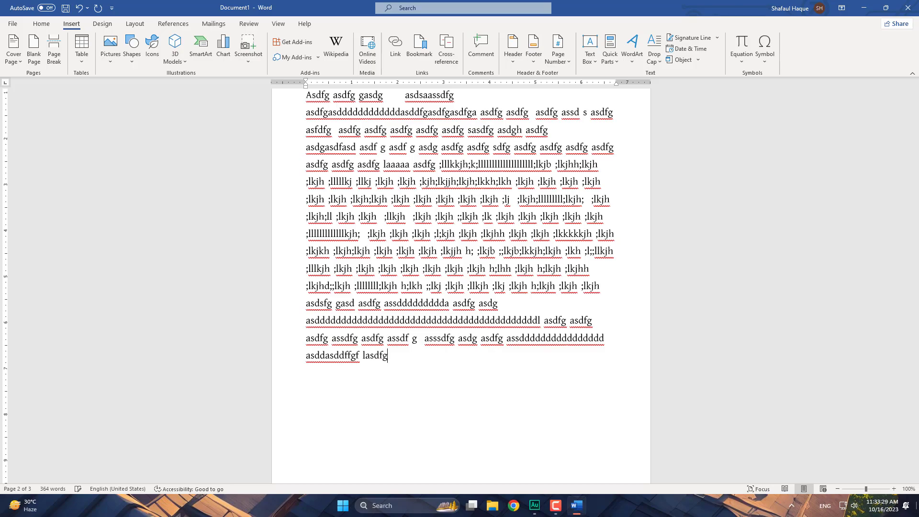
pyautogui.write(' asdf asdfg as')
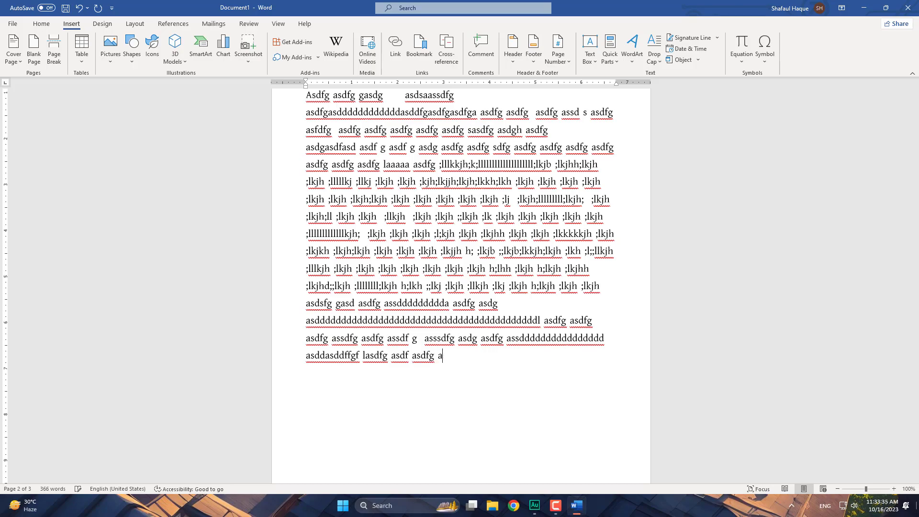
pyautogui.write('dfg asdfg asd')
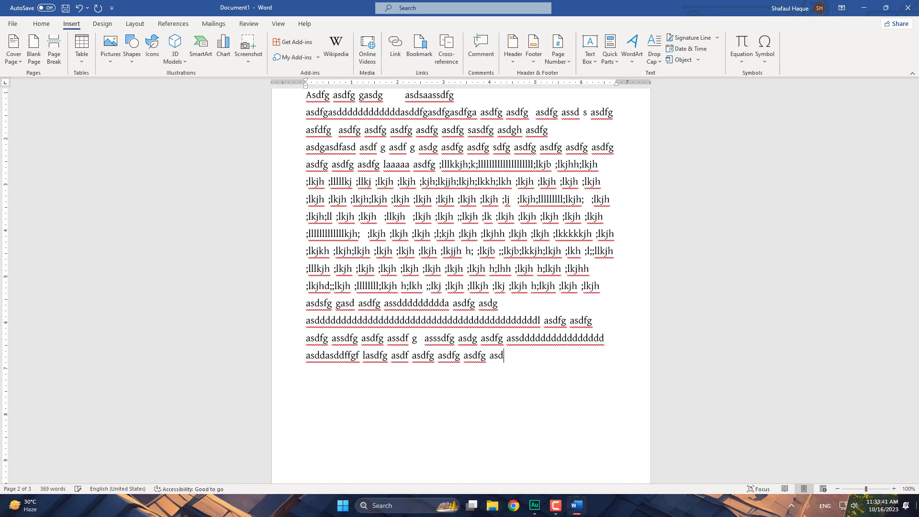
pyautogui.write('ddddg sssssssssssssdfgg')
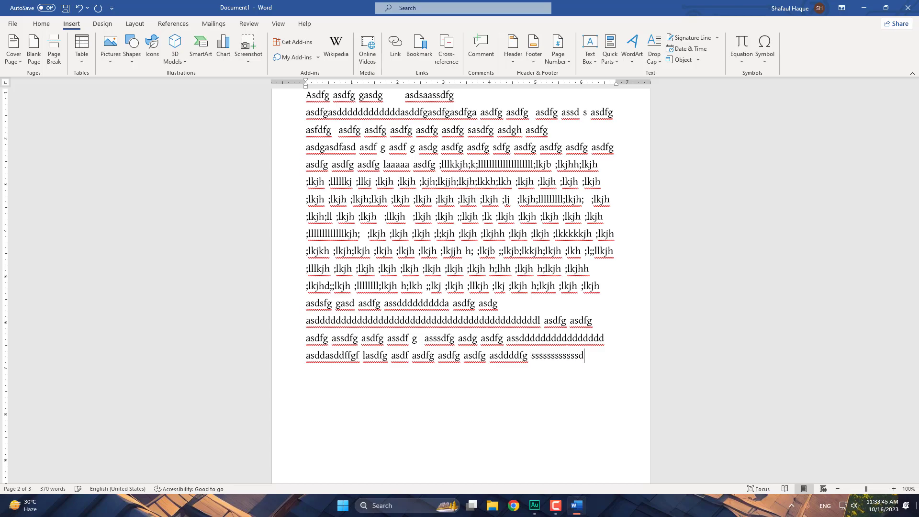
pyautogui.write(' addla')
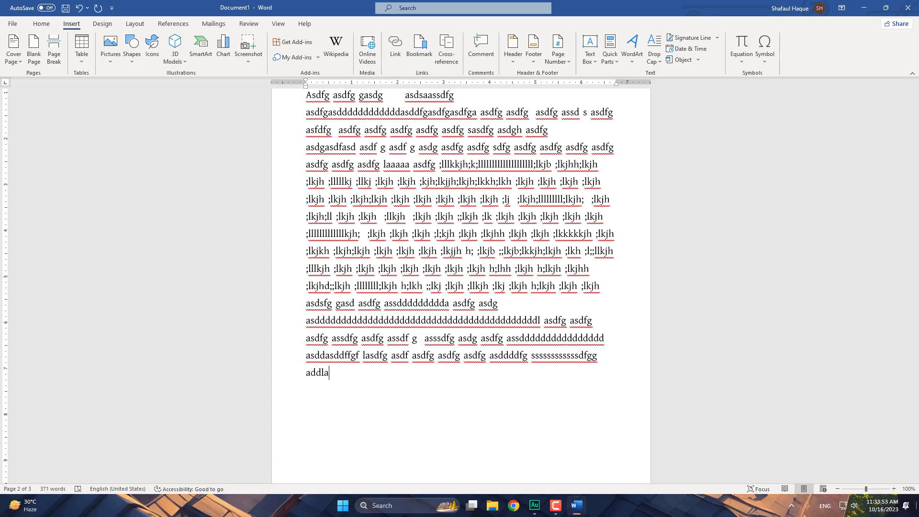
pyautogui.write('    asdfg adasdf')
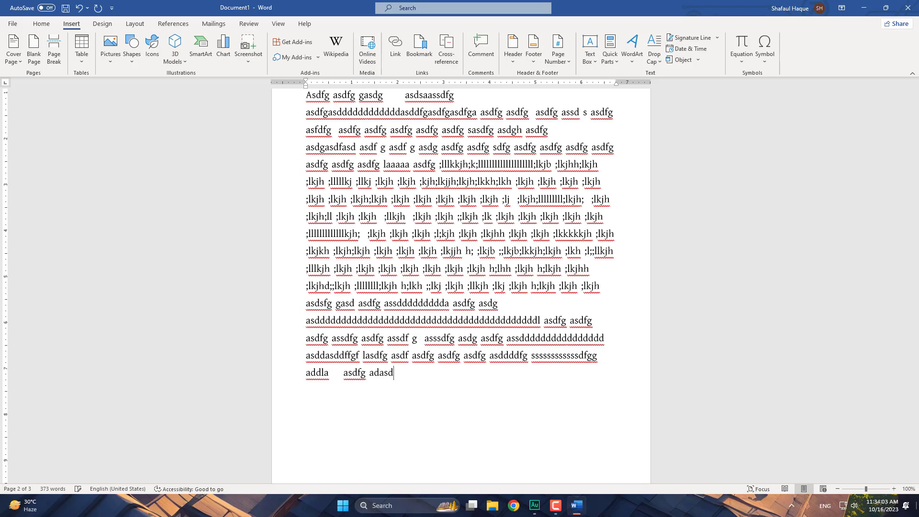
pyautogui.write('g asdgg asdg')
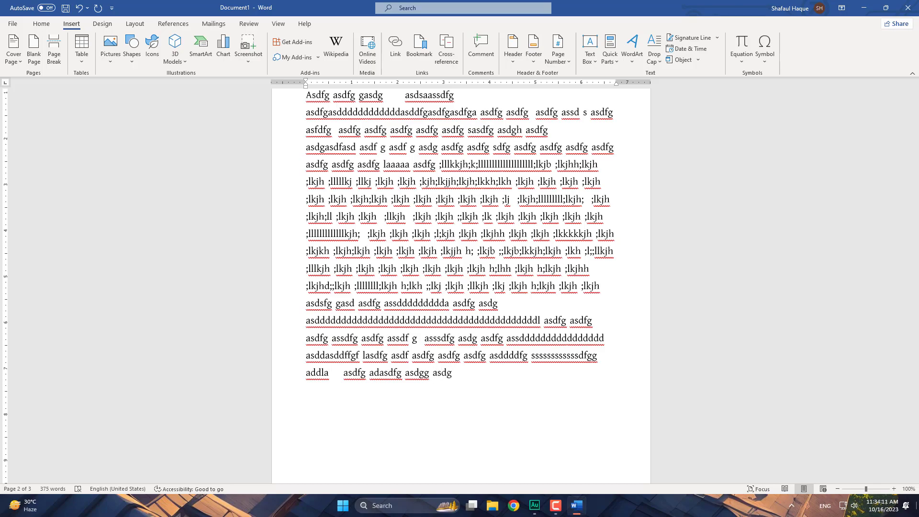
pyautogui.write(' asdfg asdfg  assd')
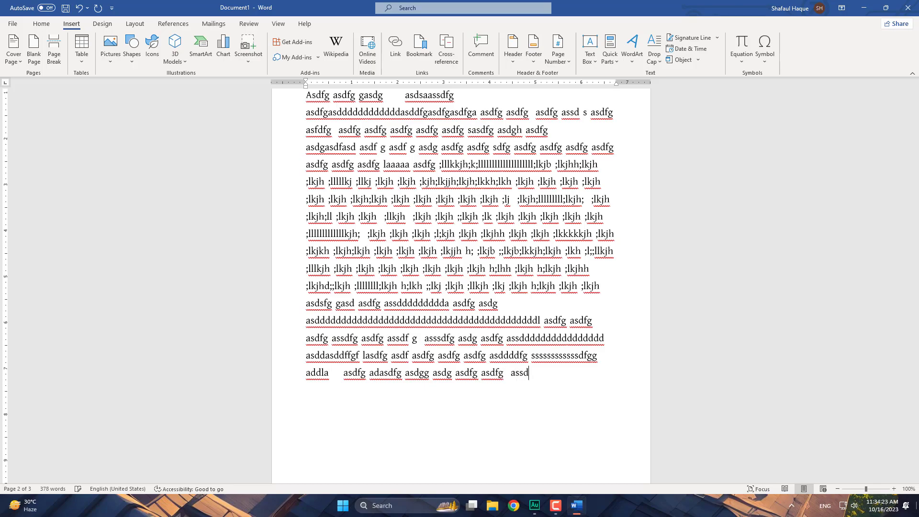
pyautogui.write('g  asdg asssdfg  a')
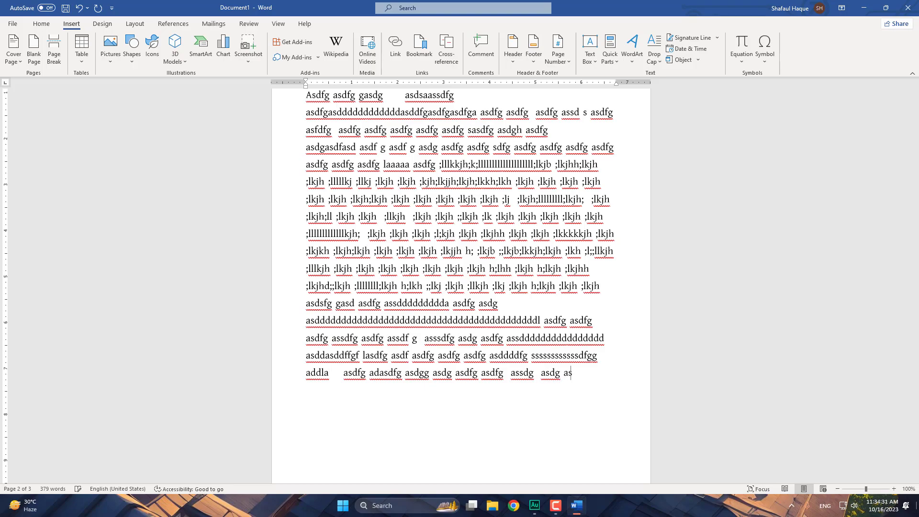
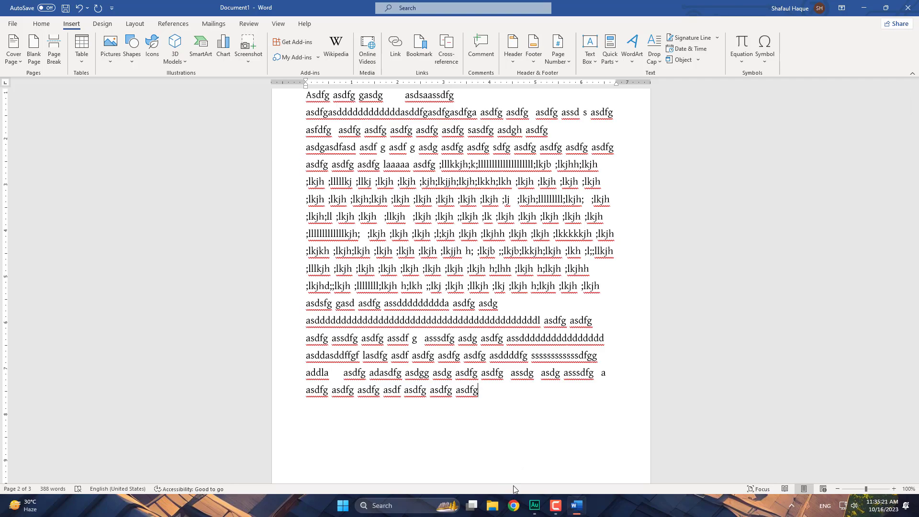
# - Open the recommended Experiences and Notable Work1 PDF and type 'leter for leave of absence' over its address
pyautogui.click(343, 505)
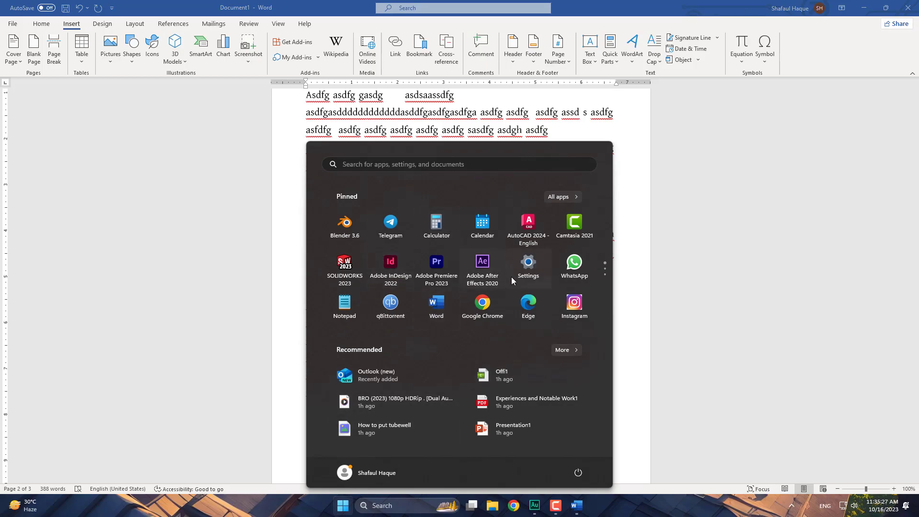
pyautogui.click(531, 402)
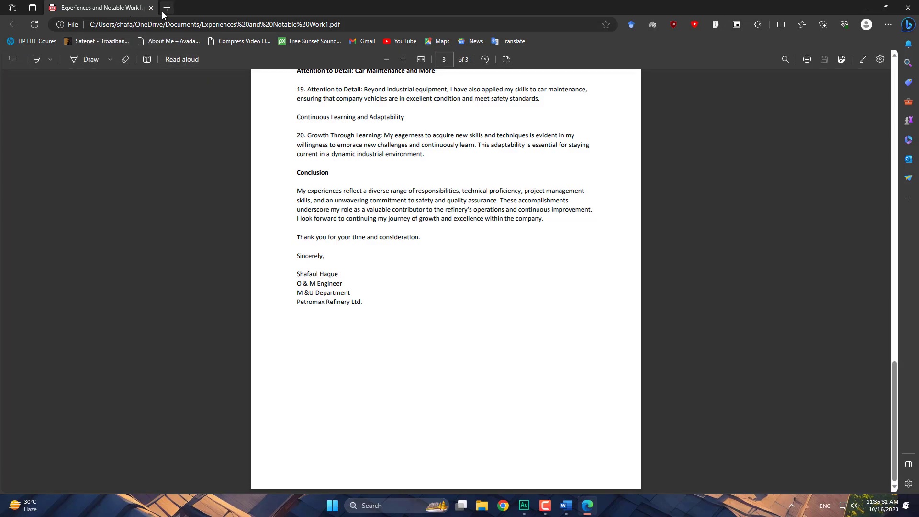
pyautogui.click(196, 25)
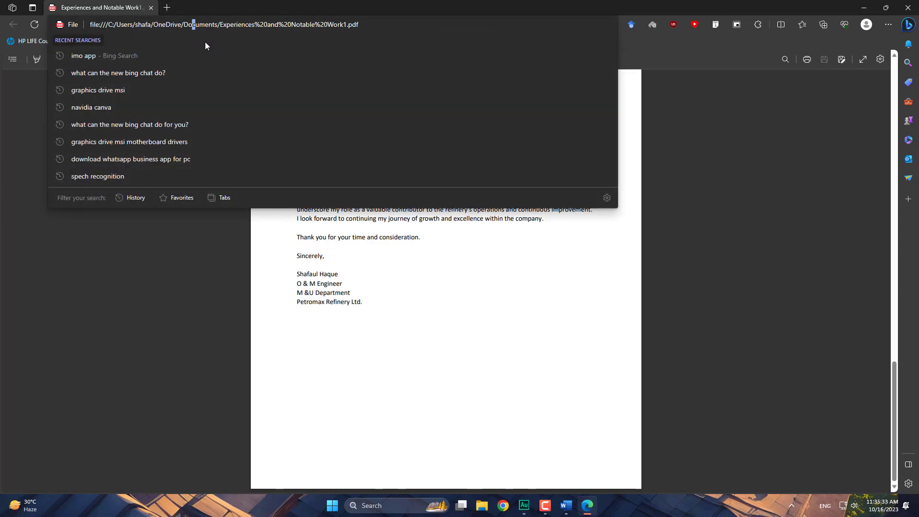
pyautogui.hotkey('ctrl', 'a')
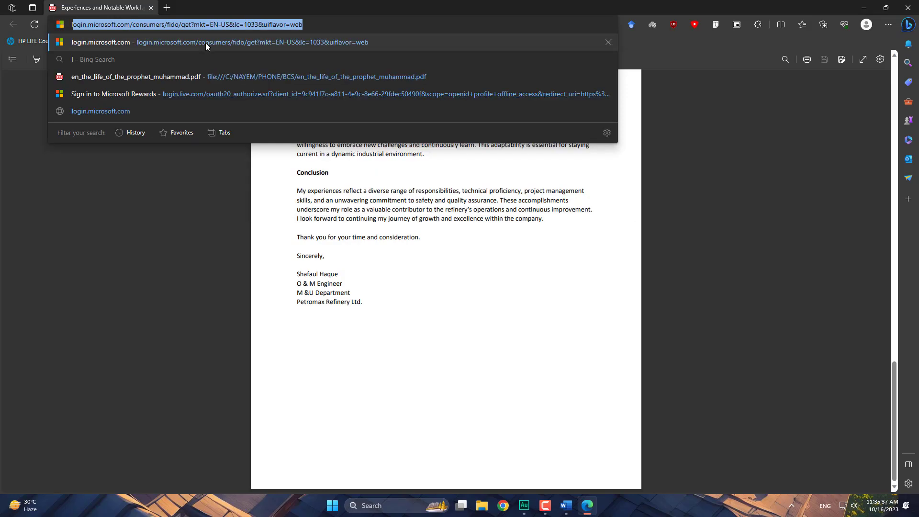
pyautogui.write('leter for l')
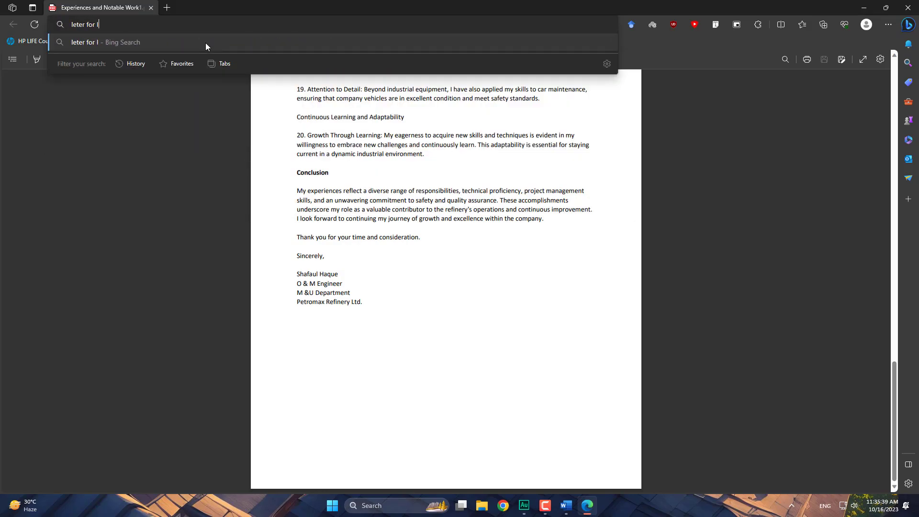
pyautogui.write('eave of abs')
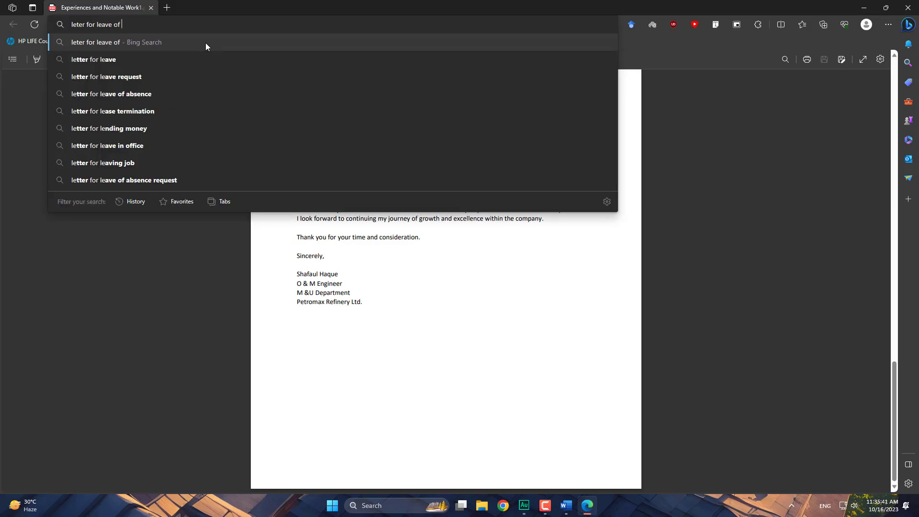
pyautogui.write('ence')
# - Run the Bing search for 'leter for leave of absence' and scroll through the results and back
pyautogui.press('Return')
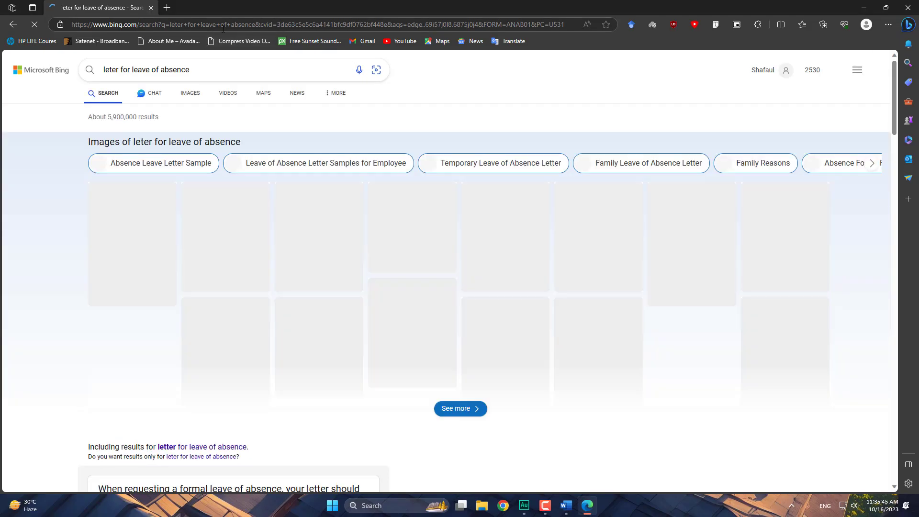
pyautogui.scroll(-4, 235, 129)
pyautogui.scroll(-2, 293, 219)
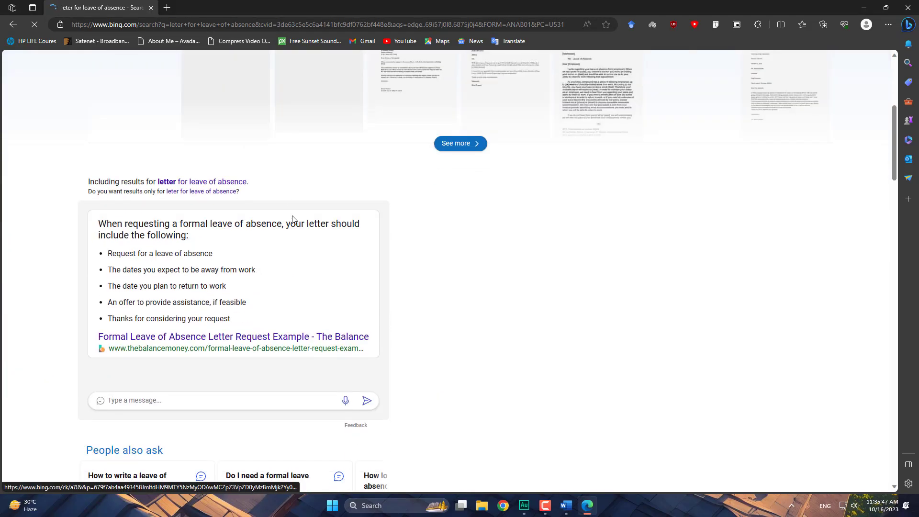
pyautogui.scroll(-6, 234, 242)
pyautogui.scroll(-4, 297, 247)
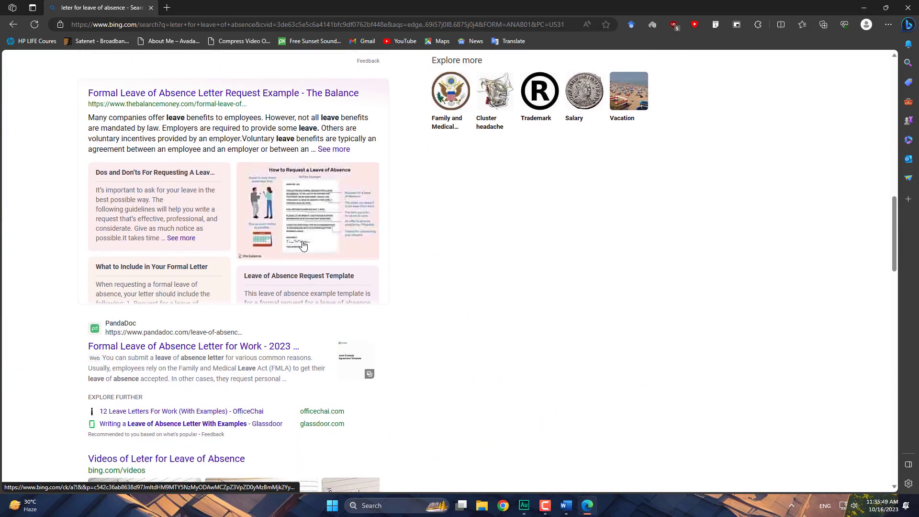
pyautogui.scroll(-4, 359, 238)
pyautogui.scroll(-8, 412, 232)
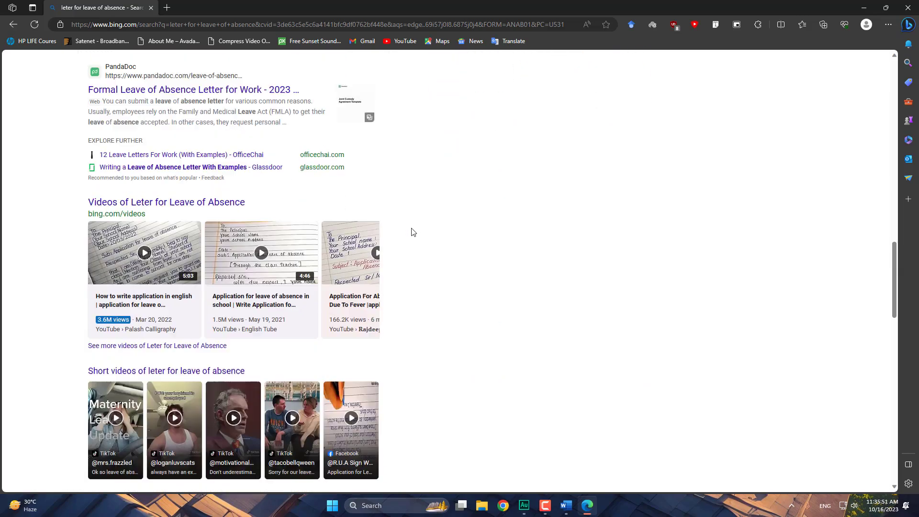
pyautogui.scroll(-4, 419, 227)
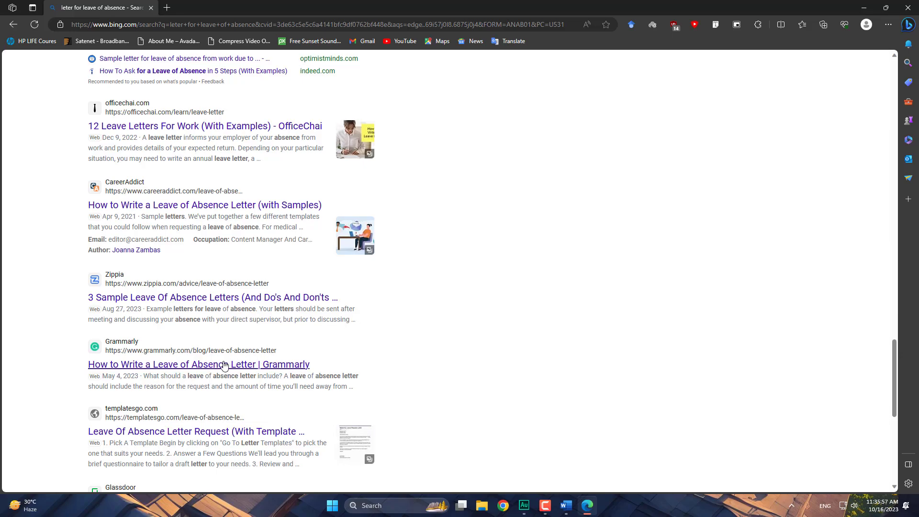
pyautogui.scroll(-4, 396, 289)
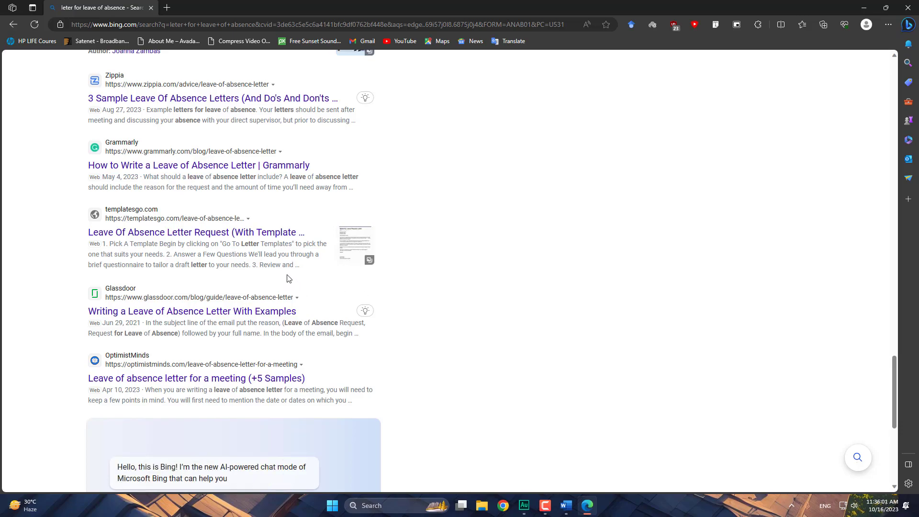
pyautogui.scroll(10, 189, 93)
pyautogui.scroll(10, 189, 93)
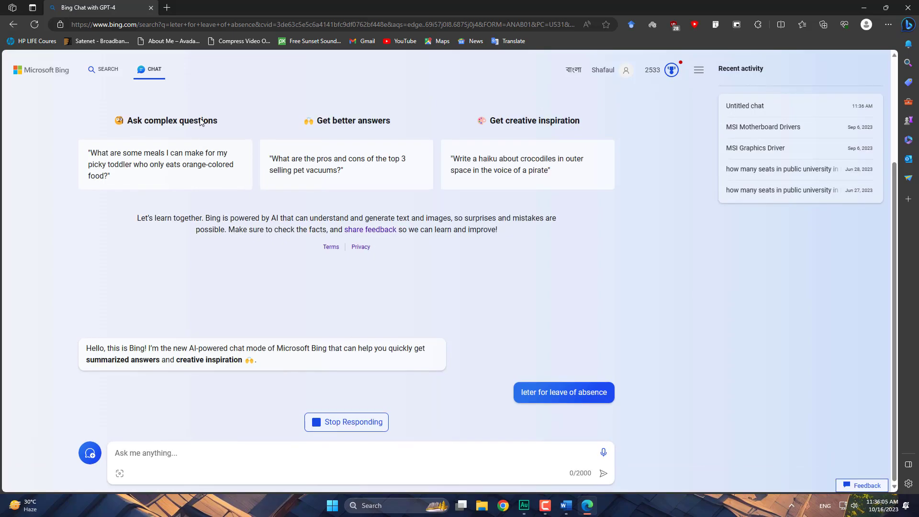
# - Switch into Bing Chat and open its sample leave-letter images in a new Bing Images tab
pyautogui.scroll(3, 206, 128)
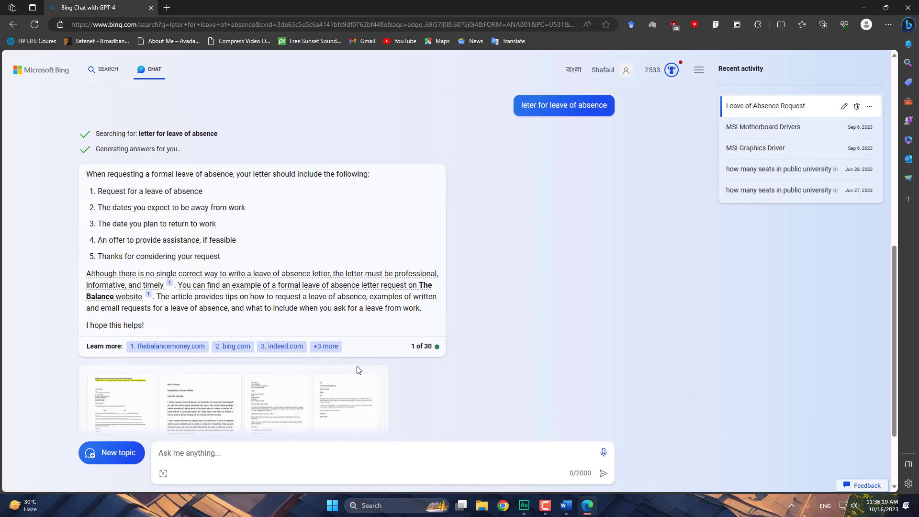
pyautogui.click(123, 327)
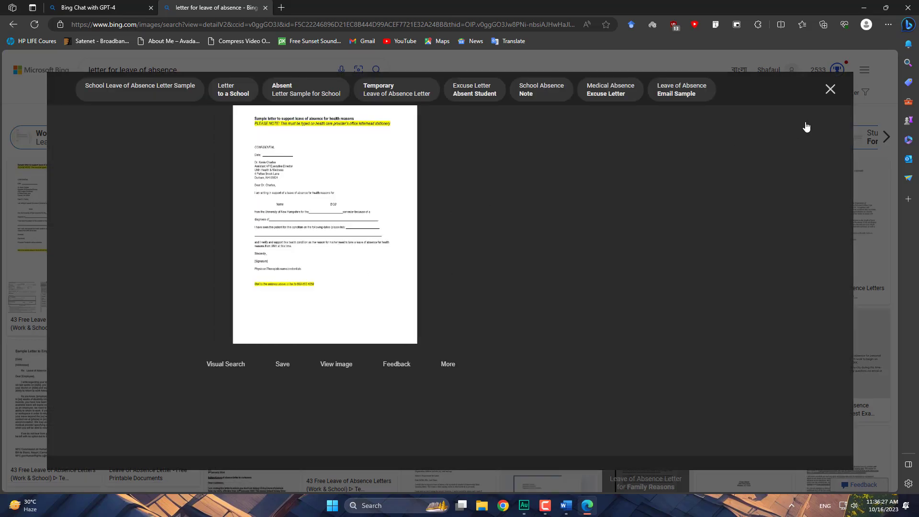
# - Preview the 43 Free Leave of Absence Letters, Marriage Witness Affidavit and pdffiller.com benefits images
pyautogui.scroll(-2, 530, 323)
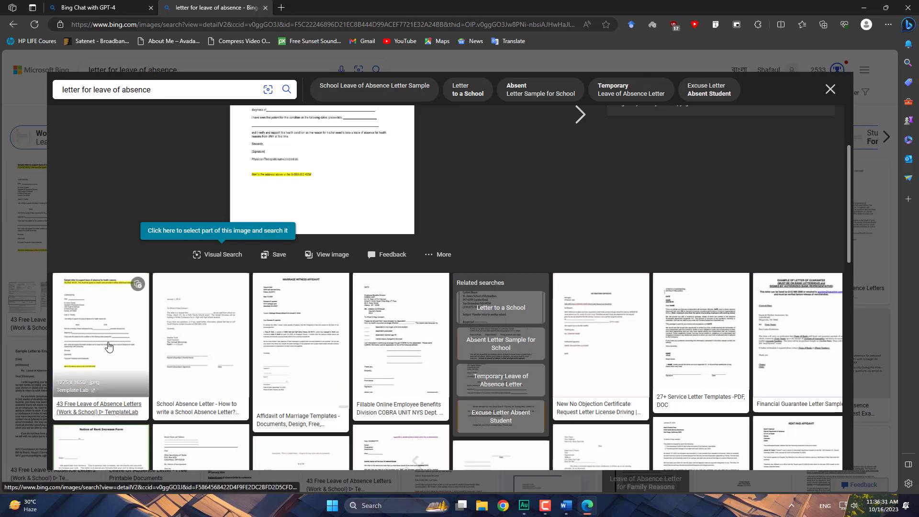
pyautogui.click(113, 342)
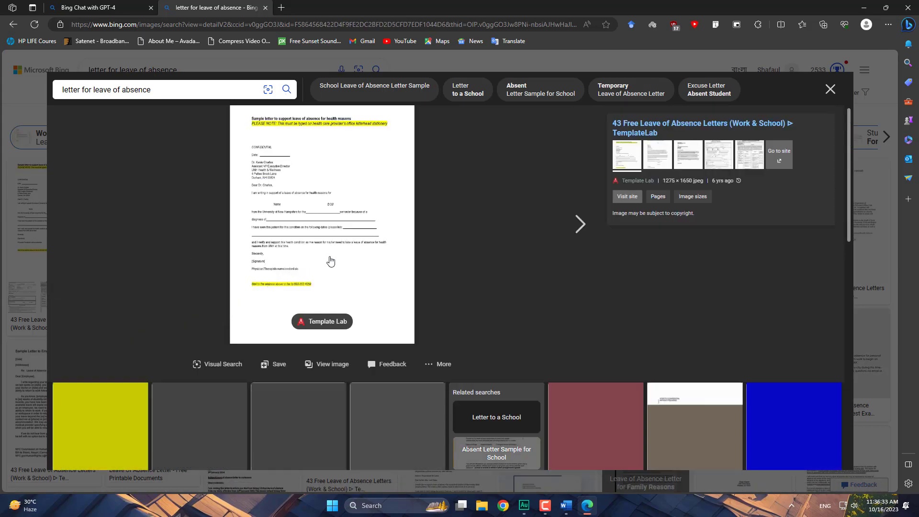
pyautogui.click(294, 437)
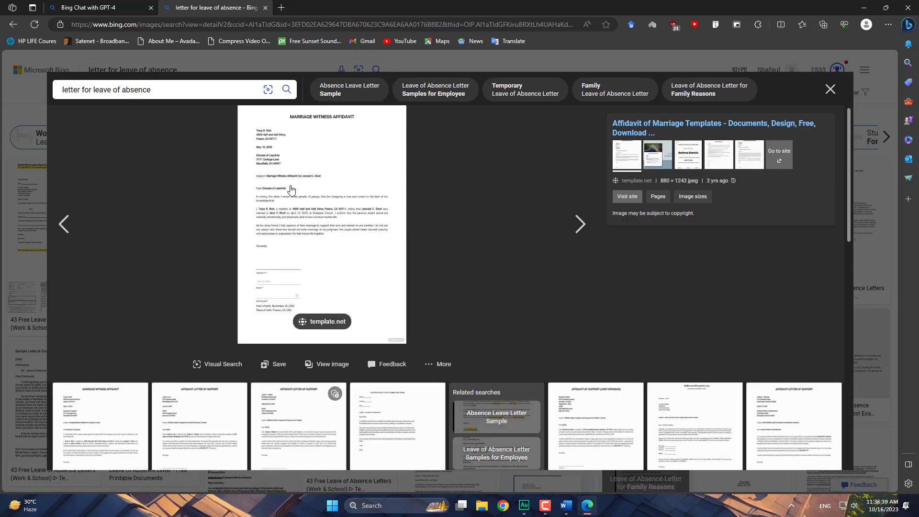
pyautogui.rightClick(291, 189)
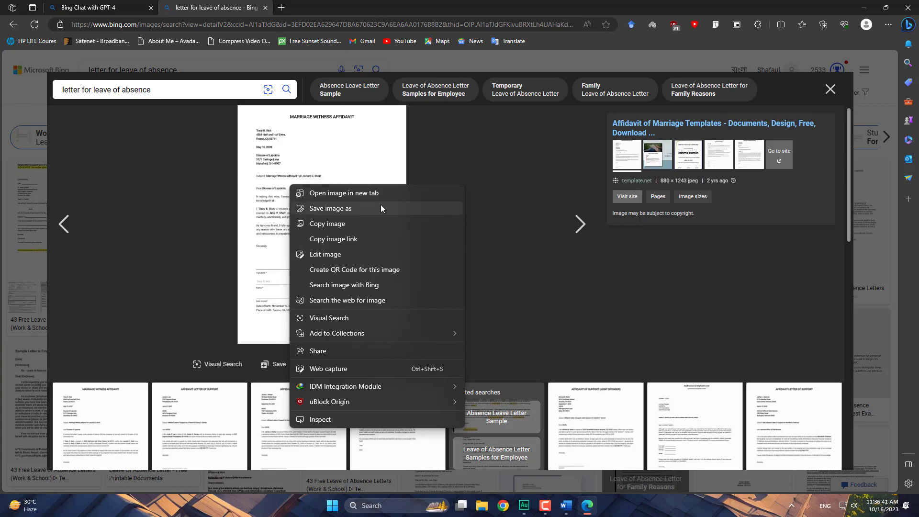
pyautogui.click(521, 254)
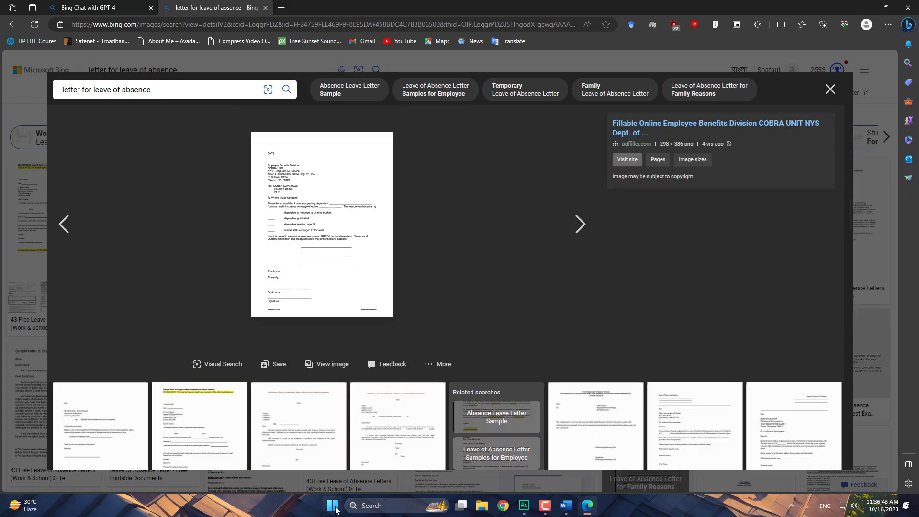
pyautogui.click(335, 509)
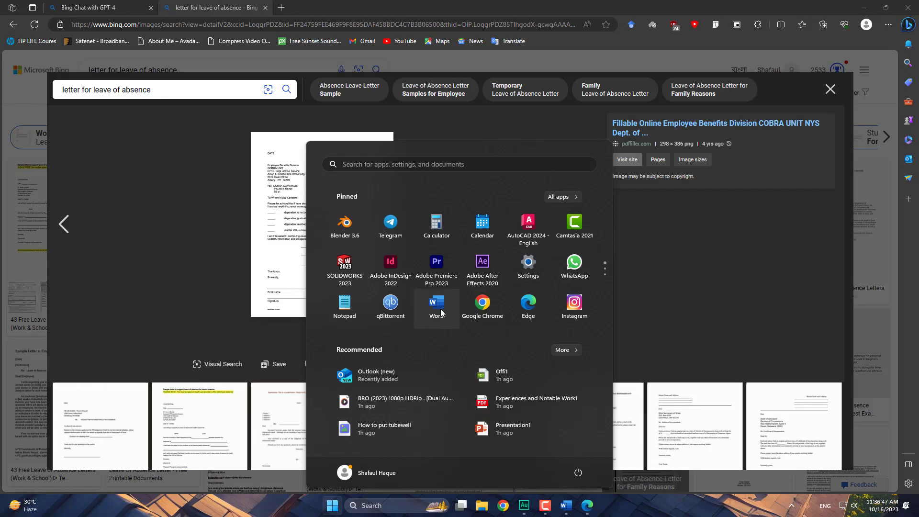
# - Launch WhatsApp and open the colleague's chat holding the shared leave application files
pyautogui.click(561, 271)
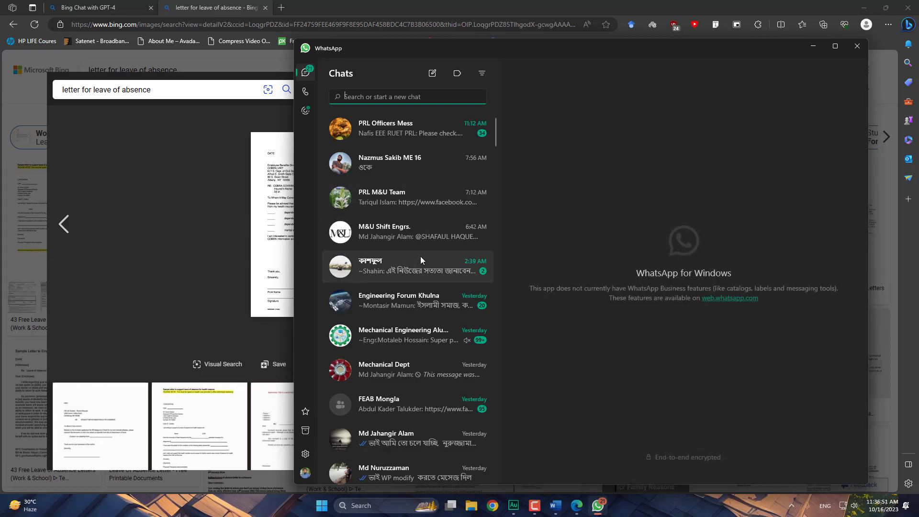
pyautogui.scroll(-3, 424, 272)
pyautogui.click(416, 330)
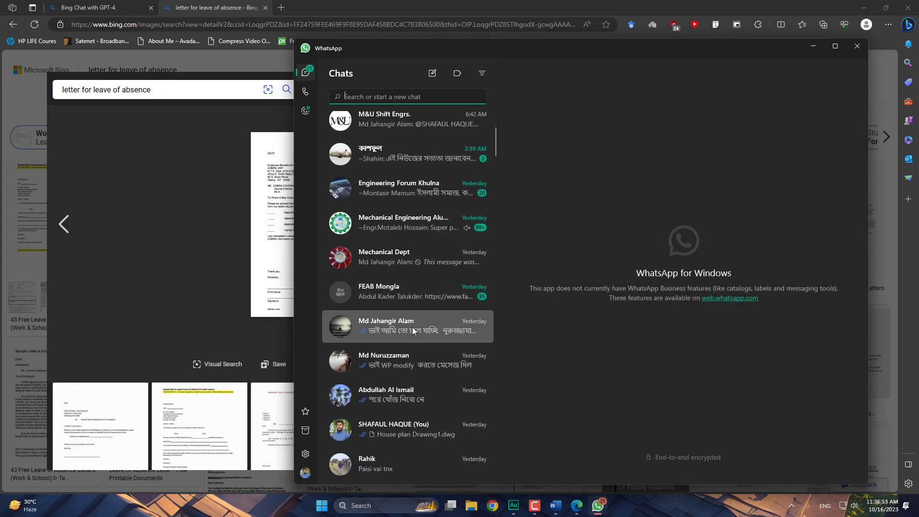
pyautogui.scroll(10, 692, 279)
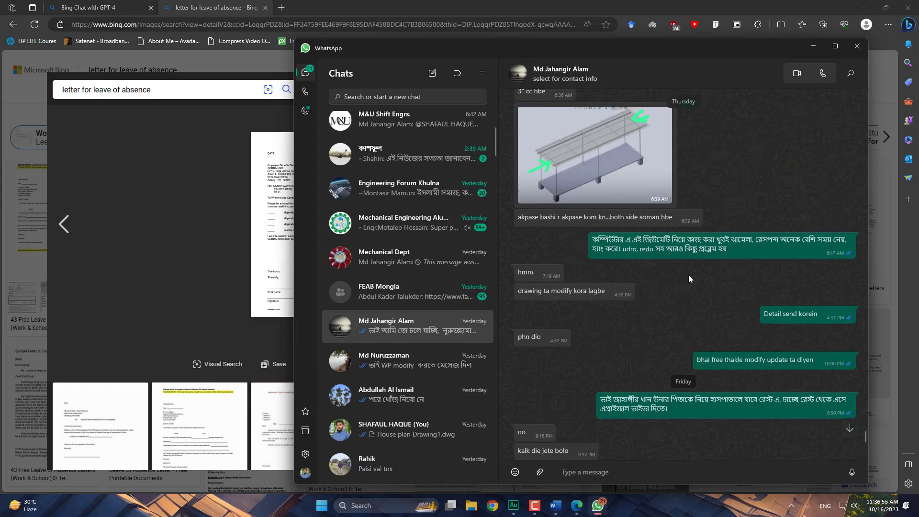
pyautogui.scroll(10, 688, 275)
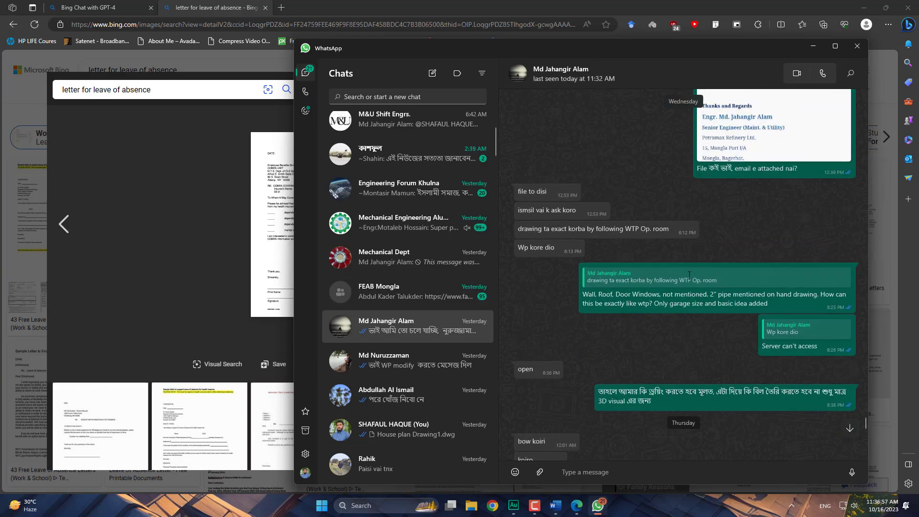
pyautogui.scroll(10, 694, 272)
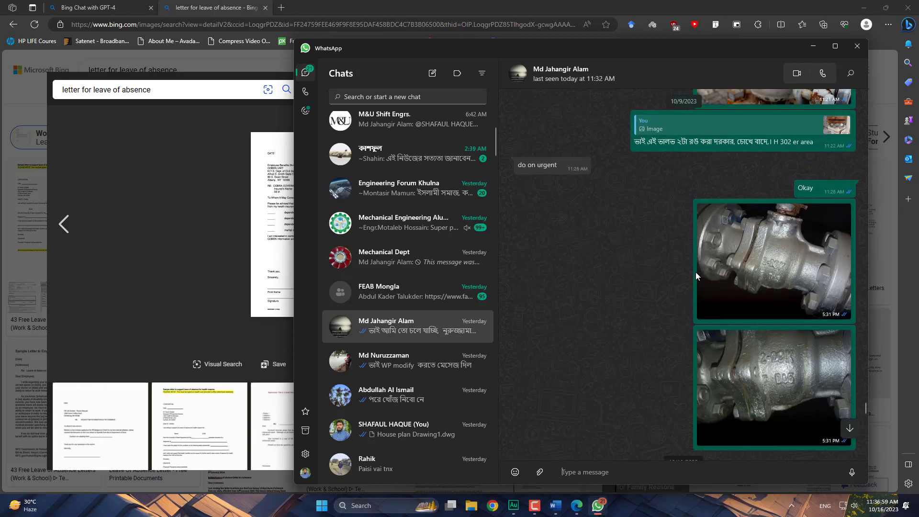
pyautogui.scroll(10, 695, 276)
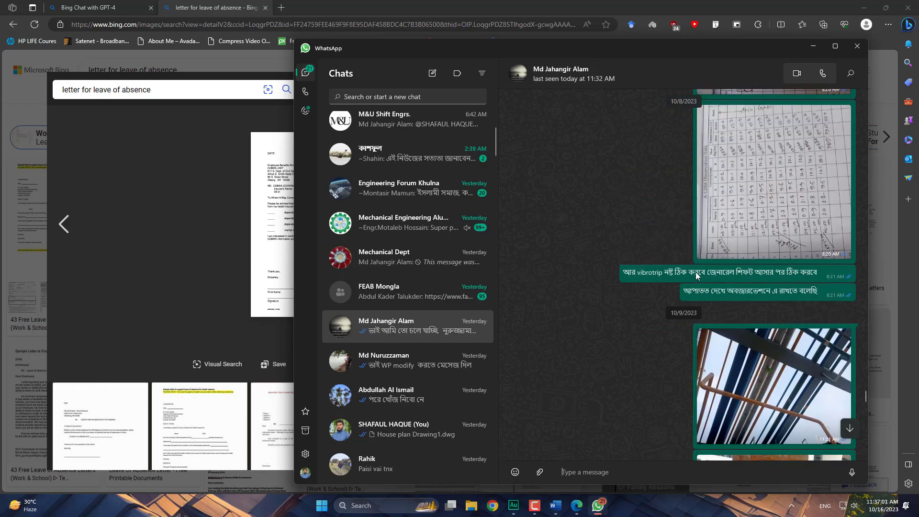
pyautogui.scroll(10, 695, 271)
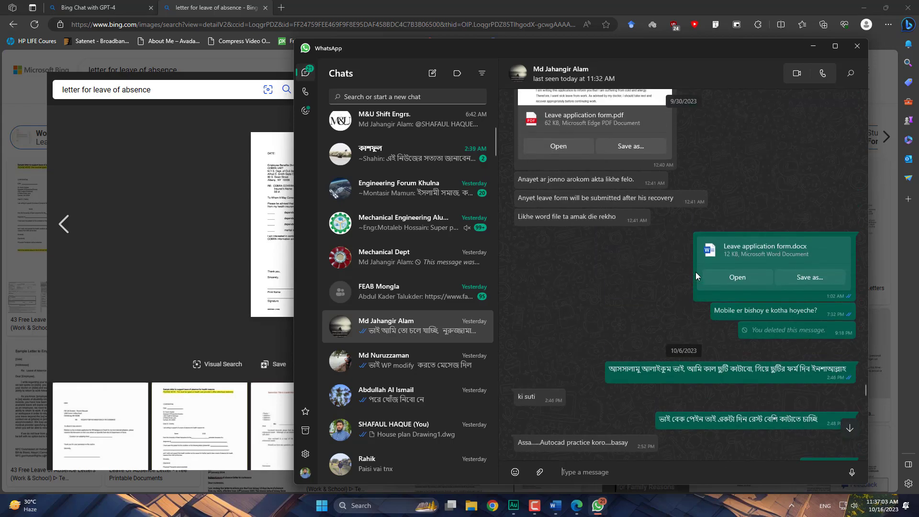
# - Save Leave application form.docx into the Documents folder and close WhatsApp
pyautogui.click(808, 277)
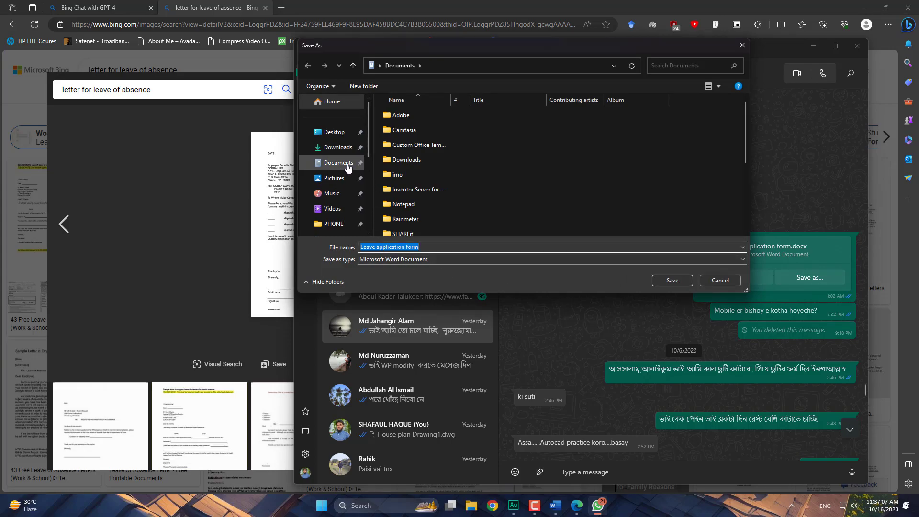
pyautogui.click(672, 279)
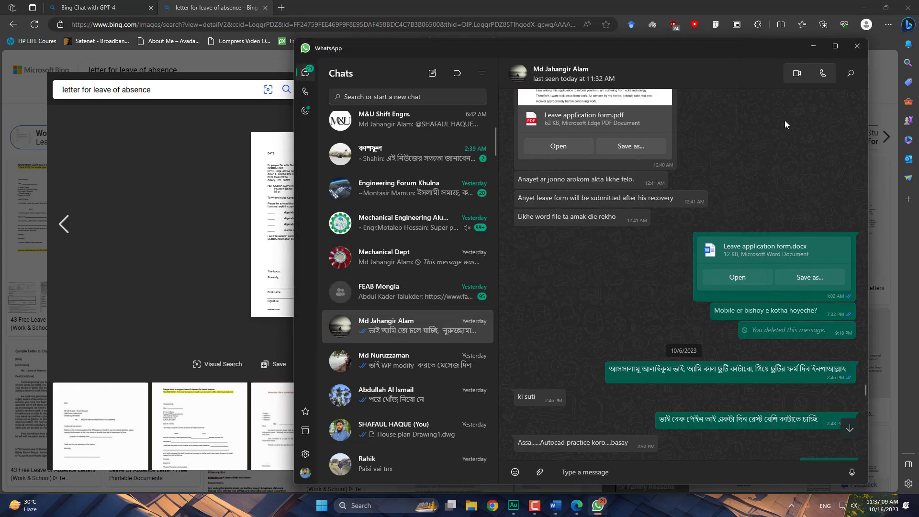
pyautogui.click(857, 47)
# - Close the browser and open Leave application form from Documents through Word's File > Open > Browse
pyautogui.click(908, 8)
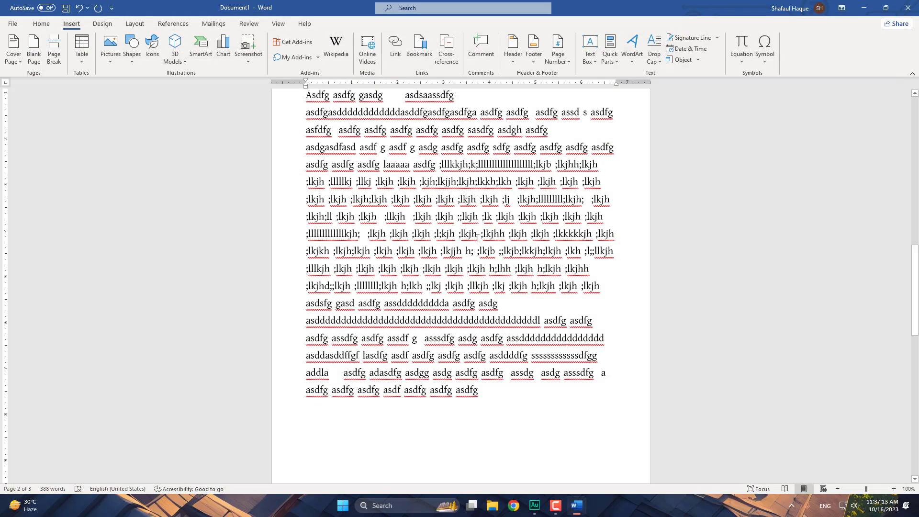
pyautogui.click(13, 24)
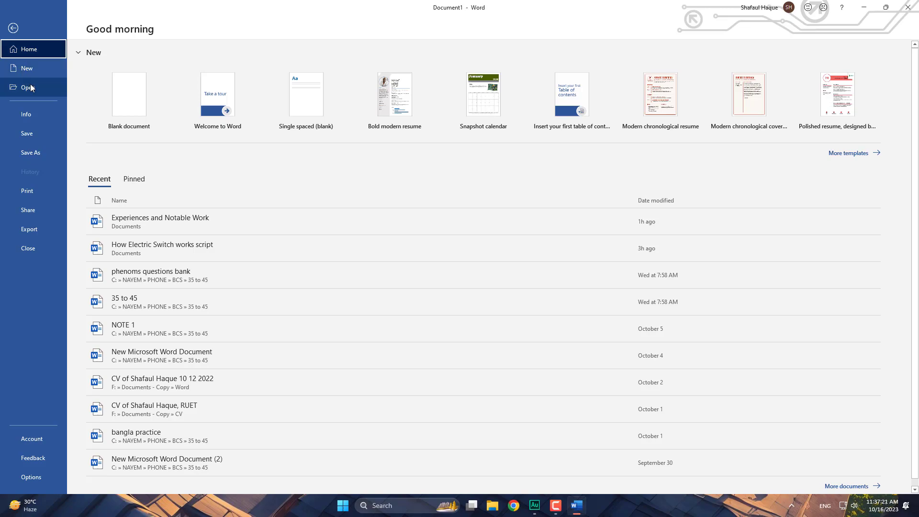
pyautogui.click(27, 85)
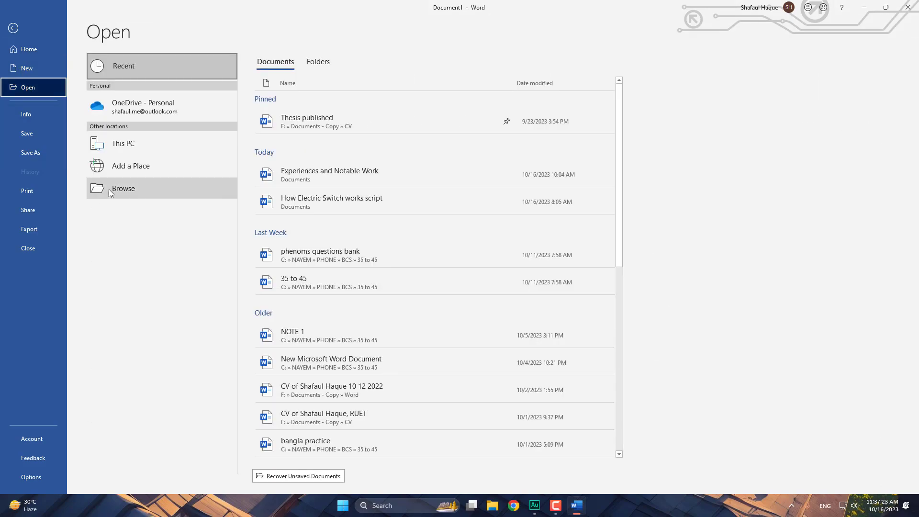
pyautogui.click(157, 189)
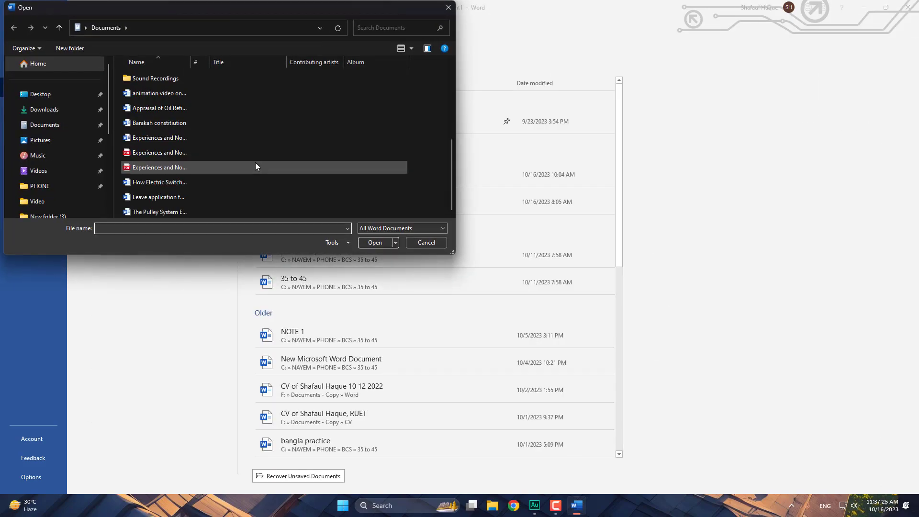
pyautogui.click(194, 197)
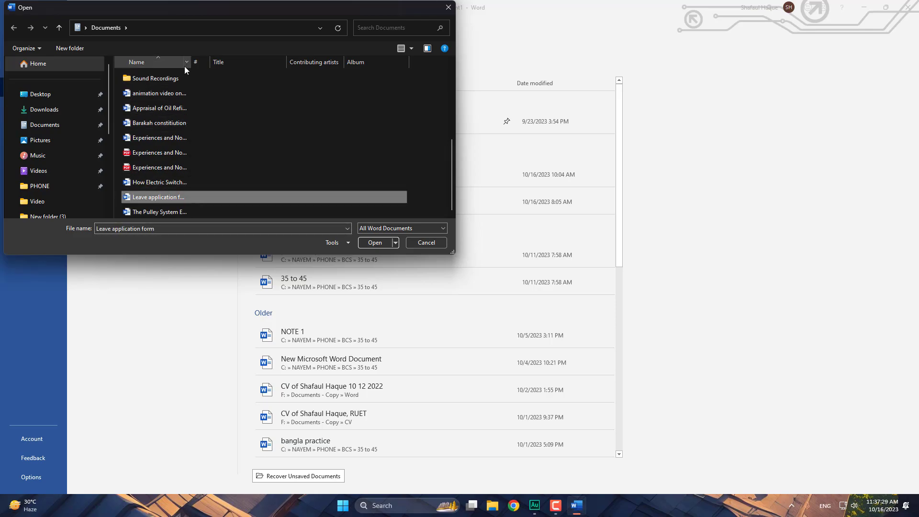
pyautogui.moveTo(191, 65); pyautogui.dragTo(273, 64)
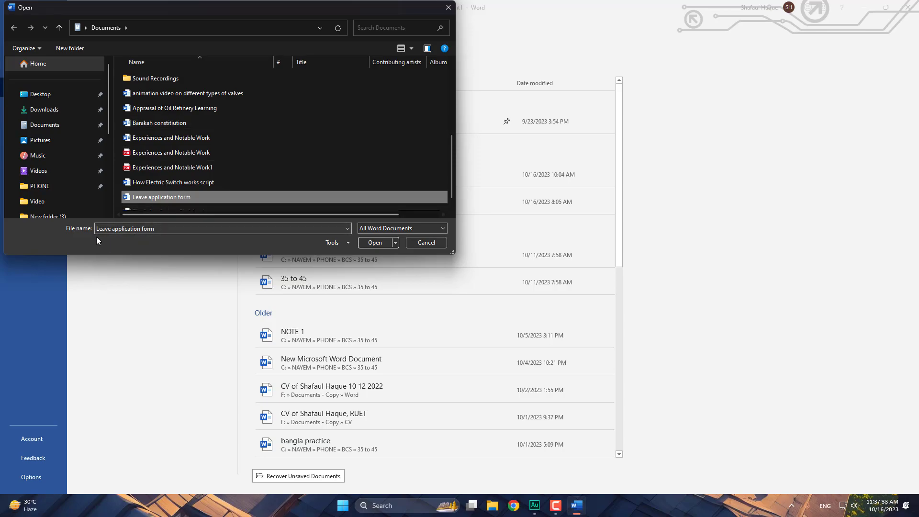
pyautogui.click(375, 243)
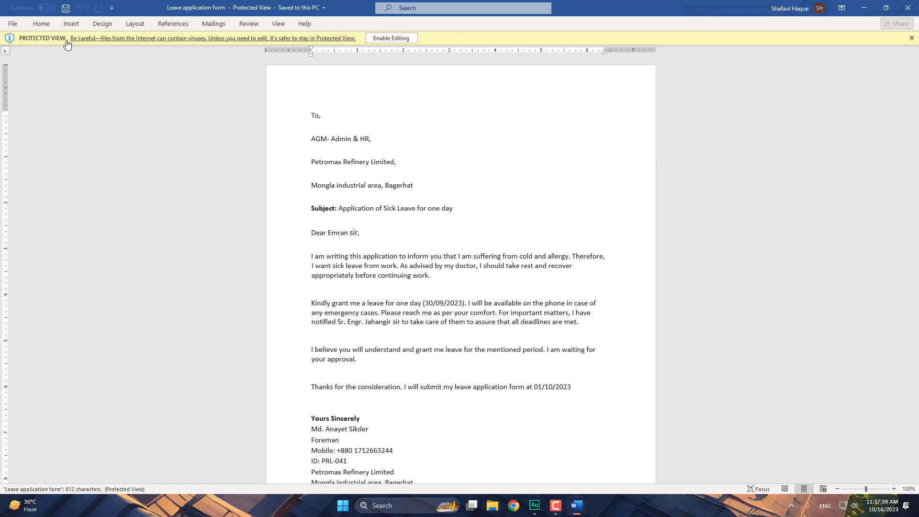
# - Enable editing on the Leave application form and select its To, line
pyautogui.click(392, 38)
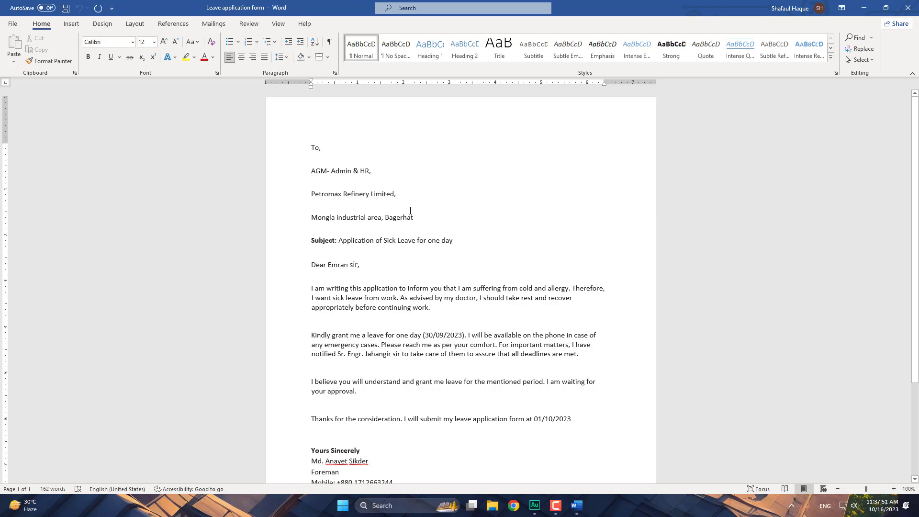
pyautogui.scroll(-2, 401, 220)
pyautogui.scroll(4, 401, 222)
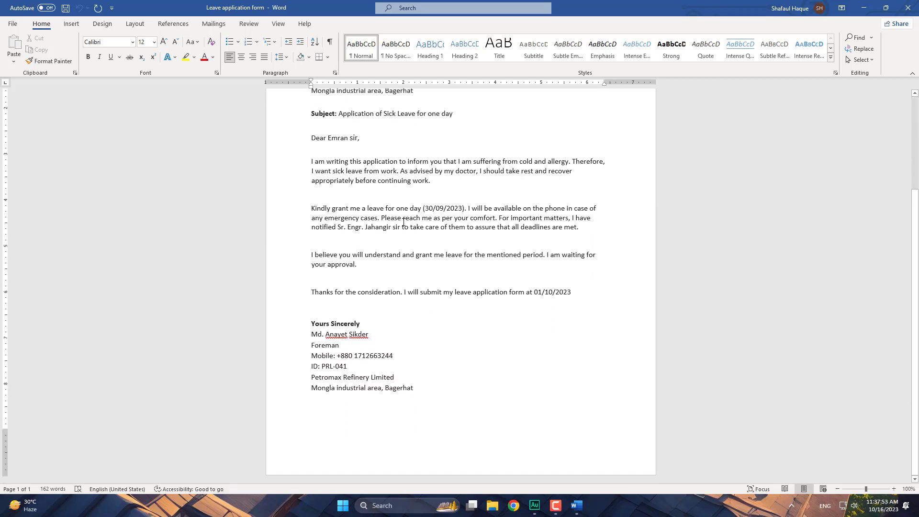
pyautogui.moveTo(312, 148); pyautogui.dragTo(326, 153)
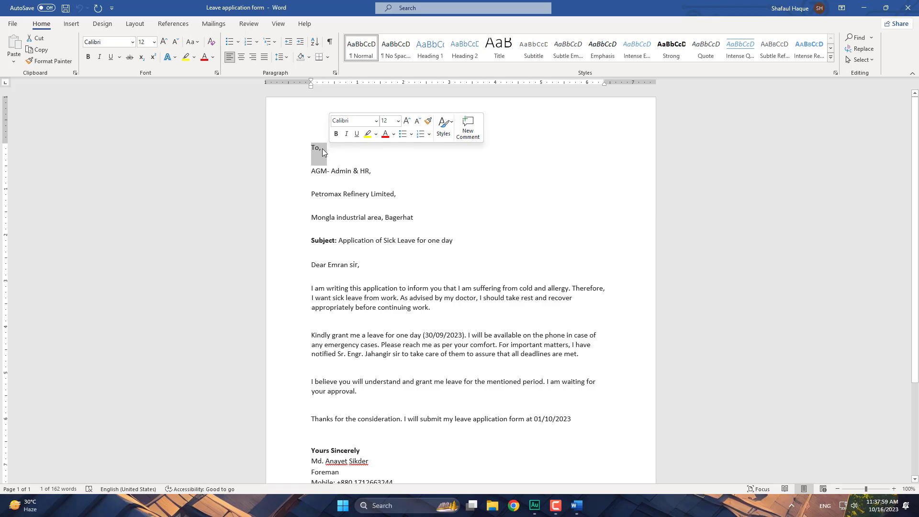
# - Select the To, line together with the blank space beneath it
pyautogui.click(323, 148)
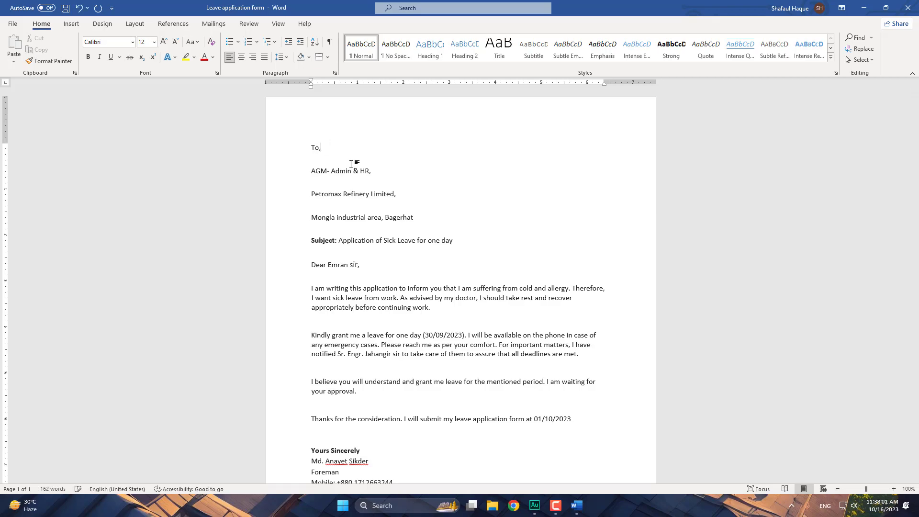
pyautogui.press('Down')
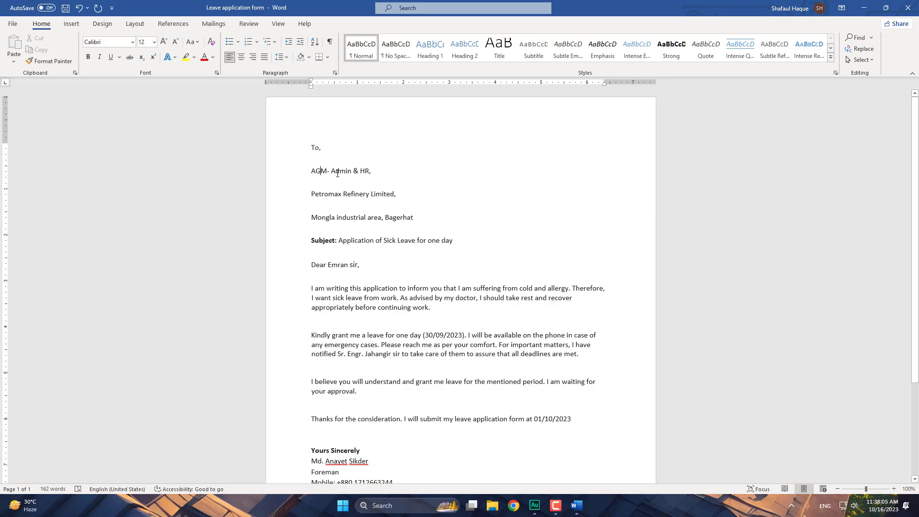
pyautogui.moveTo(311, 147); pyautogui.dragTo(395, 195)
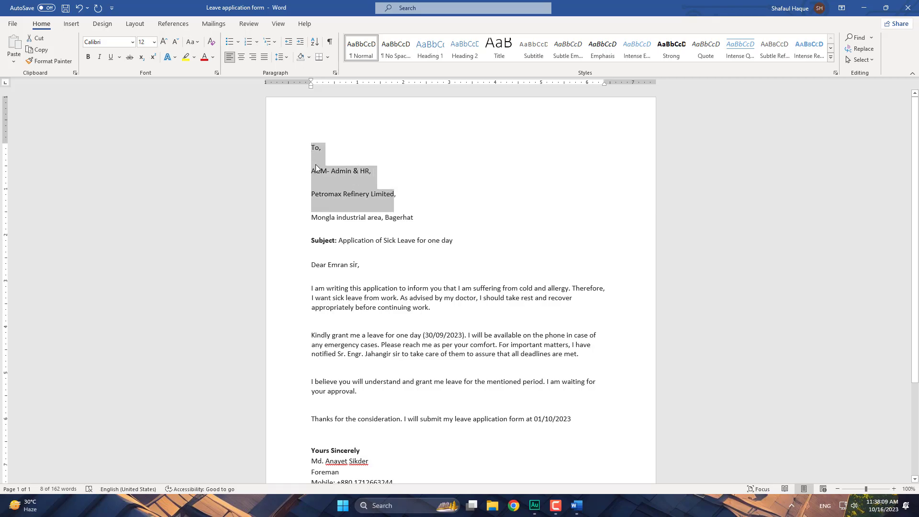
pyautogui.click(314, 148)
pyautogui.moveTo(322, 151); pyautogui.dragTo(302, 143)
pyautogui.moveTo(311, 289); pyautogui.dragTo(327, 296)
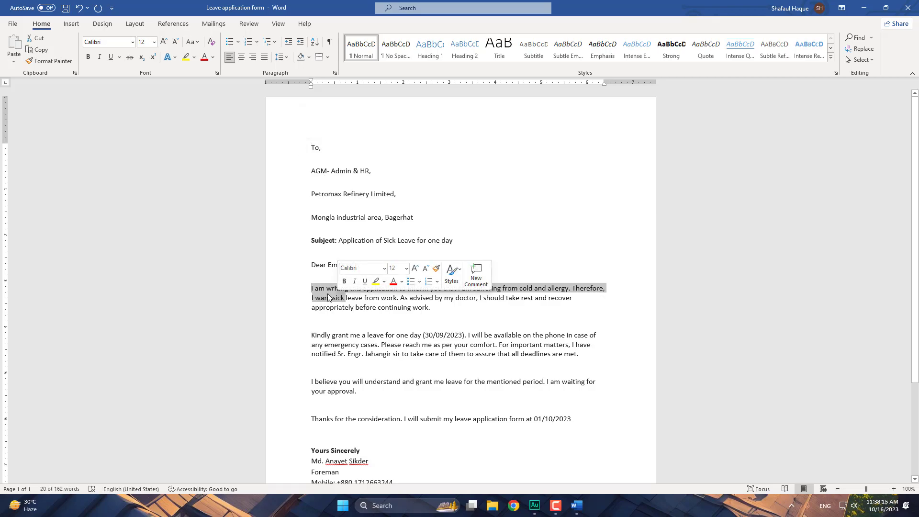
pyautogui.moveTo(328, 147); pyautogui.dragTo(308, 158)
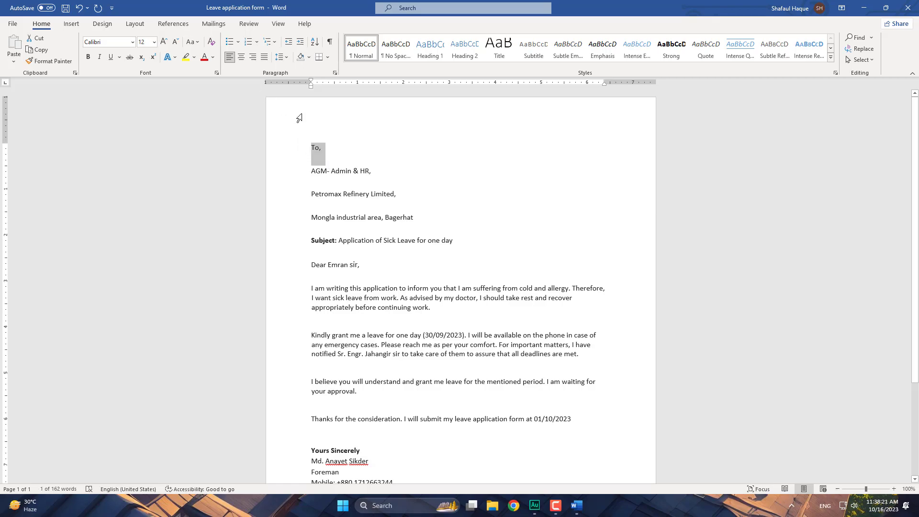
# - Try 1.0 line spacing and toggle the space before and after the To, paragraph
pyautogui.click(287, 59)
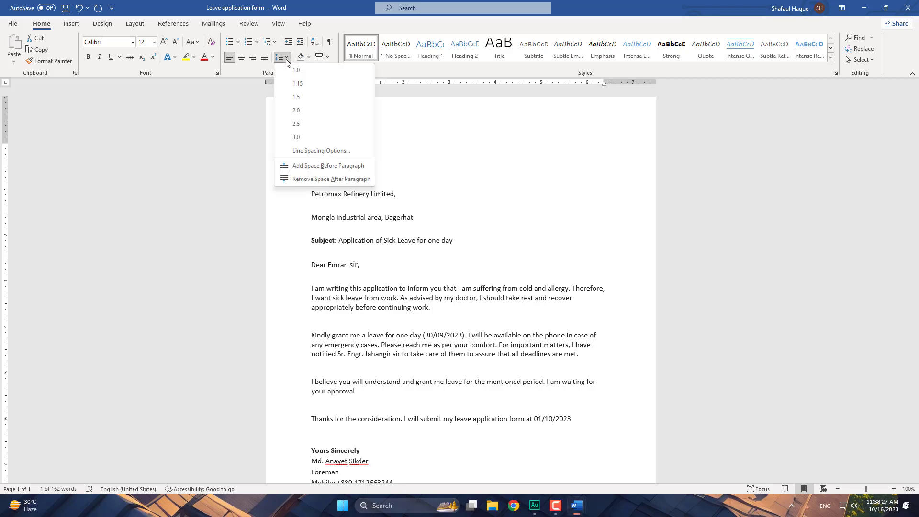
pyautogui.click(310, 70)
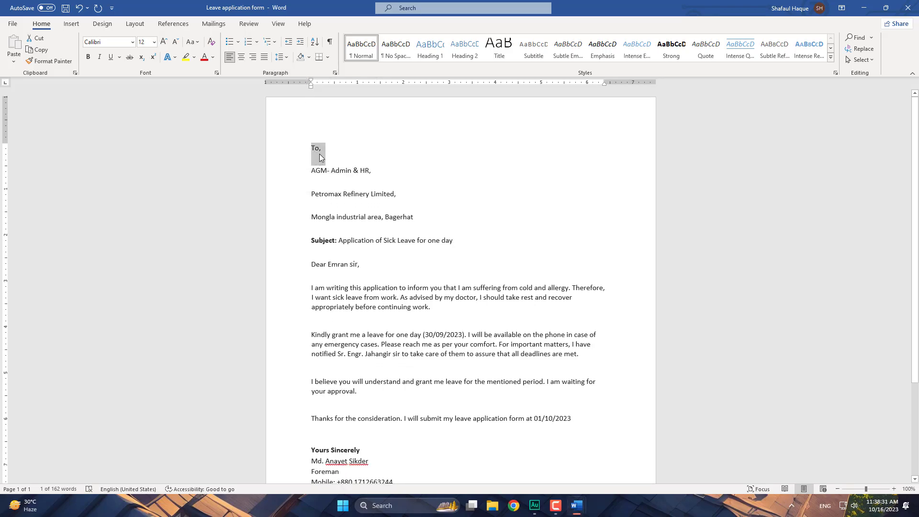
pyautogui.click(289, 59)
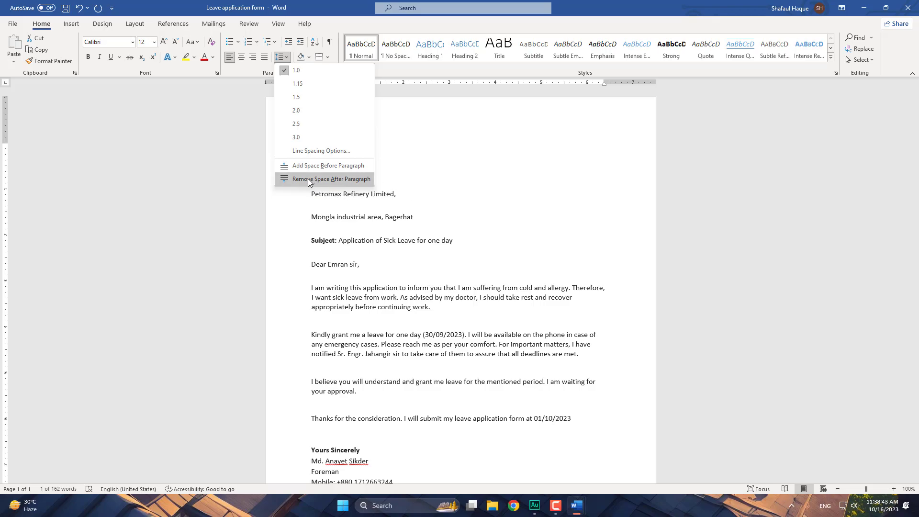
pyautogui.click(295, 178)
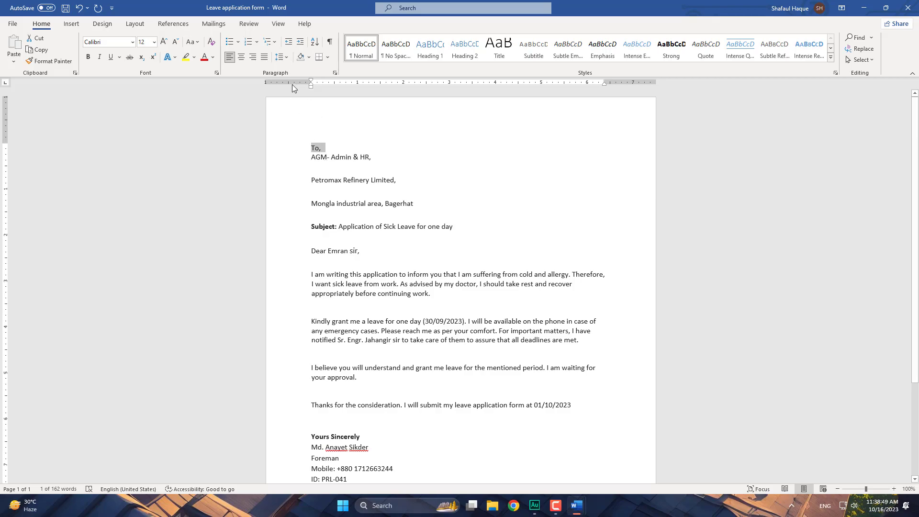
pyautogui.click(286, 58)
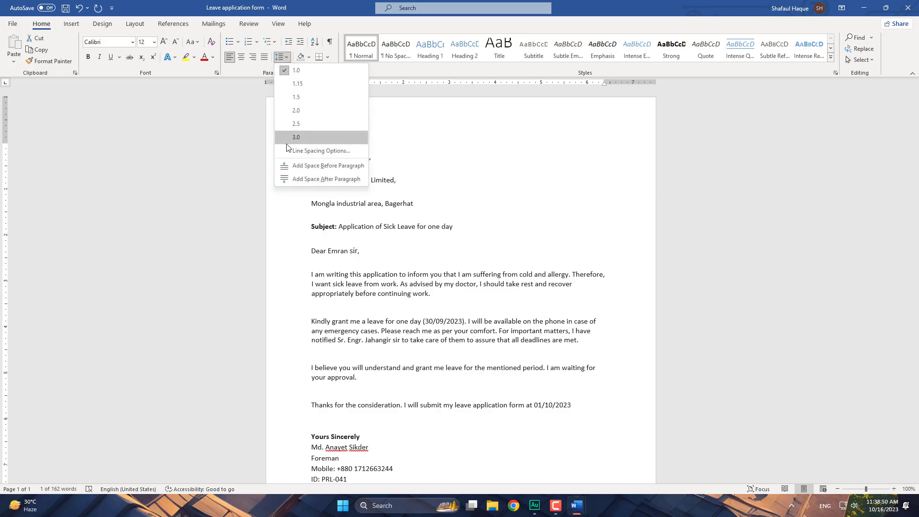
pyautogui.click(313, 179)
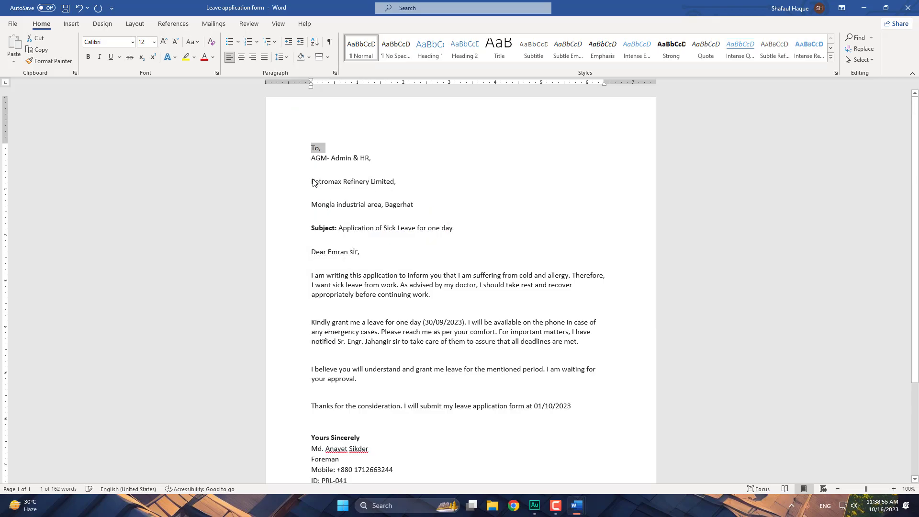
pyautogui.click(282, 57)
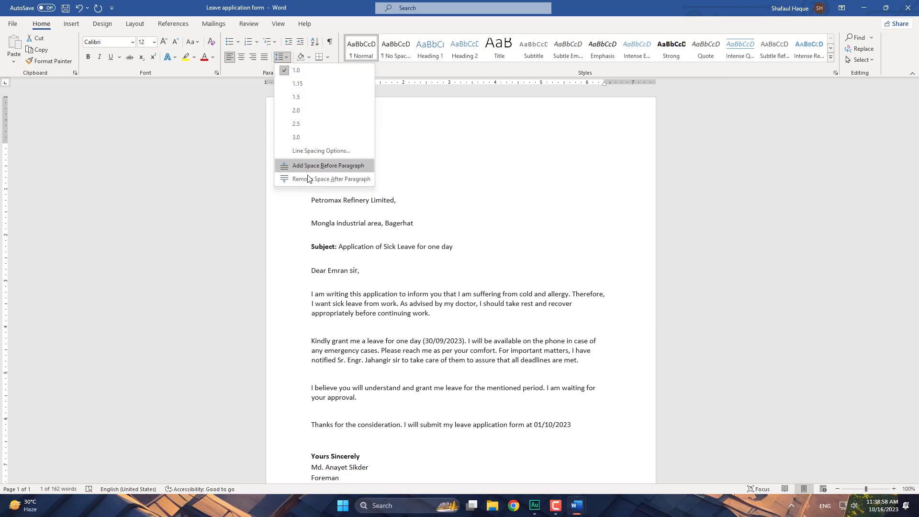
pyautogui.click(331, 167)
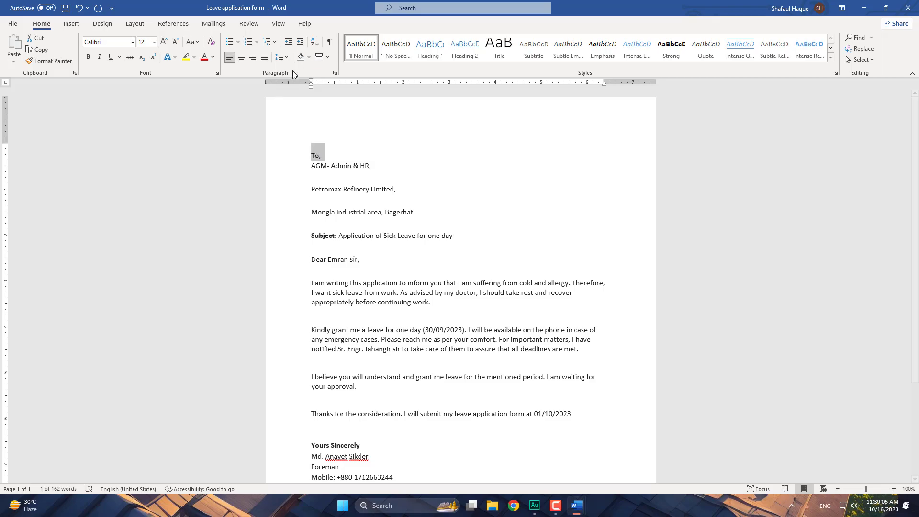
pyautogui.click(286, 58)
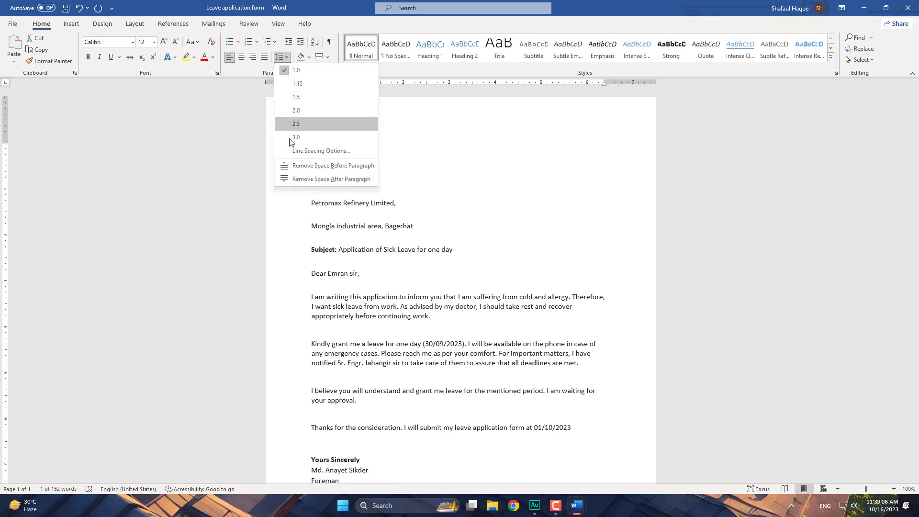
pyautogui.click(314, 179)
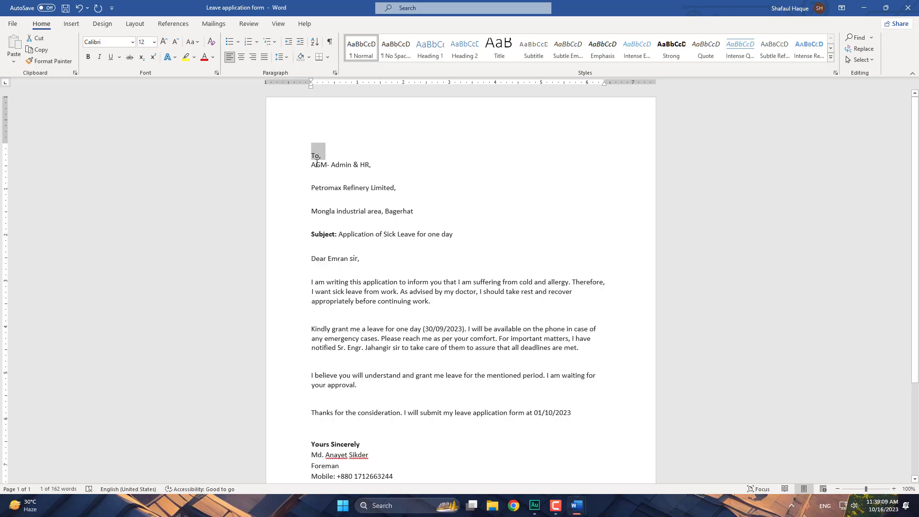
pyautogui.click(282, 57)
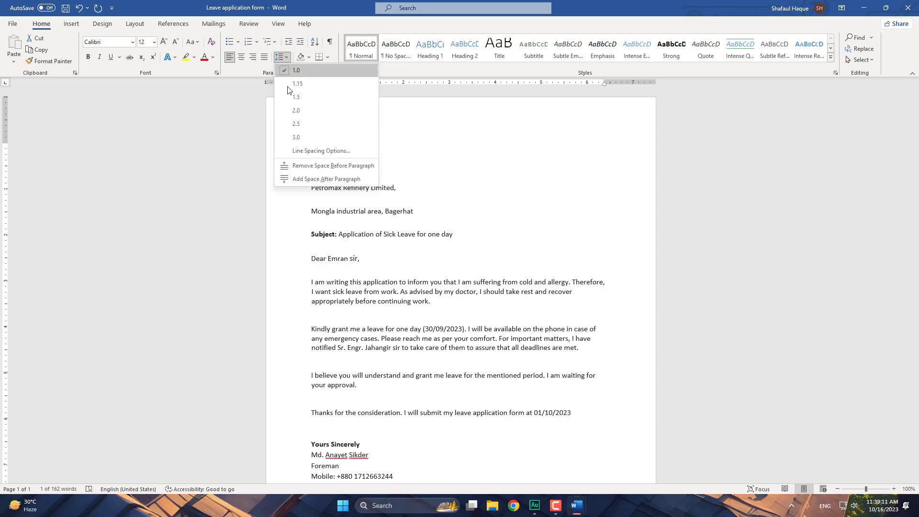
pyautogui.click(315, 180)
# - Remove the extra line after To, and set its line spacing to 1.15
pyautogui.click(323, 163)
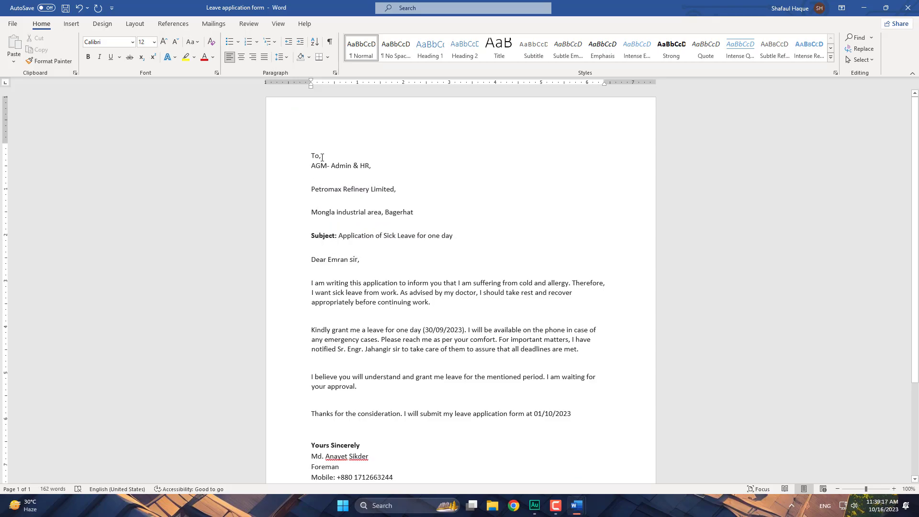
pyautogui.press('Return')
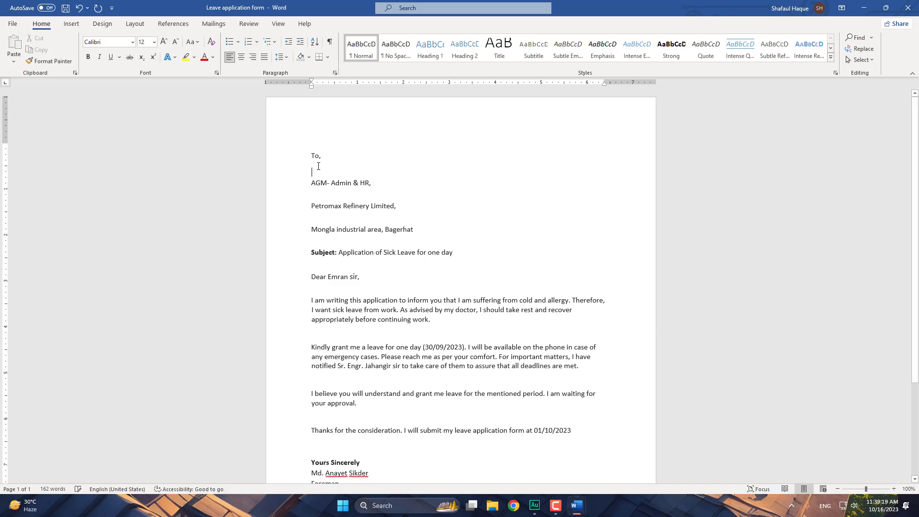
pyautogui.press('BackSpace')
pyautogui.click(283, 57)
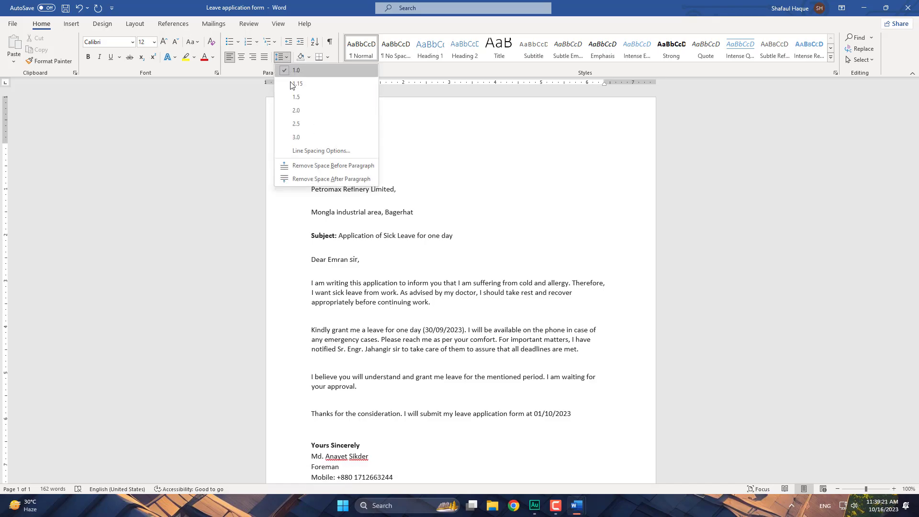
pyautogui.click(308, 137)
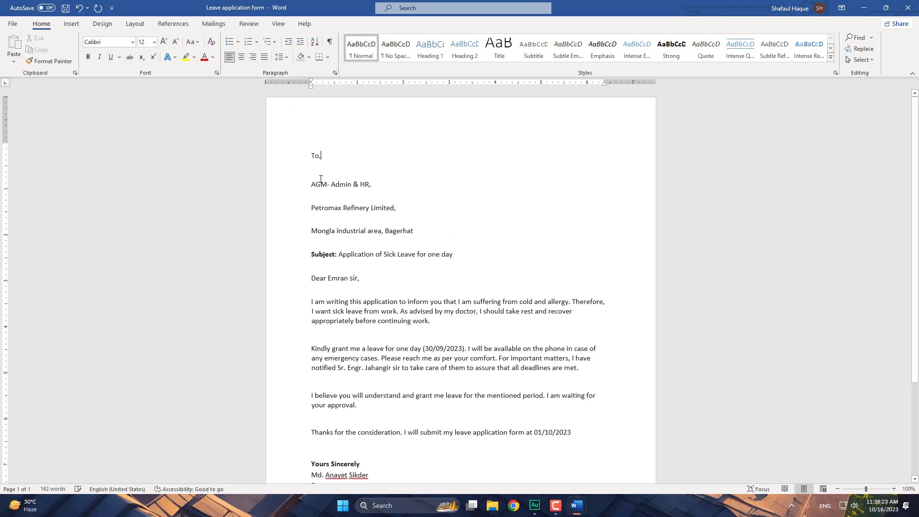
pyautogui.click(283, 57)
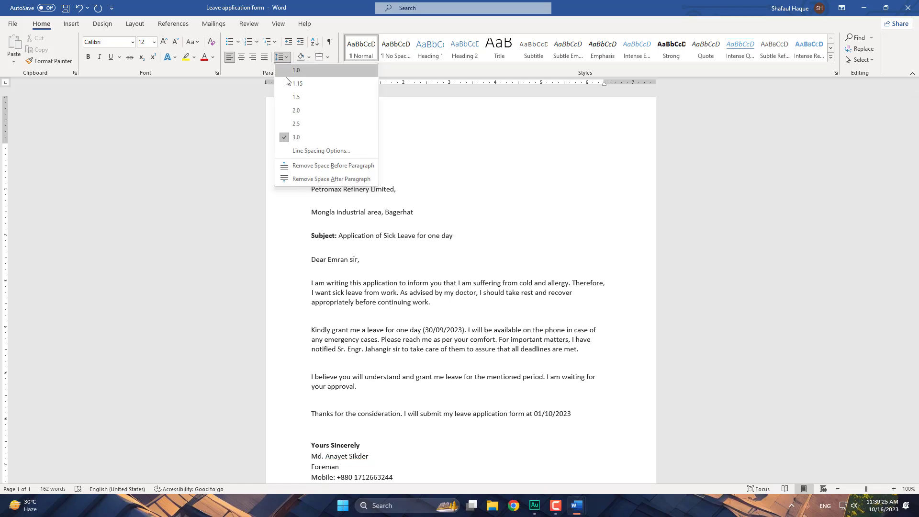
pyautogui.click(300, 82)
pyautogui.click(283, 57)
pyautogui.click(307, 85)
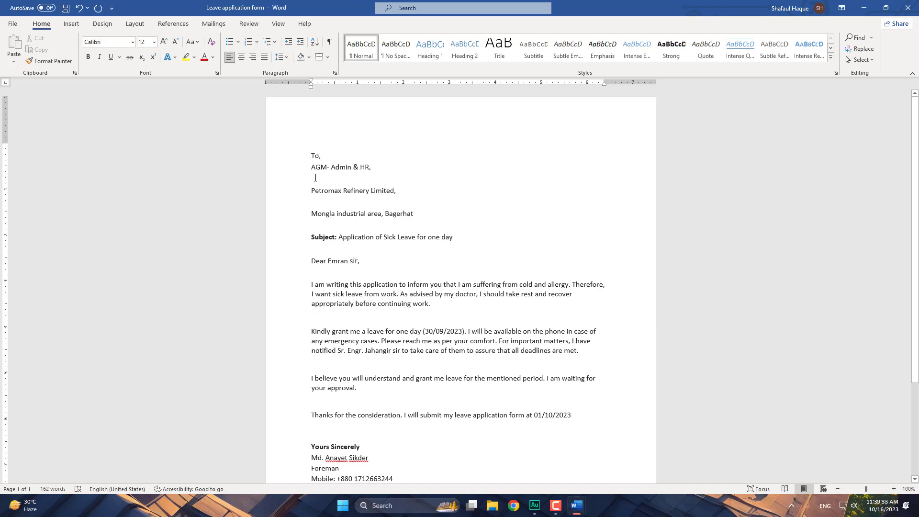
# - Delete the mobile number and ID line from the signature block, plus the leftover empty line
pyautogui.moveTo(396, 478); pyautogui.dragTo(325, 458)
pyautogui.press('BackSpace')
pyautogui.press('BackSpace')
pyautogui.click(372, 215)
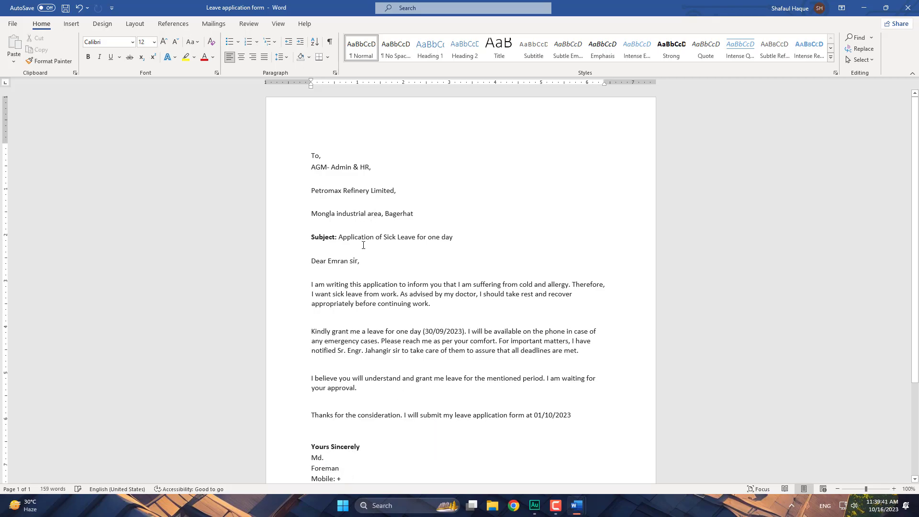
pyautogui.scroll(-2, 363, 245)
pyautogui.moveTo(359, 435); pyautogui.dragTo(311, 444)
pyautogui.press('BackSpace')
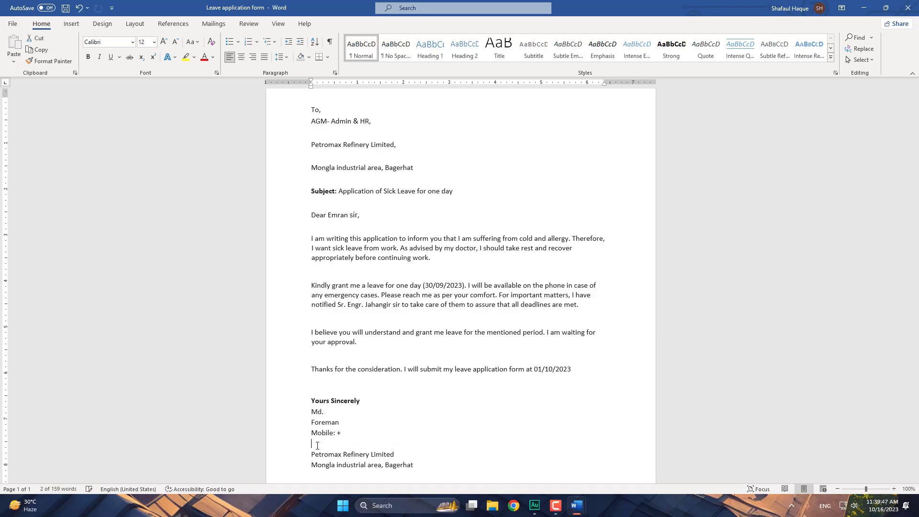
pyautogui.press('BackSpace')
pyautogui.scroll(1, 389, 422)
pyautogui.scroll(2, 389, 422)
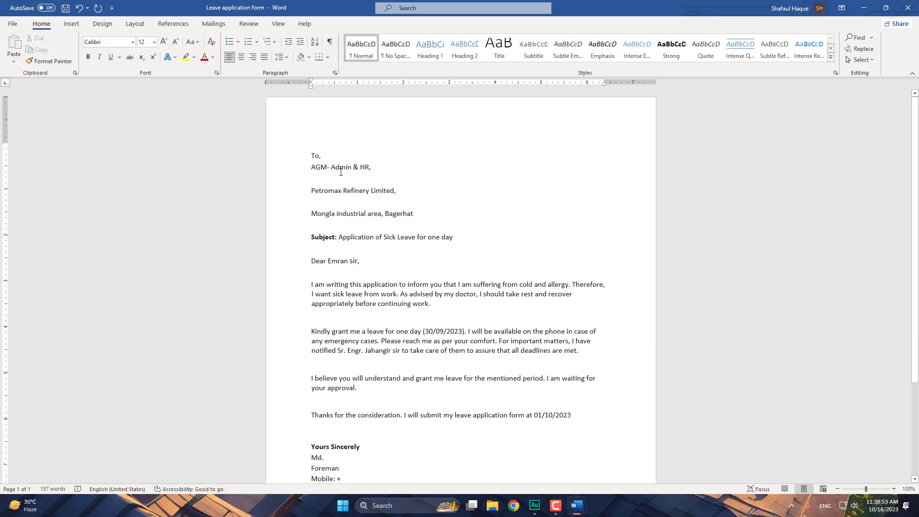
# - Remove the space after the AGM- Admin & HR, line and set its line spacing to 1.0
pyautogui.moveTo(312, 167); pyautogui.dragTo(372, 166)
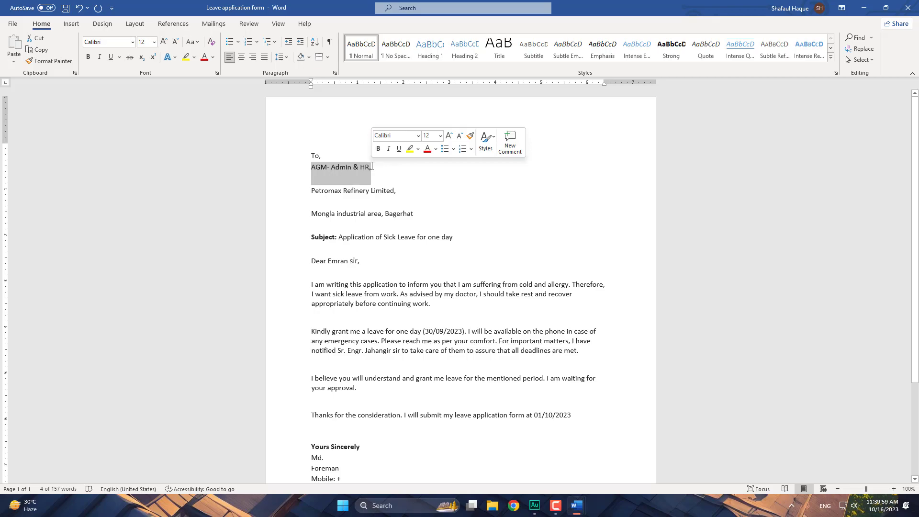
pyautogui.click(372, 177)
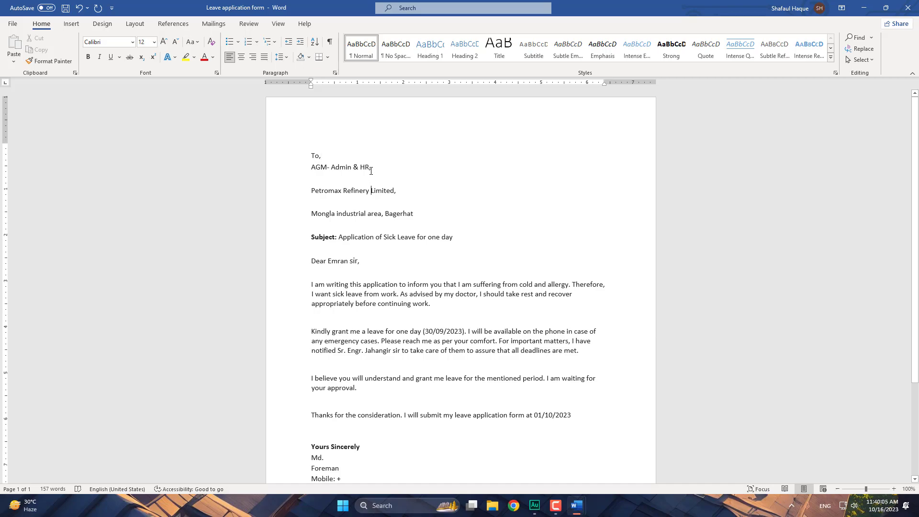
pyautogui.click(288, 58)
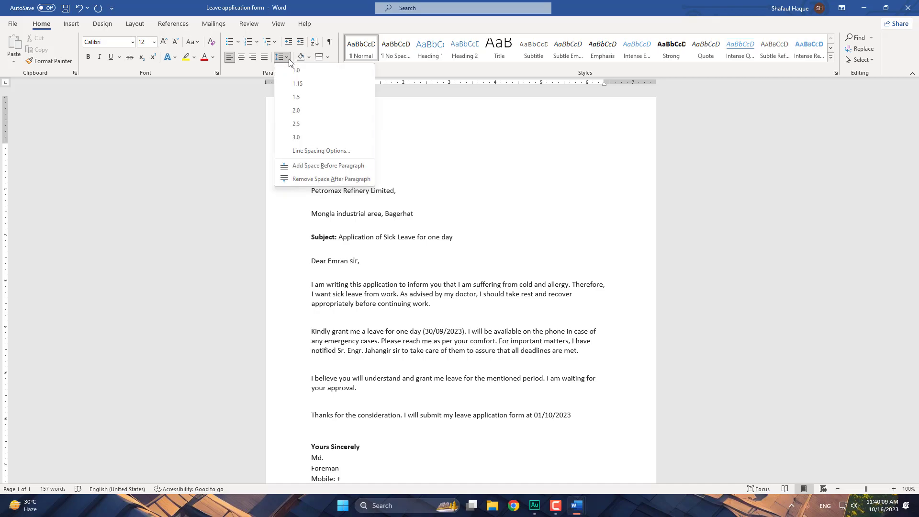
pyautogui.click(310, 96)
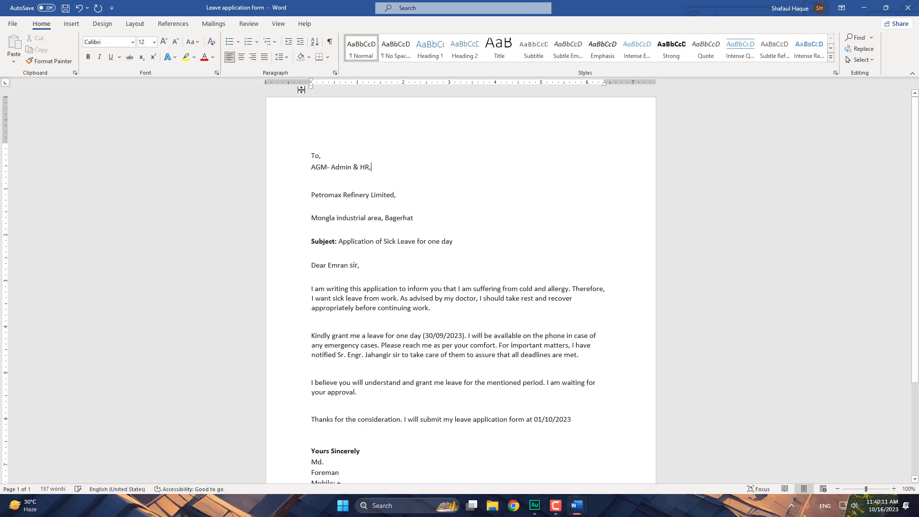
pyautogui.click(282, 57)
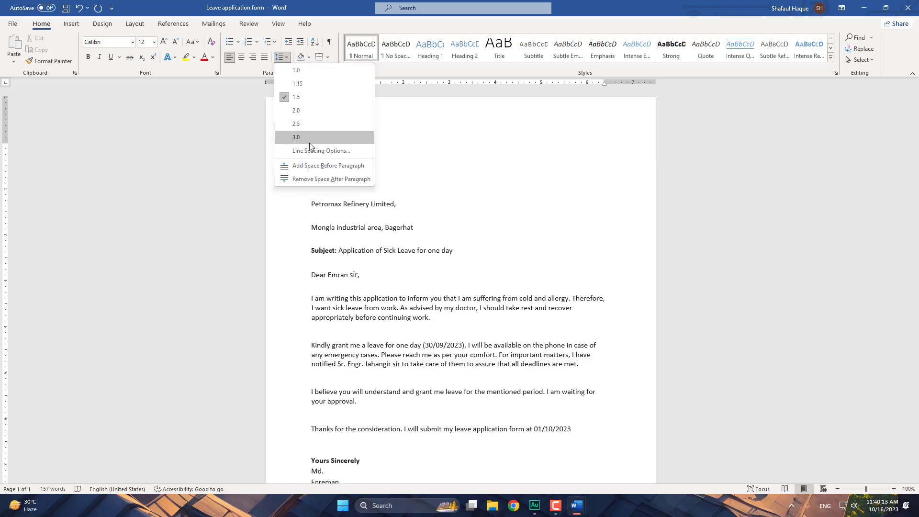
pyautogui.click(336, 180)
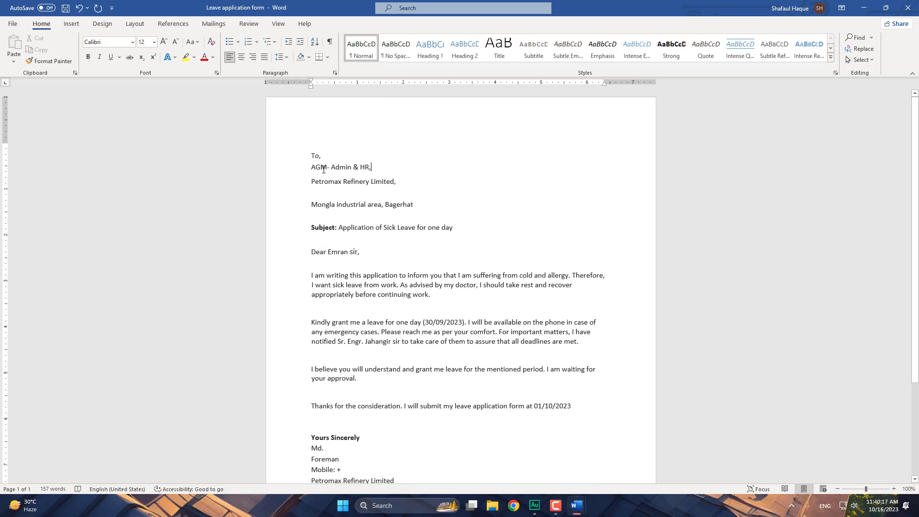
pyautogui.click(281, 57)
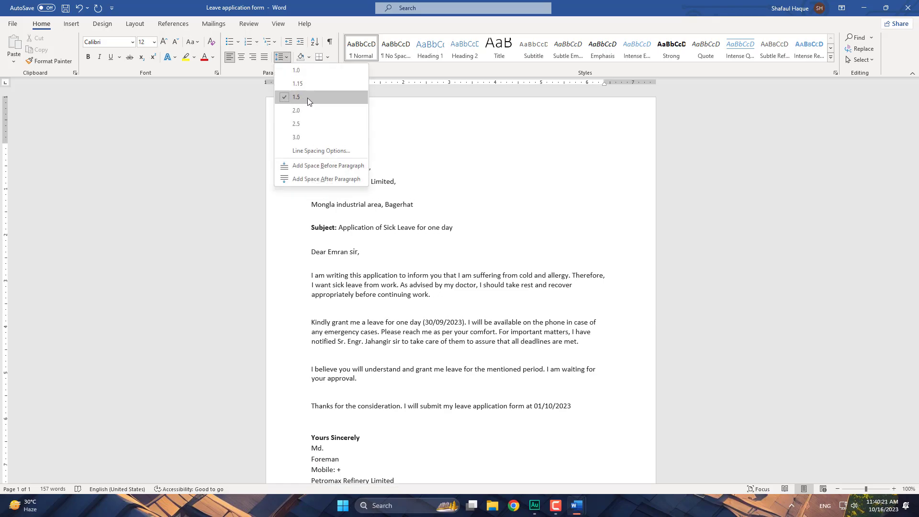
pyautogui.click(305, 70)
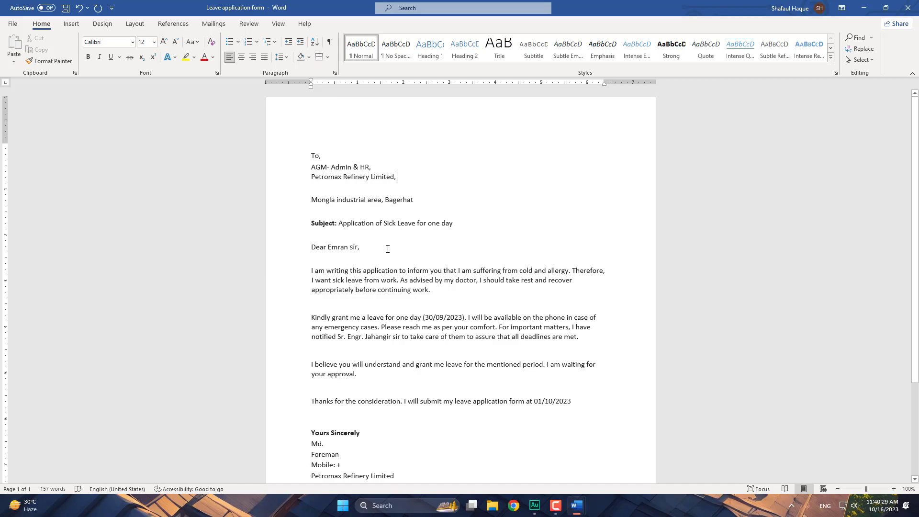
pyautogui.click(336, 223)
pyautogui.moveTo(335, 223); pyautogui.dragTo(308, 221)
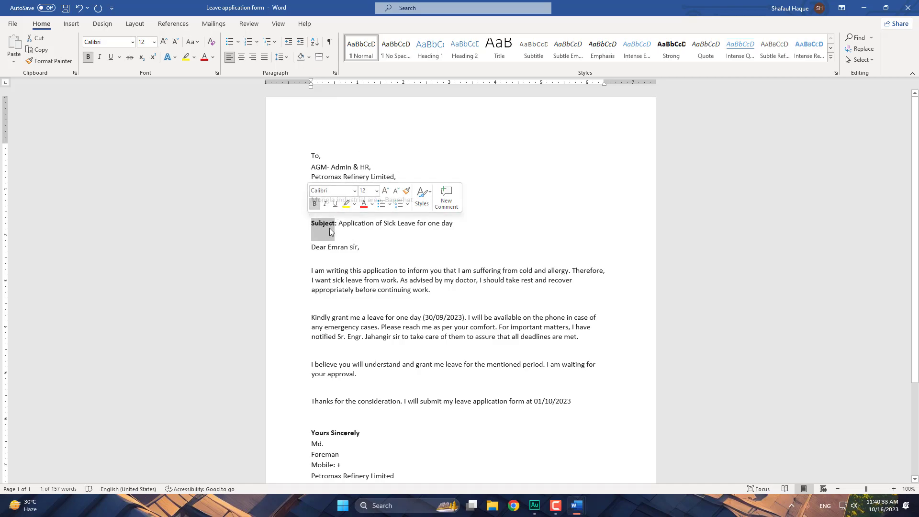
pyautogui.click(316, 223)
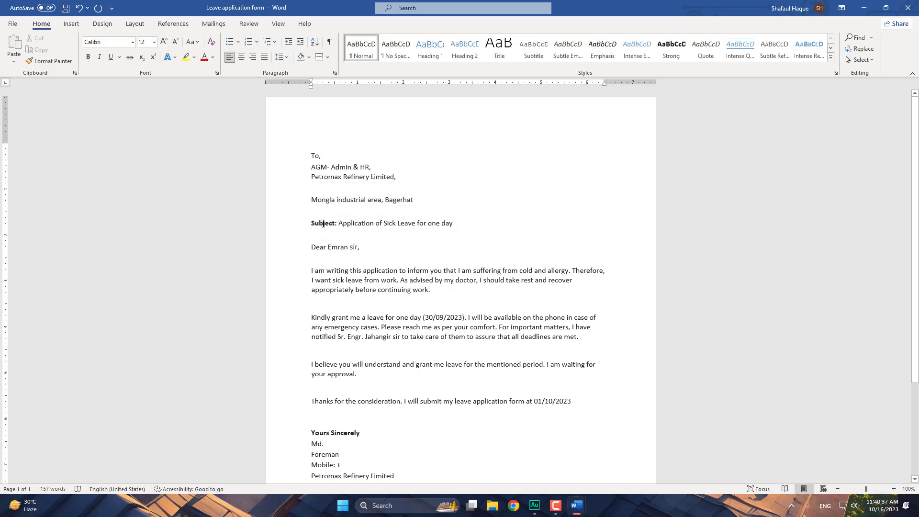
pyautogui.doubleClick(323, 223)
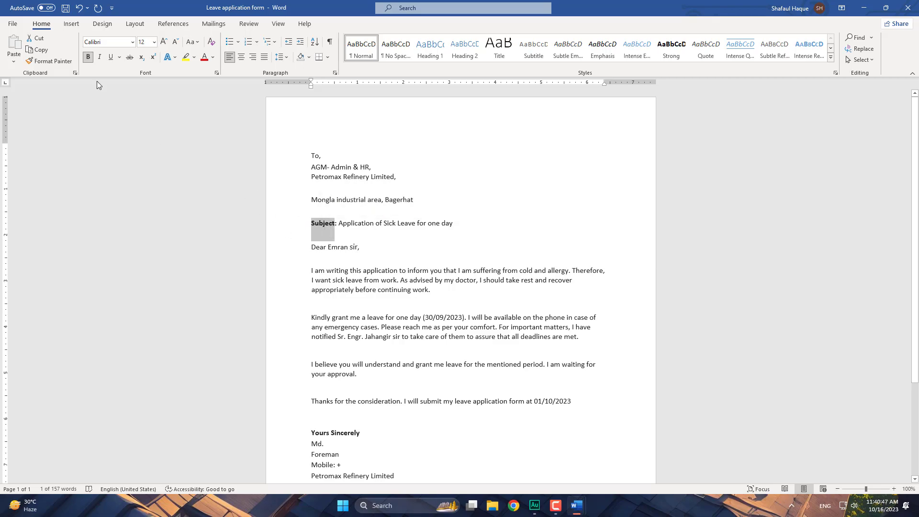
pyautogui.click(88, 57)
pyautogui.click(88, 57)
pyautogui.scroll(-1, 375, 322)
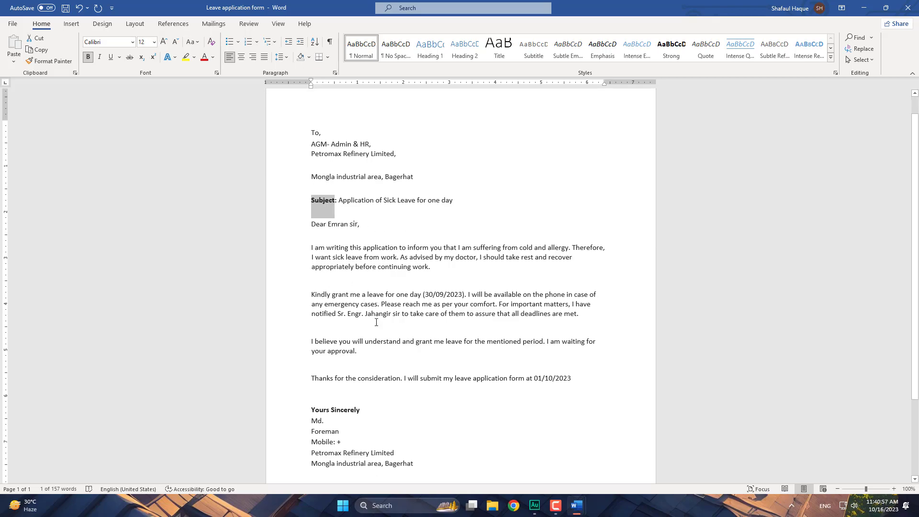
pyautogui.scroll(1, 387, 286)
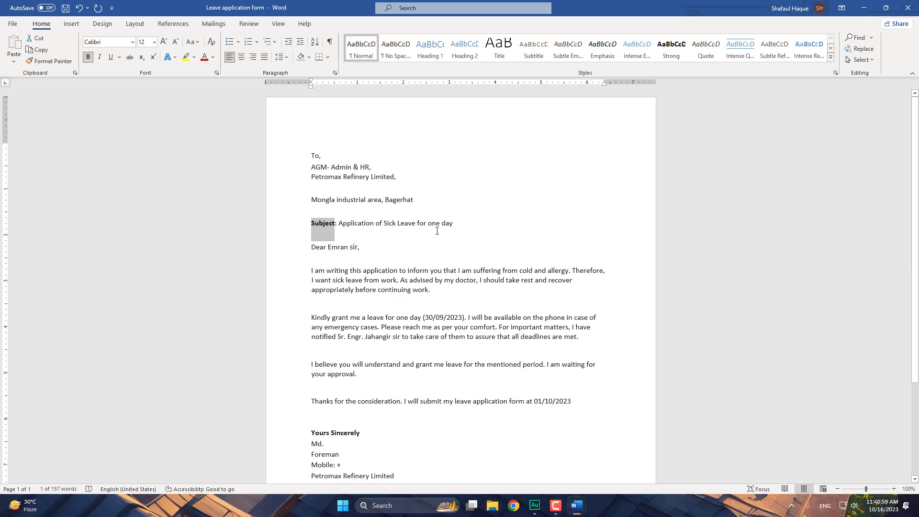
pyautogui.click(376, 245)
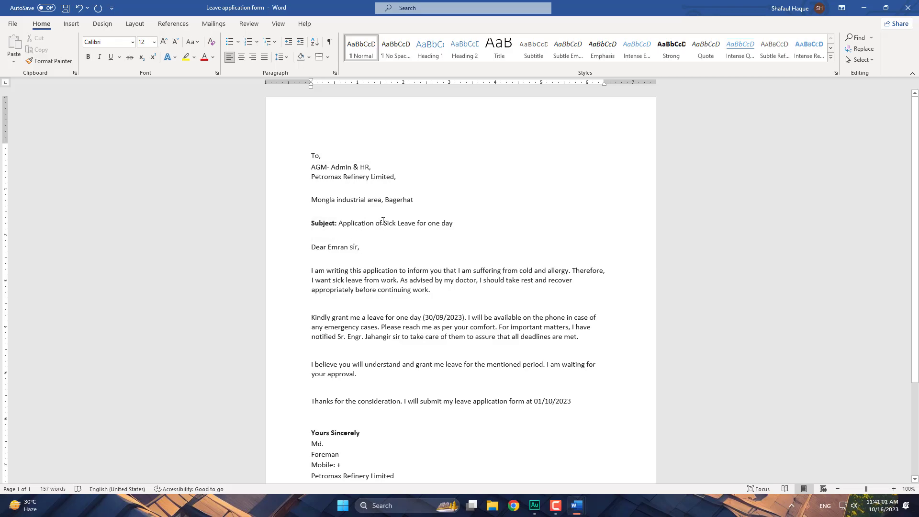
pyautogui.click(319, 247)
# - Show paragraph marks and remove the space after the Petromax and Mongla address lines
pyautogui.click(329, 43)
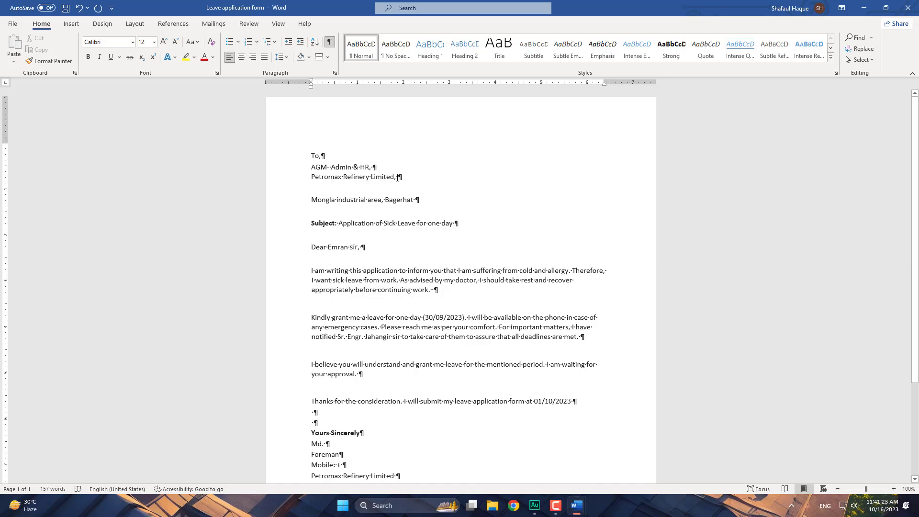
pyautogui.moveTo(405, 177); pyautogui.dragTo(301, 181)
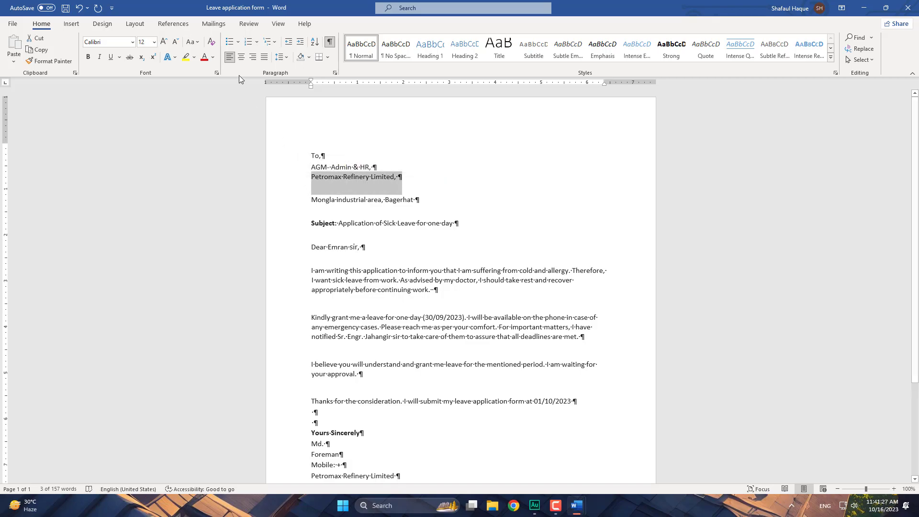
pyautogui.click(282, 57)
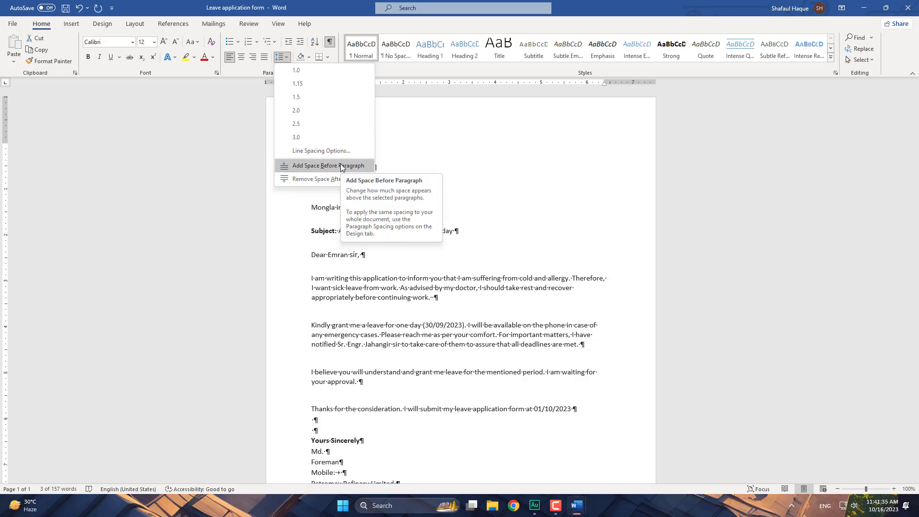
pyautogui.click(319, 177)
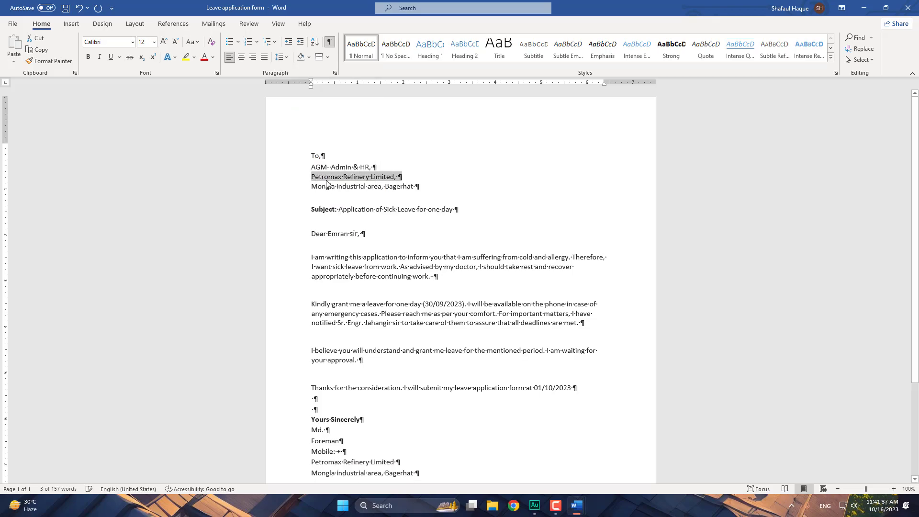
pyautogui.moveTo(433, 186); pyautogui.dragTo(400, 186)
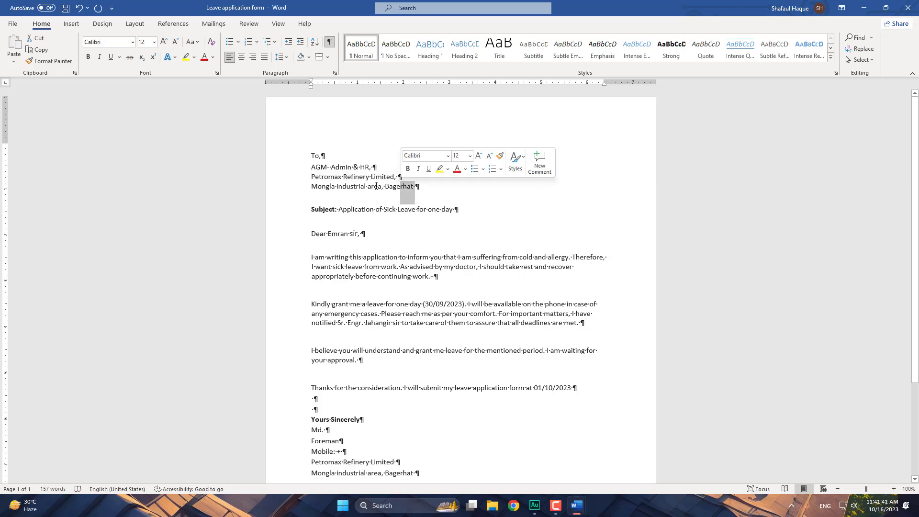
pyautogui.click(300, 192)
pyautogui.click(288, 58)
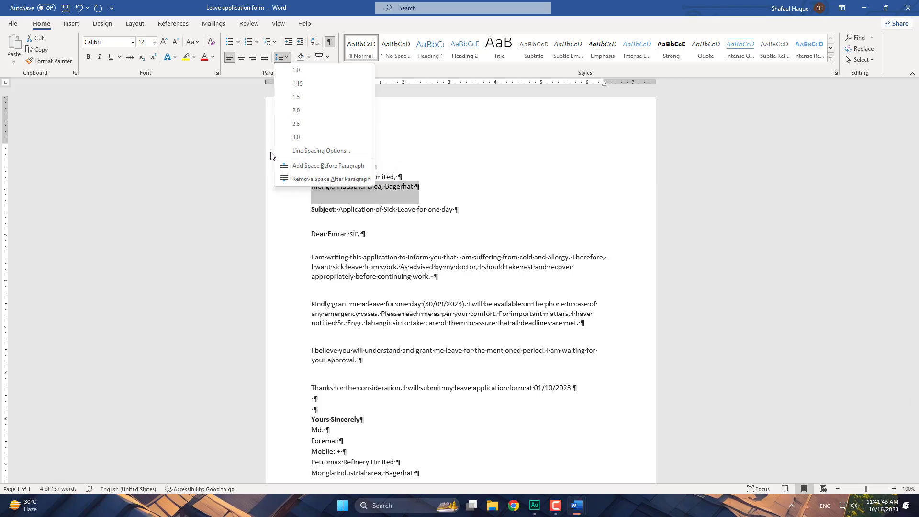
pyautogui.click(326, 179)
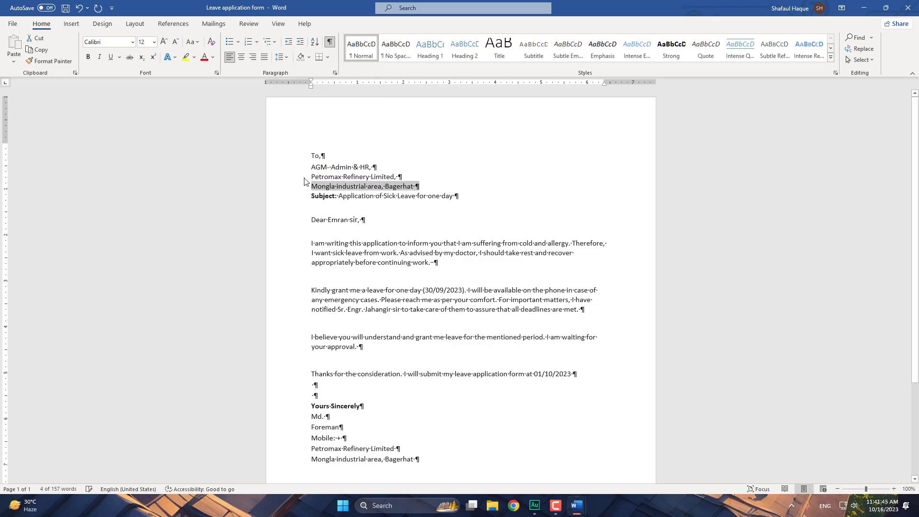
pyautogui.click(337, 197)
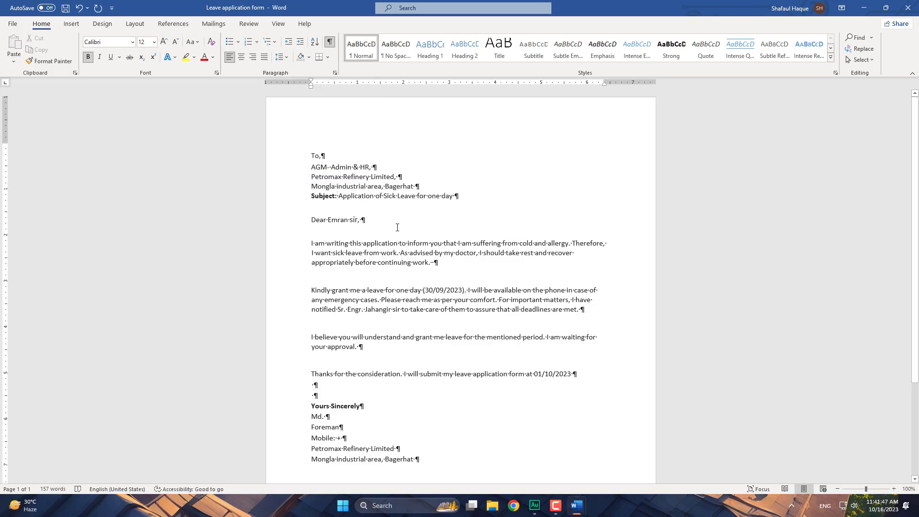
# - Delete the two blank lines between the Thanks sentence and 'Yours Sincerely'
pyautogui.click(321, 234)
pyautogui.click(309, 244)
pyautogui.moveTo(319, 395); pyautogui.dragTo(287, 373)
pyautogui.click(316, 387)
pyautogui.click(297, 385)
pyautogui.click(298, 396)
pyautogui.press('BackSpace')
pyautogui.press('BackSpace')
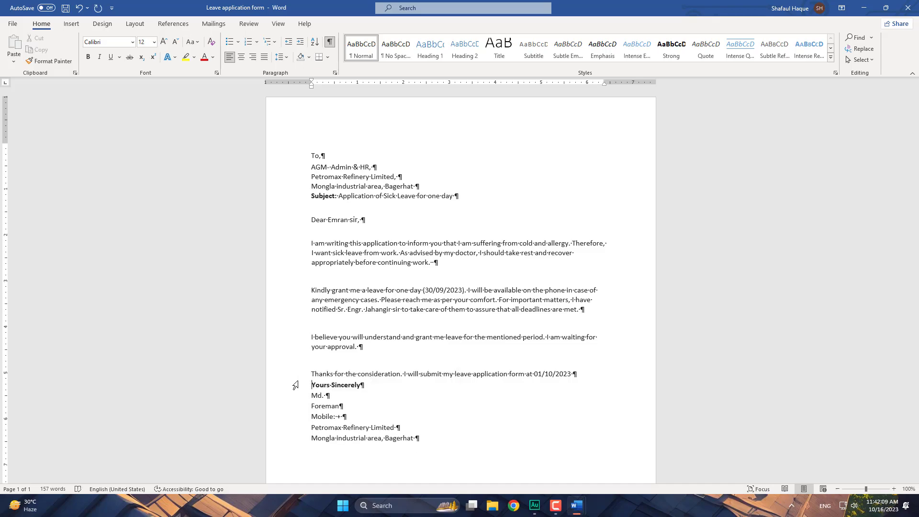
# - Add space after the 'Thanks for the consideration' paragraph so it stands apart from the sign-off
pyautogui.click(582, 372)
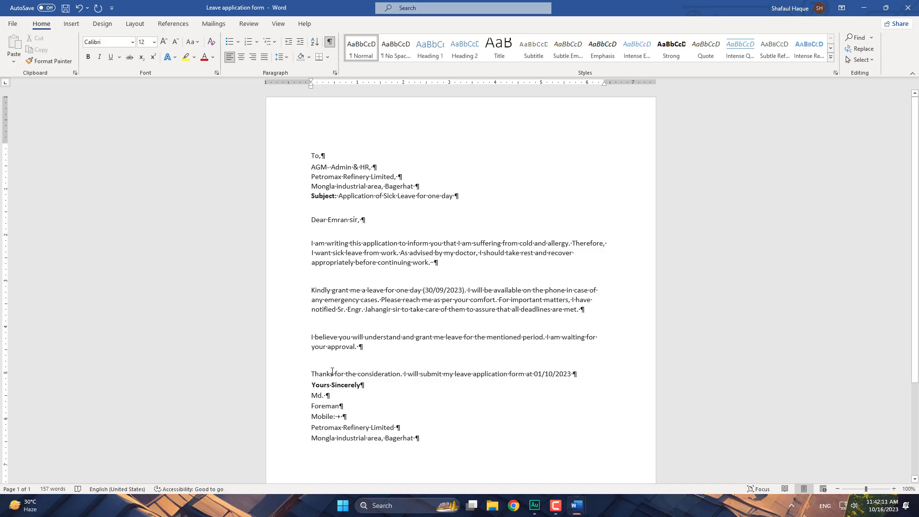
pyautogui.click(295, 377)
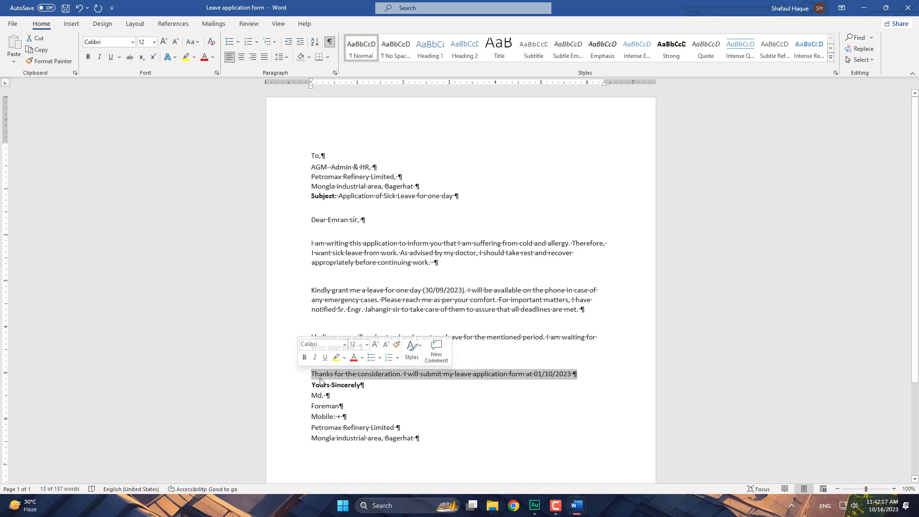
pyautogui.click(289, 56)
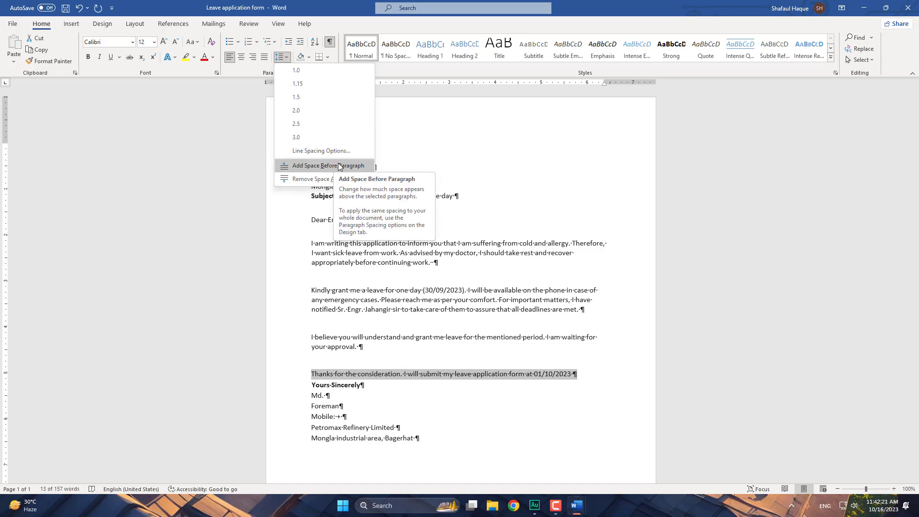
pyautogui.click(317, 179)
pyautogui.click(288, 57)
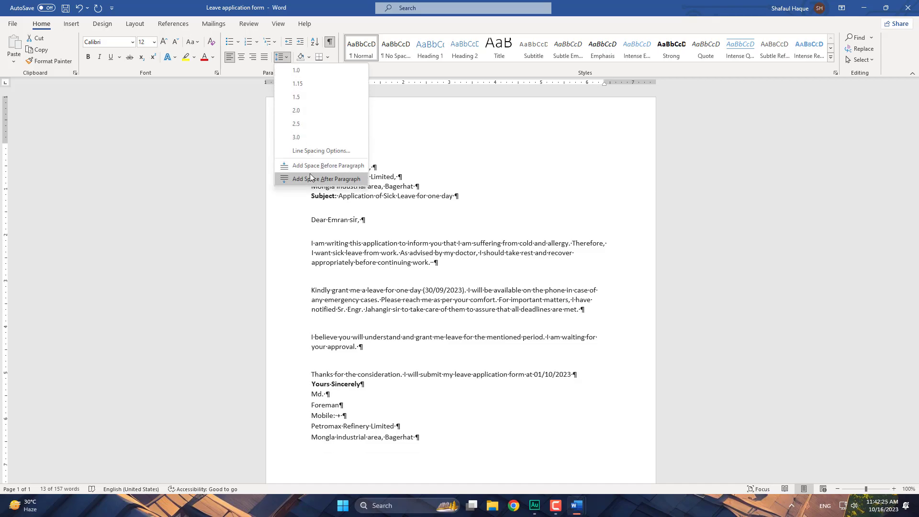
pyautogui.click(308, 179)
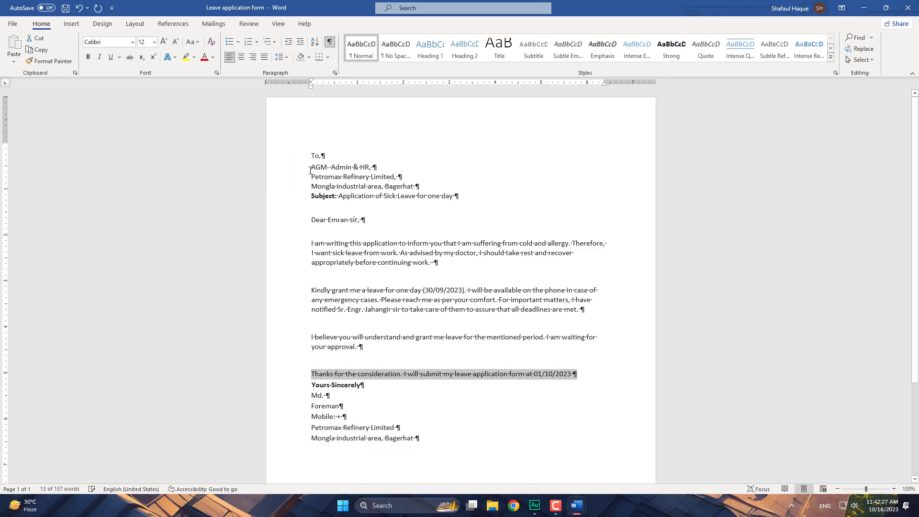
pyautogui.click(289, 57)
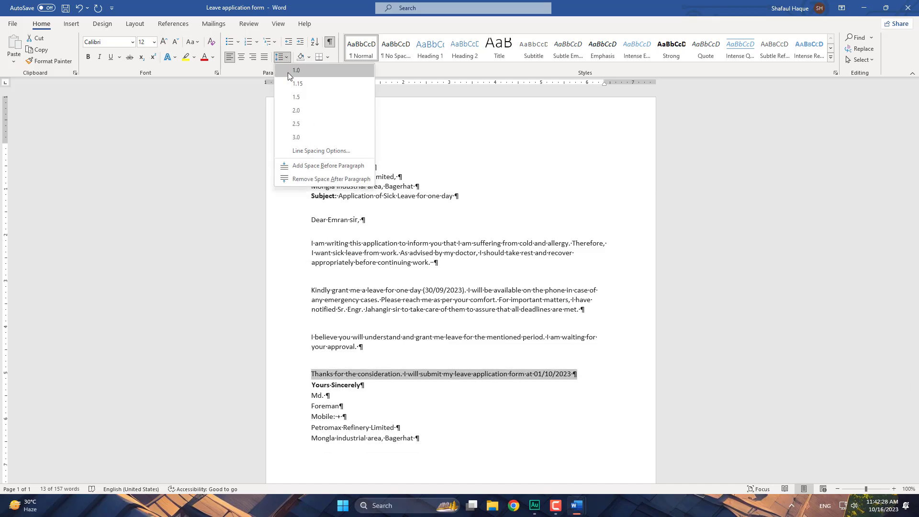
pyautogui.click(300, 124)
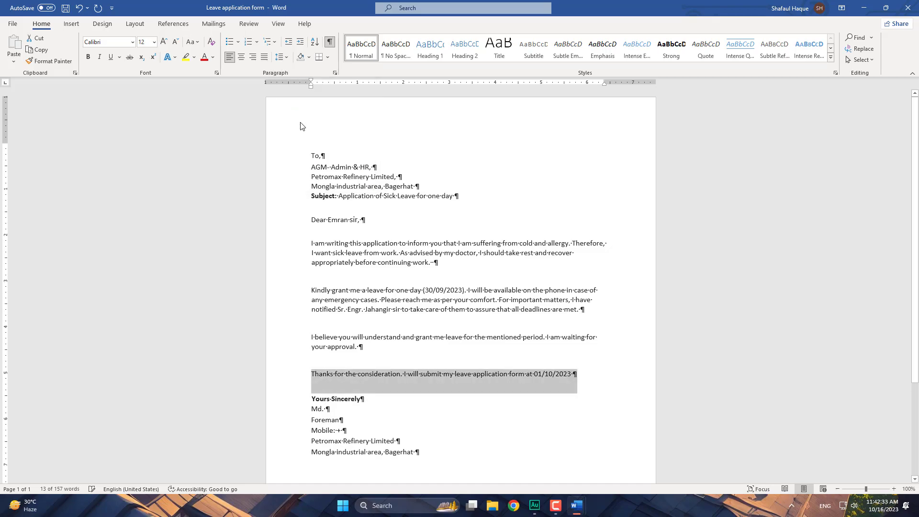
pyautogui.click(330, 390)
pyautogui.click(312, 401)
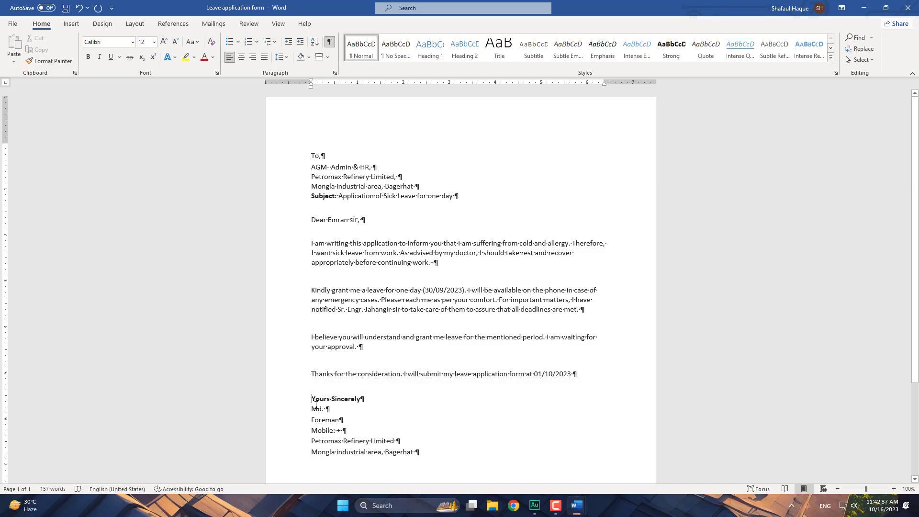
pyautogui.moveTo(312, 401); pyautogui.dragTo(421, 453)
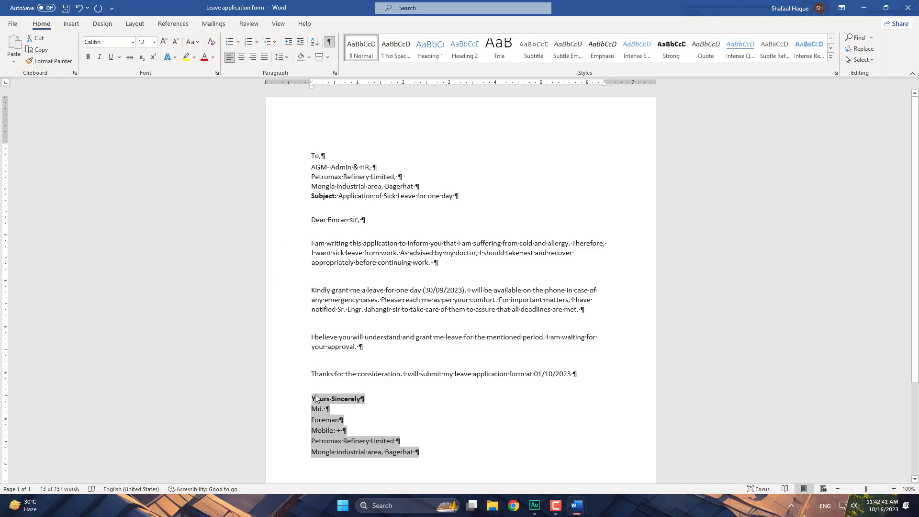
pyautogui.click(293, 400)
pyautogui.moveTo(292, 373); pyautogui.dragTo(278, 459)
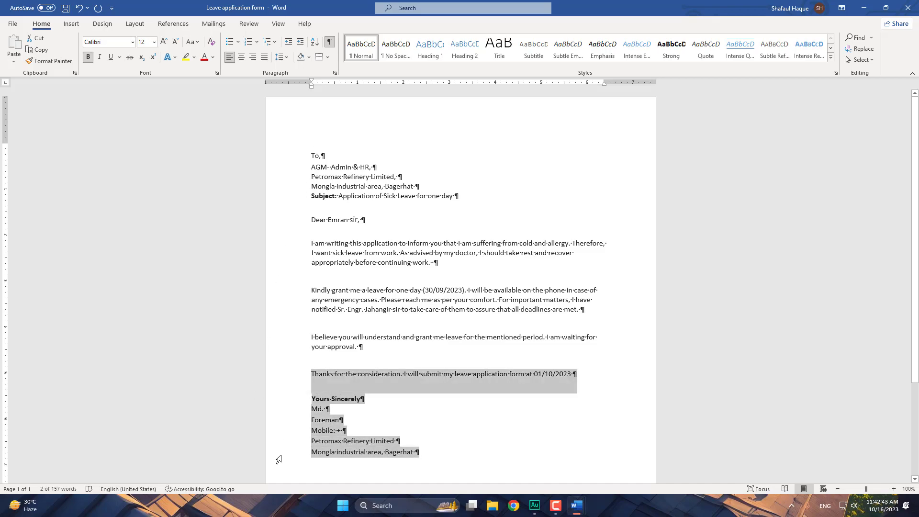
pyautogui.click(286, 402)
pyautogui.moveTo(289, 407); pyautogui.dragTo(285, 451)
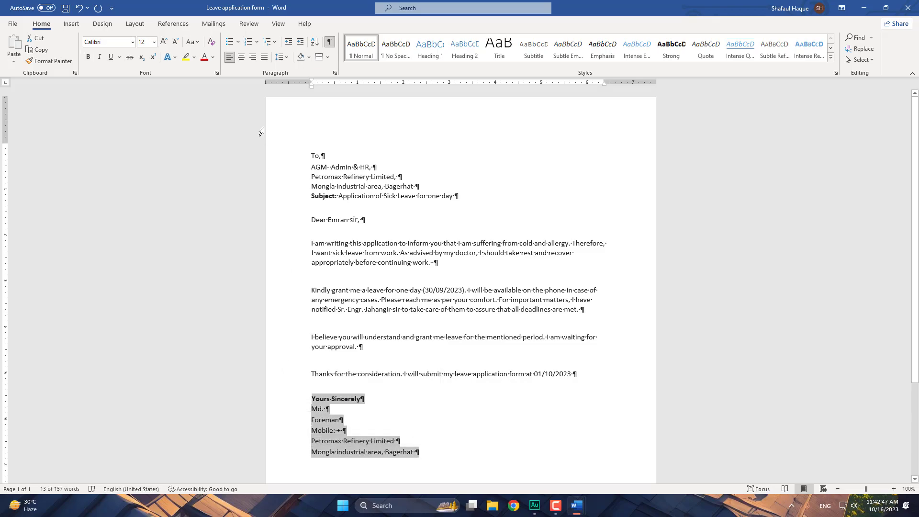
pyautogui.click(253, 58)
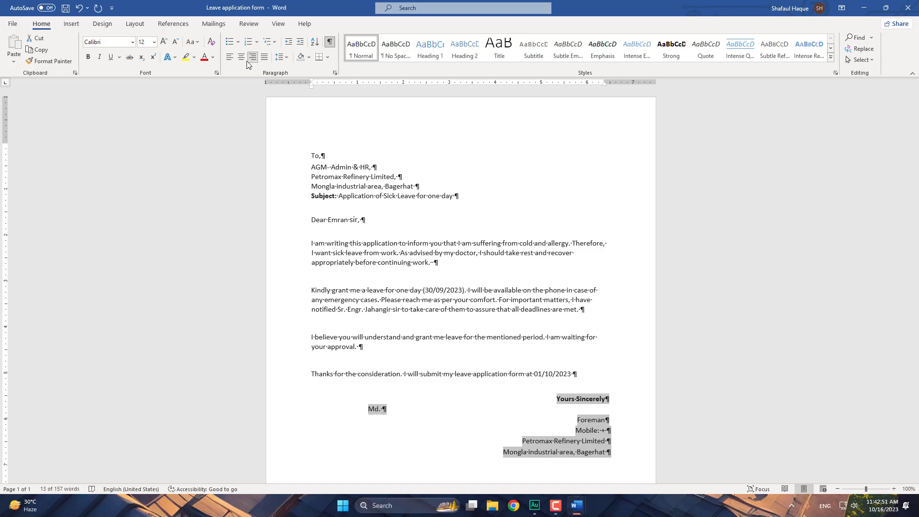
pyautogui.click(229, 57)
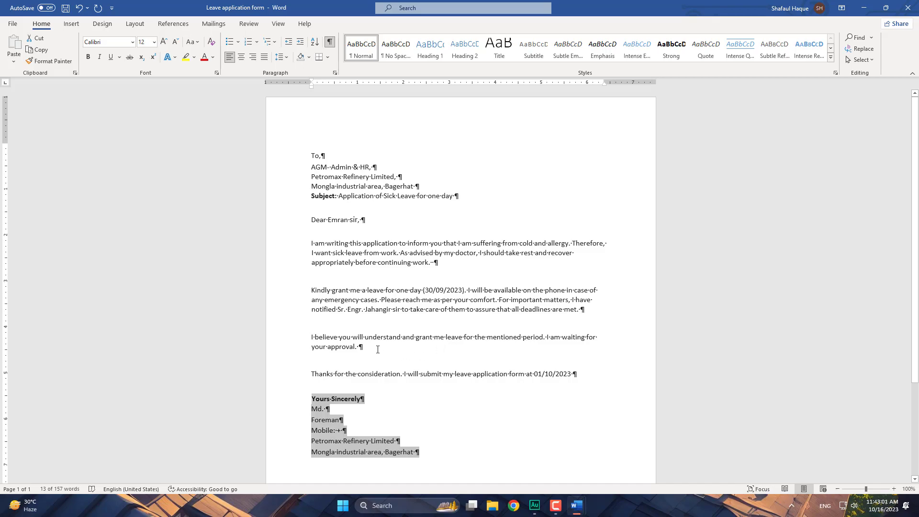
pyautogui.moveTo(283, 289); pyautogui.dragTo(282, 316)
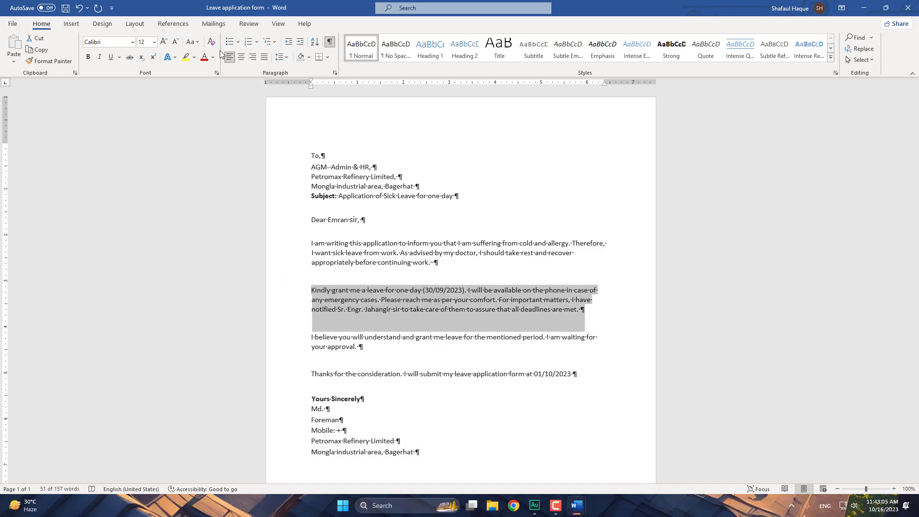
# - Lay out the 'Kindly grant me a leave' paragraph in three justified columns
pyautogui.click(74, 25)
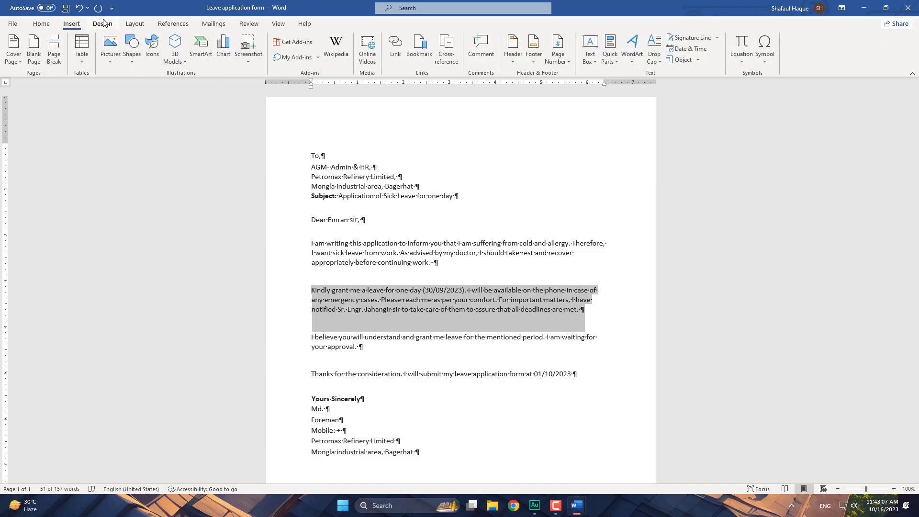
pyautogui.click(135, 24)
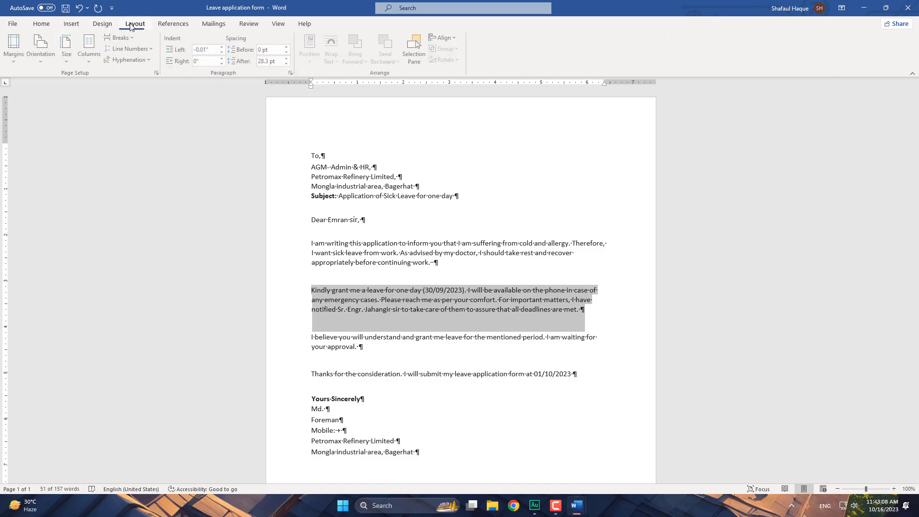
pyautogui.click(90, 62)
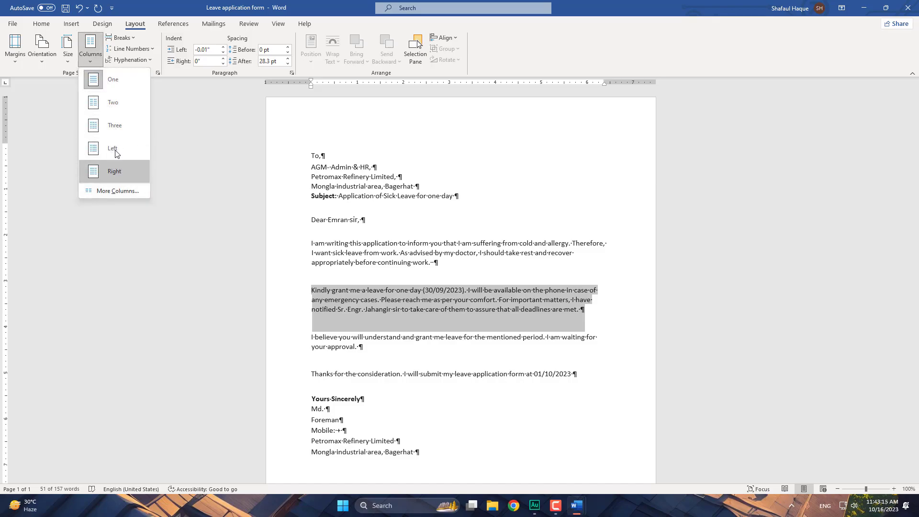
pyautogui.click(114, 103)
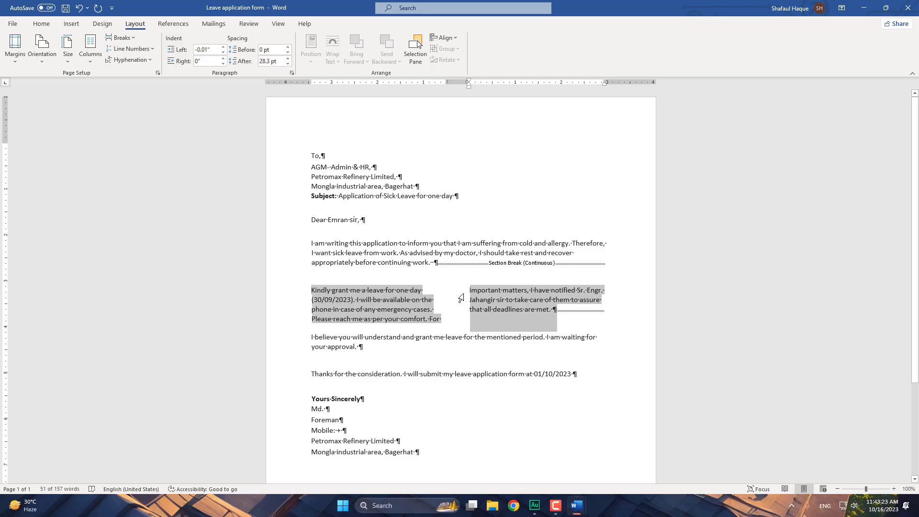
pyautogui.click(90, 47)
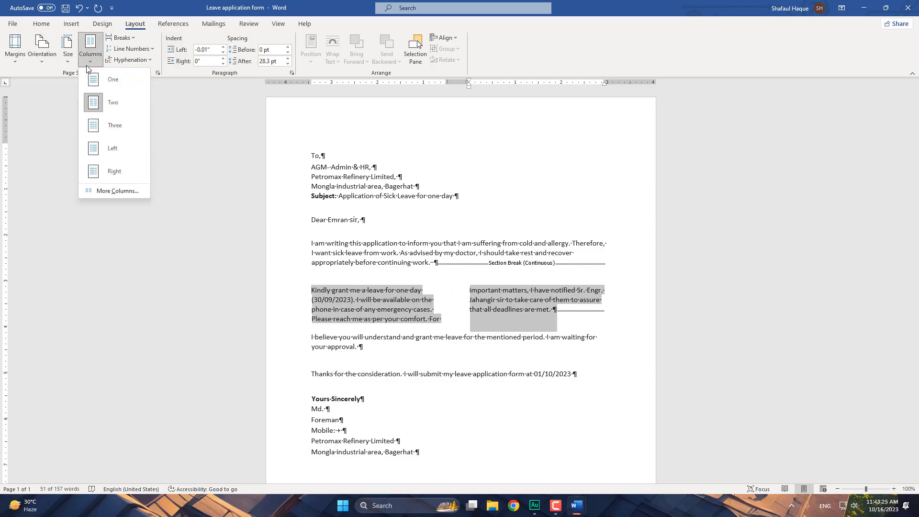
pyautogui.click(103, 191)
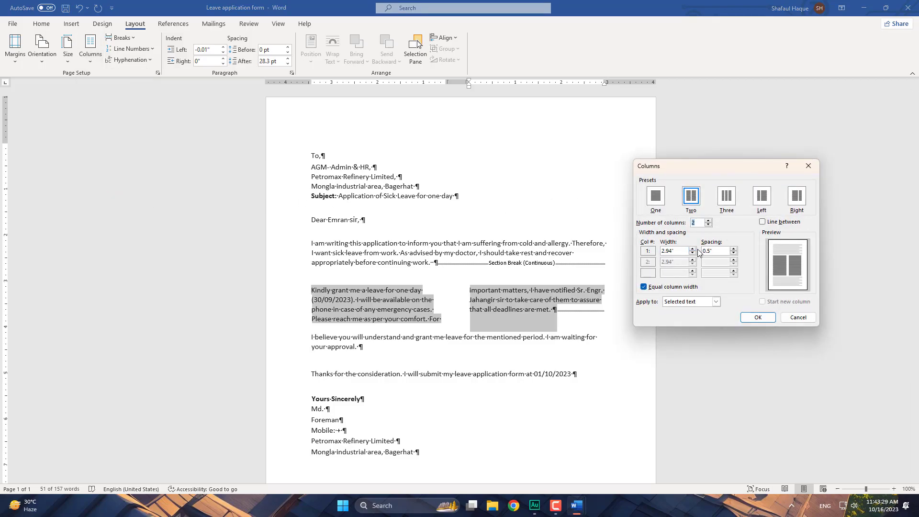
pyautogui.click(725, 198)
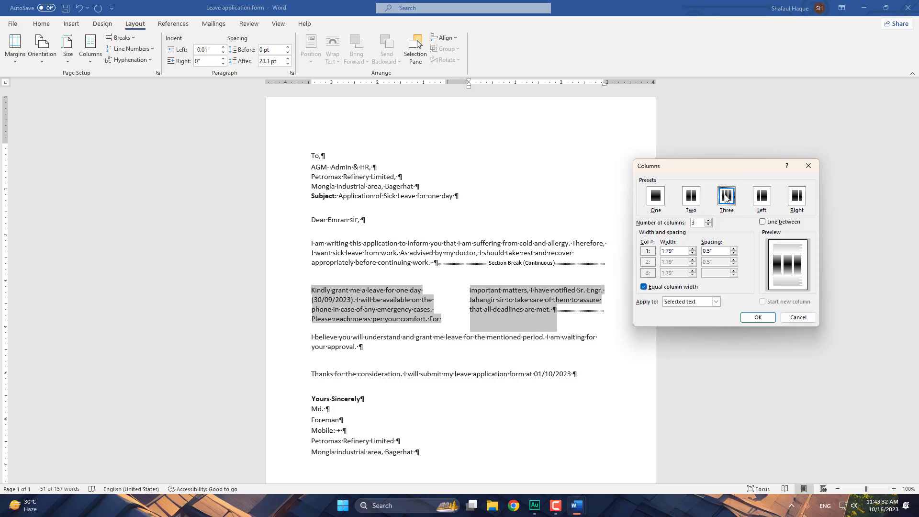
pyautogui.click(758, 317)
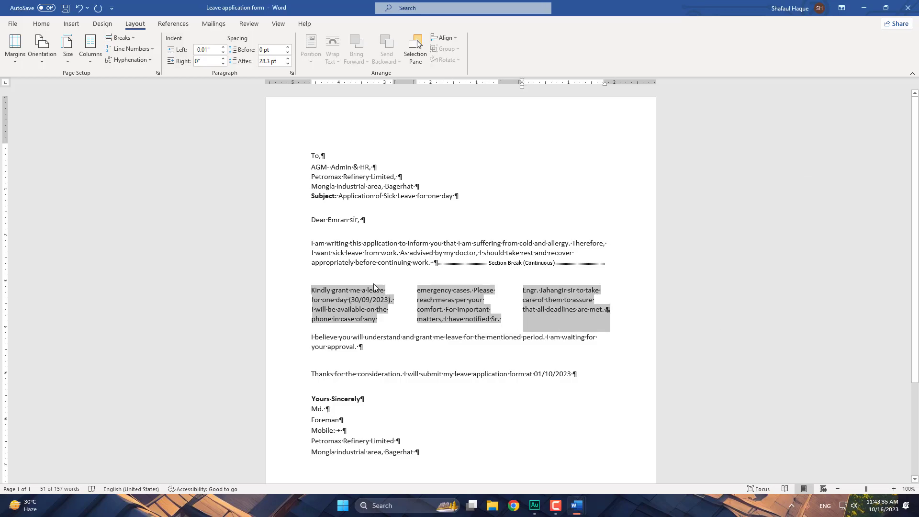
pyautogui.click(41, 24)
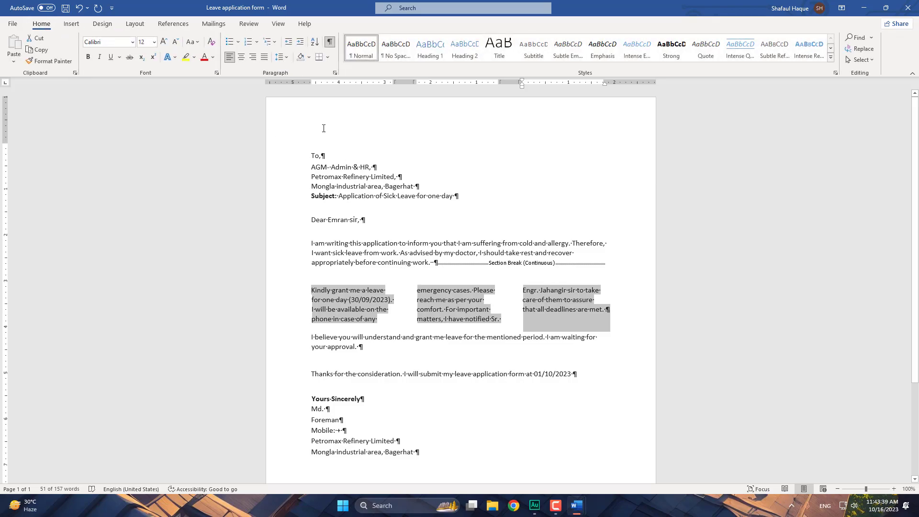
pyautogui.click(264, 57)
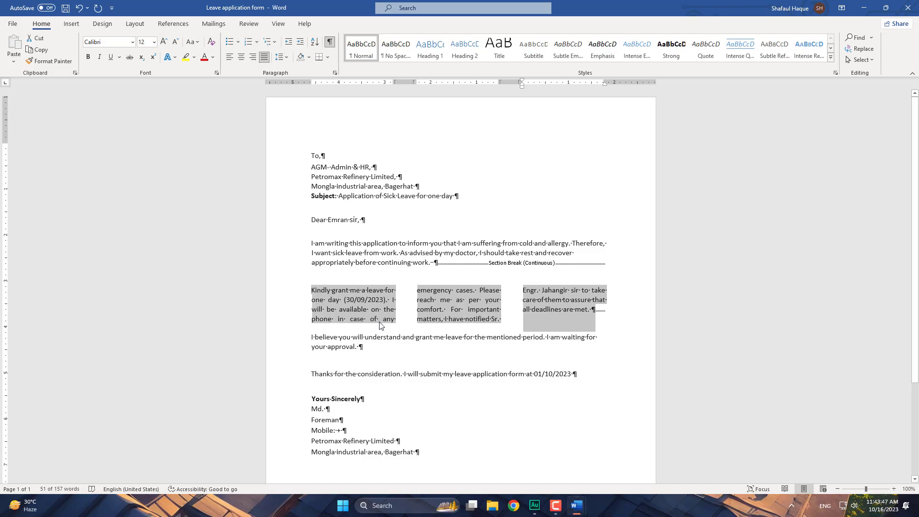
# - Add the line 'There are 3 types of tesns' above 'Thanks for the consideration'
pyautogui.click(316, 360)
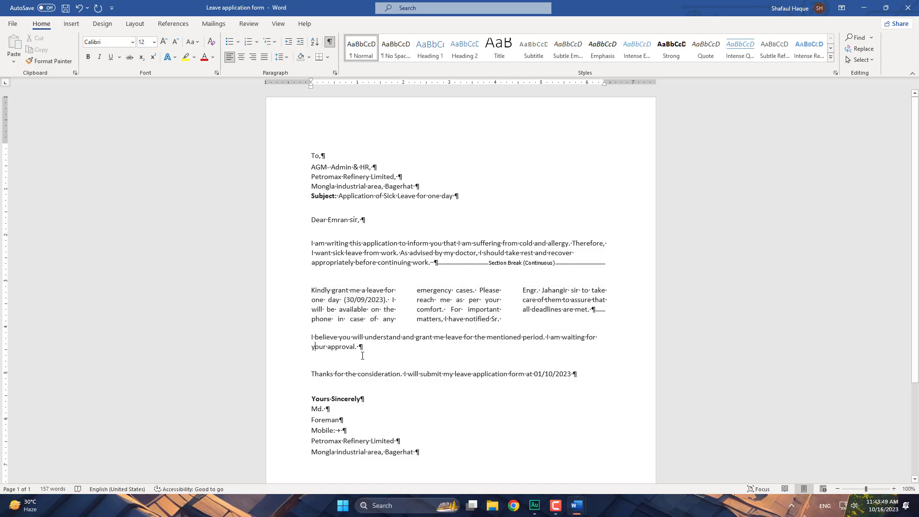
pyautogui.press('Return')
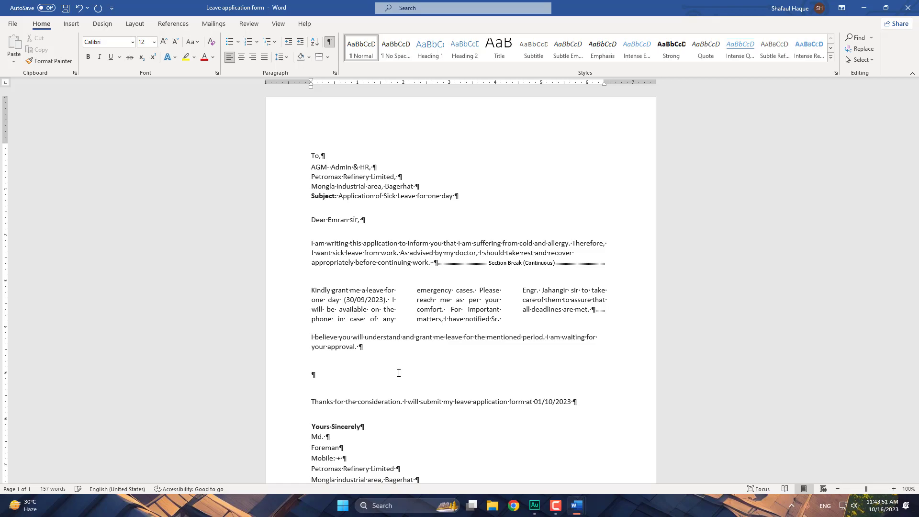
pyautogui.press('Delete')
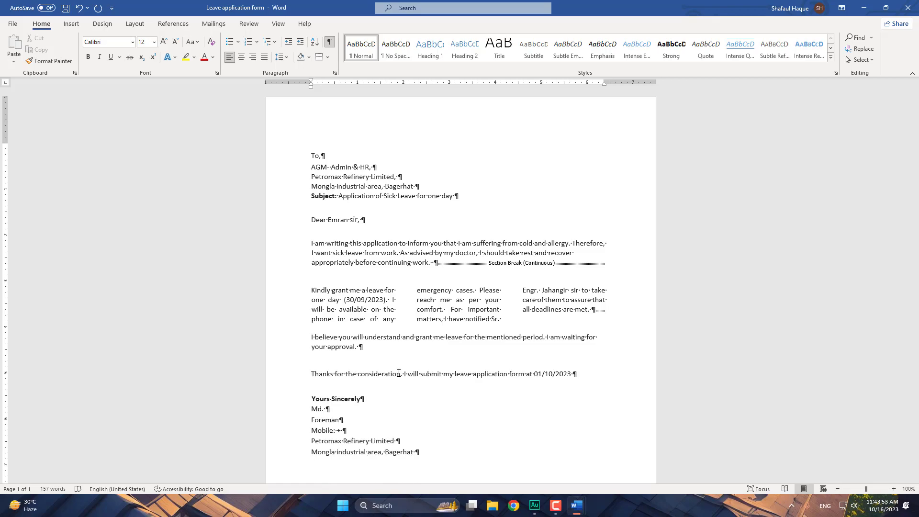
pyautogui.press('Return')
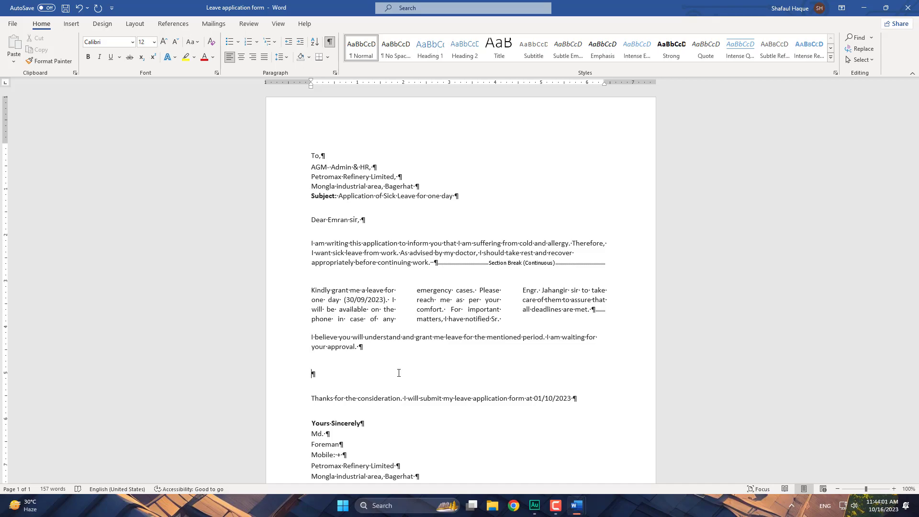
pyautogui.write('There are 3 types of tesnse')
pyautogui.press('BackSpace')
pyautogui.press('Return')
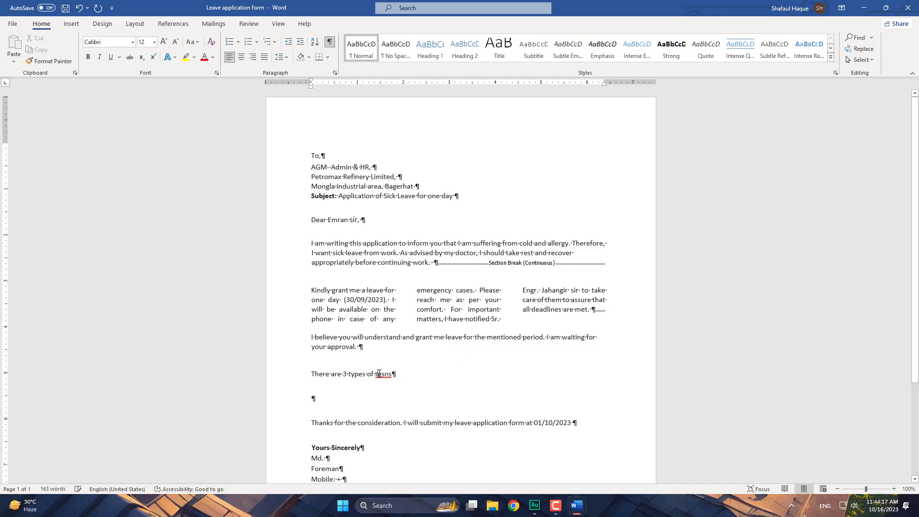
pyautogui.doubleClick(379, 373)
pyautogui.click(320, 387)
pyautogui.click(312, 390)
pyautogui.click(424, 378)
pyautogui.press('Return')
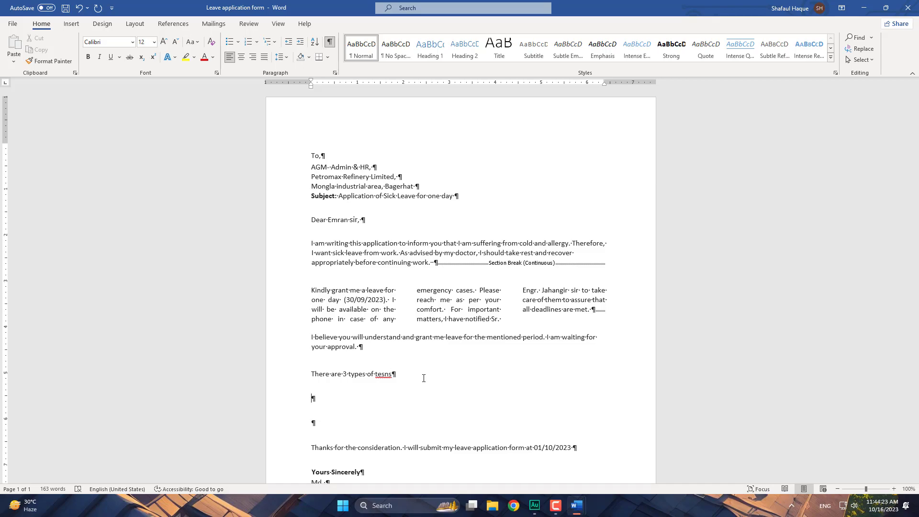
# - List Present, Past and future on separate lines beneath it
pyautogui.write('Present')
pyautogui.press('Return')
pyautogui.write('P')
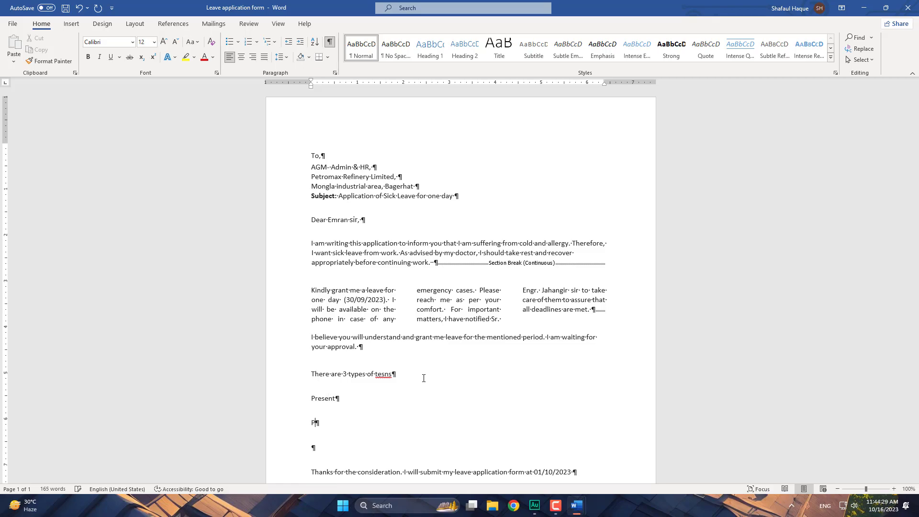
pyautogui.write('ast')
pyautogui.press('Return')
pyautogui.write('future')
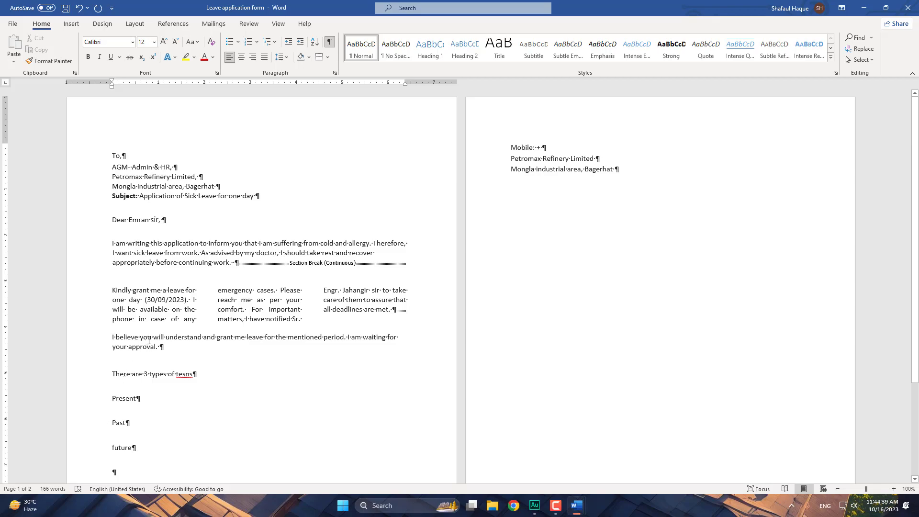
# - Single-space the Present, Past and future lines and number them 1., 2., 3
pyautogui.moveTo(97, 400); pyautogui.dragTo(89, 451)
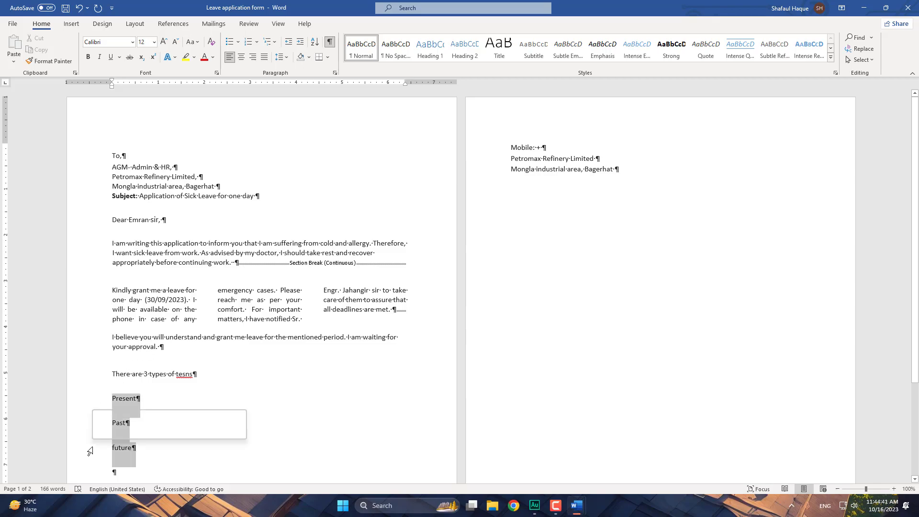
pyautogui.click(286, 58)
pyautogui.click(306, 71)
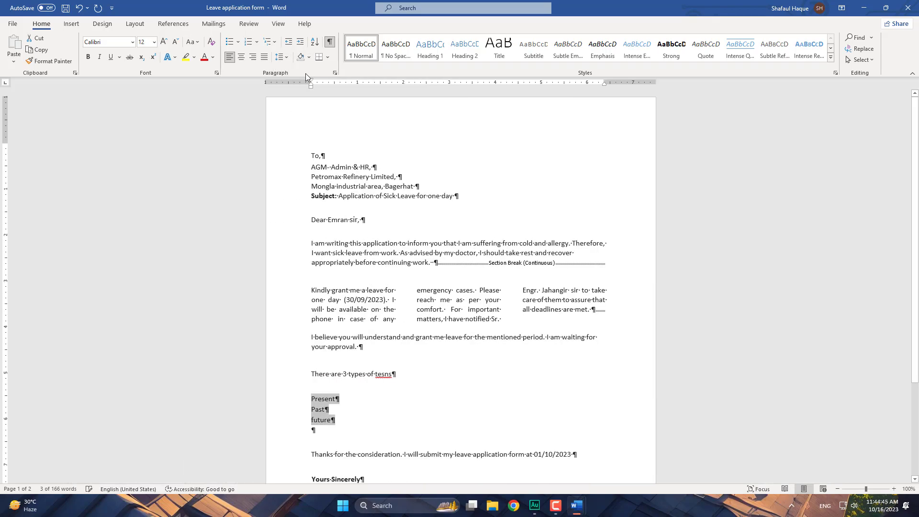
pyautogui.click(230, 43)
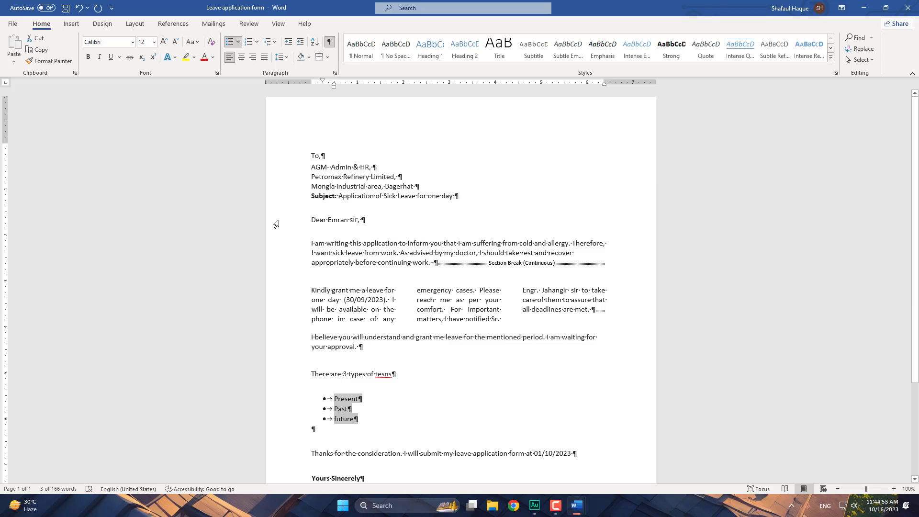
pyautogui.click(242, 42)
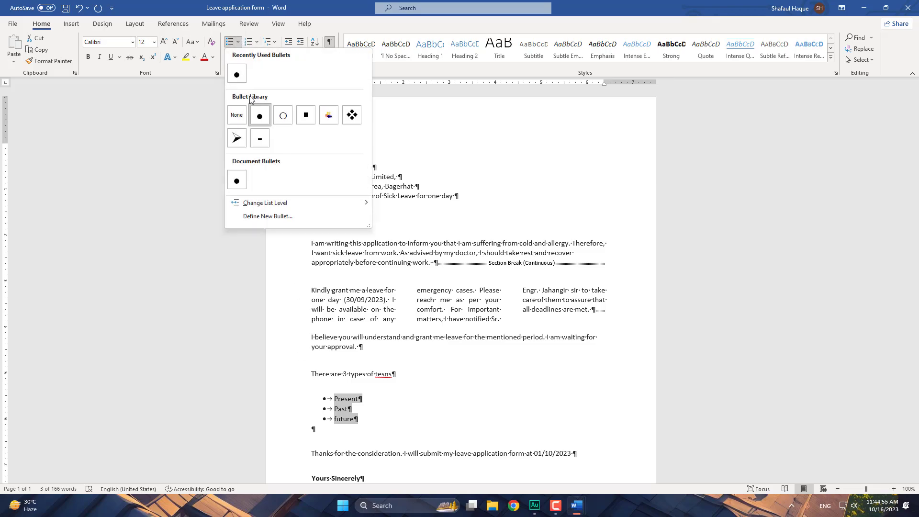
pyautogui.click(237, 139)
pyautogui.click(248, 42)
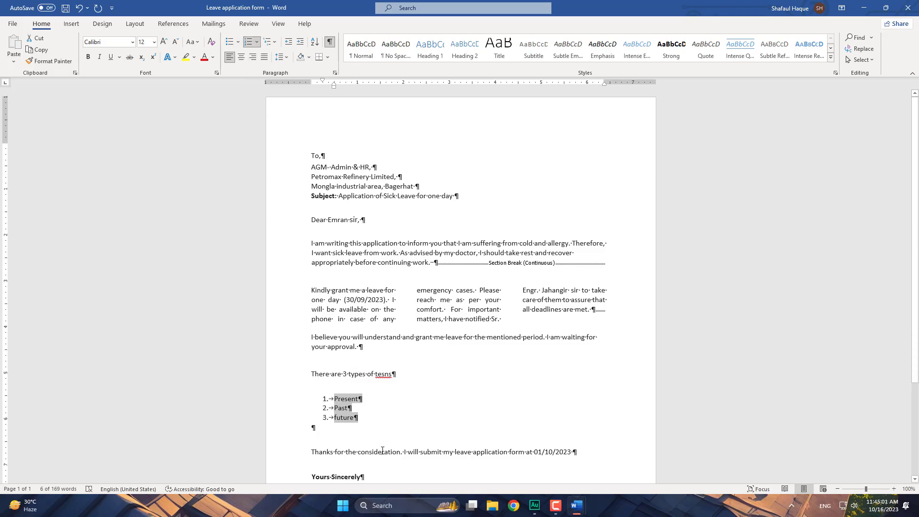
pyautogui.click(257, 42)
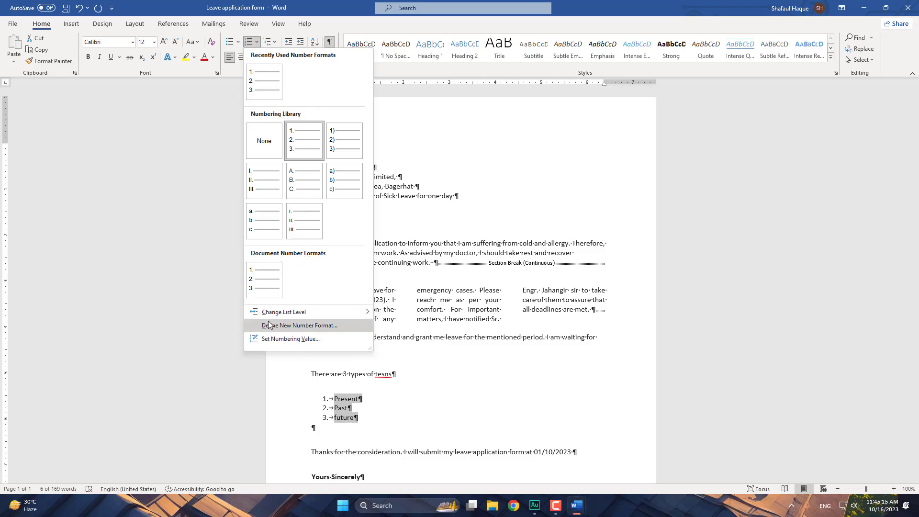
pyautogui.moveTo(268, 317)
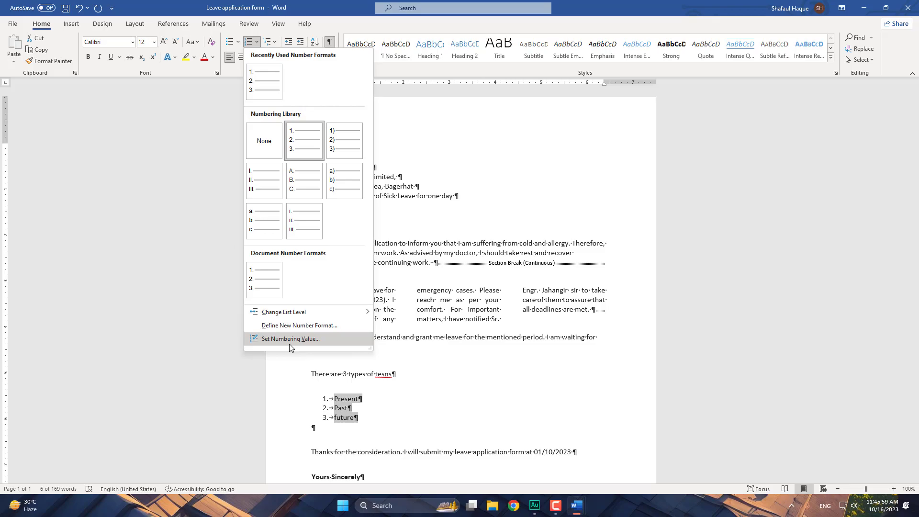
pyautogui.click(404, 397)
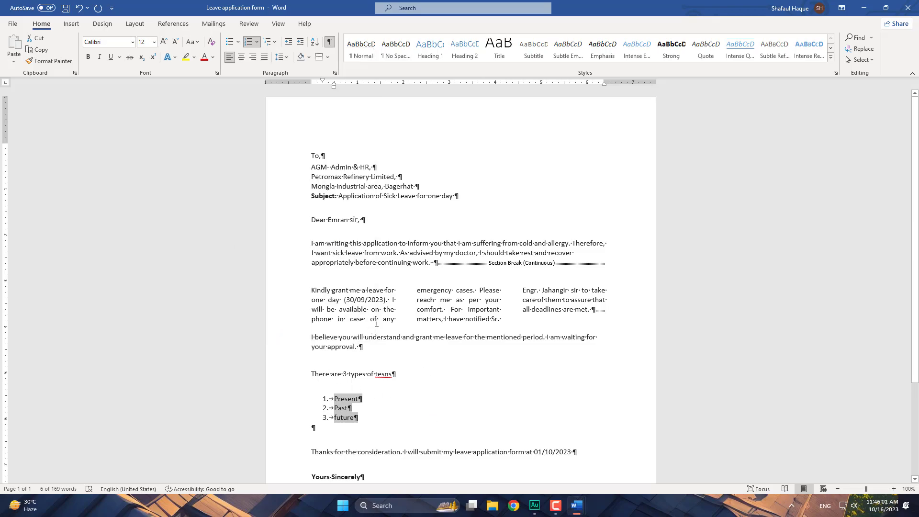
pyautogui.scroll(-3, 376, 322)
pyautogui.scroll(3, 390, 330)
# - Toggle Avro Keyboard's keyboard mode from its tray menu, then switch its typing mode via the icon
pyautogui.click(791, 508)
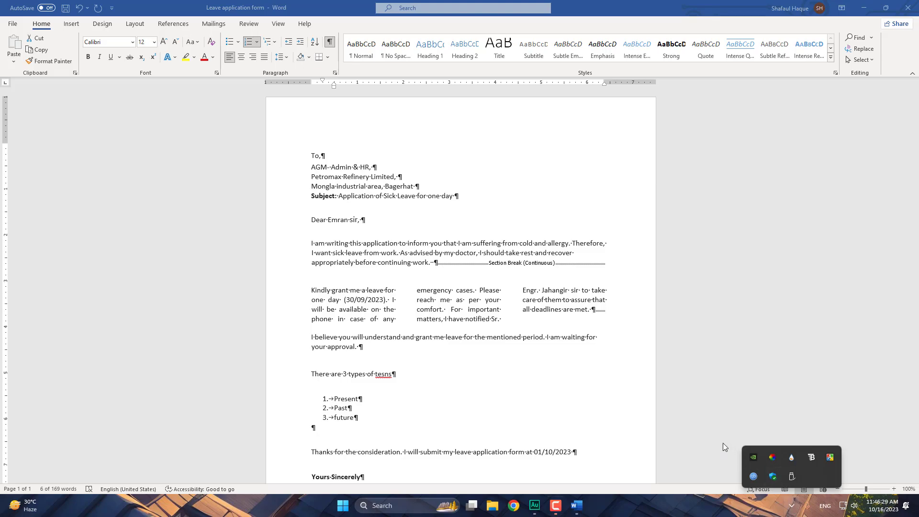
pyautogui.click(723, 443)
pyautogui.click(792, 507)
pyautogui.rightClick(829, 456)
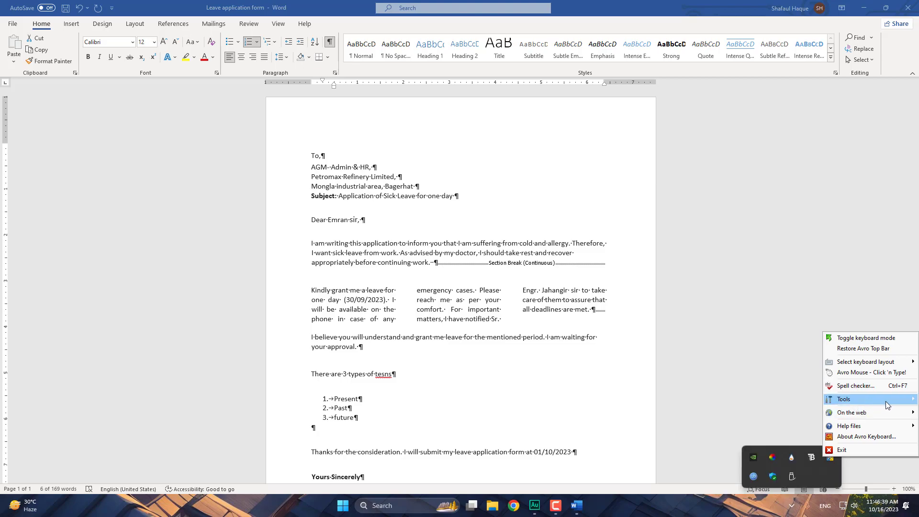
pyautogui.moveTo(888, 401)
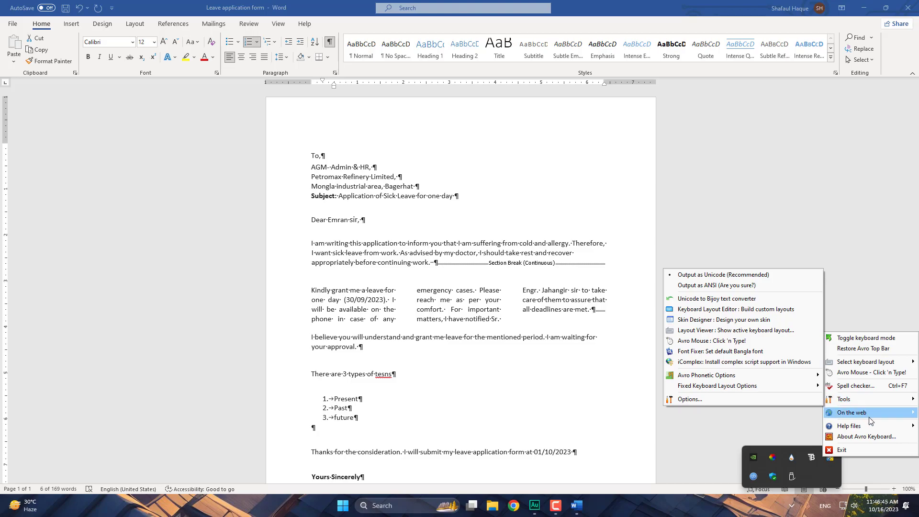
pyautogui.moveTo(892, 417)
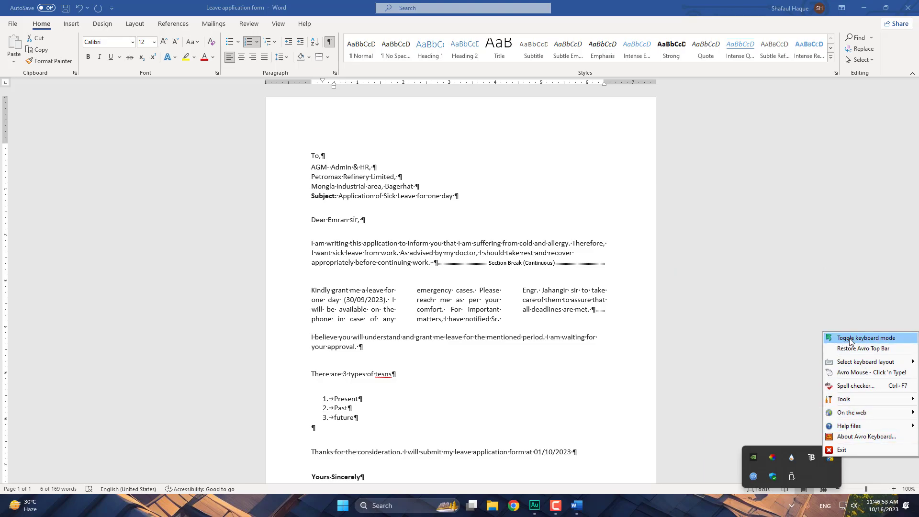
pyautogui.click(863, 340)
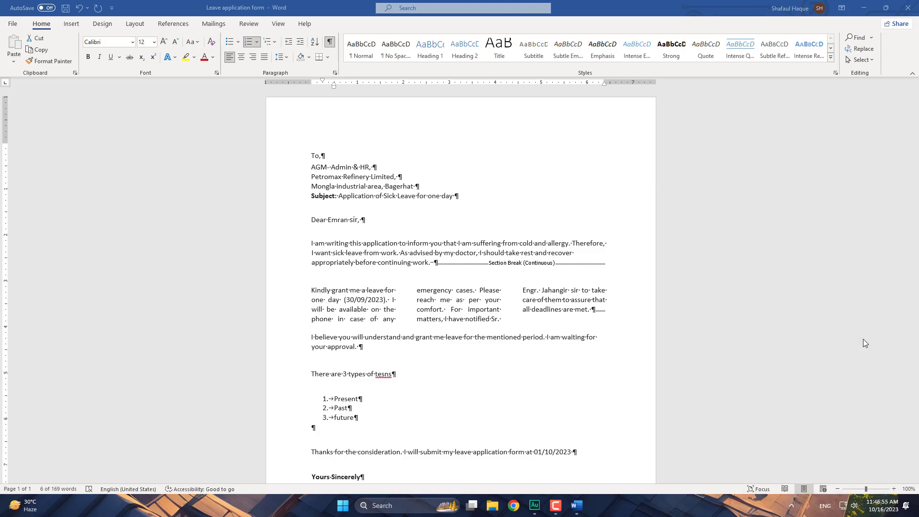
pyautogui.click(791, 506)
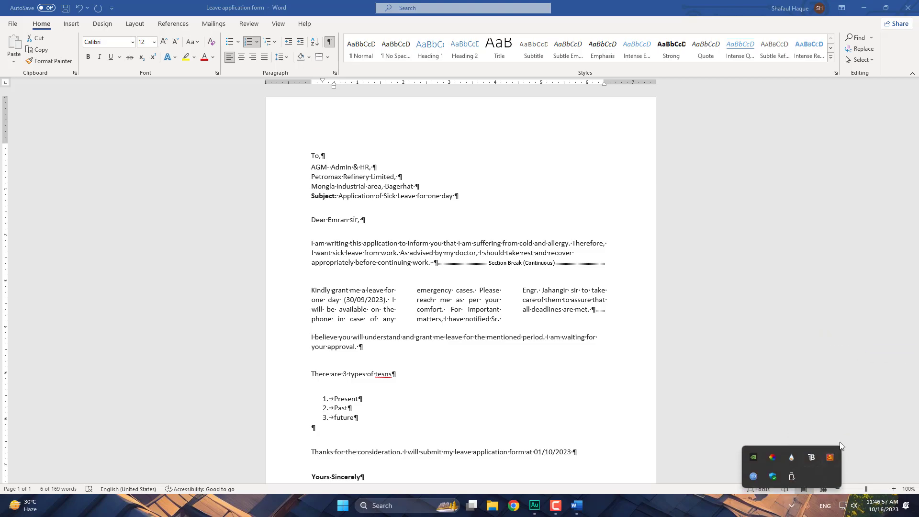
pyautogui.click(831, 459)
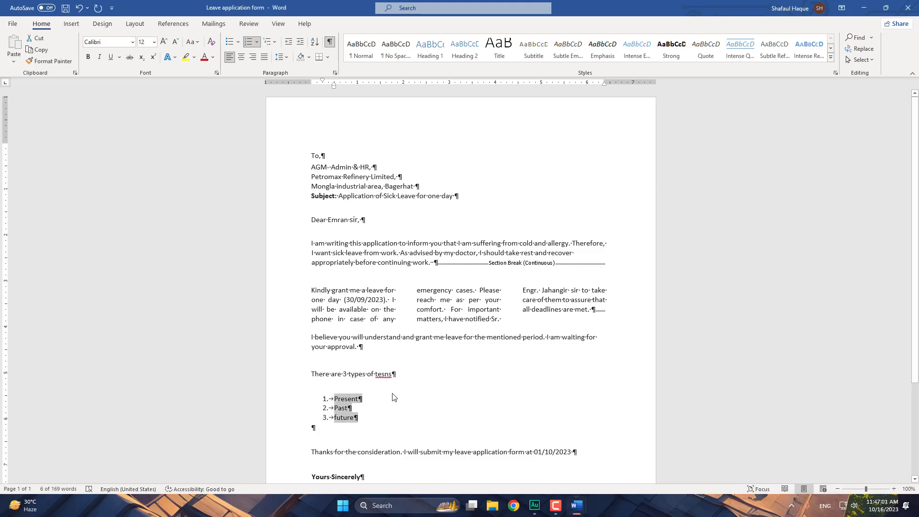
# - Erase the whole leave letter with Ctrl+A and Delete, and hide paragraph marks
pyautogui.click(400, 370)
pyautogui.press('Return')
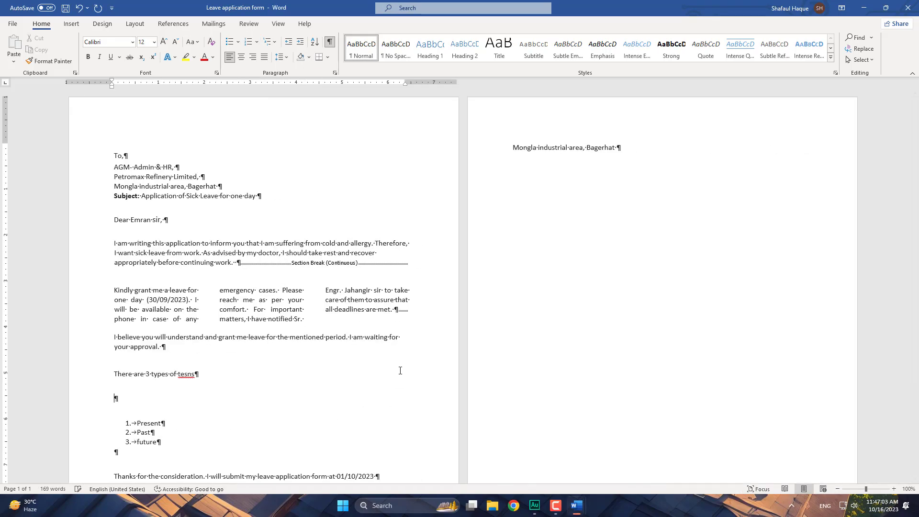
pyautogui.click(634, 159)
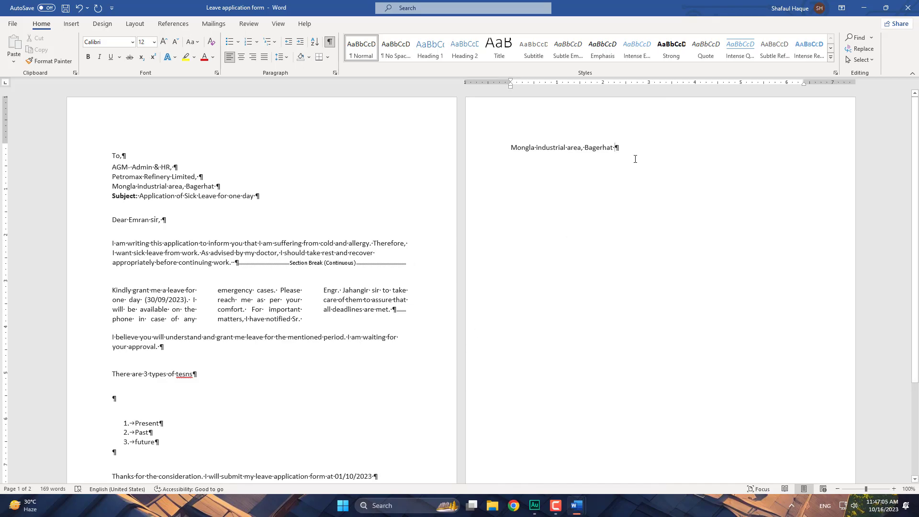
pyautogui.hotkey('ctrl', 'z')
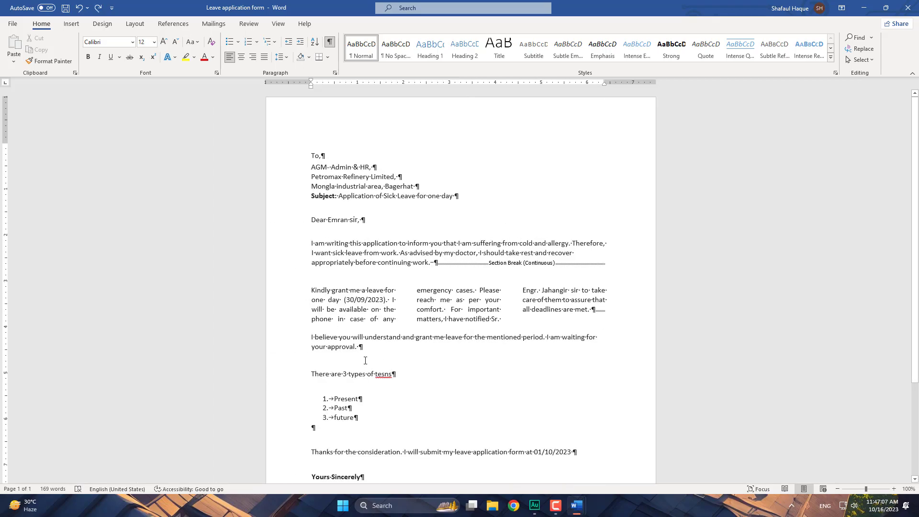
pyautogui.hotkey('ctrl', 'a')
pyautogui.press('Delete')
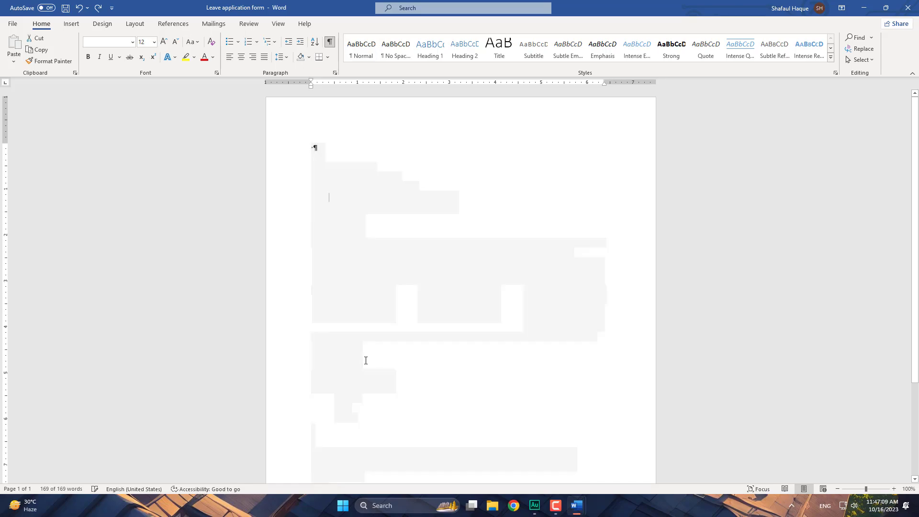
pyautogui.hotkey('ctrl', 'z')
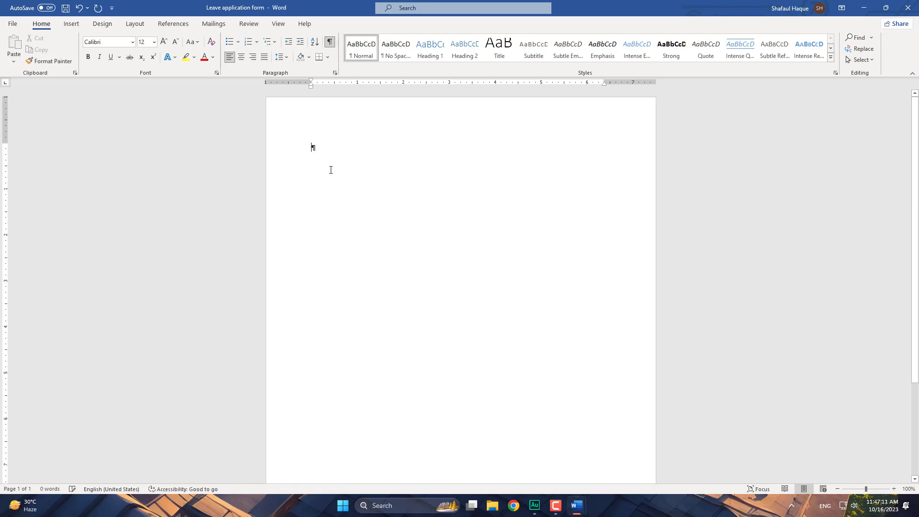
pyautogui.click(330, 42)
pyautogui.write('ffa')
pyautogui.press('BackSpace')
pyautogui.press('BackSpace')
# - Toggle Avro's keyboard mode and restore the Avro Top Bar, showing English
pyautogui.click(792, 505)
pyautogui.rightClick(830, 459)
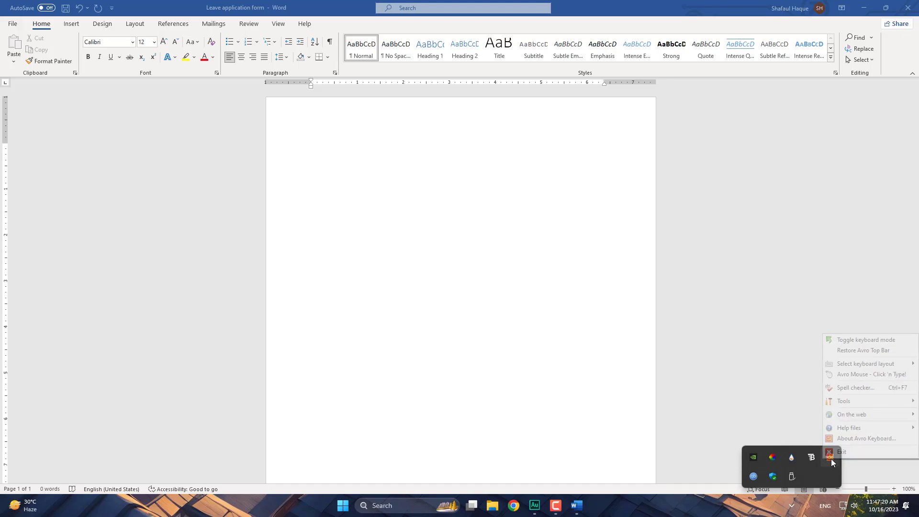
pyautogui.click(876, 341)
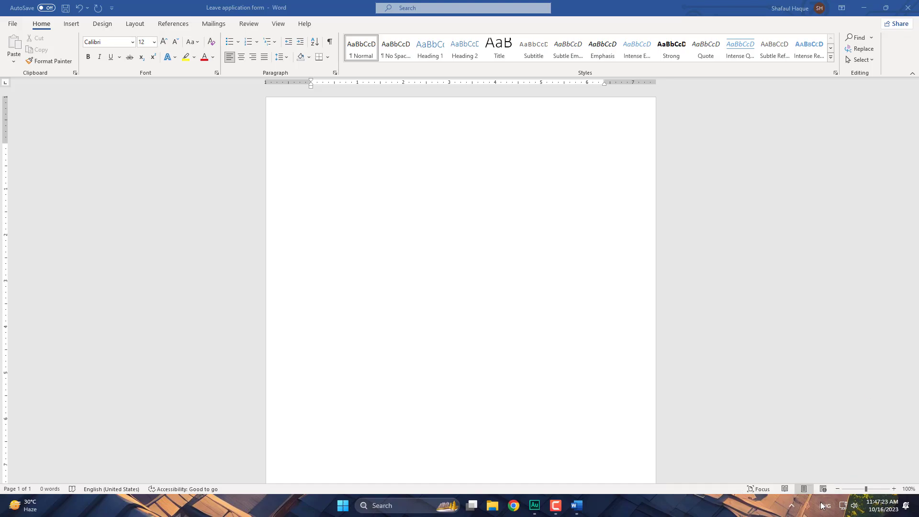
pyautogui.click(792, 506)
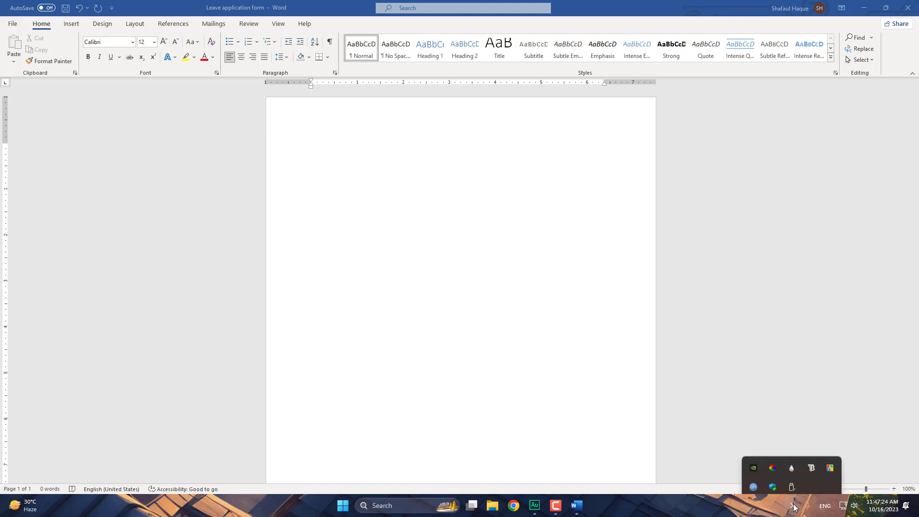
pyautogui.rightClick(832, 458)
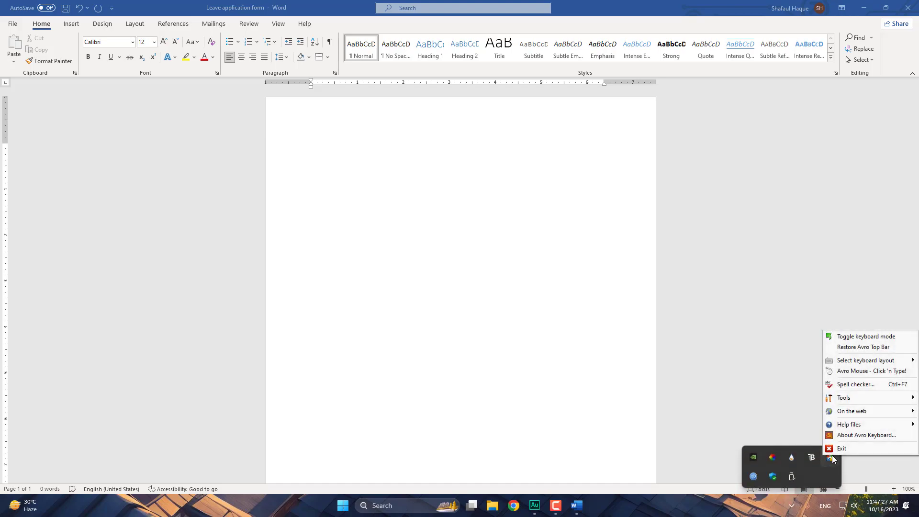
pyautogui.click(867, 347)
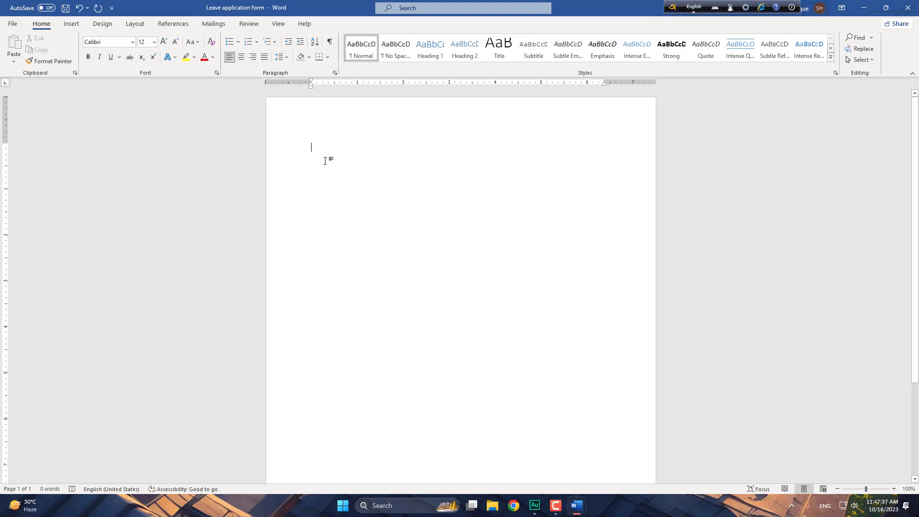
# - Switch Avro to বাংলা, test-type and delete Bangla words like আল্লাহ, then F12 back to English
pyautogui.write('ff')
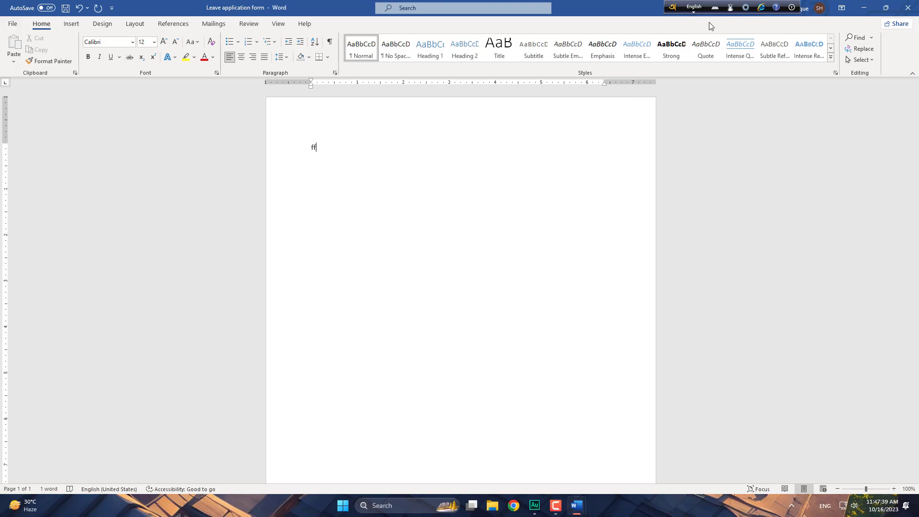
pyautogui.click(692, 10)
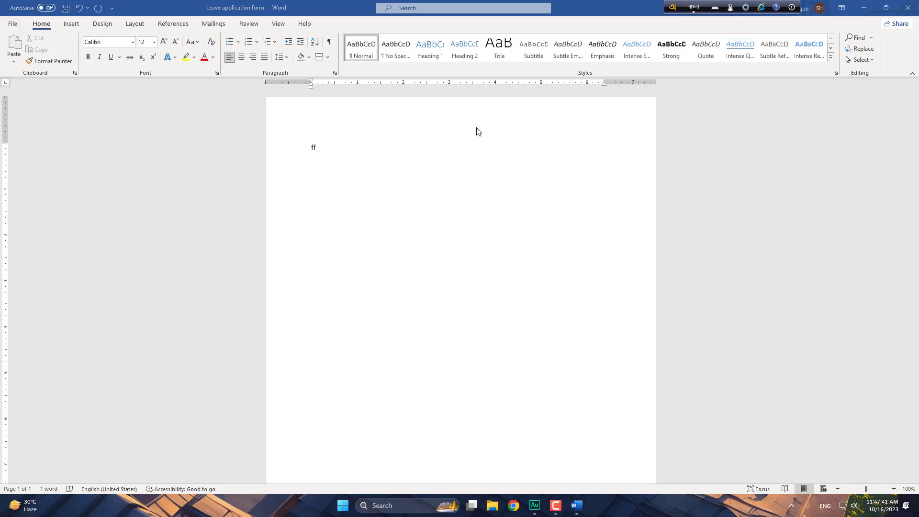
pyautogui.click(323, 148)
pyautogui.write('f')
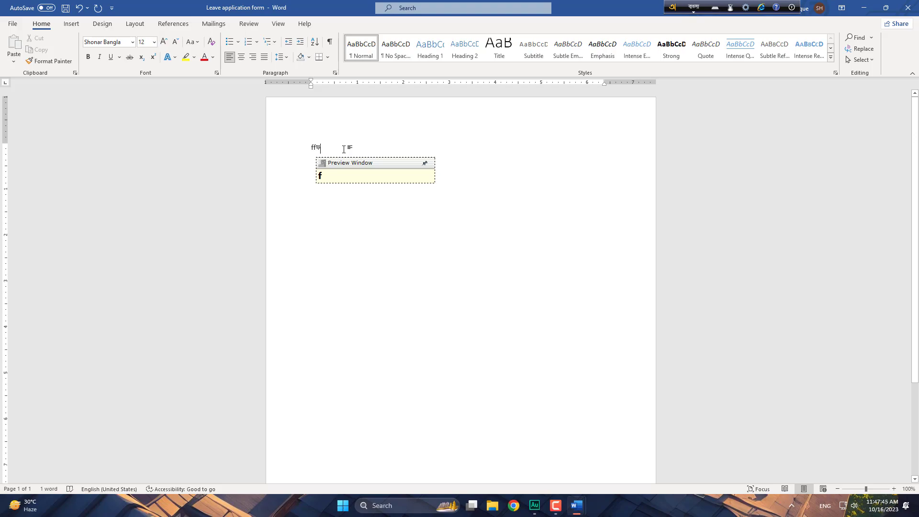
pyautogui.press('BackSpace')
pyautogui.press('BackSpace')
pyautogui.press('BackSpace')
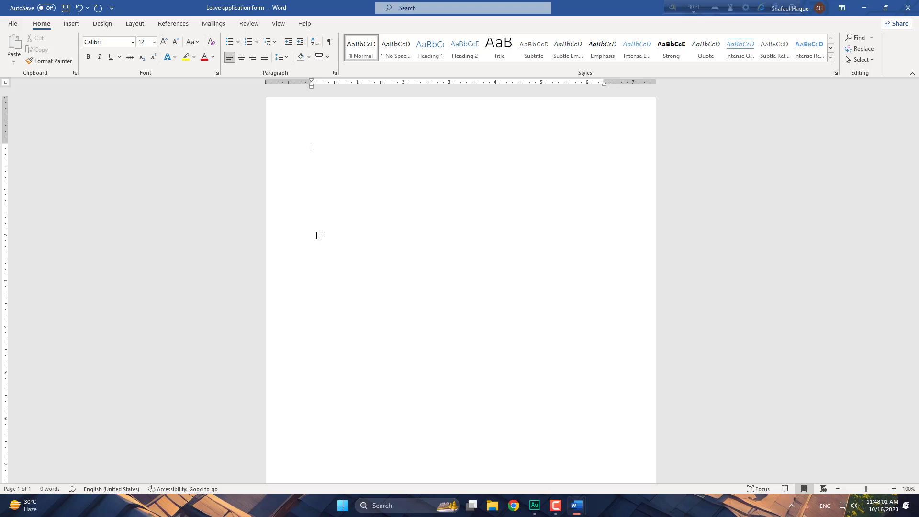
pyautogui.write('fa')
pyautogui.press('BackSpace')
pyautogui.press('BackSpace')
pyautogui.write('allah')
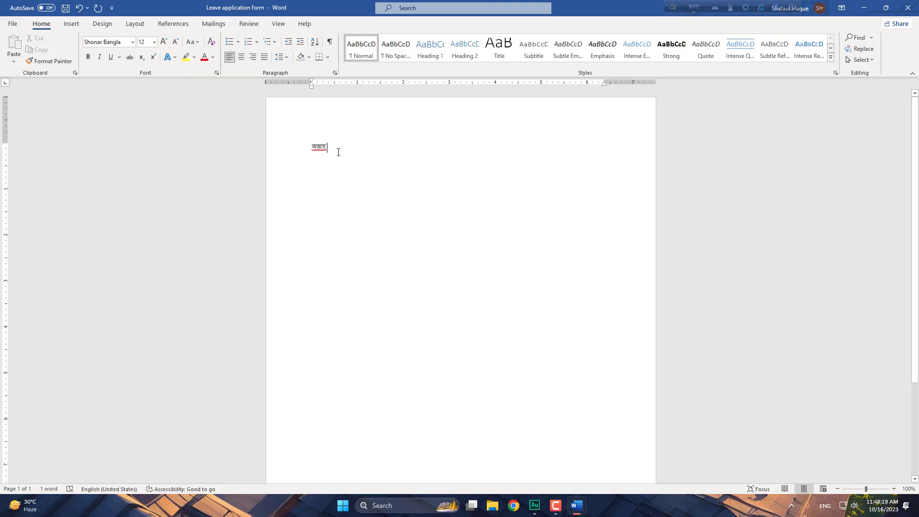
pyautogui.click(262, 143)
pyautogui.press('BackSpace')
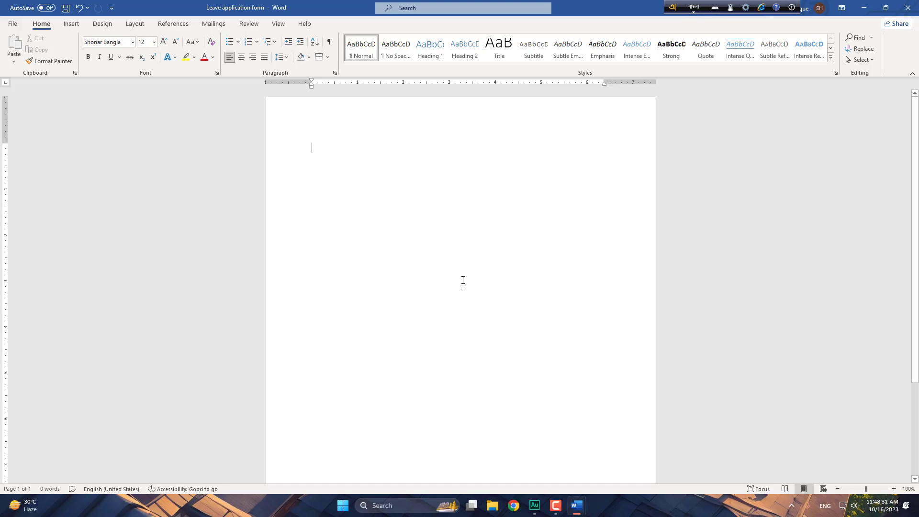
pyautogui.press('F12')
pyautogui.press('F12')
pyautogui.press('F12')
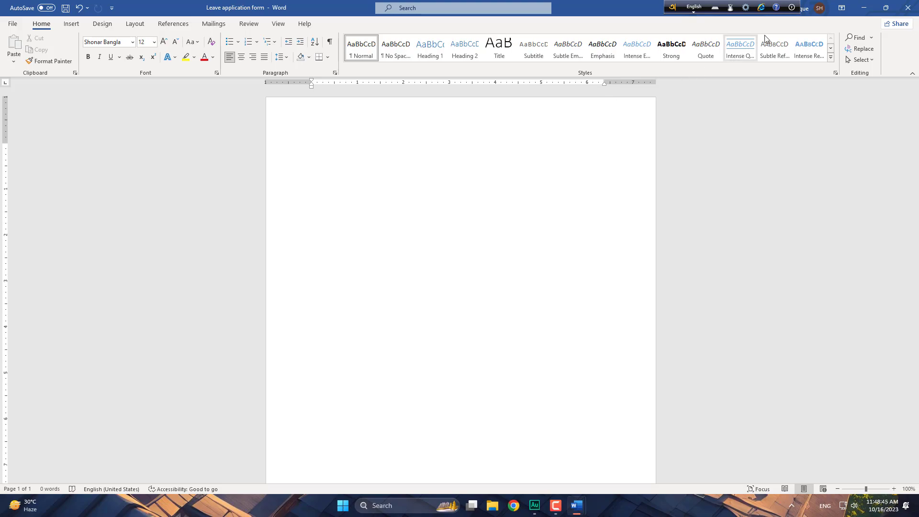
# - Send the Avro top bar to the system tray, then type and erase a few test characters
pyautogui.click(792, 8)
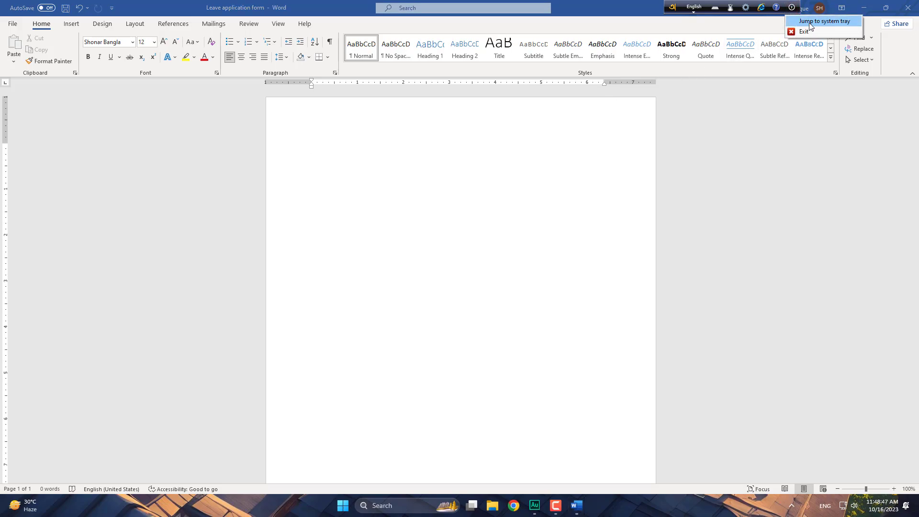
pyautogui.click(832, 21)
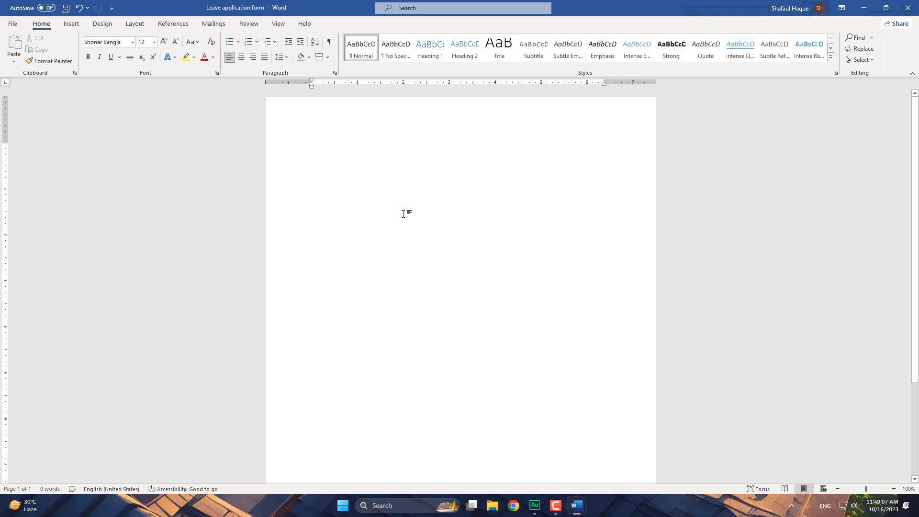
pyautogui.write('a')
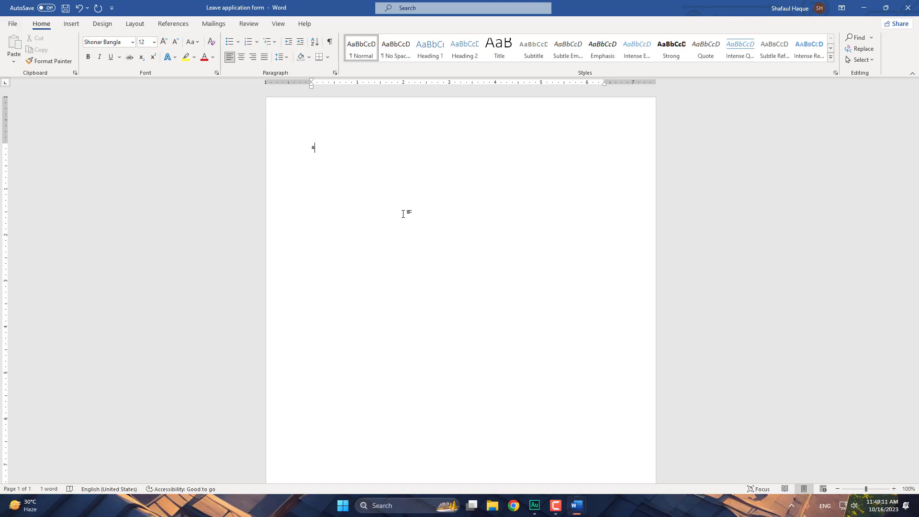
pyautogui.write('f')
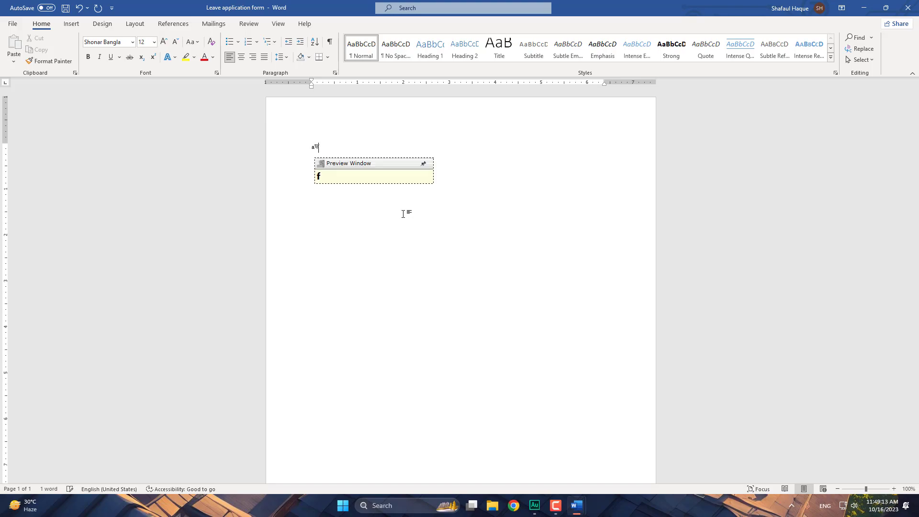
pyautogui.press('BackSpace')
pyautogui.press('BackSpace')
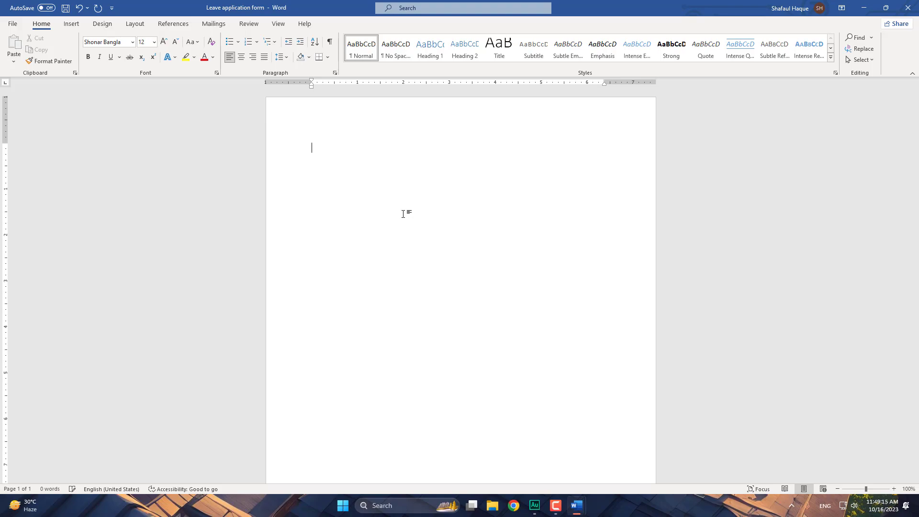
pyautogui.write('f')
pyautogui.press('BackSpace')
# - Open Avro's Tools > Avro Mouse letter pad from the tray icon, then close it
pyautogui.click(792, 508)
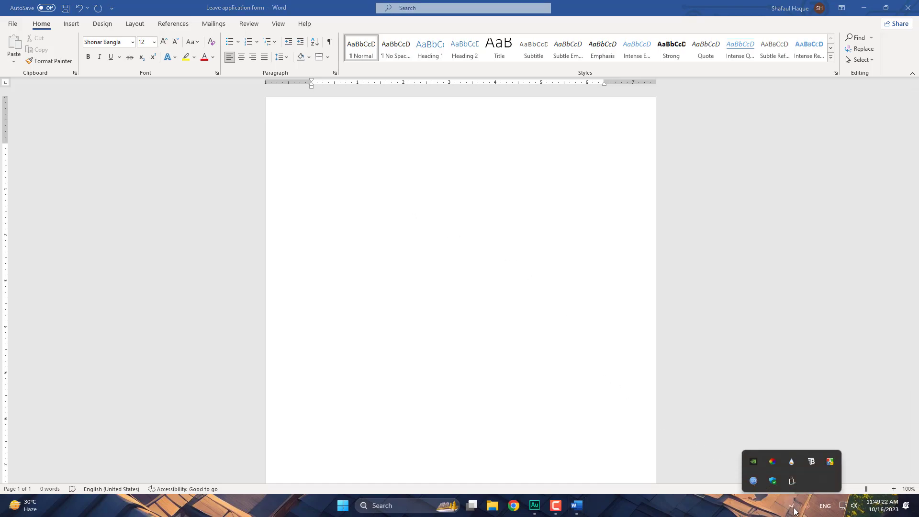
pyautogui.rightClick(832, 460)
pyautogui.moveTo(877, 397)
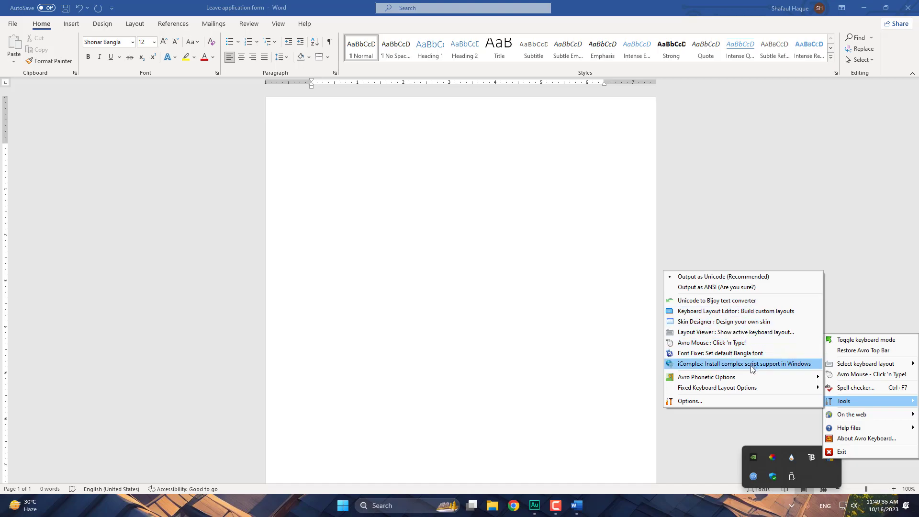
pyautogui.moveTo(783, 392)
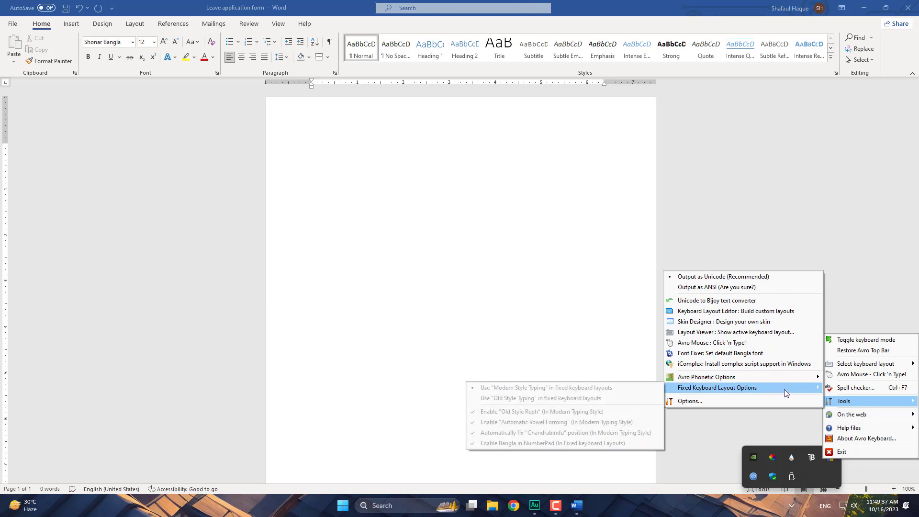
pyautogui.click(871, 374)
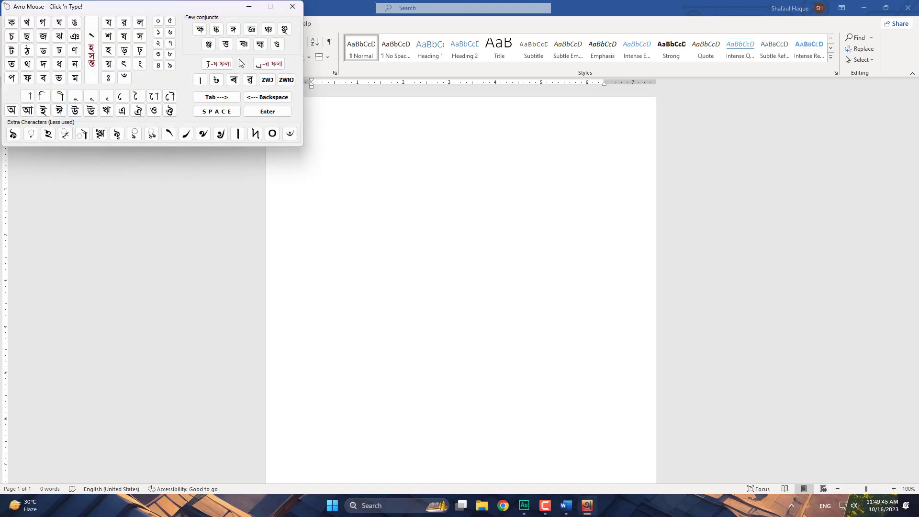
pyautogui.click(292, 6)
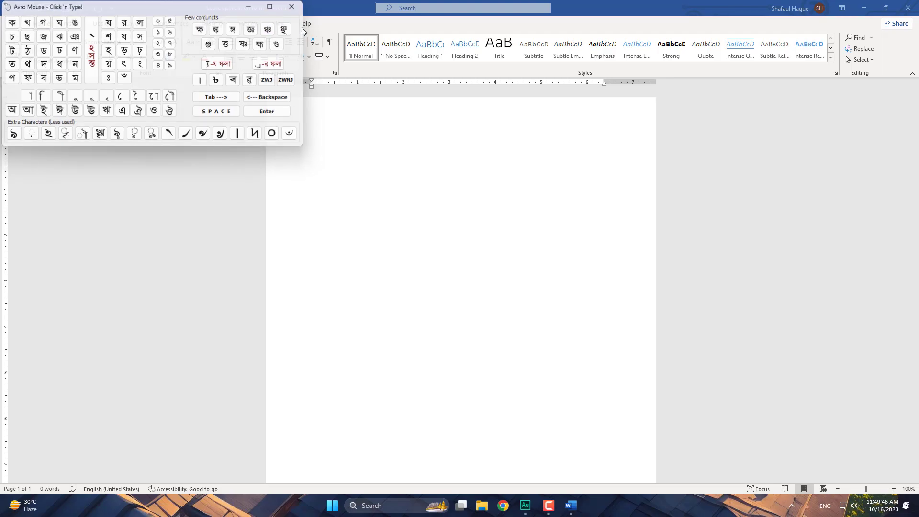
# - Reopen Avro Keyboard's tray menu and bring up its Tools submenu
pyautogui.click(790, 506)
pyautogui.rightClick(831, 458)
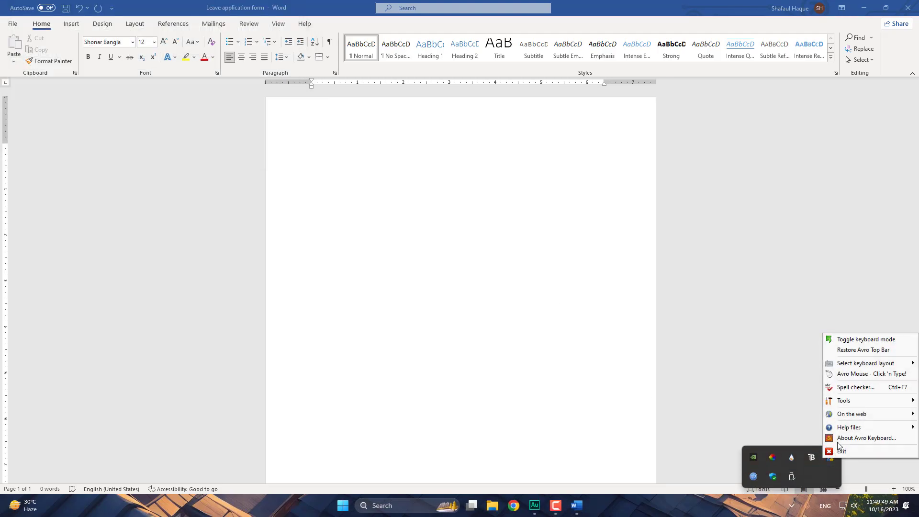
pyautogui.moveTo(872, 419)
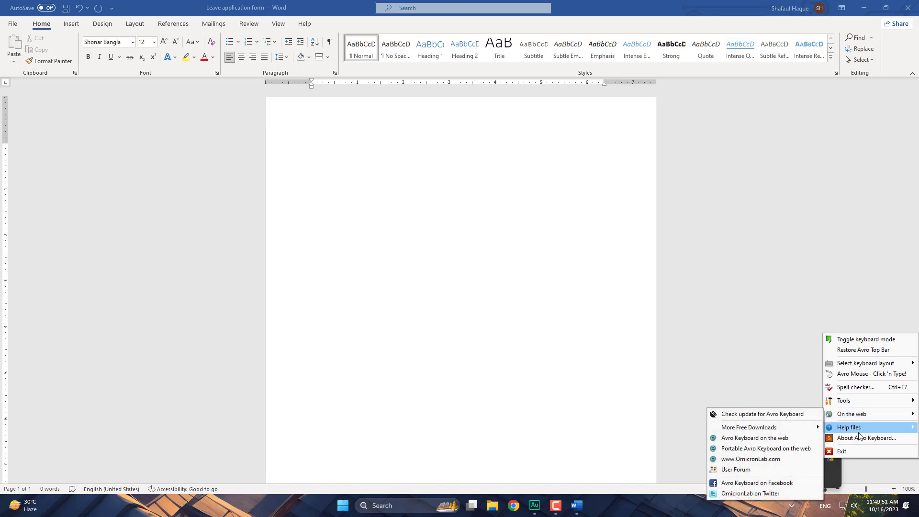
pyautogui.moveTo(857, 433)
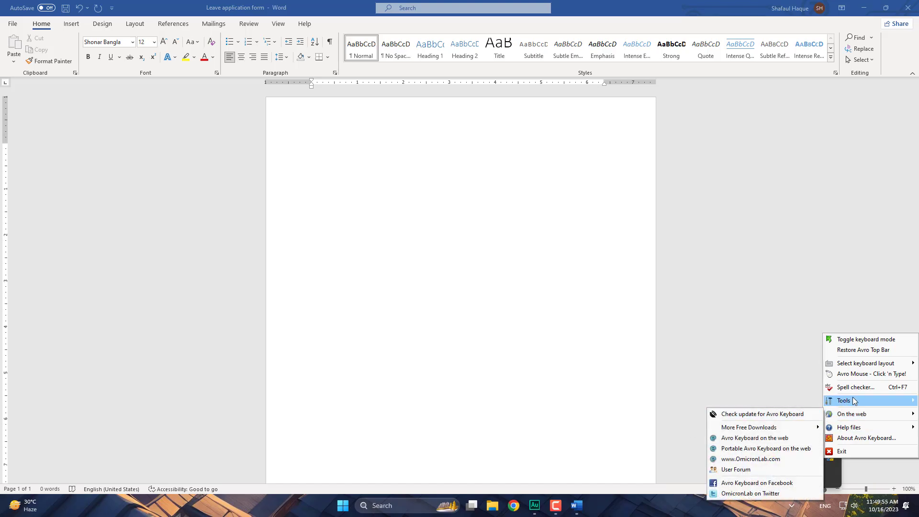
pyautogui.moveTo(842, 402)
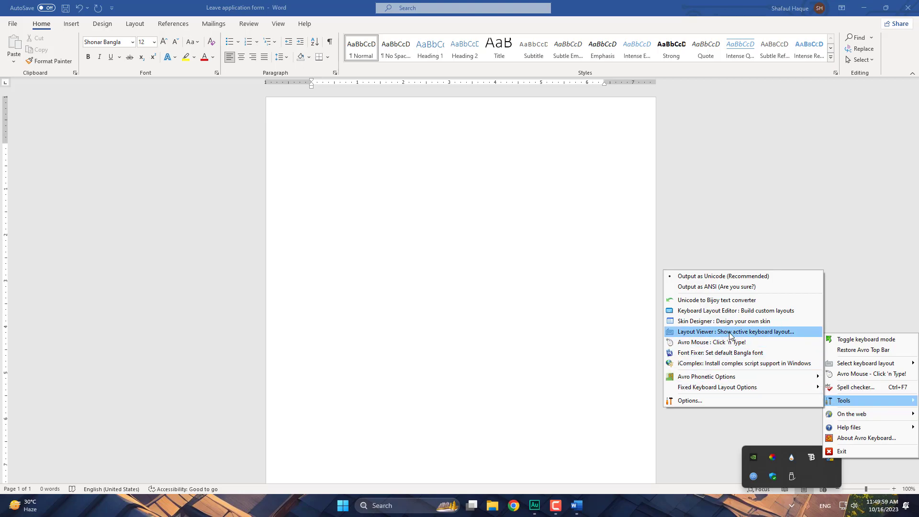
# - Open Avro's Phonetic Layout Viewer, place it on the right beside the Word page
pyautogui.click(720, 332)
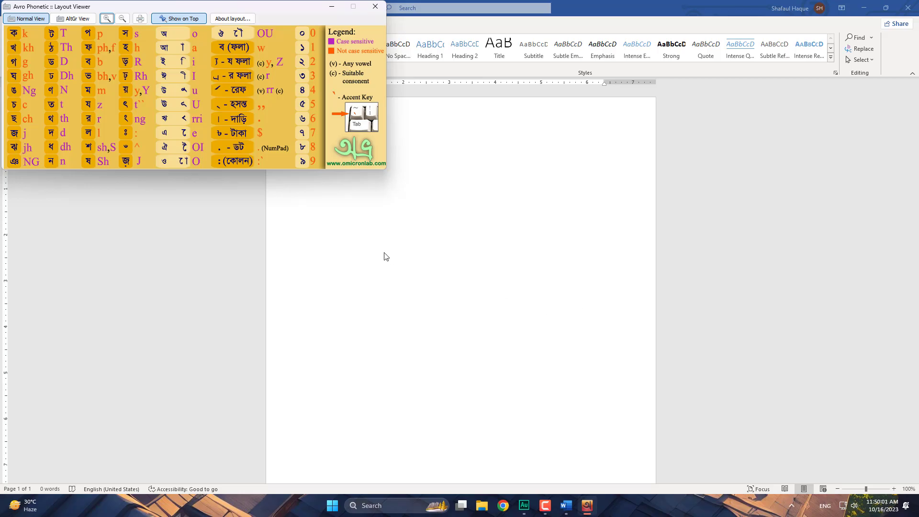
pyautogui.moveTo(276, 11); pyautogui.dragTo(757, 212)
pyautogui.click(305, 130)
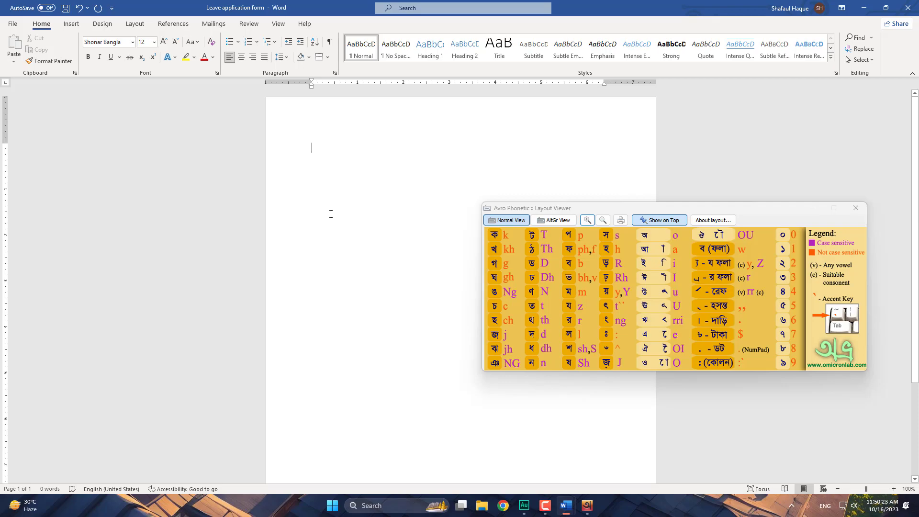
# - Type Bangla consonants phonetically: k, kh, g, gh, c, ch, j, jh, NG, T, Th
pyautogui.write('k kh')
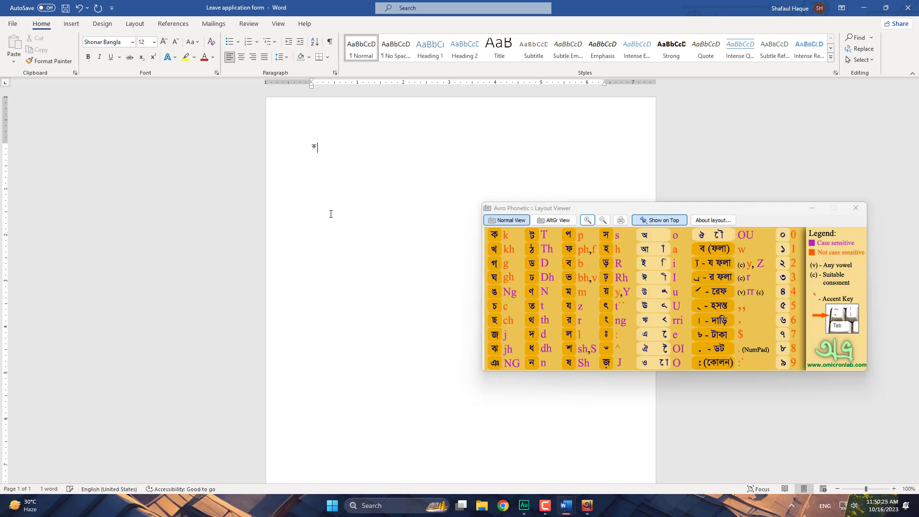
pyautogui.write(' g gh')
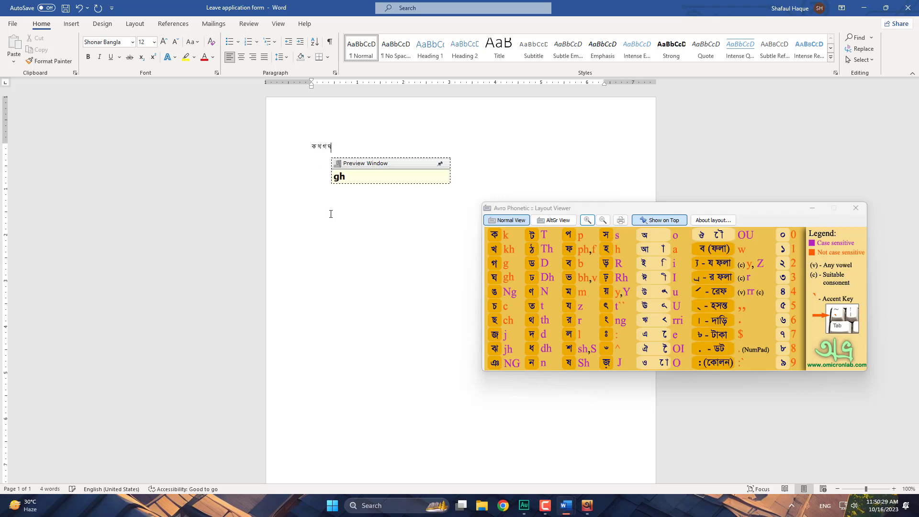
pyautogui.write(' c c')
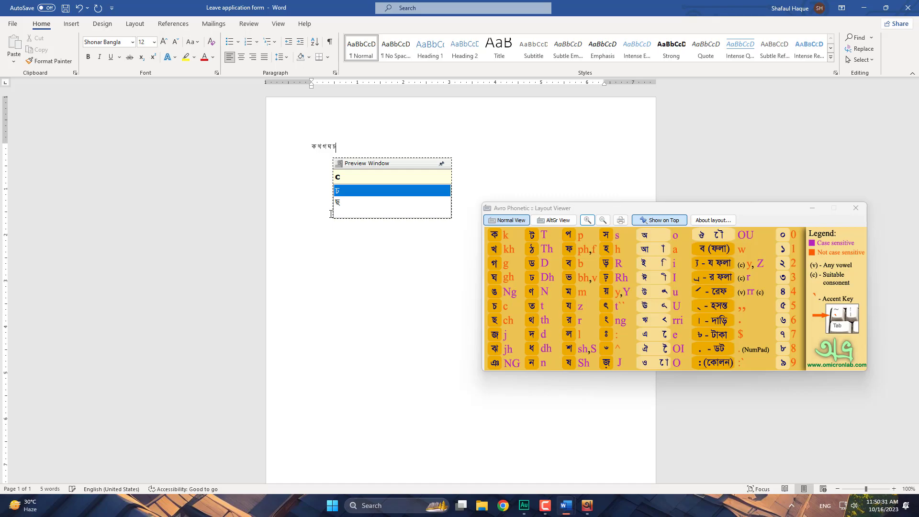
pyautogui.write('h ')
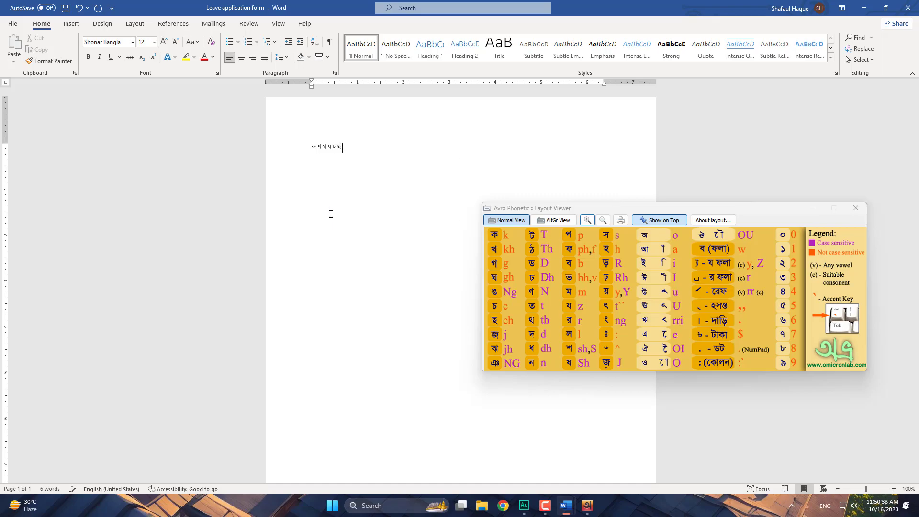
pyautogui.write('jk')
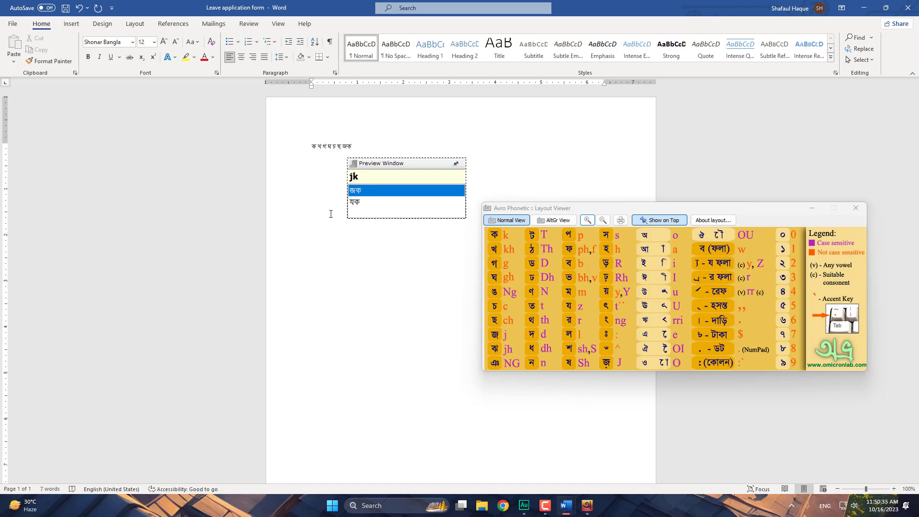
pyautogui.press('BackSpace')
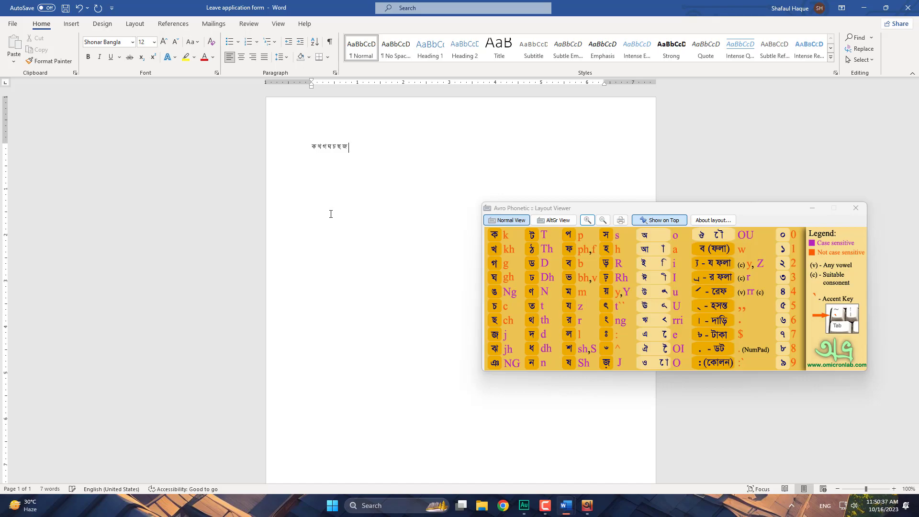
pyautogui.write('jh')
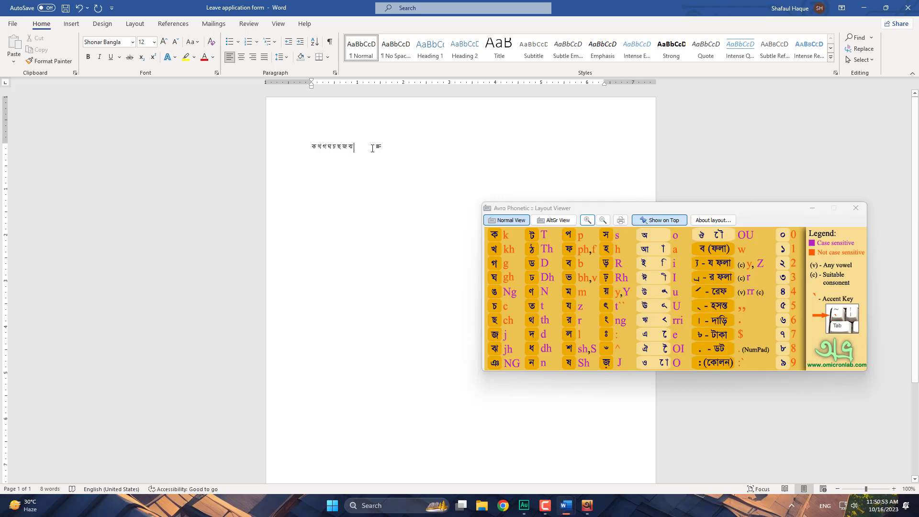
pyautogui.write('N')
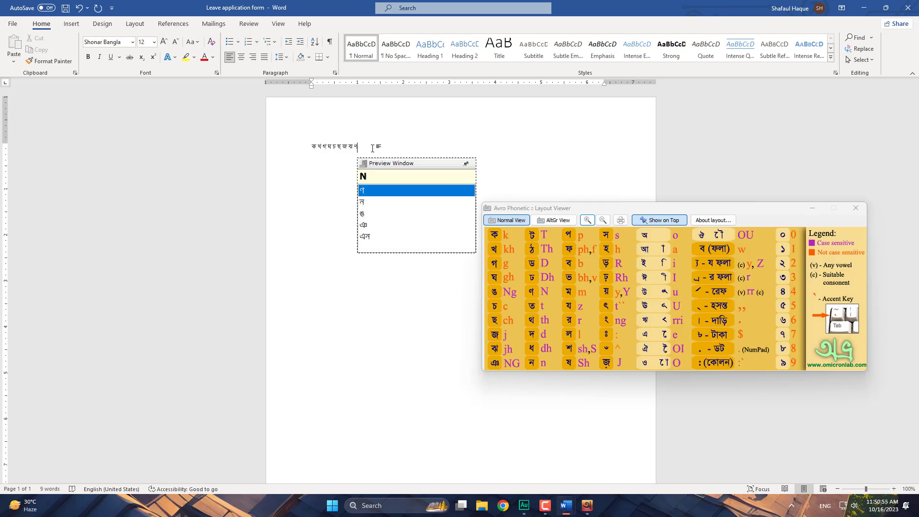
pyautogui.write('G')
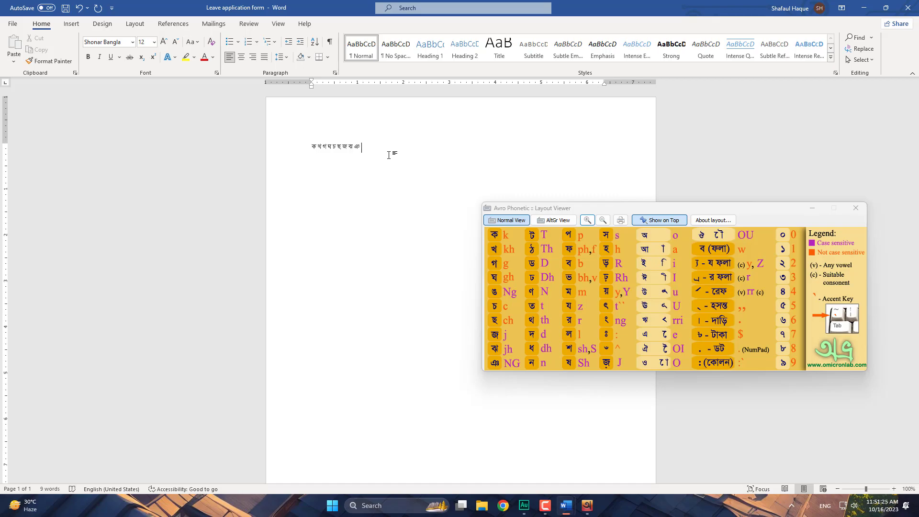
pyautogui.write('T')
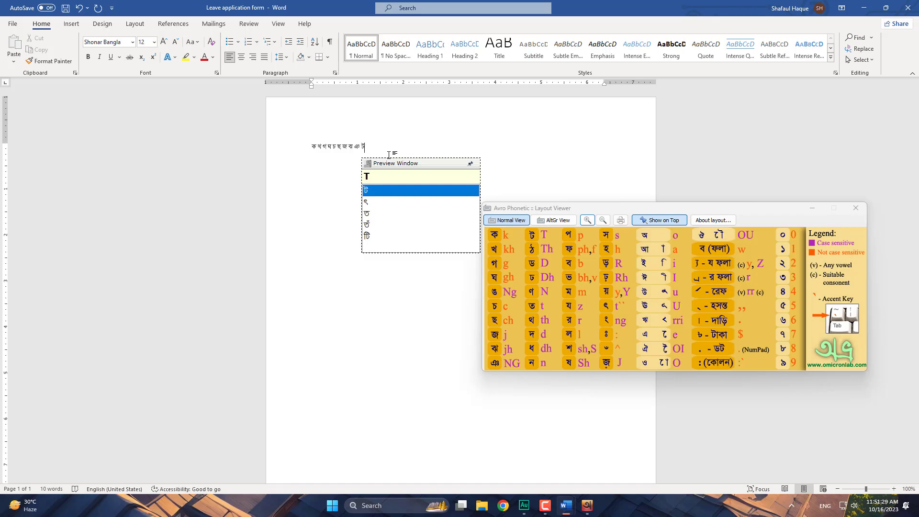
pyautogui.write(' T')
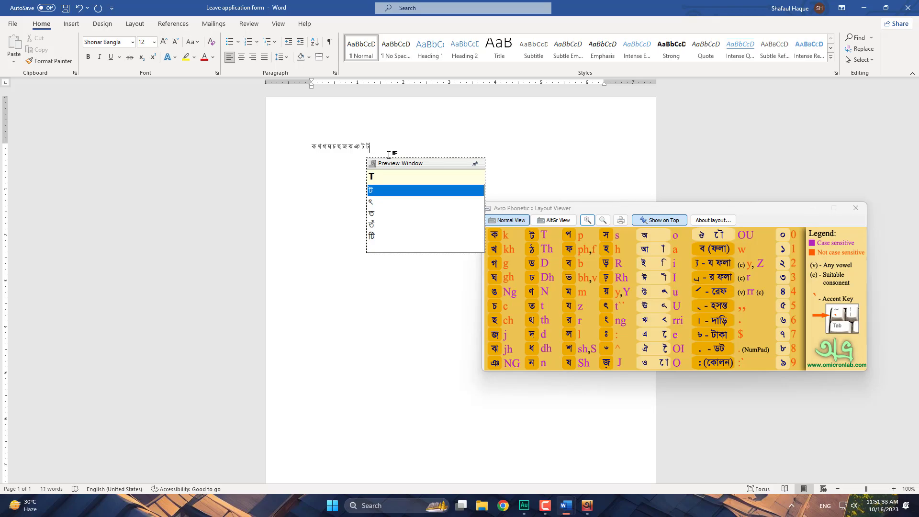
pyautogui.write('h')
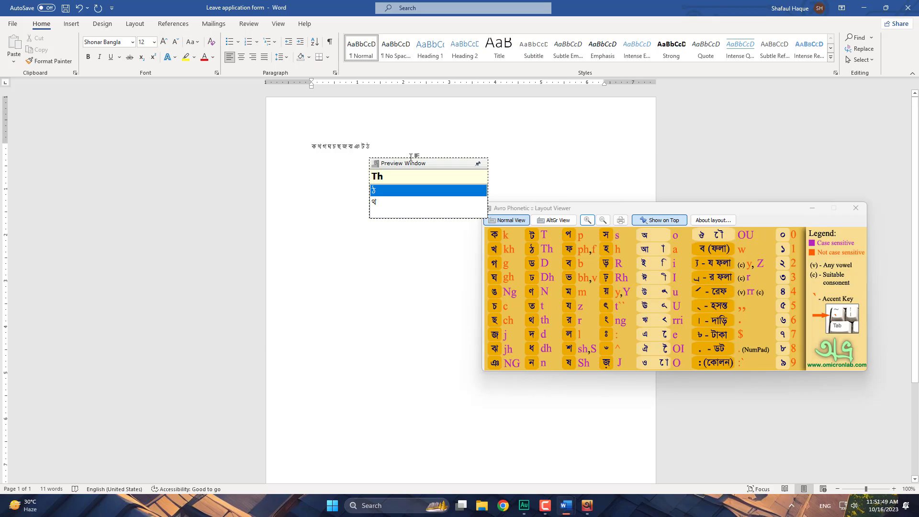
# - Replace the Bangla line with T and close Leave application form without saving
pyautogui.moveTo(386, 144); pyautogui.dragTo(308, 132)
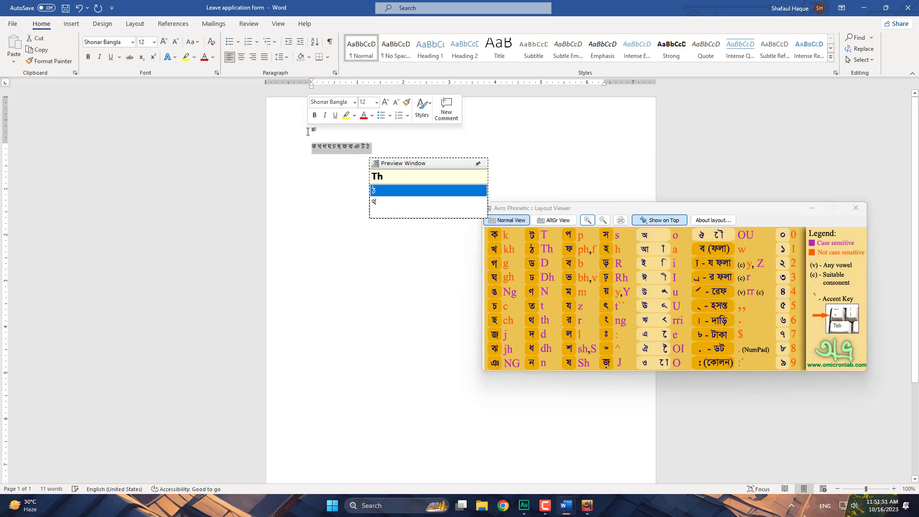
pyautogui.write('T')
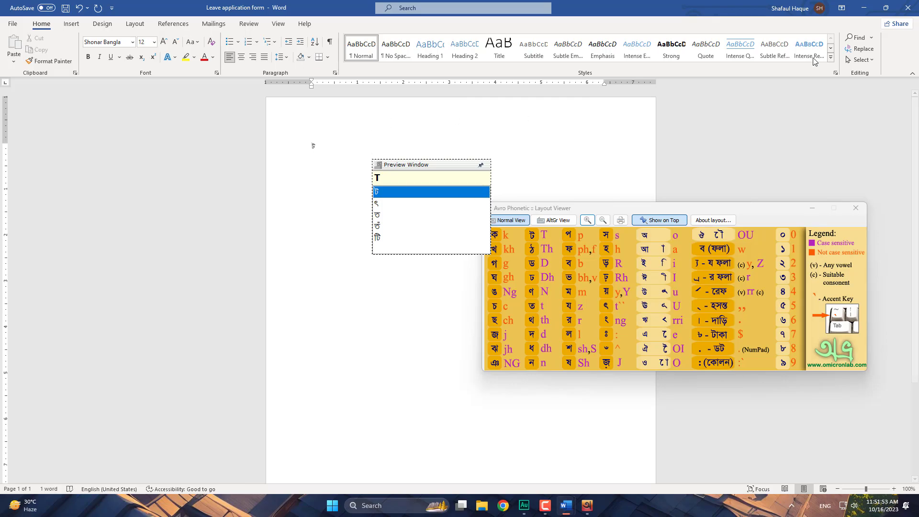
pyautogui.click(908, 8)
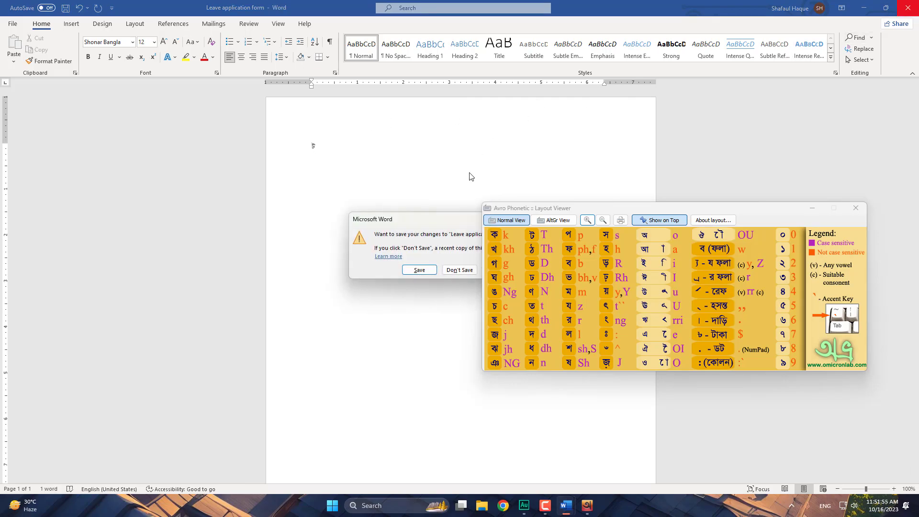
pyautogui.click(459, 270)
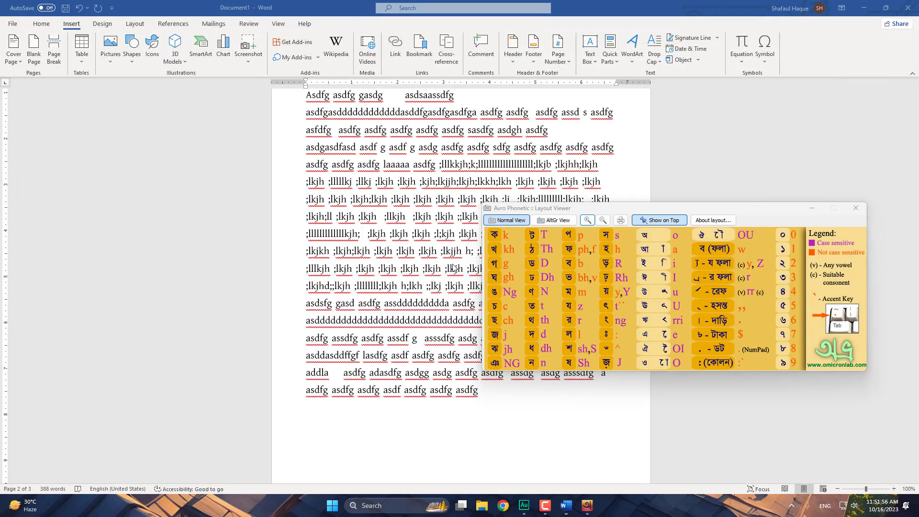
# - Close Document1 without saving, after cancelling the first save prompt
pyautogui.click(914, 7)
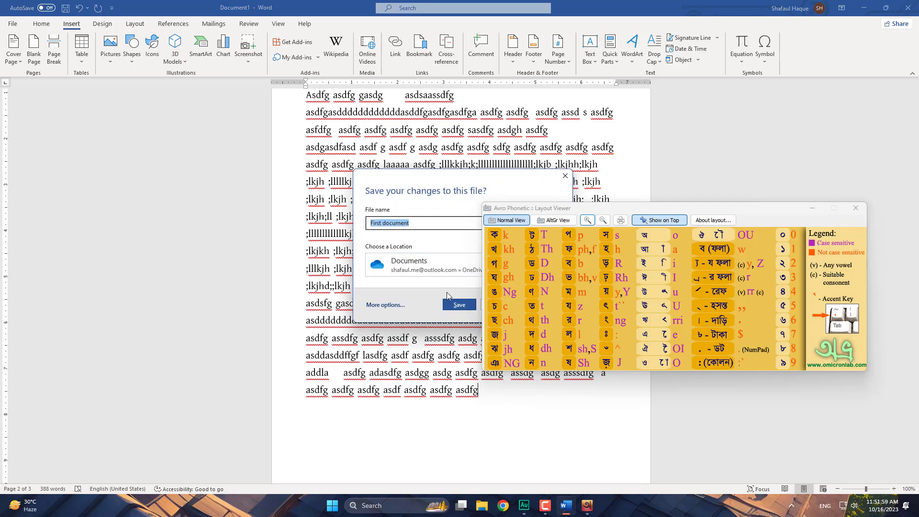
pyautogui.moveTo(448, 180); pyautogui.dragTo(303, 161)
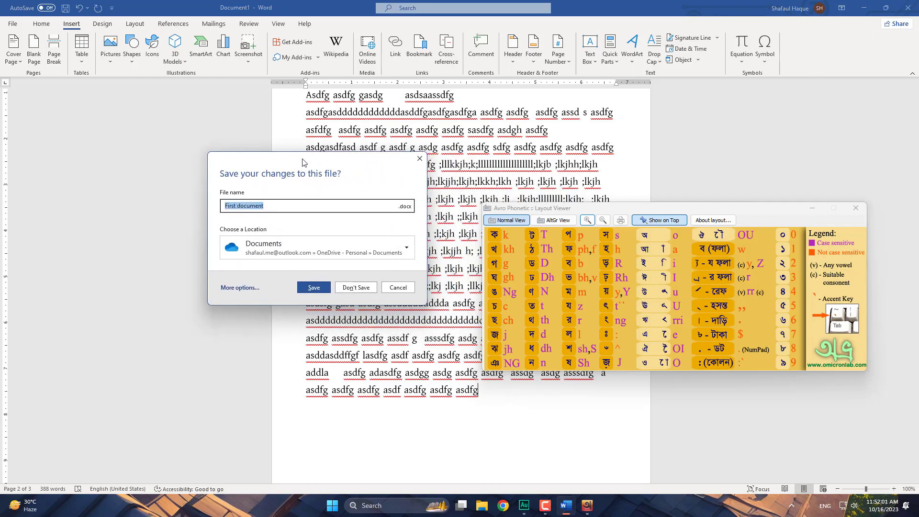
pyautogui.click(397, 288)
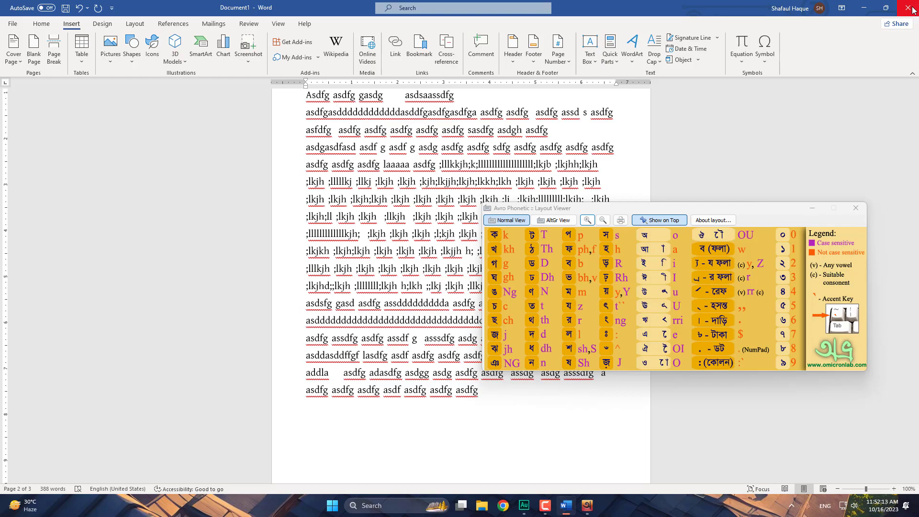
pyautogui.click(911, 9)
pyautogui.moveTo(540, 212); pyautogui.dragTo(630, 147)
pyautogui.click(497, 304)
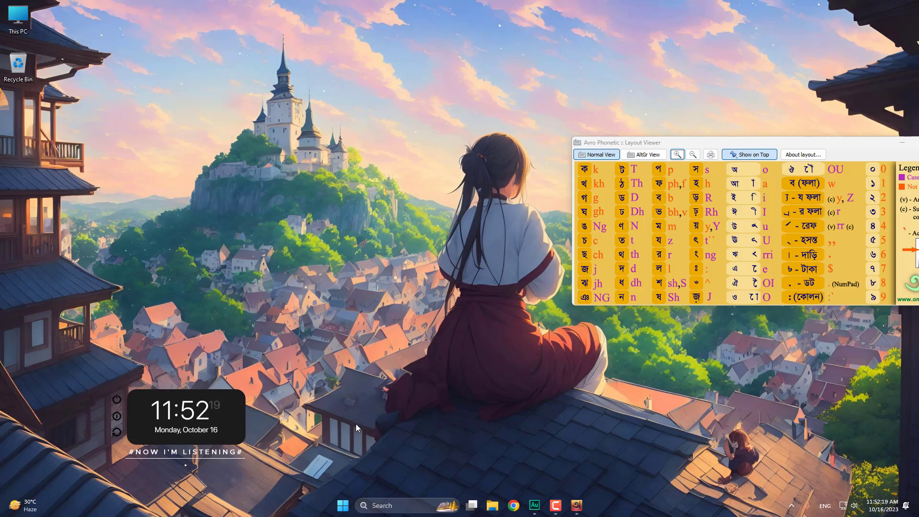
# - Launch Adobe Photoshop 2021 from the second page of pinned Start menu apps
pyautogui.click(343, 511)
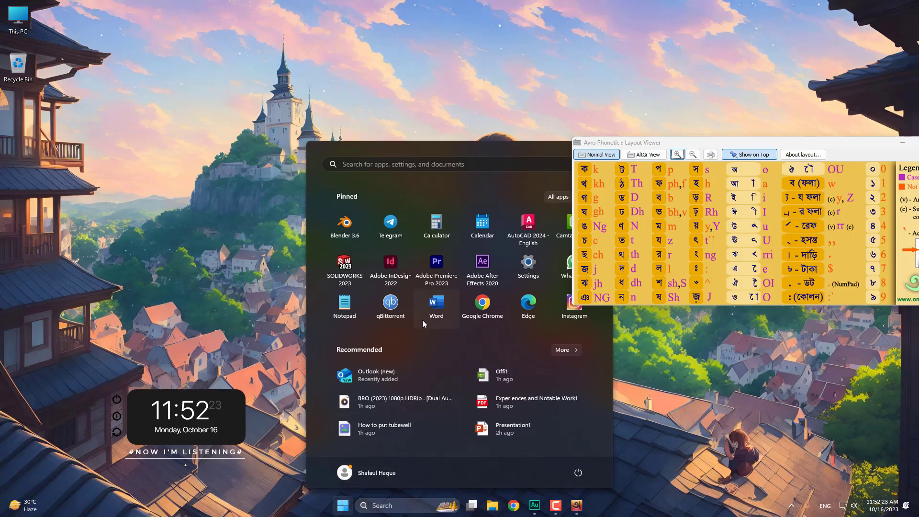
pyautogui.scroll(-1, 510, 279)
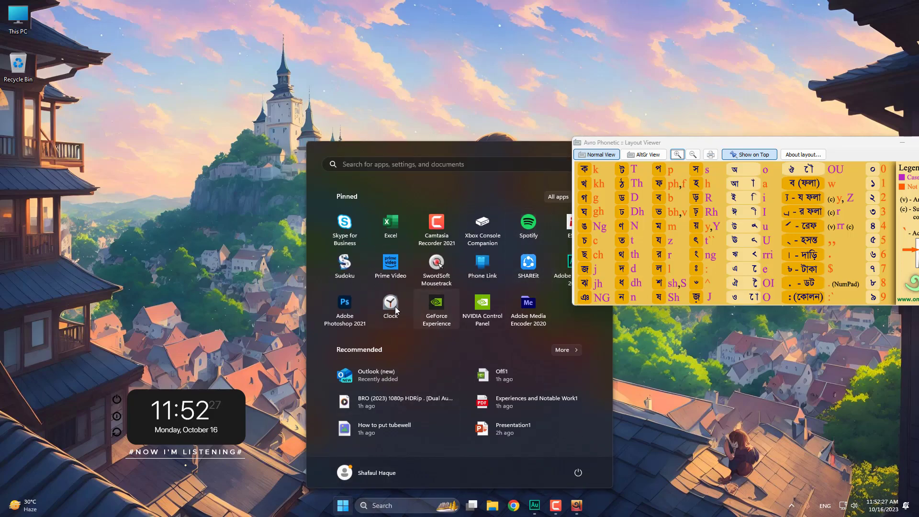
pyautogui.click(346, 304)
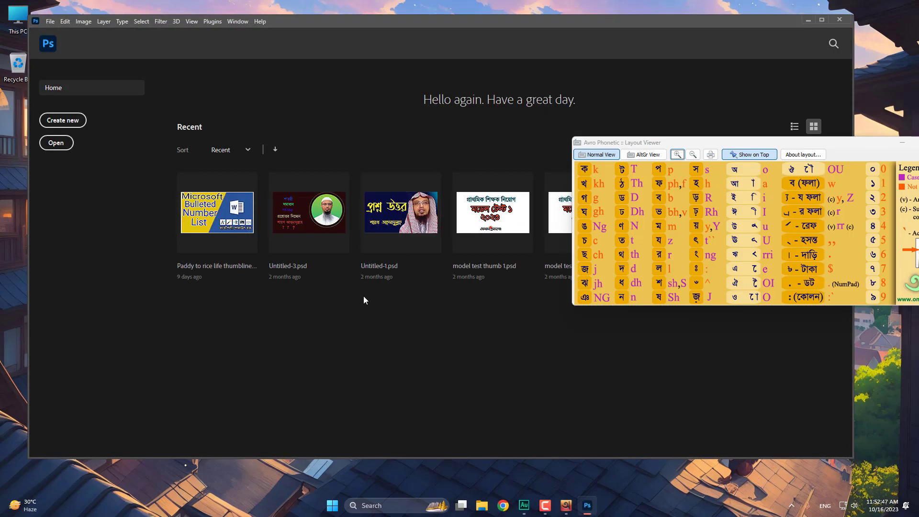
# - Dismiss the new-document dialog, maximize Photoshop, and close the Avro Layout Viewer
pyautogui.click(70, 124)
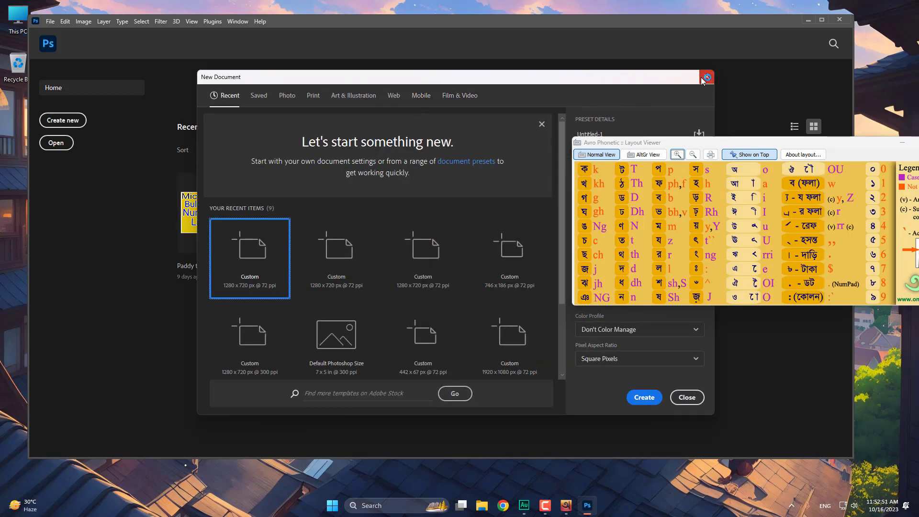
pyautogui.click(701, 79)
pyautogui.click(821, 20)
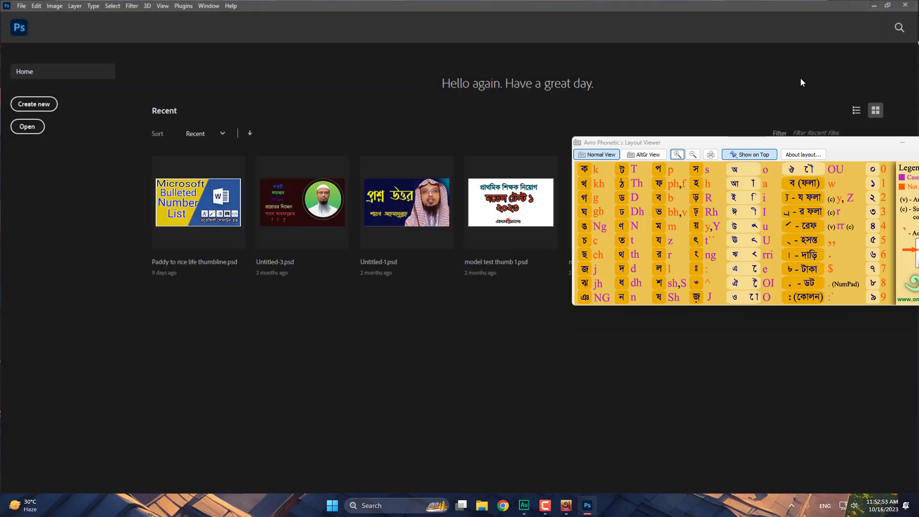
pyautogui.moveTo(870, 144); pyautogui.dragTo(737, 144)
pyautogui.click(818, 144)
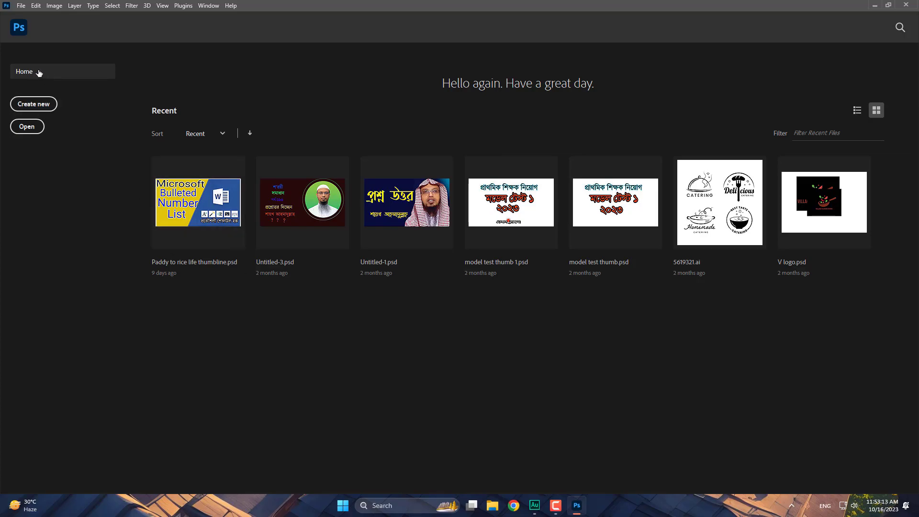
pyautogui.click(27, 126)
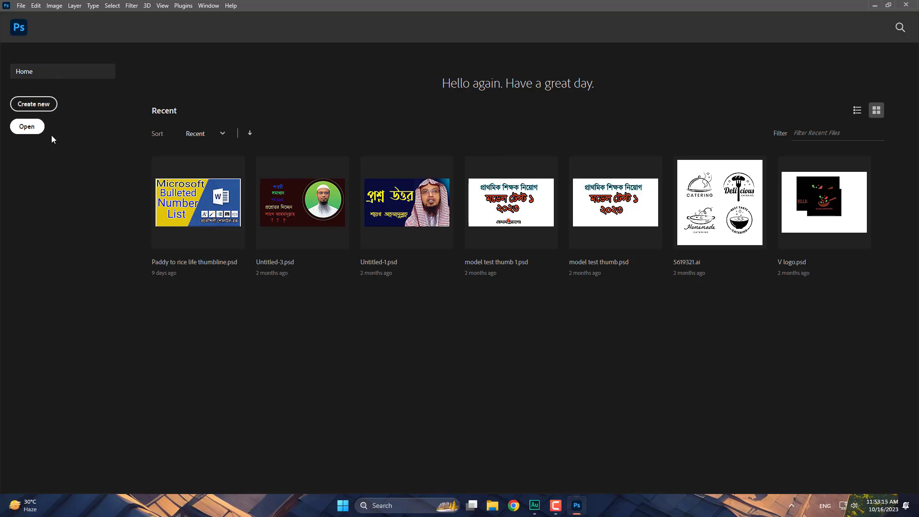
pyautogui.click(148, 90)
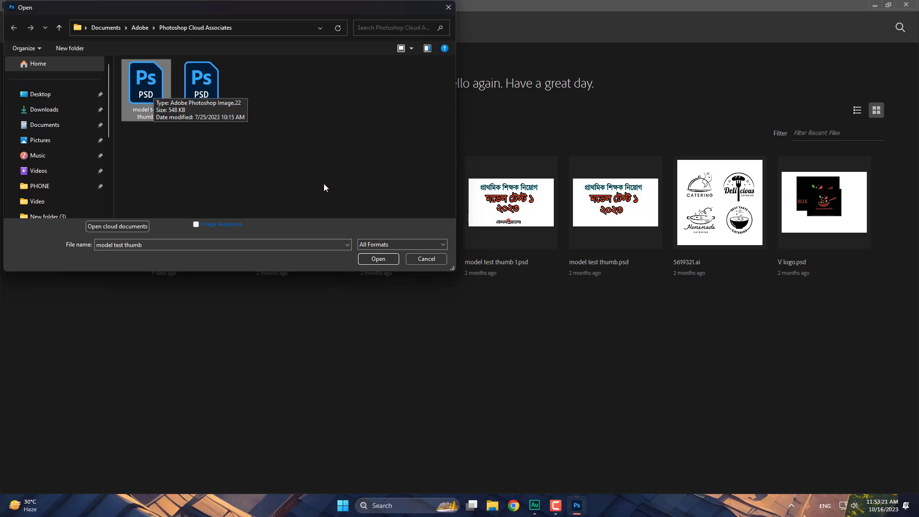
pyautogui.click(433, 259)
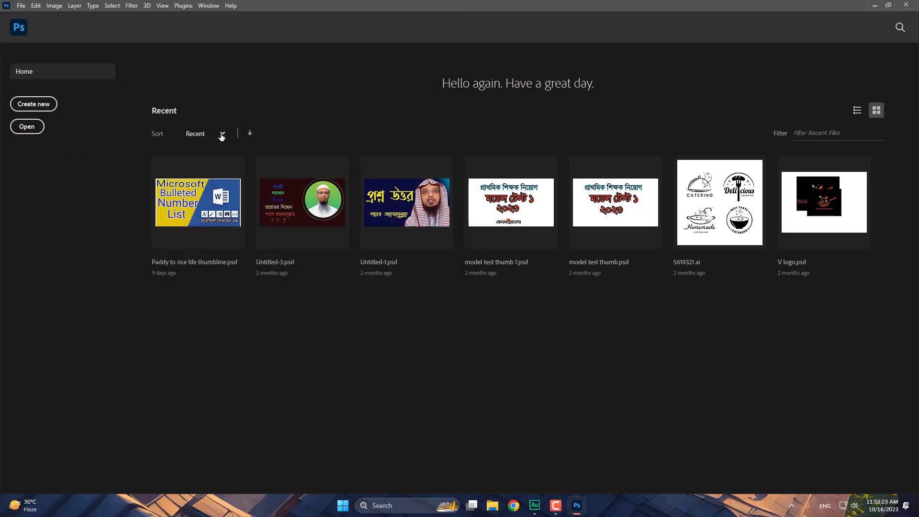
pyautogui.click(28, 126)
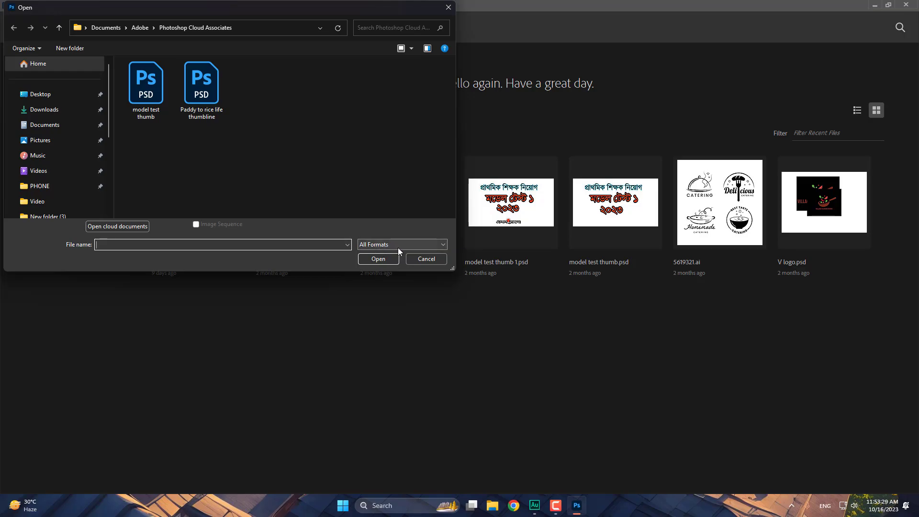
pyautogui.click(437, 259)
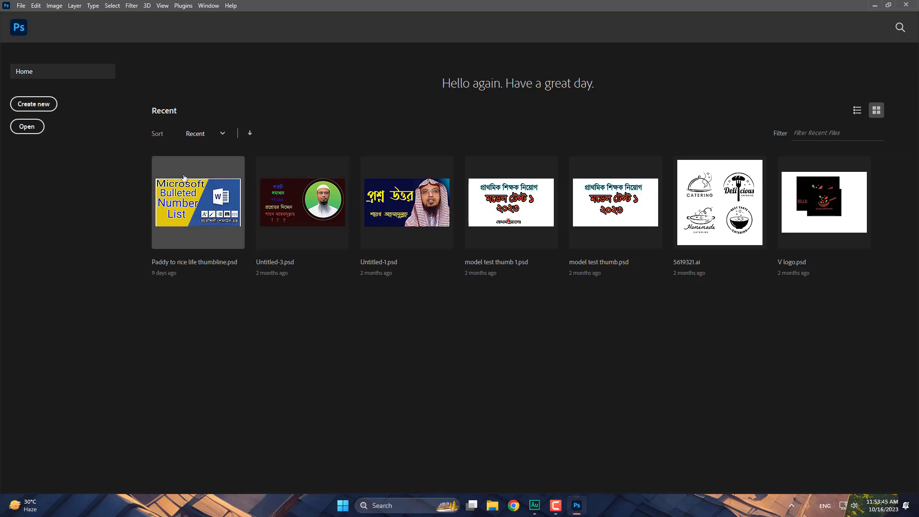
# - Start a new document and change its Height from 720 to 1080, keeping Width 1280
pyautogui.click(31, 105)
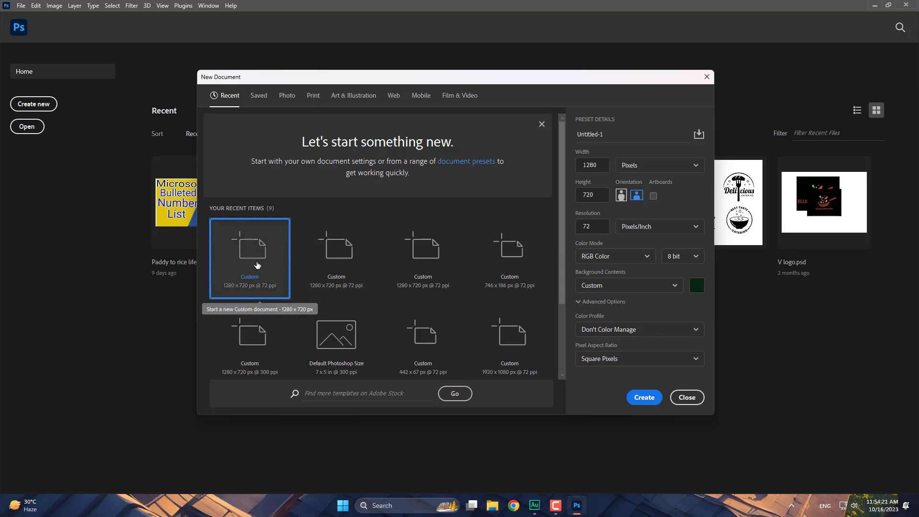
pyautogui.doubleClick(600, 139)
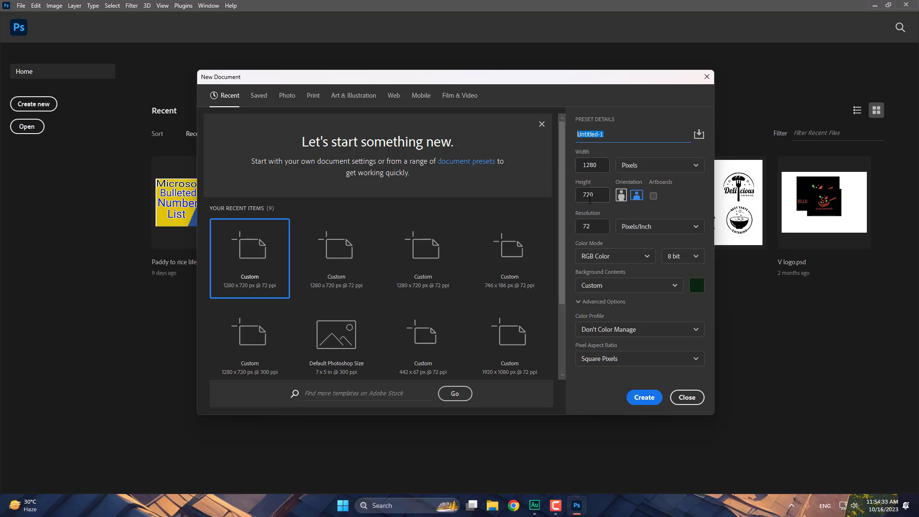
pyautogui.click(590, 164)
pyautogui.doubleClick(601, 166)
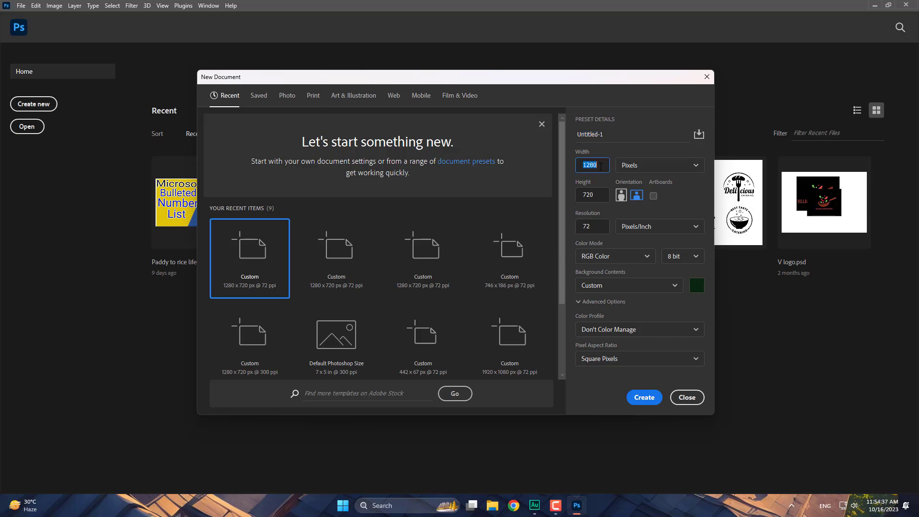
pyautogui.click(599, 196)
pyautogui.click(603, 166)
pyautogui.doubleClick(603, 166)
pyautogui.click(599, 198)
pyautogui.doubleClick(587, 196)
pyautogui.click(604, 166)
pyautogui.doubleClick(593, 194)
pyautogui.write('10')
# - Set Width to 1920 px, switch to portrait (1080 × 1920), and create the document
pyautogui.click(602, 166)
pyautogui.click(601, 189)
pyautogui.click(670, 165)
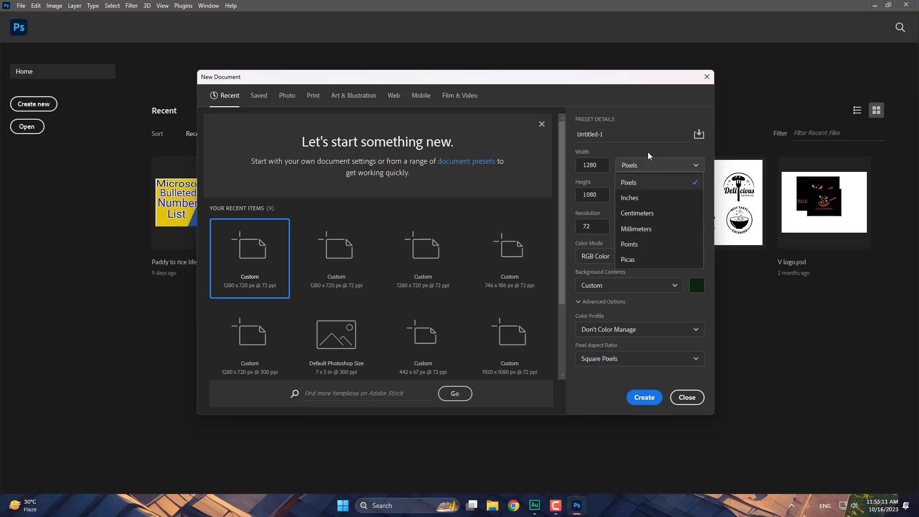
pyautogui.click(647, 152)
pyautogui.click(595, 166)
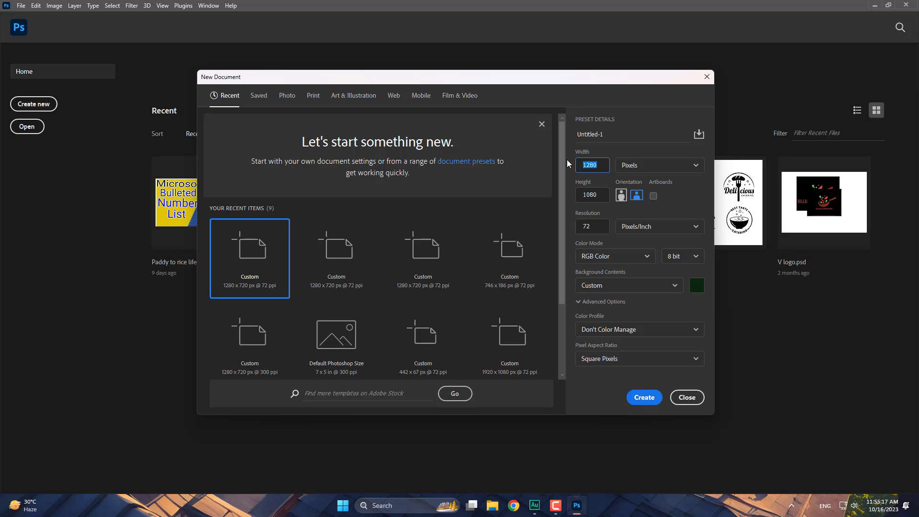
pyautogui.hotkey('shift', 'Tab')
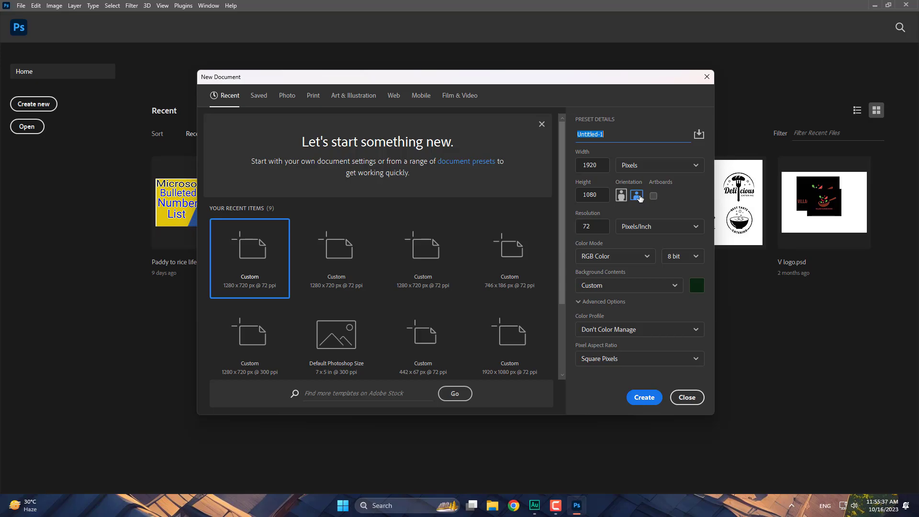
pyautogui.click(620, 195)
pyautogui.click(636, 406)
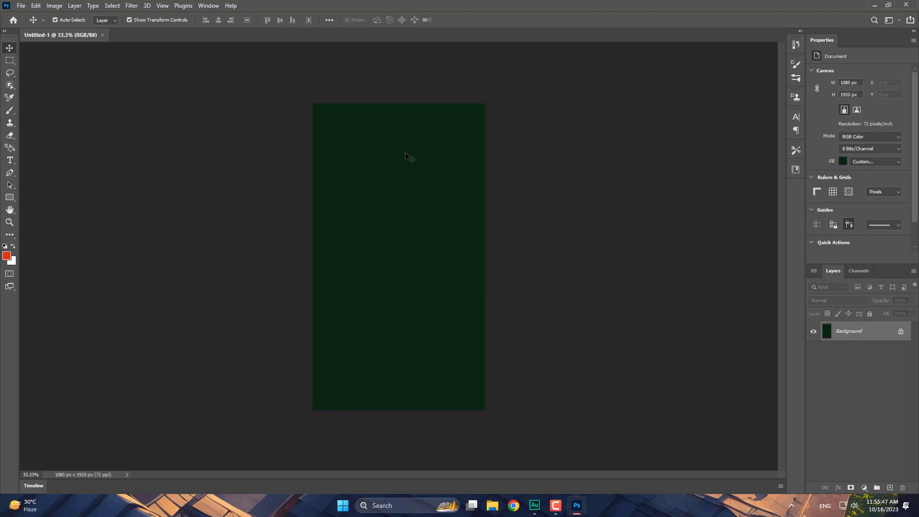
# - Create a second 1920 × 1080 px landscape document via File > New, then open Start
pyautogui.click(21, 6)
pyautogui.click(19, 16)
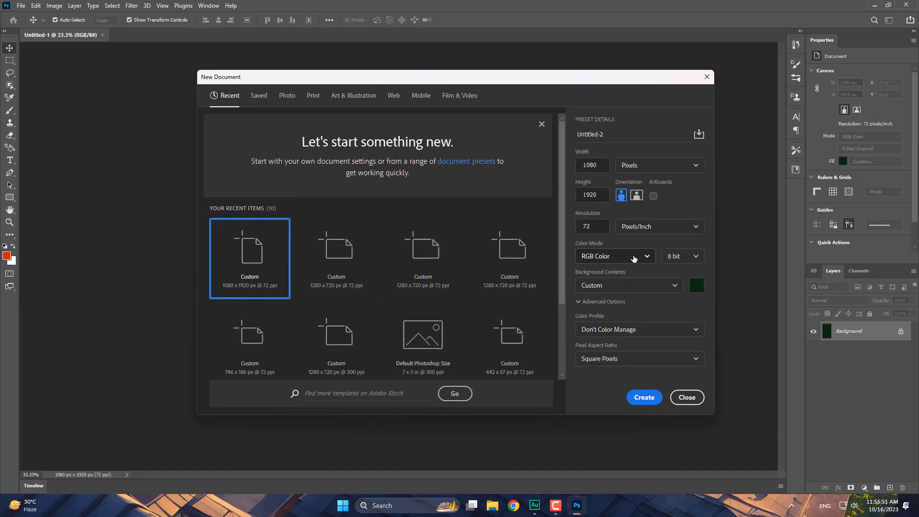
pyautogui.click(636, 196)
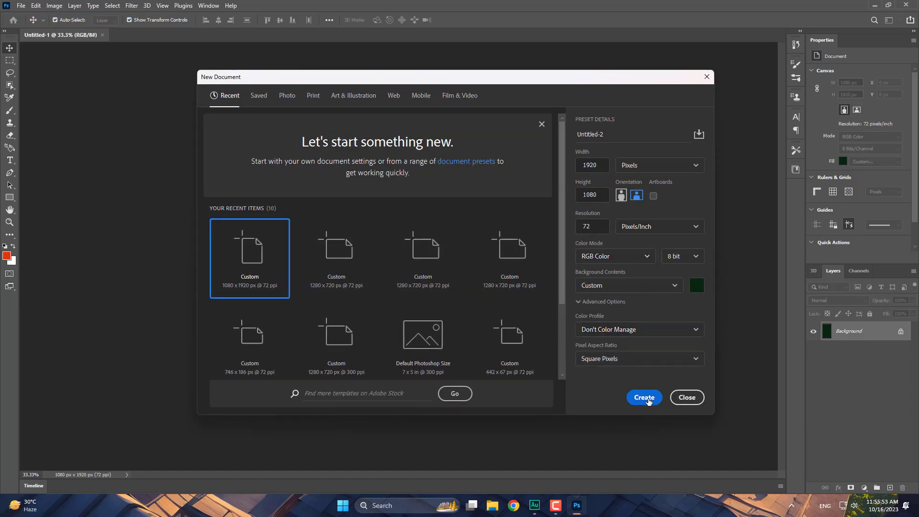
pyautogui.click(644, 397)
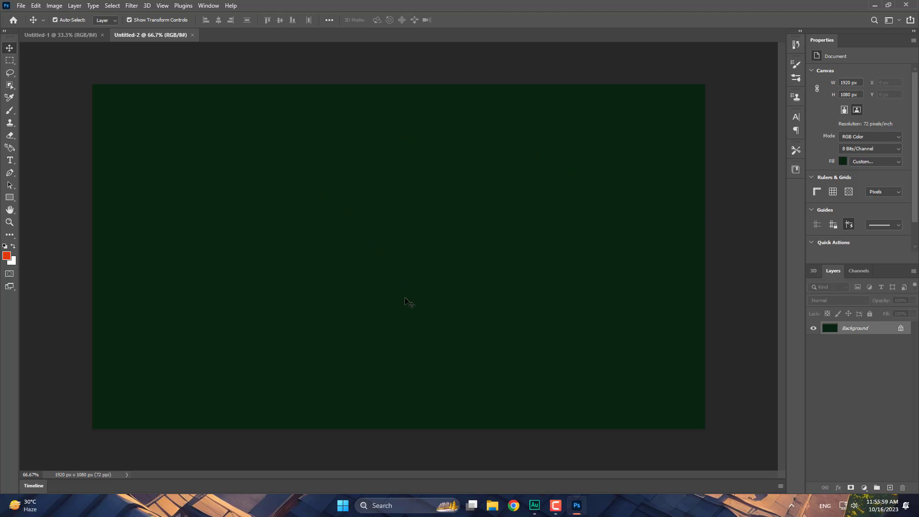
pyautogui.click(343, 505)
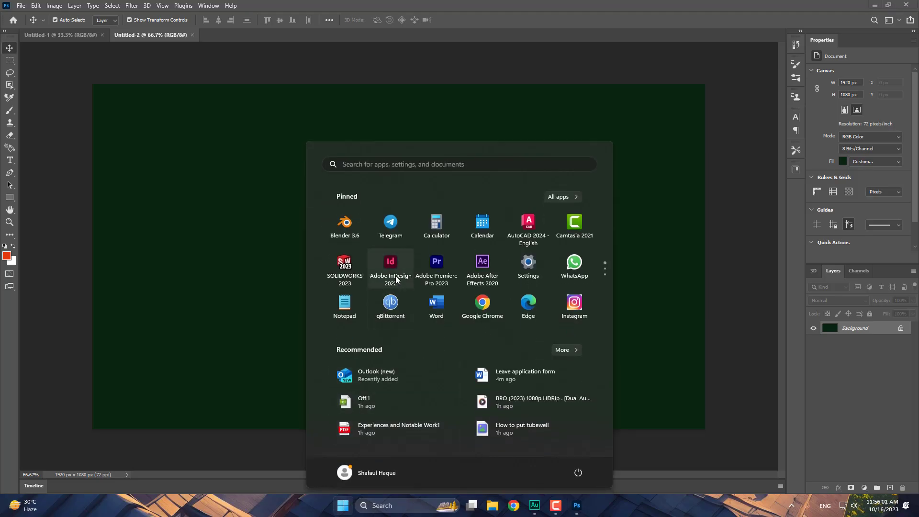
# - Open Leave application form in Word and set its page orientation to Landscape
pyautogui.click(433, 305)
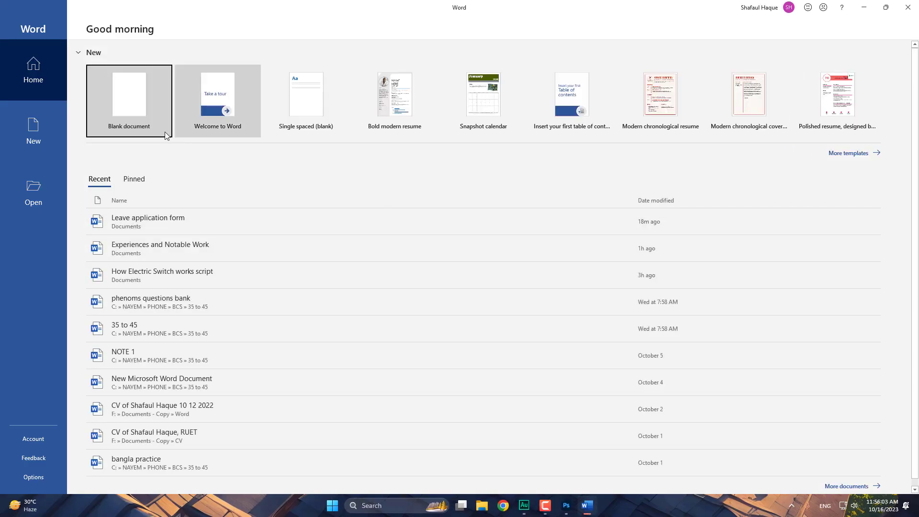
pyautogui.click(189, 222)
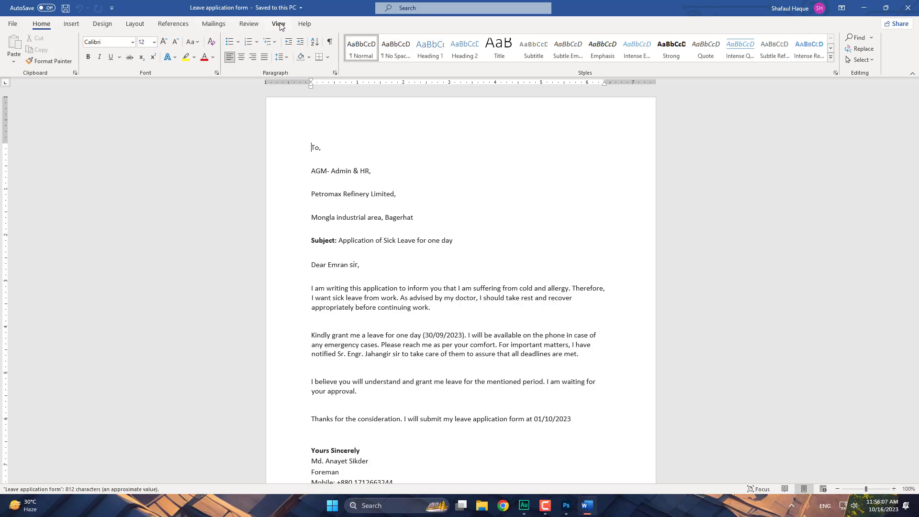
pyautogui.click(135, 23)
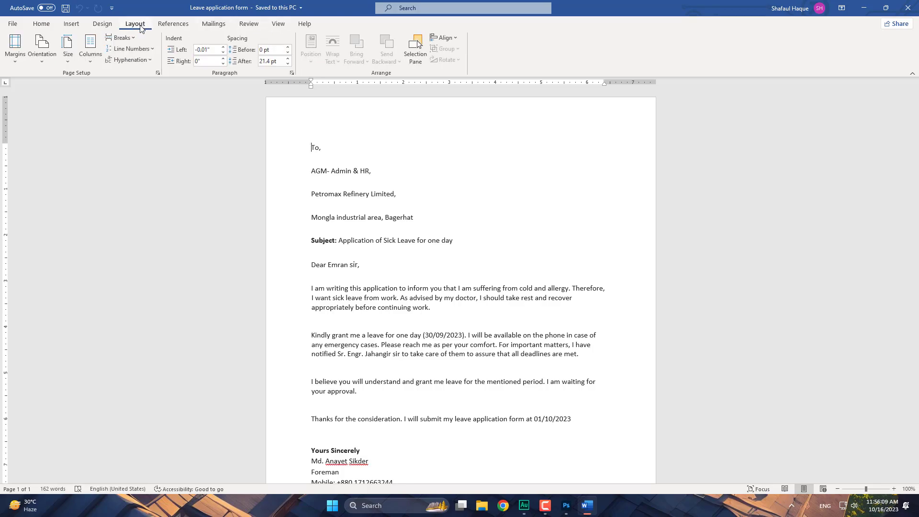
pyautogui.click(43, 64)
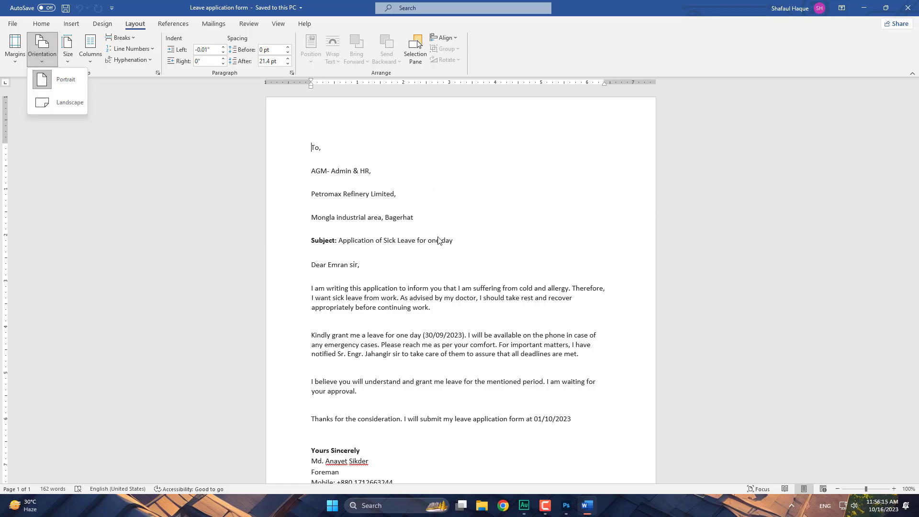
pyautogui.click(54, 103)
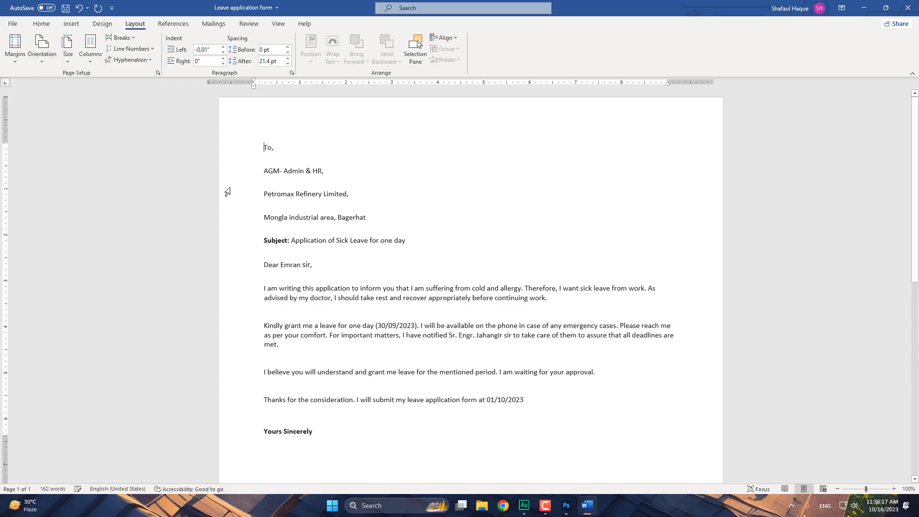
# - Zoom out, switch the page back to Portrait, and close Word without saving
pyautogui.scroll(-2, 578, 238)
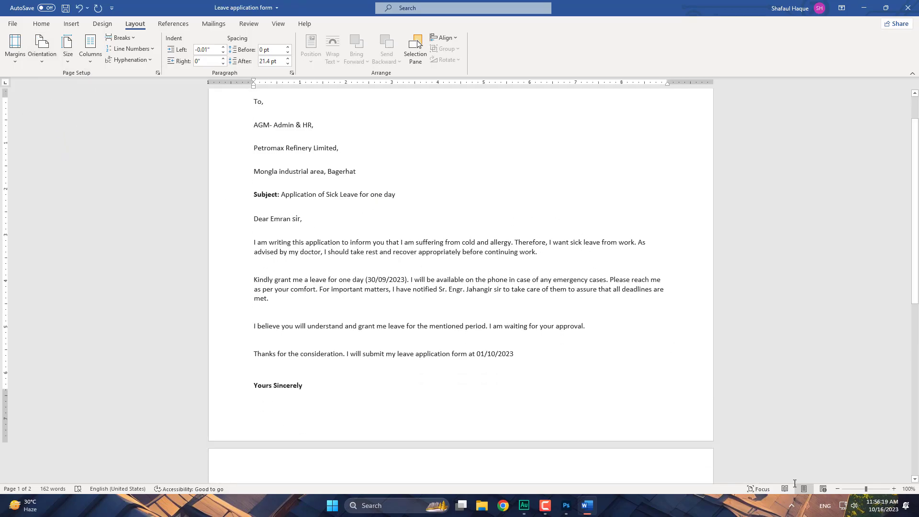
pyautogui.click(838, 488)
pyautogui.click(837, 489)
pyautogui.click(837, 489)
pyautogui.click(837, 489)
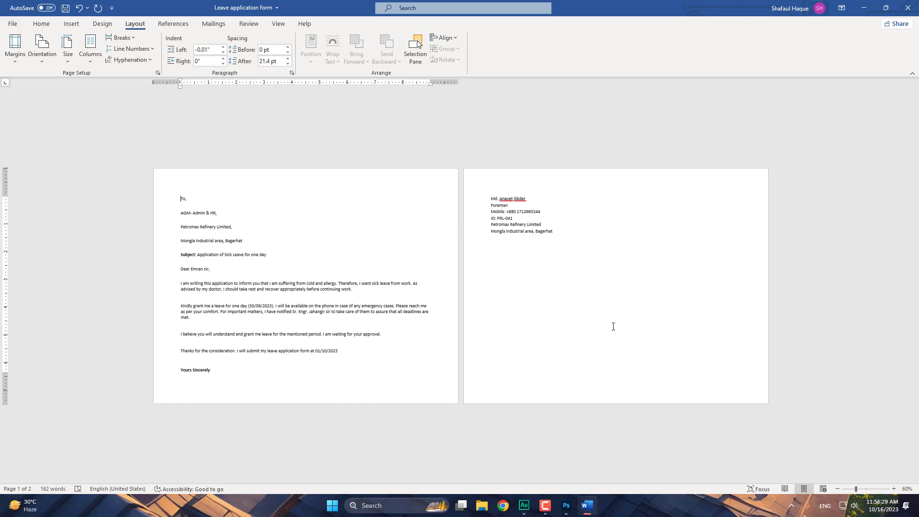
pyautogui.click(42, 45)
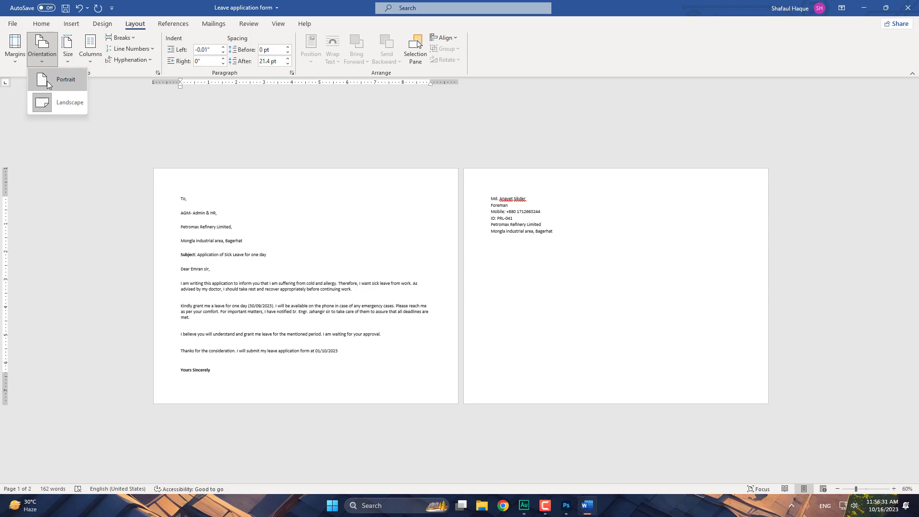
pyautogui.click(57, 79)
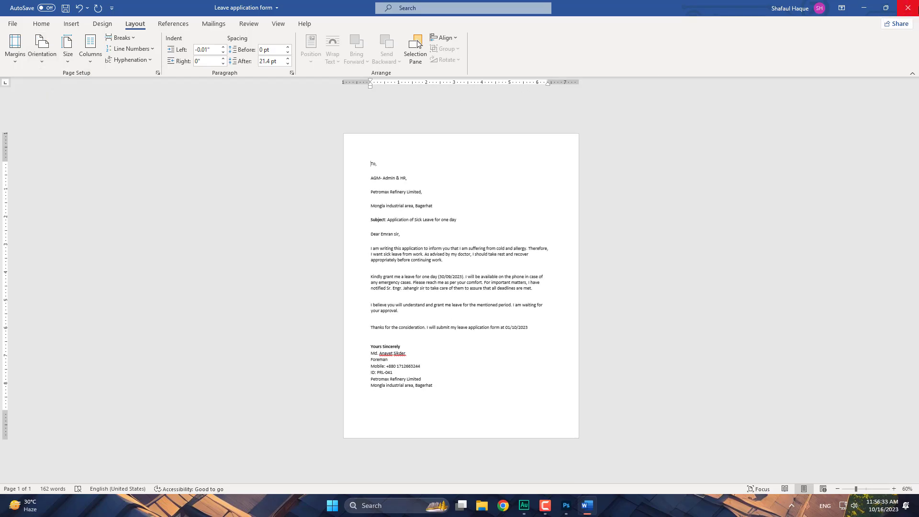
pyautogui.click(908, 8)
pyautogui.click(460, 270)
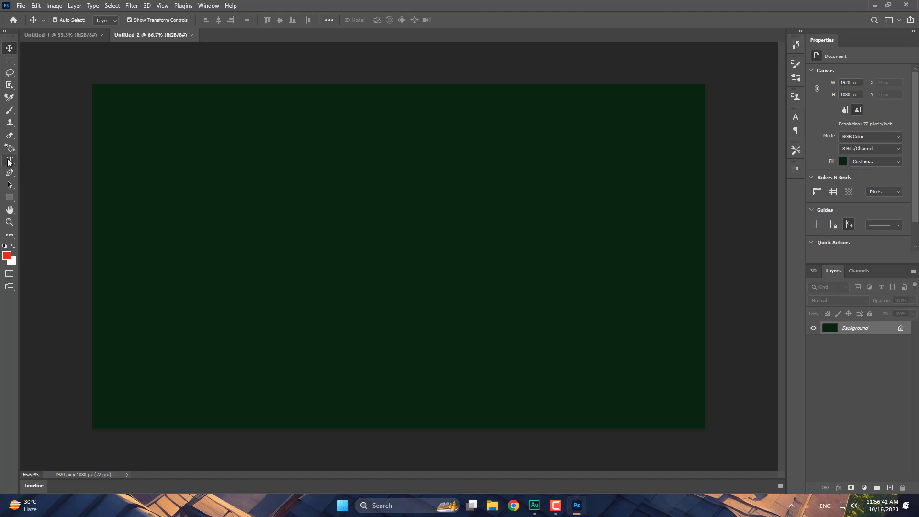
# - Add vertical text '0' near the top-left of Untitled-2, then close it without saving
pyautogui.click(10, 160)
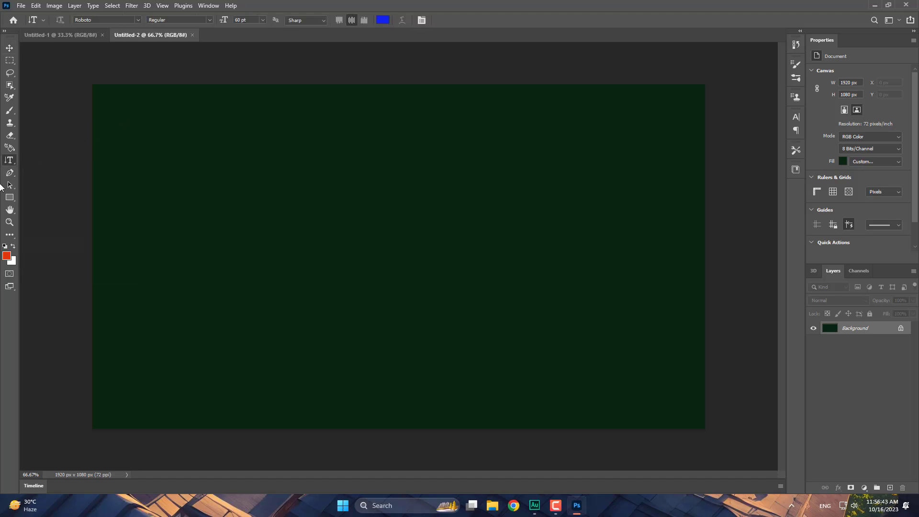
pyautogui.click(121, 120)
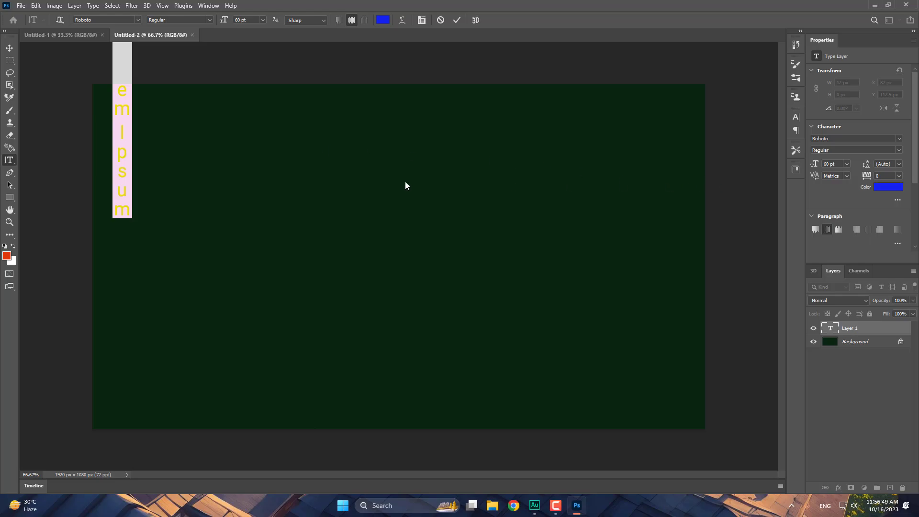
pyautogui.write('0')
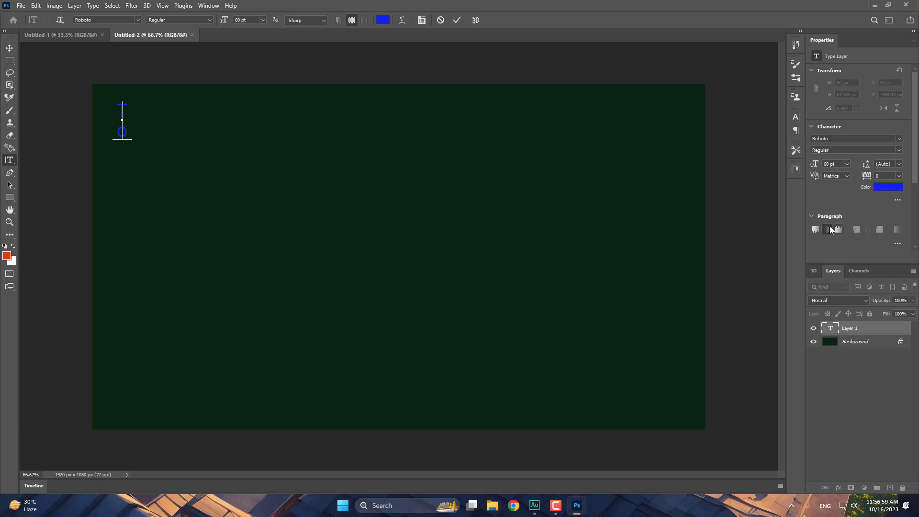
pyautogui.click(896, 243)
pyautogui.click(10, 47)
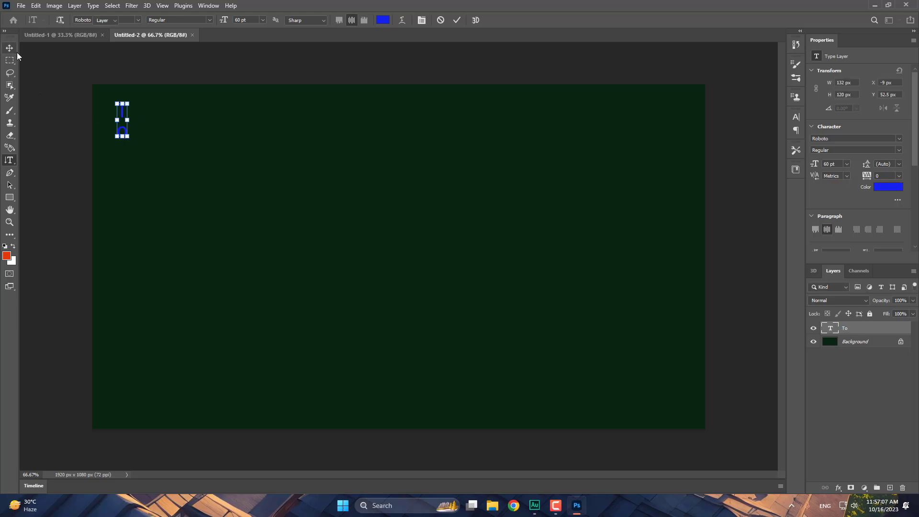
pyautogui.click(206, 35)
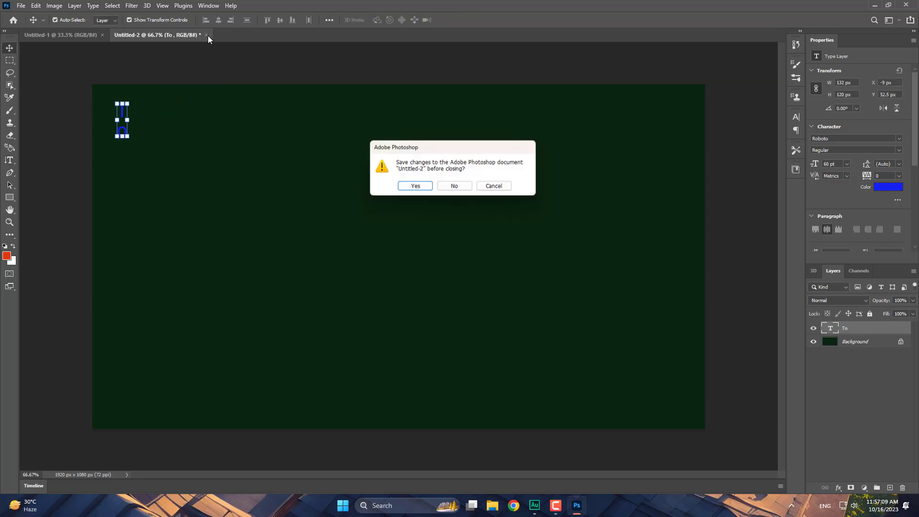
pyautogui.click(459, 188)
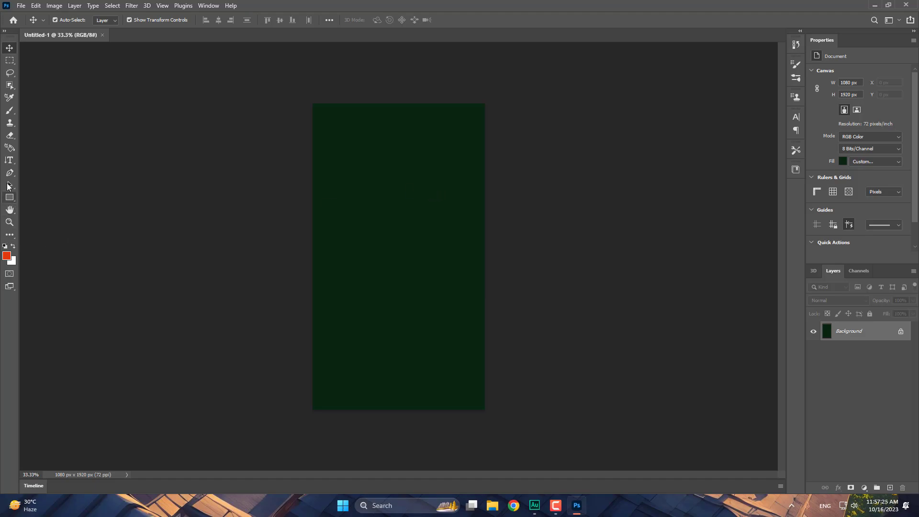
# - Draw a small red-filled rectangle near the canvas top and nudge it into place
pyautogui.click(10, 199)
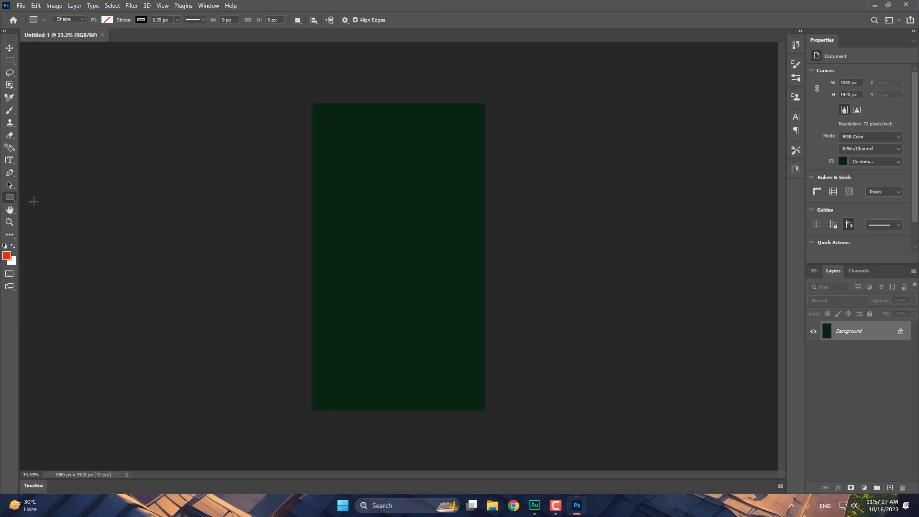
pyautogui.moveTo(356, 141); pyautogui.dragTo(381, 158)
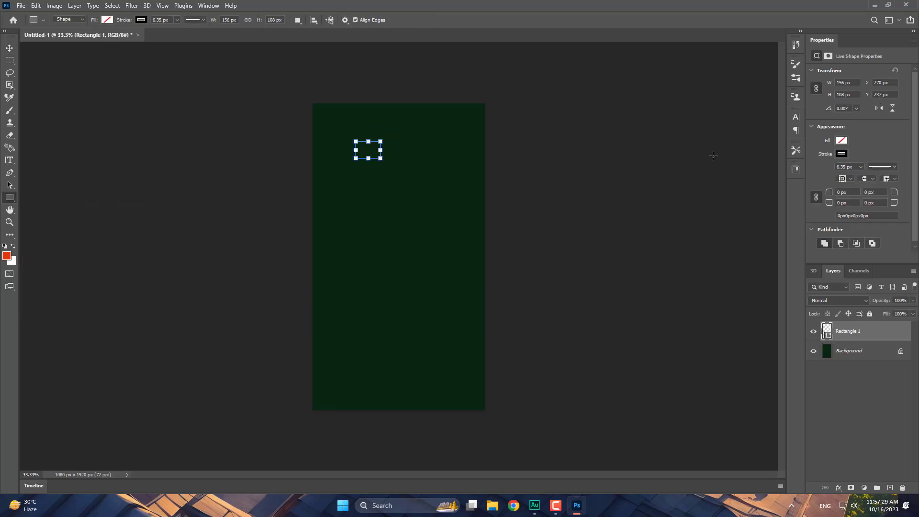
pyautogui.click(842, 140)
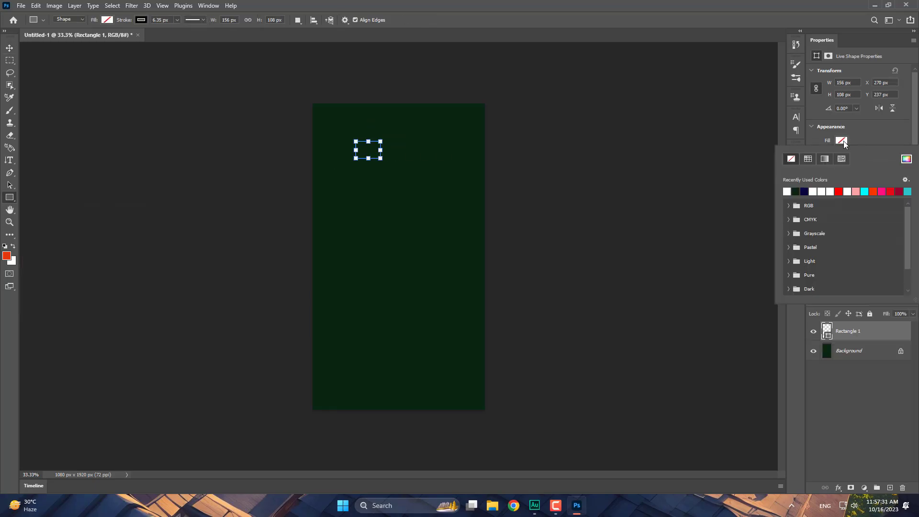
pyautogui.click(839, 191)
pyautogui.click(10, 50)
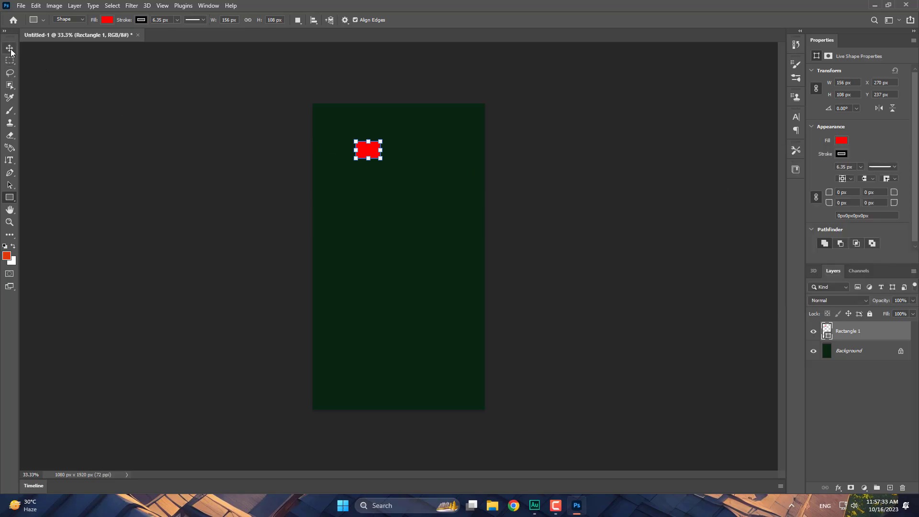
pyautogui.moveTo(375, 154); pyautogui.dragTo(387, 170)
# - Draw a red five-point shape with the Pen tool beneath the rectangle
pyautogui.click(10, 172)
pyautogui.click(417, 187)
pyautogui.click(404, 227)
pyautogui.click(373, 222)
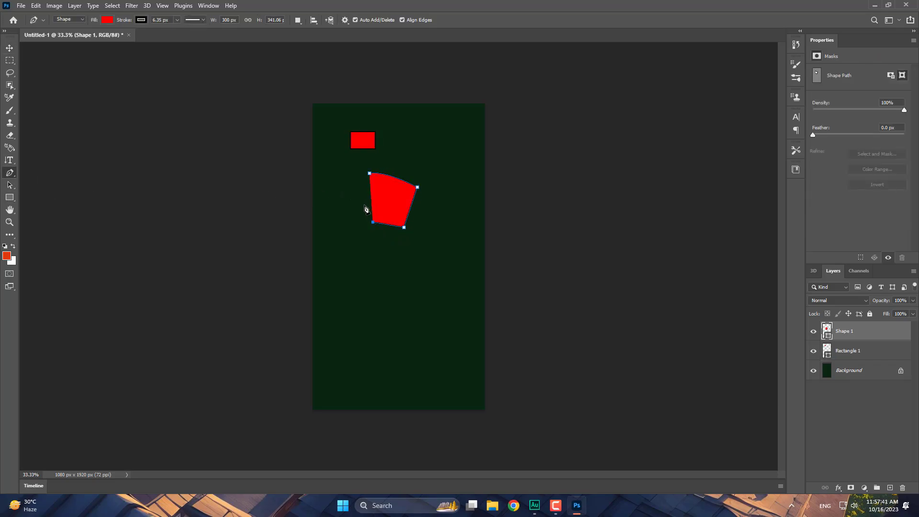
pyautogui.click(361, 196)
pyautogui.press('Return')
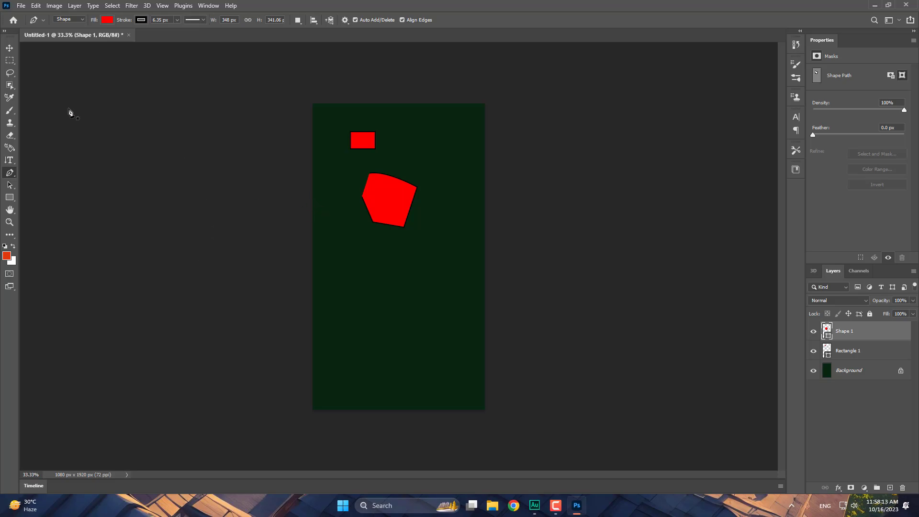
# - Open Photoshop's File menu and close it without choosing a command
pyautogui.click(21, 6)
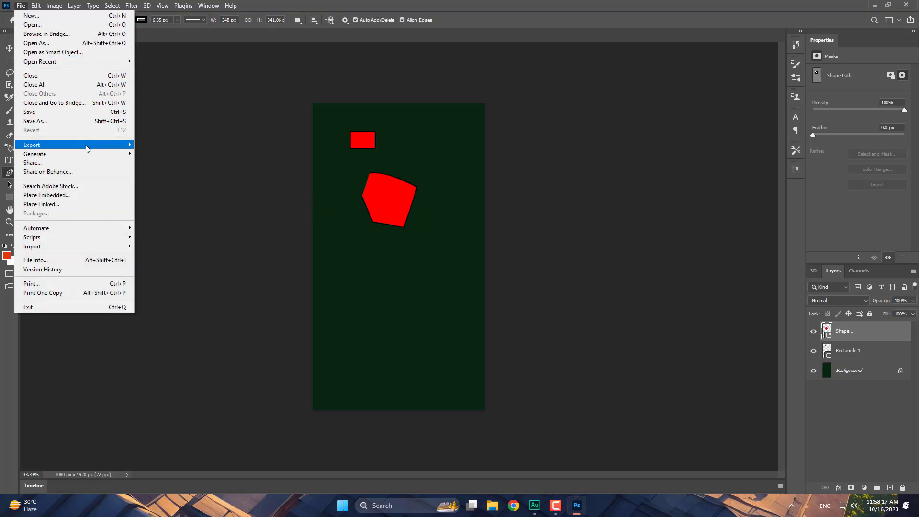
pyautogui.moveTo(115, 147)
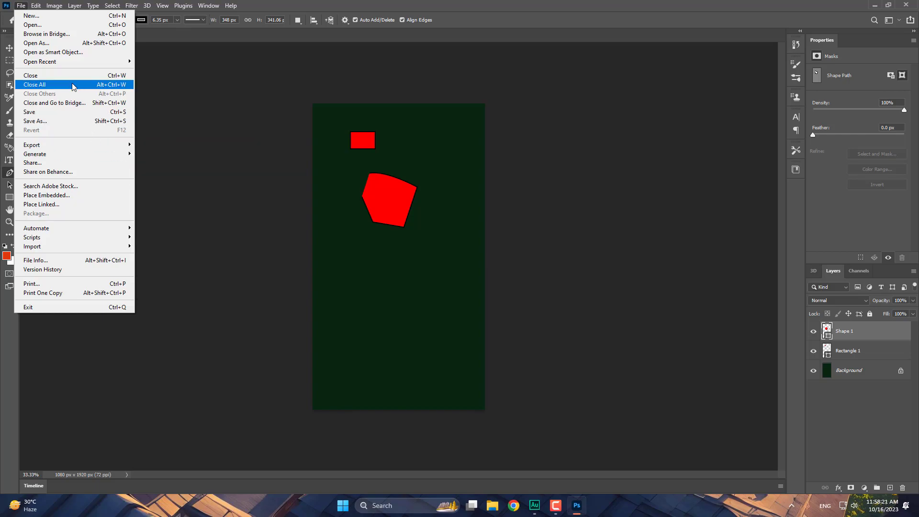
pyautogui.click(199, 162)
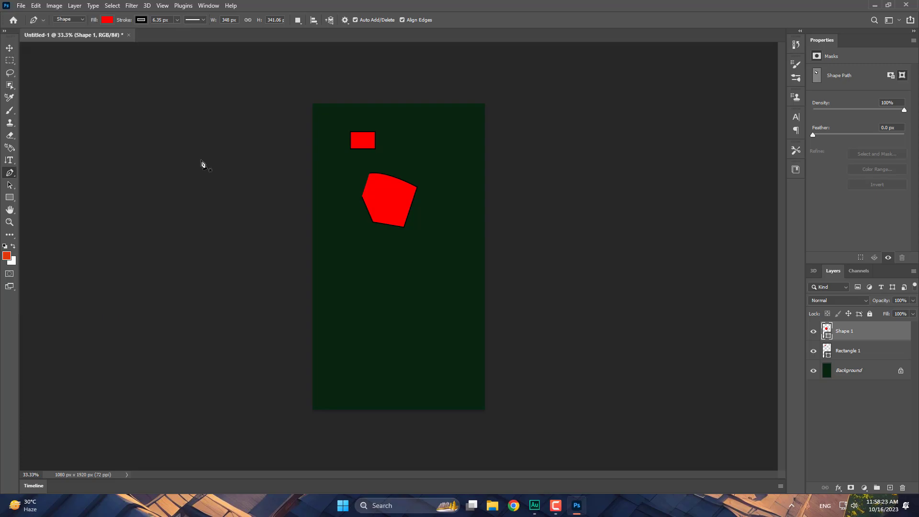
# - Drag the Farmer_of_Bangladesh photo from the Pictures folder onto the Photoshop canvas
pyautogui.press('super+e')
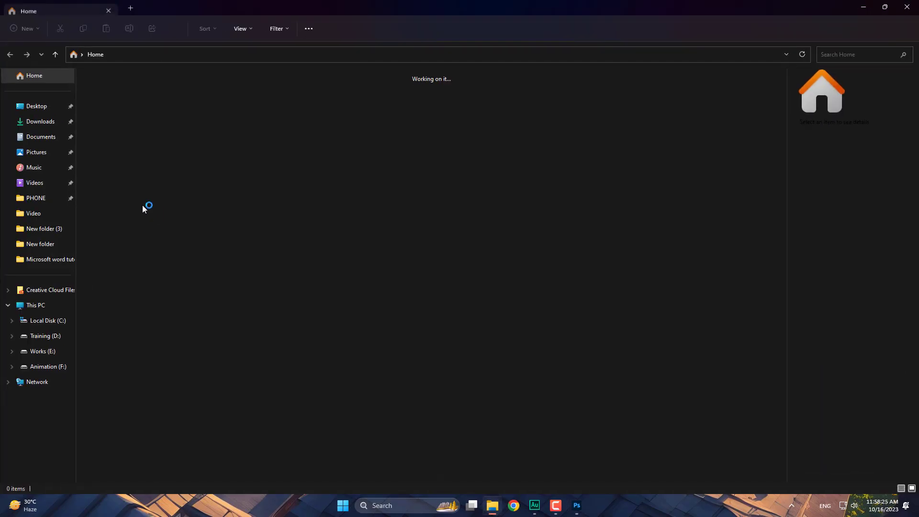
pyautogui.click(39, 157)
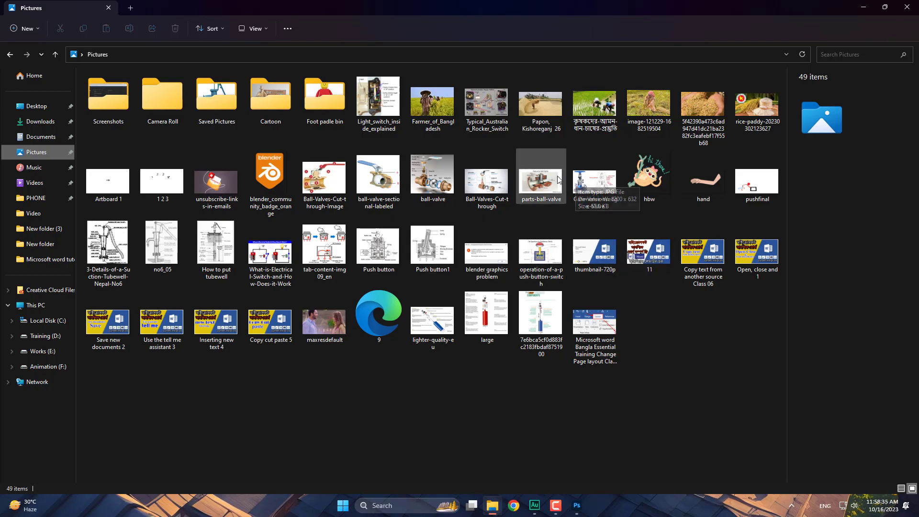
pyautogui.click(542, 123)
pyautogui.moveTo(434, 102); pyautogui.dragTo(417, 331)
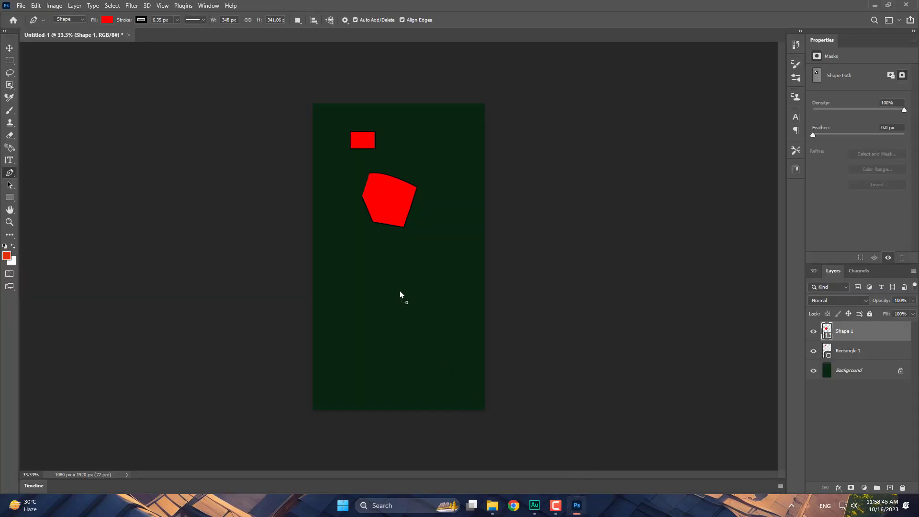
# - Place the Farmer_of_Bangladesh photo on the canvas, nudge it up-left and commit the placement
pyautogui.moveTo(400, 291); pyautogui.dragTo(400, 291)
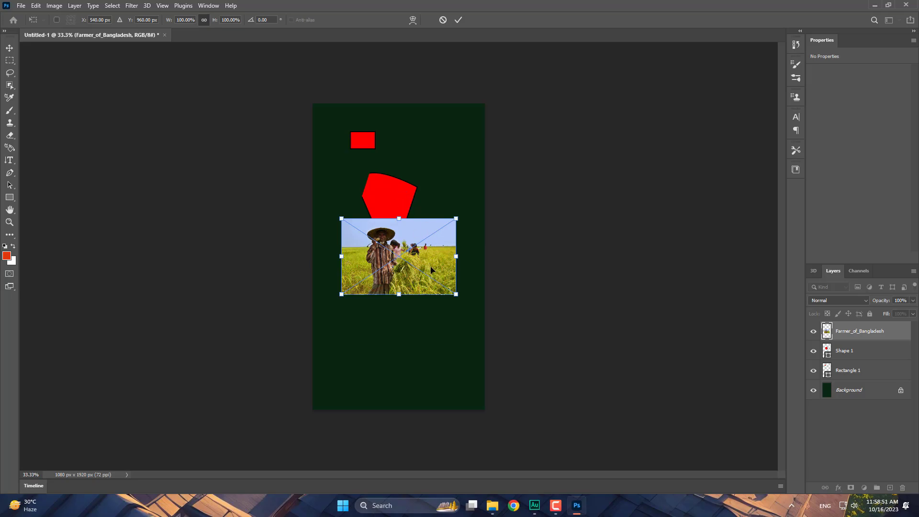
pyautogui.scroll(6, 431, 269)
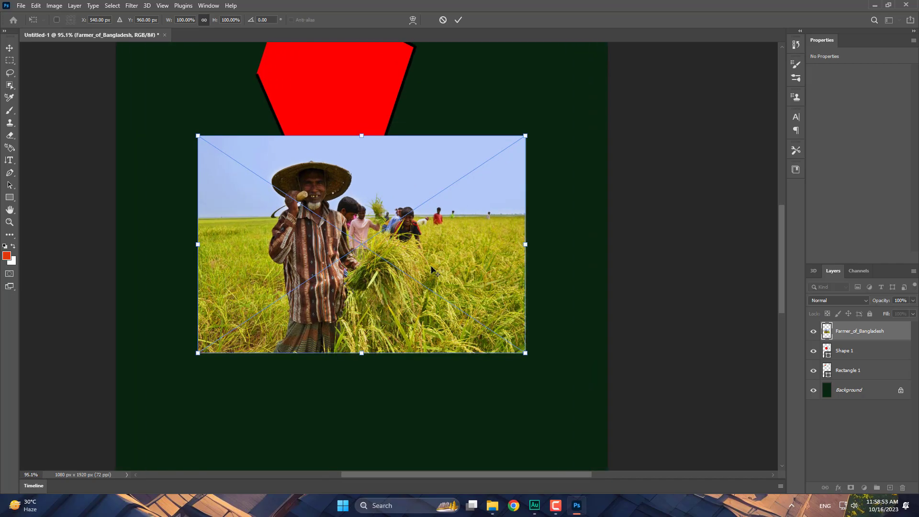
pyautogui.scroll(4, 400, 244)
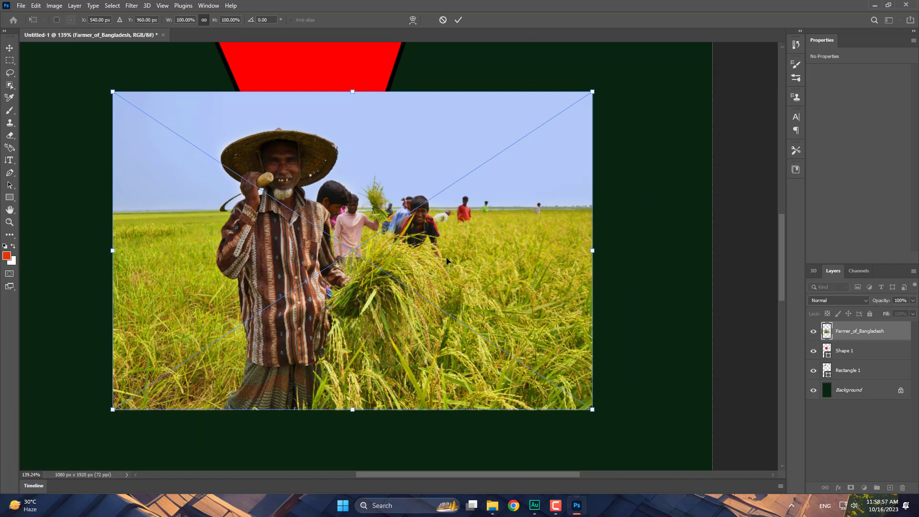
pyautogui.moveTo(446, 260); pyautogui.dragTo(407, 237)
pyautogui.scroll(-2, 433, 239)
pyautogui.scroll(2, 430, 235)
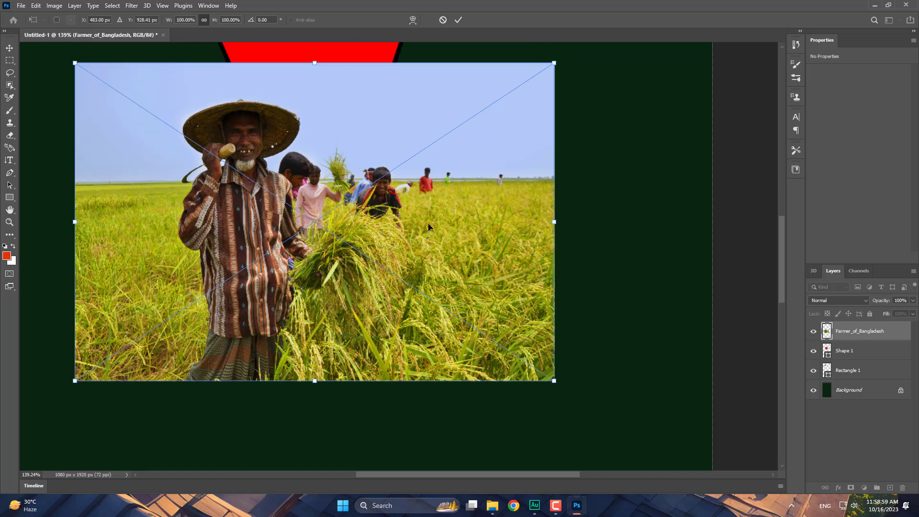
pyautogui.press('Return')
pyautogui.press('p')
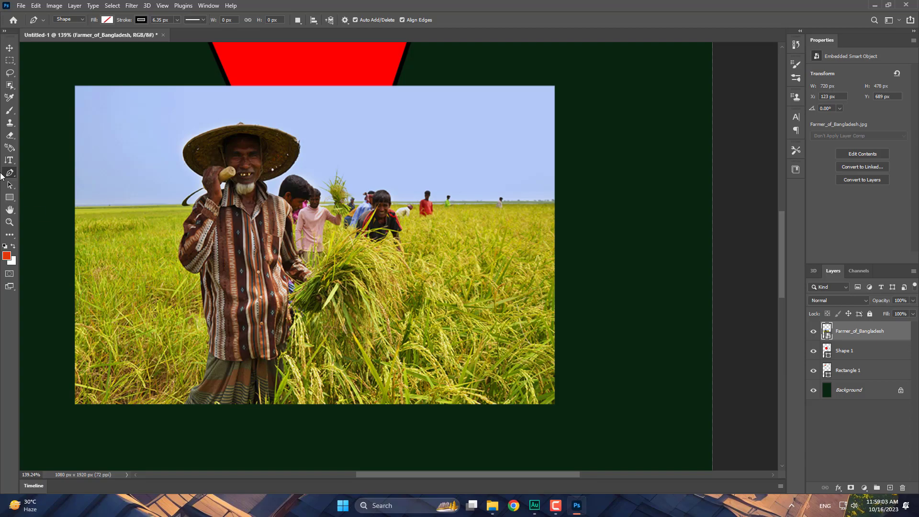
# - Start a vertical 'Lorem Ipsum' text layer at the photo's left edge and show the Character panel
pyautogui.click(9, 159)
pyautogui.click(105, 271)
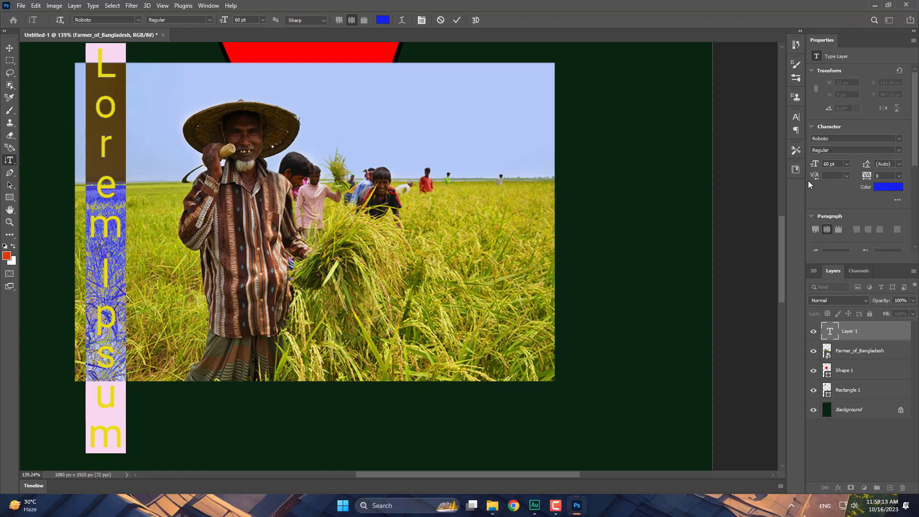
pyautogui.click(795, 64)
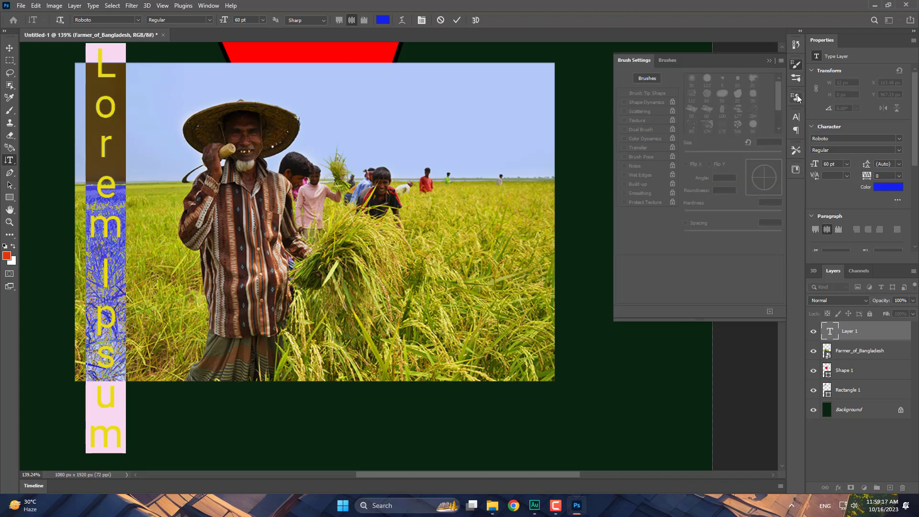
pyautogui.click(797, 98)
pyautogui.click(796, 81)
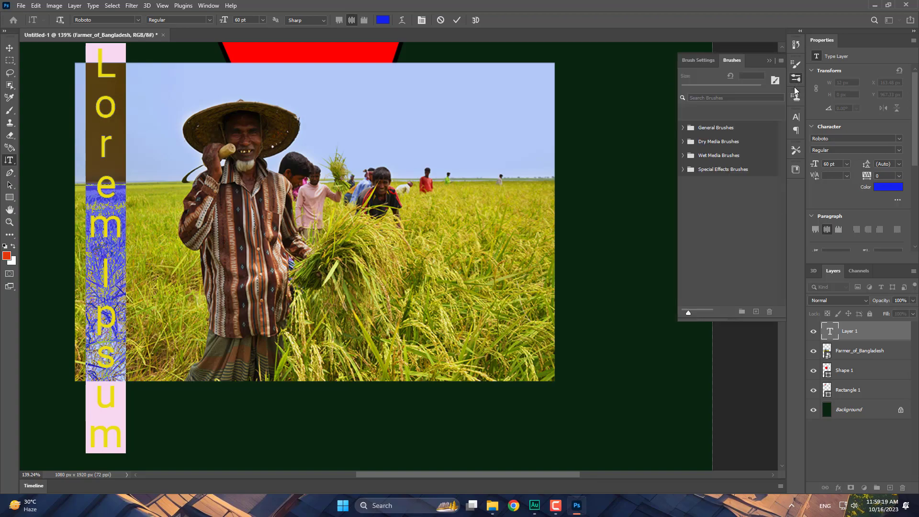
pyautogui.click(796, 65)
pyautogui.click(796, 116)
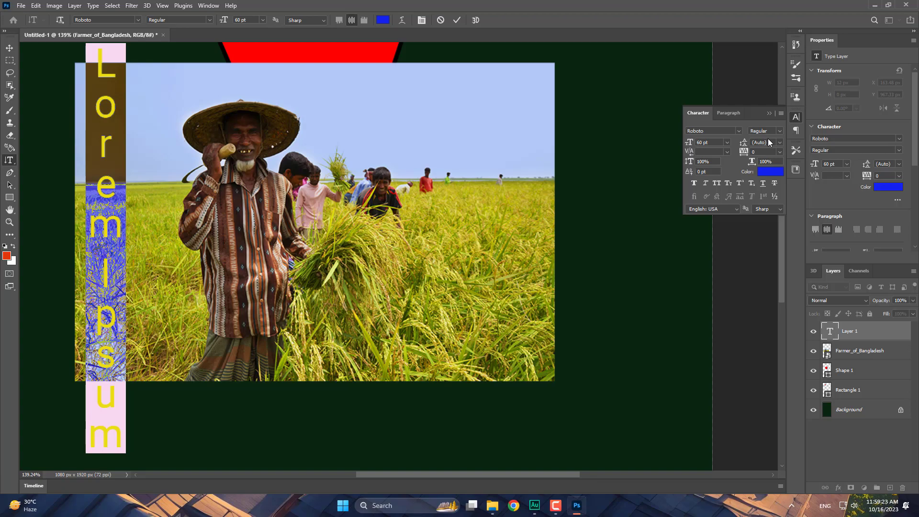
# - Set the text's kerning to 0 in the Character panel
pyautogui.click(727, 152)
pyautogui.click(727, 151)
pyautogui.click(706, 163)
pyautogui.click(726, 151)
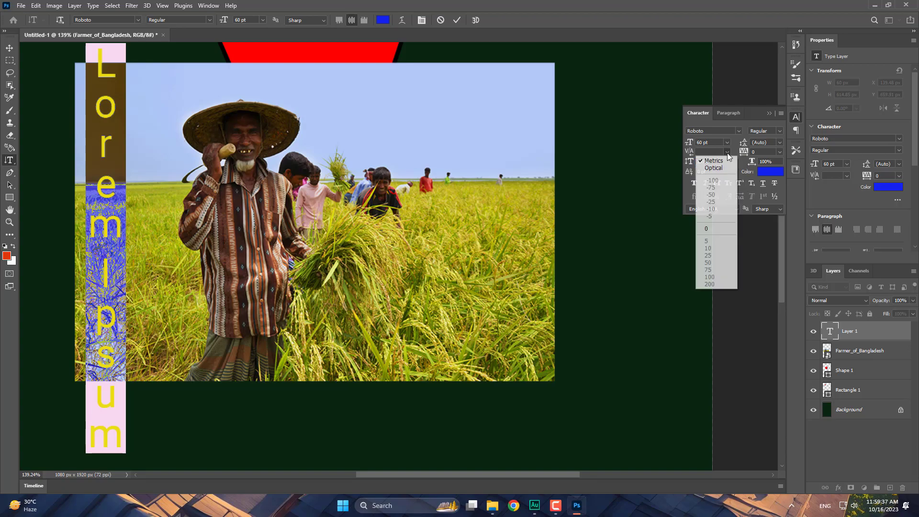
pyautogui.click(707, 228)
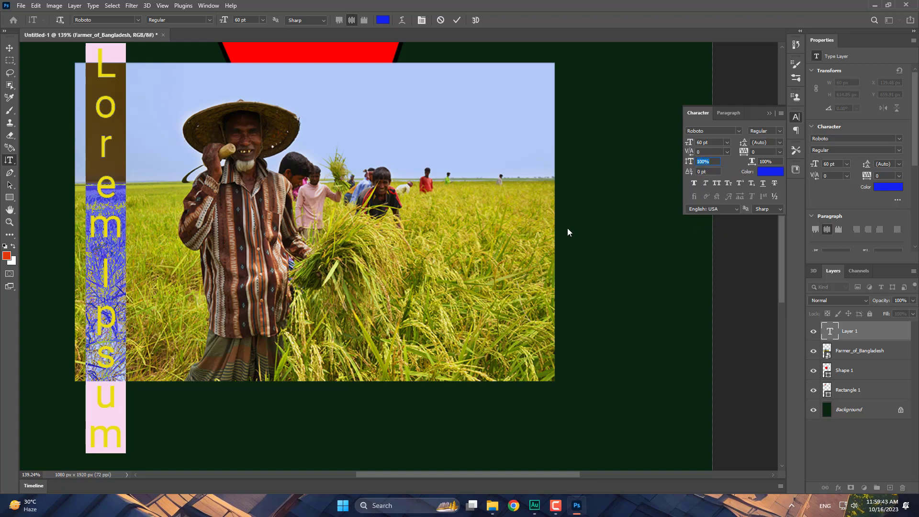
# - Try top and centre alignment, then switch the text to horizontal orientation
pyautogui.click(120, 188)
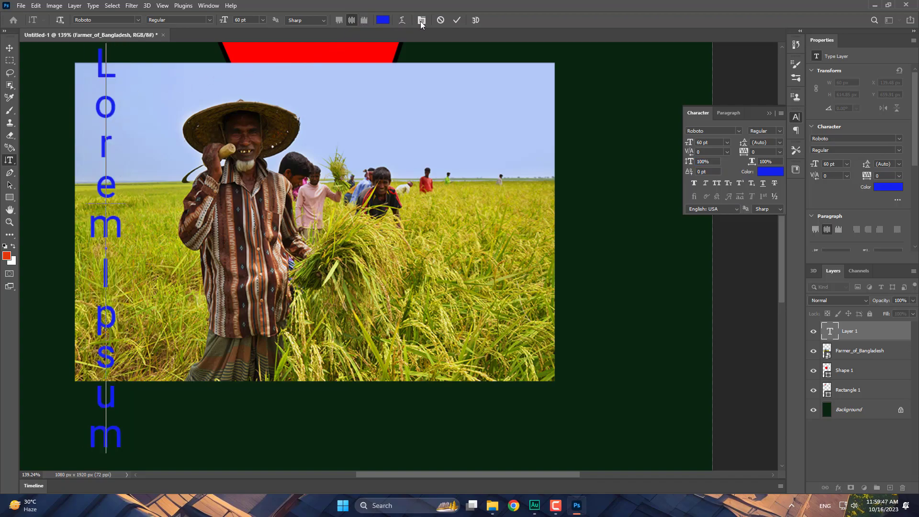
pyautogui.click(339, 20)
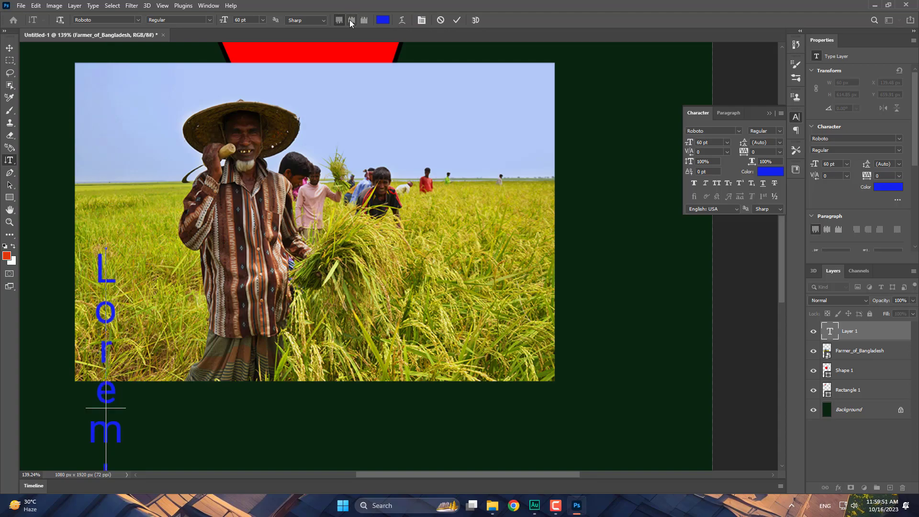
pyautogui.click(351, 20)
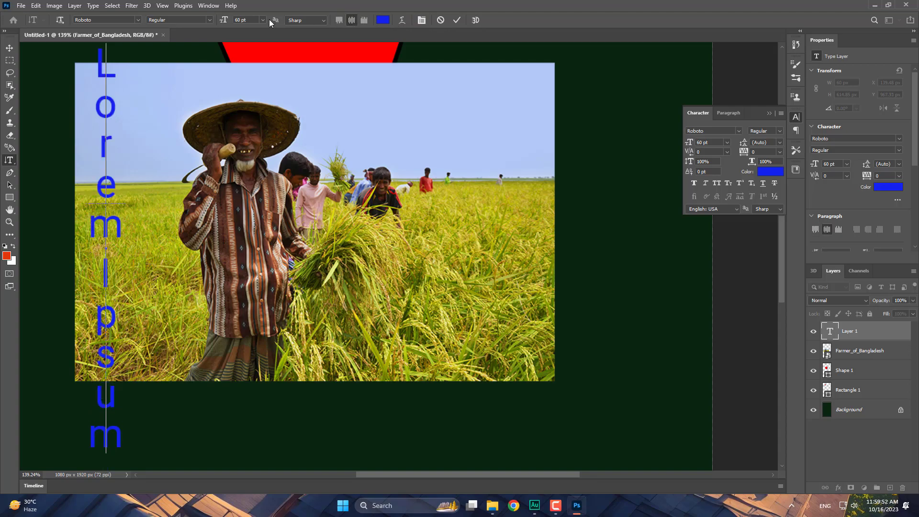
pyautogui.click(60, 21)
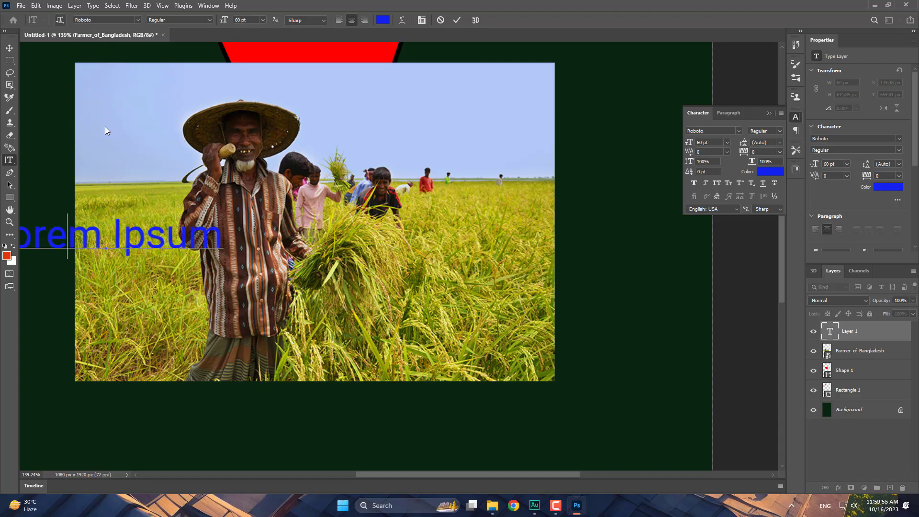
# - Replace the text with 'Farmer' and move it to the photo's bottom-left corner
pyautogui.click(9, 48)
pyautogui.moveTo(82, 248); pyautogui.dragTo(193, 247)
pyautogui.doubleClick(176, 242)
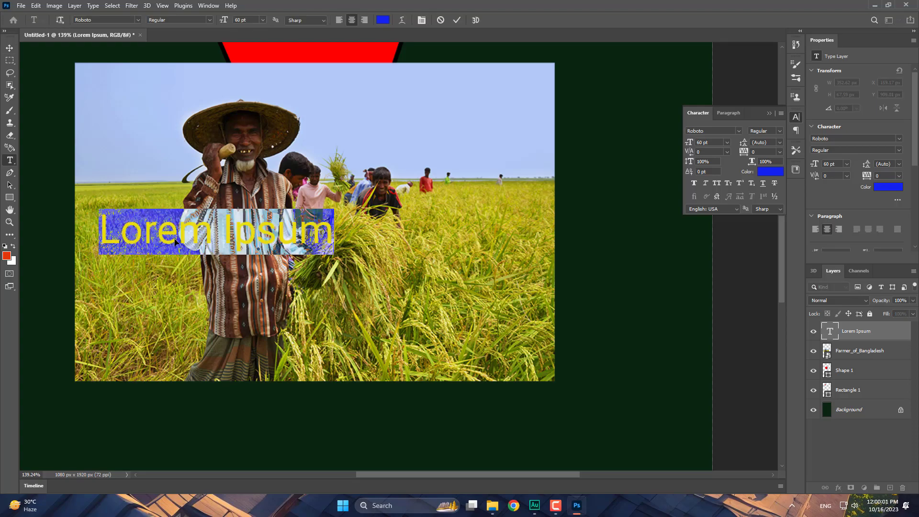
pyautogui.write('Farmer')
pyautogui.click(10, 47)
pyautogui.moveTo(199, 245); pyautogui.dragTo(133, 365)
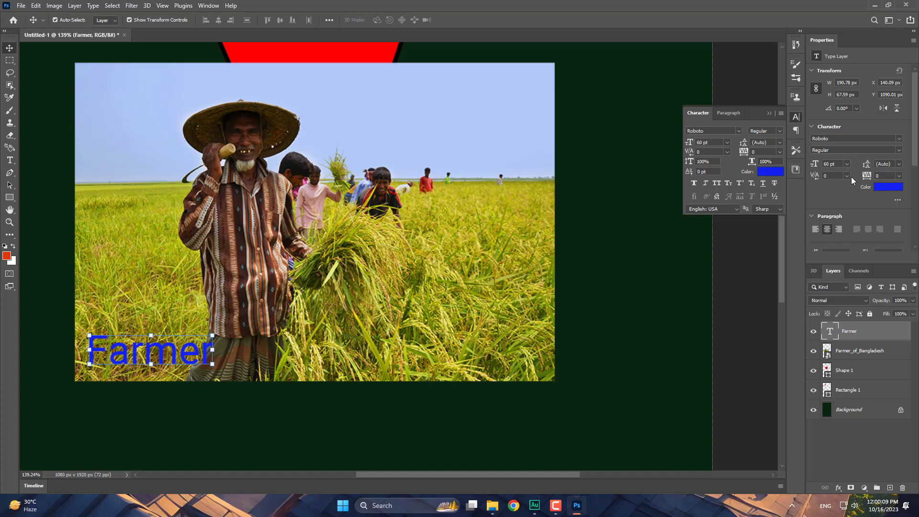
# - Make the Farmer text white
pyautogui.click(884, 187)
pyautogui.moveTo(438, 278); pyautogui.dragTo(428, 268)
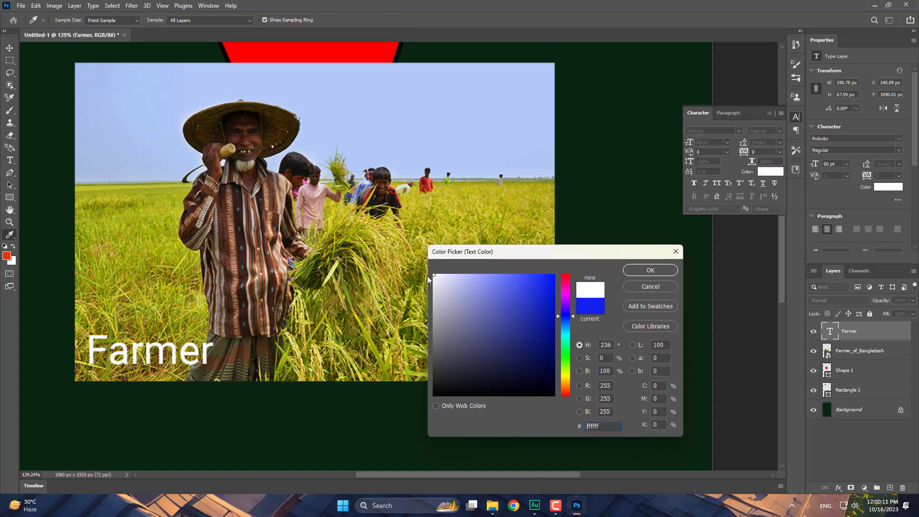
pyautogui.click(650, 270)
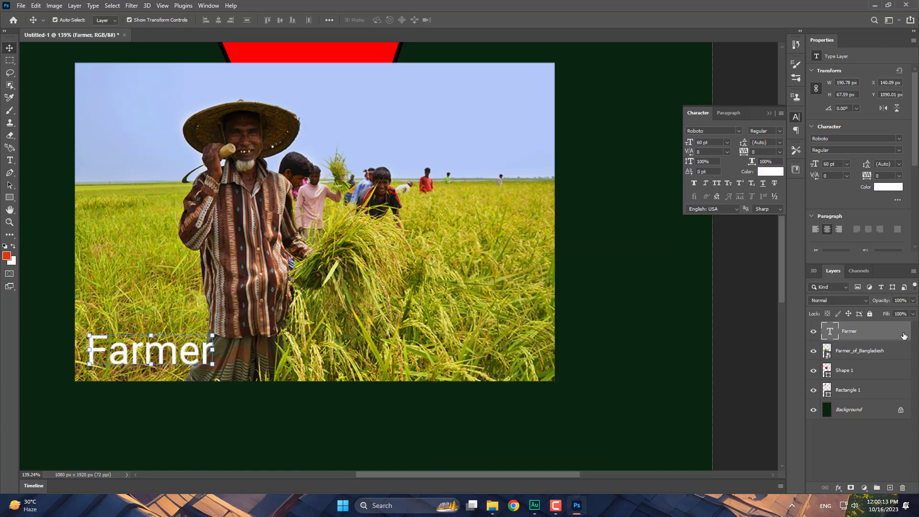
# - Give the Farmer text layer a 5 px red (#d72828) outside stroke effect
pyautogui.doubleClick(888, 328)
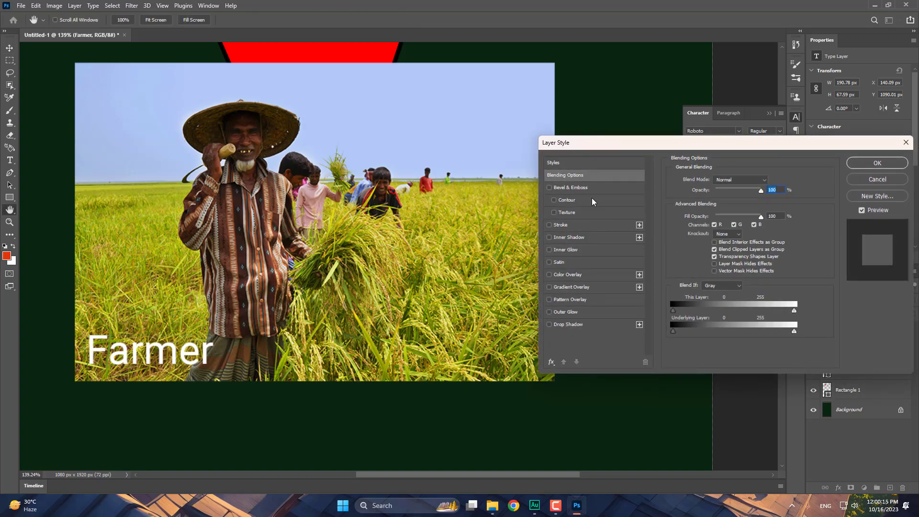
pyautogui.click(549, 225)
pyautogui.click(585, 226)
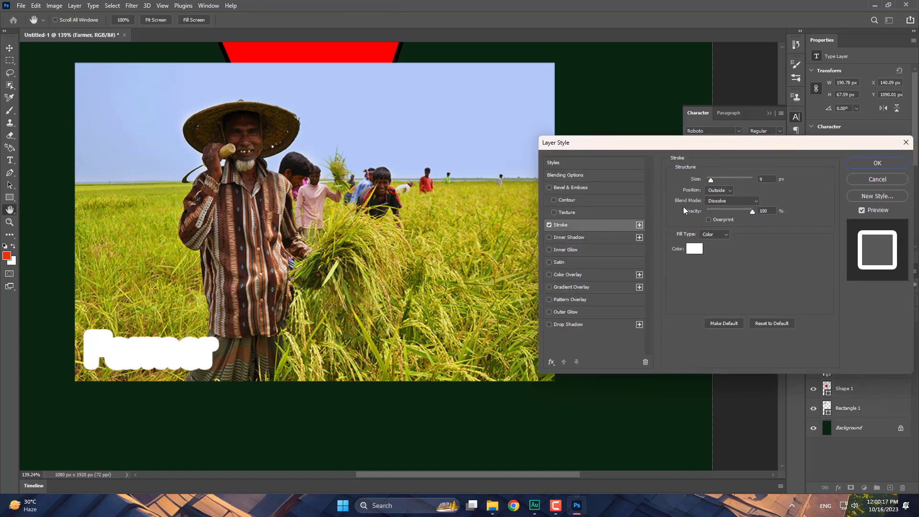
pyautogui.moveTo(712, 182); pyautogui.dragTo(708, 182)
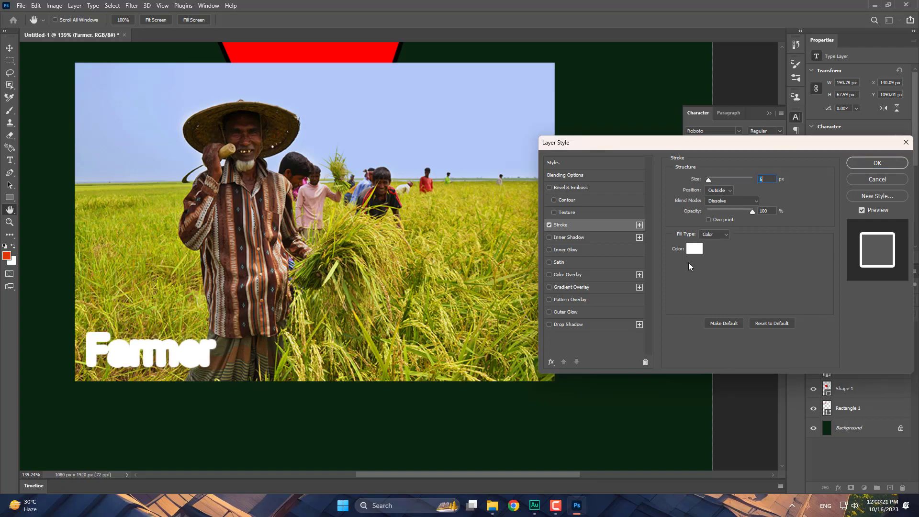
pyautogui.click(692, 249)
pyautogui.moveTo(474, 286); pyautogui.dragTo(532, 293)
pyautogui.click(650, 268)
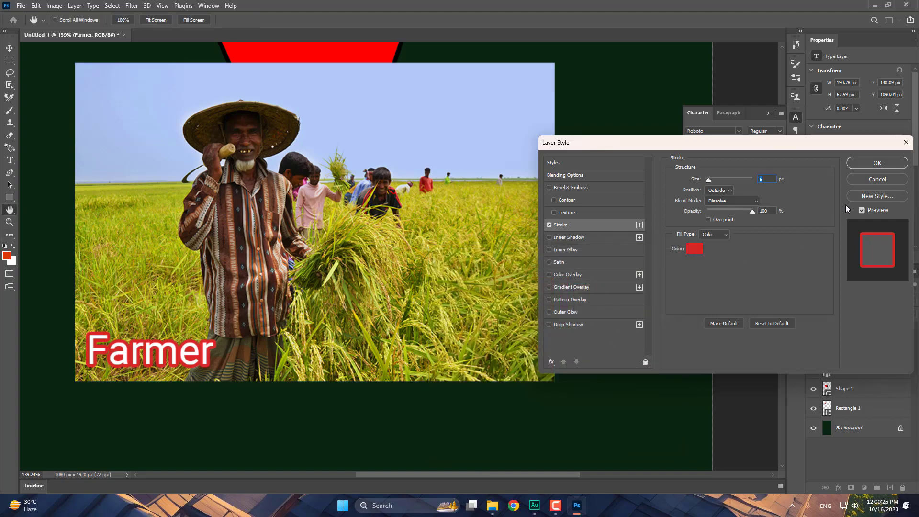
pyautogui.click(879, 163)
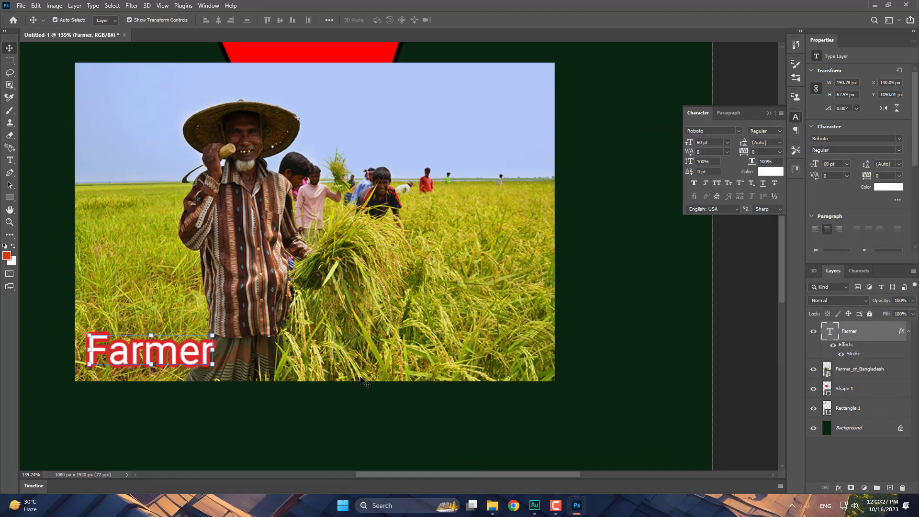
pyautogui.click(402, 387)
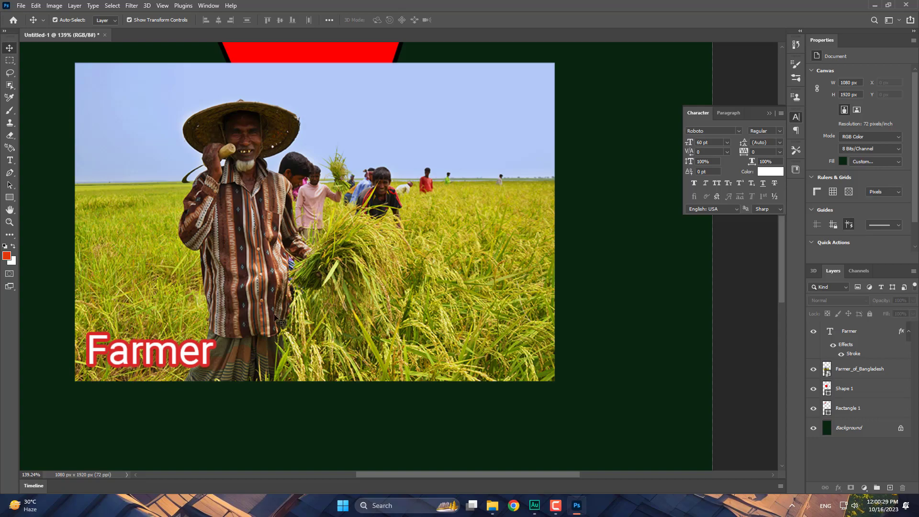
# - Object-select the area around the farmer and mask Shape 1 with that selection
pyautogui.click(179, 196)
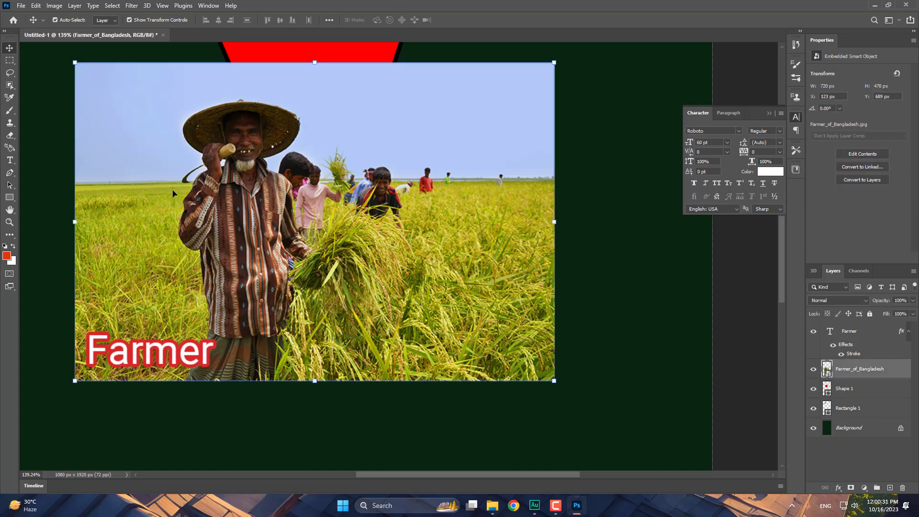
pyautogui.click(44, 124)
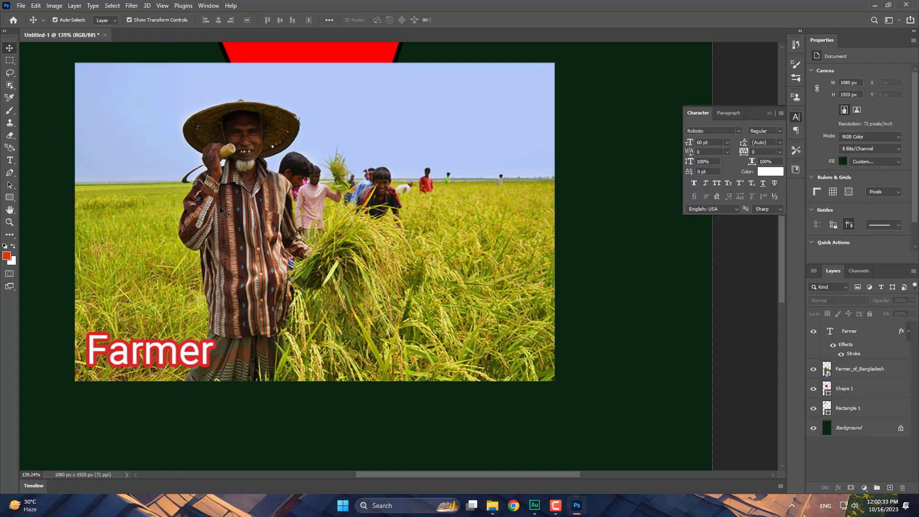
pyautogui.click(11, 86)
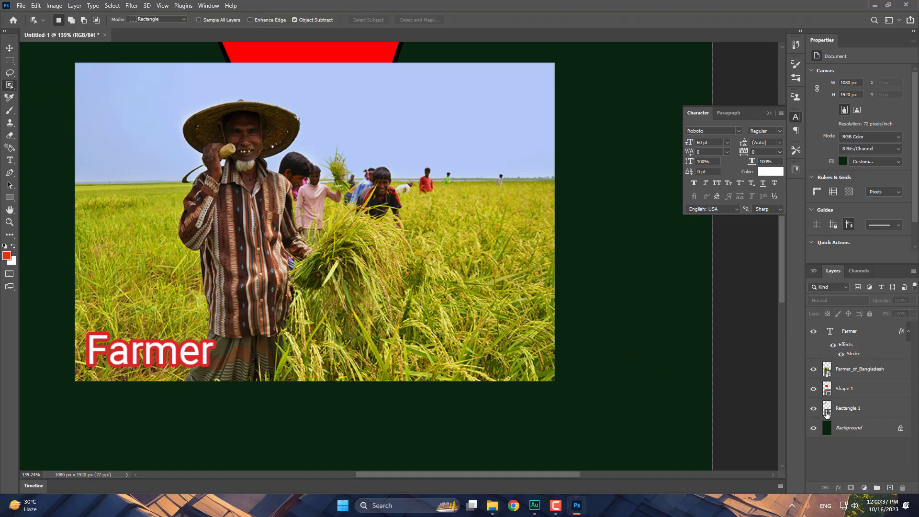
pyautogui.click(859, 396)
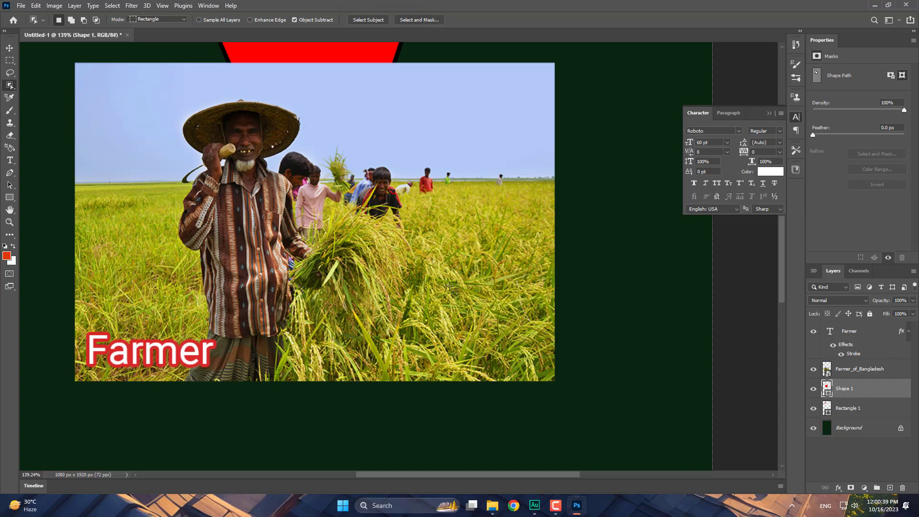
pyautogui.moveTo(142, 91); pyautogui.dragTo(384, 346)
pyautogui.click(850, 487)
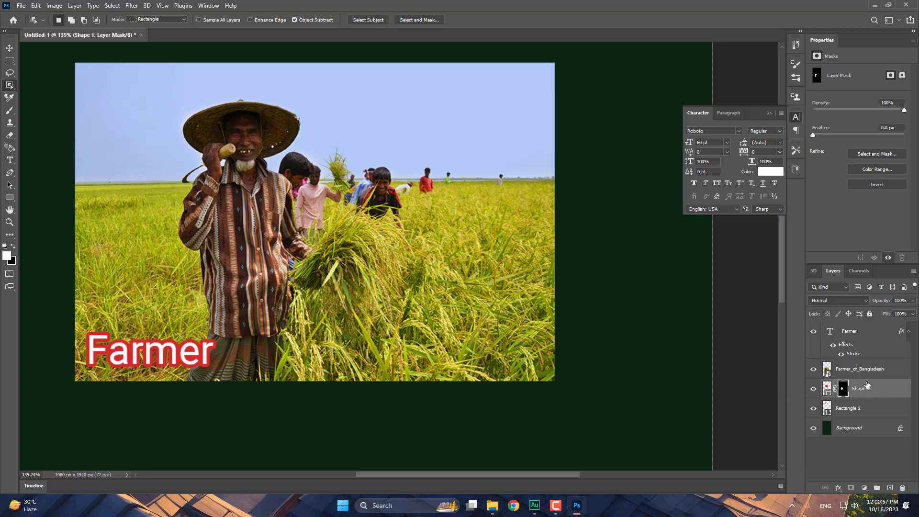
# - Hide the farmer photo and dark green background, then target Shape 1 and fit the document
pyautogui.click(814, 369)
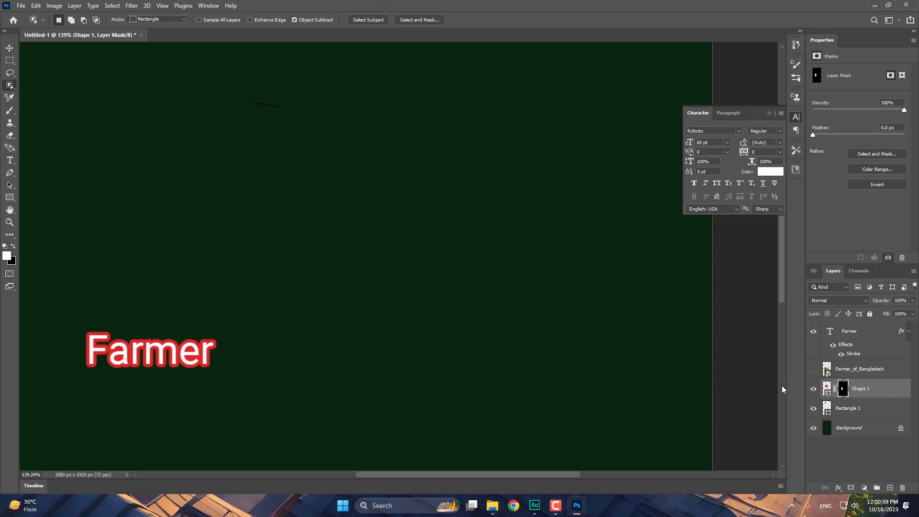
pyautogui.click(814, 428)
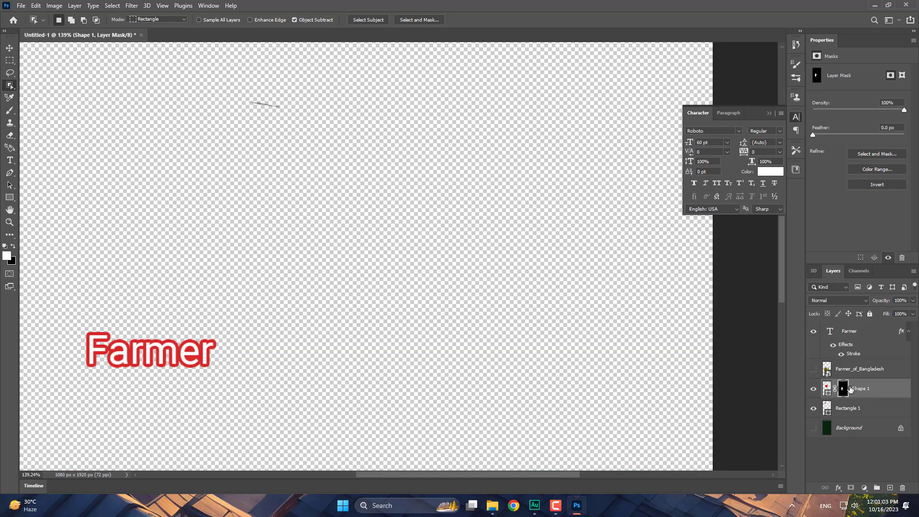
pyautogui.click(891, 390)
pyautogui.scroll(-1, 312, 228)
pyautogui.scroll(2, 312, 229)
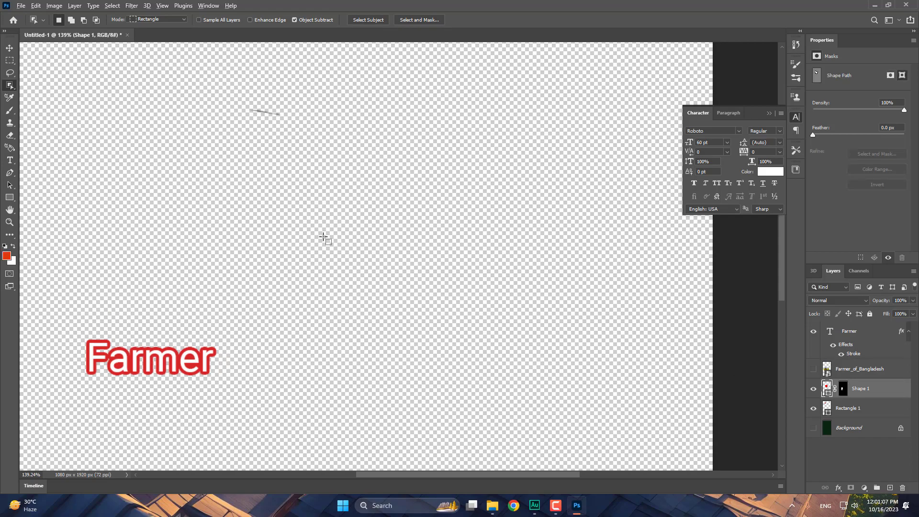
pyautogui.hotkey('ctrl', '0')
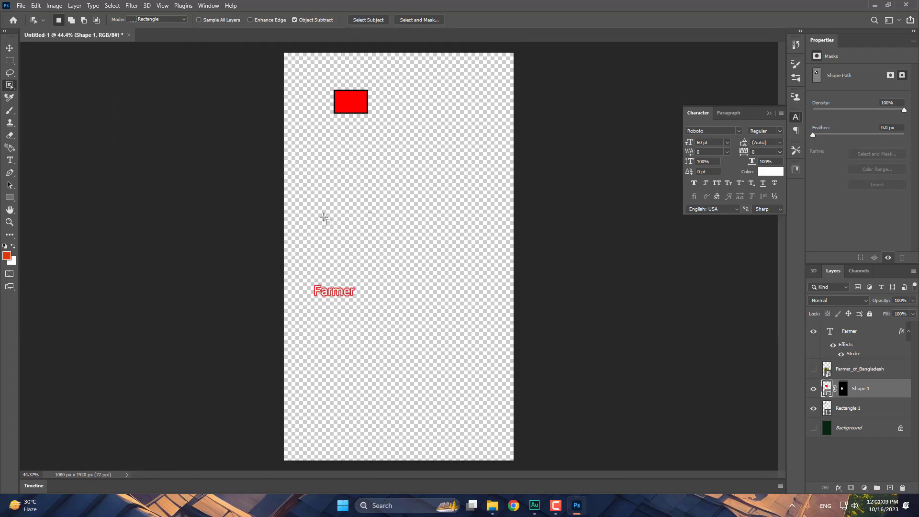
pyautogui.scroll(3, 342, 171)
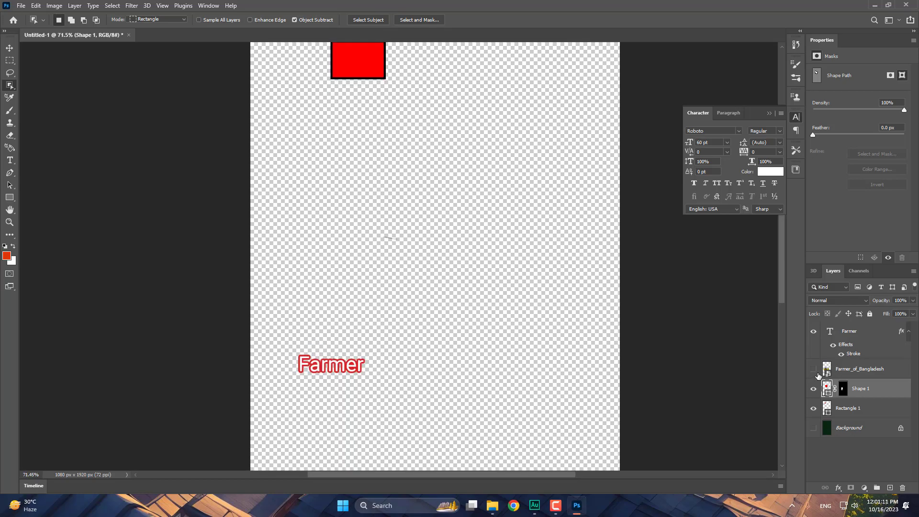
# - Show the farmer photo again and move Shape 1 above Farmer_of_Bangladesh
pyautogui.click(813, 368)
pyautogui.moveTo(866, 365); pyautogui.dragTo(865, 366)
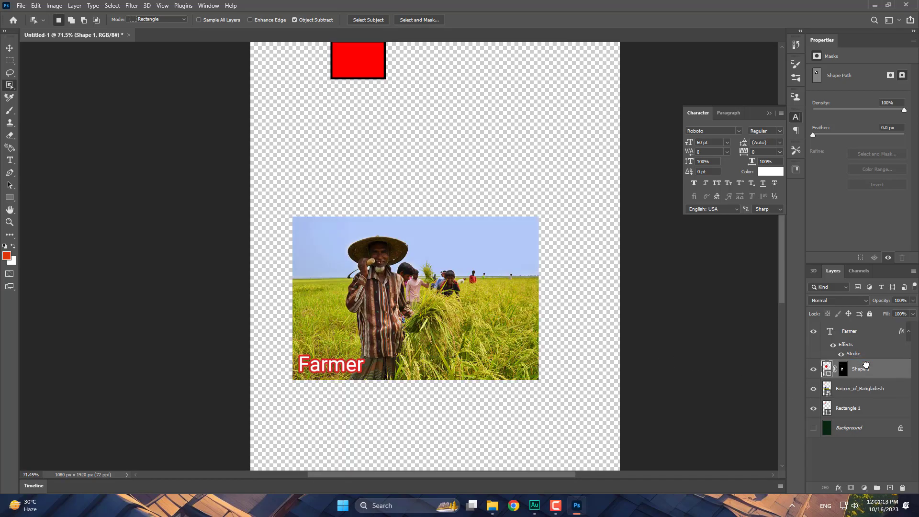
pyautogui.scroll(1, 381, 266)
pyautogui.scroll(2, 380, 266)
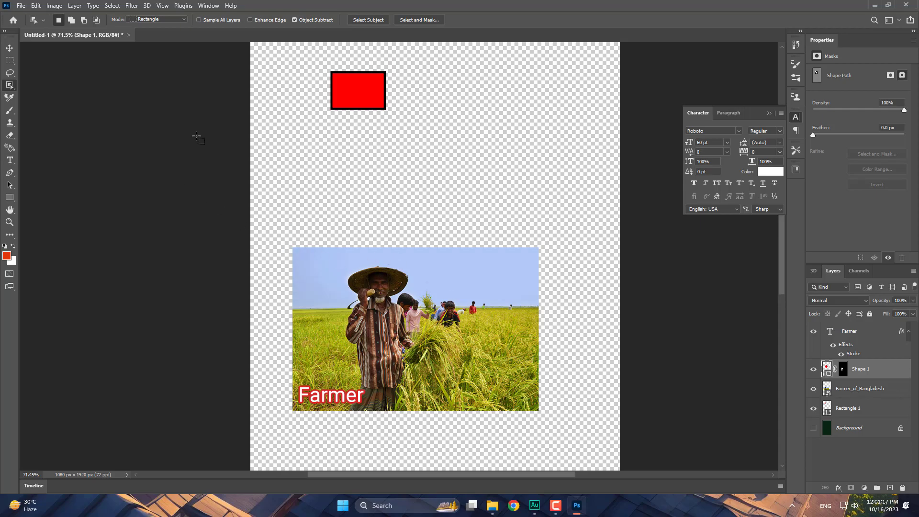
pyautogui.click(9, 48)
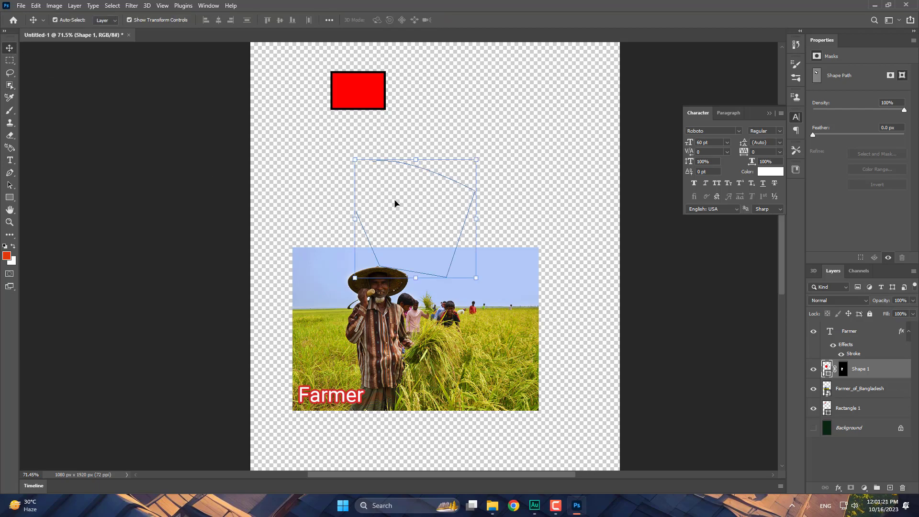
# - Move the farmer photo up-left, apply an Average blur, then quit Photoshop without saving
pyautogui.click(461, 312)
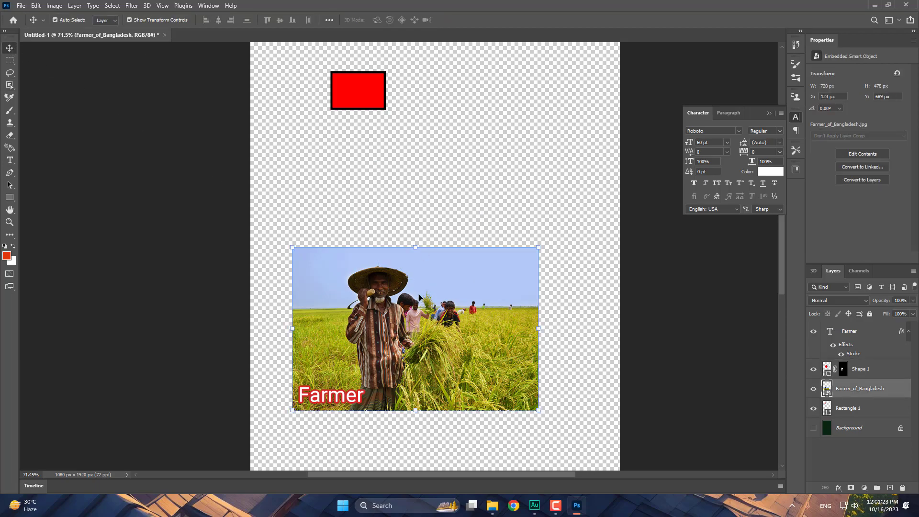
pyautogui.moveTo(421, 297); pyautogui.dragTo(389, 207)
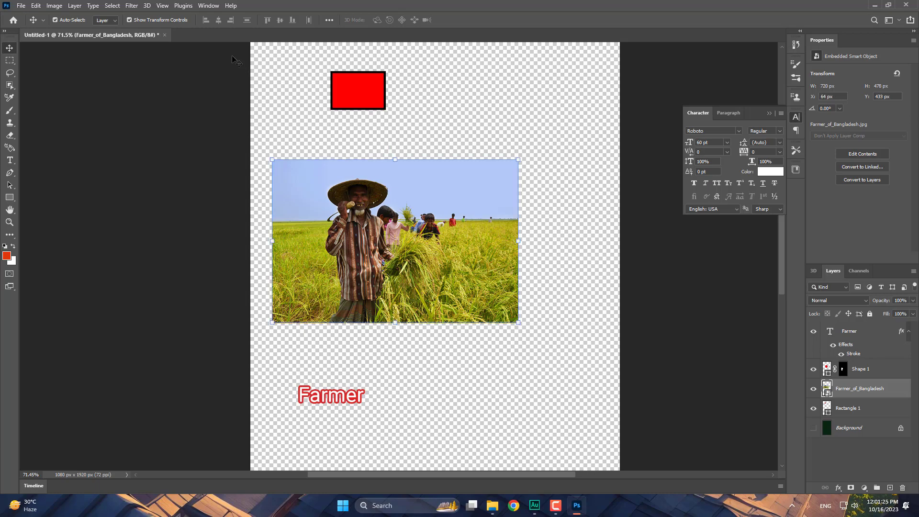
pyautogui.click(132, 6)
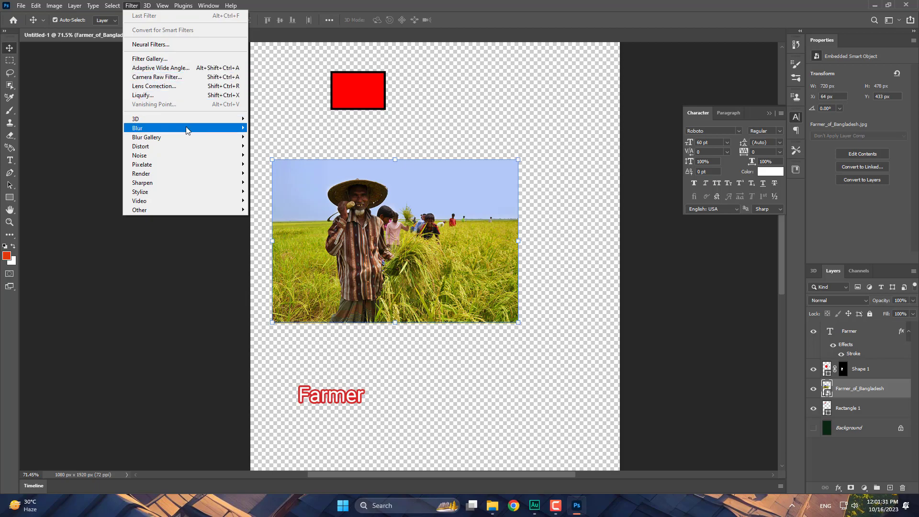
pyautogui.click(271, 129)
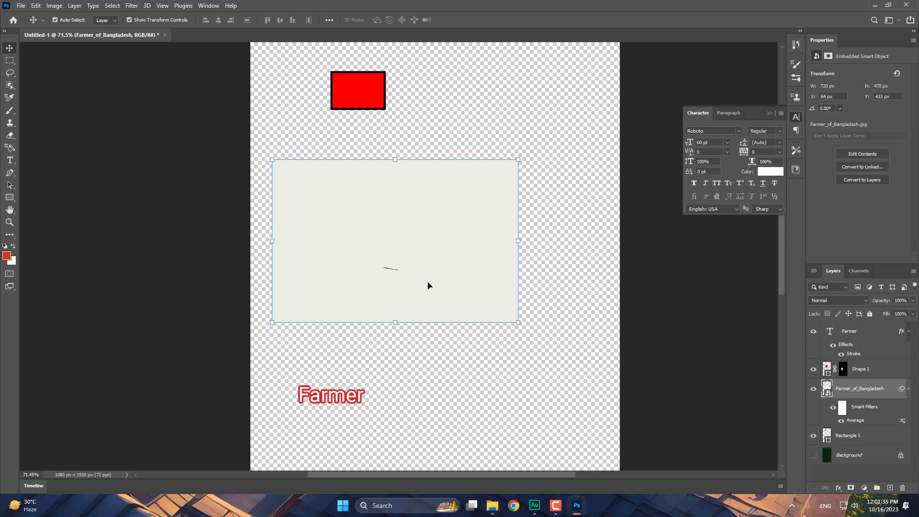
pyautogui.click(905, 5)
pyautogui.click(457, 187)
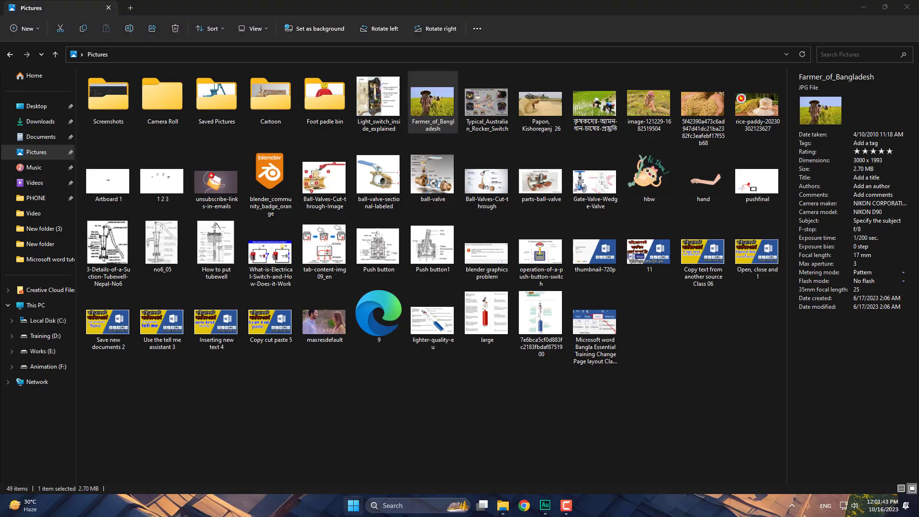
# - Close the Pictures window and bring up the Start menu
pyautogui.click(906, 7)
pyautogui.click(354, 506)
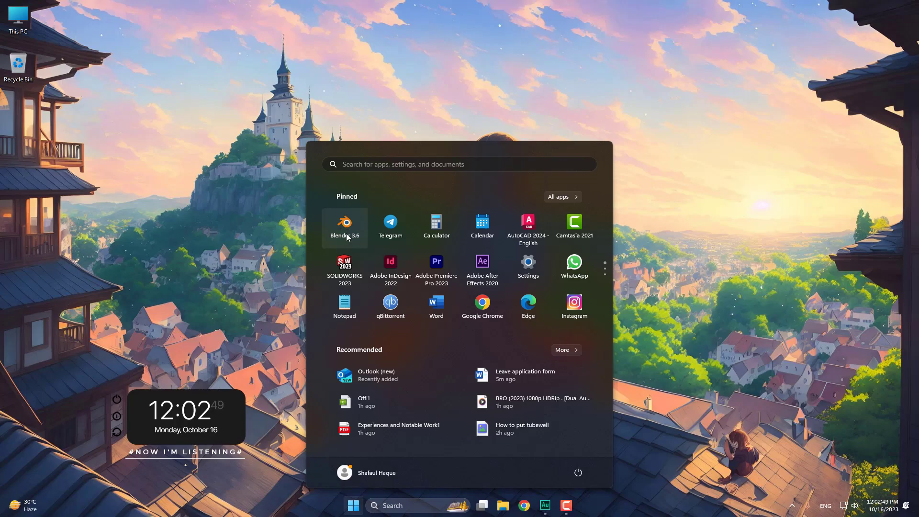
pyautogui.scroll(-2, 508, 294)
pyautogui.scroll(-1, 474, 273)
pyautogui.scroll(1, 408, 273)
pyautogui.scroll(-1, 408, 272)
pyautogui.scroll(2, 460, 277)
pyautogui.scroll(-2, 513, 286)
pyautogui.scroll(1, 479, 258)
pyautogui.scroll(1, 484, 257)
pyautogui.scroll(-1, 485, 258)
pyautogui.scroll(-1, 445, 268)
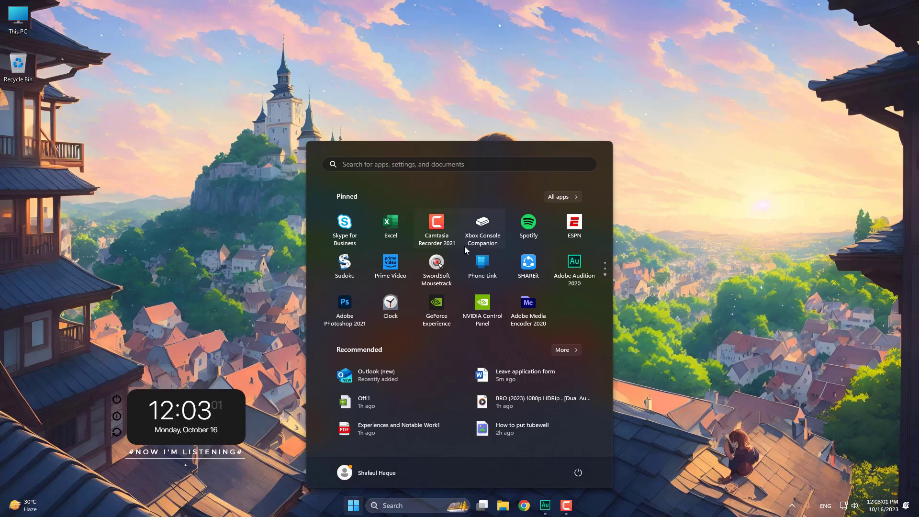
pyautogui.scroll(1, 459, 254)
pyautogui.scroll(2, 463, 262)
pyautogui.scroll(-1, 471, 270)
pyautogui.scroll(1, 450, 287)
pyautogui.scroll(-1, 433, 308)
pyautogui.scroll(-1, 416, 295)
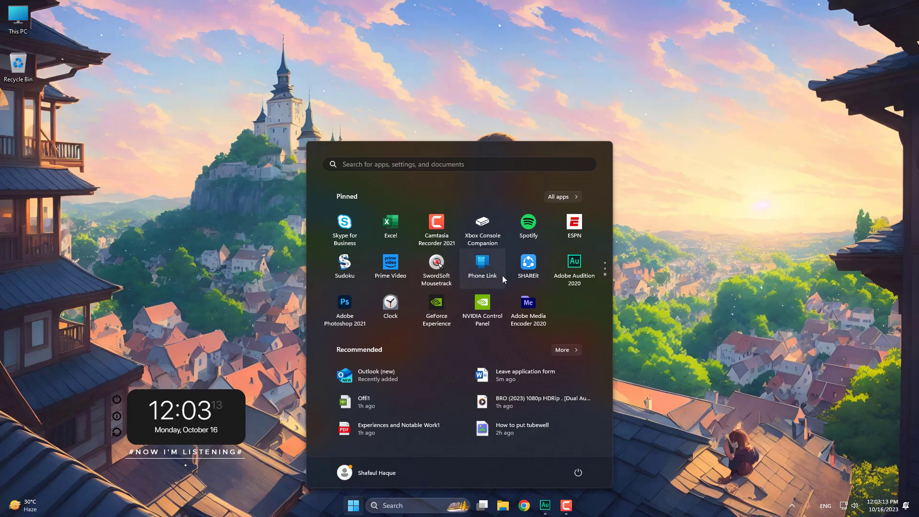
pyautogui.scroll(-1, 520, 272)
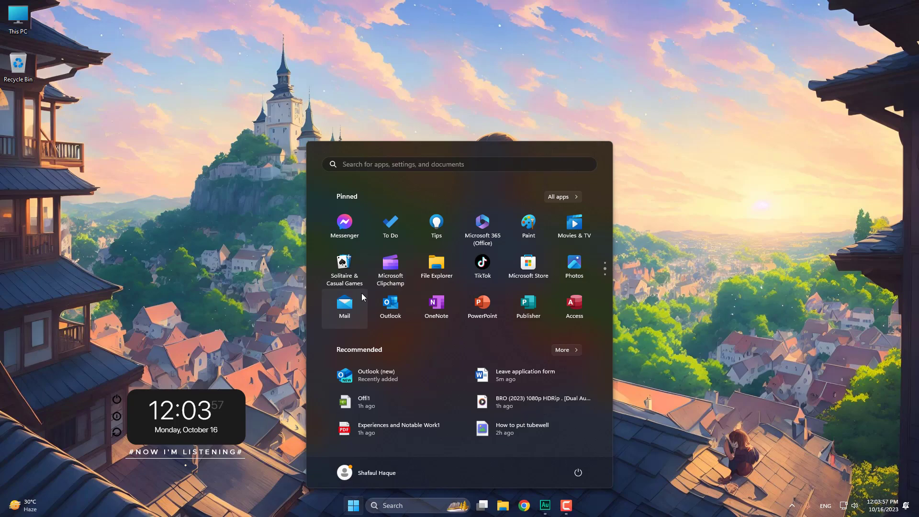
pyautogui.scroll(-1, 510, 294)
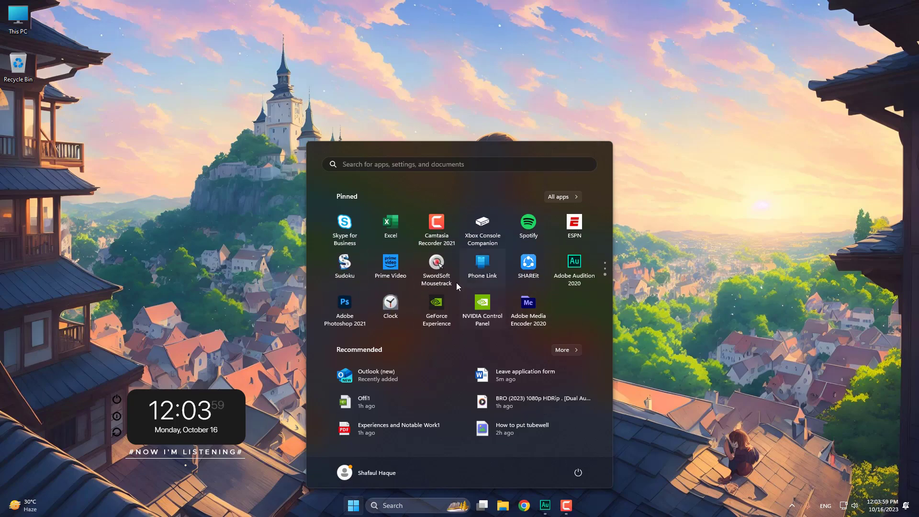
pyautogui.scroll(1, 466, 294)
pyautogui.scroll(-1, 512, 290)
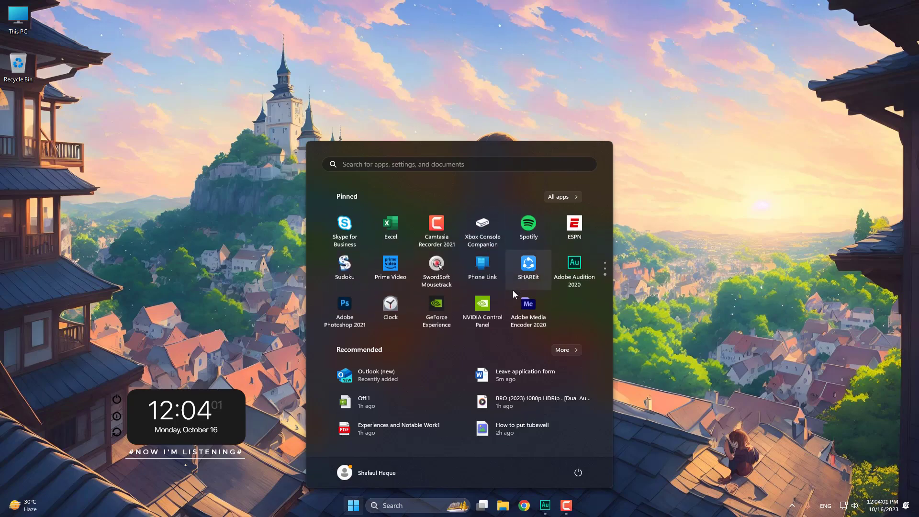
pyautogui.scroll(1, 476, 287)
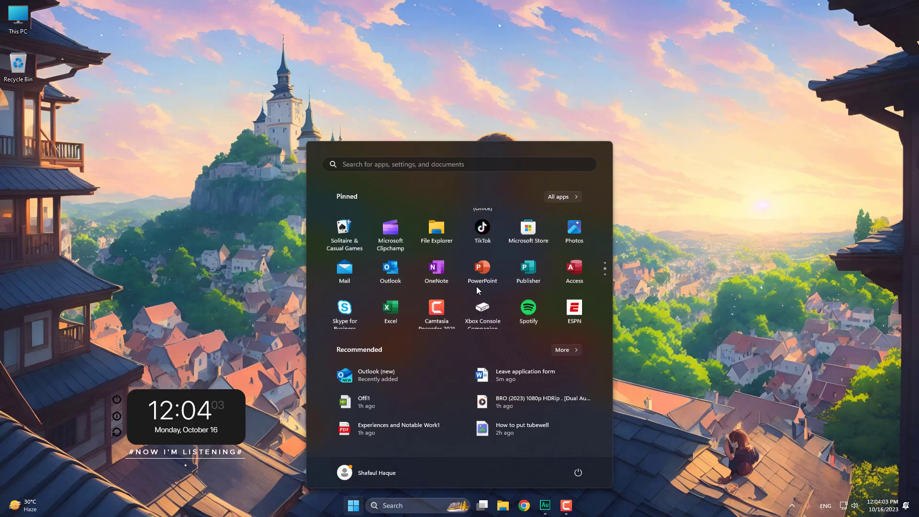
pyautogui.scroll(1, 545, 283)
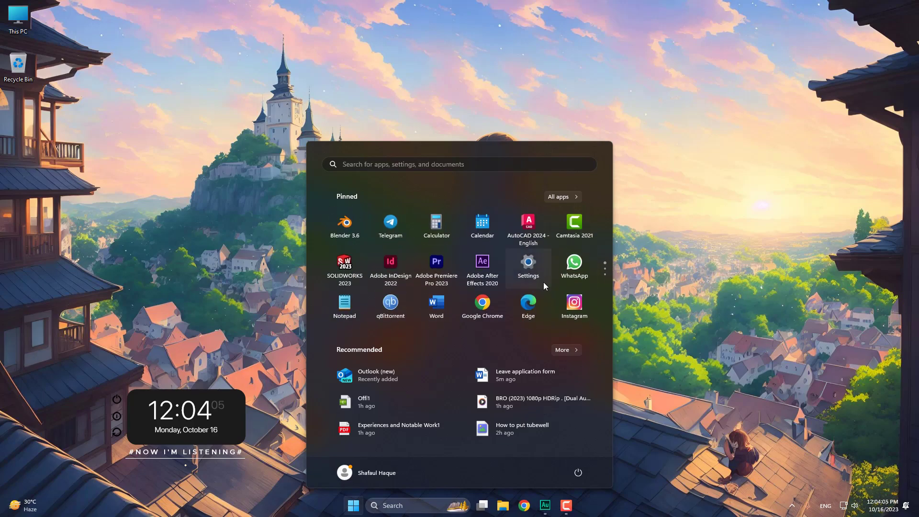
# - Search Bing for 'nid' in Edge and open the Bangladesh NID Application System result
pyautogui.click(532, 303)
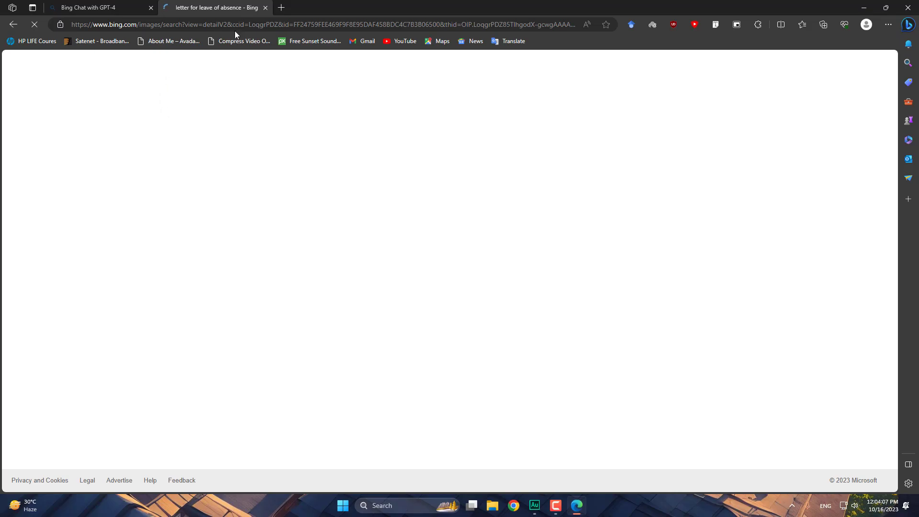
pyautogui.click(265, 7)
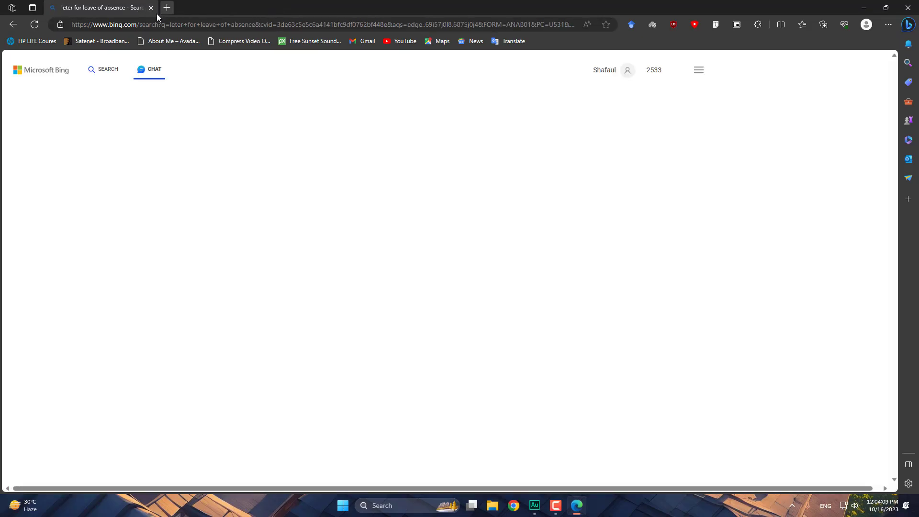
pyautogui.click(171, 24)
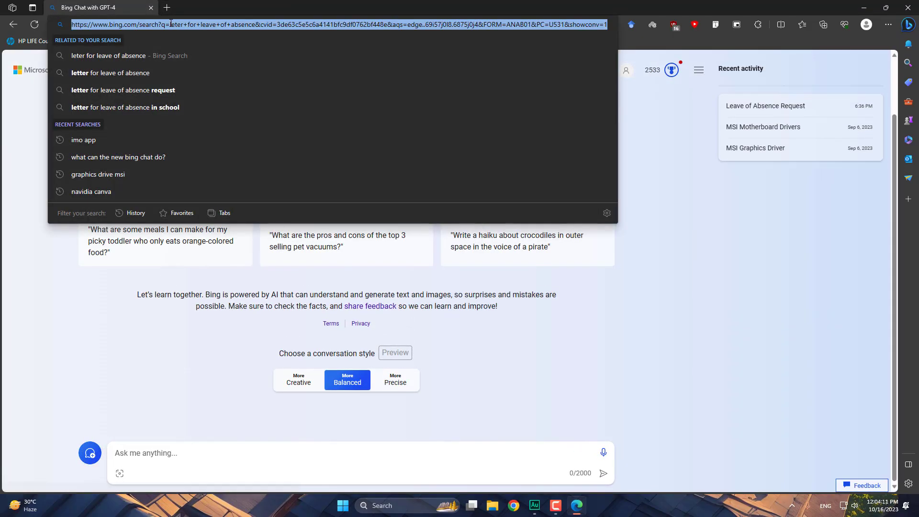
pyautogui.write('nid')
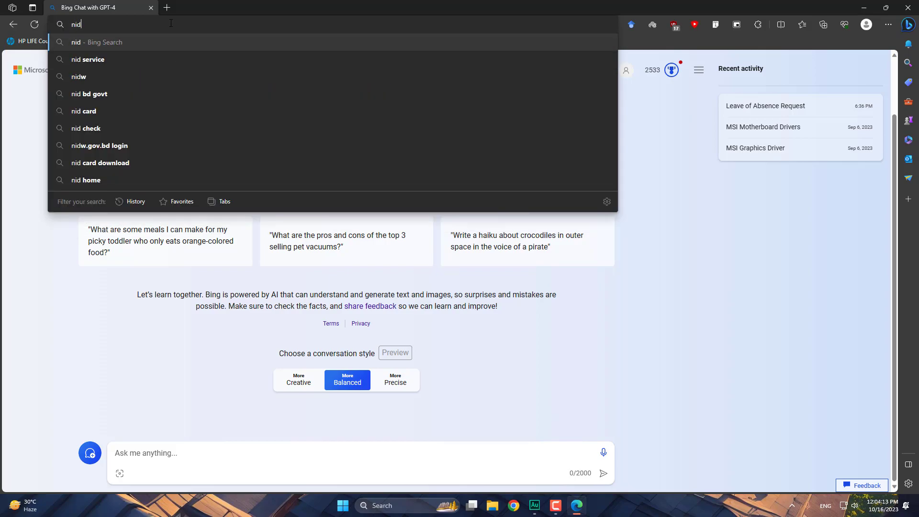
pyautogui.press('Return')
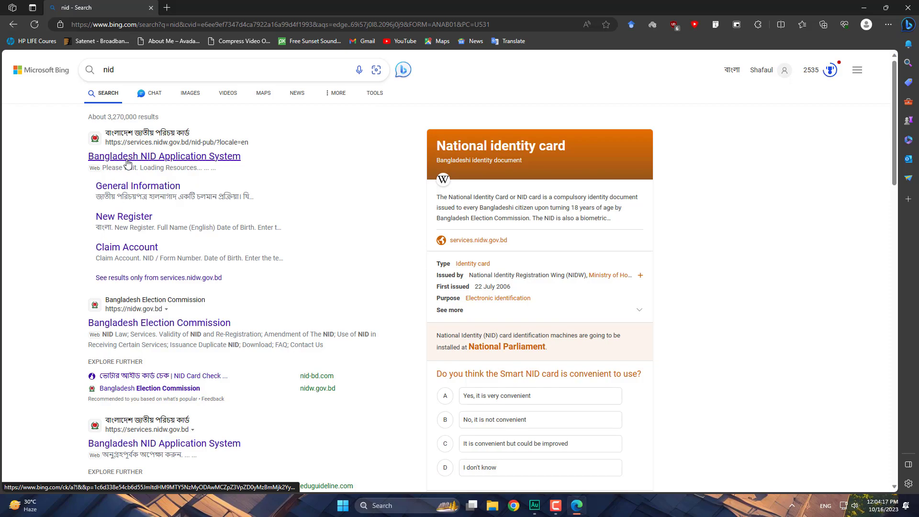
pyautogui.click(127, 164)
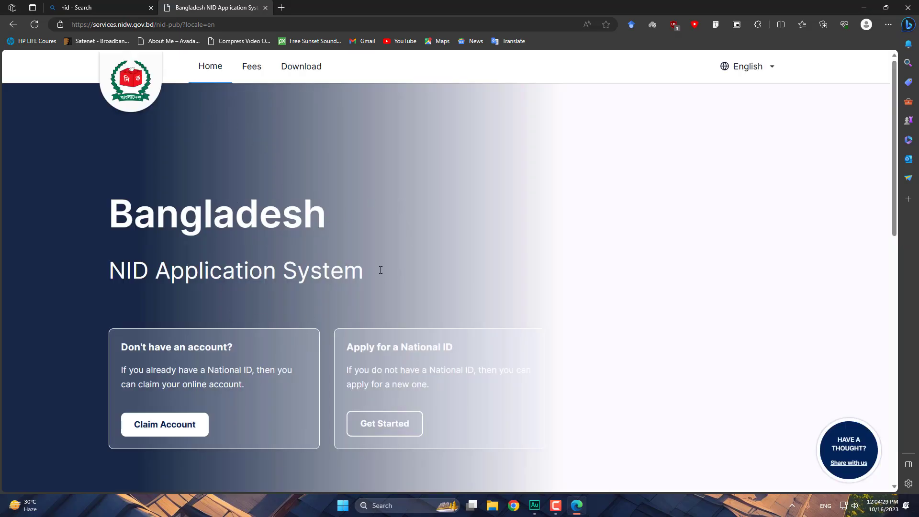
# - Select the Login heading text and click into the NID or username field
pyautogui.scroll(-10, 297, 177)
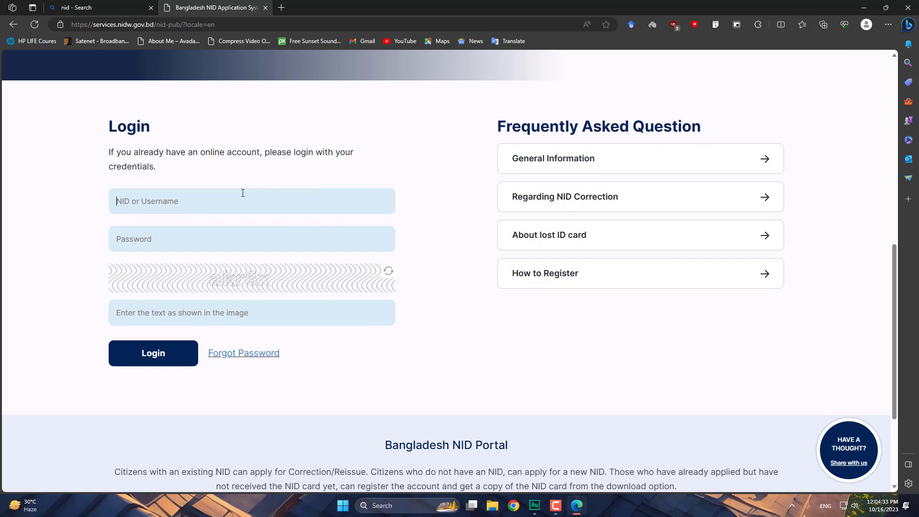
pyautogui.moveTo(103, 127); pyautogui.dragTo(166, 127)
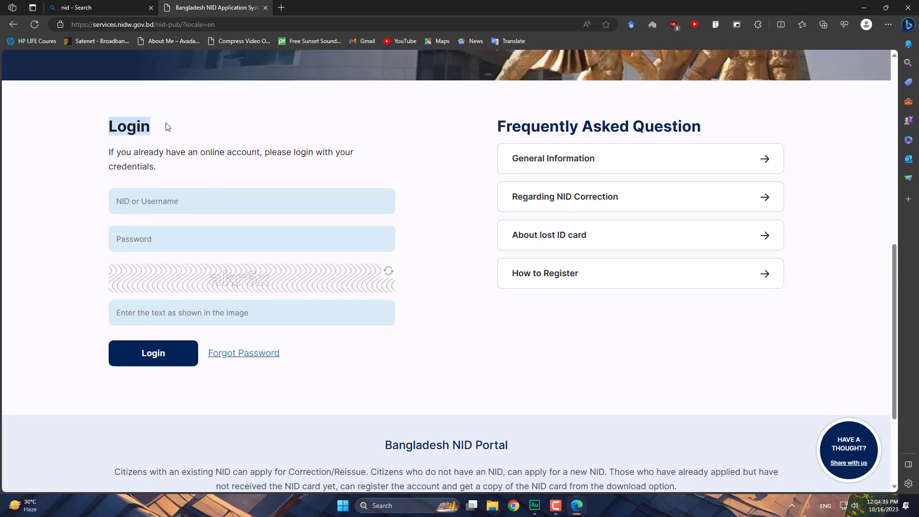
pyautogui.click(240, 157)
pyautogui.moveTo(87, 125); pyautogui.dragTo(175, 126)
pyautogui.click(173, 197)
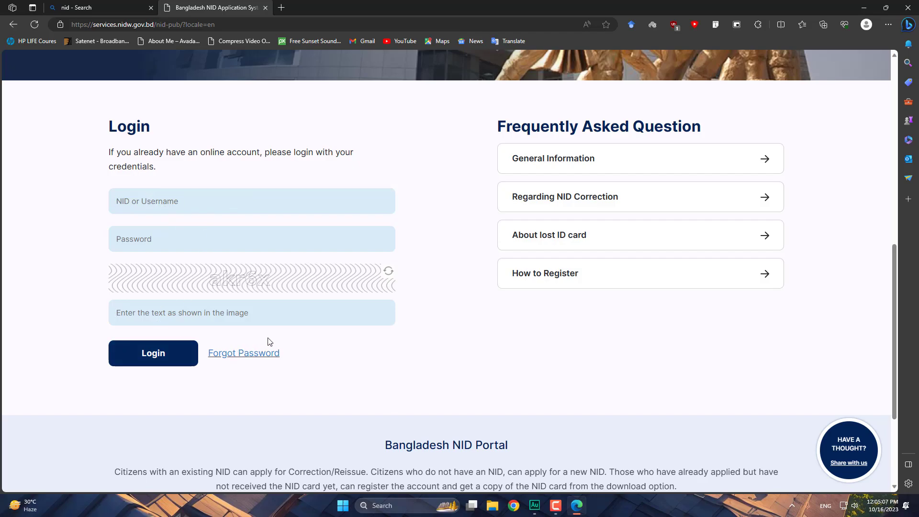
# - Start a new National ID application from the hero banner's Get Started button
pyautogui.scroll(-2, 306, 299)
pyautogui.scroll(-2, 354, 263)
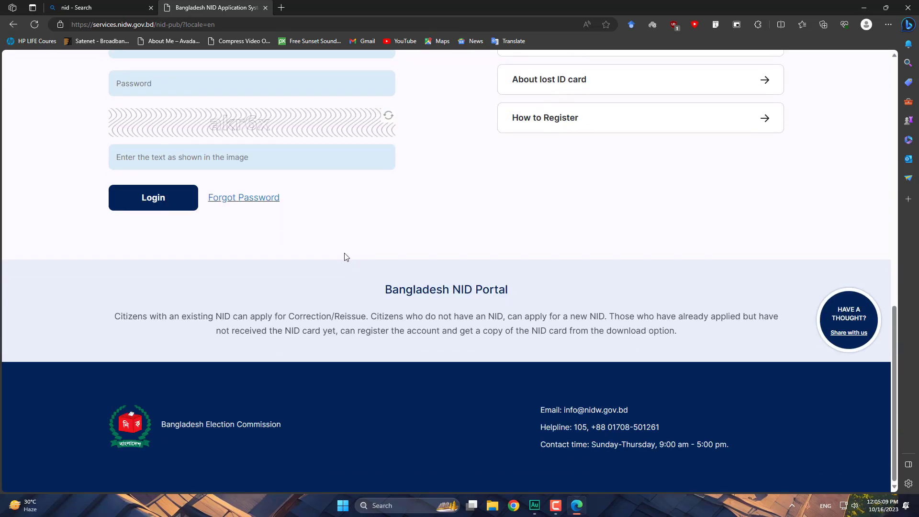
pyautogui.scroll(10, 340, 242)
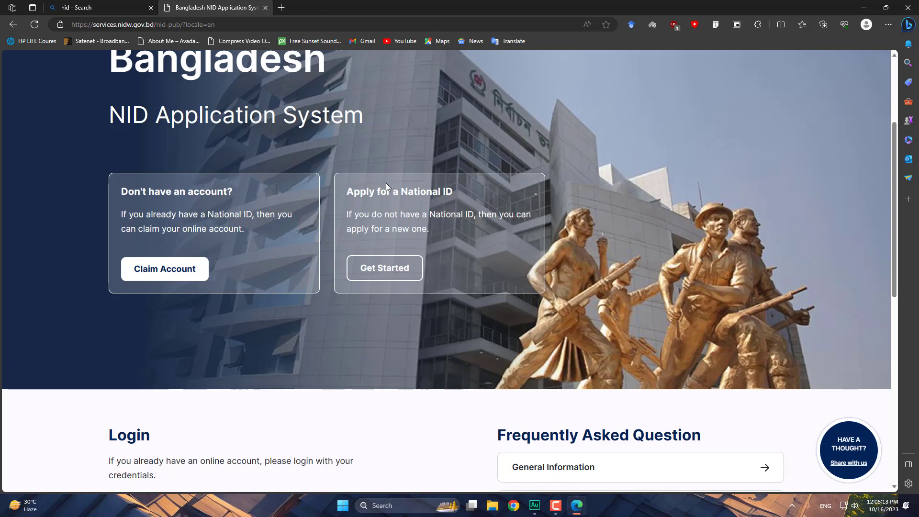
pyautogui.click(392, 271)
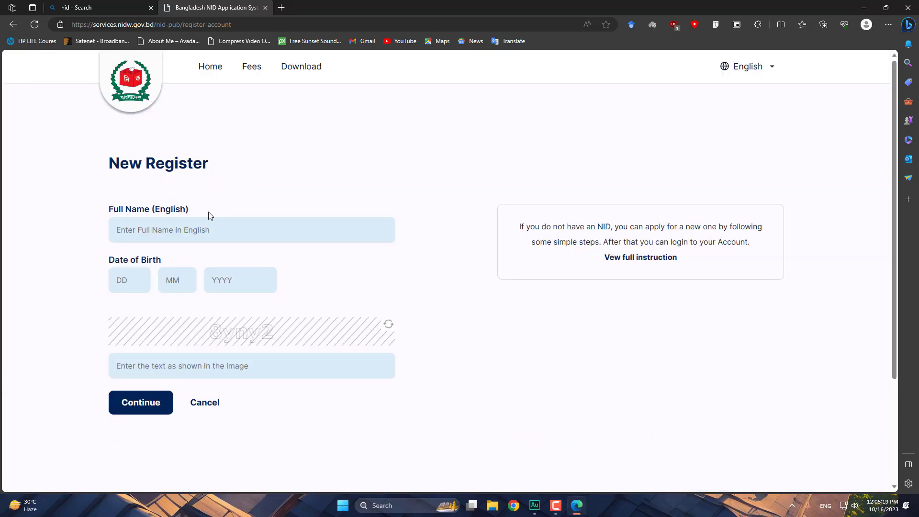
pyautogui.click(200, 231)
pyautogui.press('Tab')
pyautogui.click(221, 230)
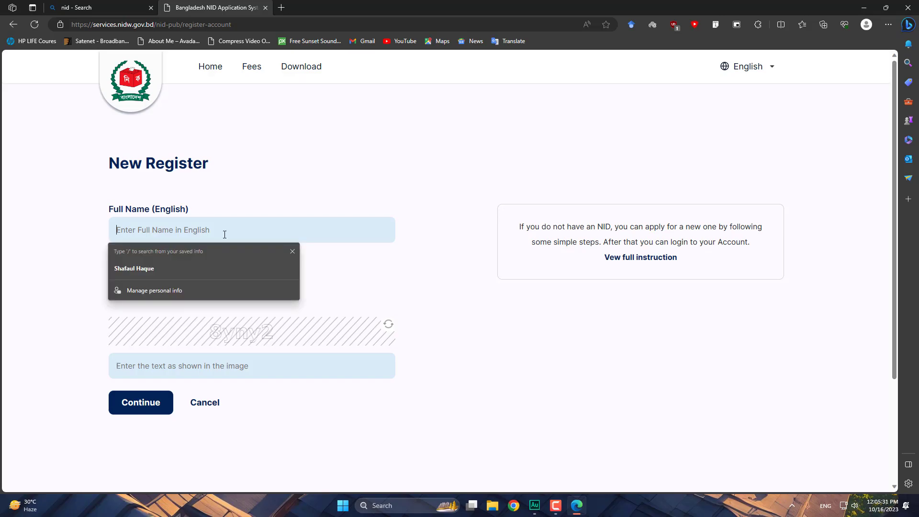
pyautogui.click(132, 191)
pyautogui.moveTo(108, 162); pyautogui.dragTo(257, 165)
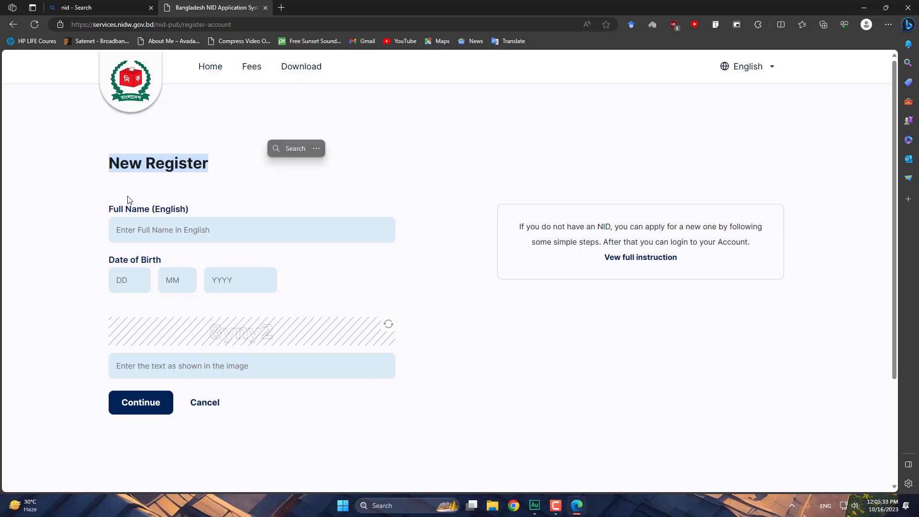
pyautogui.moveTo(196, 210); pyautogui.dragTo(116, 199)
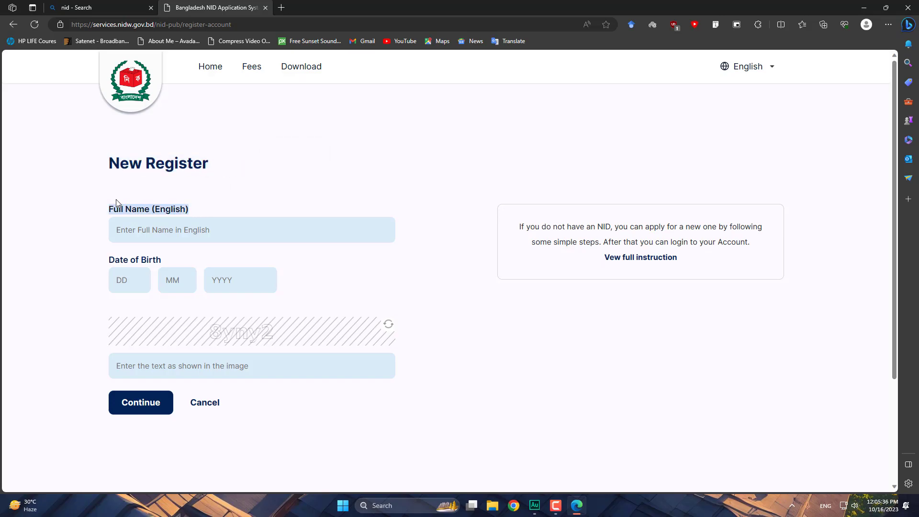
pyautogui.click(235, 227)
pyautogui.click(257, 162)
pyautogui.scroll(-3, 256, 164)
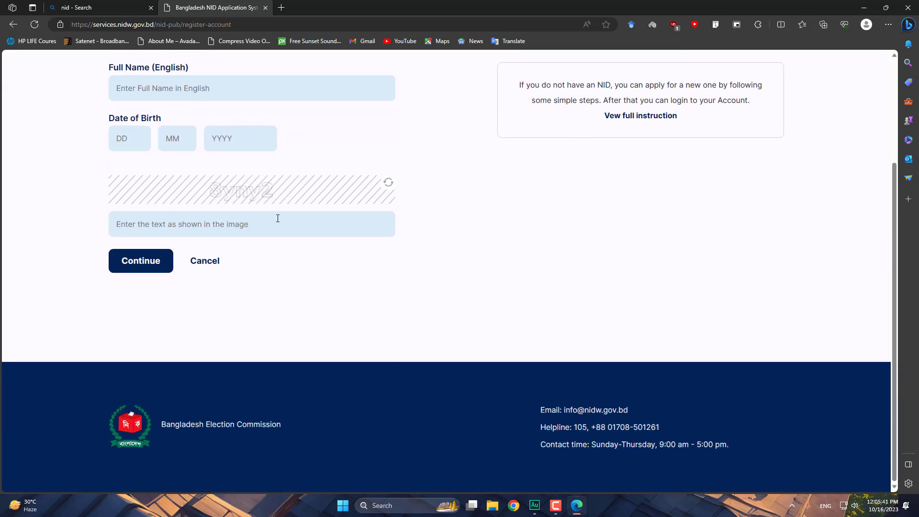
pyautogui.scroll(3, 279, 215)
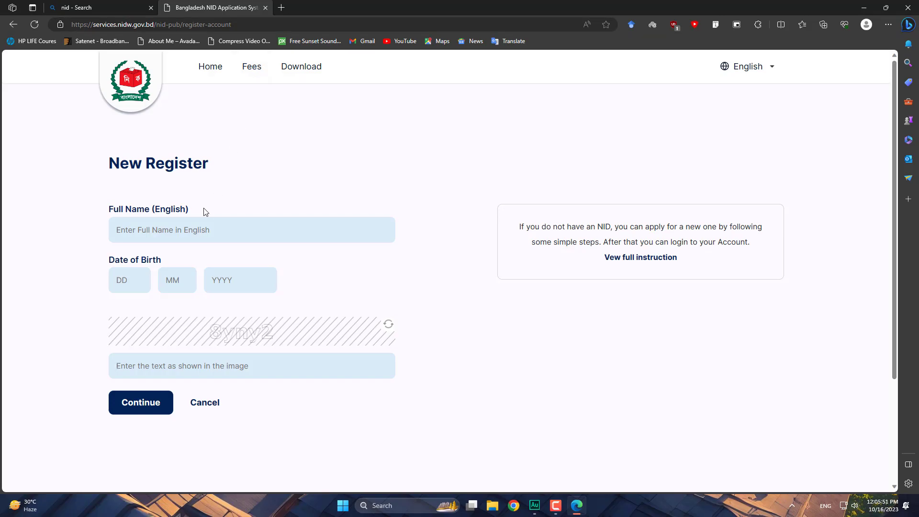
pyautogui.click(188, 229)
pyautogui.click(429, 266)
pyautogui.click(150, 228)
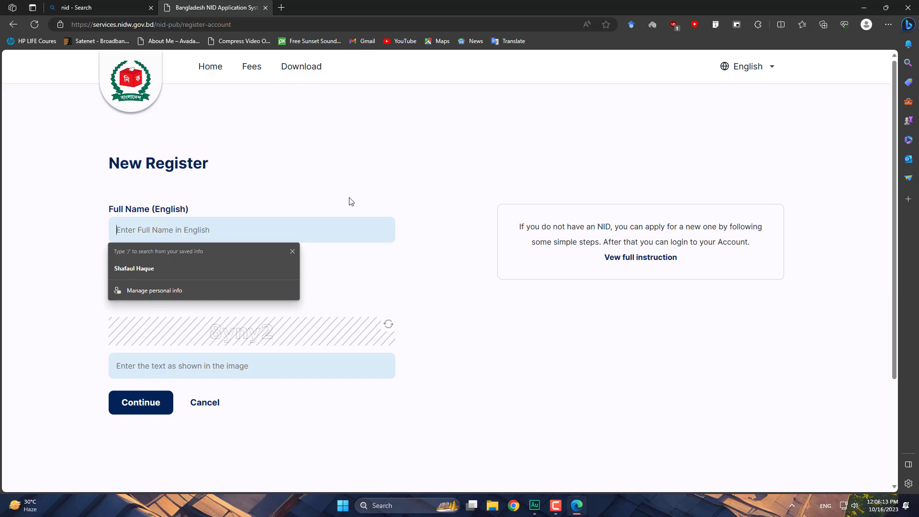
# - Open the Gmail inbox, return to the nid search results, and close the Gmail tab
pyautogui.click(367, 42)
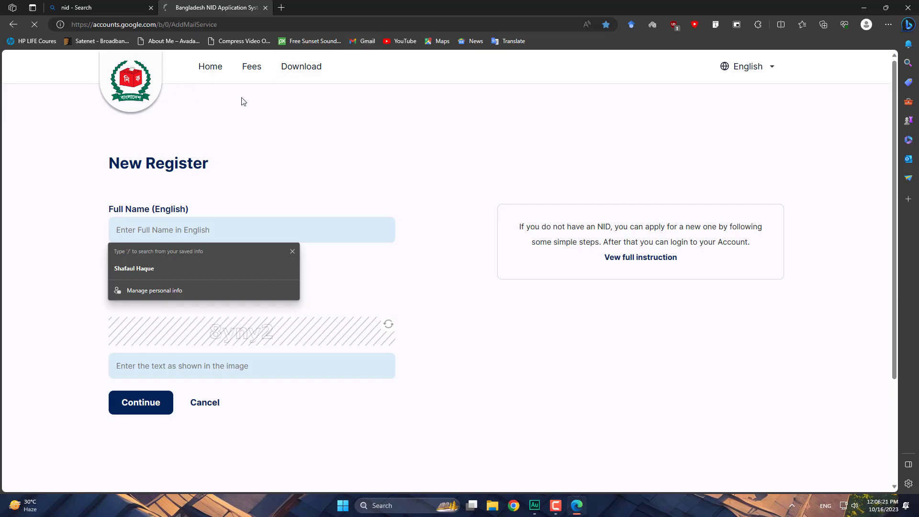
pyautogui.moveTo(110, 6)
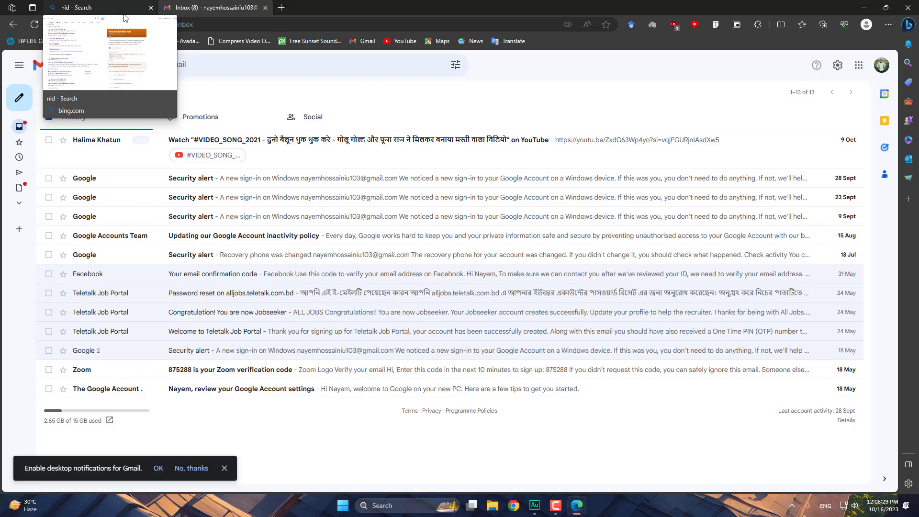
pyautogui.click(124, 16)
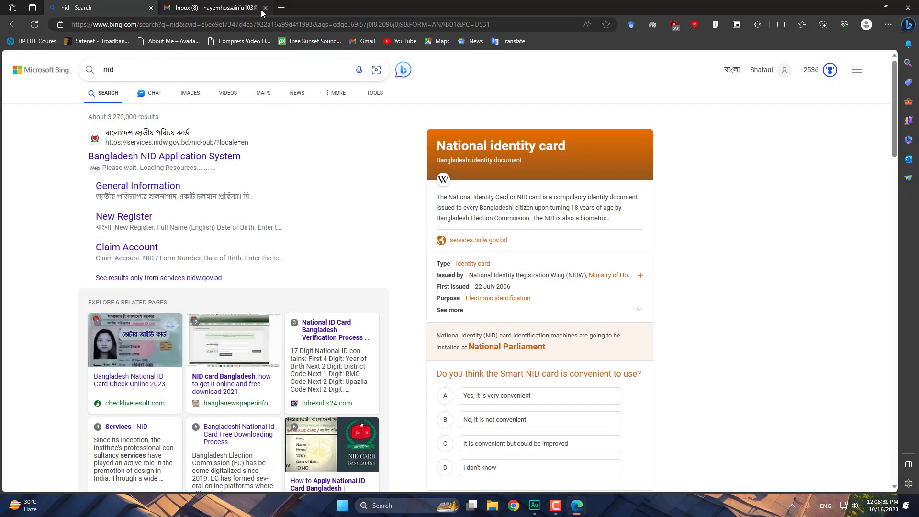
pyautogui.click(266, 8)
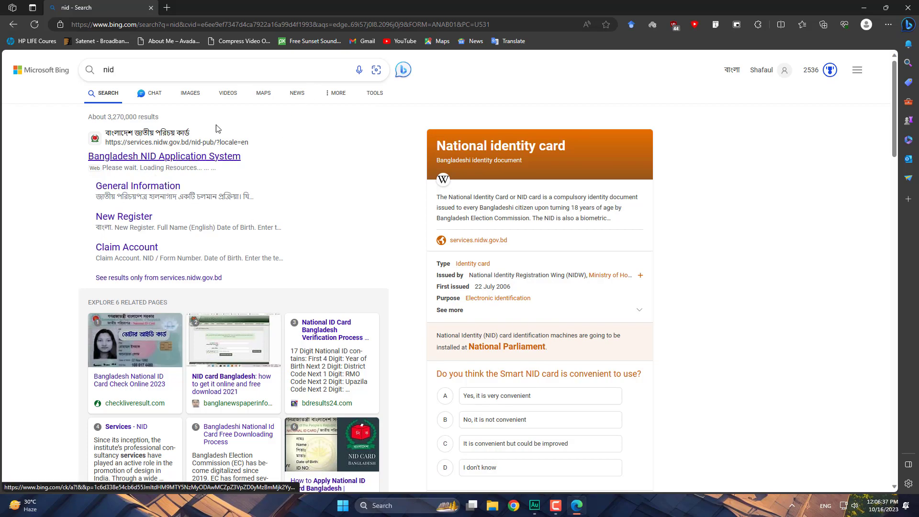
# - Visit the Artblog site at shafaul.com, then close the Edge window
pyautogui.click(218, 22)
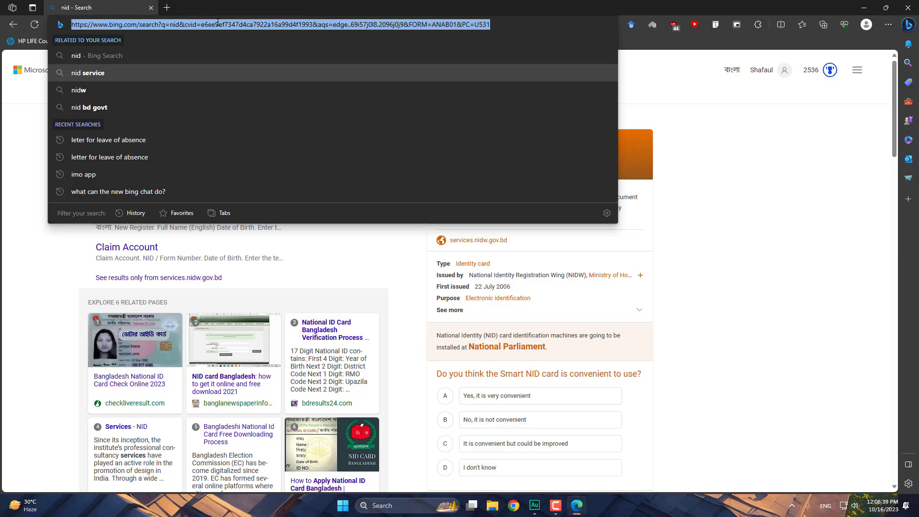
pyautogui.write('sha')
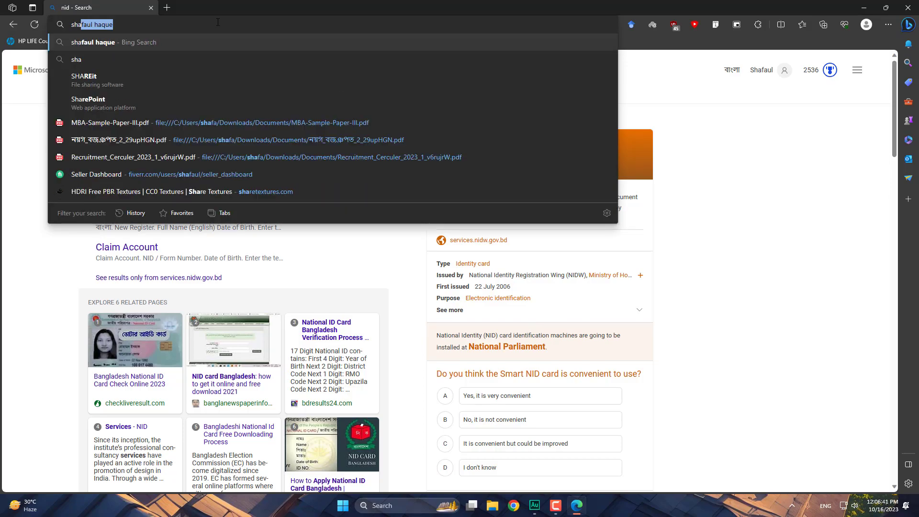
pyautogui.write('f')
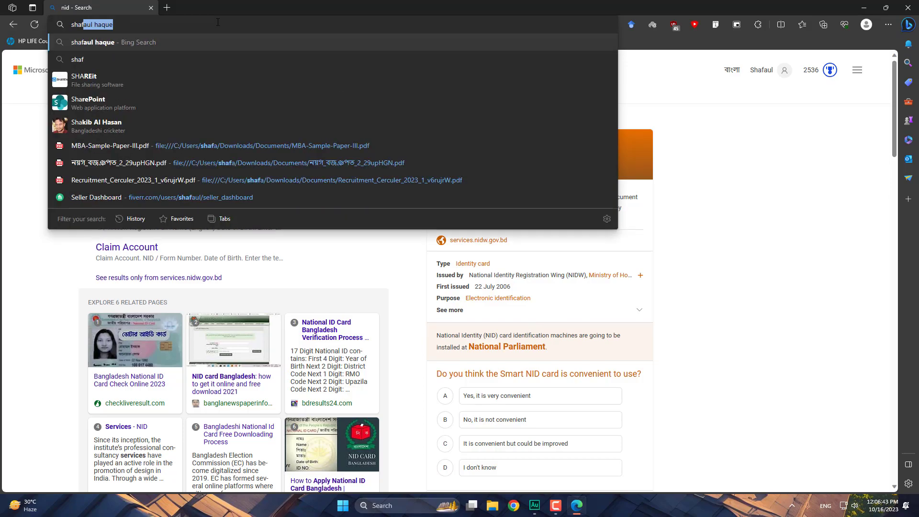
pyautogui.write('aul.com')
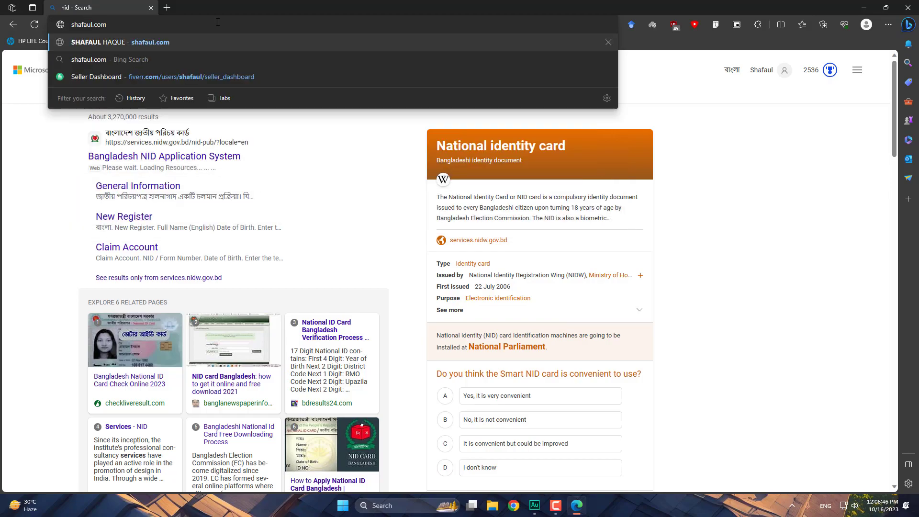
pyautogui.press('Return')
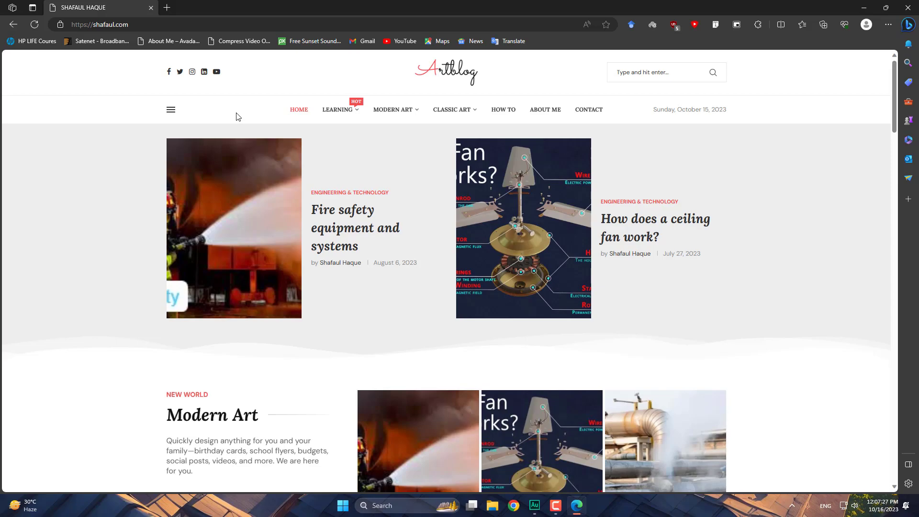
pyautogui.click(908, 7)
# - Launch Excel from the Start menu's pinned apps and create blank workbook Book1
pyautogui.click(353, 505)
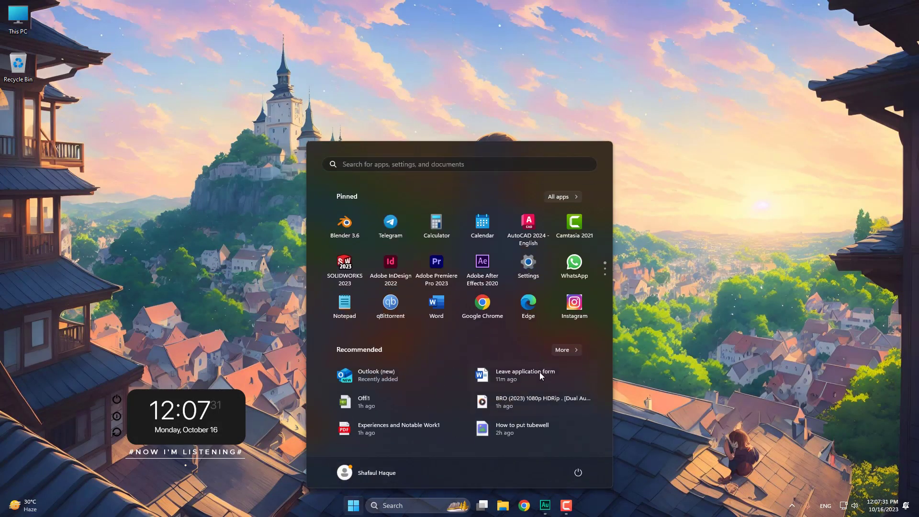
pyautogui.scroll(-3, 465, 294)
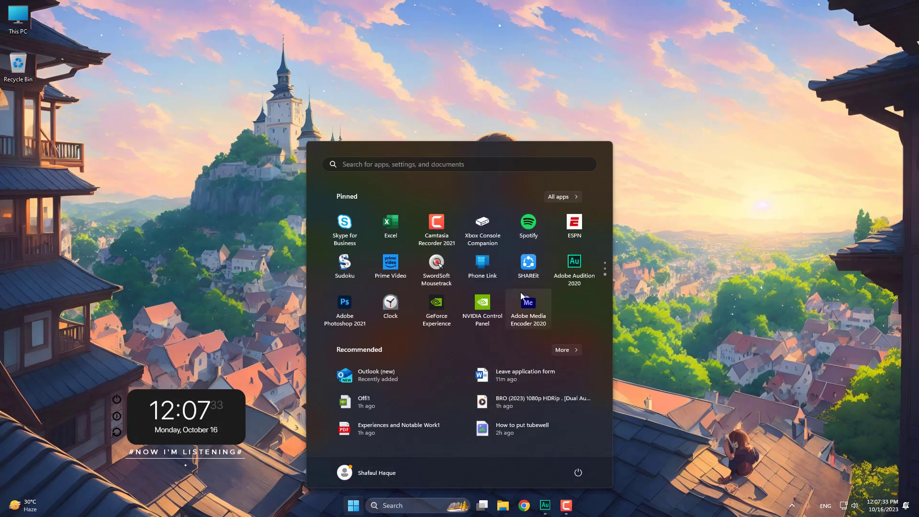
pyautogui.scroll(-2, 473, 285)
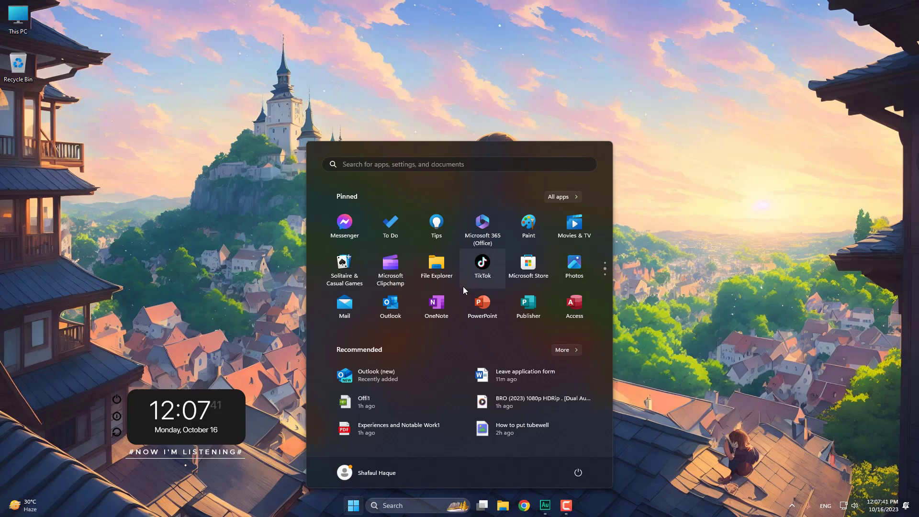
pyautogui.scroll(-1, 467, 284)
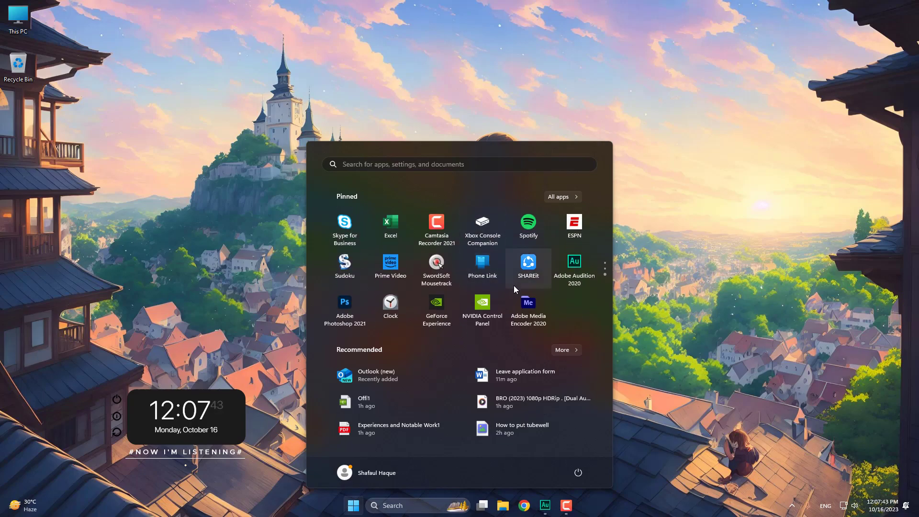
pyautogui.click(390, 221)
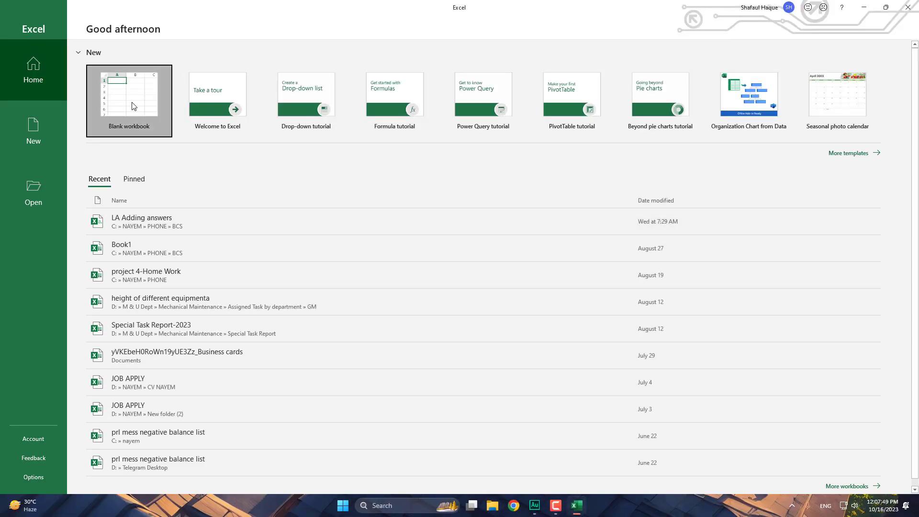
pyautogui.click(134, 107)
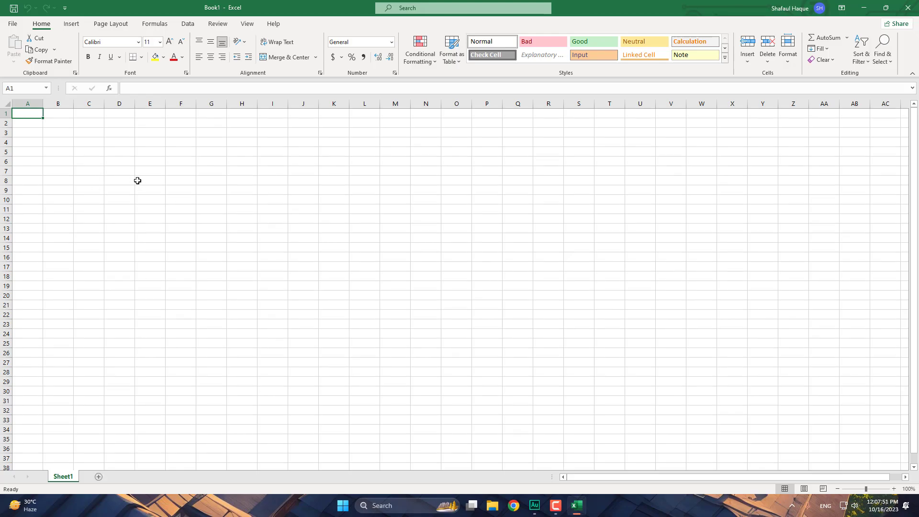
# - Enter the headers Name, Age, Class and Mark across cells C6 to F6
pyautogui.click(96, 159)
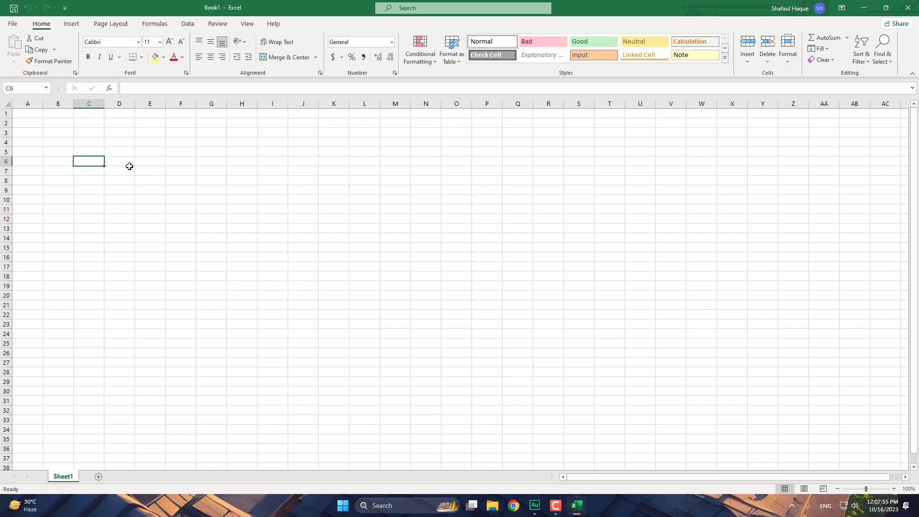
pyautogui.write('Name')
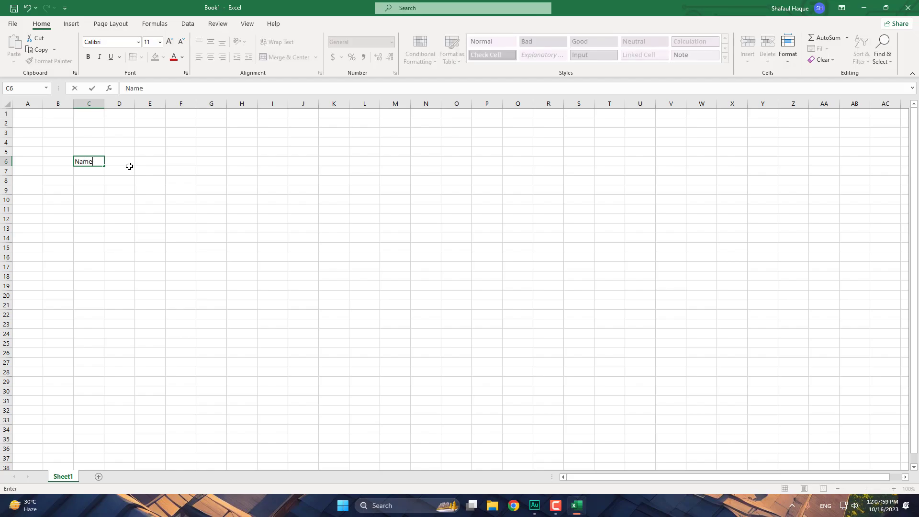
pyautogui.click(128, 164)
pyautogui.write('\\')
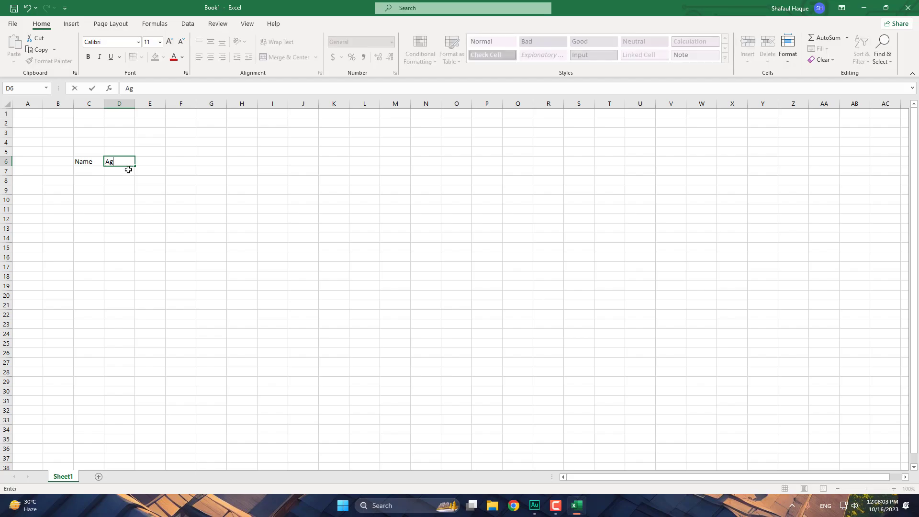
pyautogui.write('ge')
pyautogui.press('Tab')
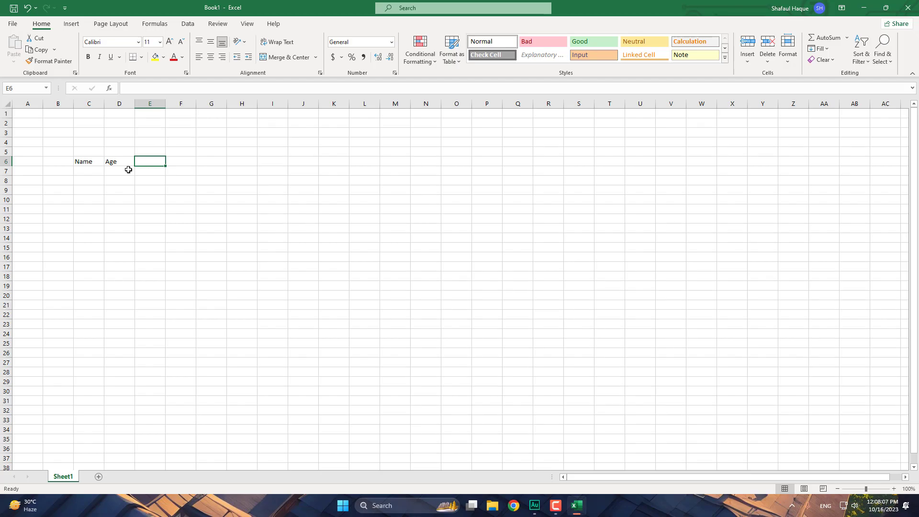
pyautogui.write('Class')
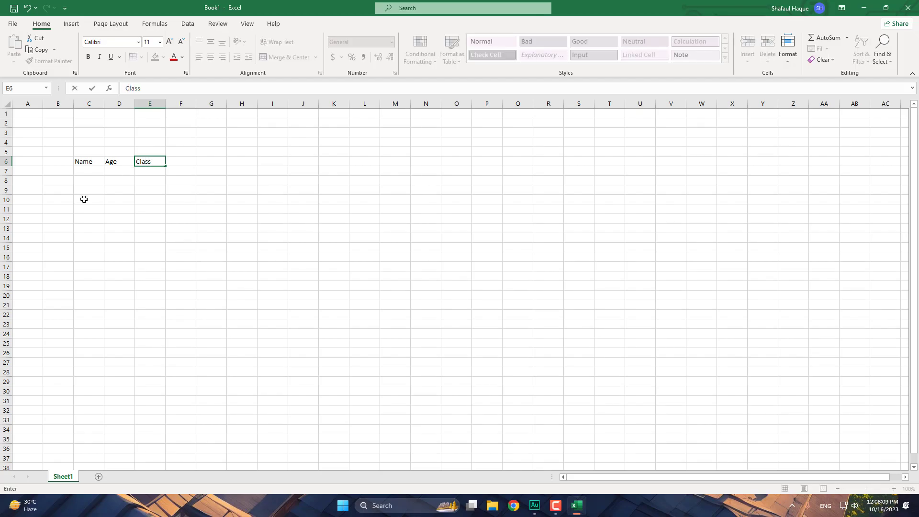
pyautogui.press('Tab')
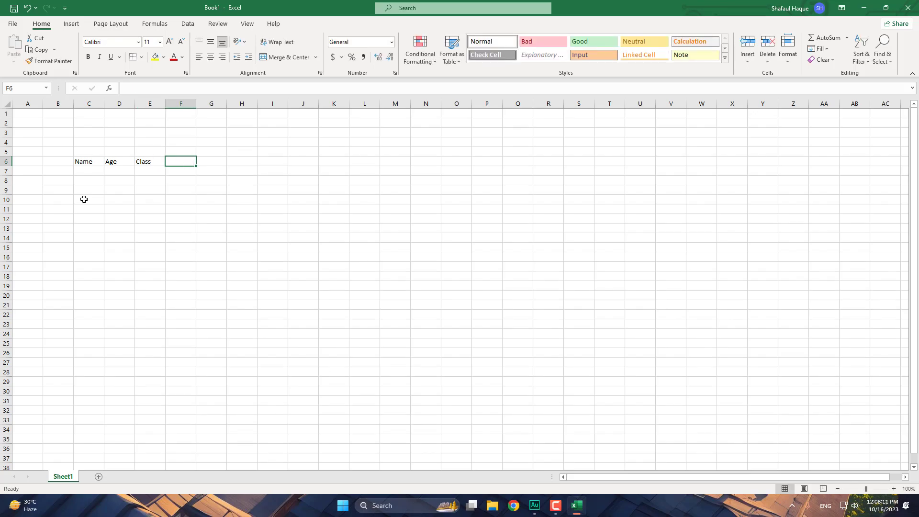
pyautogui.write('Ma')
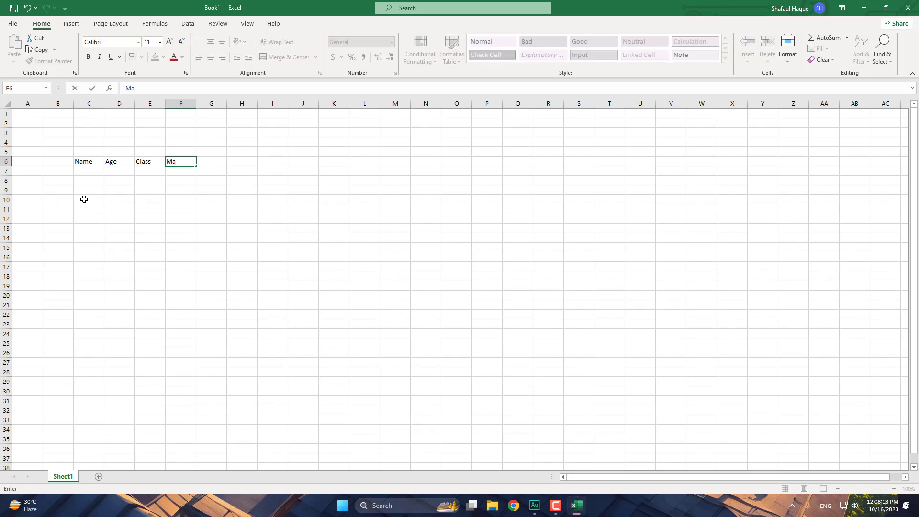
pyautogui.write('rk')
pyautogui.press('Tab')
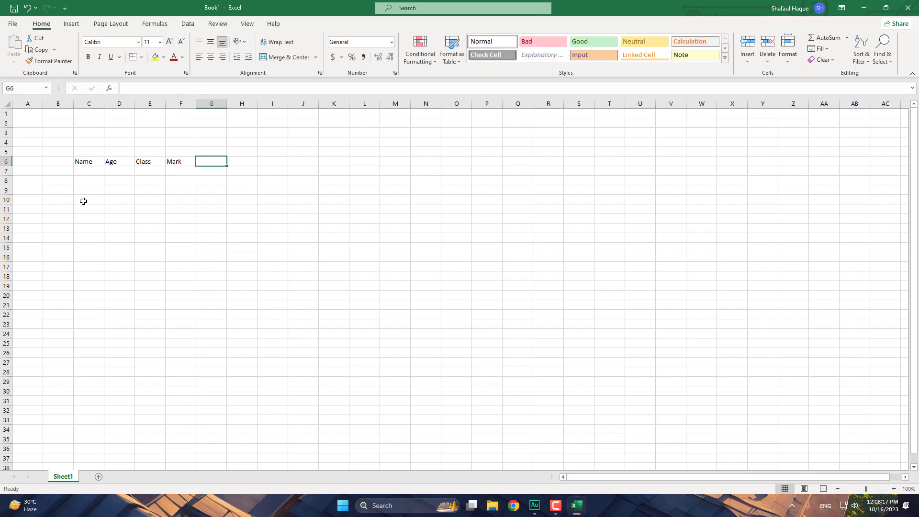
pyautogui.click(88, 171)
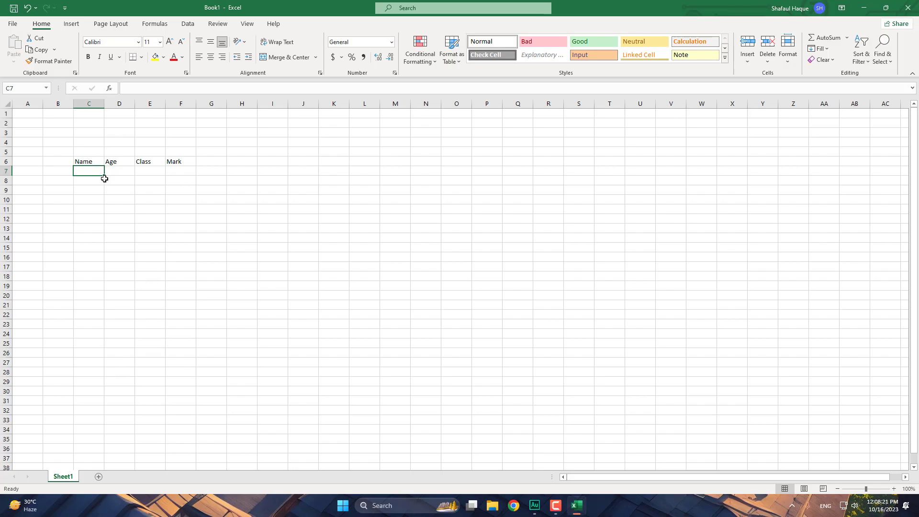
# - Enter the names Arnob, Nor, Noha and Abir down cells C7:C10
pyautogui.write('A')
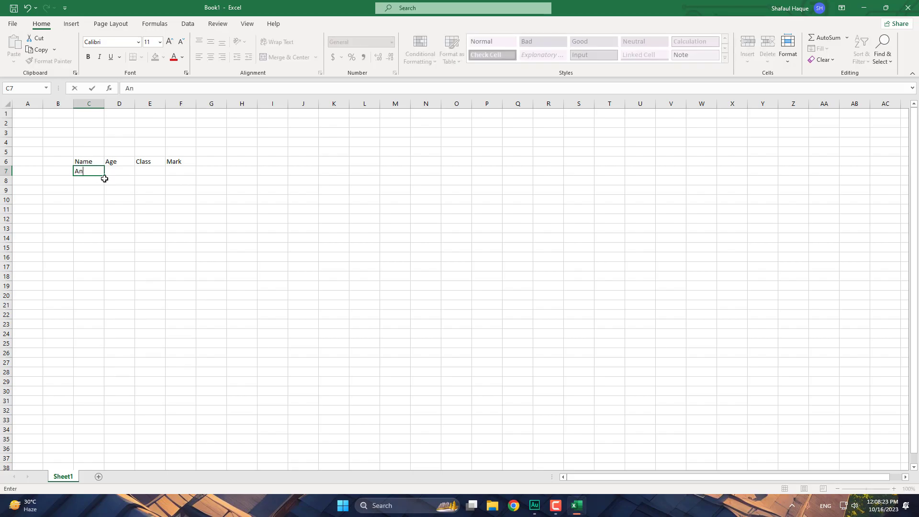
pyautogui.write('rnob')
pyautogui.press('Return')
pyautogui.write('Nor')
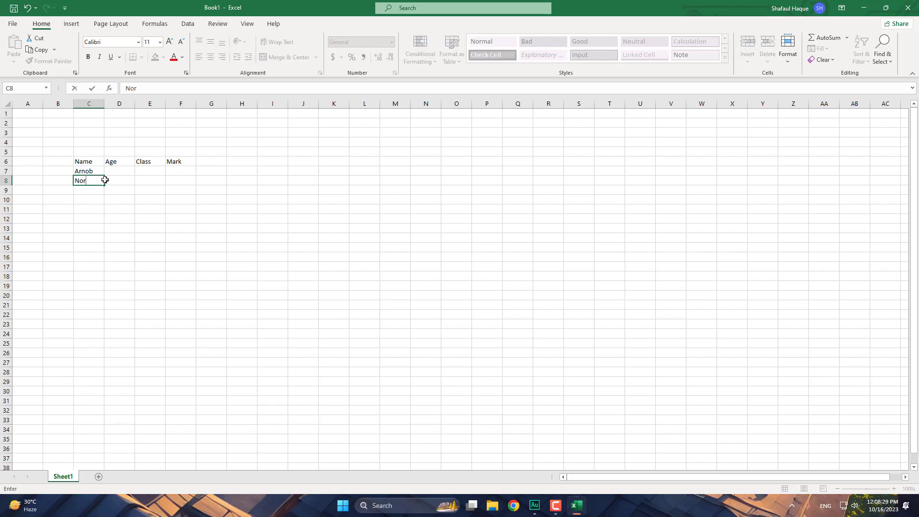
pyautogui.press('Return')
pyautogui.write('Nor')
pyautogui.press('Return')
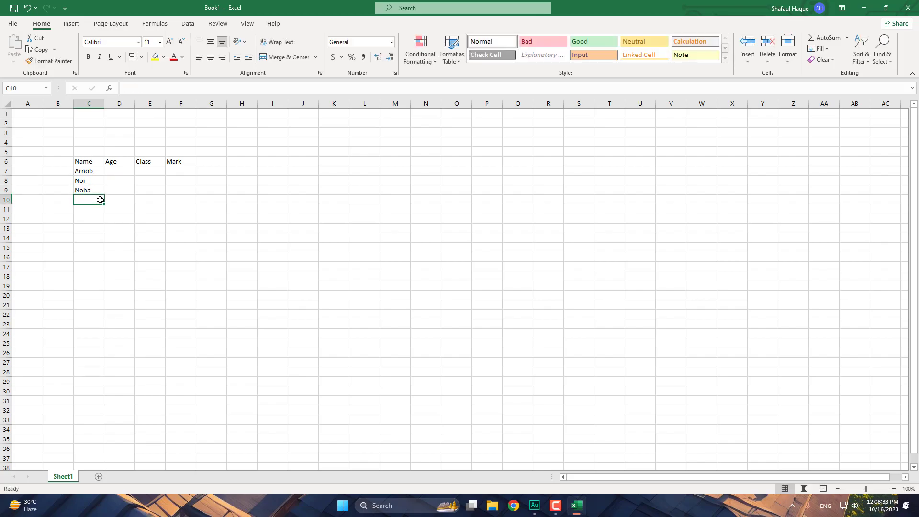
pyautogui.write('Abir')
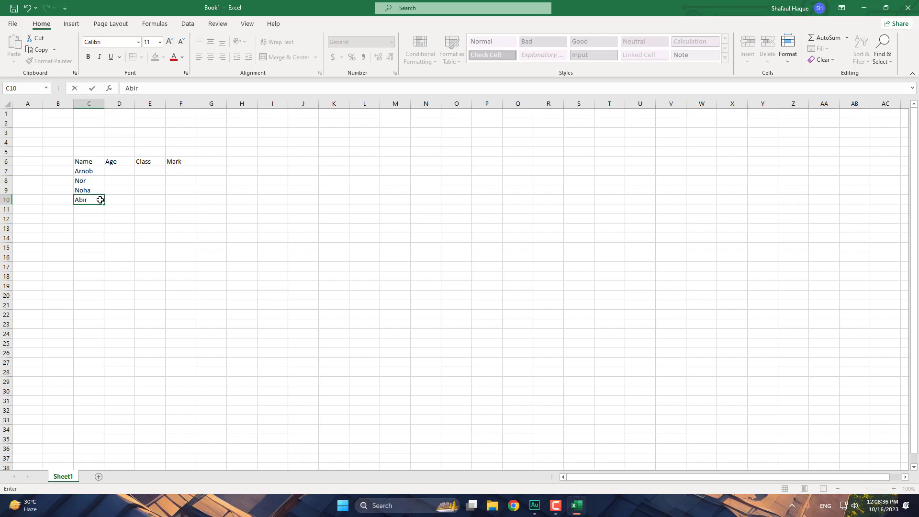
pyautogui.press('Tab')
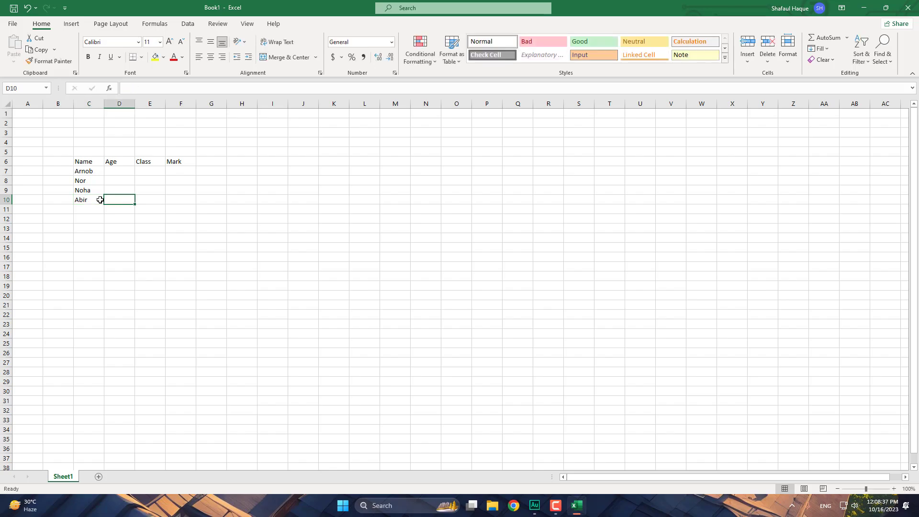
# - Fill in the ages 12, 10, 11 and 14 in cells D7:D10
pyautogui.click(129, 172)
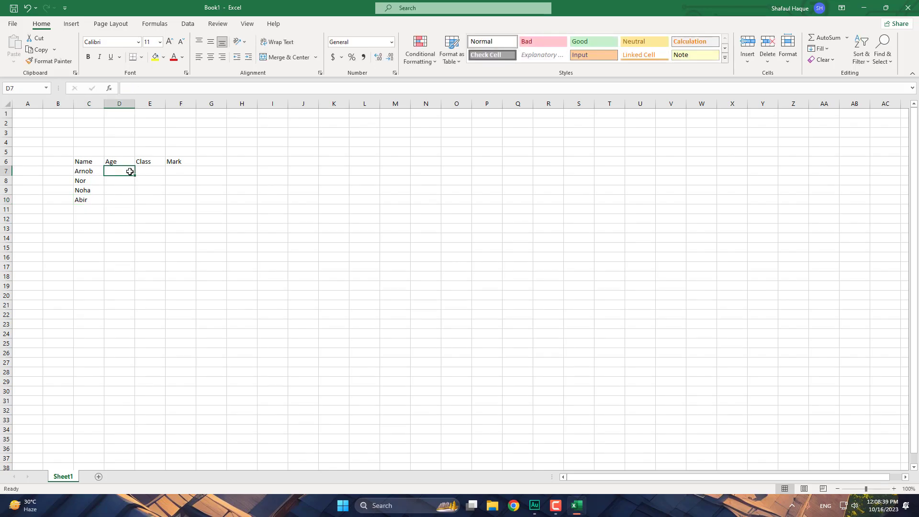
pyautogui.doubleClick(129, 171)
pyautogui.press('Return')
pyautogui.write('10')
pyautogui.press('Return')
pyautogui.write('11')
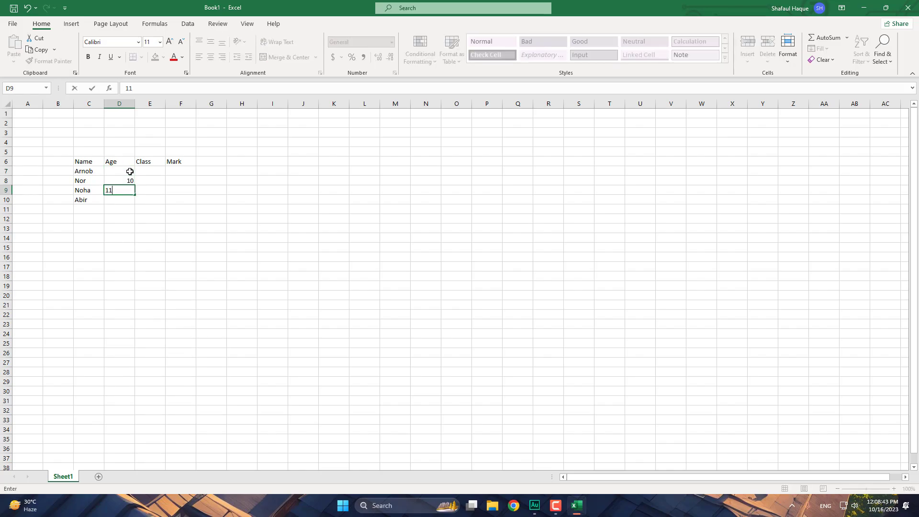
pyautogui.press('Return')
pyautogui.write('14')
pyautogui.press('Return')
# - Fill in the classes 5, 4, 4 and 6 in cells E7:E10
pyautogui.click(149, 173)
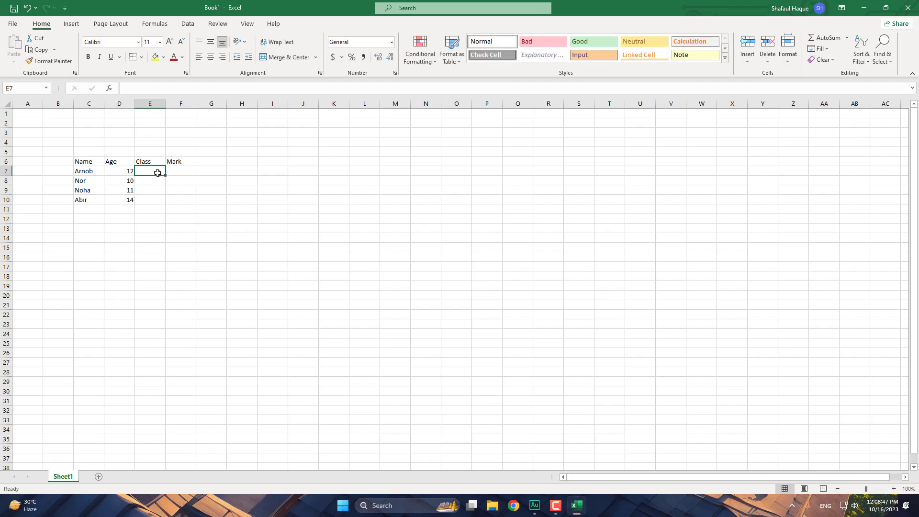
pyautogui.write('5')
pyautogui.press('Return')
pyautogui.write('4')
pyautogui.press('Return')
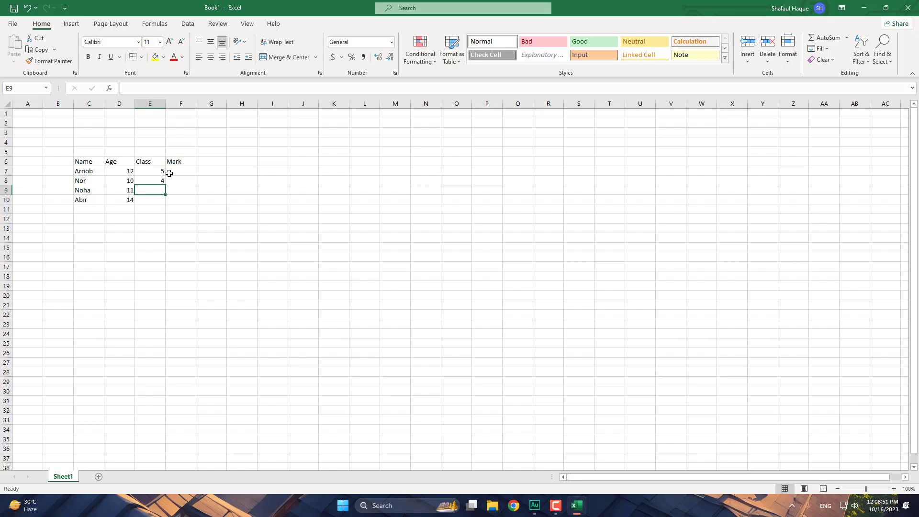
pyautogui.write('4')
pyautogui.press('Return')
pyautogui.write('6')
pyautogui.click(186, 174)
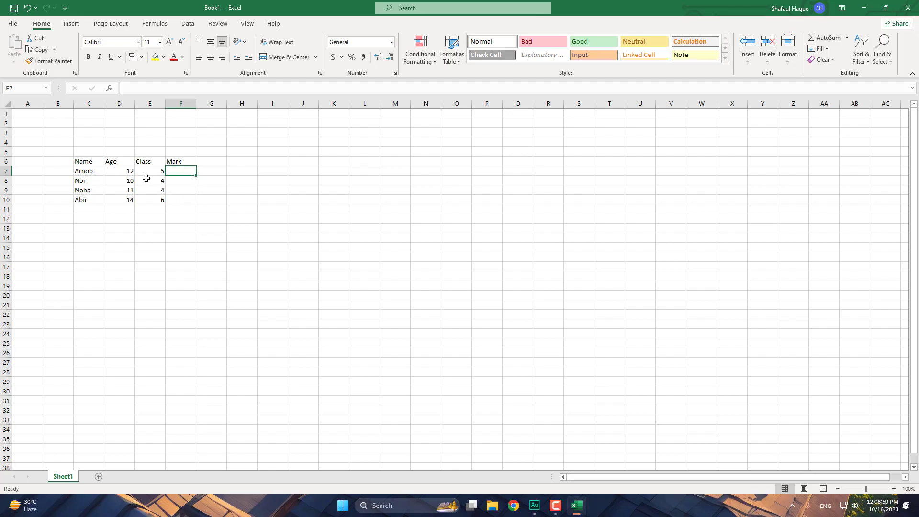
# - Try centred and left alignment on the Name header in C6, leaving it left-aligned
pyautogui.moveTo(90, 159); pyautogui.dragTo(192, 200)
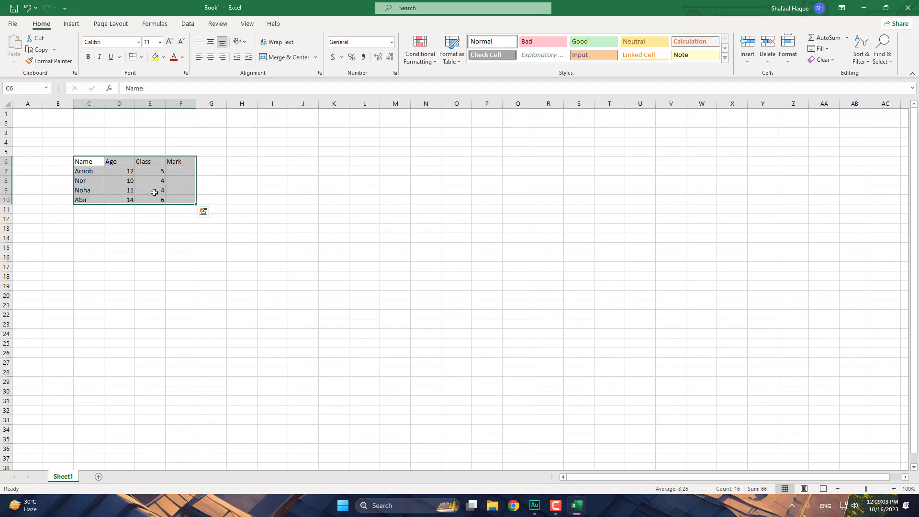
pyautogui.click(107, 163)
pyautogui.click(90, 161)
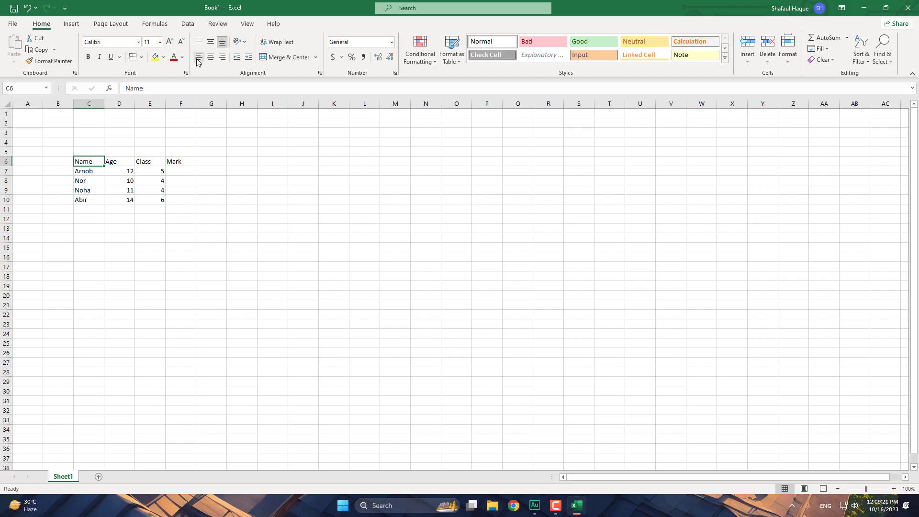
pyautogui.click(210, 58)
pyautogui.click(199, 57)
pyautogui.click(210, 58)
pyautogui.click(204, 57)
# - Merge and centre cells C4:D4 above the student table
pyautogui.click(92, 151)
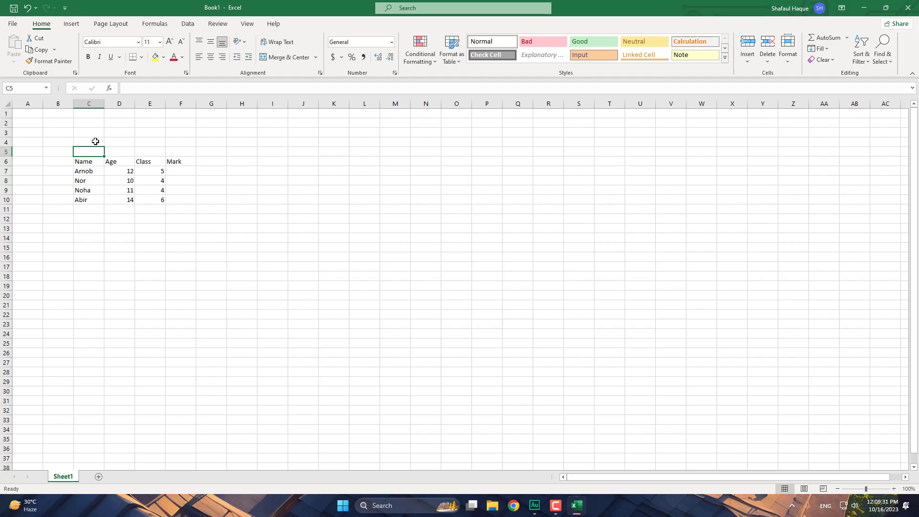
pyautogui.click(96, 143)
pyautogui.click(120, 143)
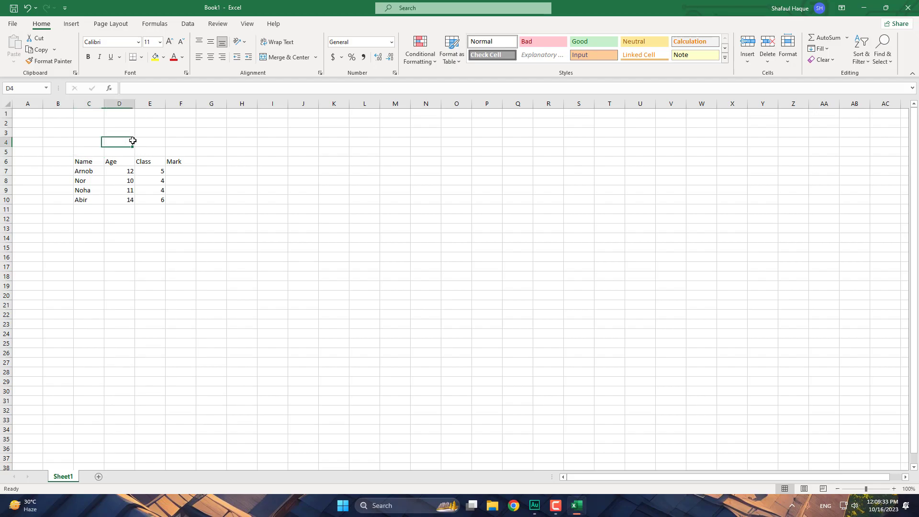
pyautogui.click(96, 140)
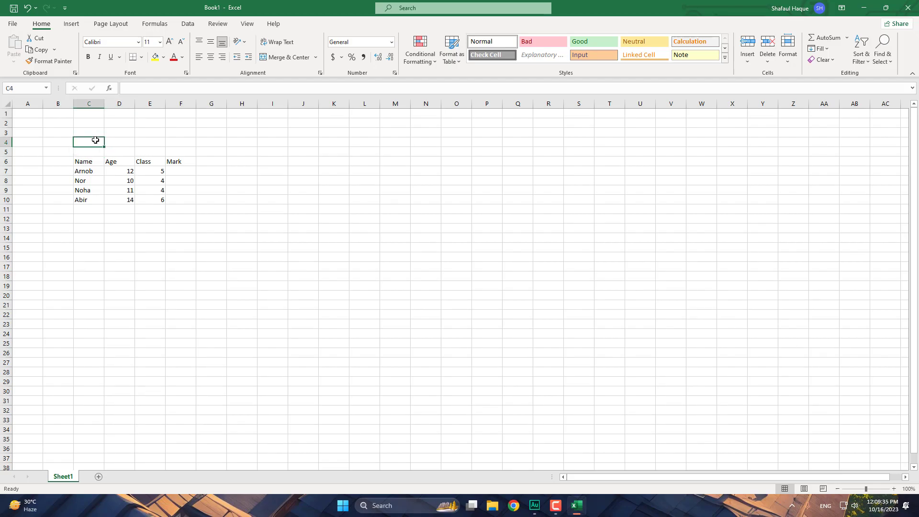
pyautogui.click(125, 141)
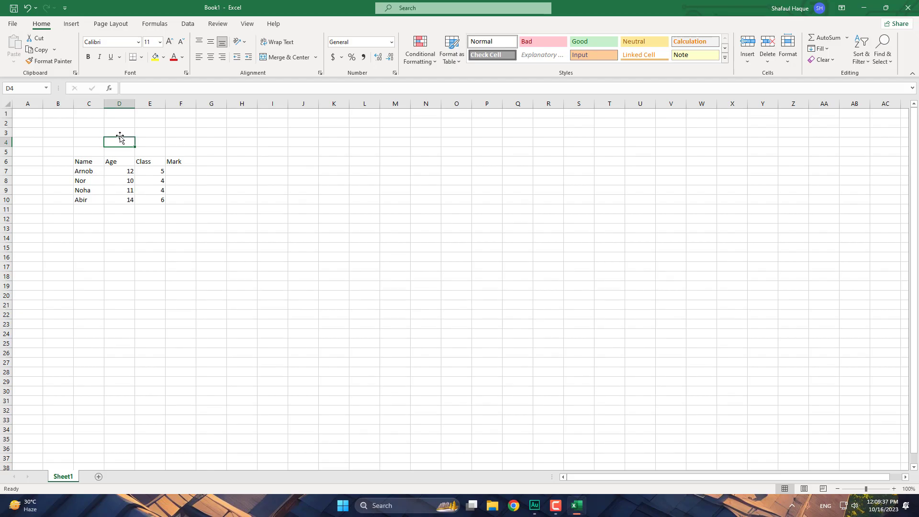
pyautogui.moveTo(85, 146); pyautogui.dragTo(117, 143)
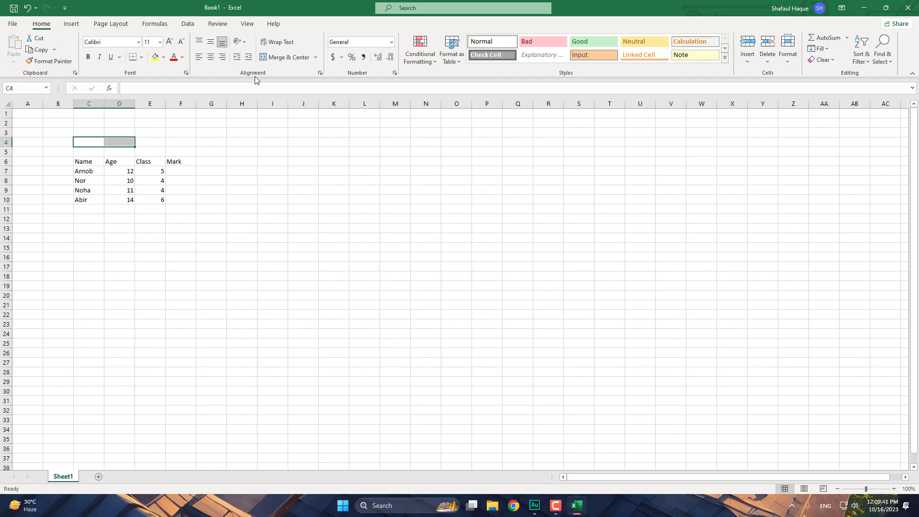
pyautogui.click(290, 58)
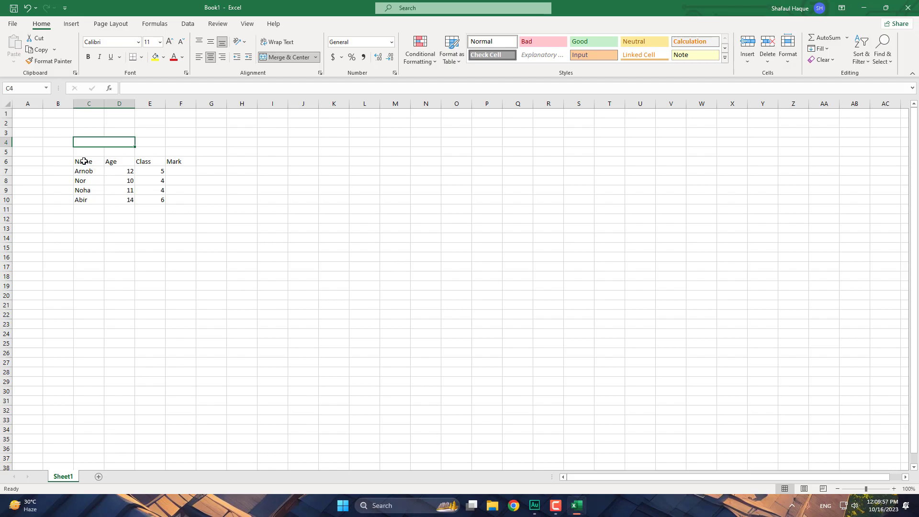
pyautogui.moveTo(83, 161); pyautogui.dragTo(174, 199)
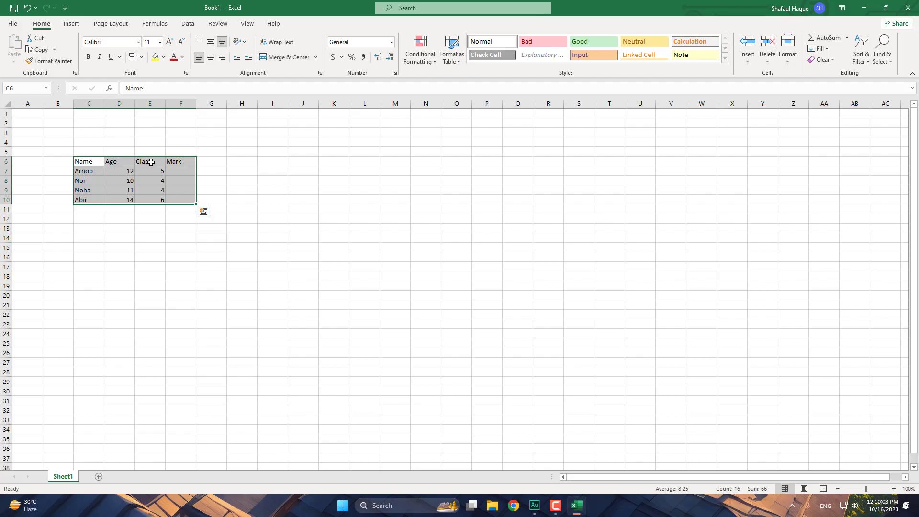
# - Convert C6:F10 into a table with headers and sort it by Age, smallest first
pyautogui.click(71, 23)
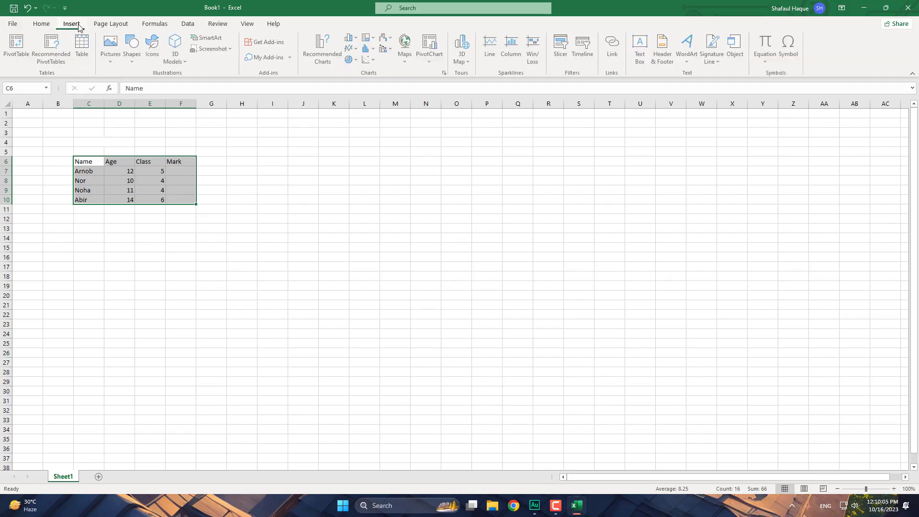
pyautogui.click(84, 48)
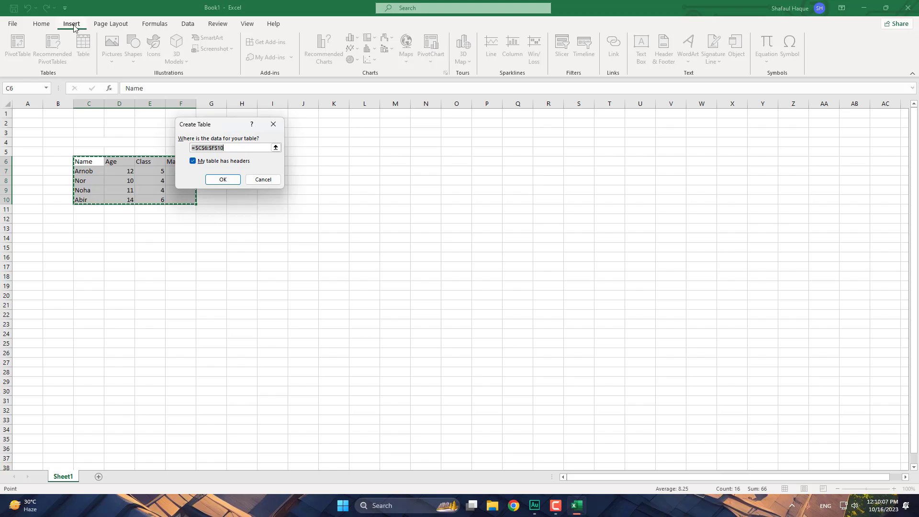
pyautogui.click(221, 181)
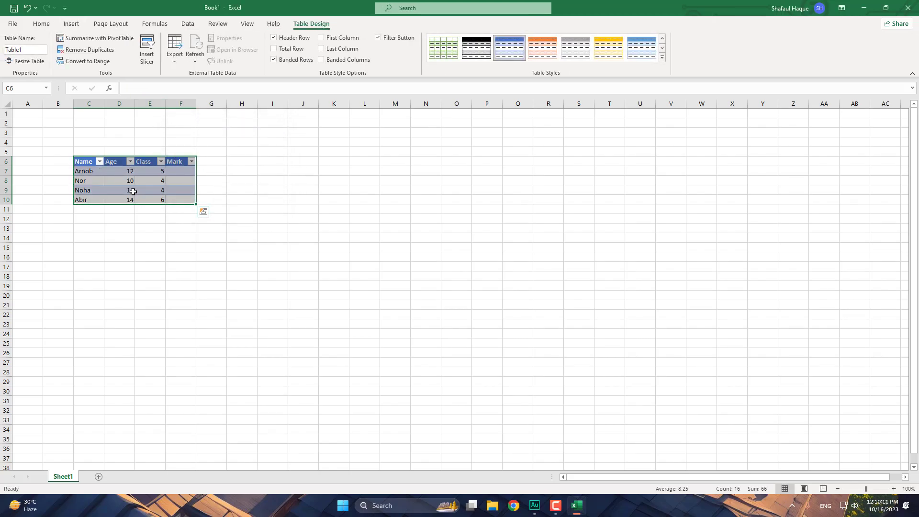
pyautogui.click(129, 219)
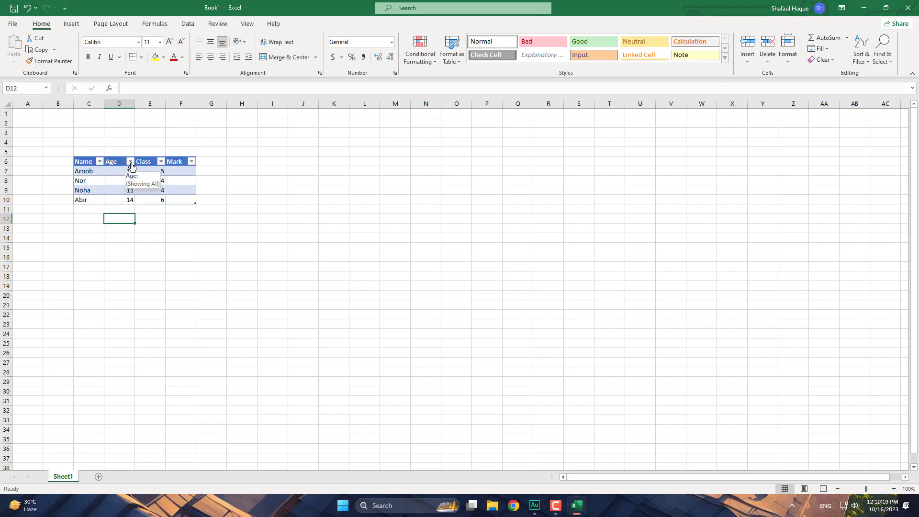
pyautogui.click(130, 162)
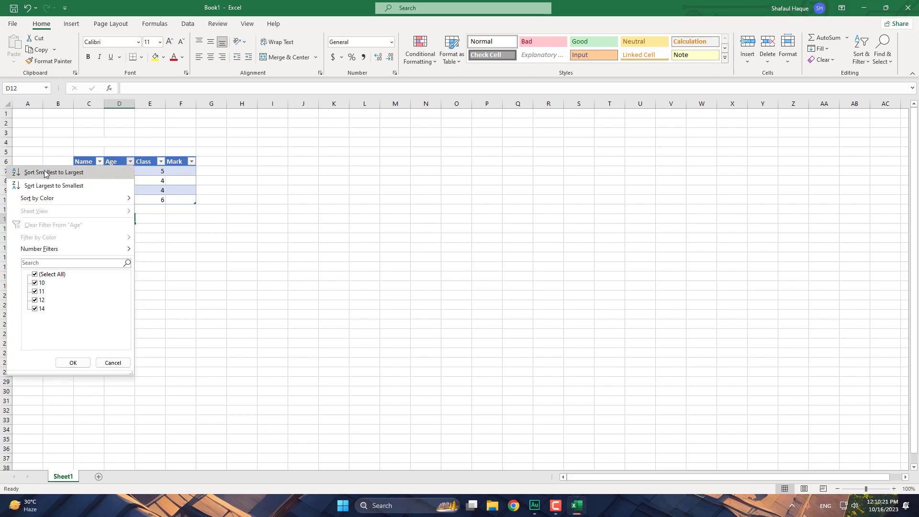
pyautogui.click(69, 175)
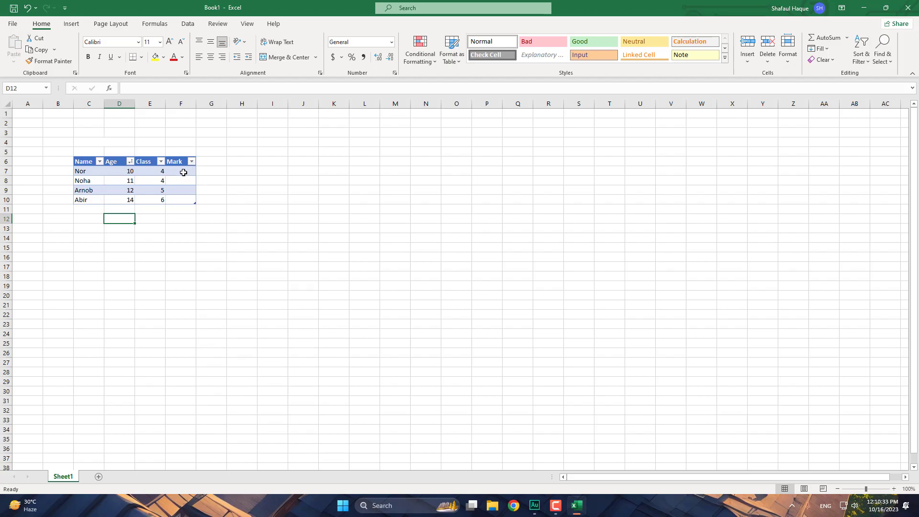
pyautogui.click(183, 172)
# - Enter the marks 32, 50, 20 and 40 in the Mark column
pyautogui.write('32')
pyautogui.press('Return')
pyautogui.write('50')
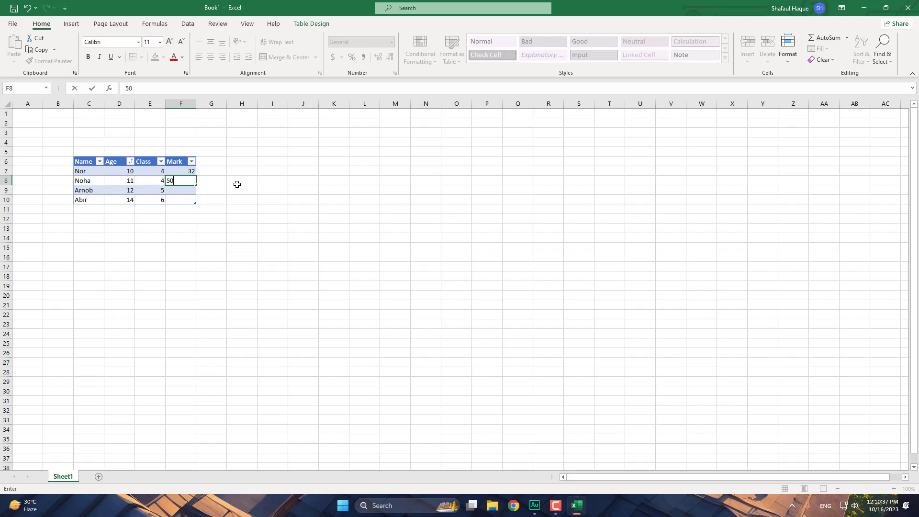
pyautogui.press('Return')
pyautogui.write('20')
pyautogui.press('Return')
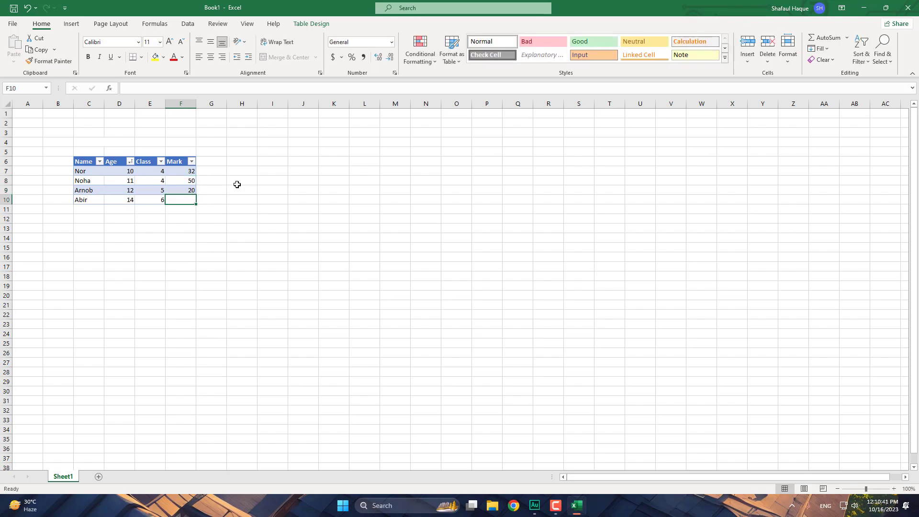
pyautogui.write('40')
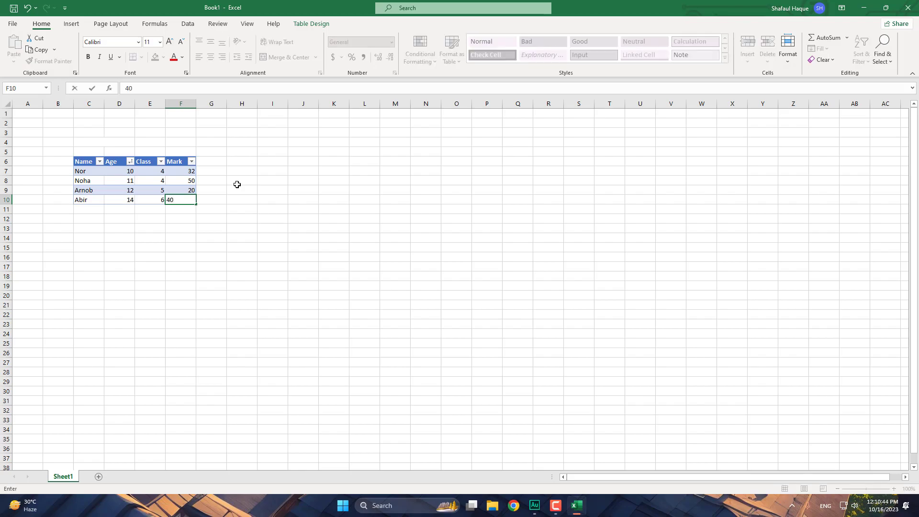
pyautogui.press('Right')
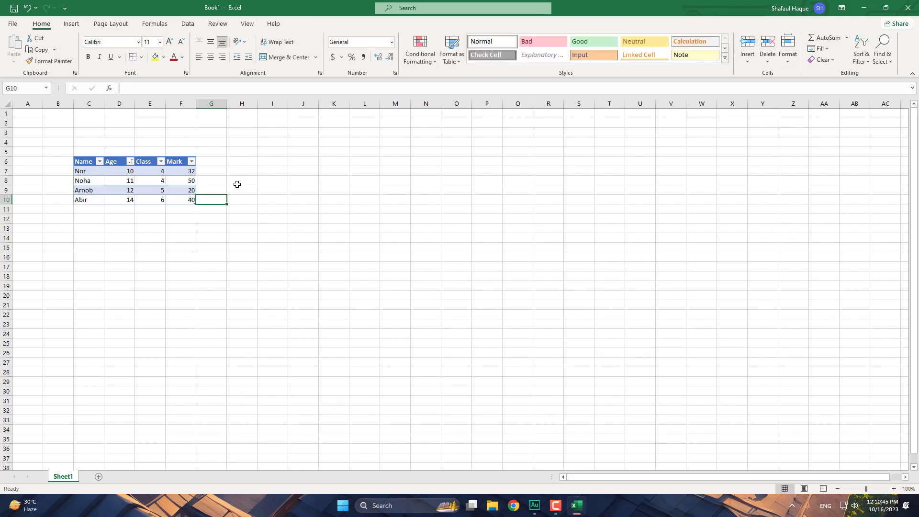
pyautogui.click(213, 162)
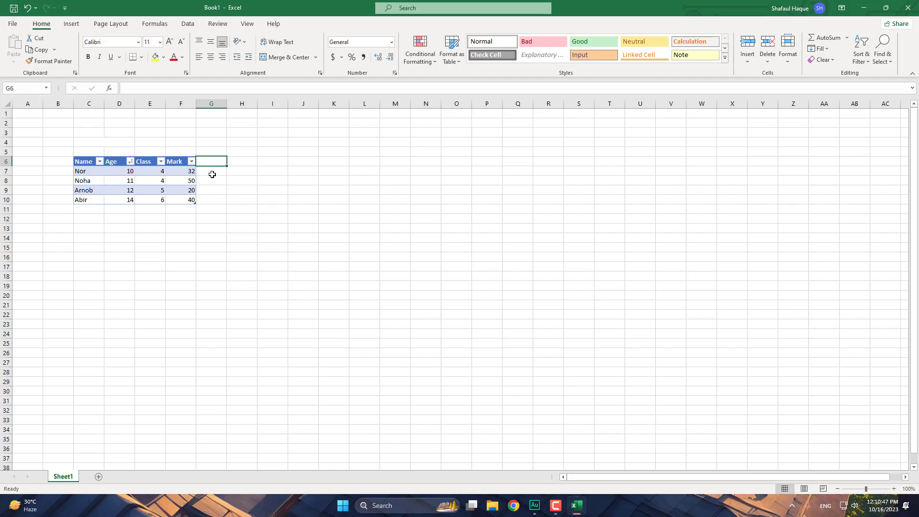
pyautogui.click(209, 175)
pyautogui.click(211, 180)
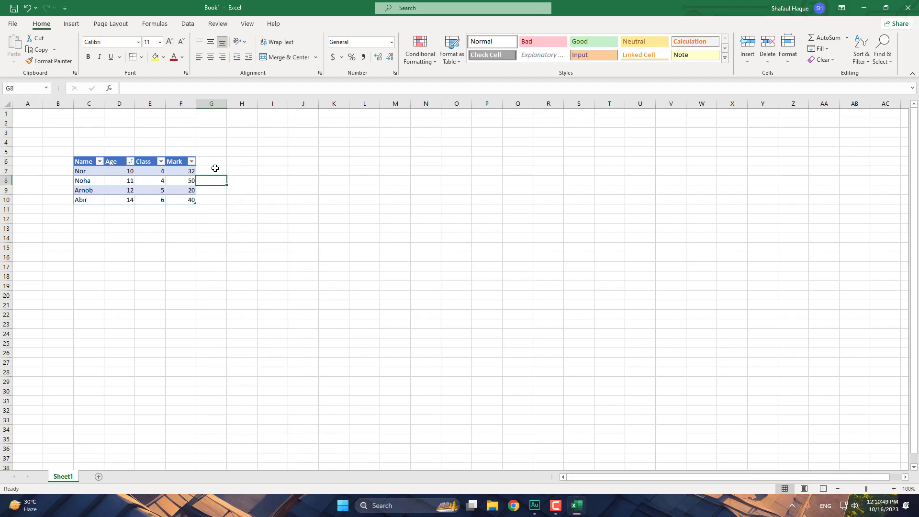
pyautogui.click(217, 171)
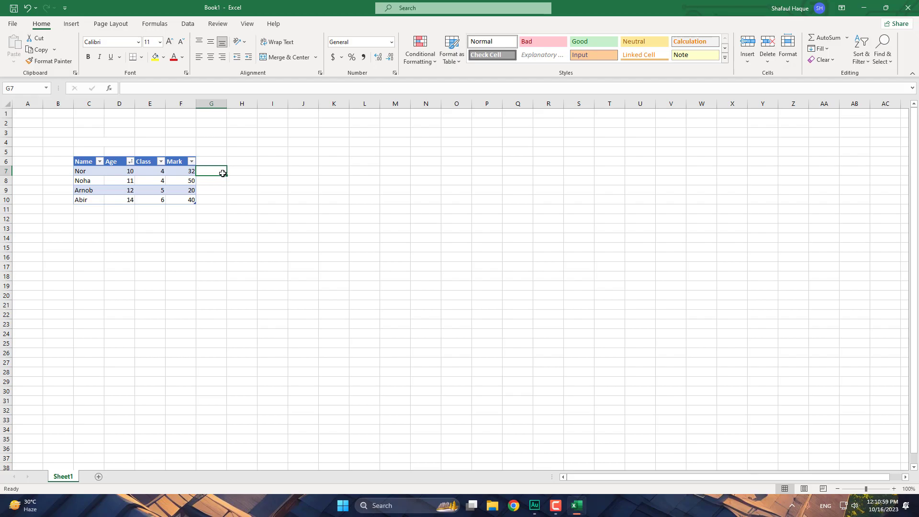
pyautogui.write('=')
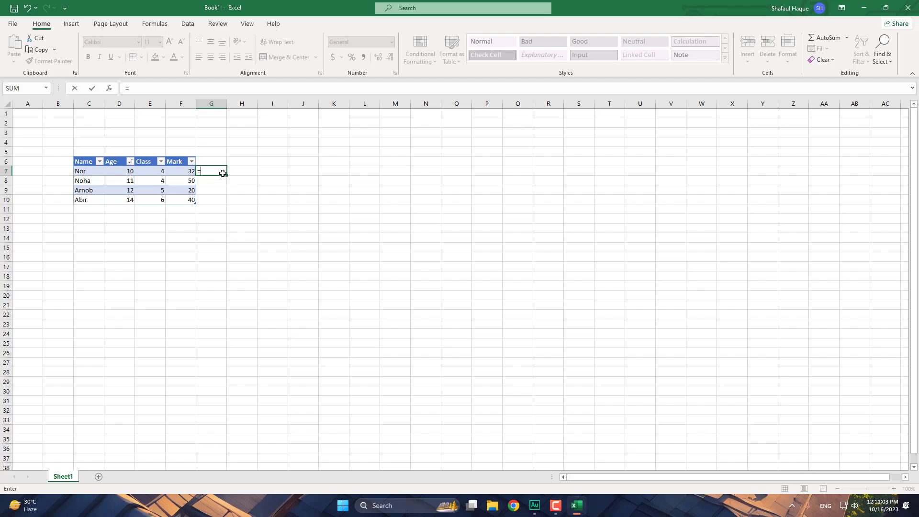
pyautogui.write('if')
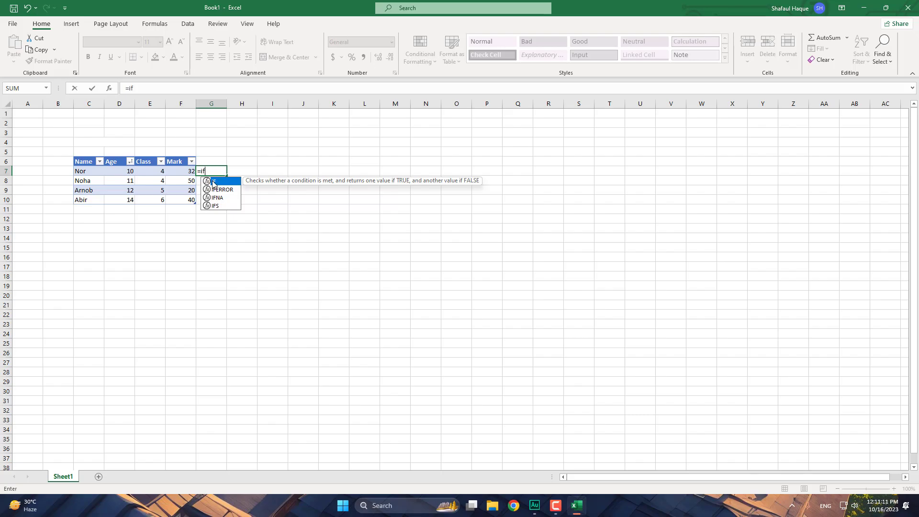
pyautogui.doubleClick(213, 181)
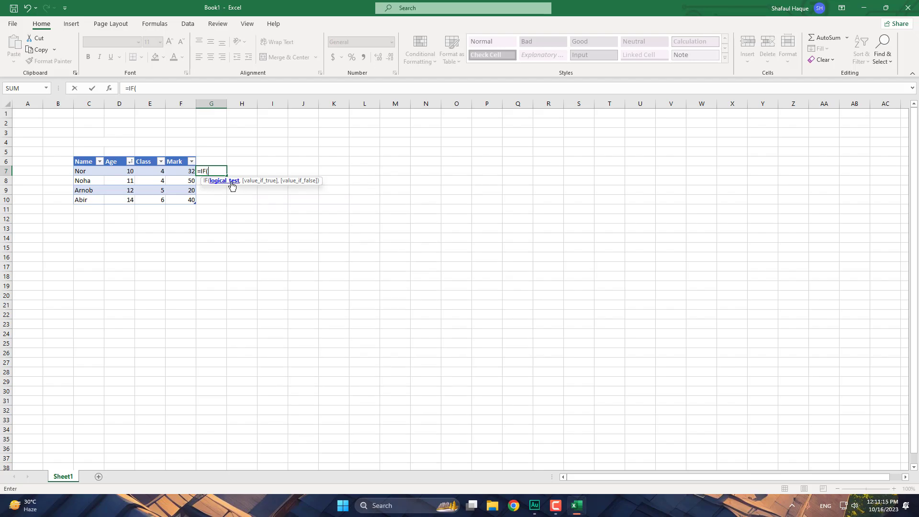
pyautogui.click(185, 173)
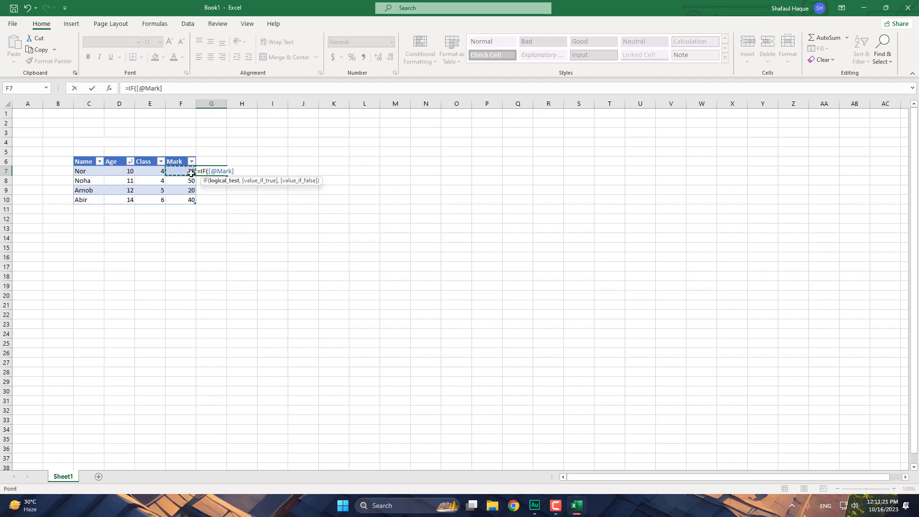
pyautogui.write('>33')
pyautogui.write(',')
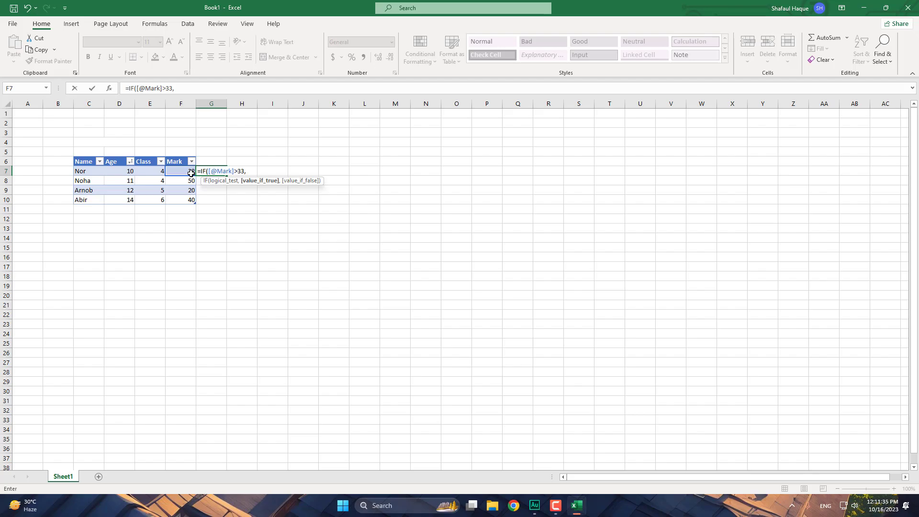
pyautogui.write('P')
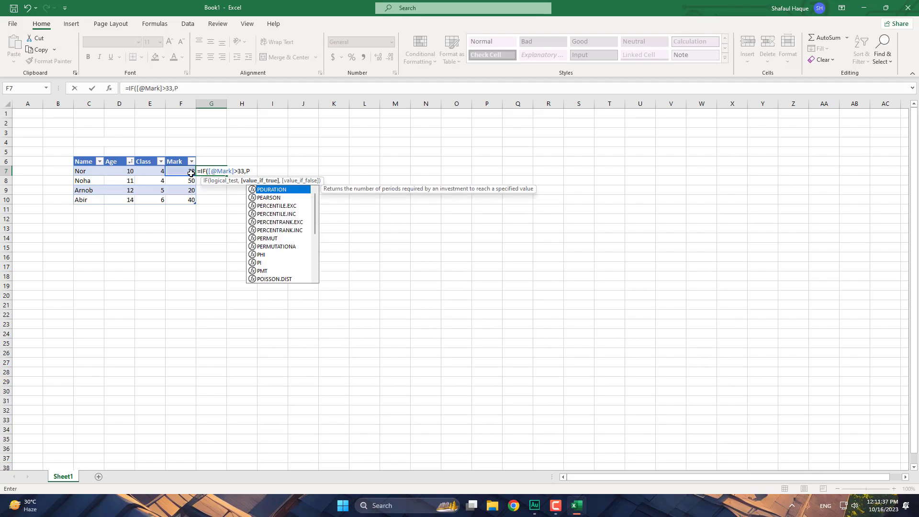
pyautogui.write('ass')
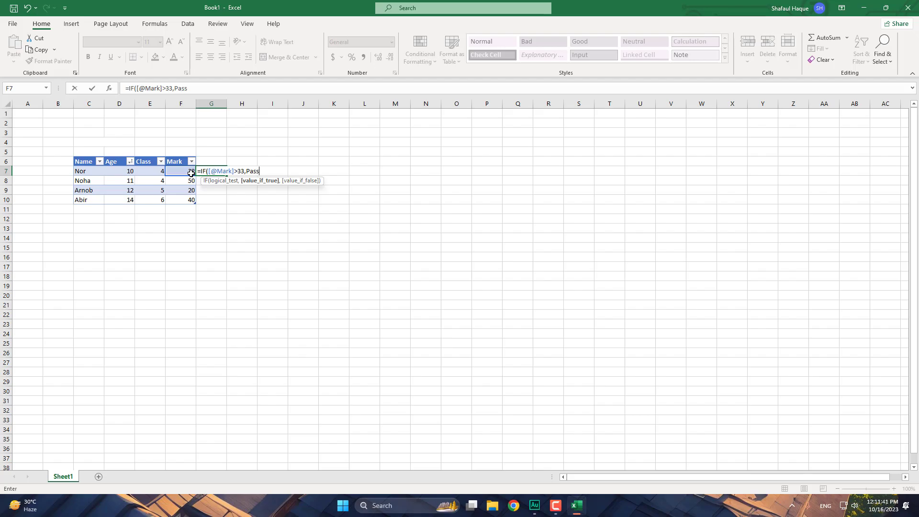
pyautogui.click(247, 172)
pyautogui.write('"')
pyautogui.click(283, 172)
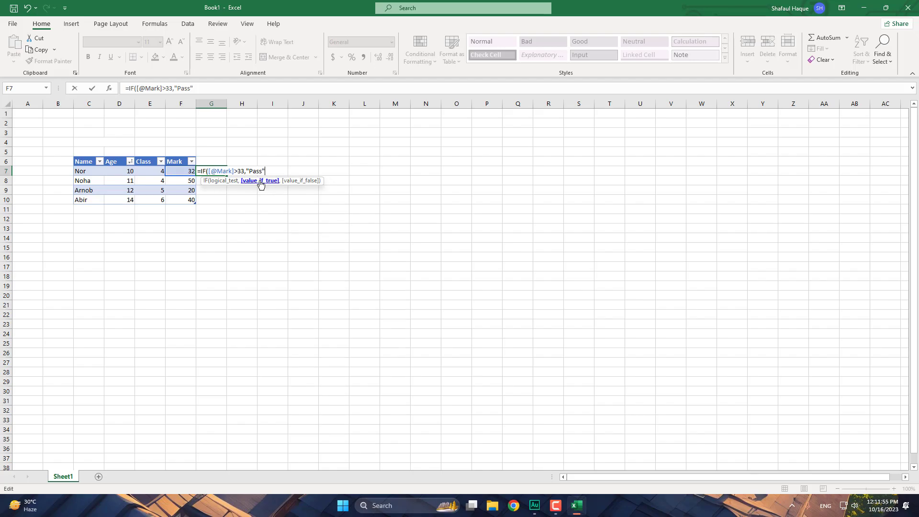
pyautogui.write(',"Fail")')
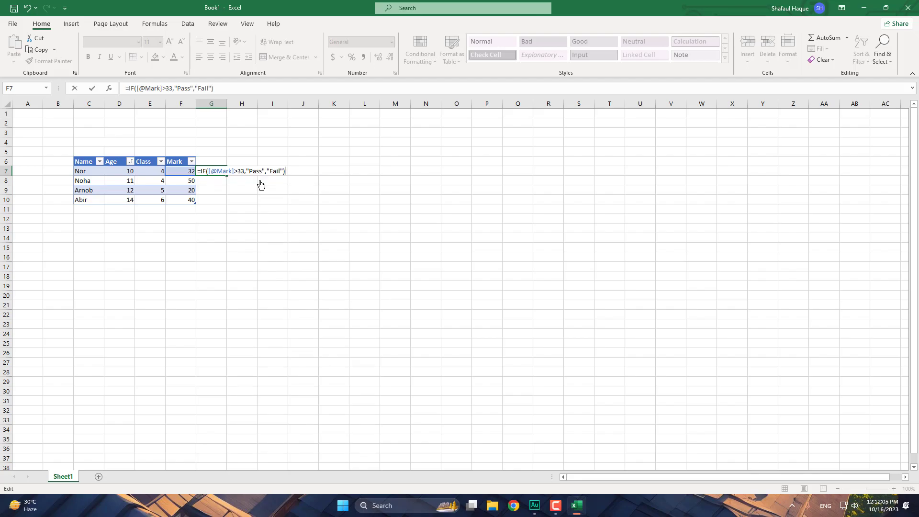
pyautogui.press('Return')
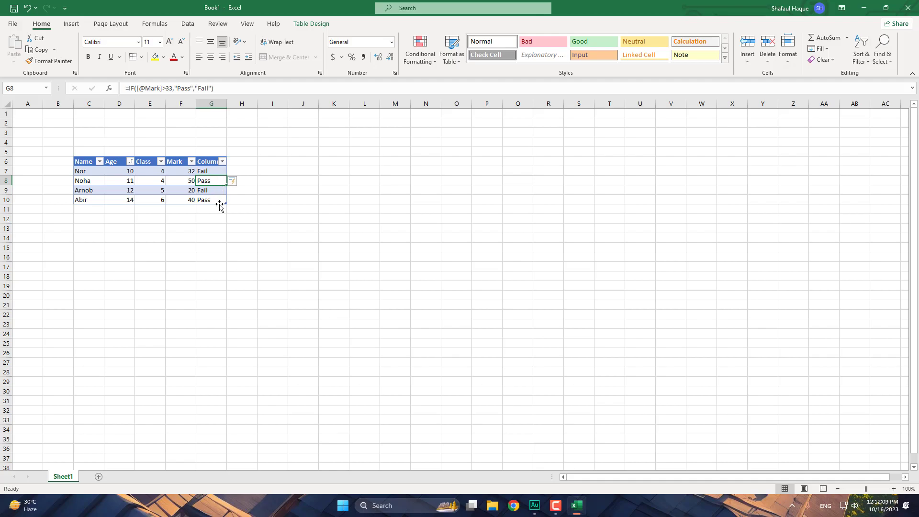
pyautogui.click(215, 173)
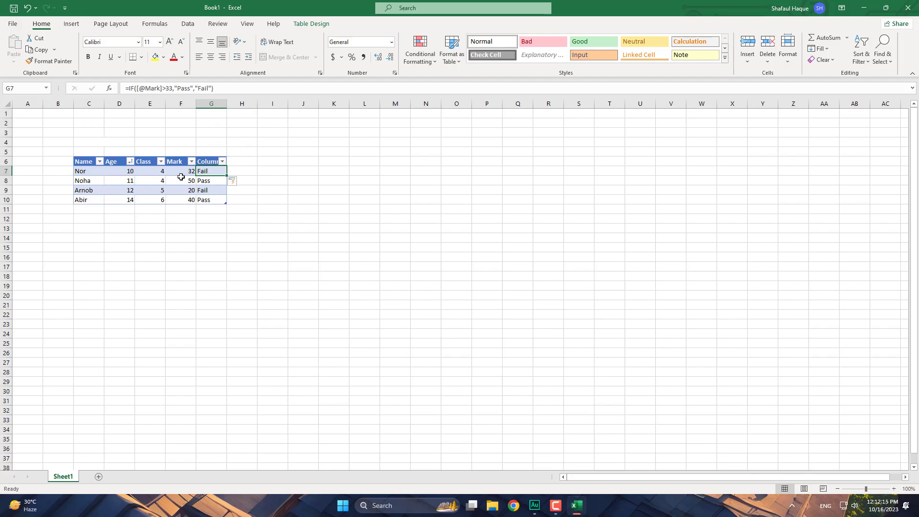
pyautogui.click(76, 180)
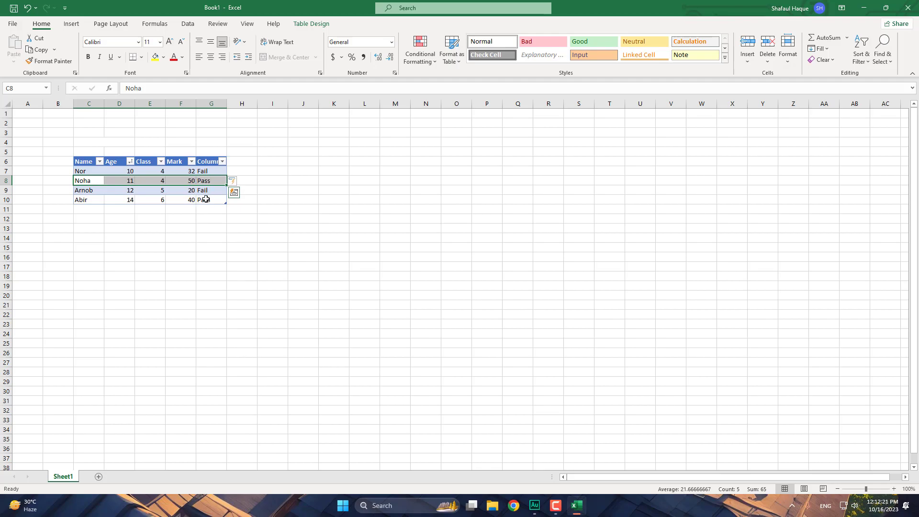
pyautogui.click(218, 171)
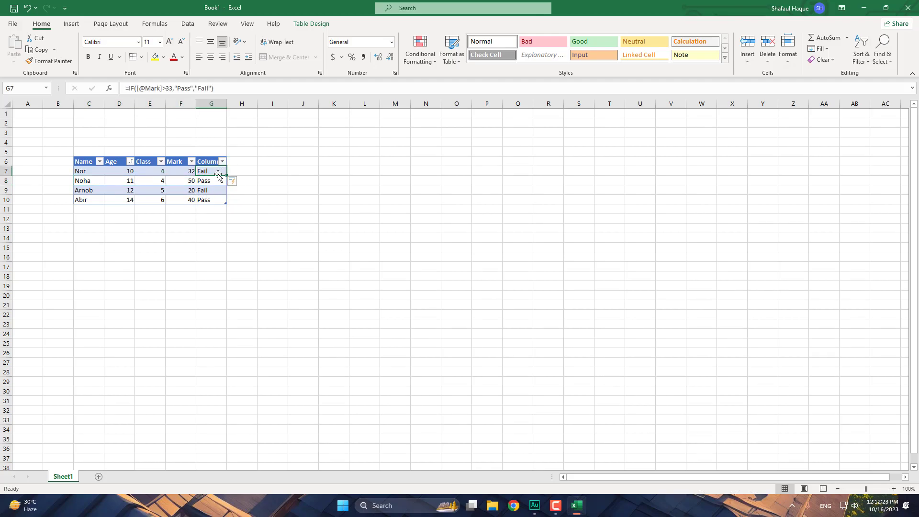
pyautogui.click(213, 182)
pyautogui.click(217, 200)
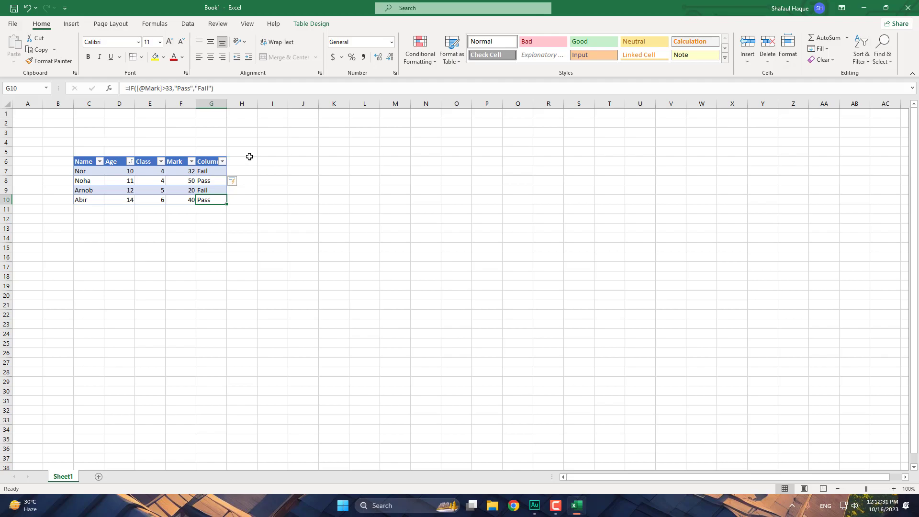
pyautogui.click(249, 159)
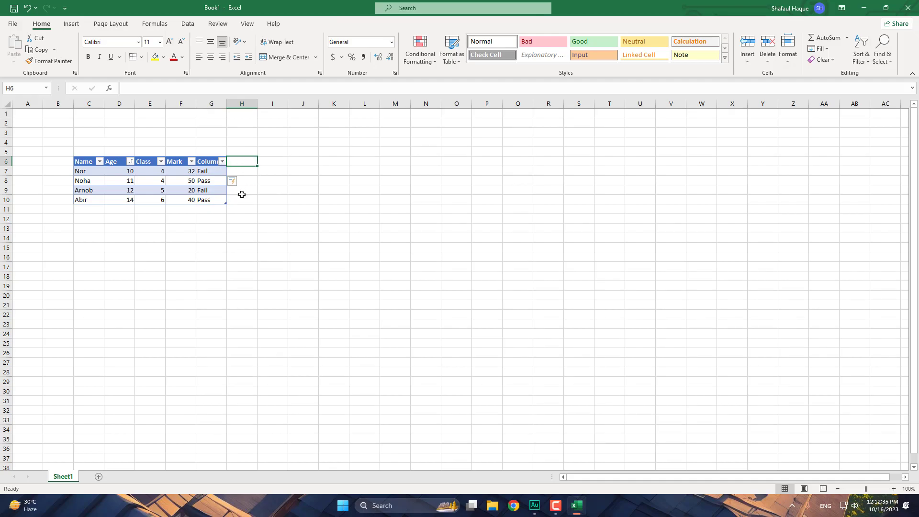
pyautogui.click(216, 200)
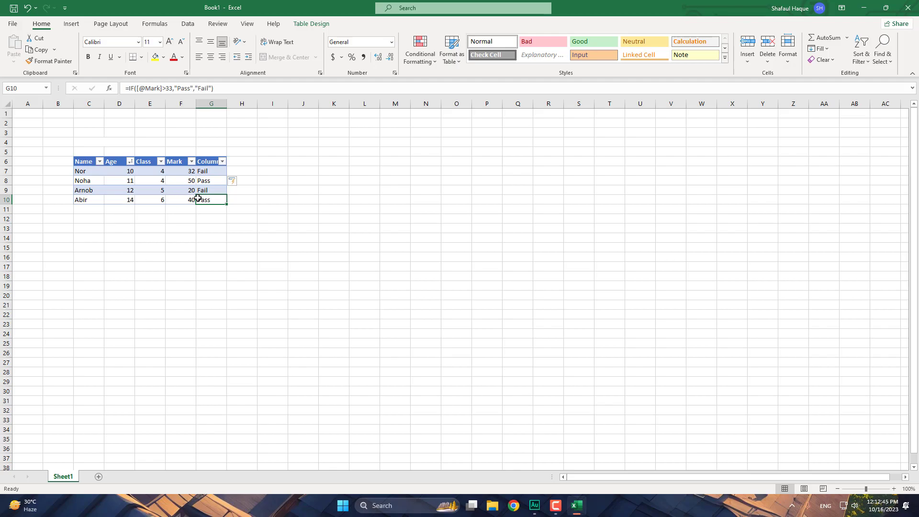
pyautogui.click(82, 161)
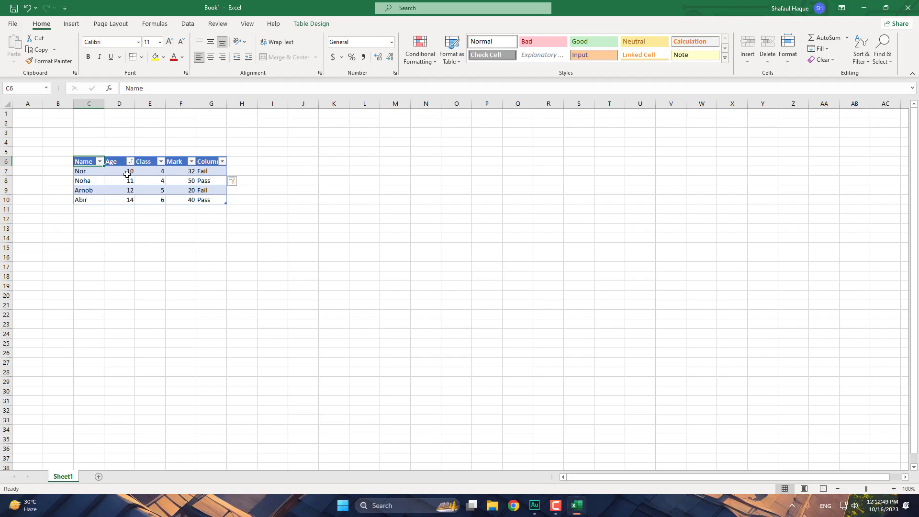
pyautogui.moveTo(84, 162); pyautogui.dragTo(207, 201)
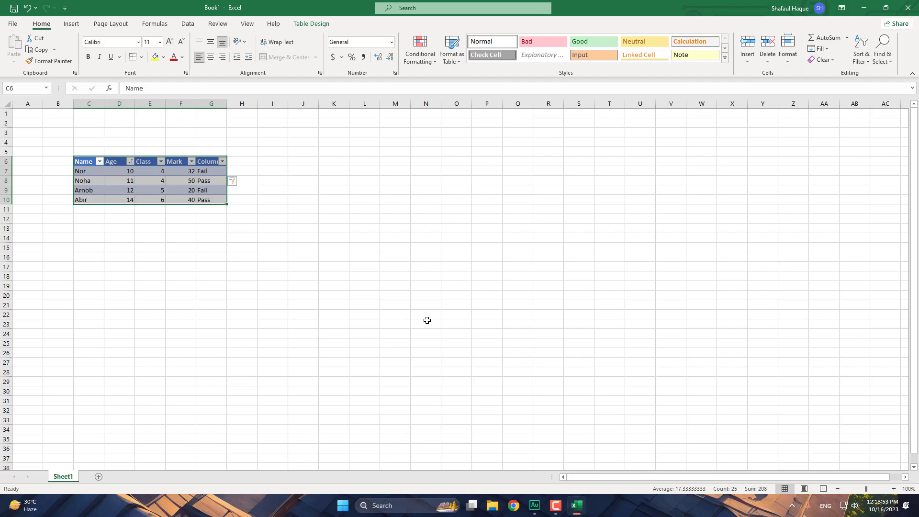
pyautogui.click(195, 249)
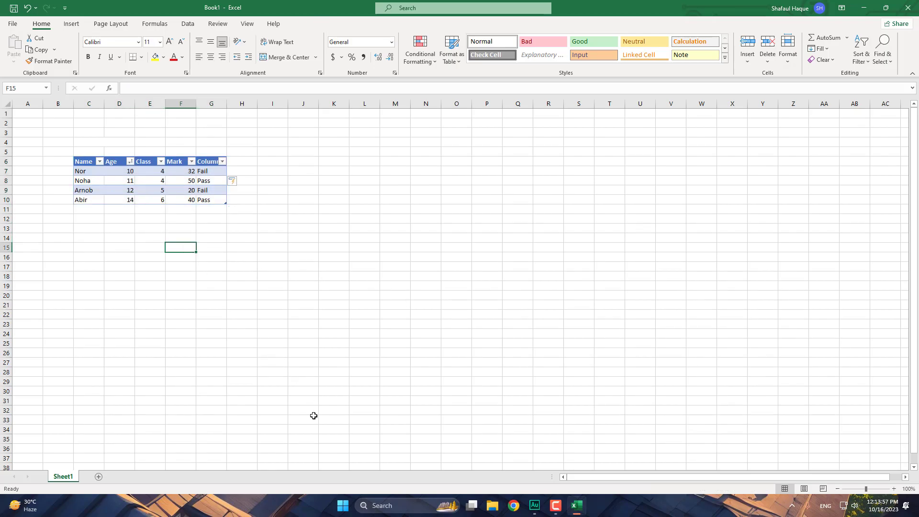
# - Launch Word from the Start menu and create a blank document
pyautogui.click(343, 505)
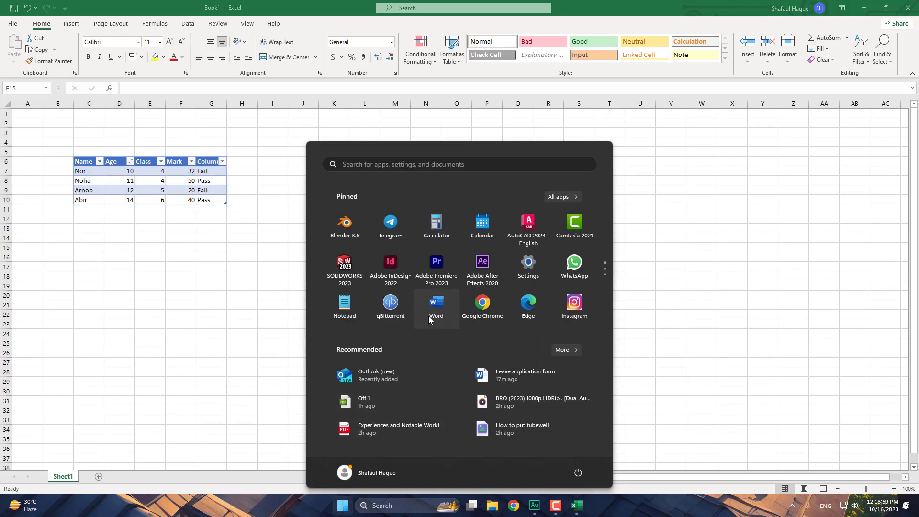
pyautogui.click(428, 320)
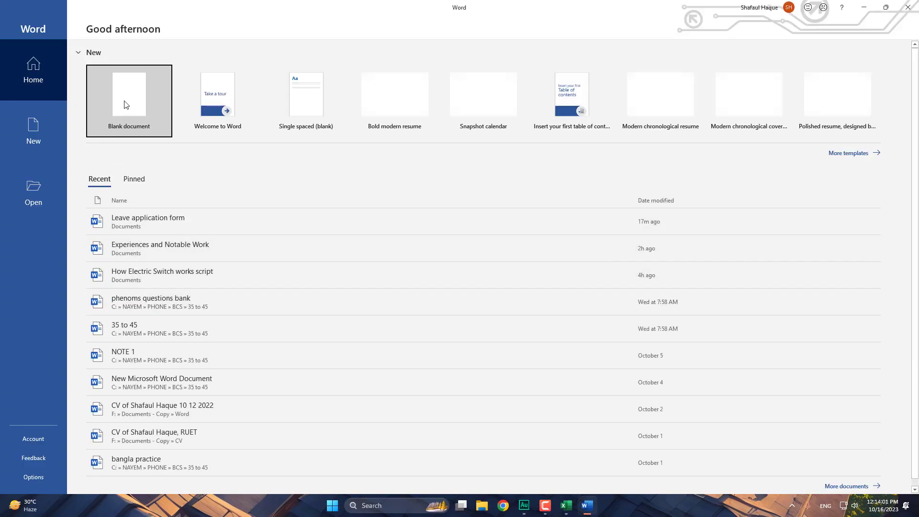
pyautogui.click(126, 104)
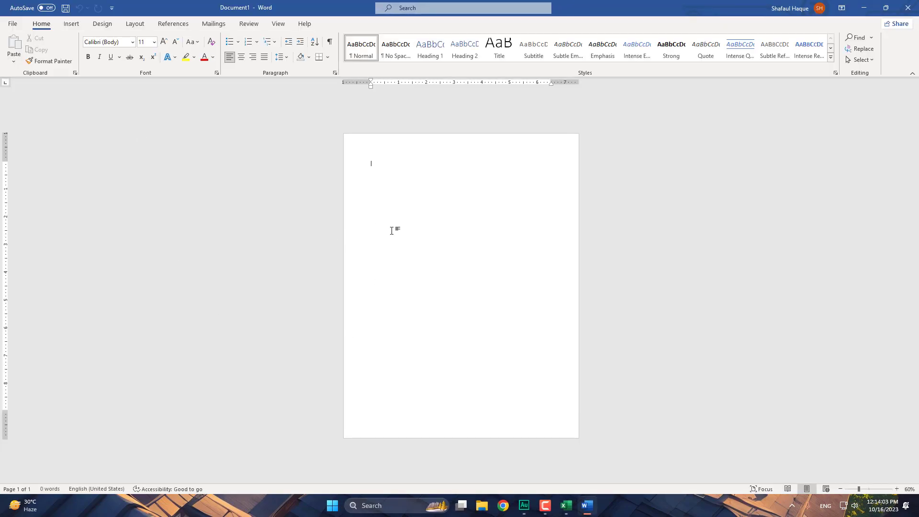
# - Insert the Farmer_of_Bangladesh photo from the Pictures folder into the document
pyautogui.click(76, 27)
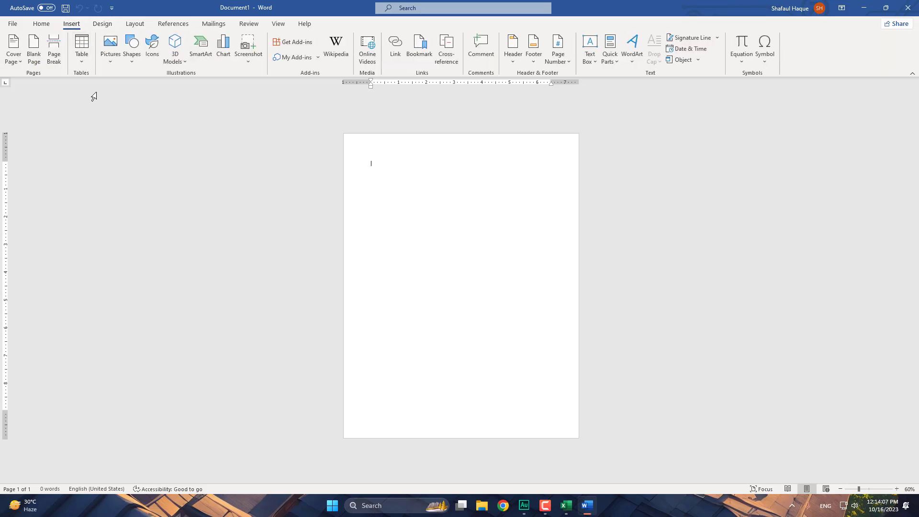
pyautogui.click(110, 53)
pyautogui.click(136, 93)
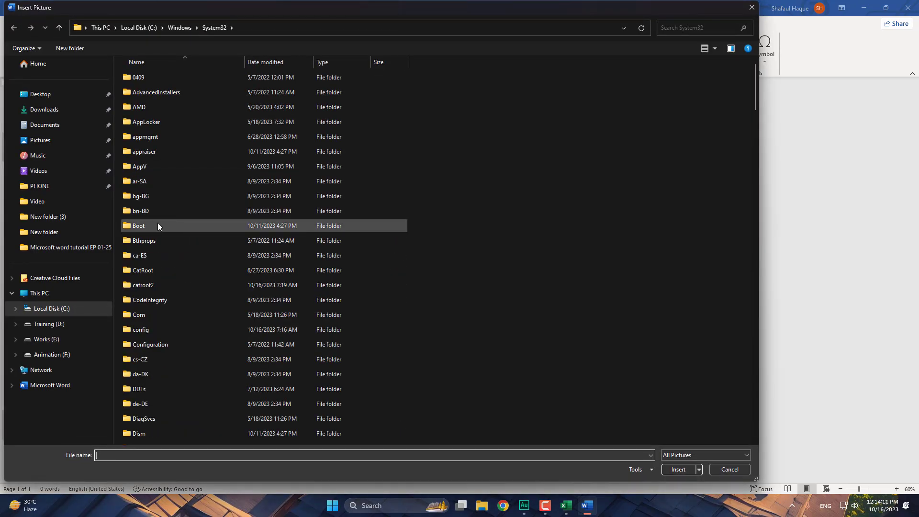
pyautogui.click(40, 139)
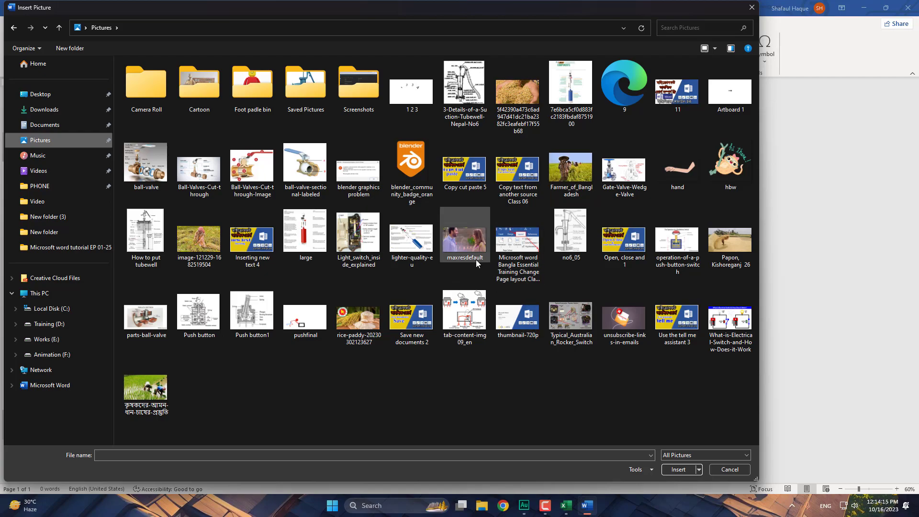
pyautogui.click(564, 180)
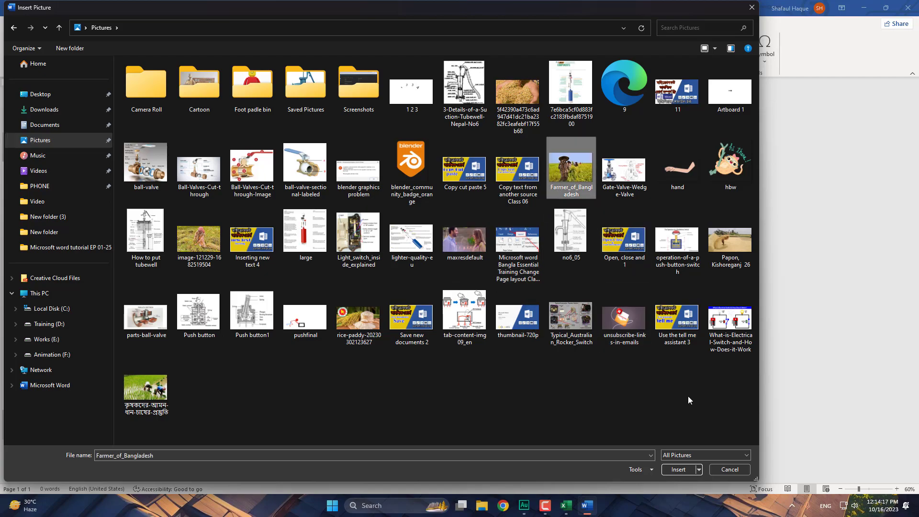
pyautogui.click(682, 469)
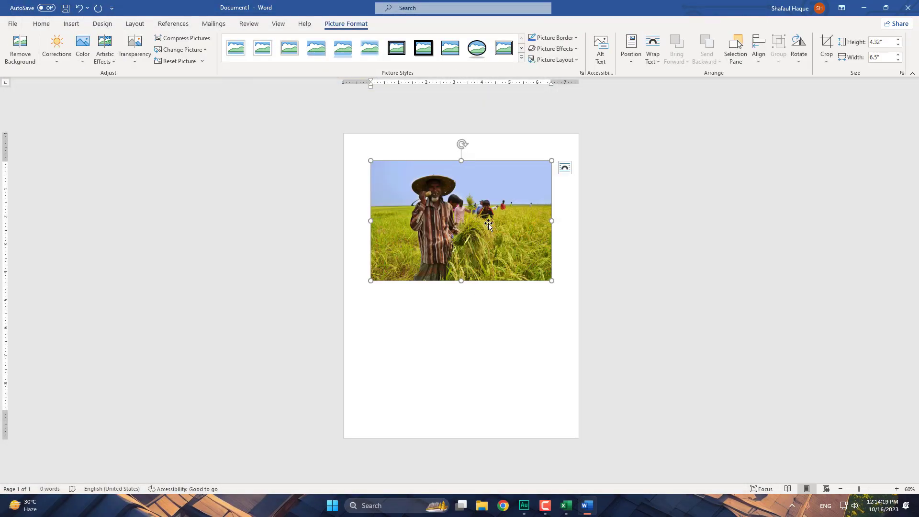
# - Crop the photo to an oval and reshape it into a circle
pyautogui.click(828, 50)
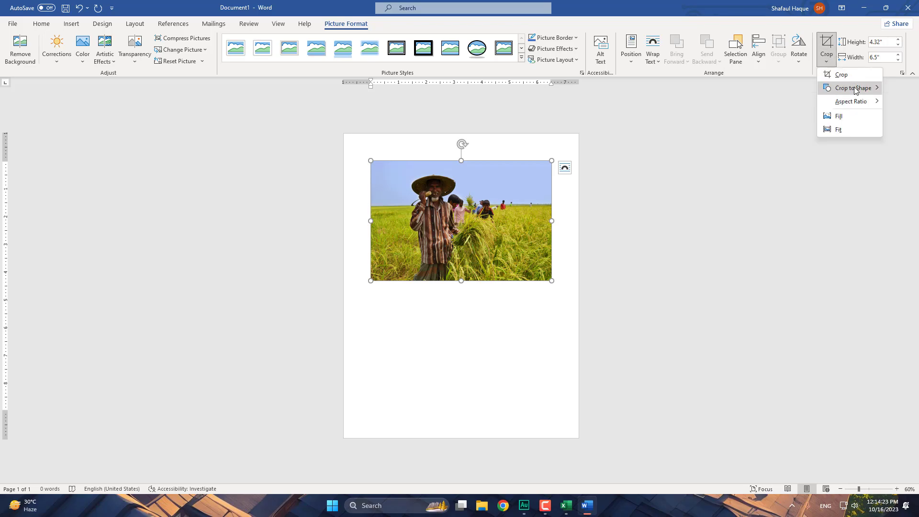
pyautogui.moveTo(851, 90)
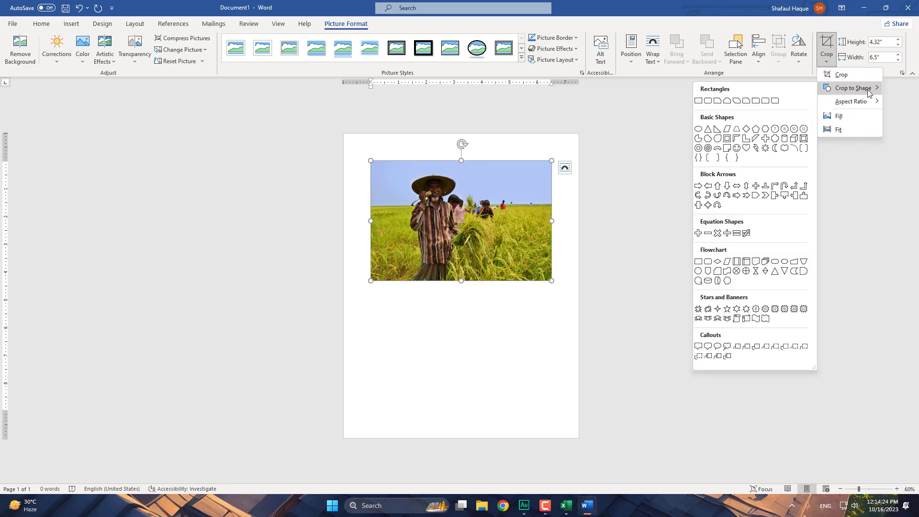
pyautogui.click(698, 129)
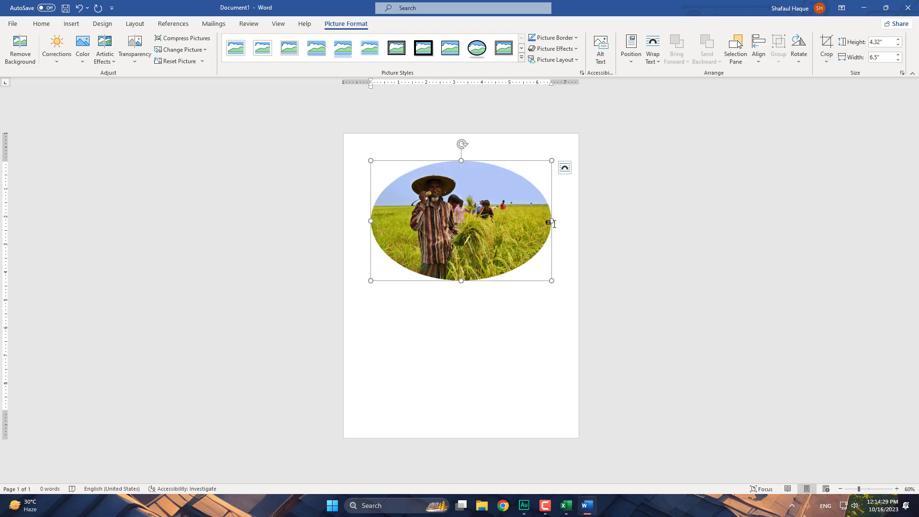
pyautogui.moveTo(542, 218); pyautogui.dragTo(483, 218)
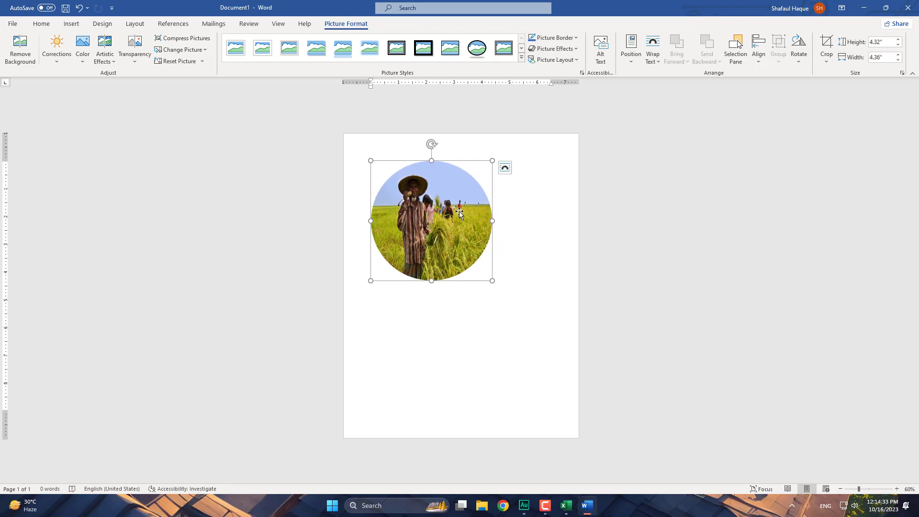
# - Place the photo behind text at the page's top-left corner
pyautogui.click(505, 168)
pyautogui.click(575, 257)
pyautogui.moveTo(461, 235); pyautogui.dragTo(435, 208)
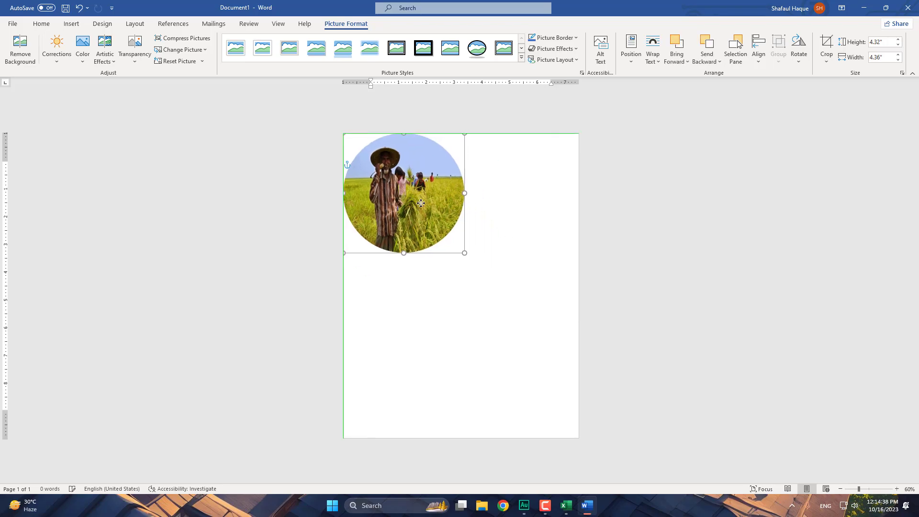
pyautogui.click(507, 194)
pyautogui.click(410, 192)
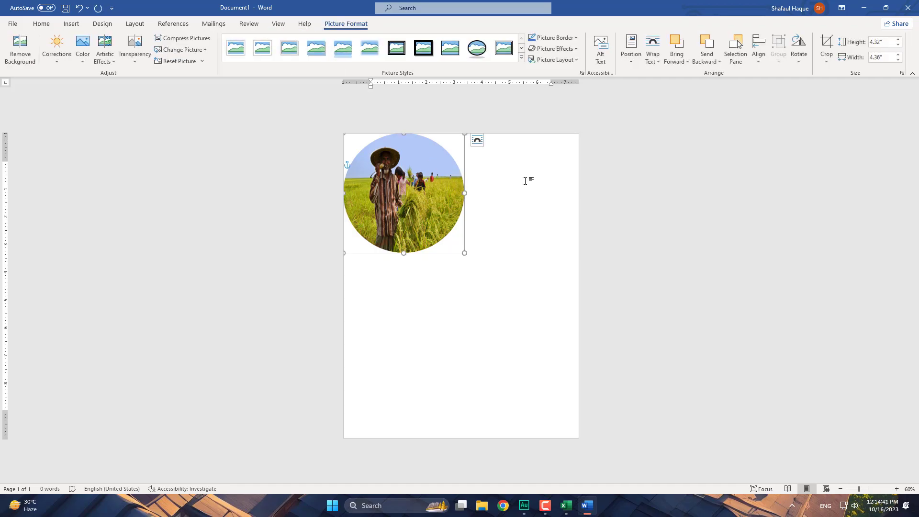
pyautogui.click(413, 267)
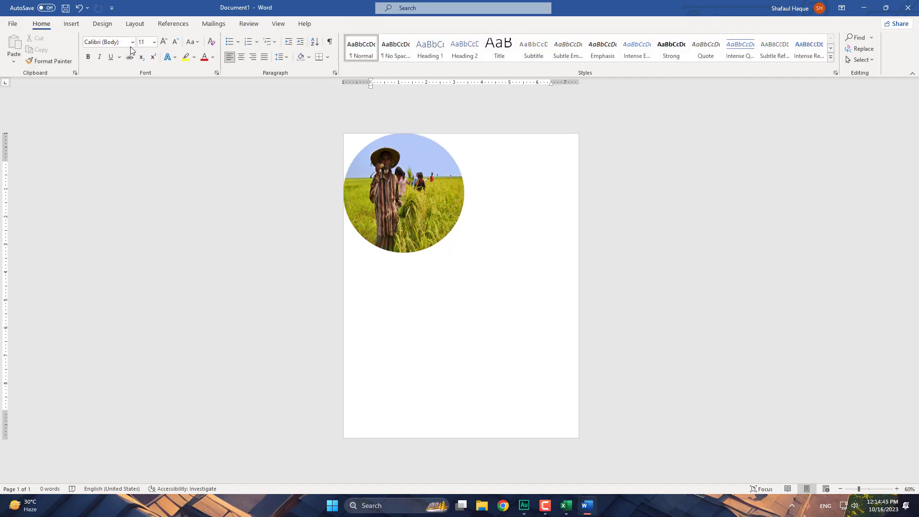
# - Draw a text box right of the photo and type the Bengali caption about the farmer
pyautogui.click(71, 23)
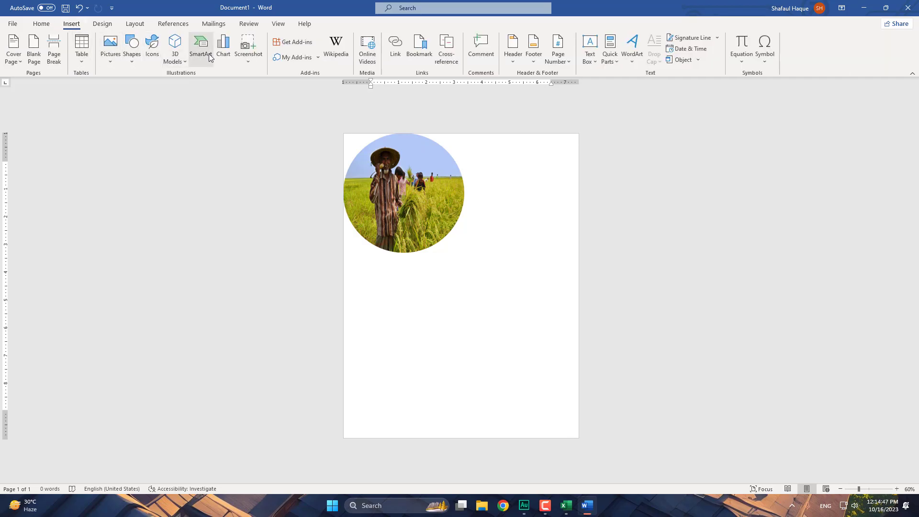
pyautogui.click(129, 61)
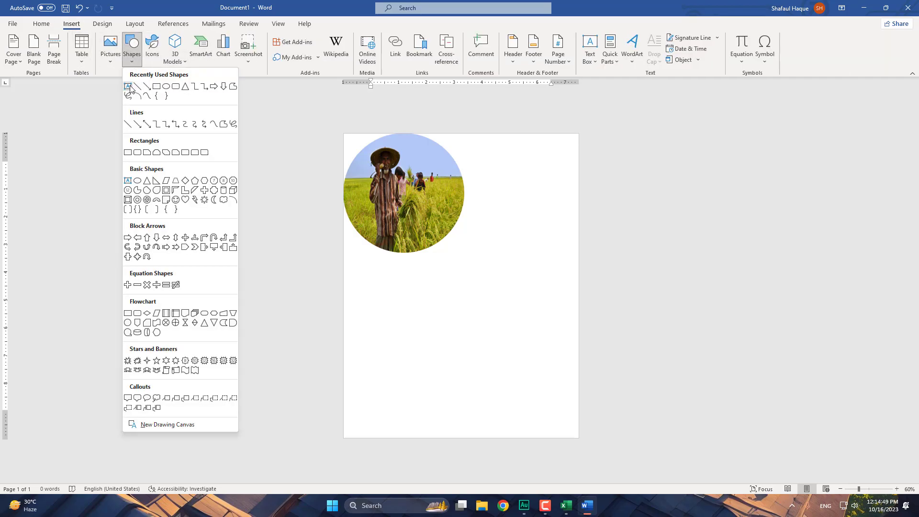
pyautogui.click(129, 86)
pyautogui.moveTo(479, 157); pyautogui.dragTo(580, 214)
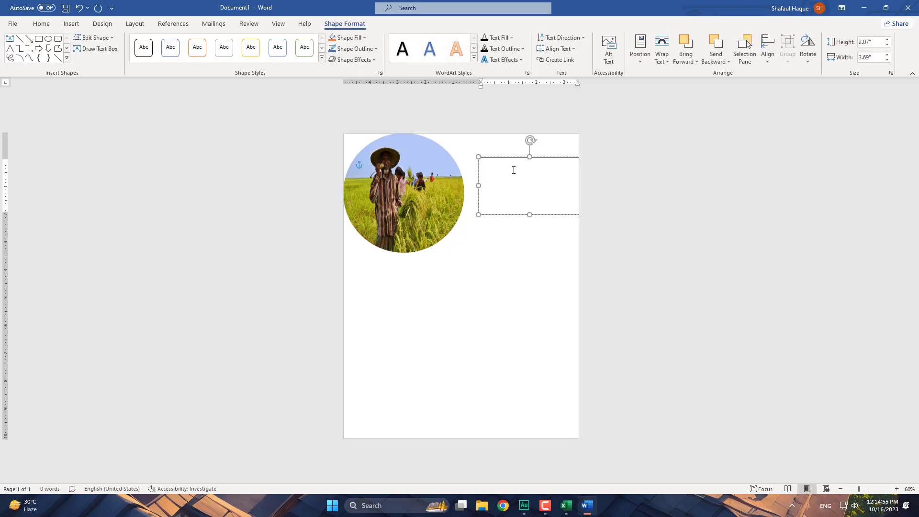
pyautogui.write('k')
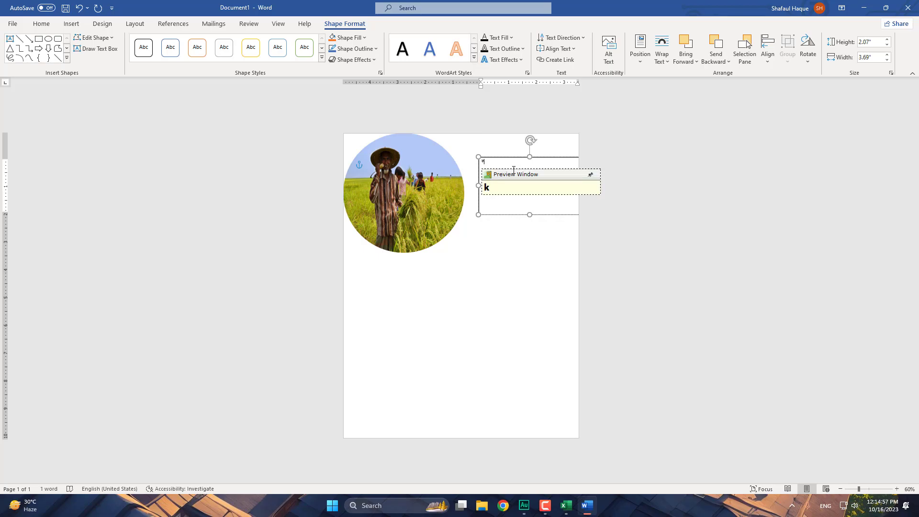
pyautogui.write('rr')
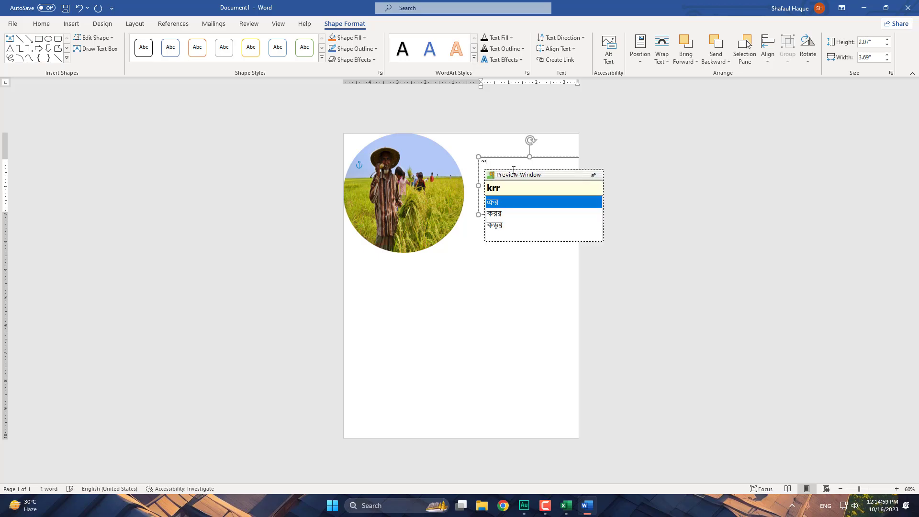
pyautogui.write('iSh')
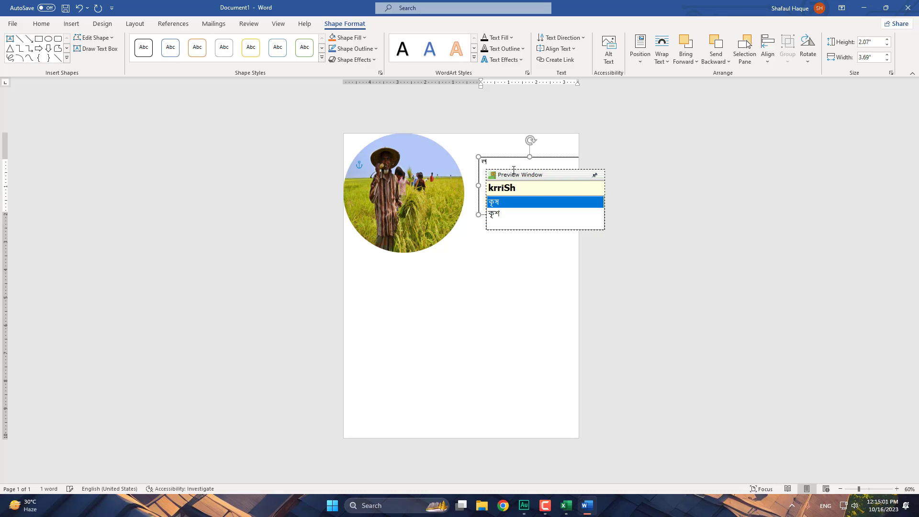
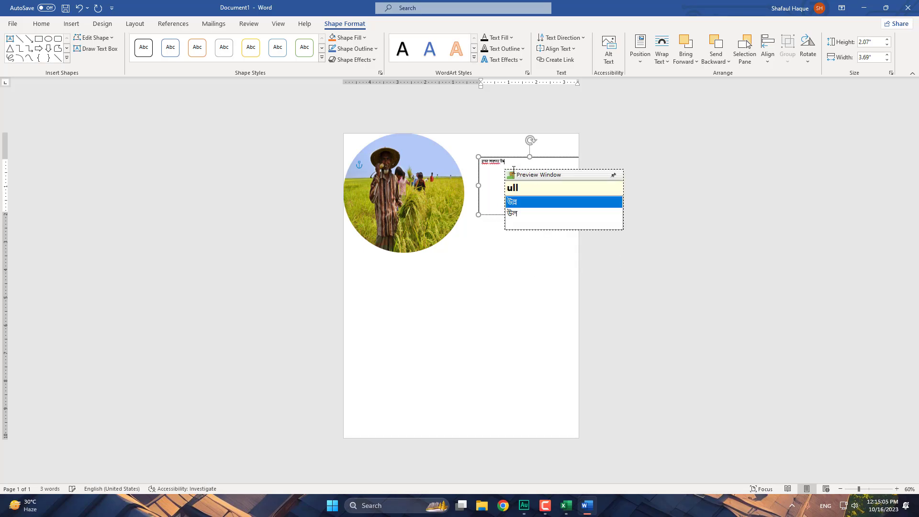
pyautogui.write(' ke ')
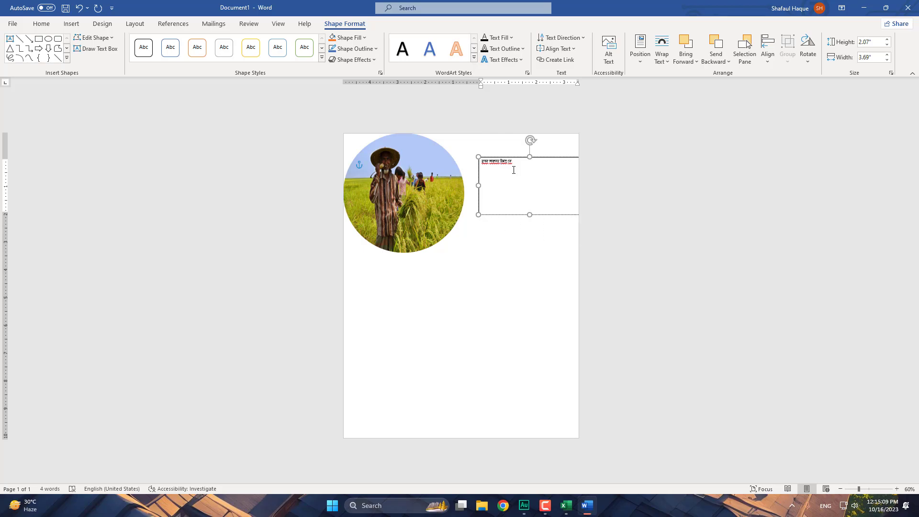
pyautogui.write('dhaner ')
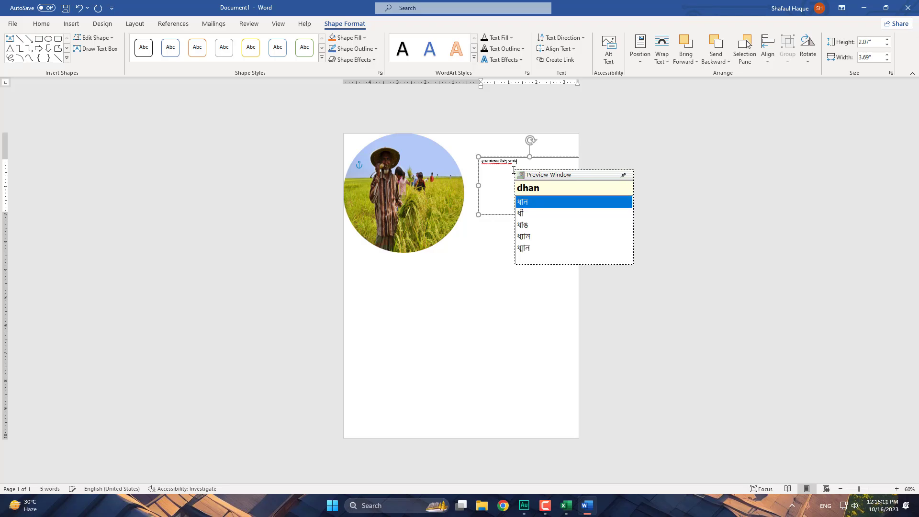
pyautogui.write('SI')
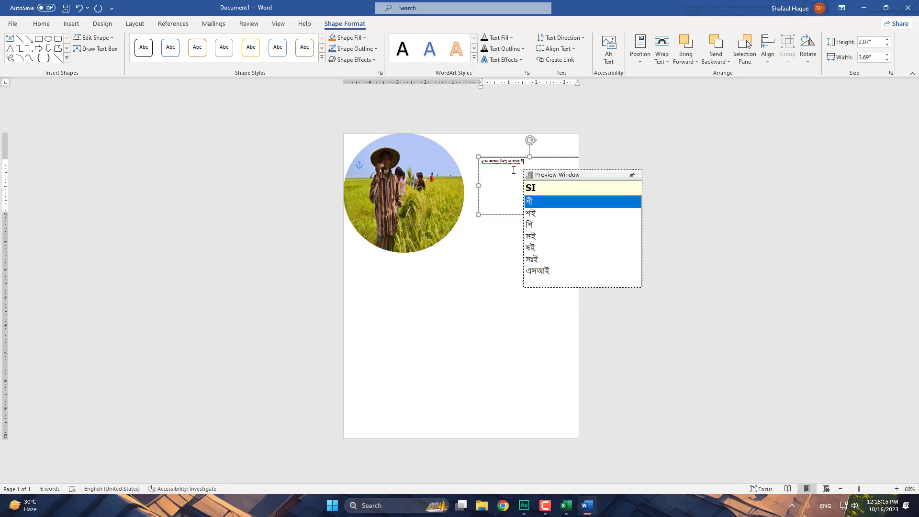
pyautogui.write('Sh')
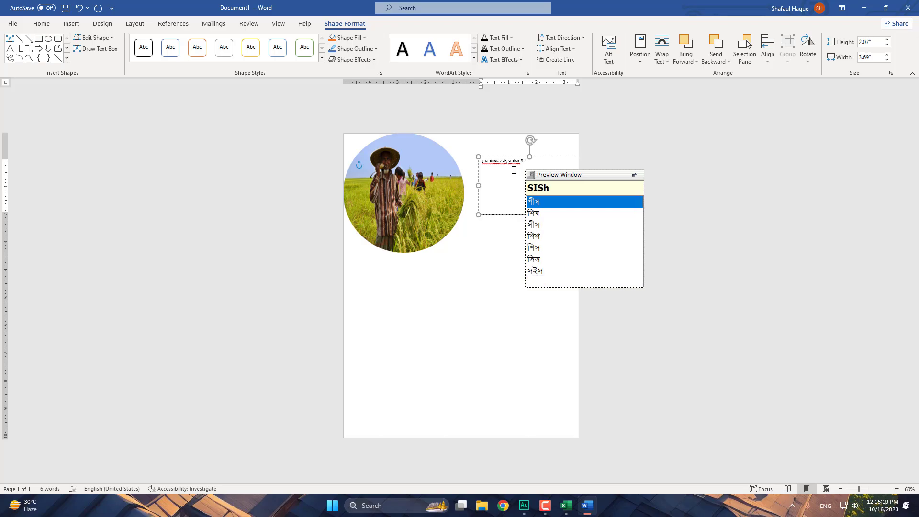
pyautogui.press('space')
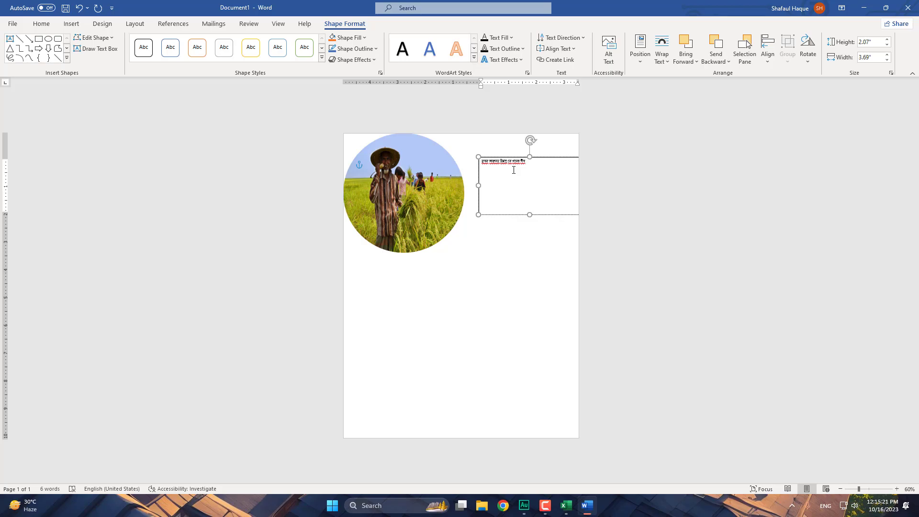
# - Enlarge the selected caption text and nudge the text box against the photo
pyautogui.click(480, 158)
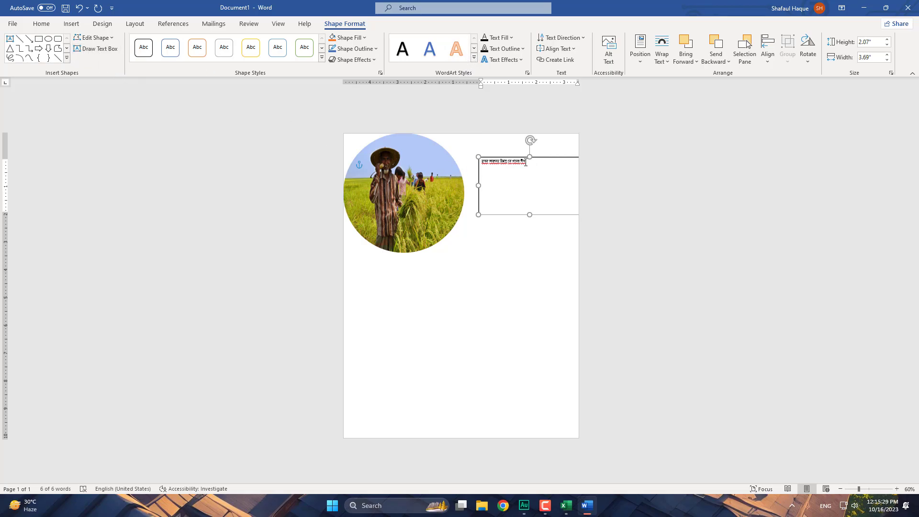
pyautogui.moveTo(529, 163); pyautogui.dragTo(453, 151)
pyautogui.click(528, 122)
pyautogui.click(528, 121)
pyautogui.click(528, 121)
pyautogui.click(528, 122)
pyautogui.click(528, 122)
pyautogui.click(528, 121)
pyautogui.click(528, 121)
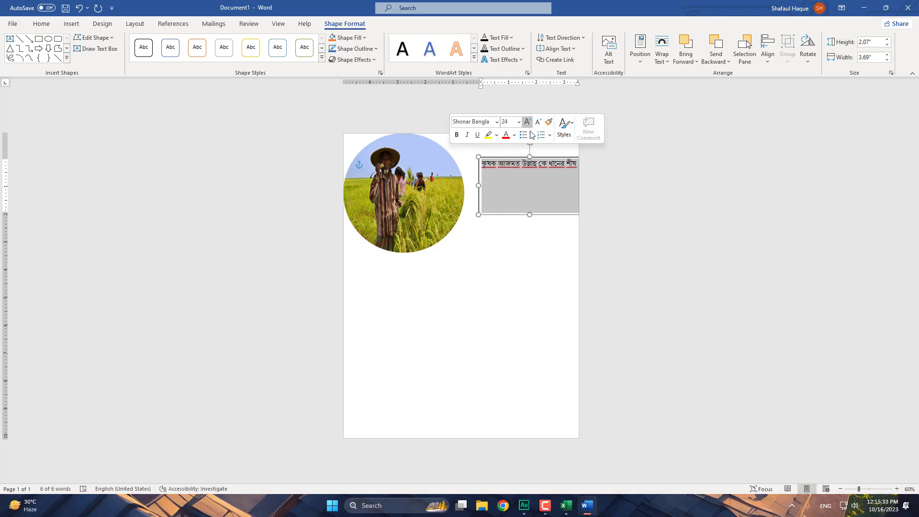
pyautogui.moveTo(489, 157); pyautogui.dragTo(476, 161)
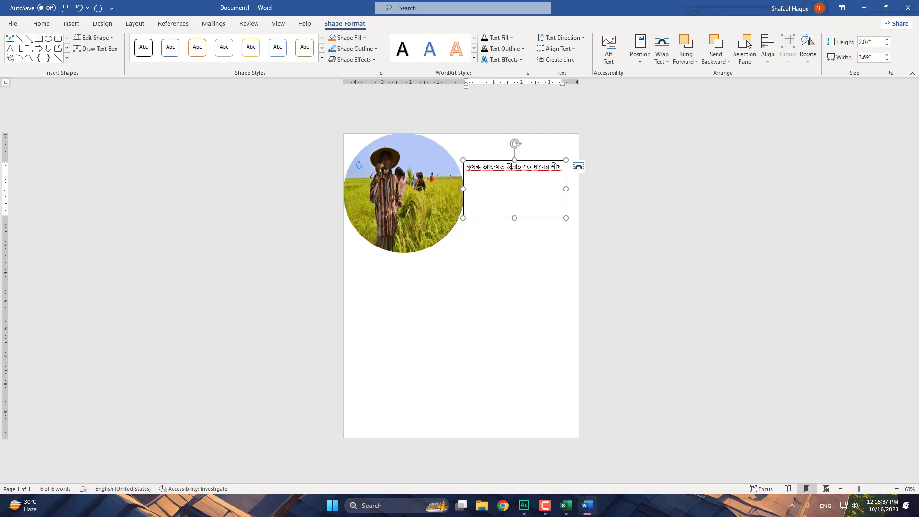
# - Split the caption onto two lines at 36 pt, enlarging the box to fit
pyautogui.press('Return')
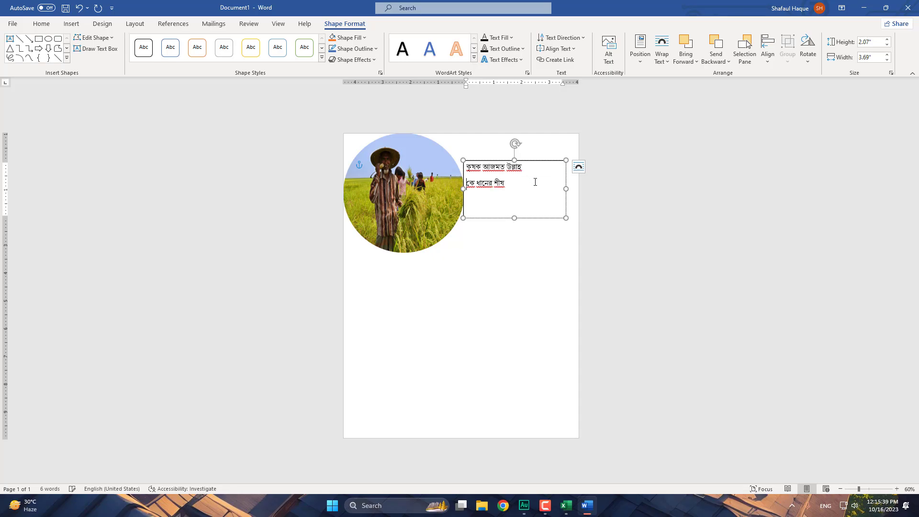
pyautogui.click(486, 161)
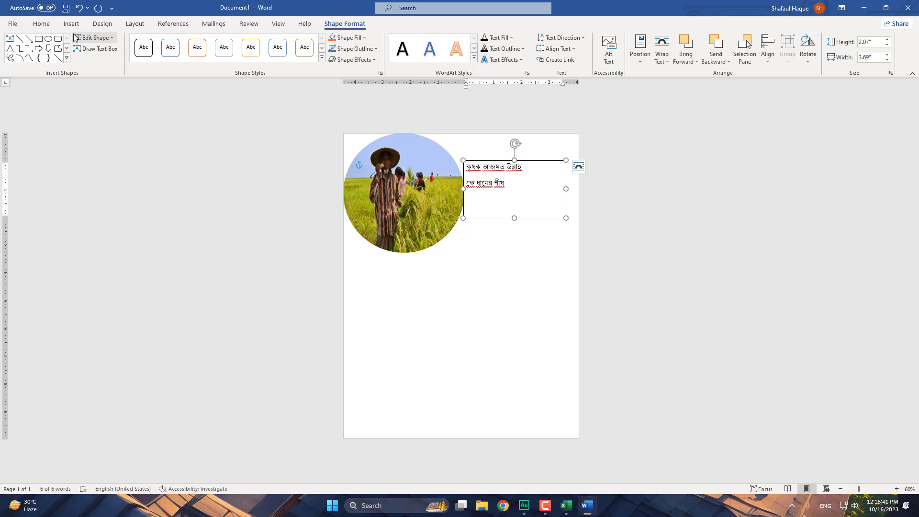
pyautogui.click(40, 23)
pyautogui.click(163, 42)
pyautogui.click(163, 42)
pyautogui.click(163, 42)
pyautogui.click(163, 42)
pyautogui.click(164, 43)
pyautogui.moveTo(566, 218); pyautogui.dragTo(583, 287)
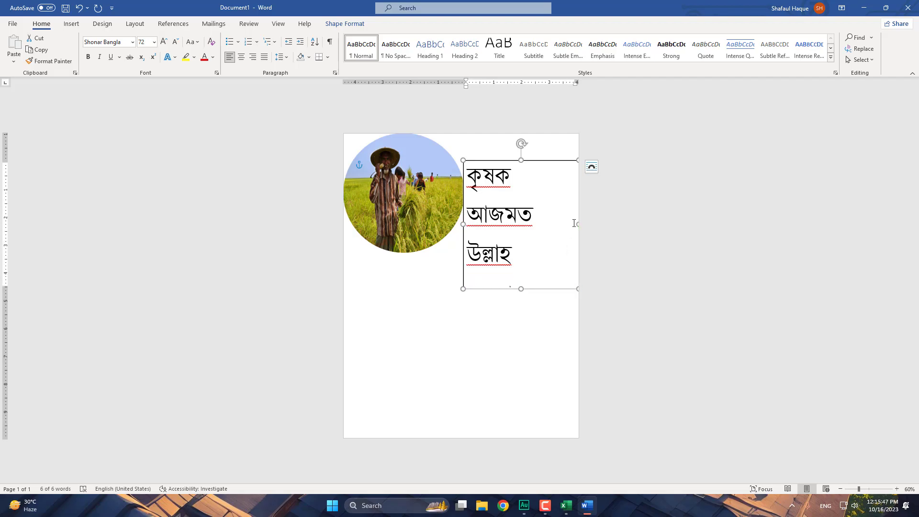
pyautogui.click(175, 42)
pyautogui.click(175, 42)
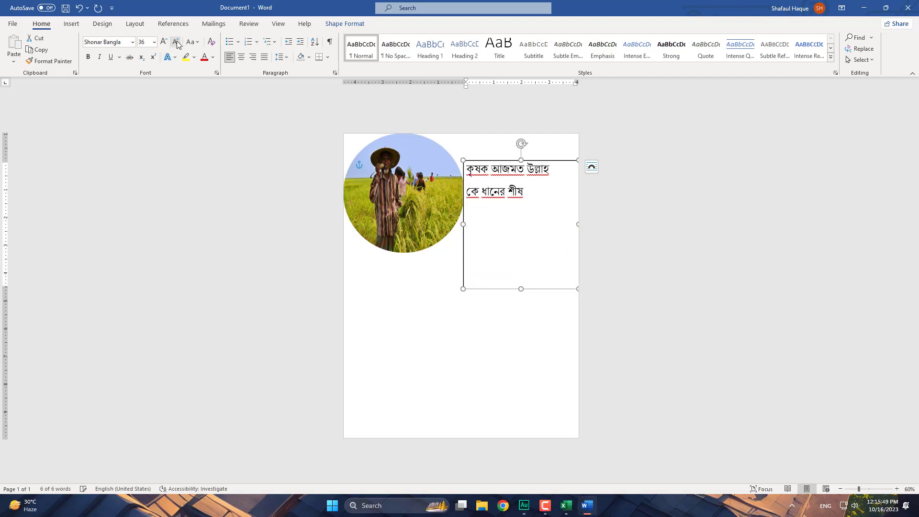
pyautogui.click(455, 296)
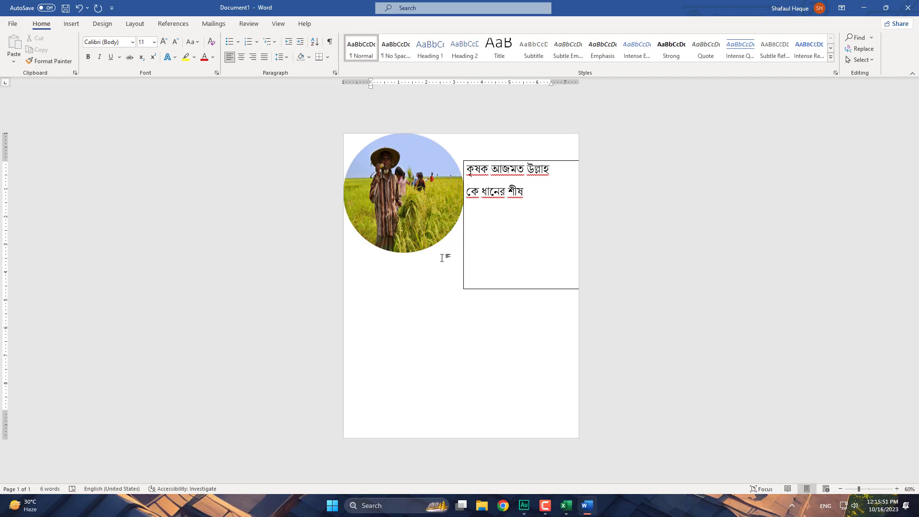
pyautogui.click(433, 222)
# - Draw a blue rectangle bar just below the circular photo
pyautogui.click(412, 312)
pyautogui.click(71, 23)
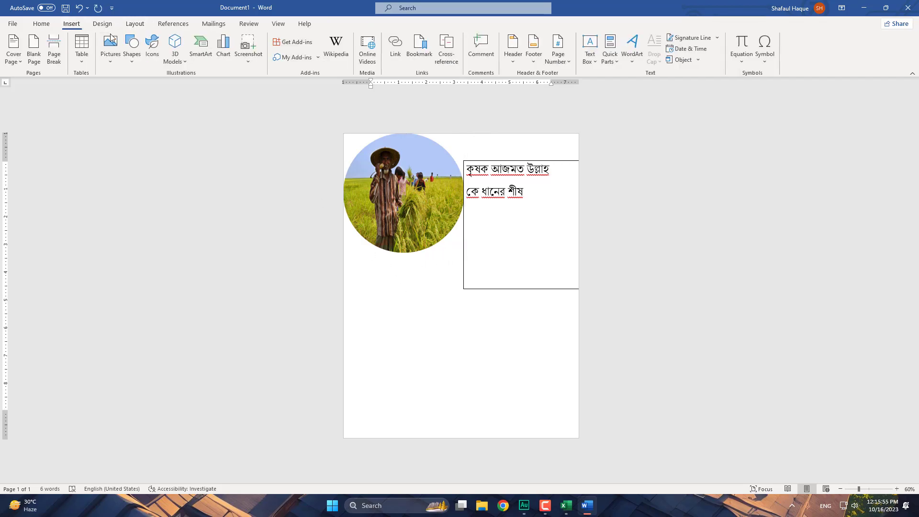
pyautogui.click(133, 66)
pyautogui.click(153, 88)
pyautogui.moveTo(357, 266); pyautogui.dragTo(380, 265)
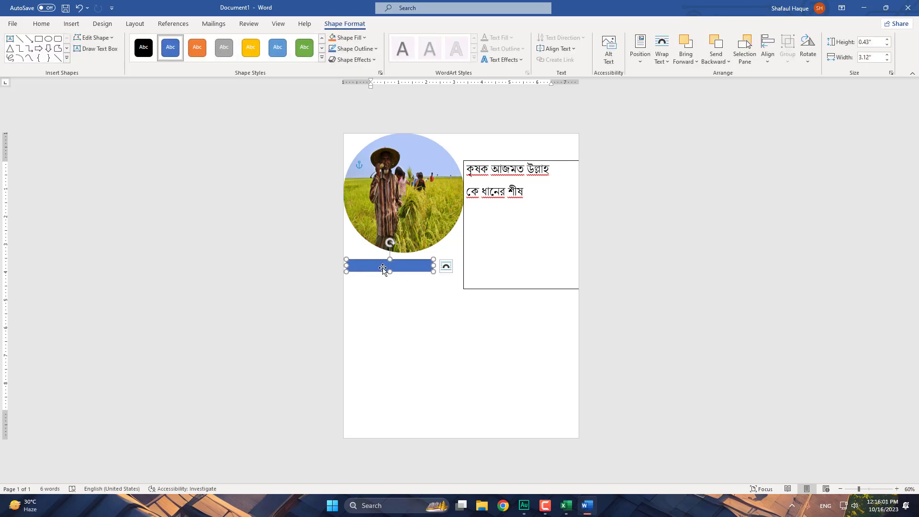
# - Duplicate the bar into staggered copies below it, then select the Bengali text box
pyautogui.press('alt')
pyautogui.moveTo(388, 270); pyautogui.dragTo(409, 289)
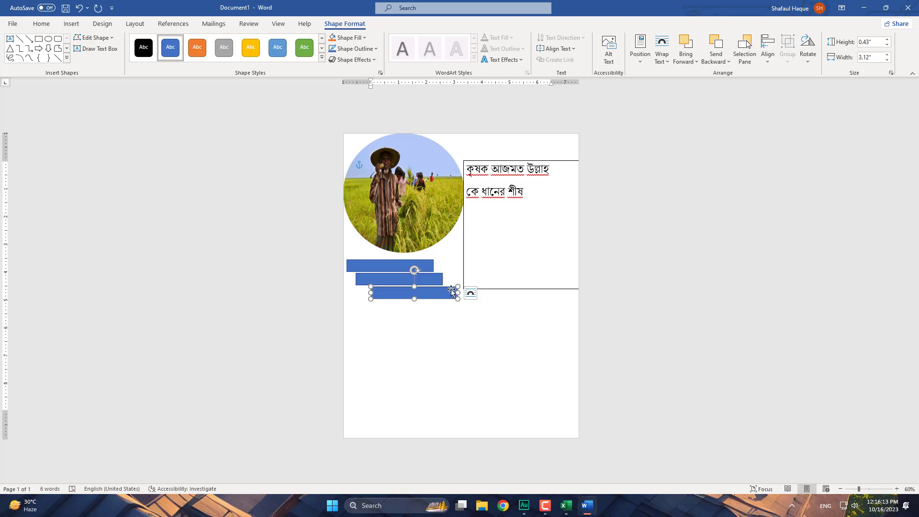
pyautogui.click(464, 330)
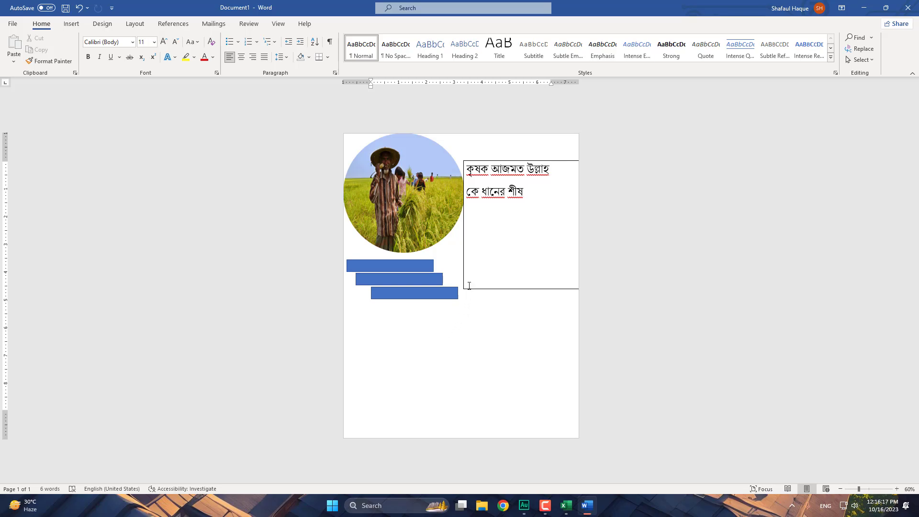
pyautogui.click(497, 161)
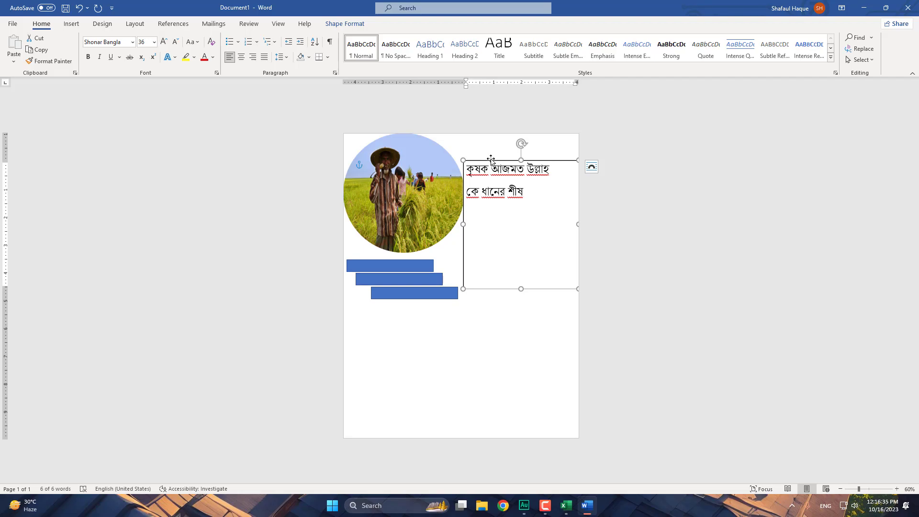
pyautogui.click(429, 343)
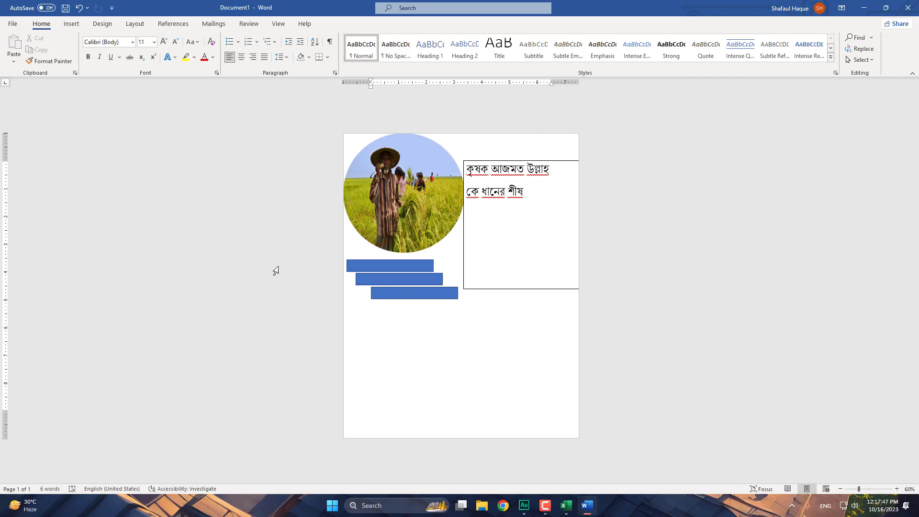
# - Start a new blank document and type 'Jinnah' ghOShoN' phonetically in Bangla
pyautogui.click(13, 25)
pyautogui.click(123, 106)
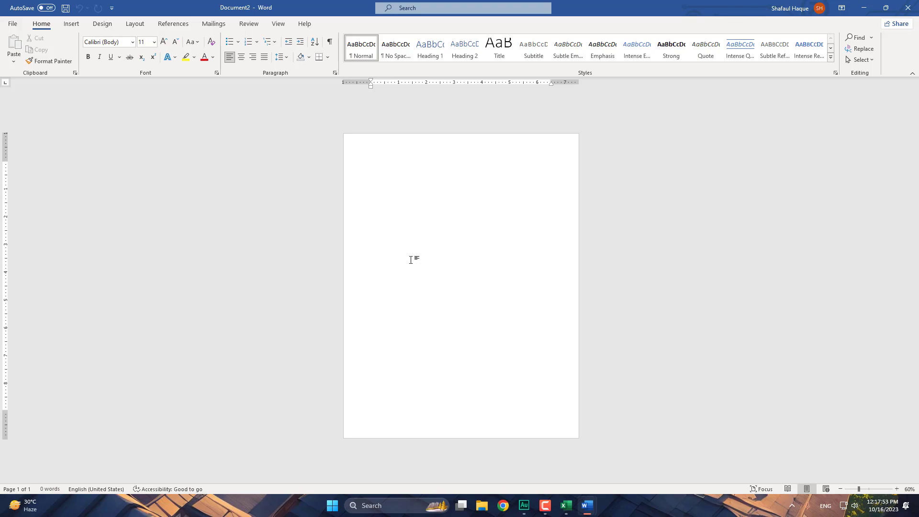
pyautogui.write('I')
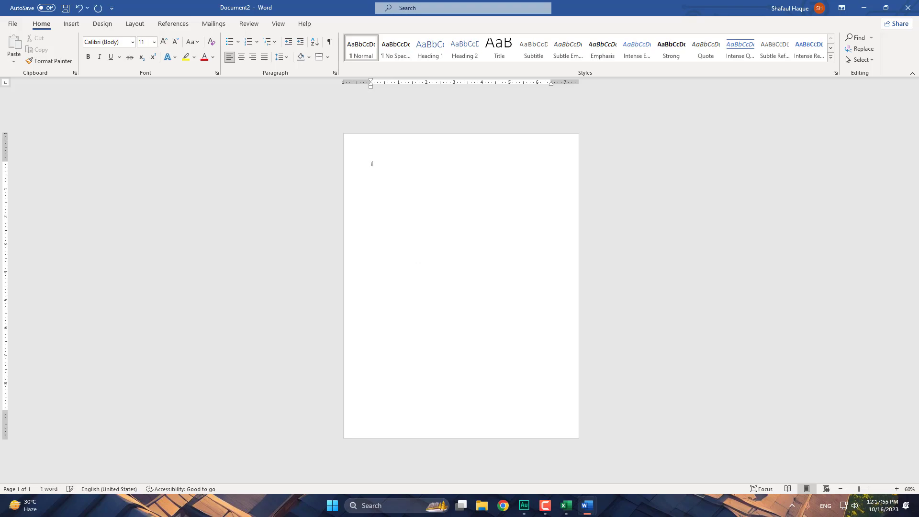
pyautogui.press('BackSpace')
pyautogui.write('Jinna')
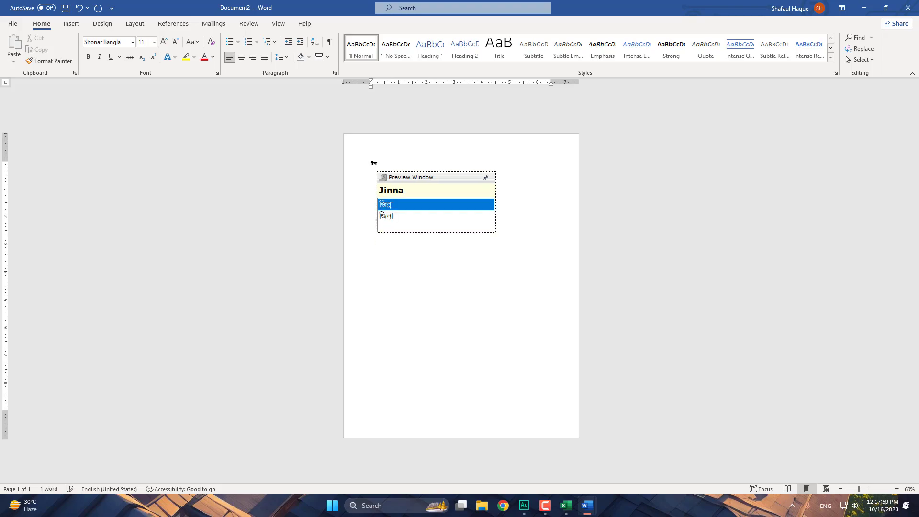
pyautogui.write("h'")
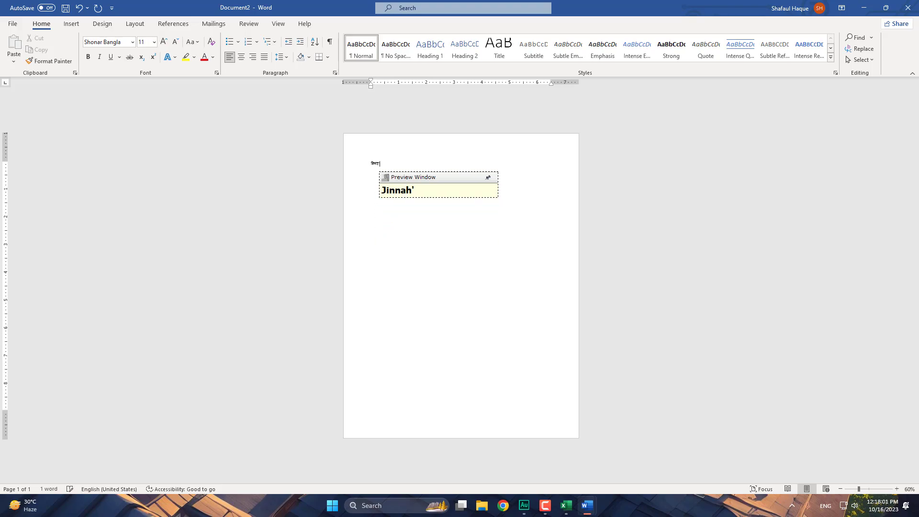
pyautogui.write(' ghO')
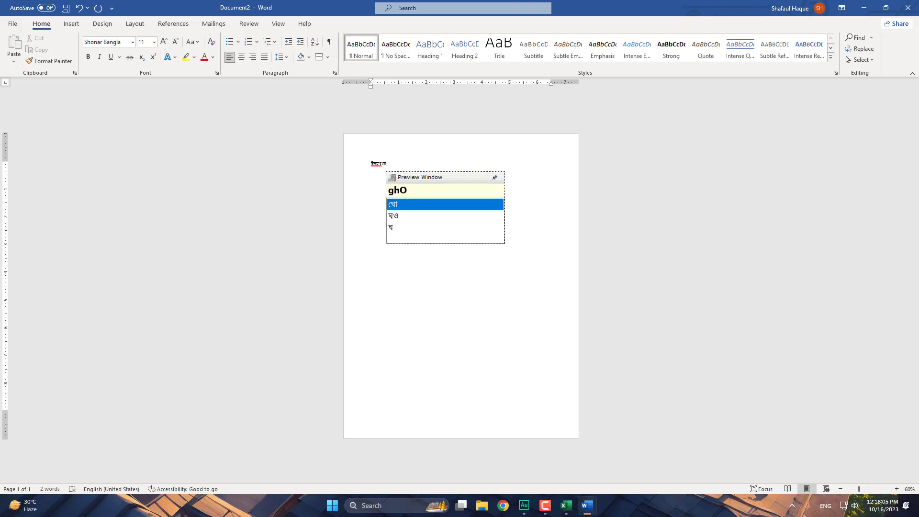
pyautogui.write('ShoN')
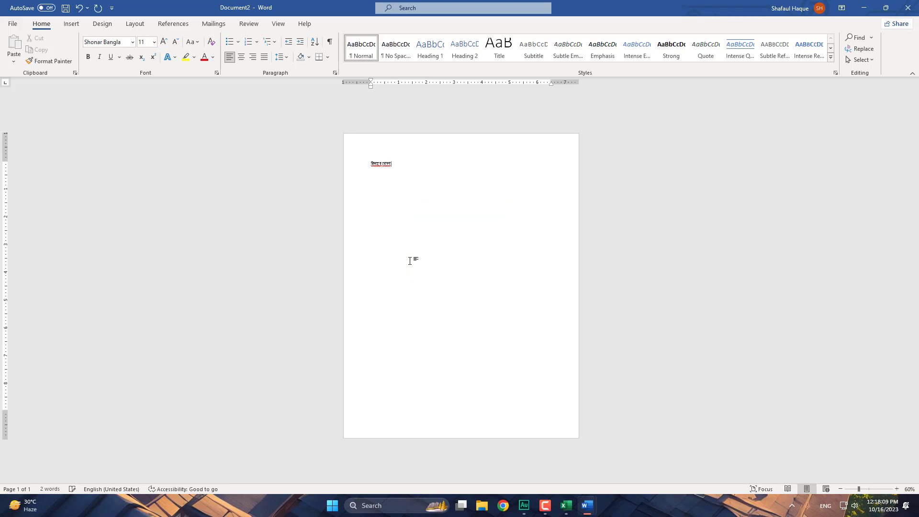
# - Zoom the page to 116% and finish the line with 'o chatrodoler prtibad'
pyautogui.hotkey('ctrl', 'a')
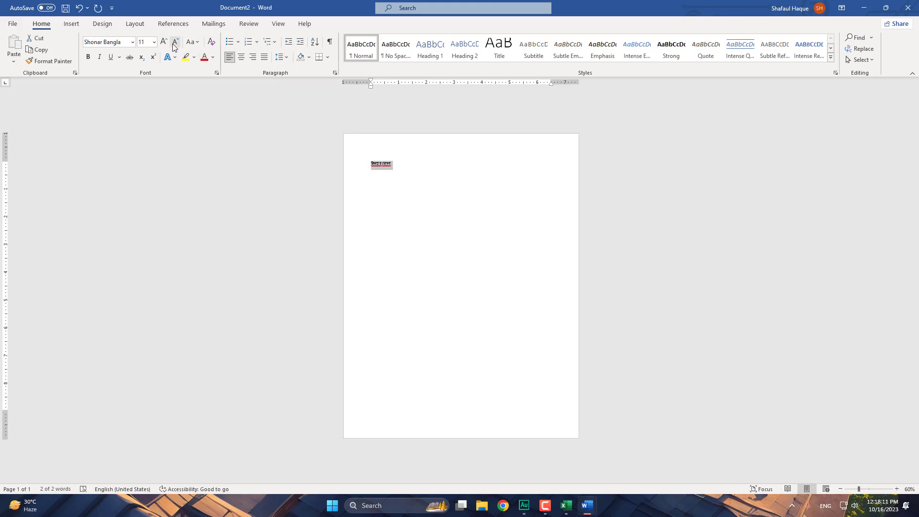
pyautogui.moveTo(858, 488); pyautogui.dragTo(870, 491)
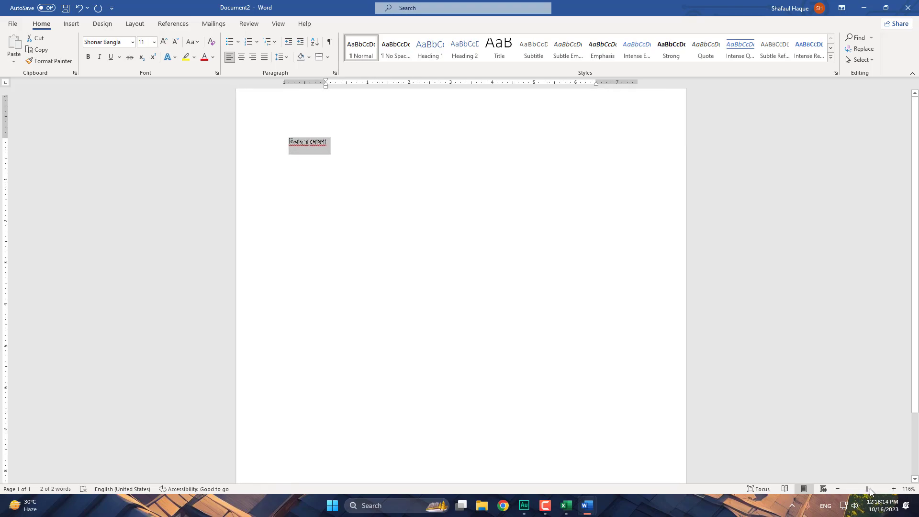
pyautogui.click(333, 147)
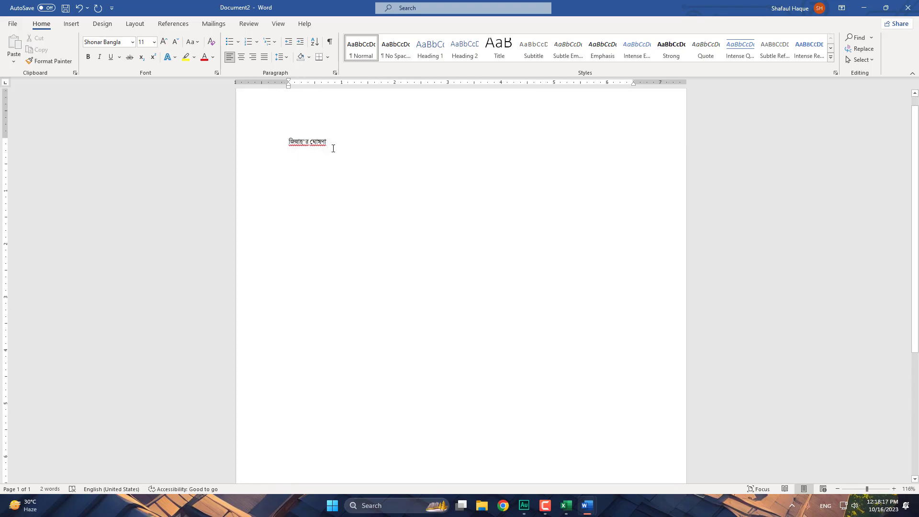
pyautogui.write('o cha')
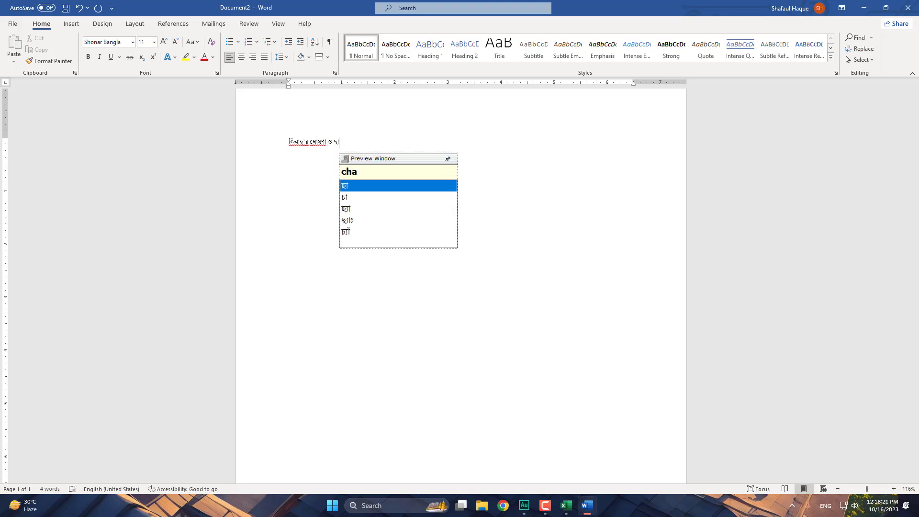
pyautogui.write('trodoler ')
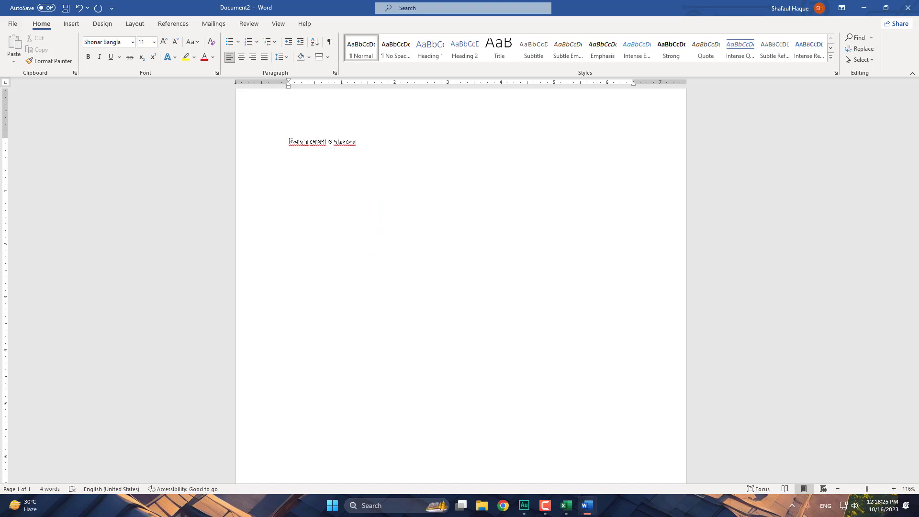
pyautogui.write('prti')
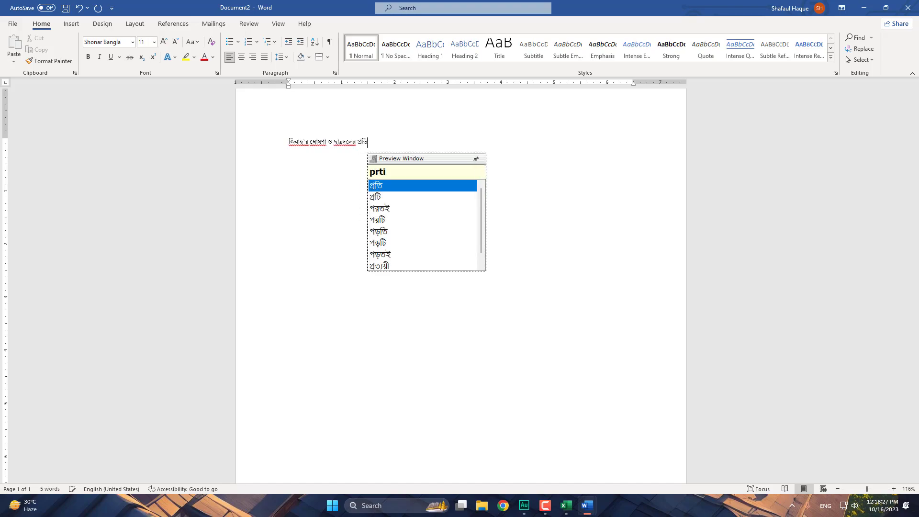
pyautogui.write('bad')
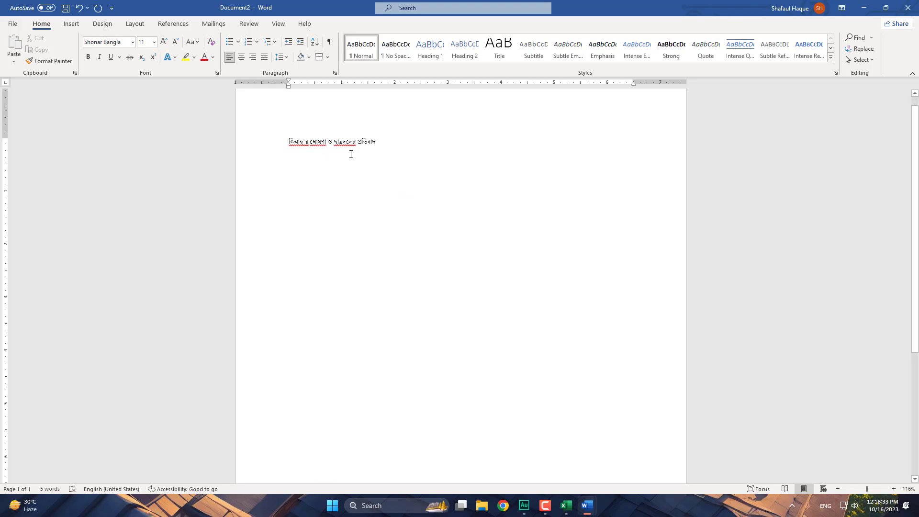
# - Select the Bangla line and browse the Design tab's theme colour sets
pyautogui.moveTo(389, 142); pyautogui.dragTo(273, 134)
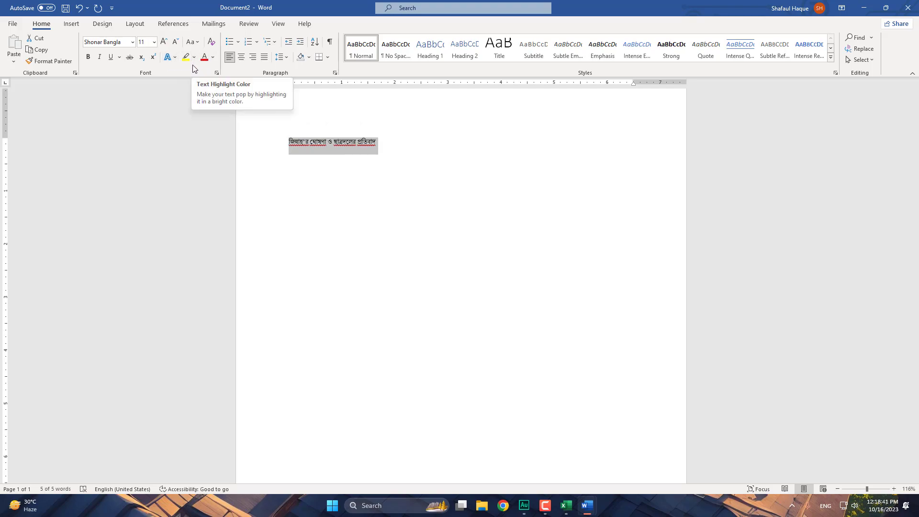
pyautogui.click(104, 27)
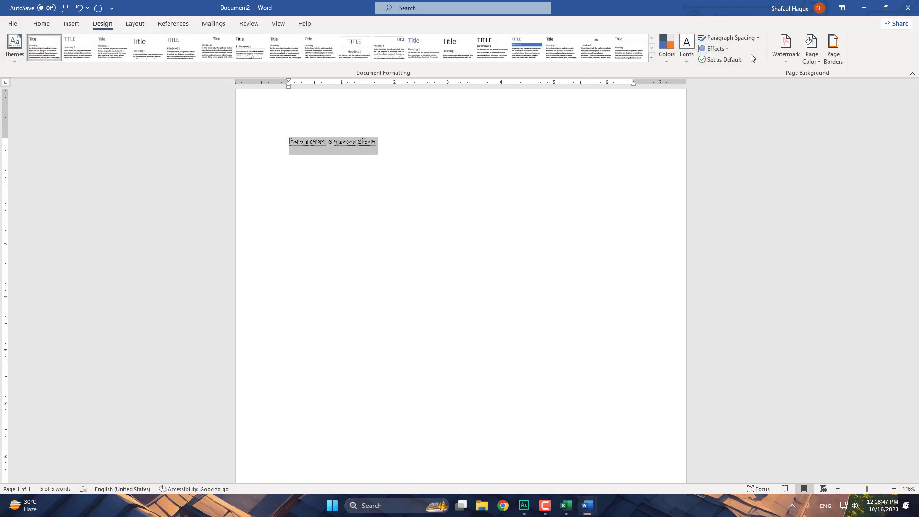
pyautogui.click(666, 63)
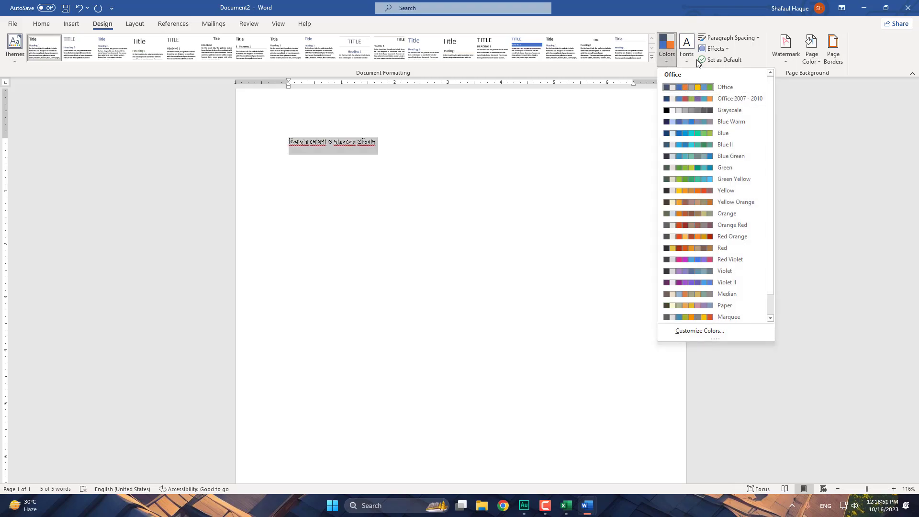
# - Look through the Layout, View, Review, Mailings and Insert tabs, then return to Home
pyautogui.click(138, 27)
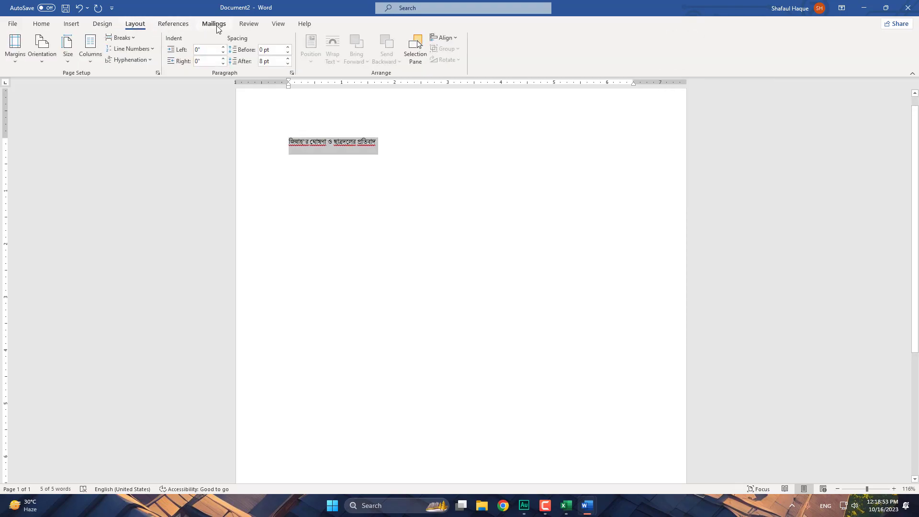
pyautogui.click(276, 24)
pyautogui.click(252, 27)
pyautogui.click(214, 24)
pyautogui.click(70, 25)
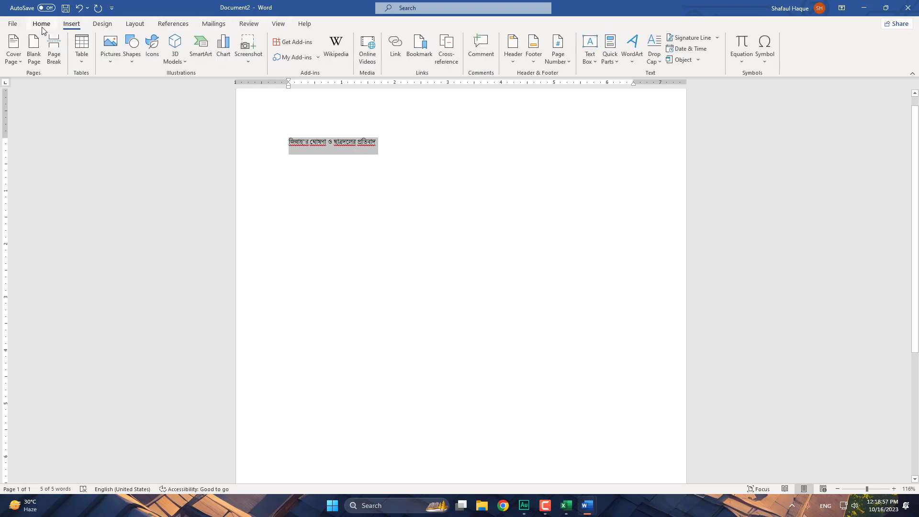
pyautogui.click(42, 29)
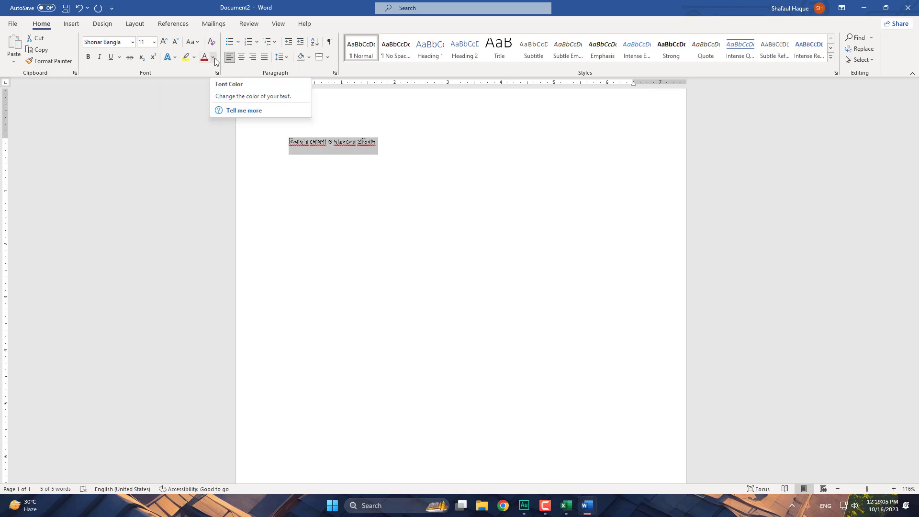
# - Shade the Bangla line bright red, then reset its shading to No Color
pyautogui.click(309, 58)
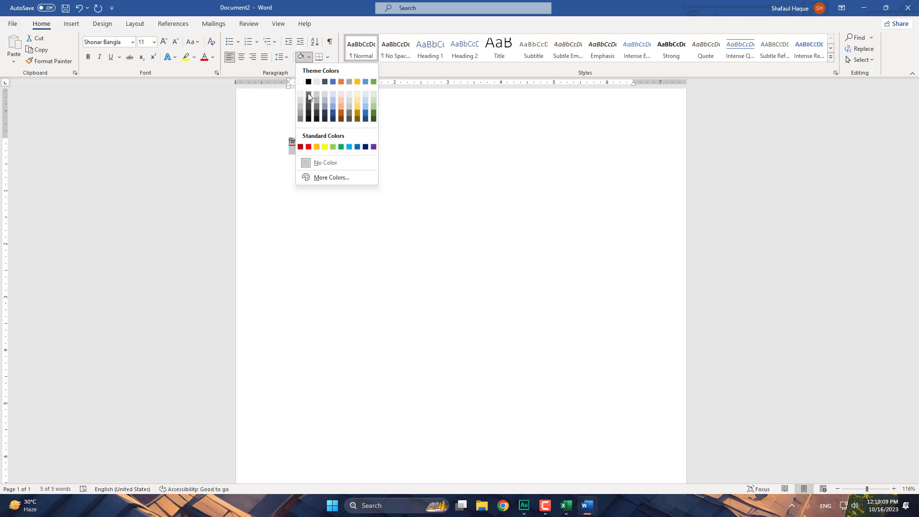
pyautogui.click(308, 147)
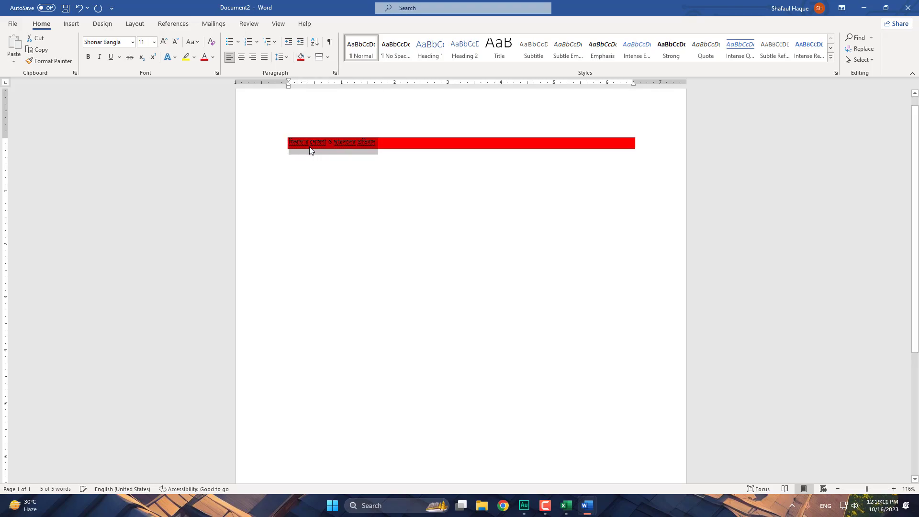
pyautogui.click(395, 141)
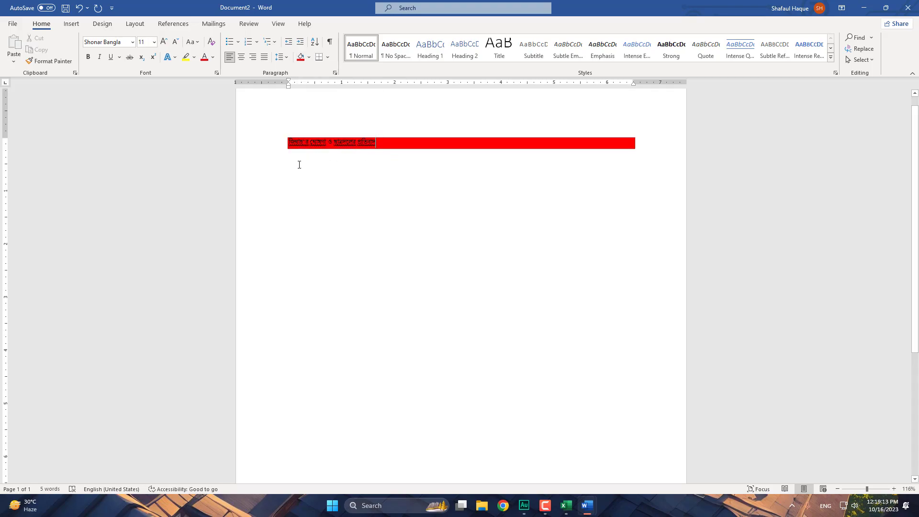
pyautogui.click(260, 148)
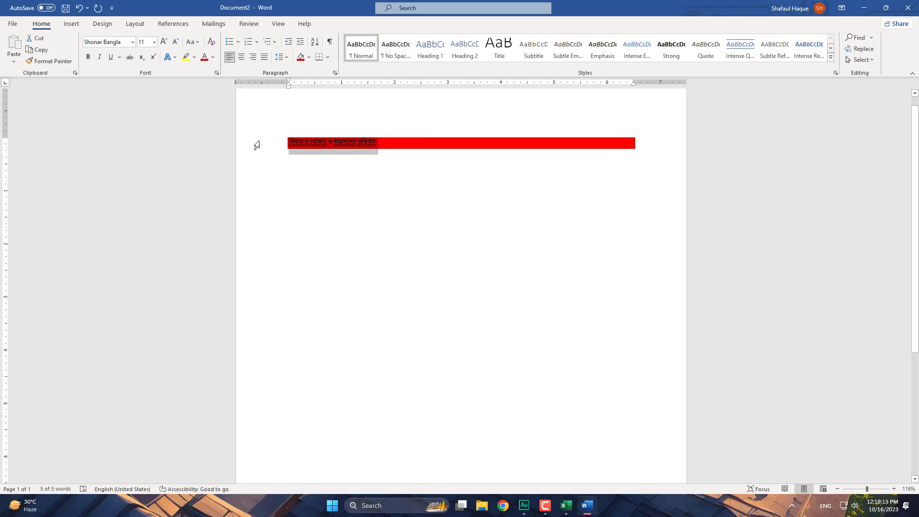
pyautogui.click(309, 57)
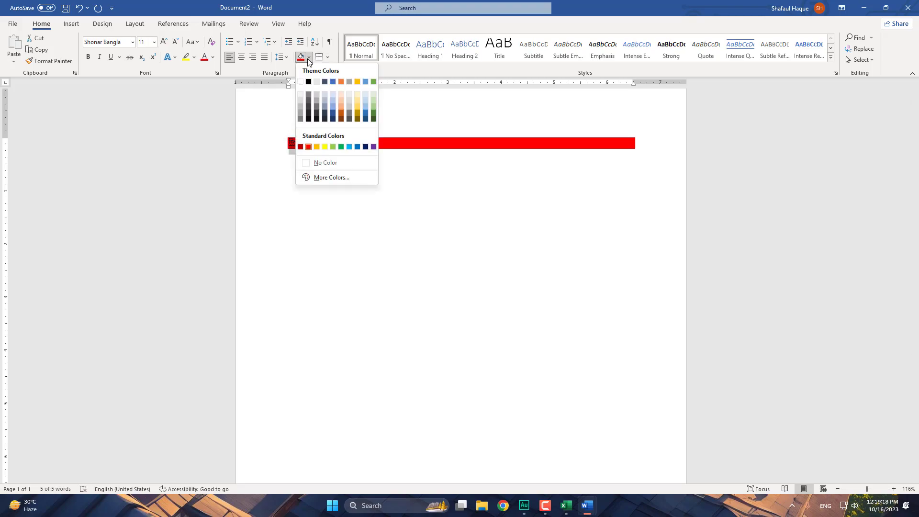
pyautogui.click(327, 162)
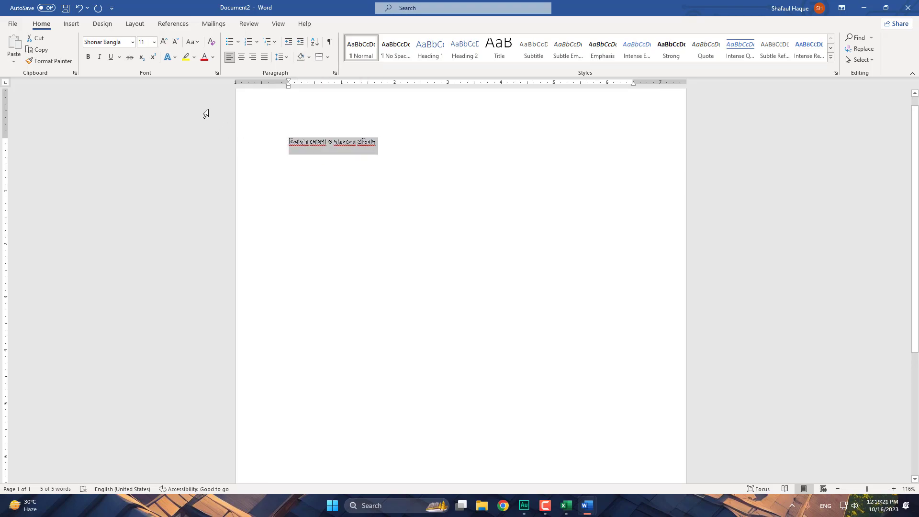
# - Preview the Text Effects options and the Font dialog, closing both without changes
pyautogui.click(175, 58)
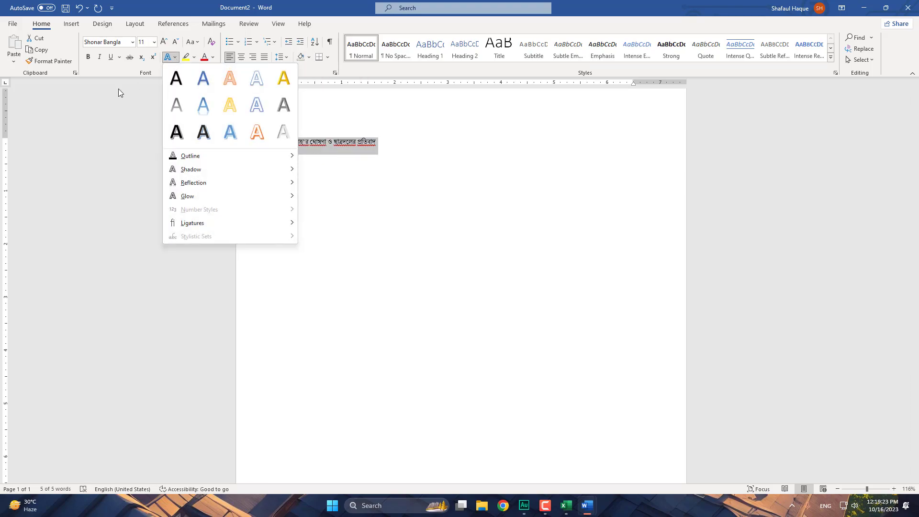
pyautogui.click(113, 70)
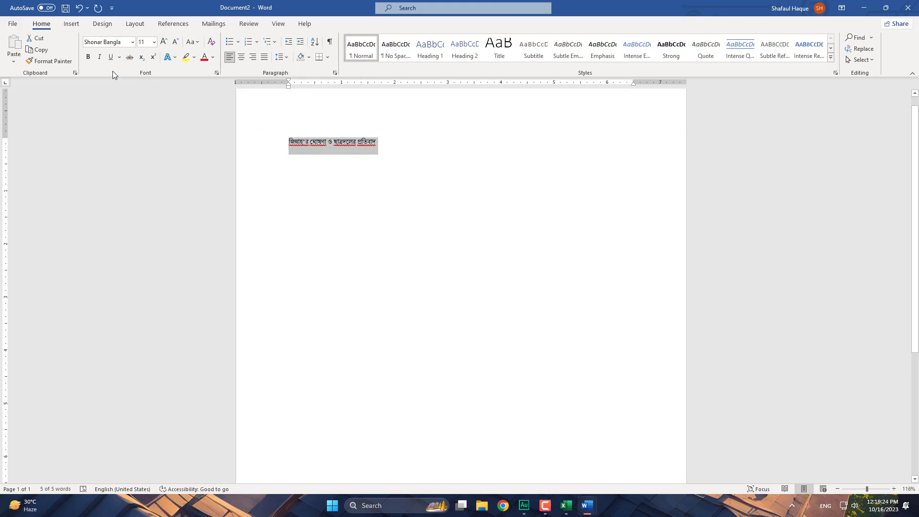
pyautogui.click(217, 73)
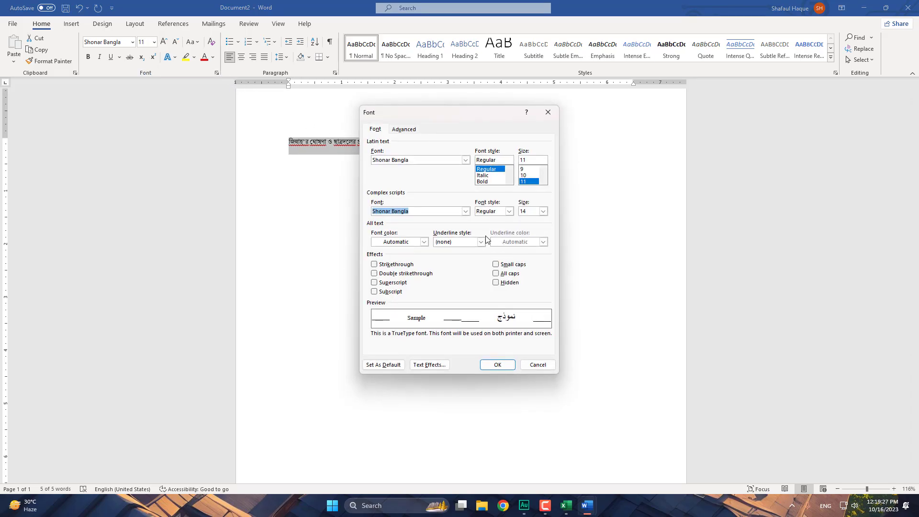
pyautogui.click(536, 365)
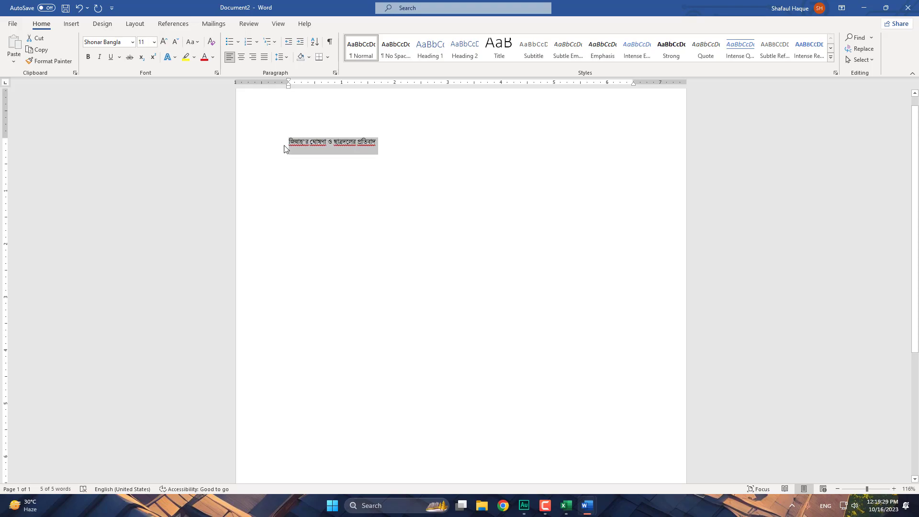
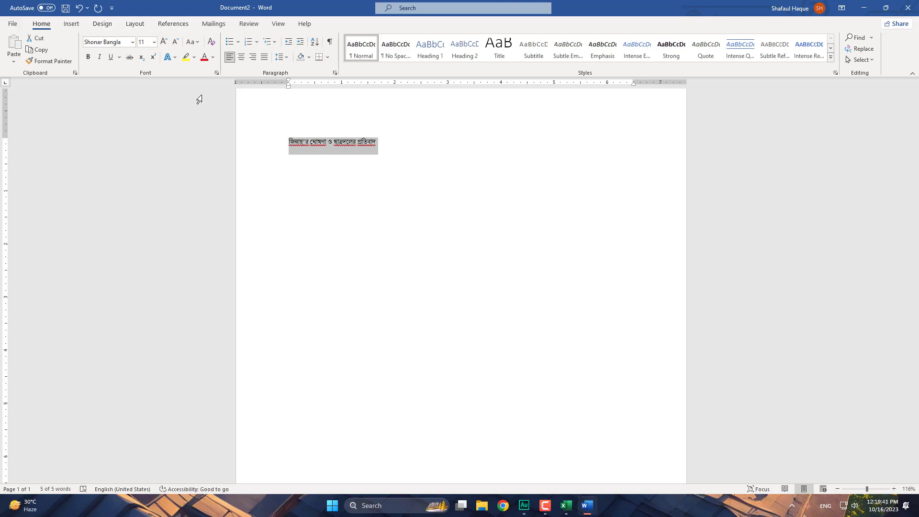
# - Browse highlight colours and the Insert and Design options, including effects, paragraph spacing and watermarks
pyautogui.moveTo(265, 145)
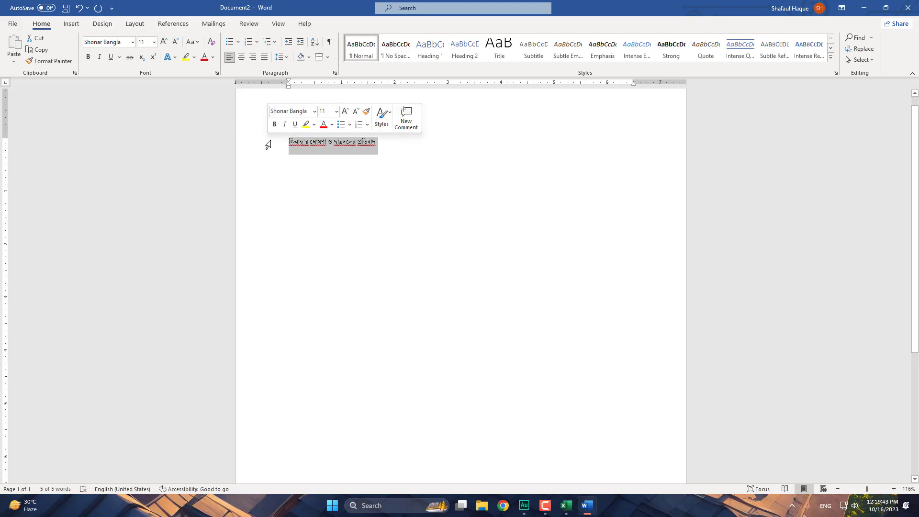
pyautogui.click(315, 125)
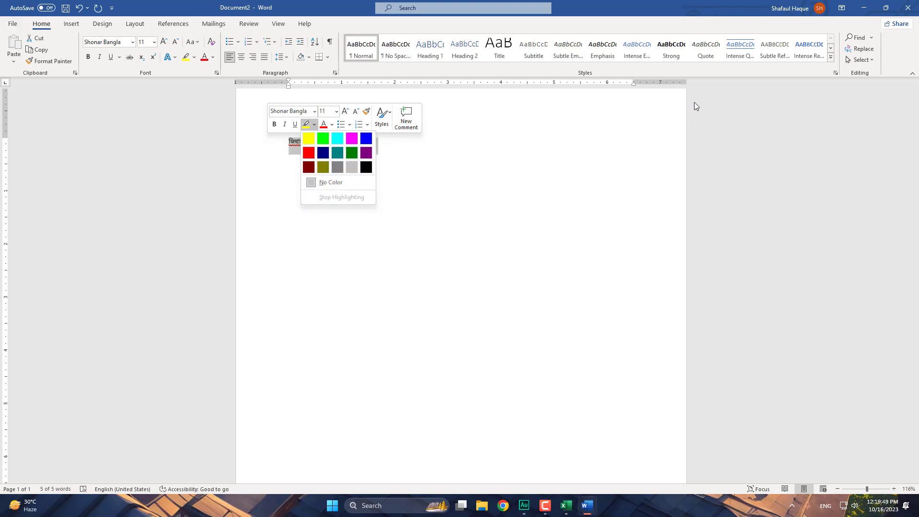
pyautogui.click(72, 24)
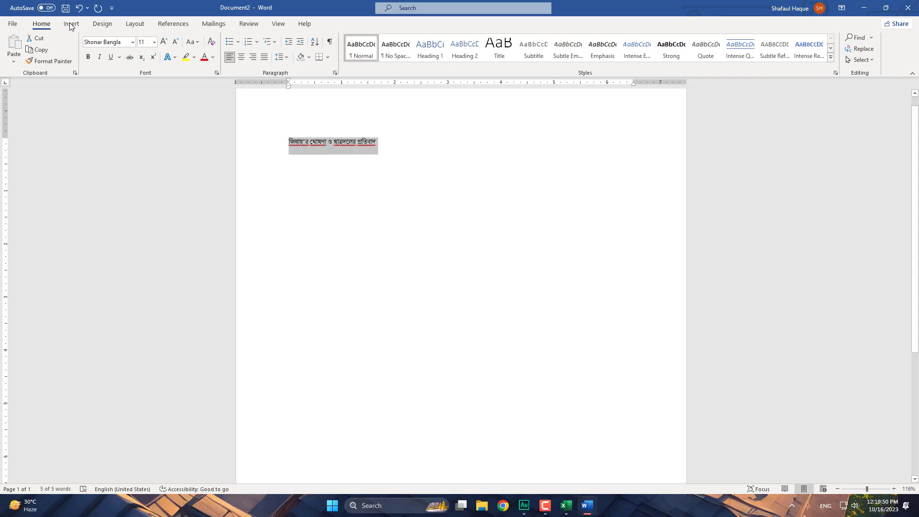
pyautogui.click(110, 26)
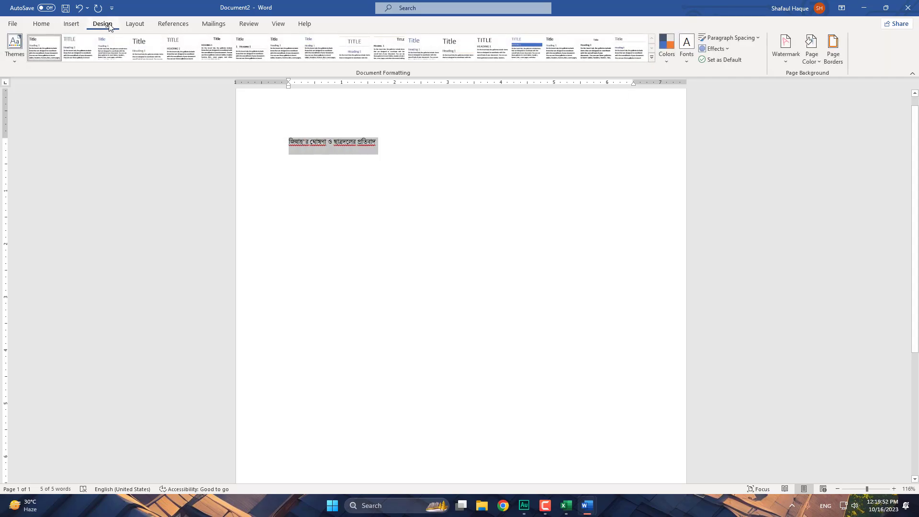
pyautogui.click(729, 49)
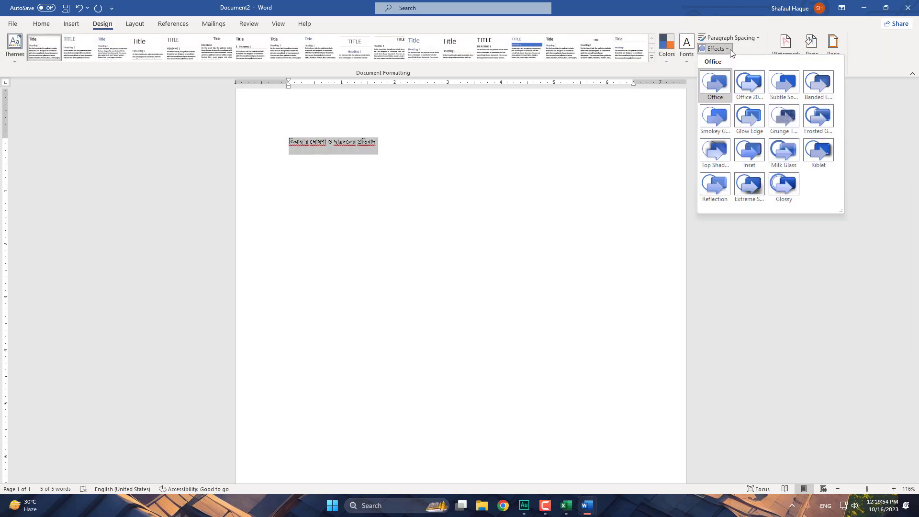
pyautogui.click(760, 38)
pyautogui.click(785, 48)
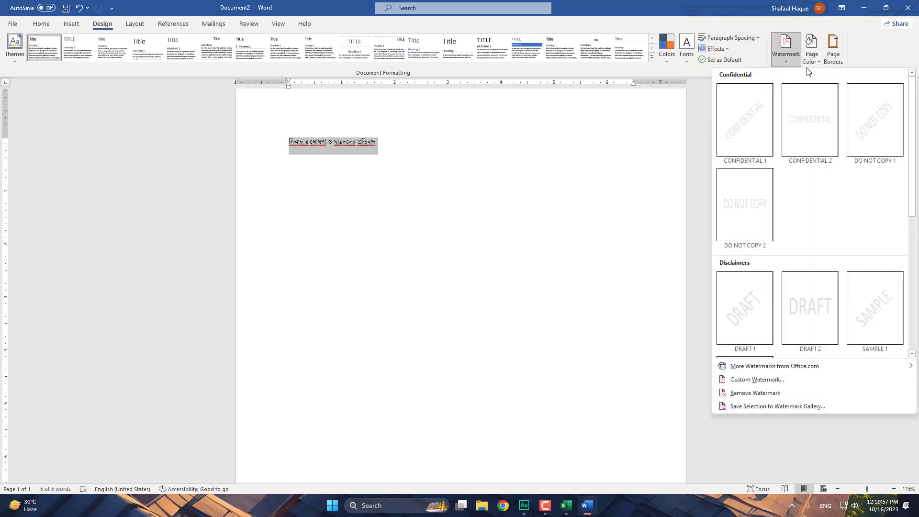
pyautogui.click(663, 74)
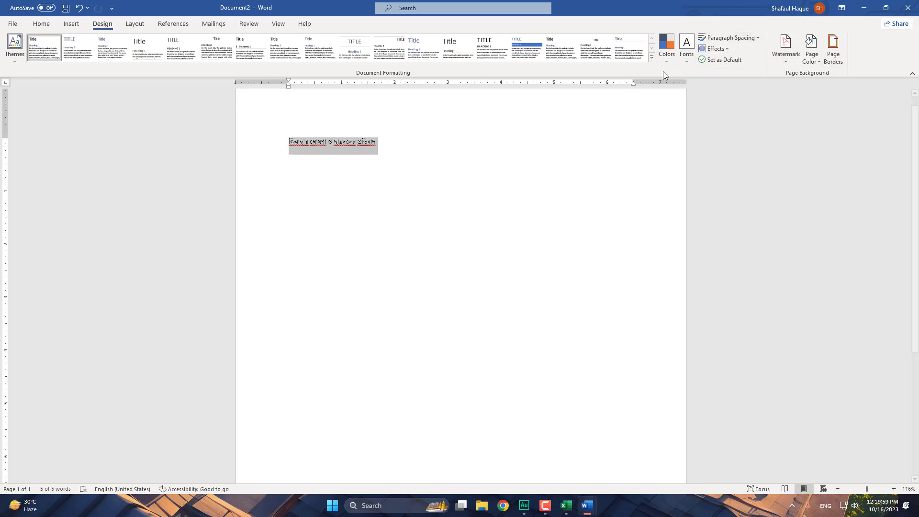
# - Look through the Layout, References, Mailings, Review and View tabs and Paragraph settings without changes
pyautogui.click(136, 25)
pyautogui.click(178, 24)
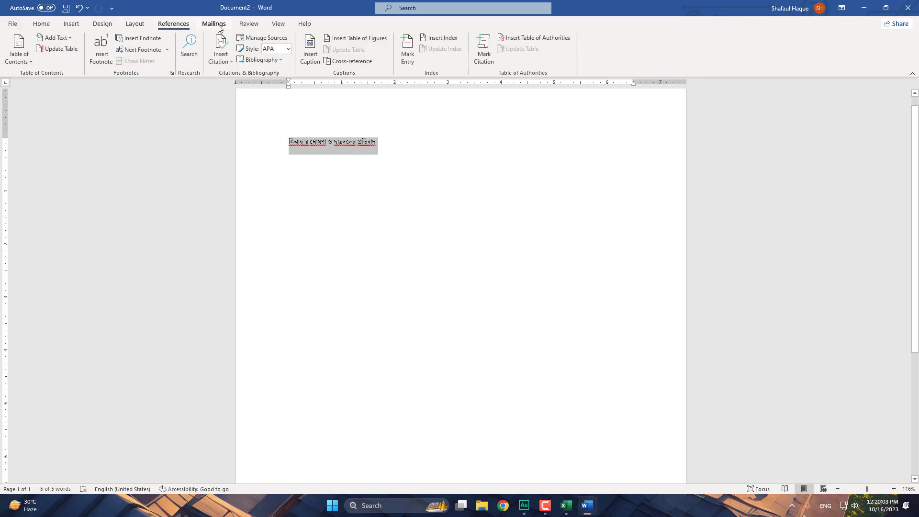
pyautogui.click(216, 25)
pyautogui.click(249, 25)
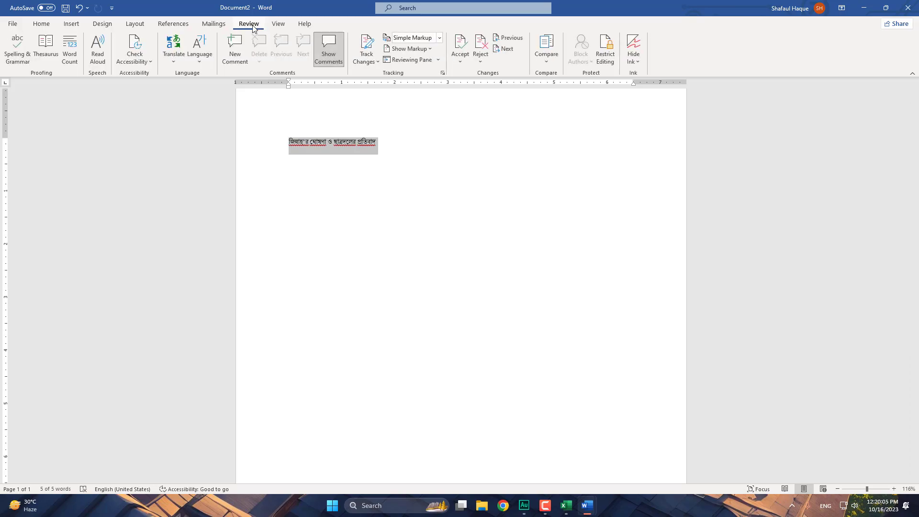
pyautogui.click(286, 27)
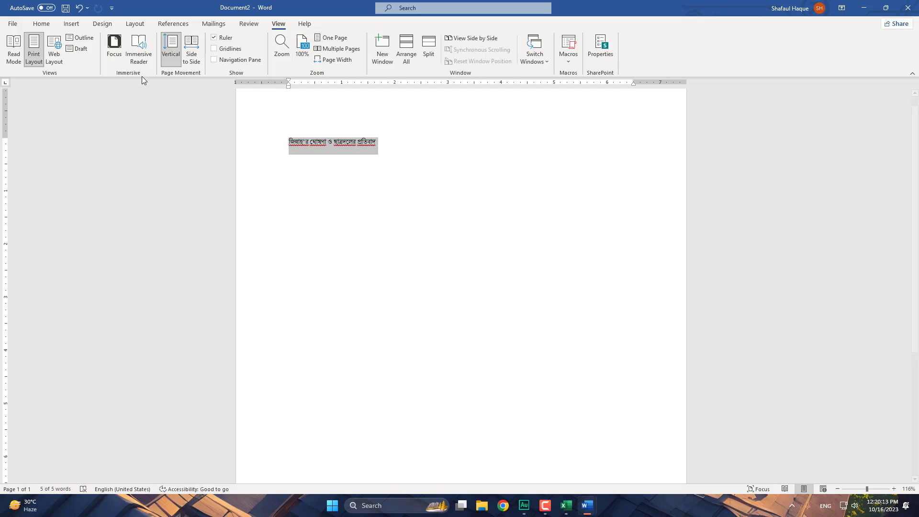
pyautogui.click(42, 24)
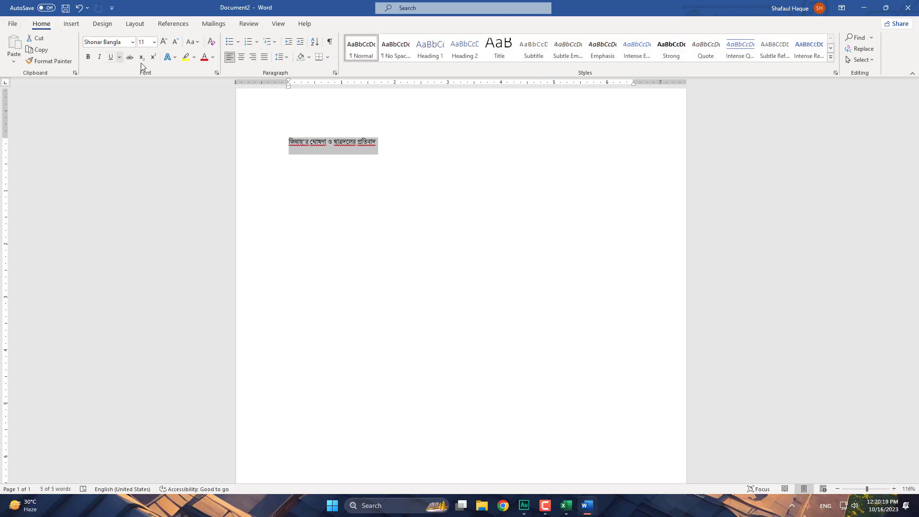
pyautogui.click(335, 74)
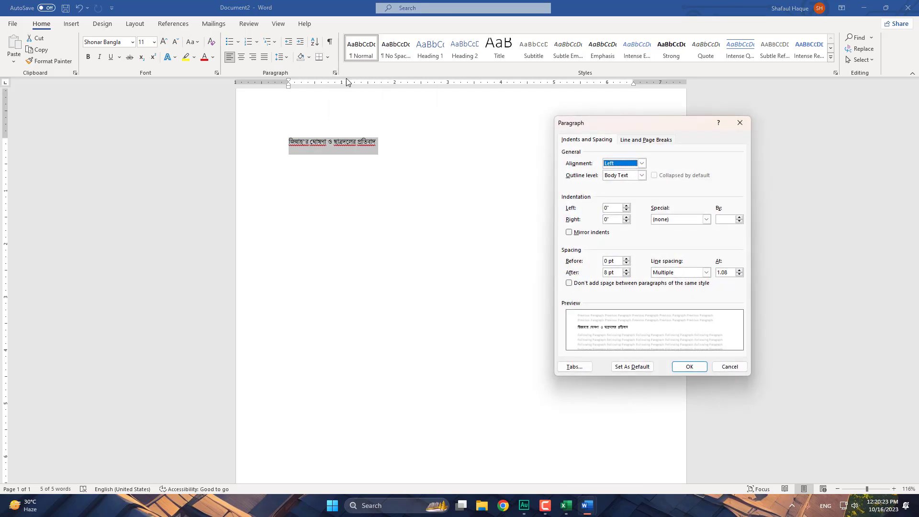
pyautogui.moveTo(684, 128); pyautogui.dragTo(672, 93)
pyautogui.click(715, 332)
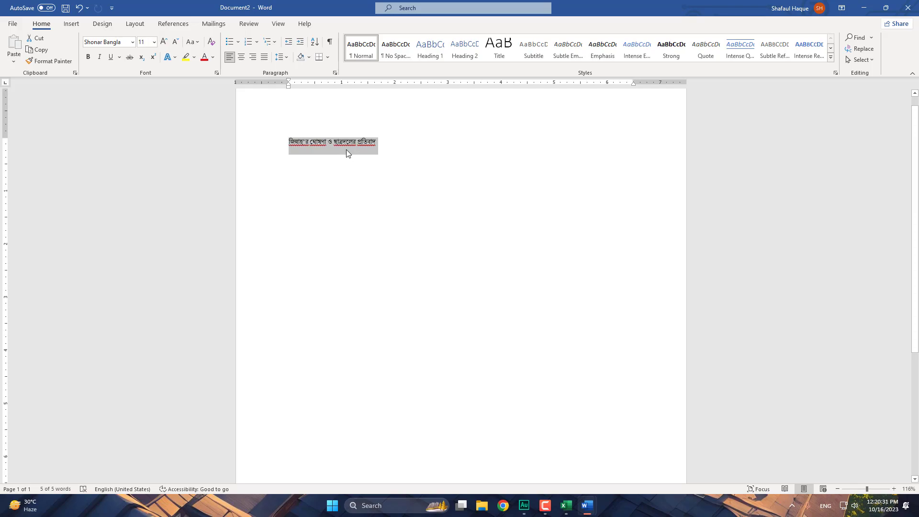
# - Give the Bangla heading dark grey shading and white, bold, 12-point text
pyautogui.click(309, 57)
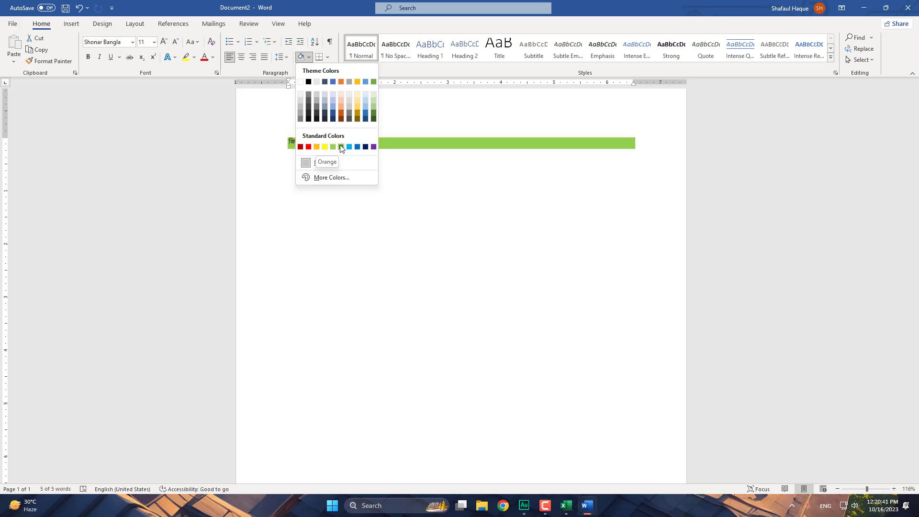
pyautogui.click(315, 105)
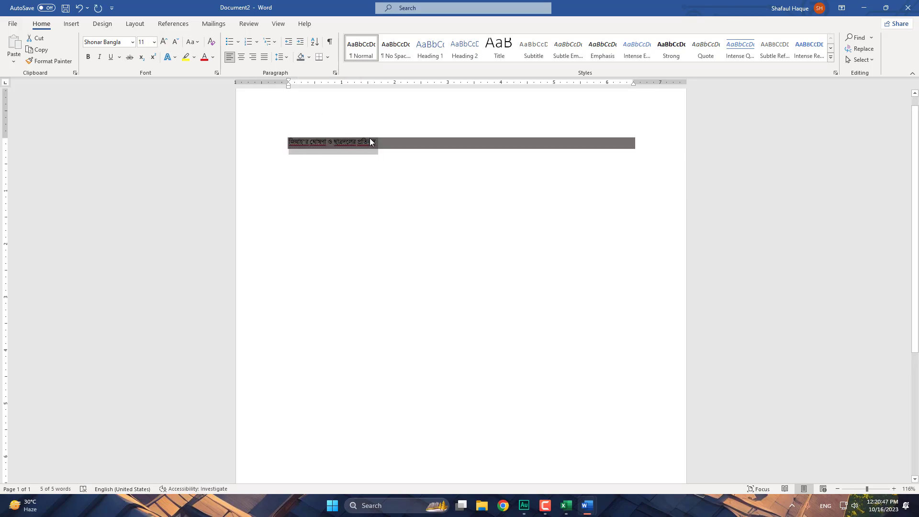
pyautogui.click(213, 57)
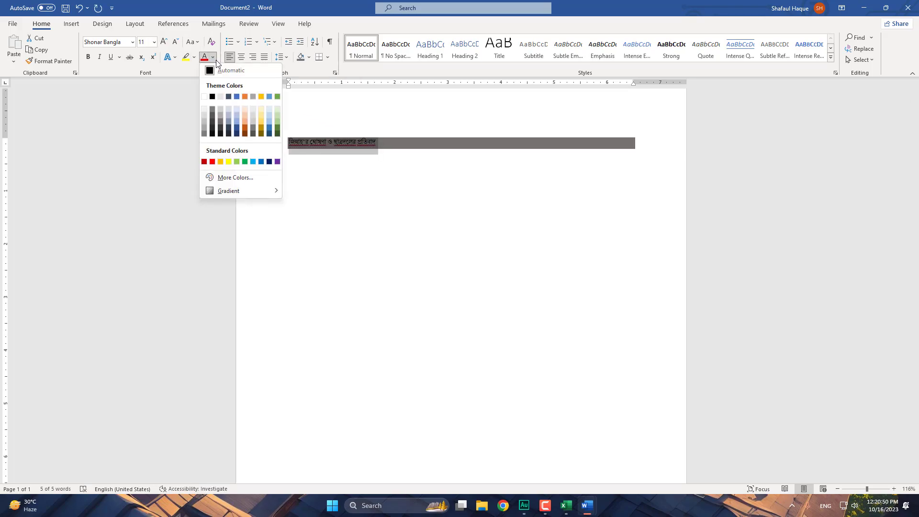
pyautogui.click(205, 97)
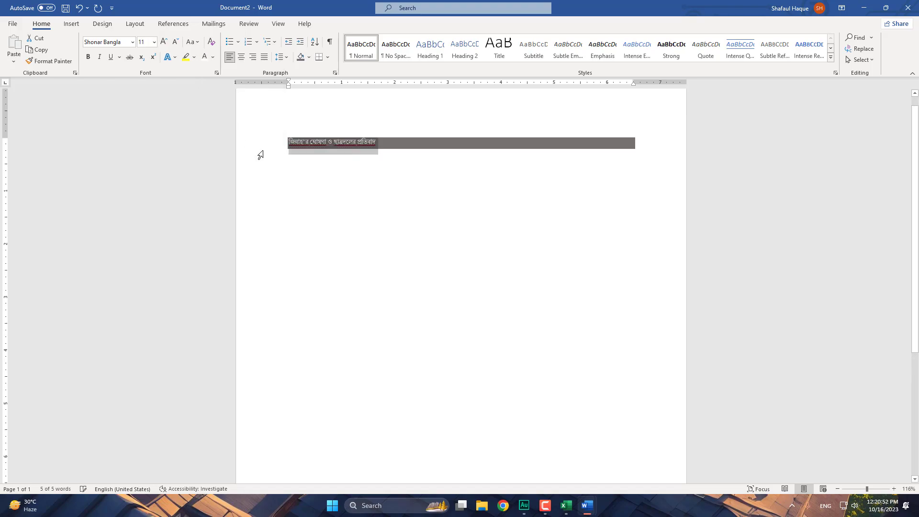
pyautogui.click(164, 43)
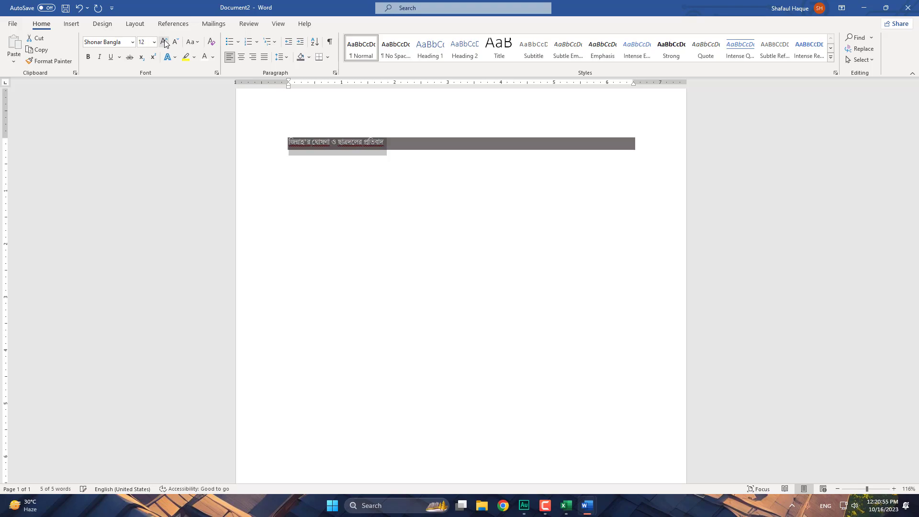
pyautogui.click(334, 171)
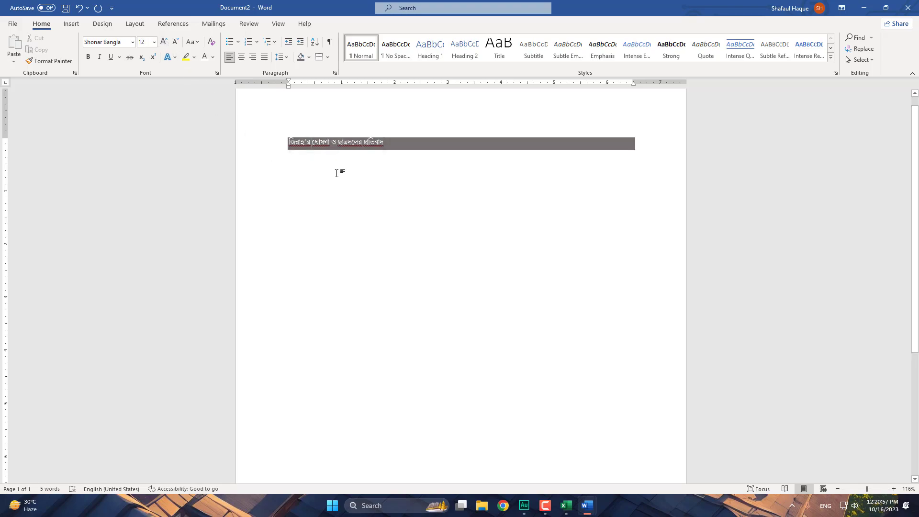
pyautogui.click(224, 138)
pyautogui.click(88, 57)
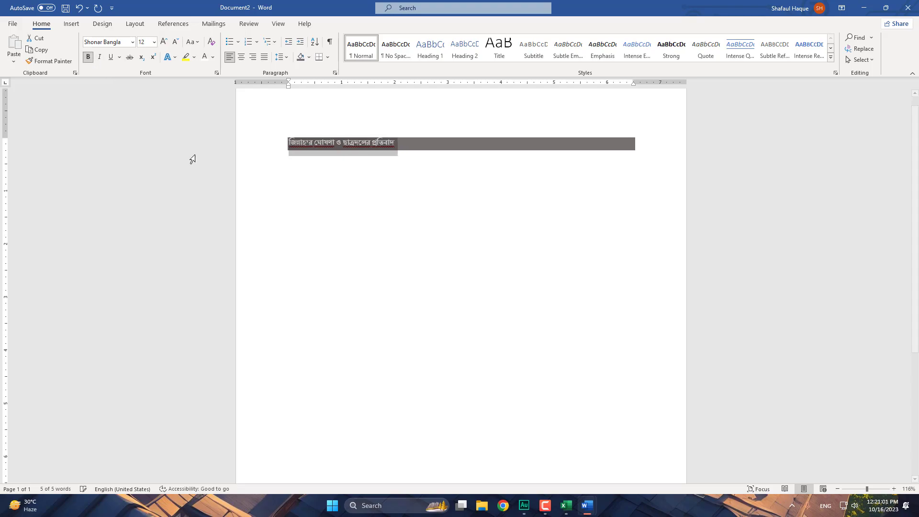
pyautogui.click(376, 170)
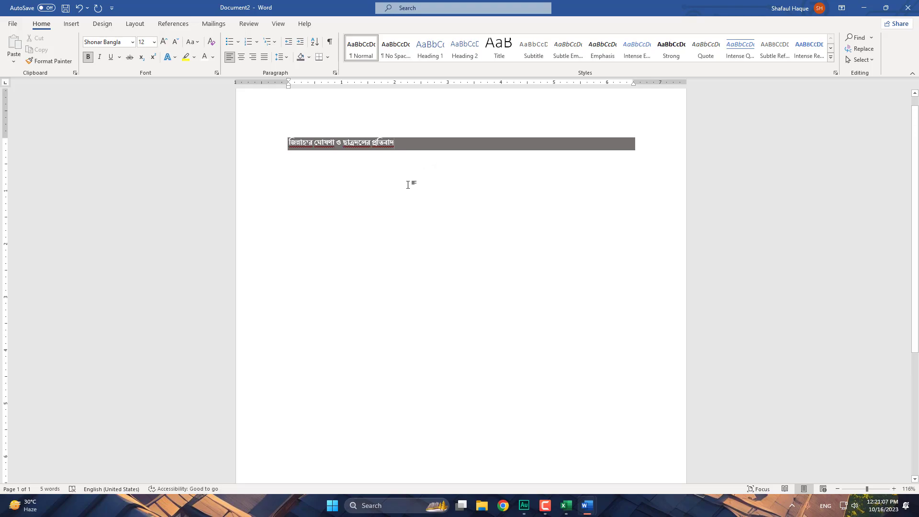
# - Type the Bangla sentence on Jinnah's 21 March 1948 Racecourse declaration, ending with "Urdu and
pyautogui.click(290, 161)
pyautogui.write('1948 saler ')
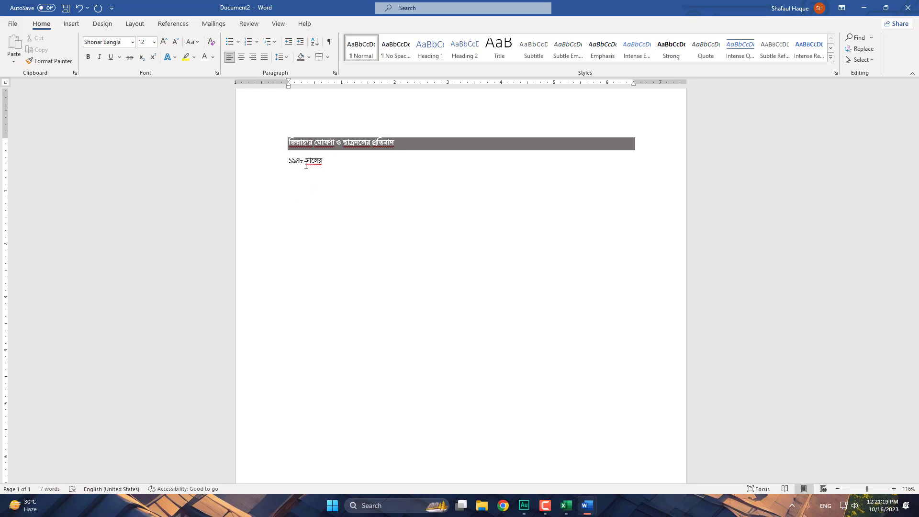
pyautogui.write('21 mar')
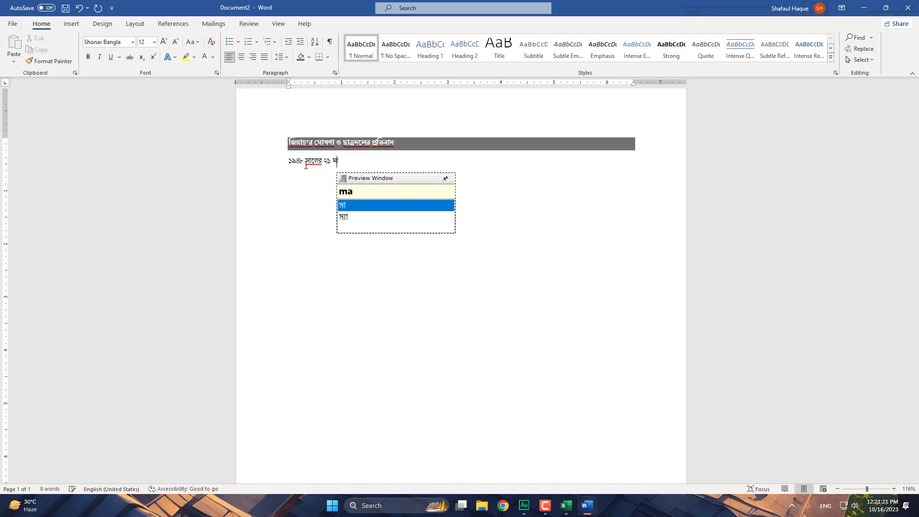
pyautogui.write('rc')
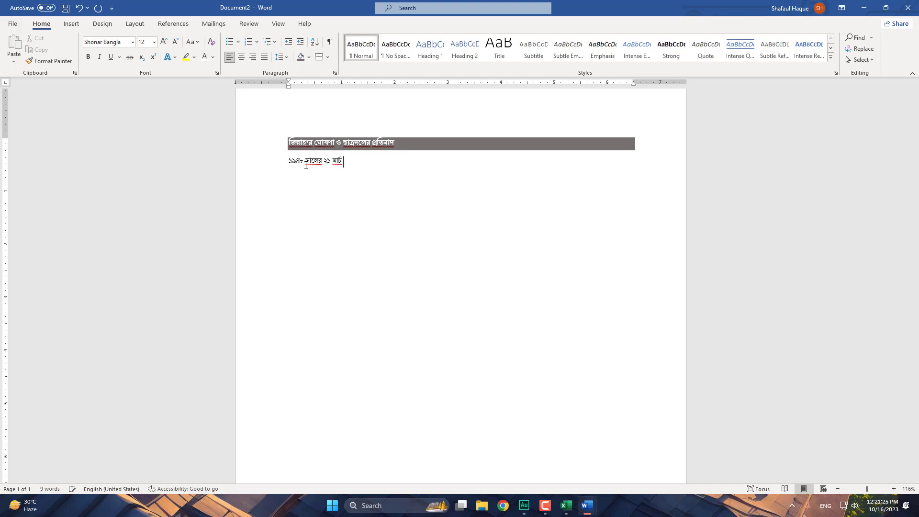
pyautogui.write(' dhaka')
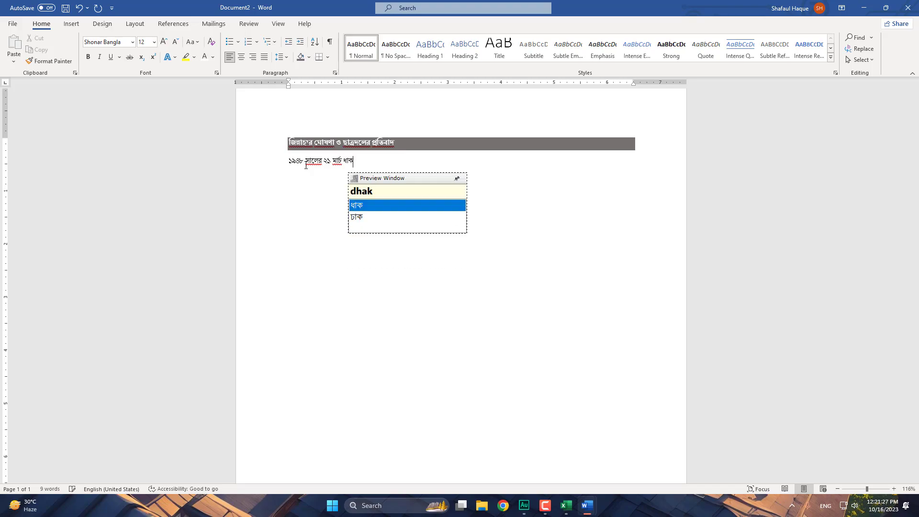
pyautogui.write('r')
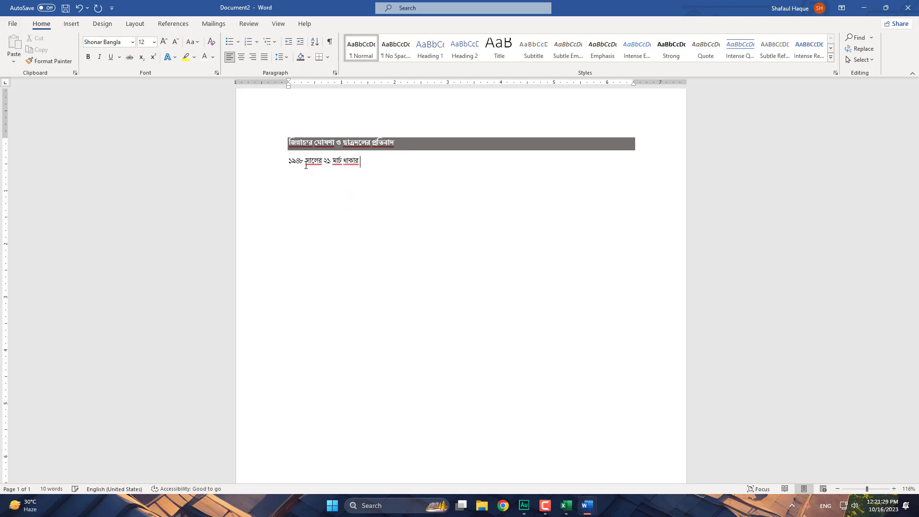
pyautogui.press('BackSpace')
pyautogui.press('BackSpace')
pyautogui.press('BackSpace')
pyautogui.press('BackSpace')
pyautogui.press('BackSpace')
pyautogui.press('BackSpace')
pyautogui.write('Dhakar')
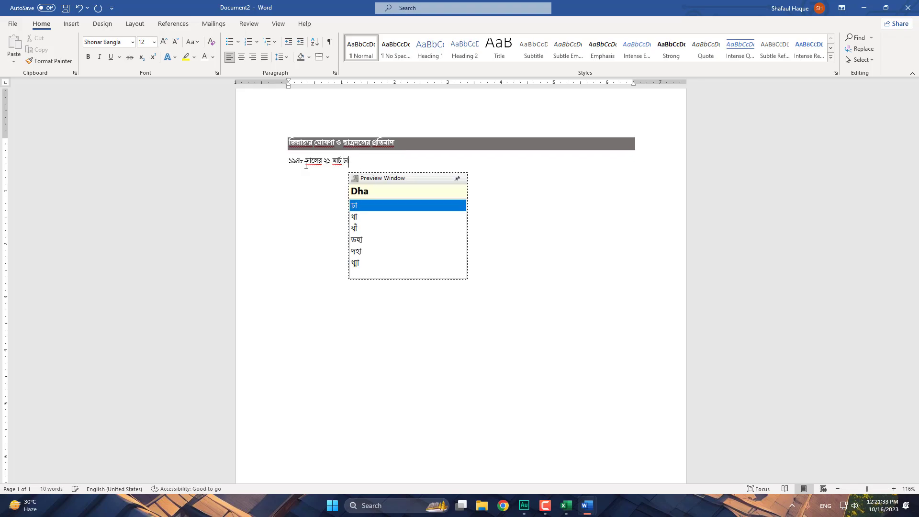
pyautogui.write(' res')
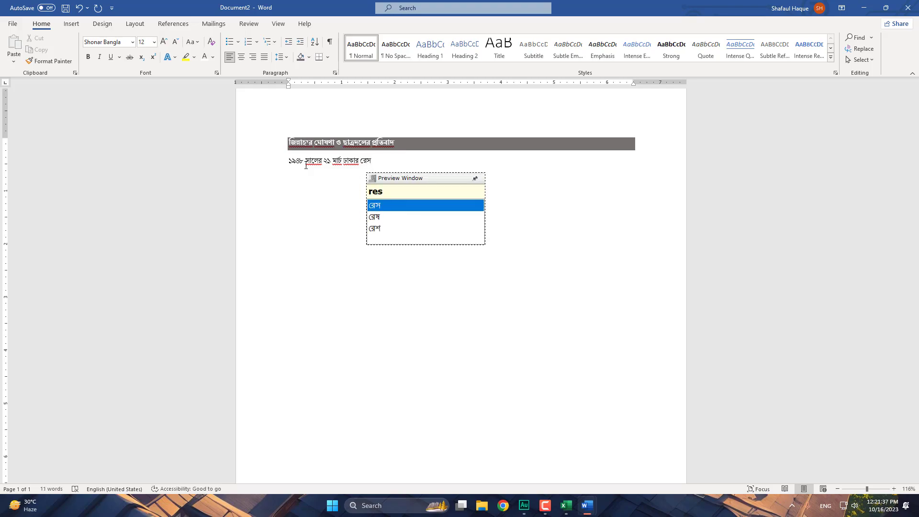
pyautogui.write('okO')
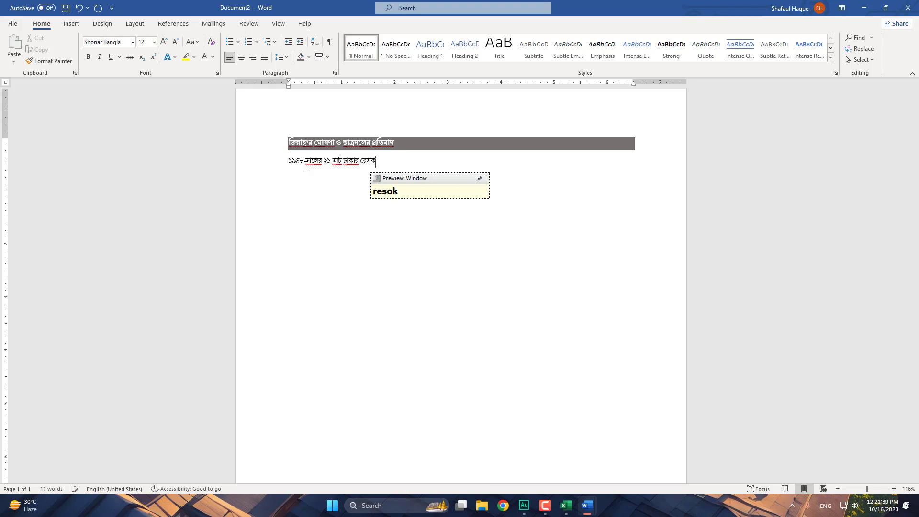
pyautogui.write('rs mo')
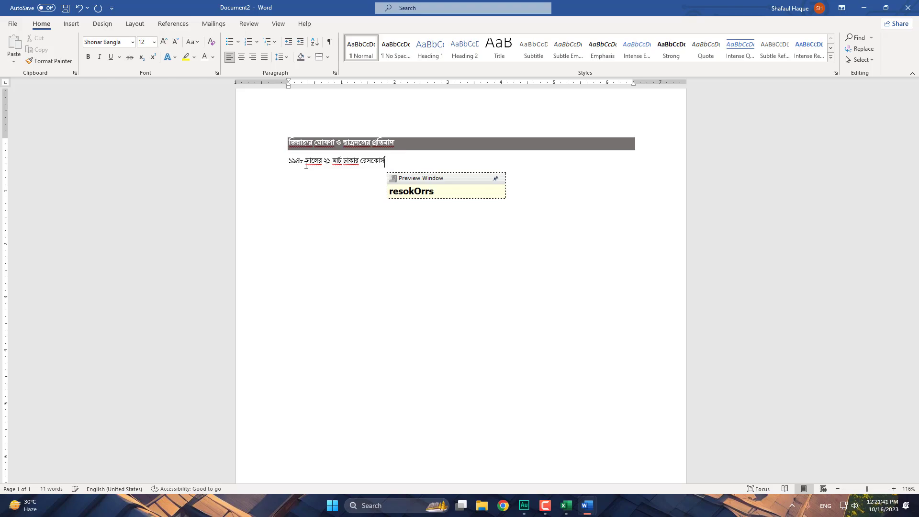
pyautogui.write('yodane')
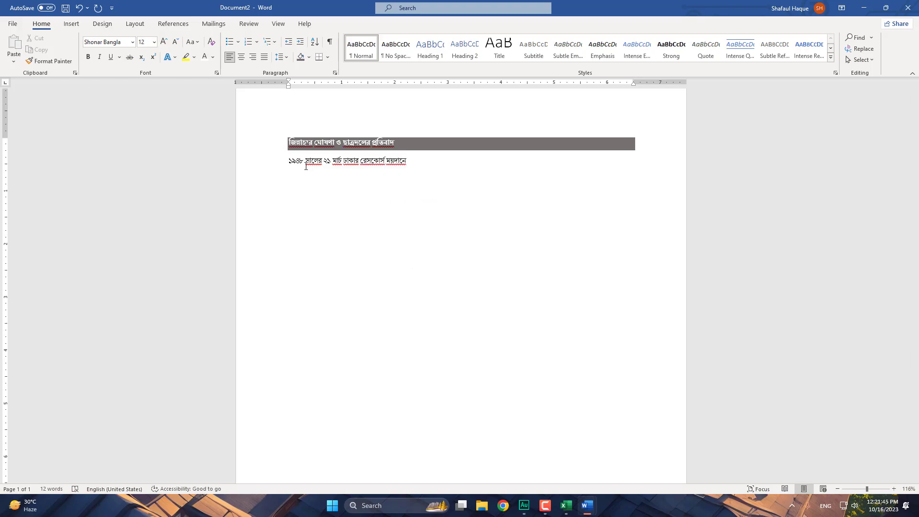
pyautogui.write(' mOham')
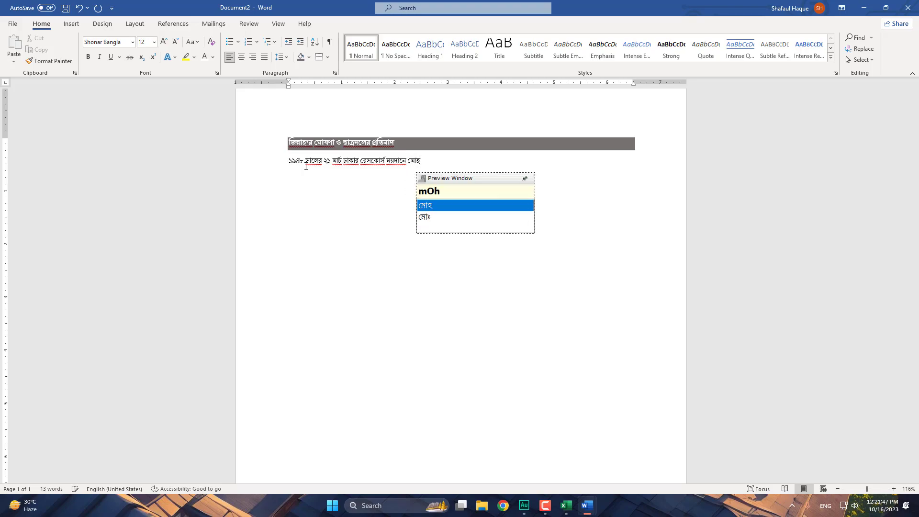
pyautogui.write('mad ali jin')
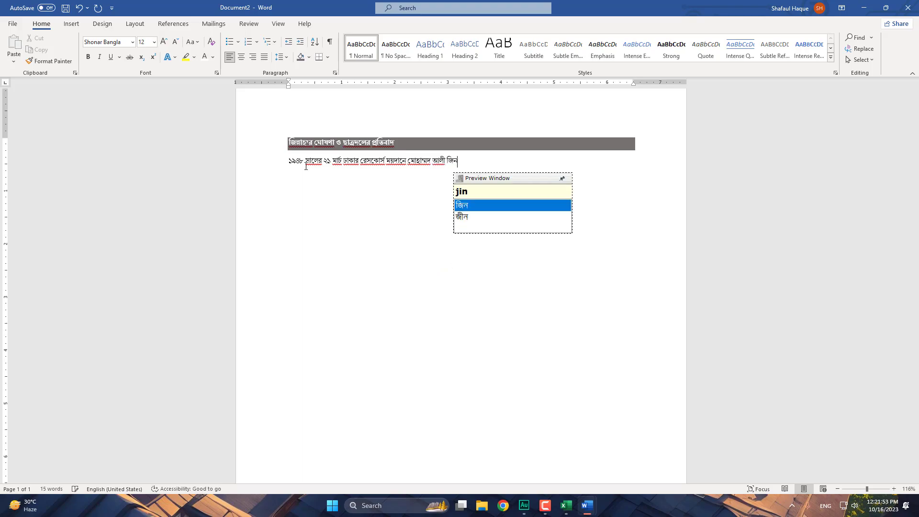
pyautogui.write('nah ghOShoNa koren ')
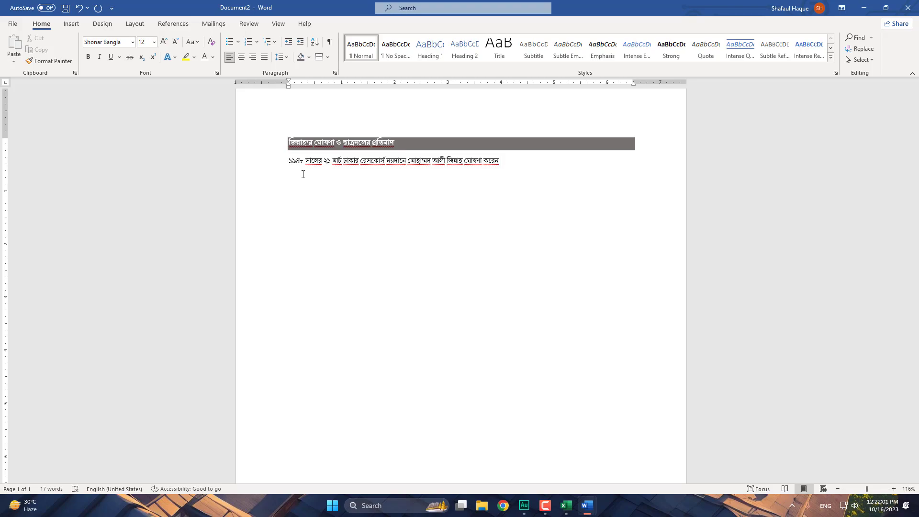
pyautogui.write('"')
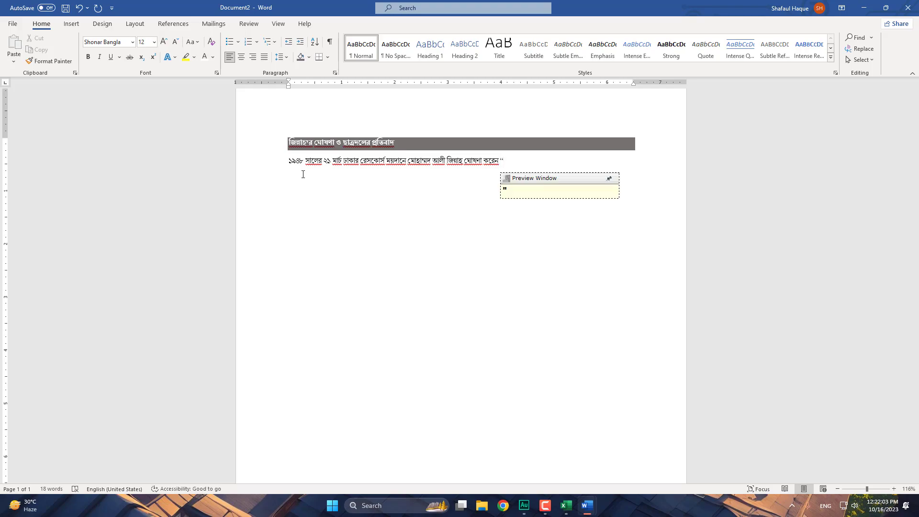
pyautogui.write(' U')
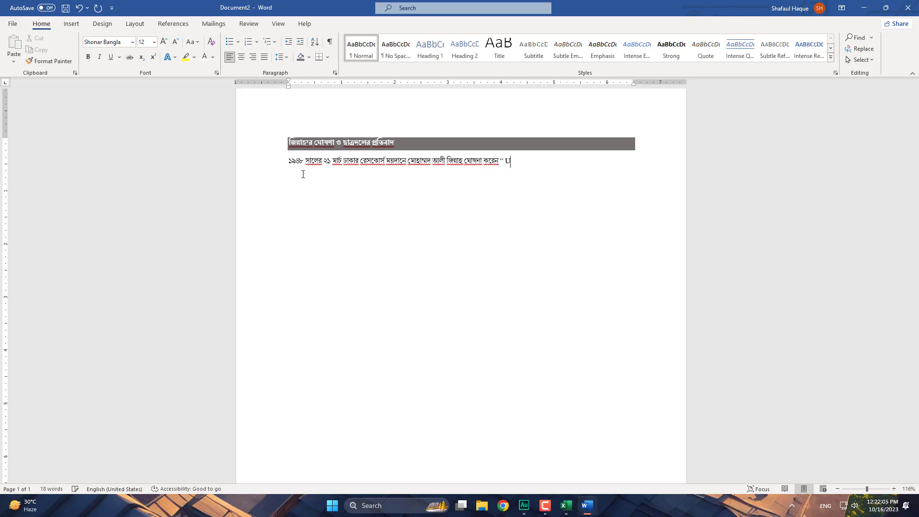
pyautogui.write('rdu and old')
pyautogui.write('y')
# - Finish the English quote and add the Bengali 24 March Dhaka University protest line ending 'না না' বলে
pyautogui.press('BackSpace')
pyautogui.press('BackSpace')
pyautogui.press('BackSpace')
pyautogui.write('nly urdu shall be the state')
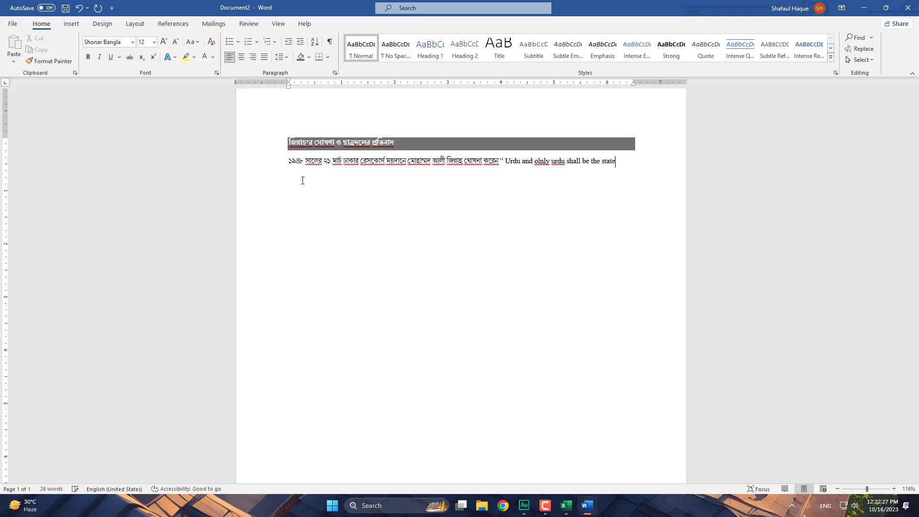
pyautogui.write(' languag')
pyautogui.write('e ')
pyautogui.write('of paki')
pyautogui.write('stan')
pyautogui.write('"')
pyautogui.write(' echa')
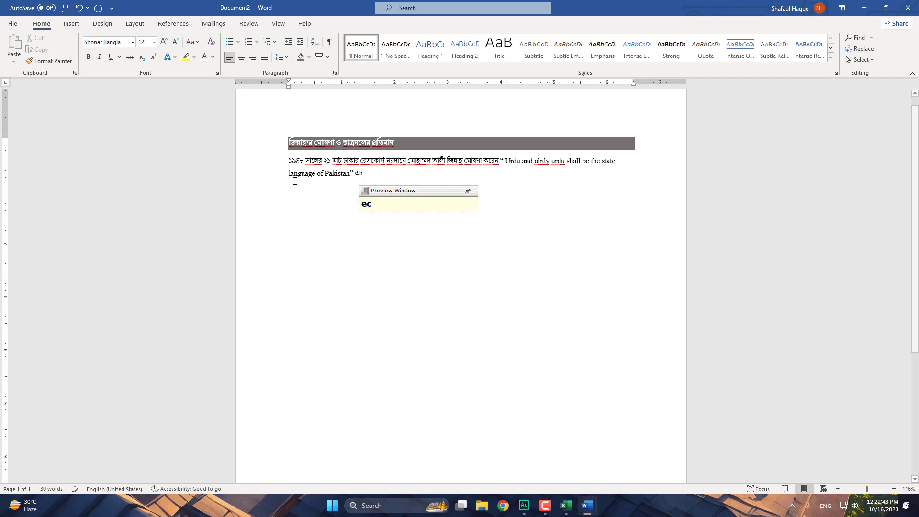
pyautogui.write('RaO ')
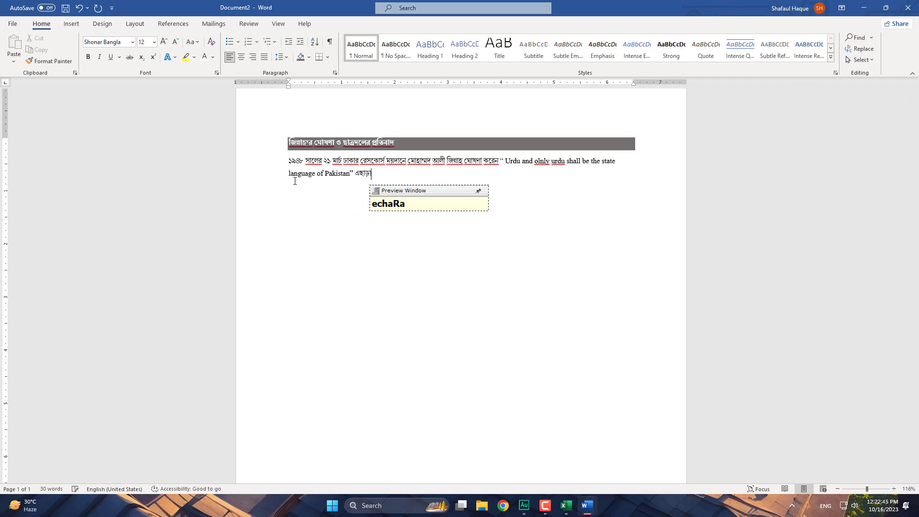
pyautogui.write('24 ma')
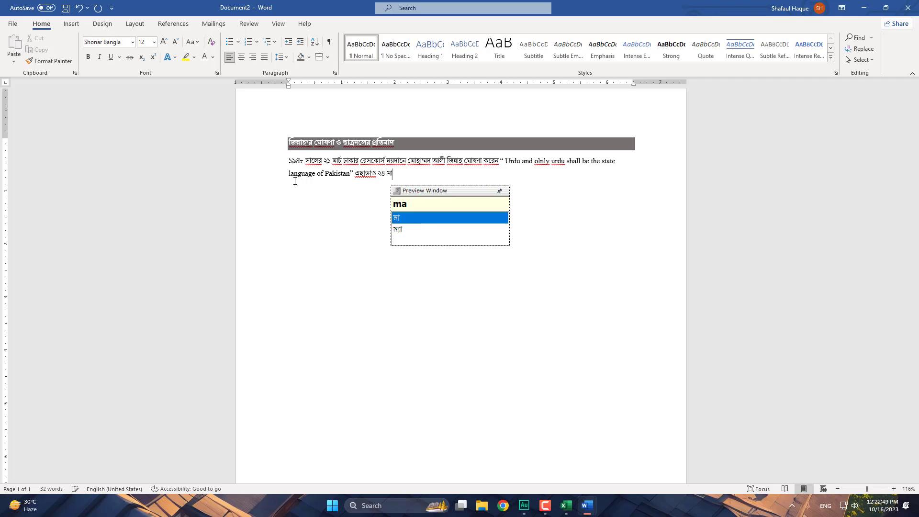
pyautogui.write('rrc')
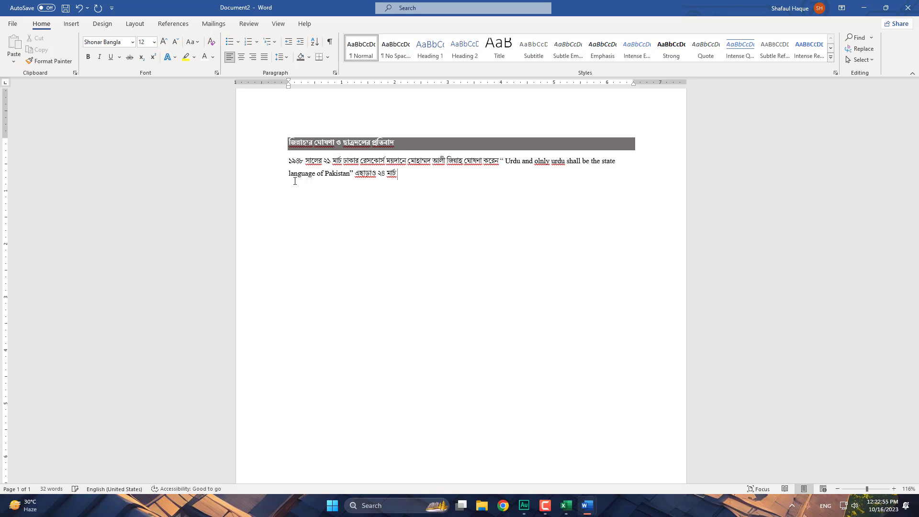
pyautogui.write(' Dha')
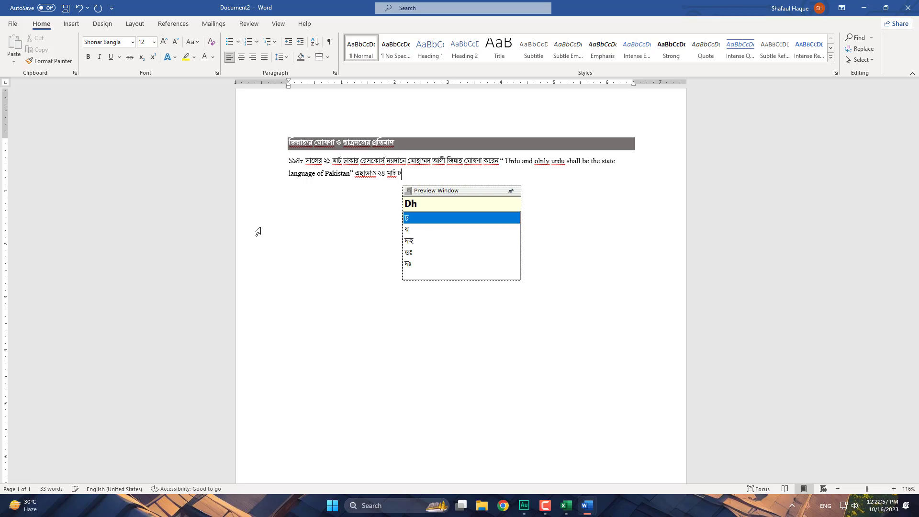
pyautogui.write('ka')
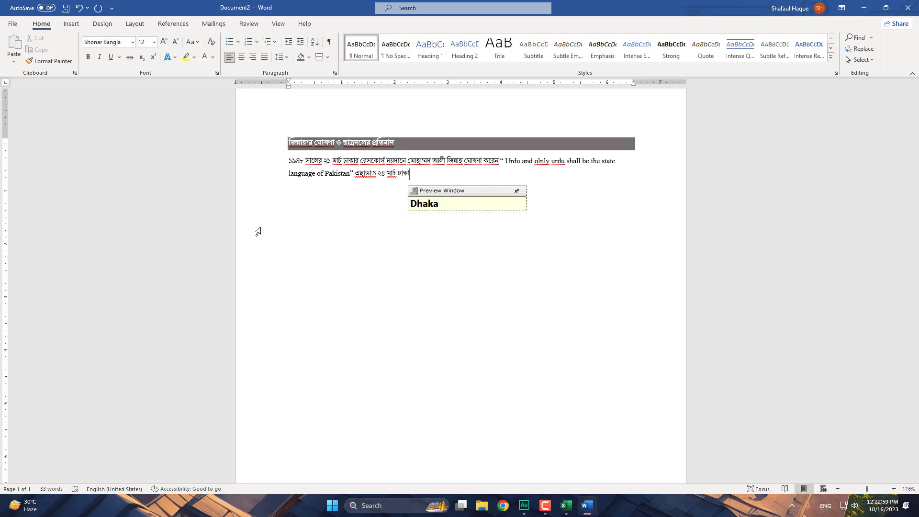
pyautogui.write(' bi')
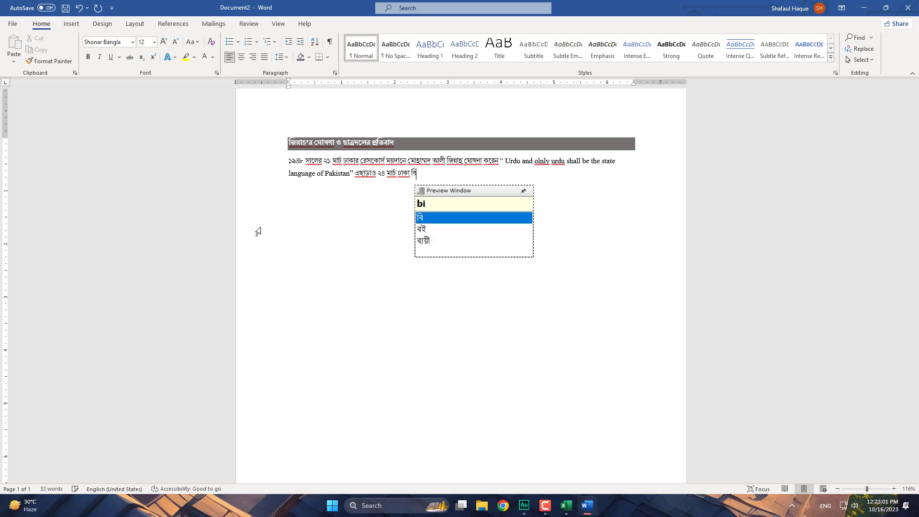
pyautogui.write('Sw')
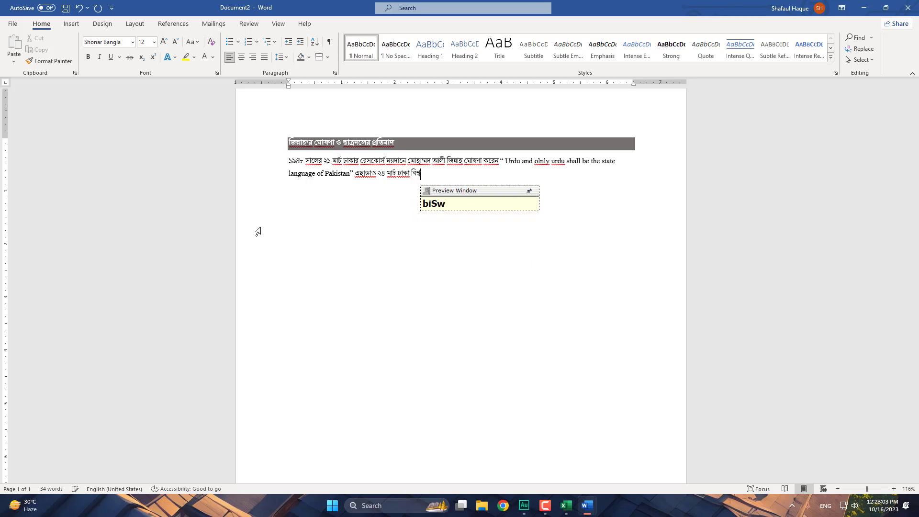
pyautogui.write('o')
pyautogui.write('bidyal')
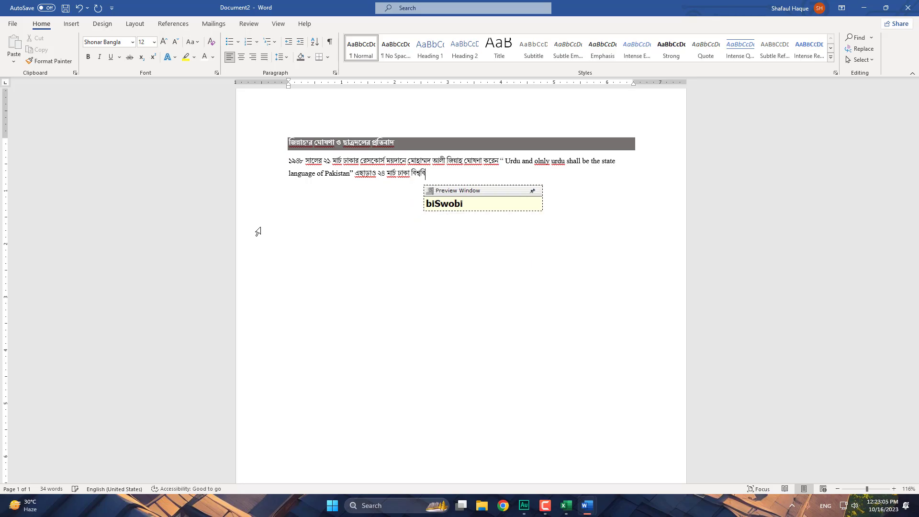
pyautogui.write('oyer')
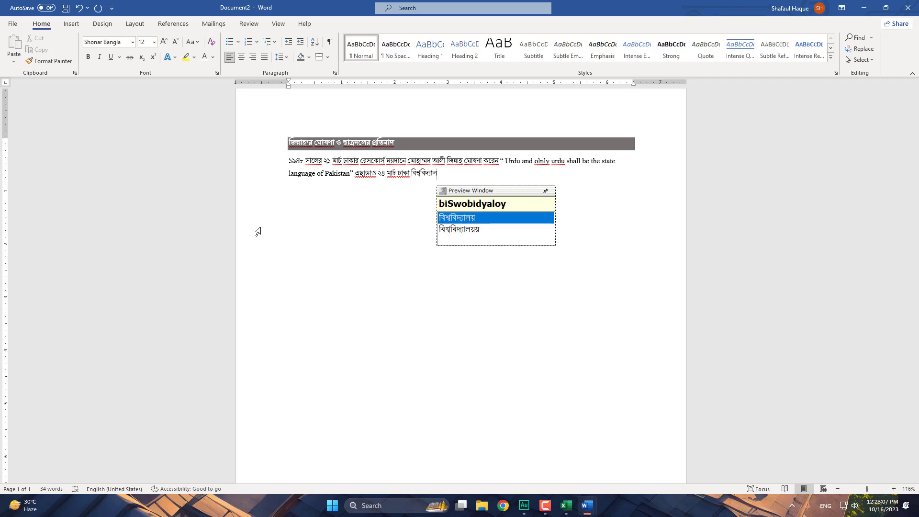
pyautogui.write(' somao')
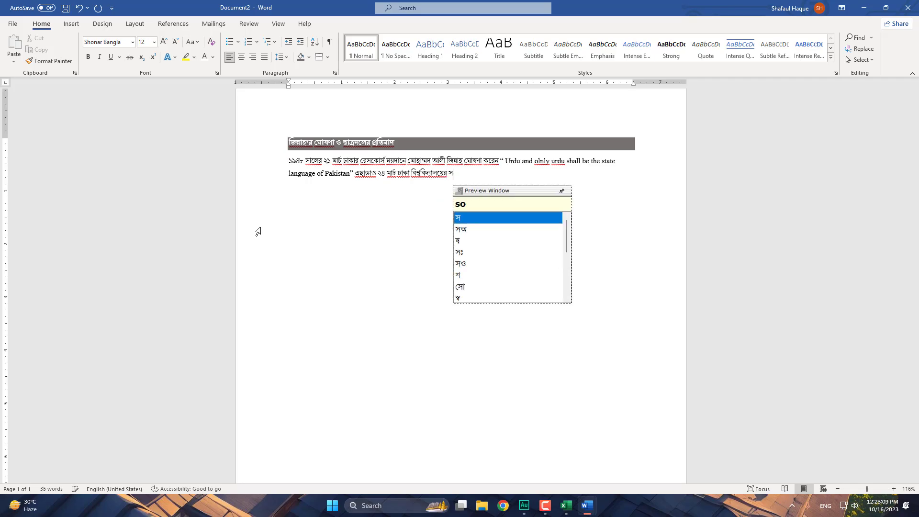
pyautogui.write('borrt')
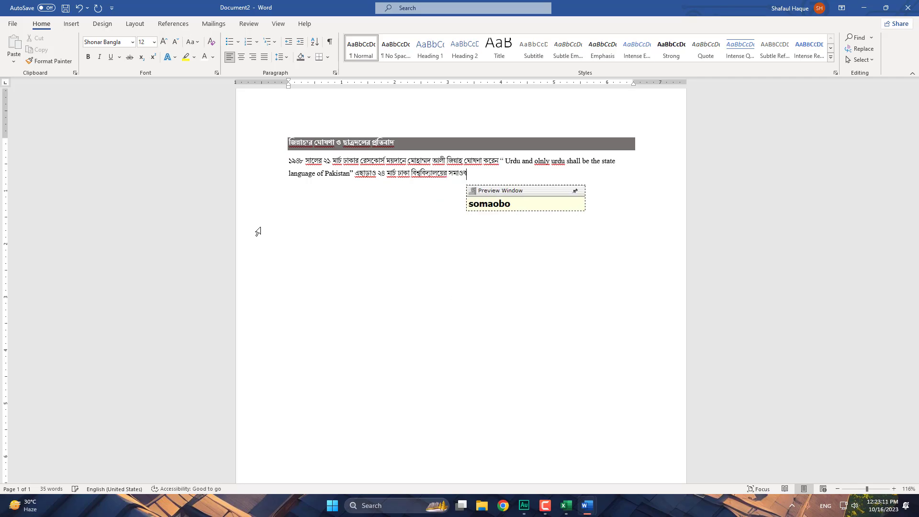
pyautogui.write('on')
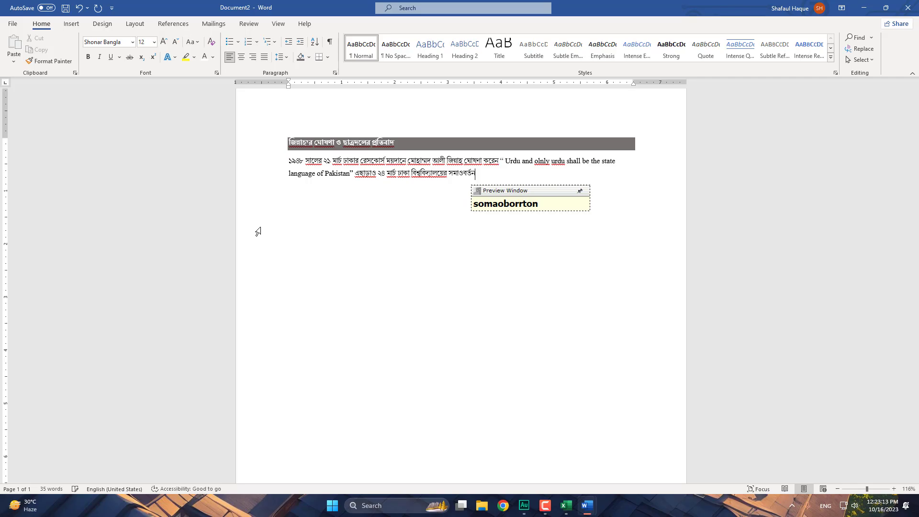
pyautogui.write(' on')
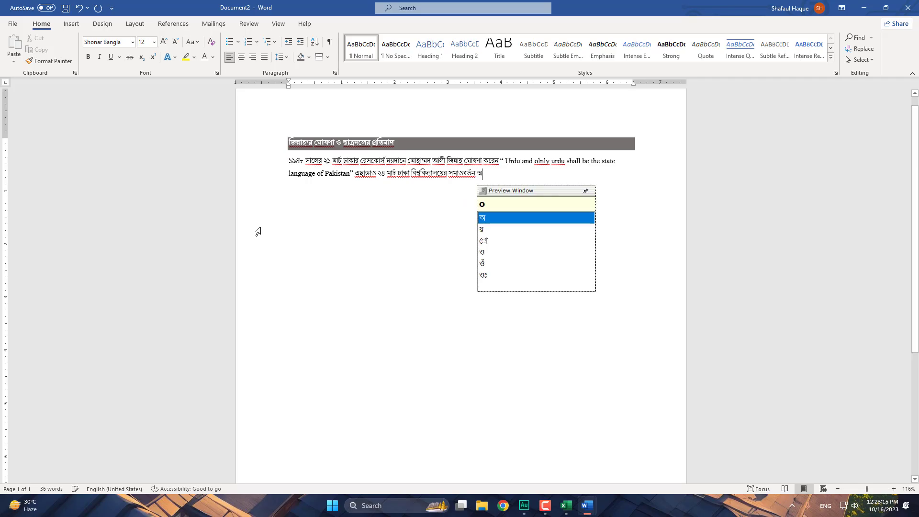
pyautogui.write('uD')
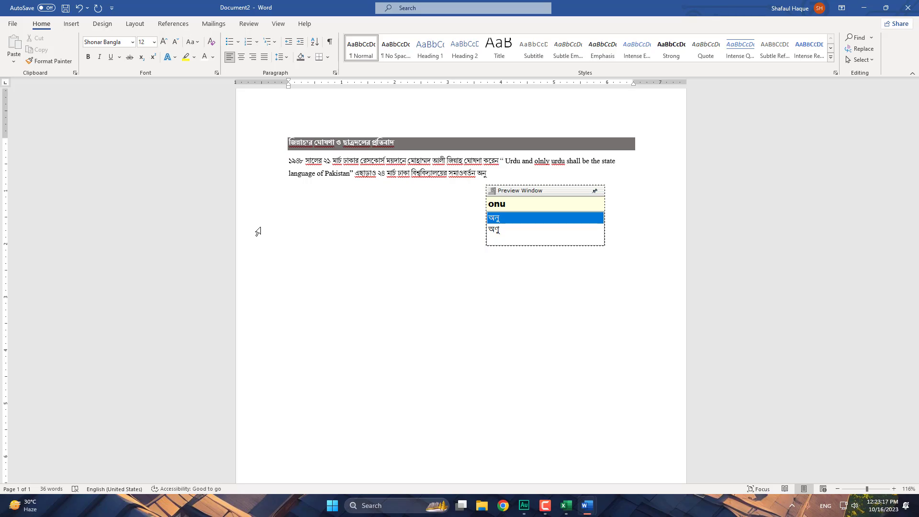
pyautogui.press('BackSpace')
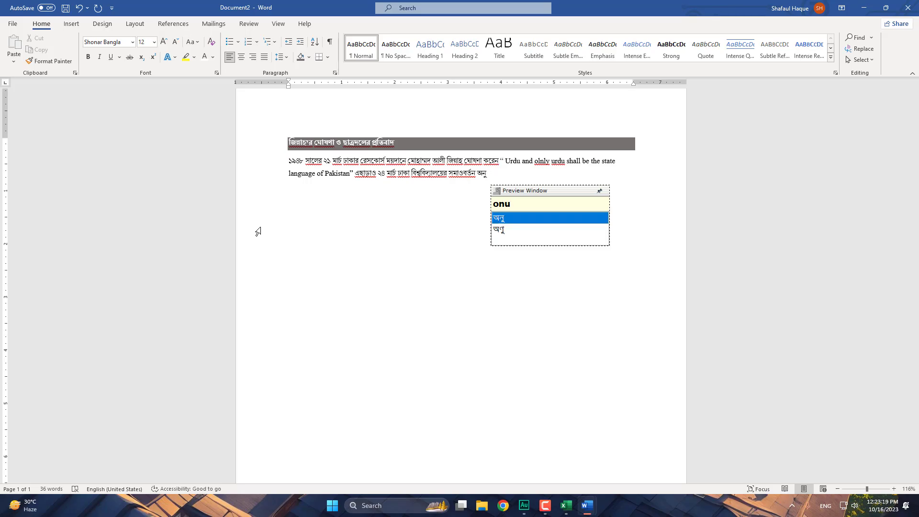
pyautogui.write('ShT')
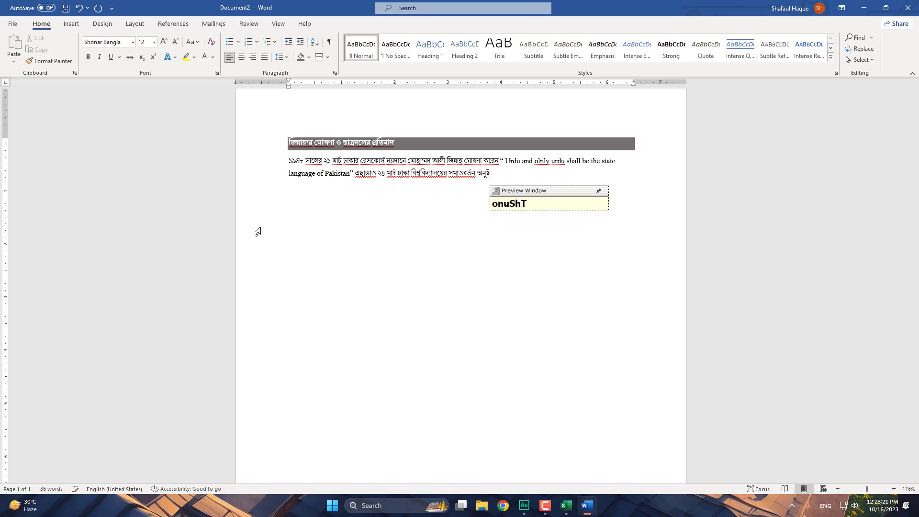
pyautogui.write('hane ')
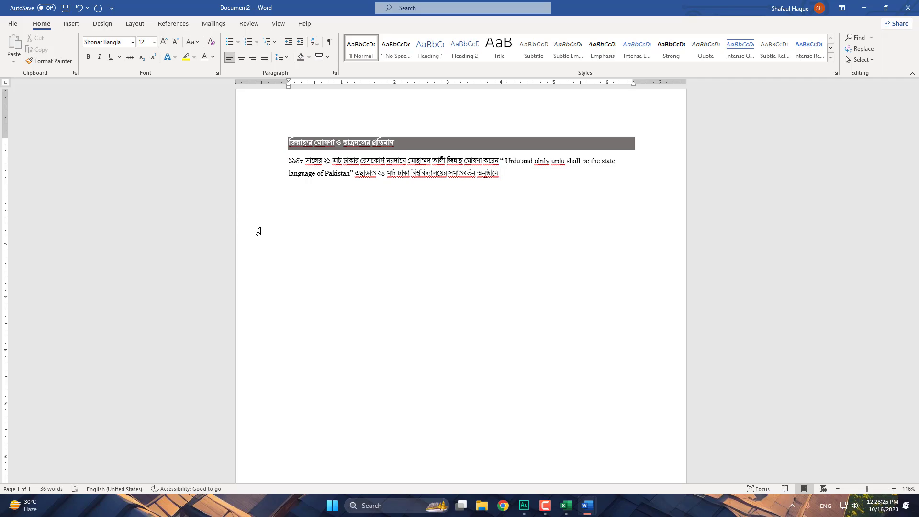
pyautogui.write('ka')
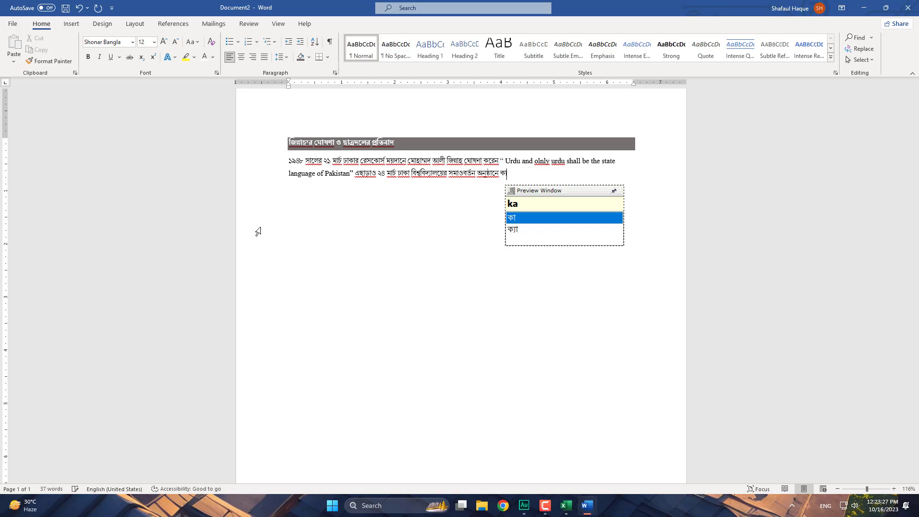
pyautogui.write('rrjon ho')
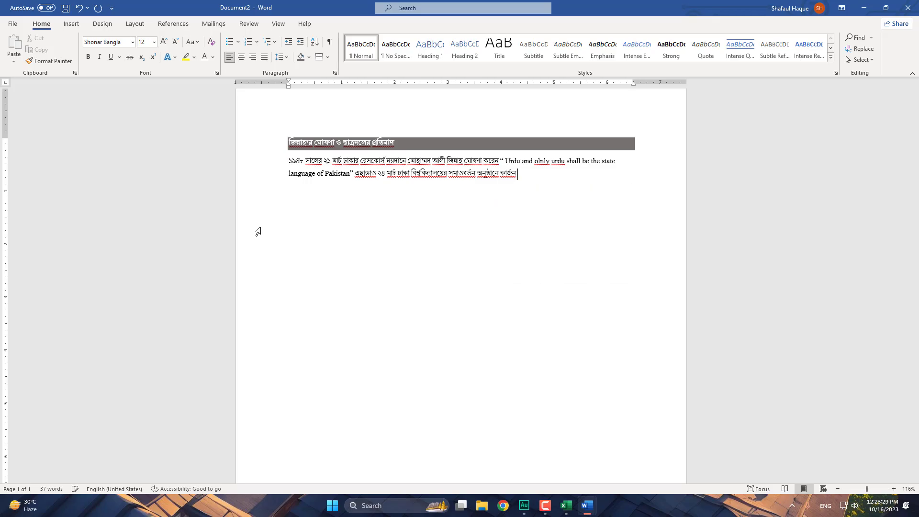
pyautogui.write('le puon')
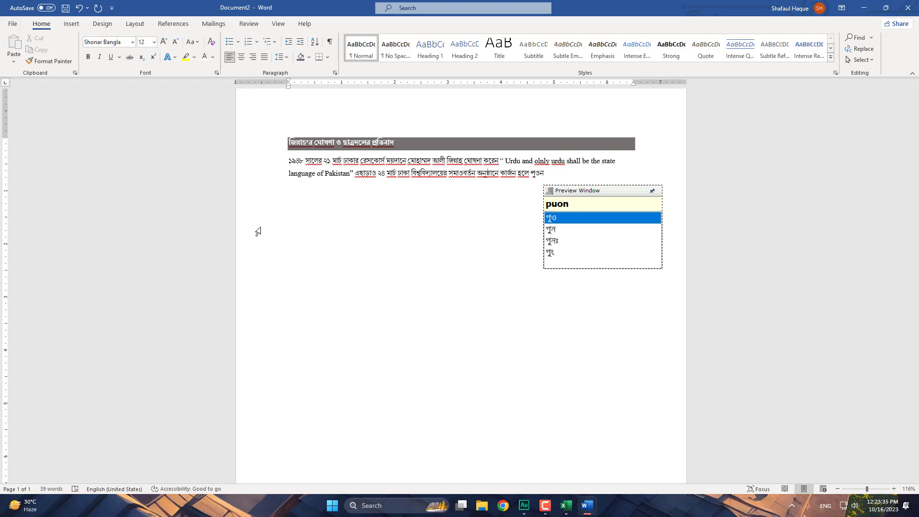
pyautogui.press('BackSpace')
pyautogui.press('BackSpace')
pyautogui.write('nora')
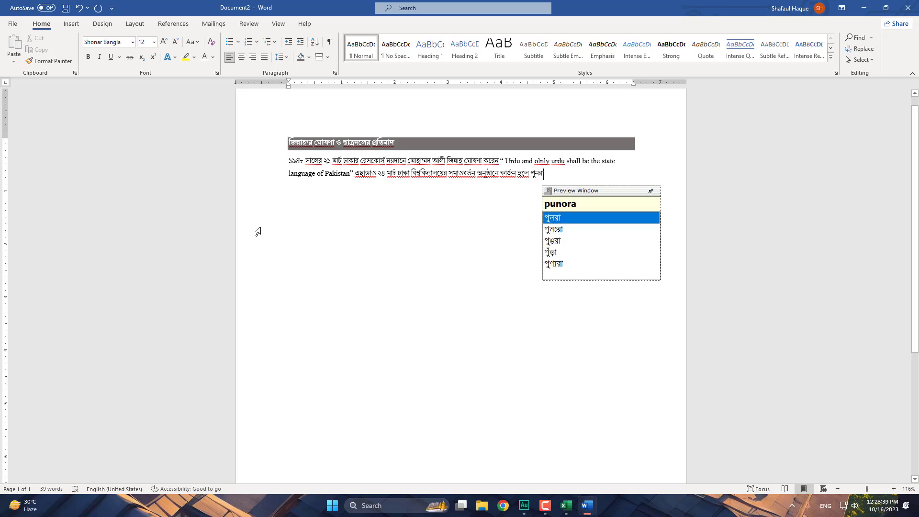
pyautogui.write('brriti')
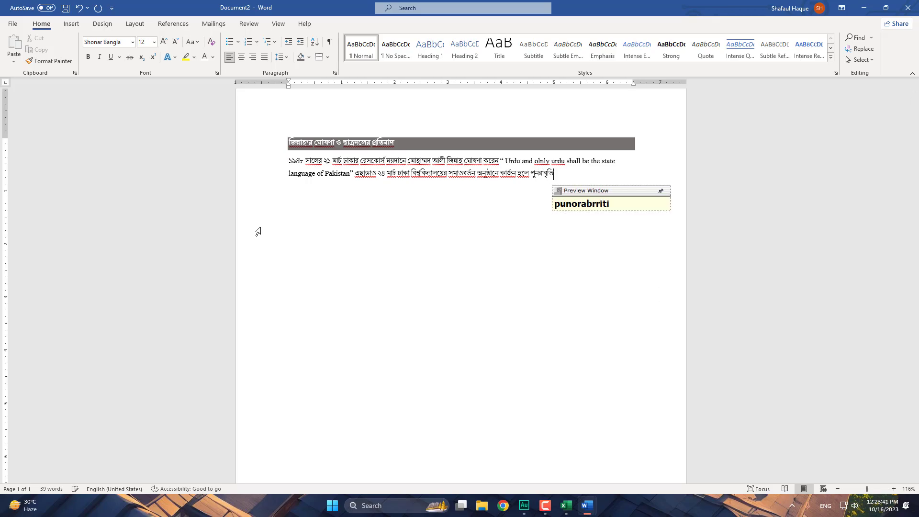
pyautogui.press('BackSpace')
pyautogui.press('BackSpace')
pyautogui.write('tti kor')
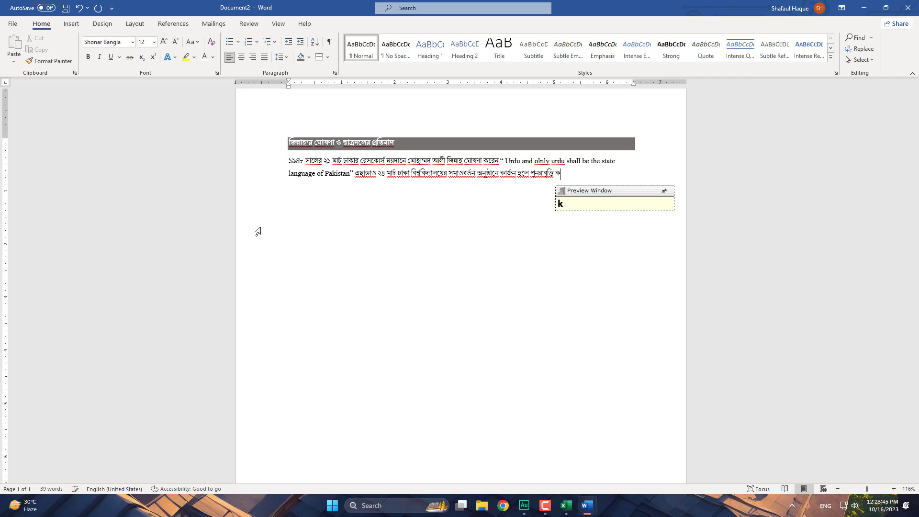
pyautogui.write('ole')
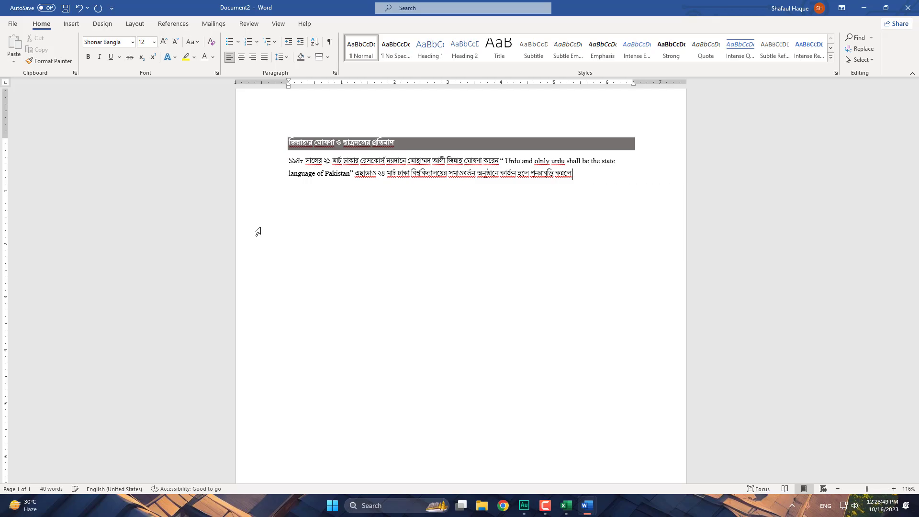
pyautogui.write(' chatro')
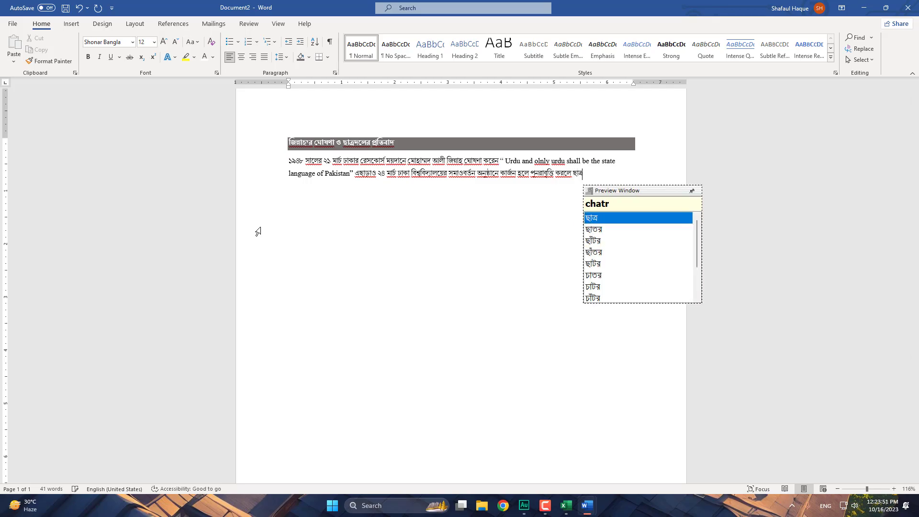
pyautogui.write('ra n')
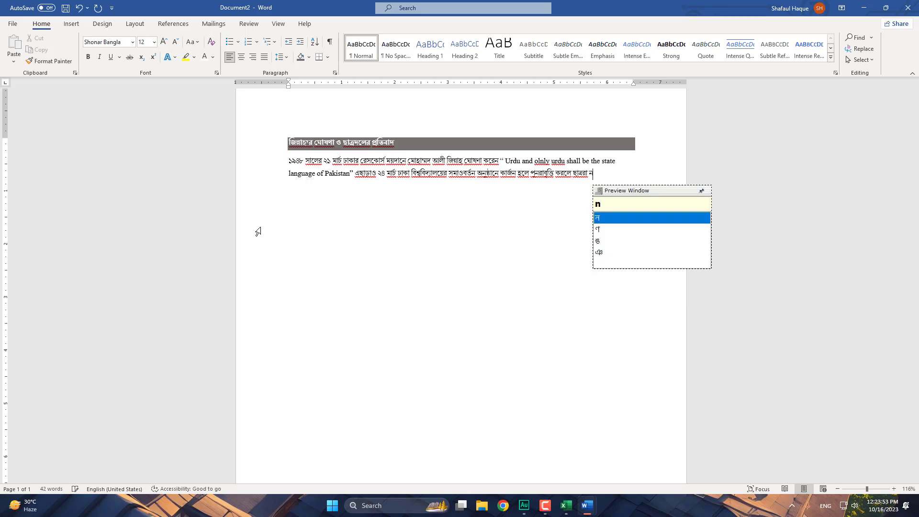
pyautogui.press('BackSpace')
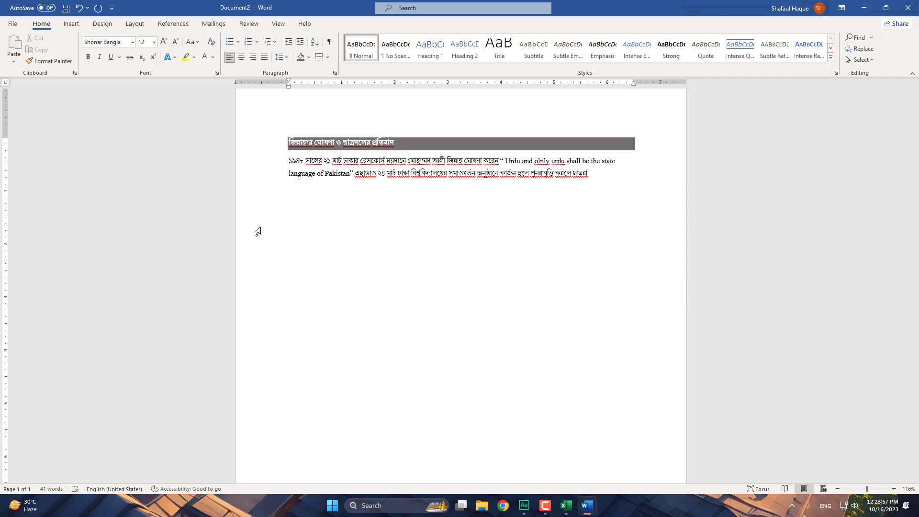
pyautogui.write("'na na")
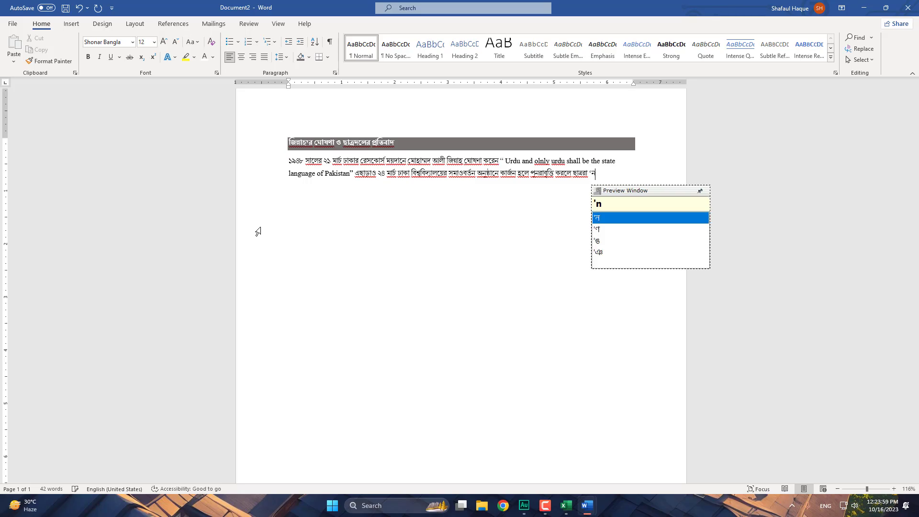
pyautogui.write("' bole")
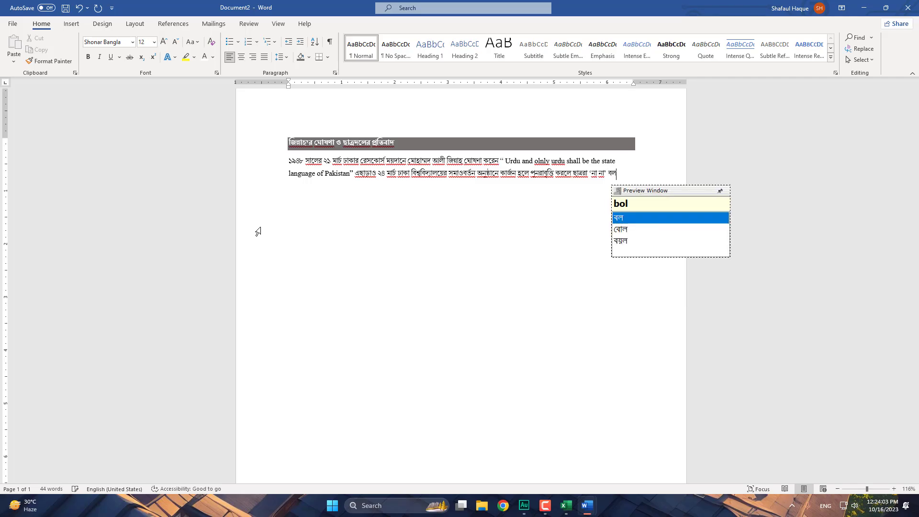
pyautogui.write(' ta')
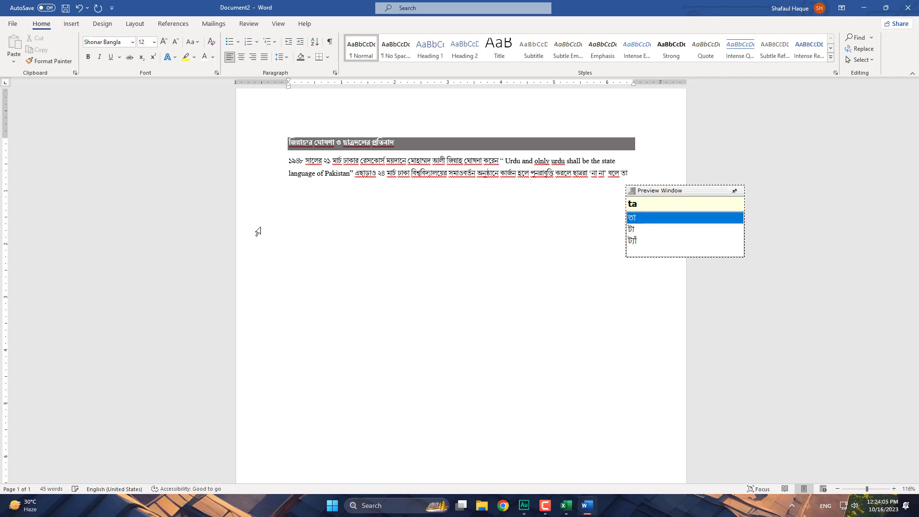
pyautogui.write('Th')
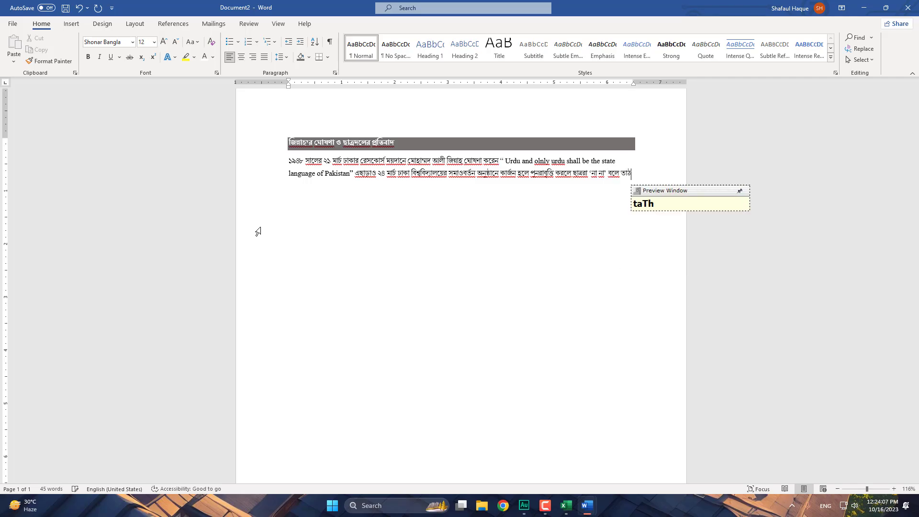
pyautogui.press('BackSpace')
pyautogui.press('BackSpace')
pyautogui.press('BackSpace')
pyautogui.press('BackSpace')
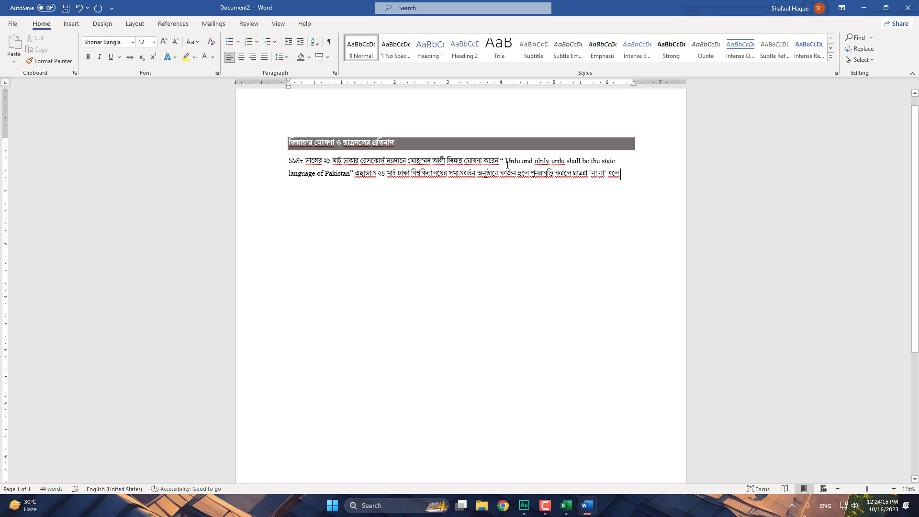
# - Make the English quotation about Urdu being Pakistan's state language bold
pyautogui.moveTo(506, 161); pyautogui.dragTo(350, 177)
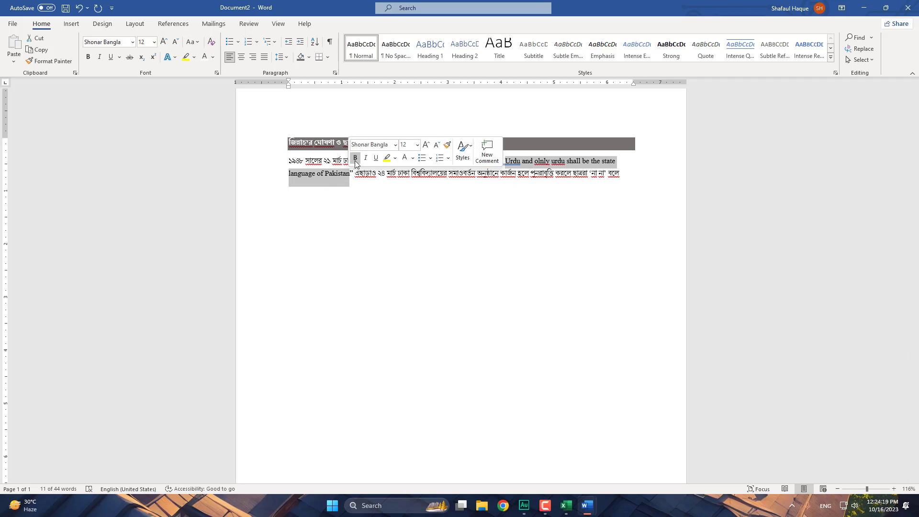
pyautogui.click(354, 159)
pyautogui.click(370, 186)
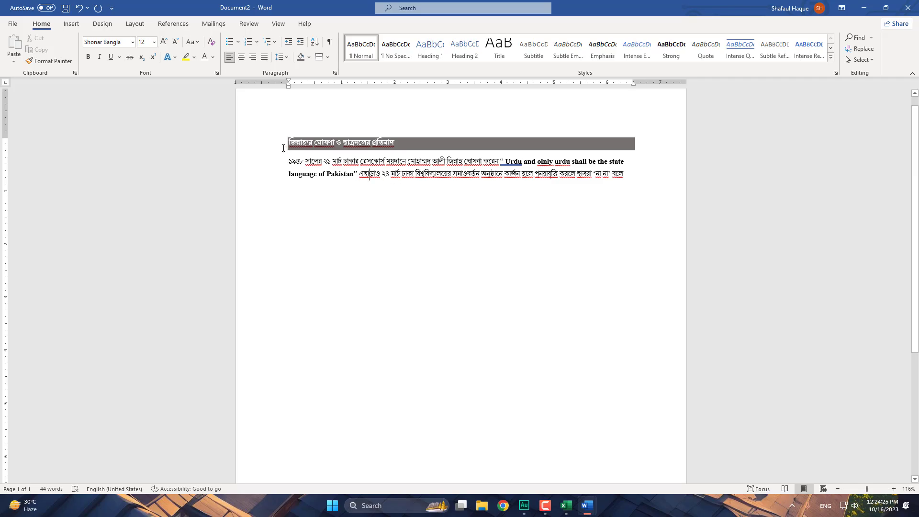
# - Start a new empty paragraph after the end of the Bengali paragraph
pyautogui.scroll(1, 352, 248)
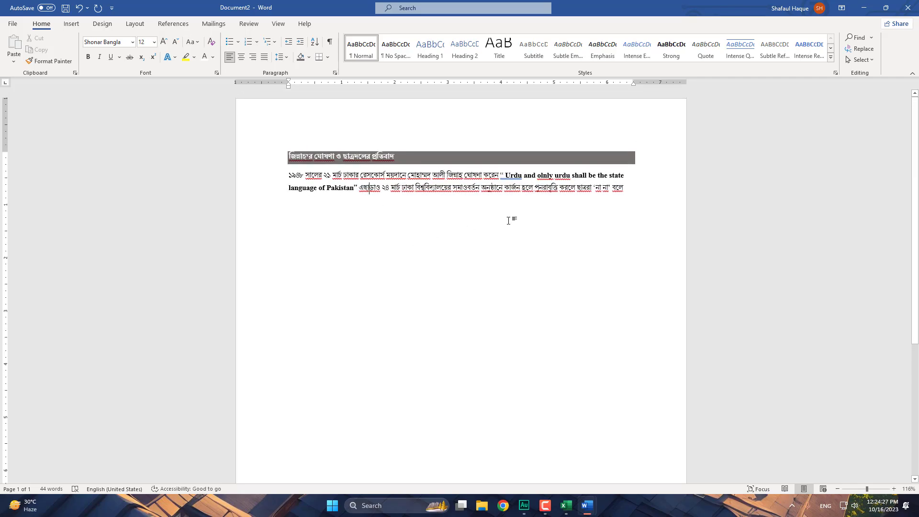
pyautogui.click(630, 196)
pyautogui.press('Return')
# - Double-click mid-page below the paragraph and type the centred line 'ভাষা আন্দোলনের ৩টি সংগ্রাম পরিষদ'
pyautogui.doubleClick(420, 214)
pyautogui.write('vah')
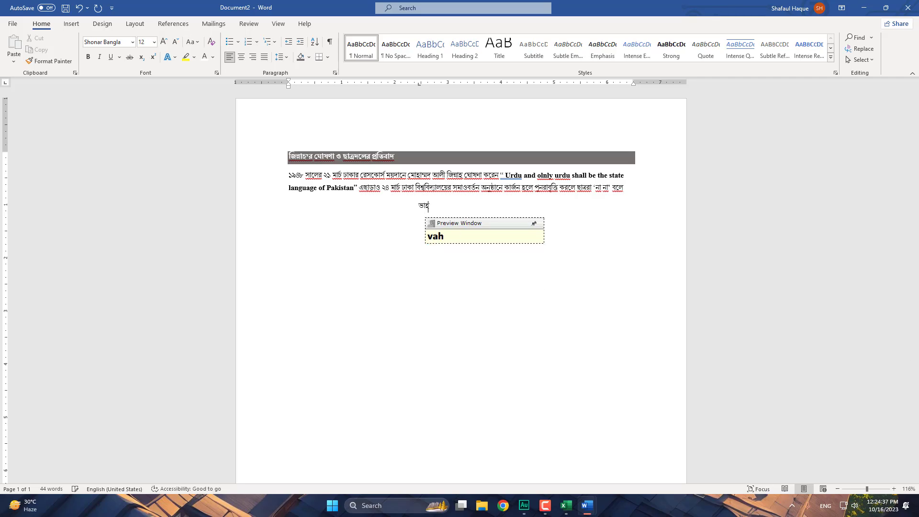
pyautogui.press('BackSpace')
pyautogui.write('Sha ondO')
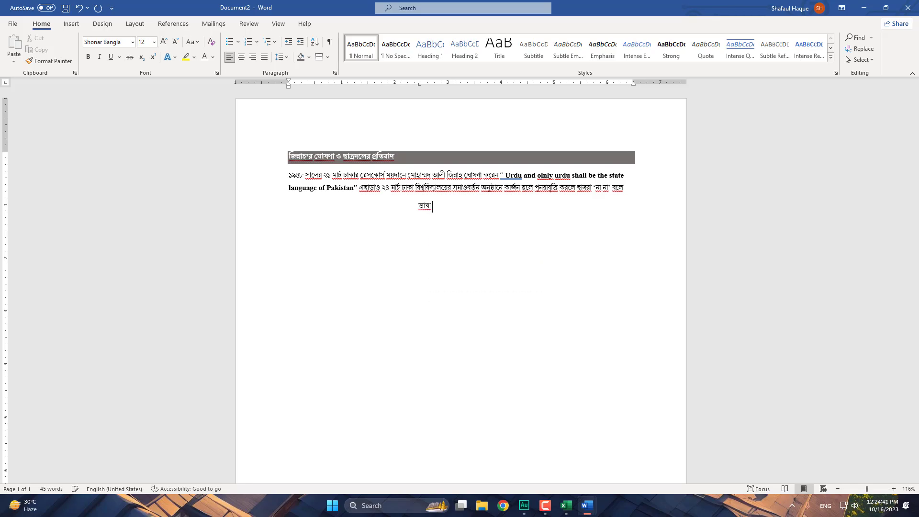
pyautogui.write('loner 3Ti')
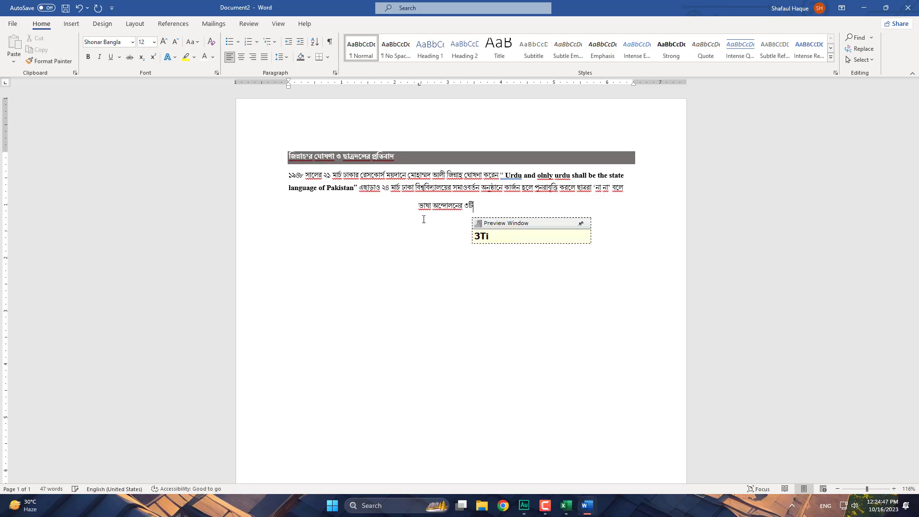
pyautogui.write(' song')
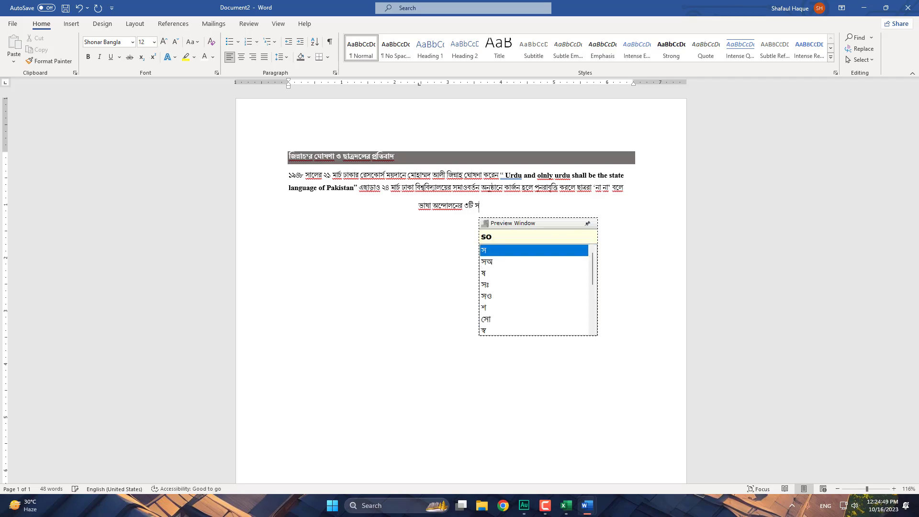
pyautogui.write('o')
pyautogui.press('BackSpace')
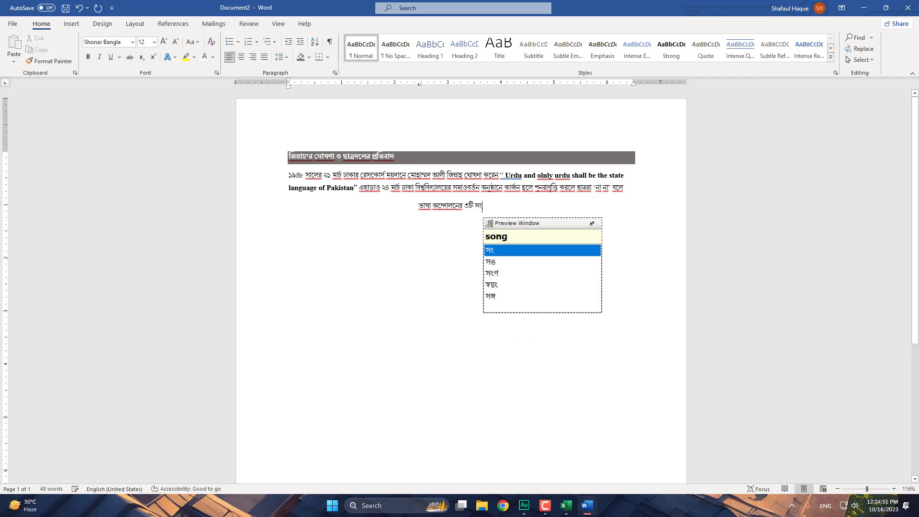
pyautogui.write('o')
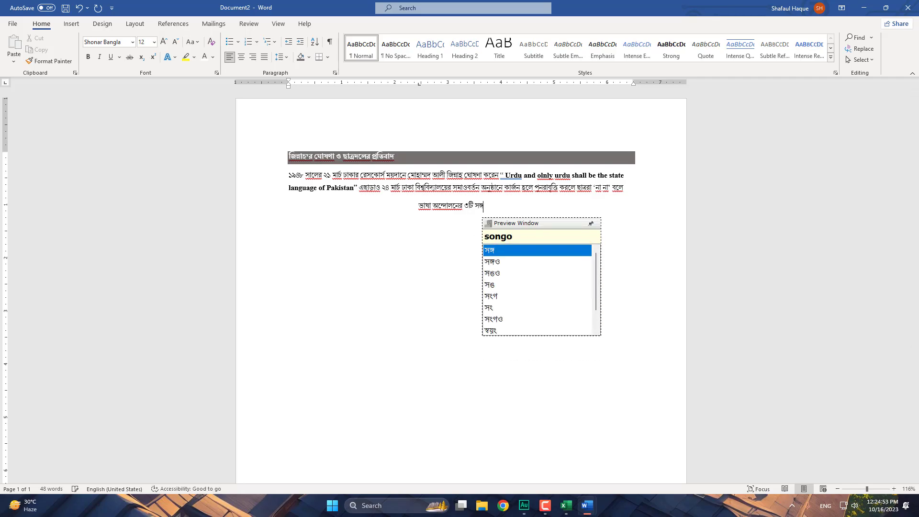
pyautogui.press('BackSpace')
pyautogui.write('gram pori')
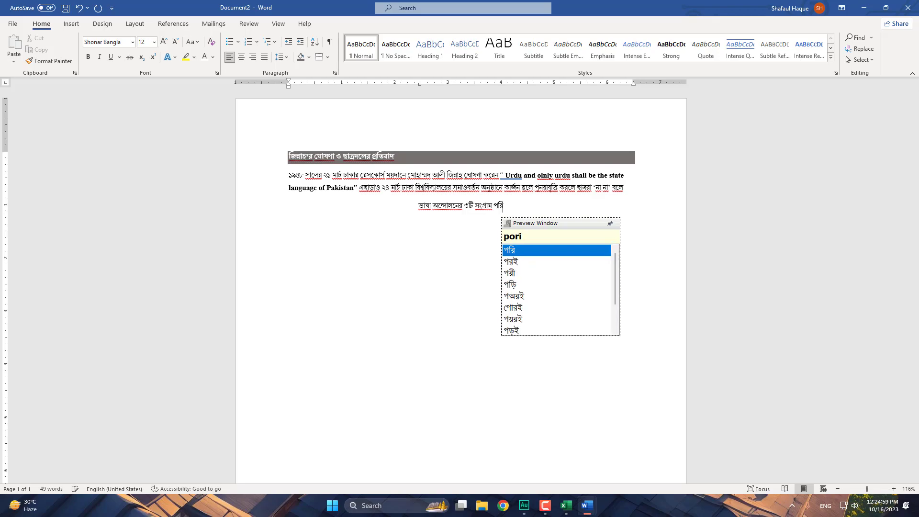
pyautogui.write('Shod')
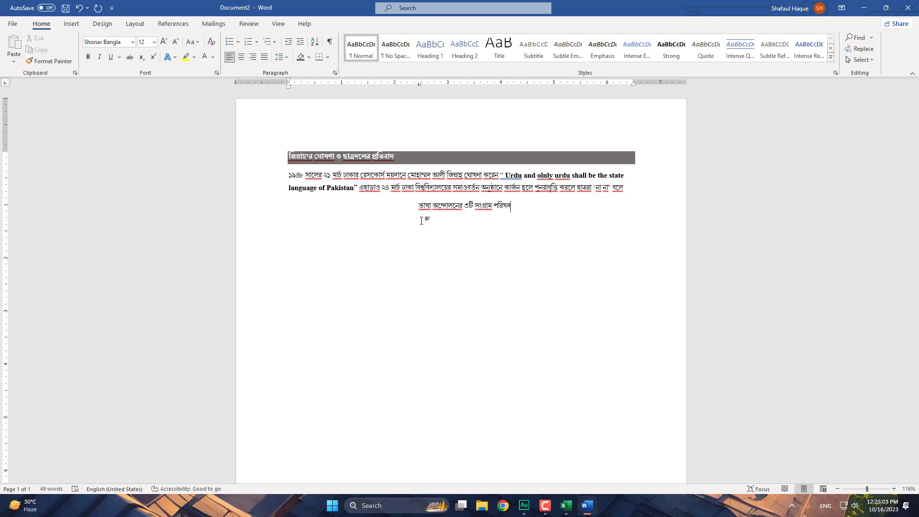
# - Shade the centred subheading line dark grey to match the main heading
pyautogui.click(258, 214)
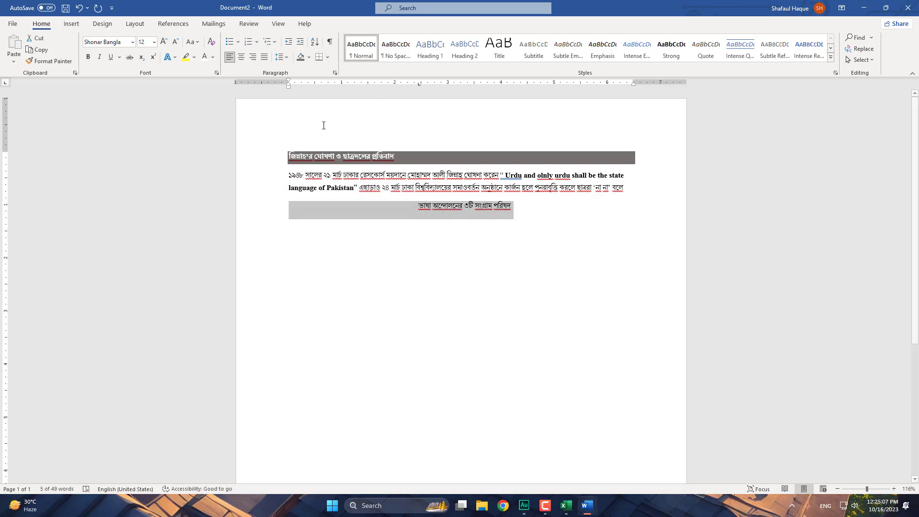
pyautogui.click(301, 58)
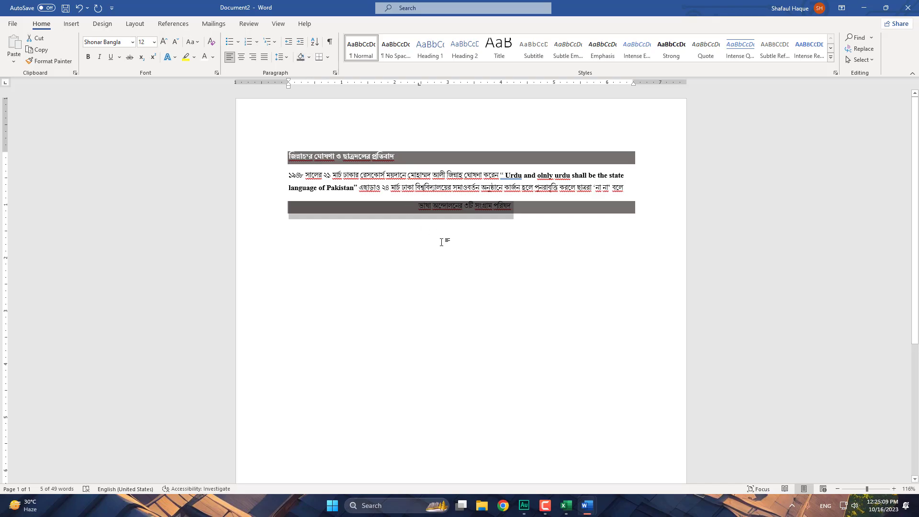
pyautogui.click(426, 207)
pyautogui.click(418, 205)
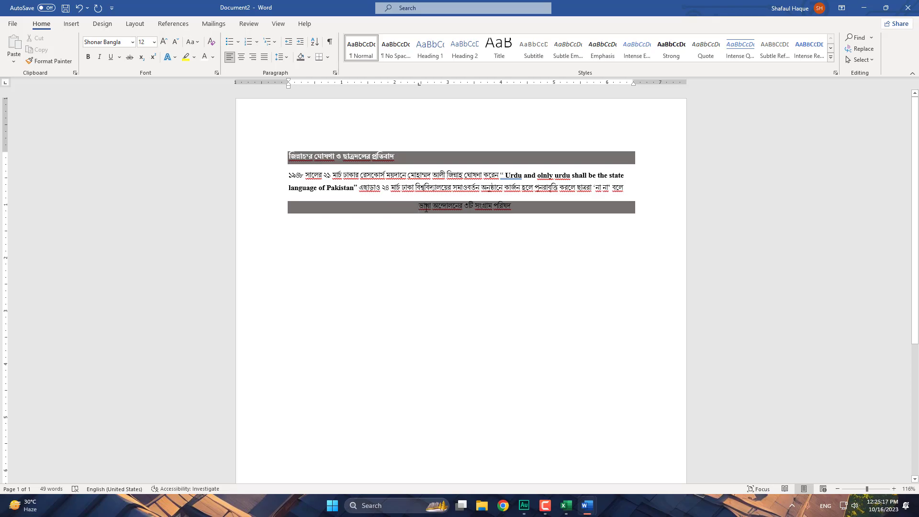
# - Check the Styles gallery for the line without changes, then bring up the Insert Table grid
pyautogui.moveTo(412, 211); pyautogui.dragTo(520, 211)
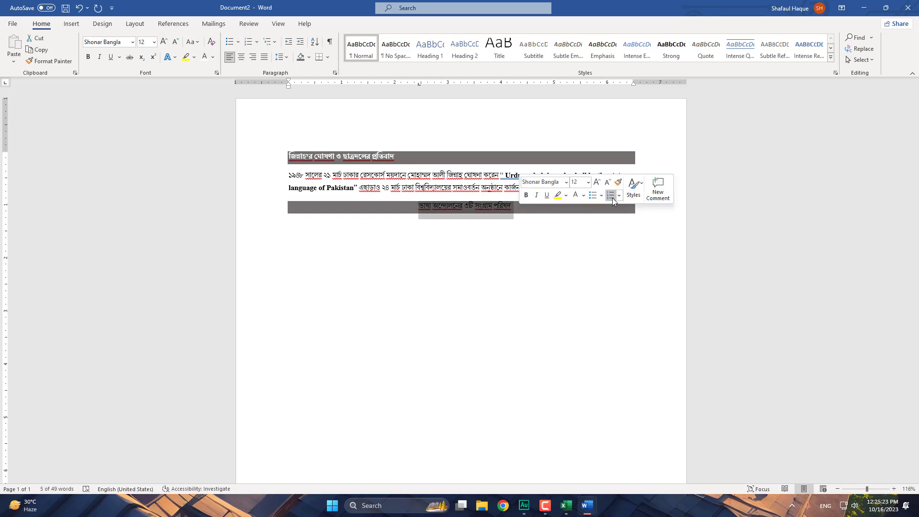
pyautogui.click(642, 188)
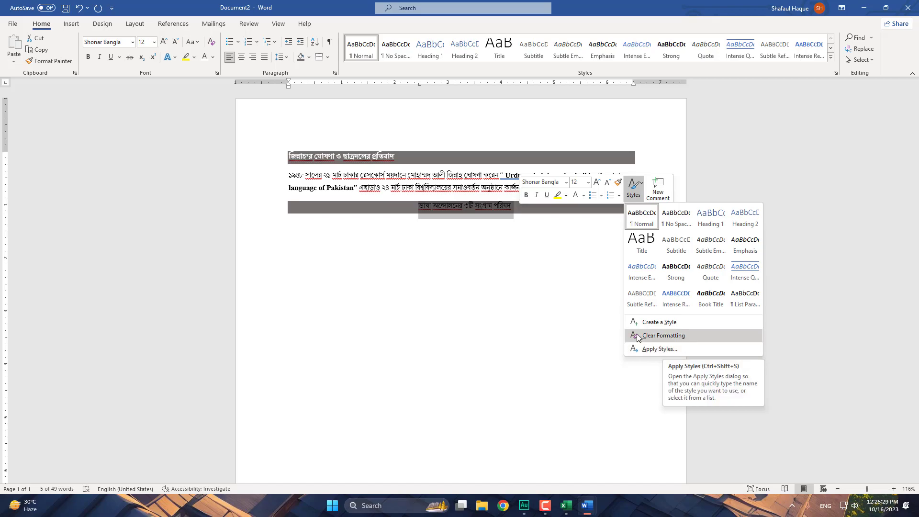
pyautogui.click(510, 224)
pyautogui.click(277, 231)
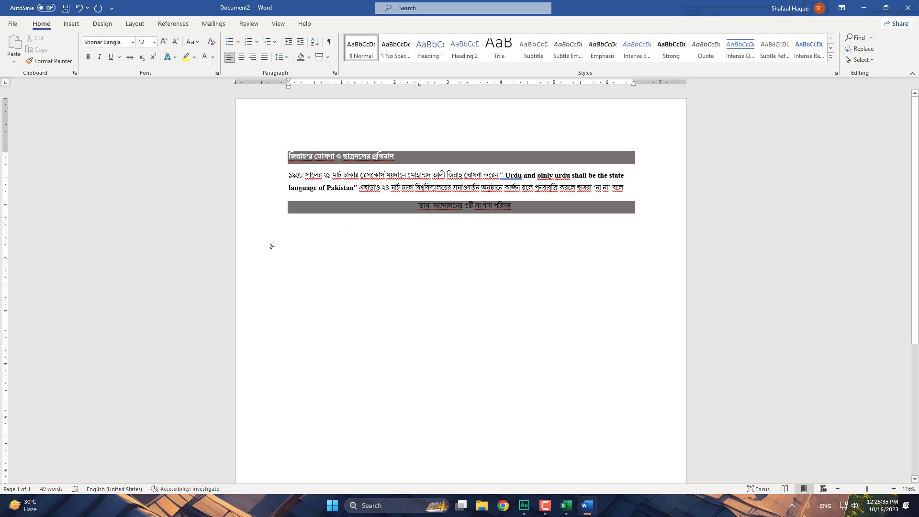
pyautogui.click(75, 26)
pyautogui.click(81, 62)
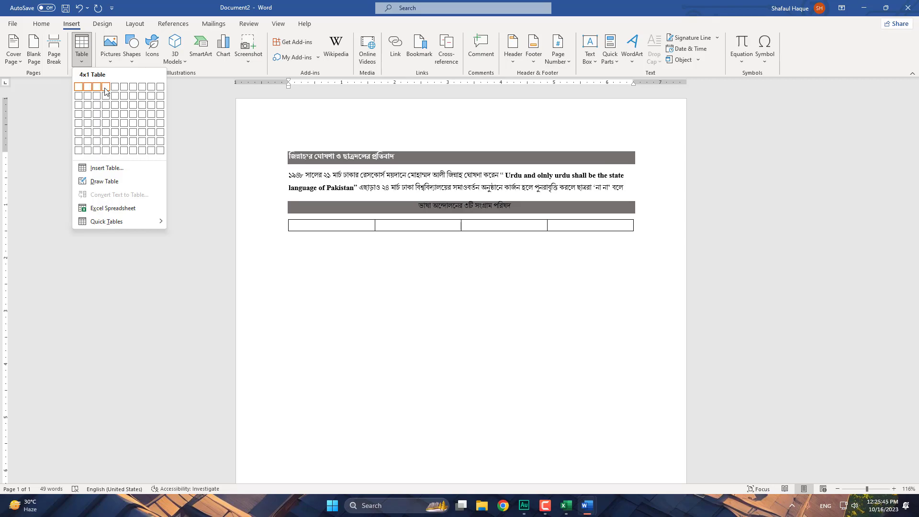
# - Insert a 3-column, 5-row table and type নাম in the first header cell
pyautogui.click(97, 123)
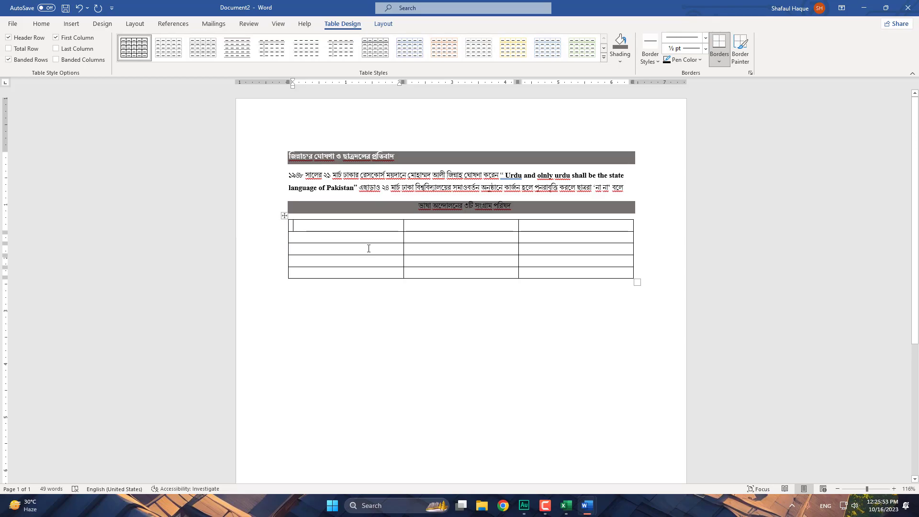
pyautogui.write('nam,')
pyautogui.press('BackSpace')
pyautogui.press('Return')
pyautogui.press('BackSpace')
# - Enter গঠনের সময় কাল in the second header cell
pyautogui.click(453, 226)
pyautogui.write('gono')
pyautogui.press('BackSpace')
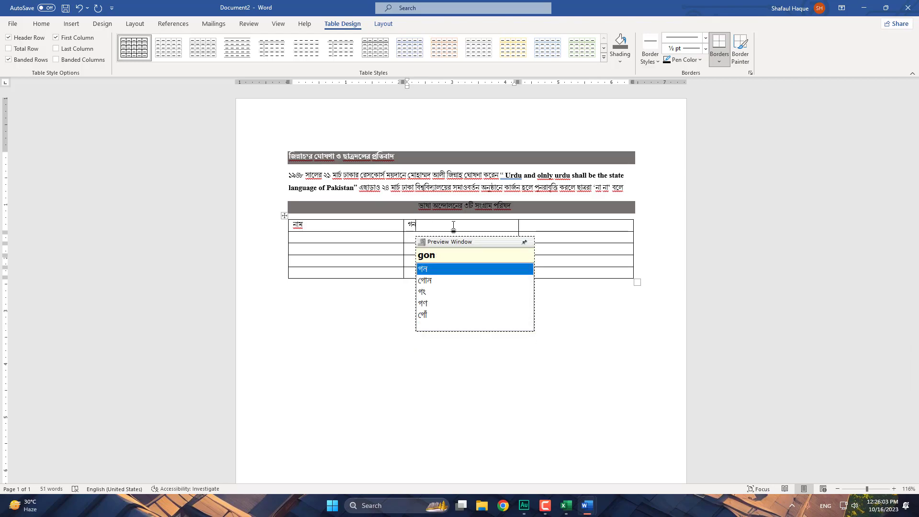
pyautogui.press('BackSpace')
pyautogui.write('T')
pyautogui.press('BackSpace')
pyautogui.write('Thoner somoy kal')
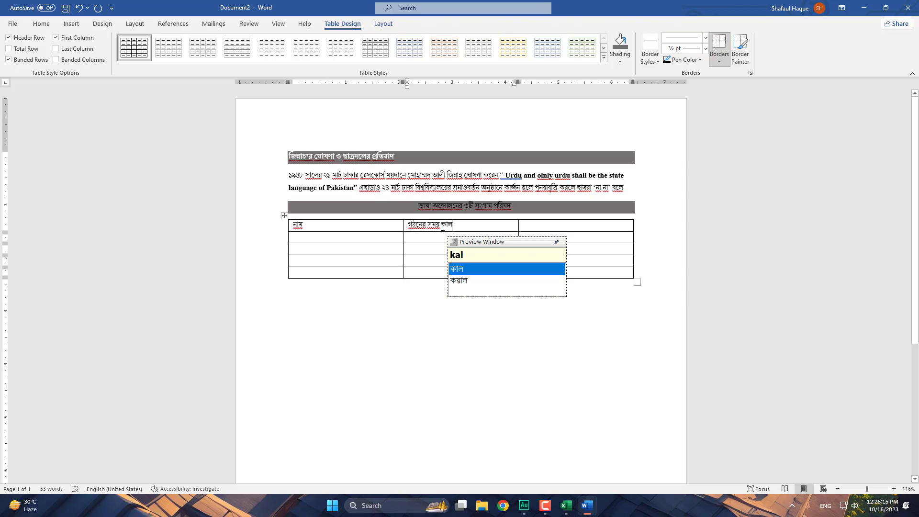
# - Enter আহ্বায়ক in the third header cell
pyautogui.click(557, 227)
pyautogui.write('ahob')
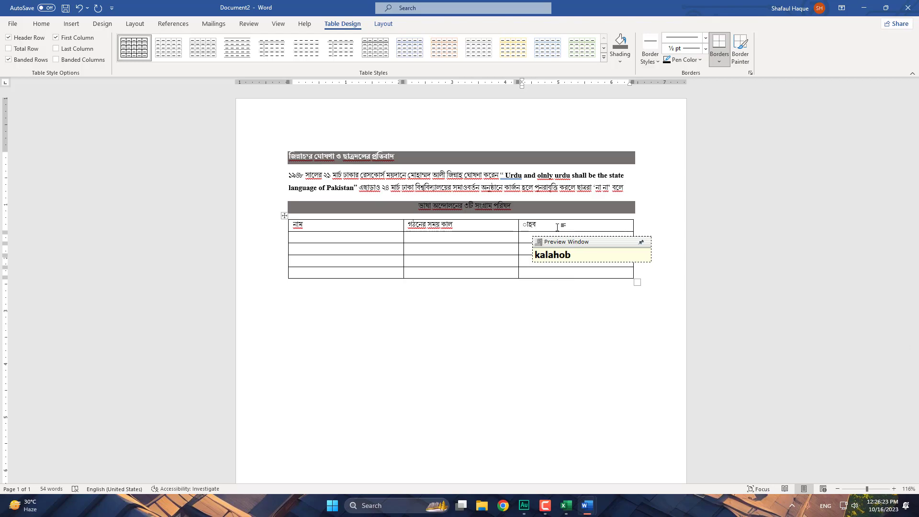
pyautogui.press('BackSpace')
pyautogui.press('BackSpace')
pyautogui.press('BackSpace')
pyautogui.press('BackSpace')
pyautogui.press('BackSpace')
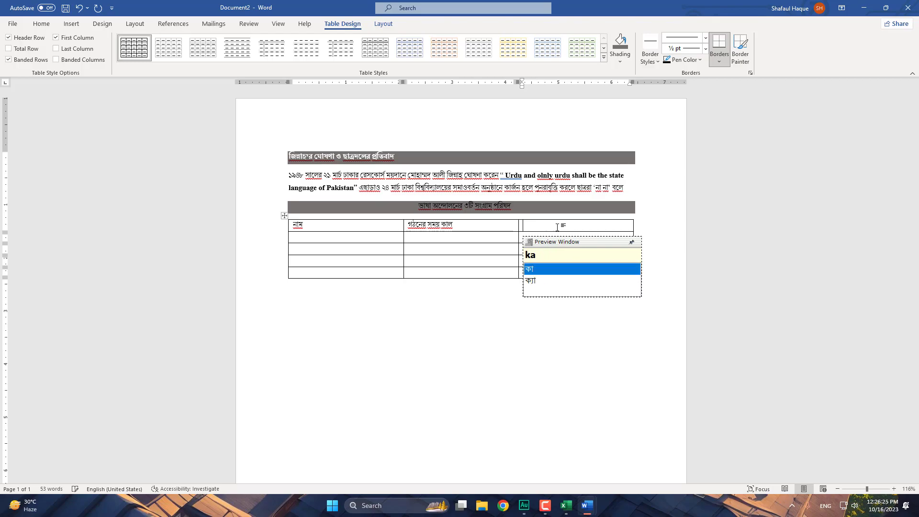
pyautogui.press('BackSpace')
pyautogui.press('BackSpace')
pyautogui.write('a')
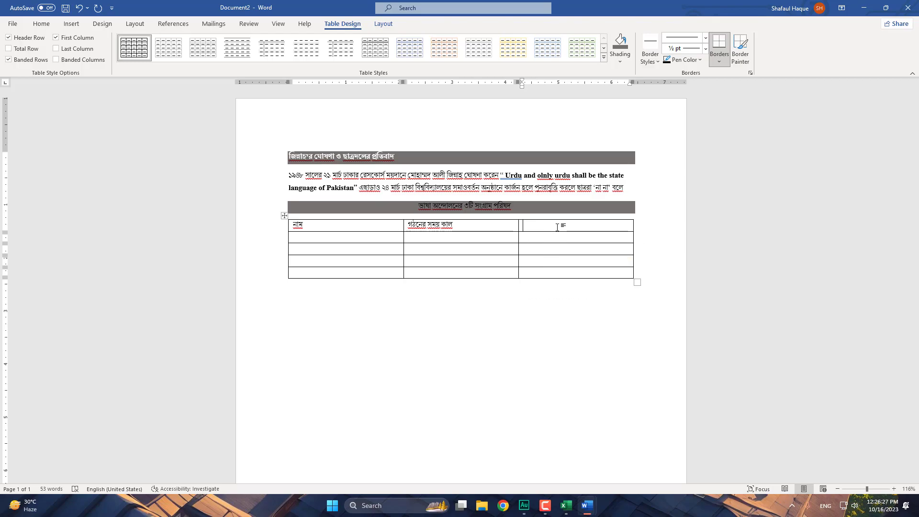
pyautogui.write('h')
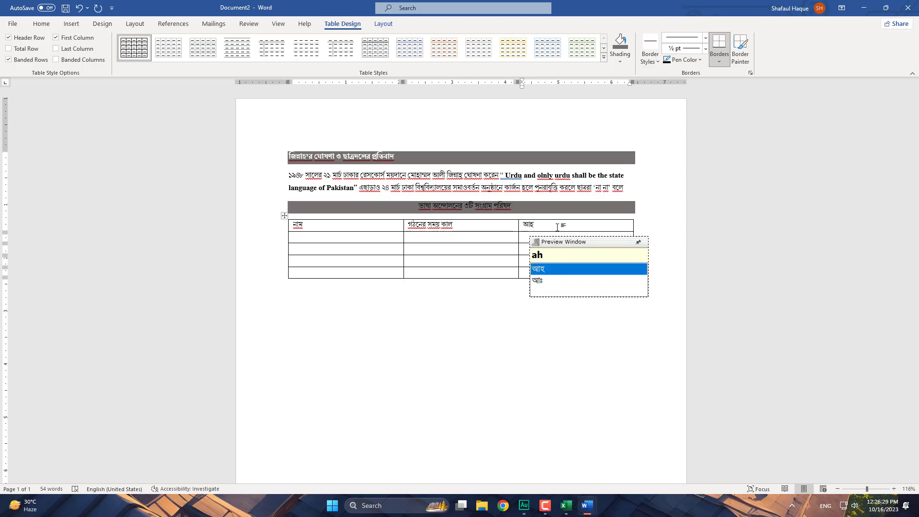
pyautogui.write('ba')
pyautogui.press('BackSpace')
pyautogui.press('BackSpace')
pyautogui.press('BackSpace')
pyautogui.write('hwa')
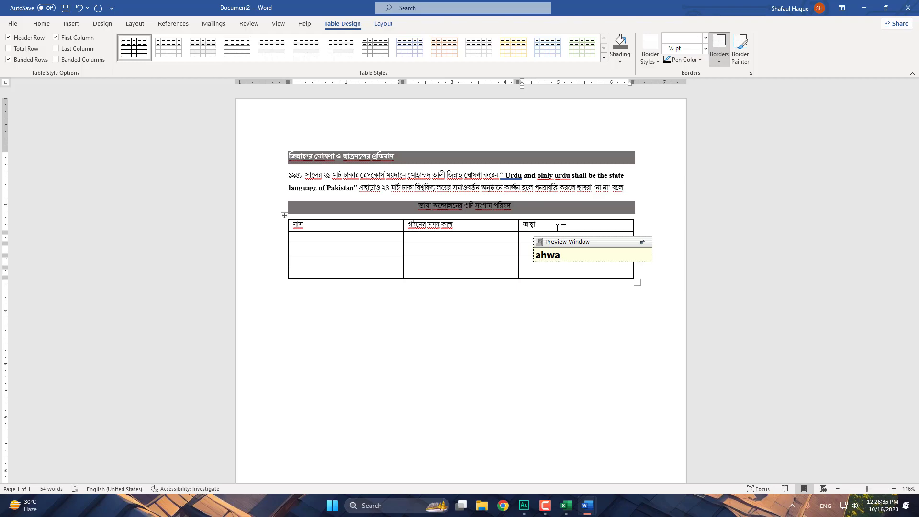
pyautogui.write('yok')
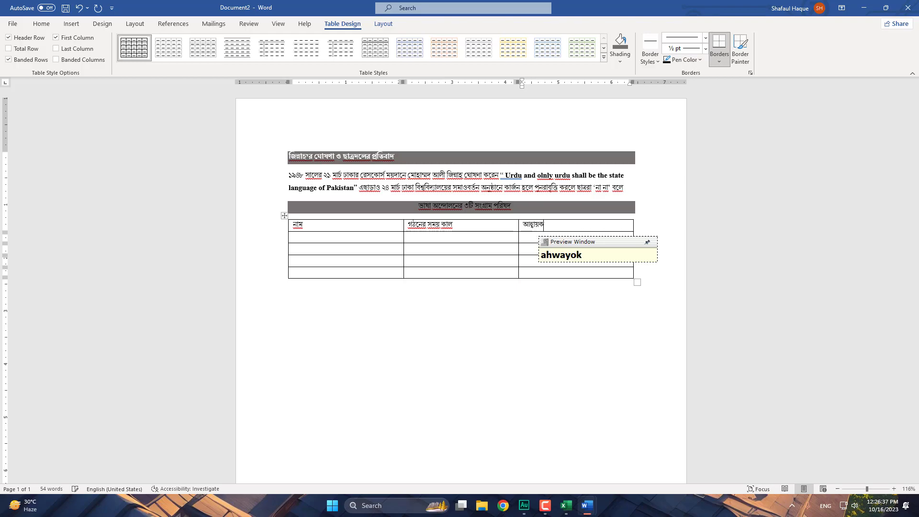
pyautogui.press('space')
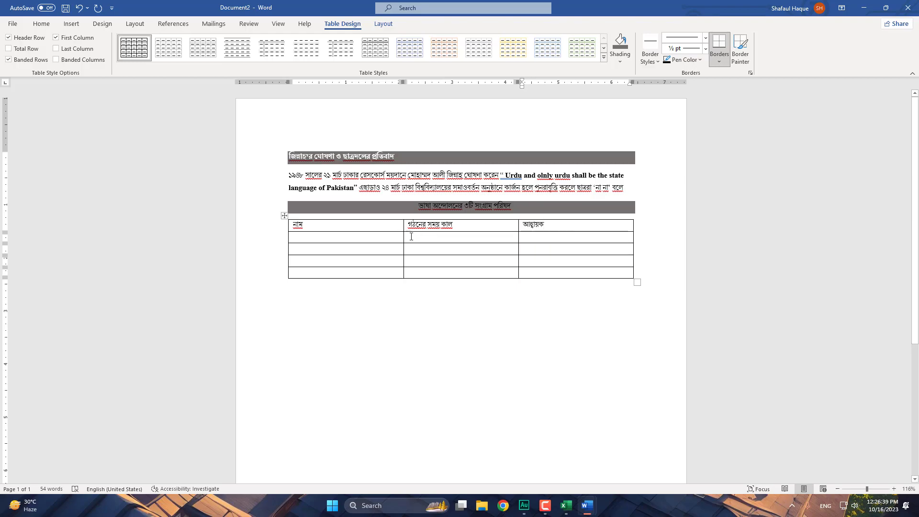
pyautogui.click(319, 239)
pyautogui.doubleClick(291, 294)
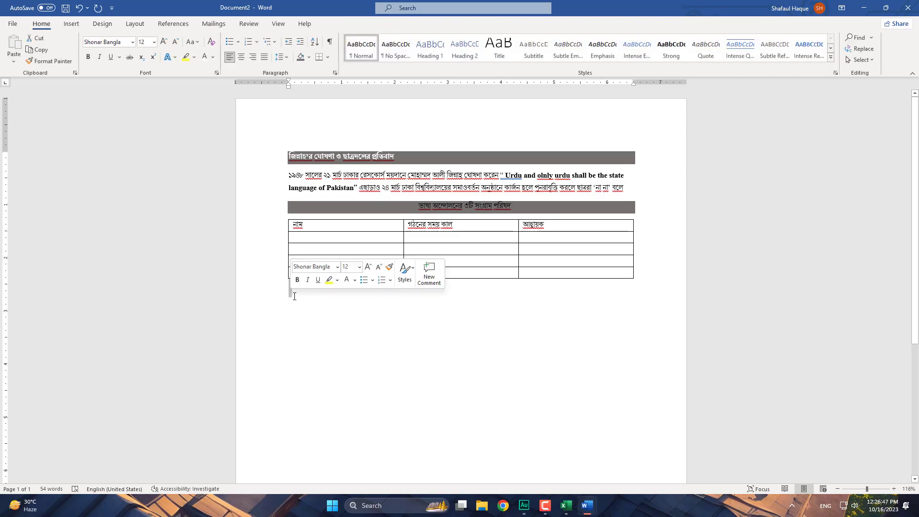
pyautogui.click(290, 297)
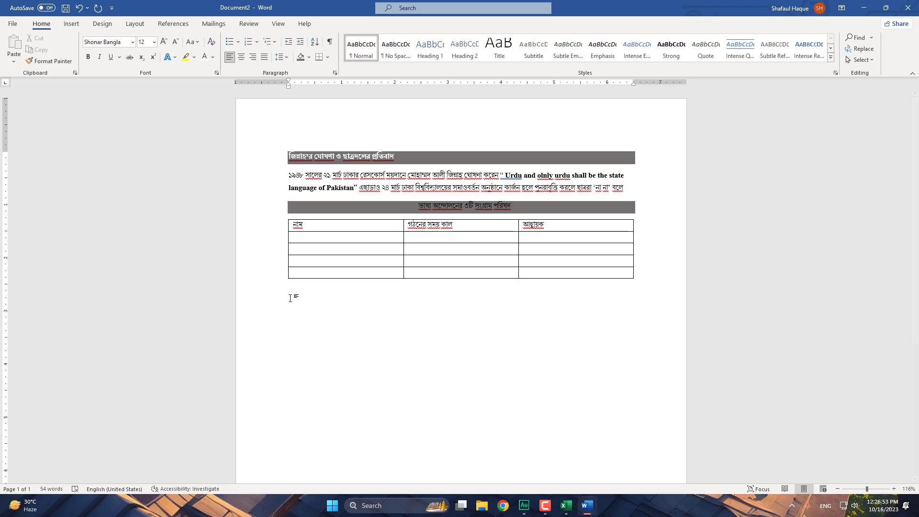
pyautogui.click(289, 156)
pyautogui.click(276, 160)
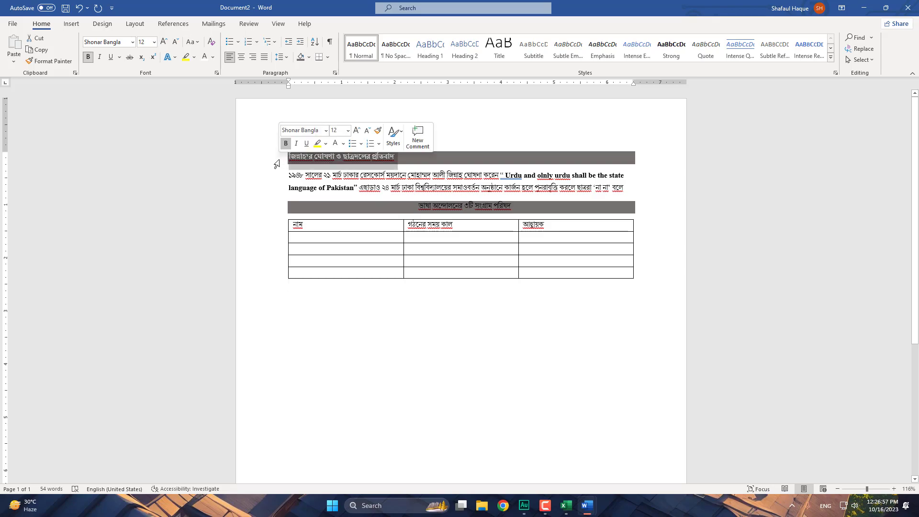
pyautogui.rightClick(277, 162)
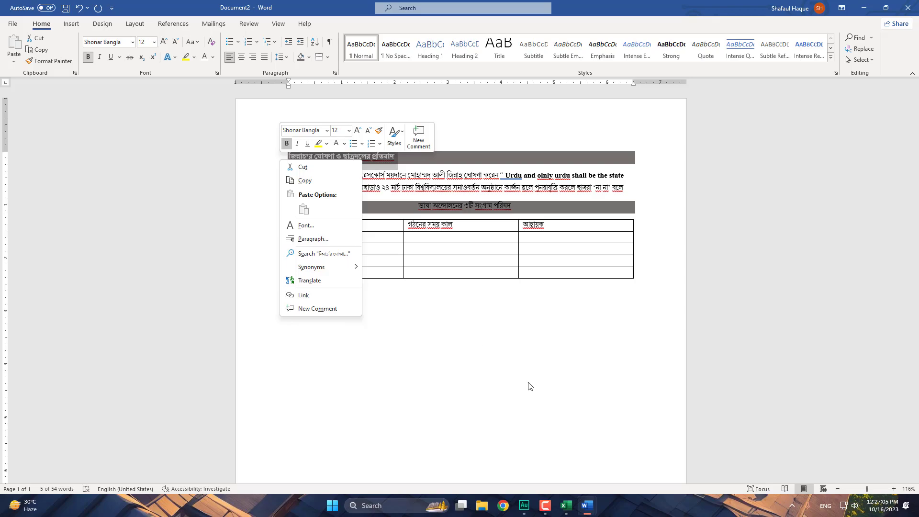
pyautogui.press('Escape')
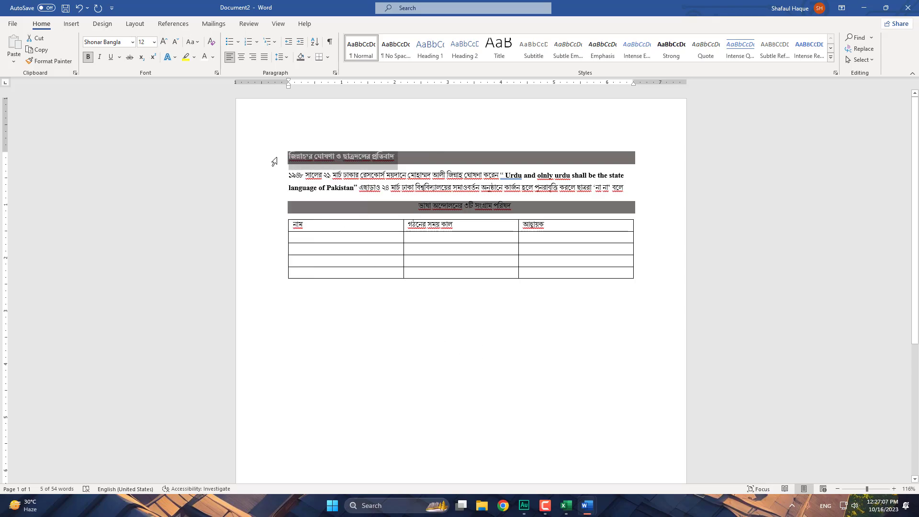
pyautogui.doubleClick(290, 156)
pyautogui.moveTo(290, 156); pyautogui.dragTo(278, 152)
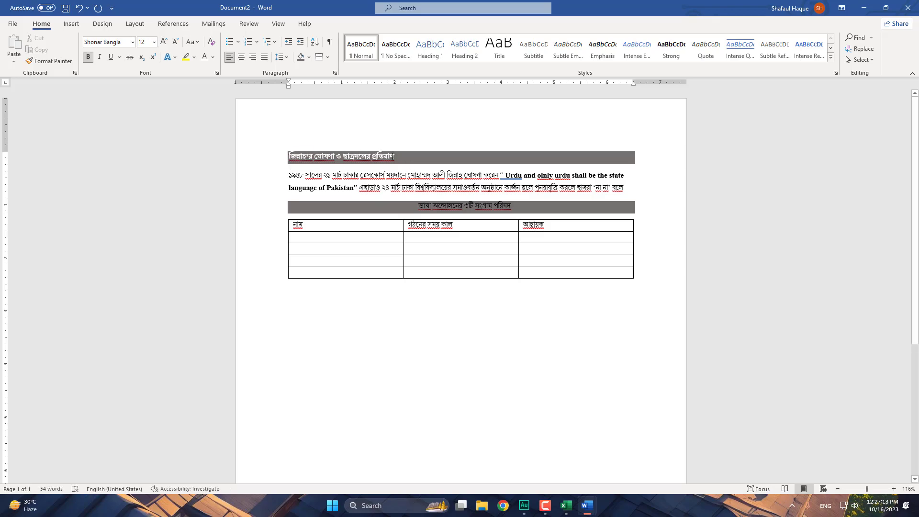
pyautogui.moveTo(395, 157); pyautogui.dragTo(290, 159)
pyautogui.hotkey('ctrl', 'c')
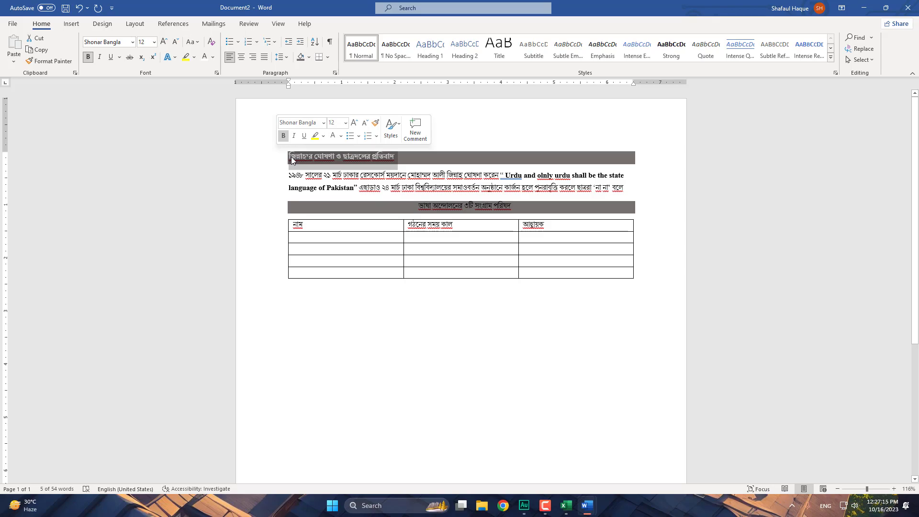
# - Try pasting, then moving, the top heading below the table, undoing both attempts
pyautogui.click(293, 290)
pyautogui.hotkey('ctrl', 'v')
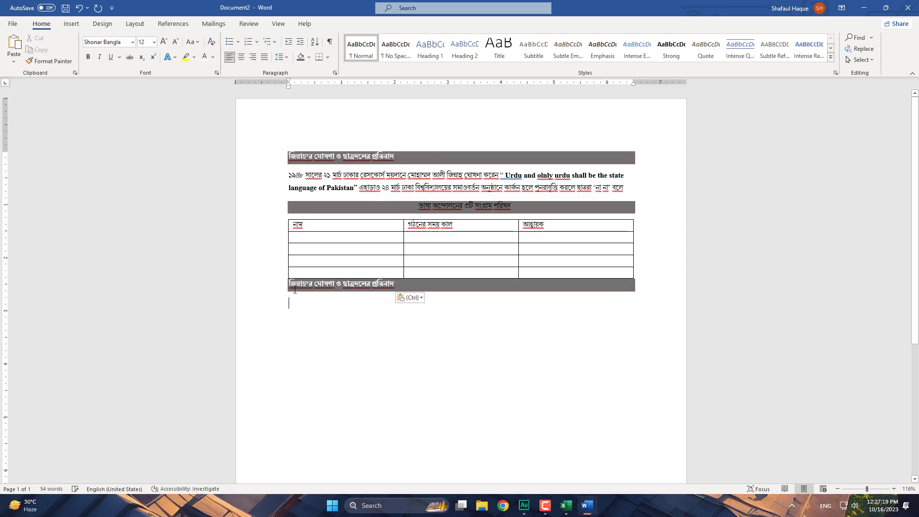
pyautogui.click(421, 299)
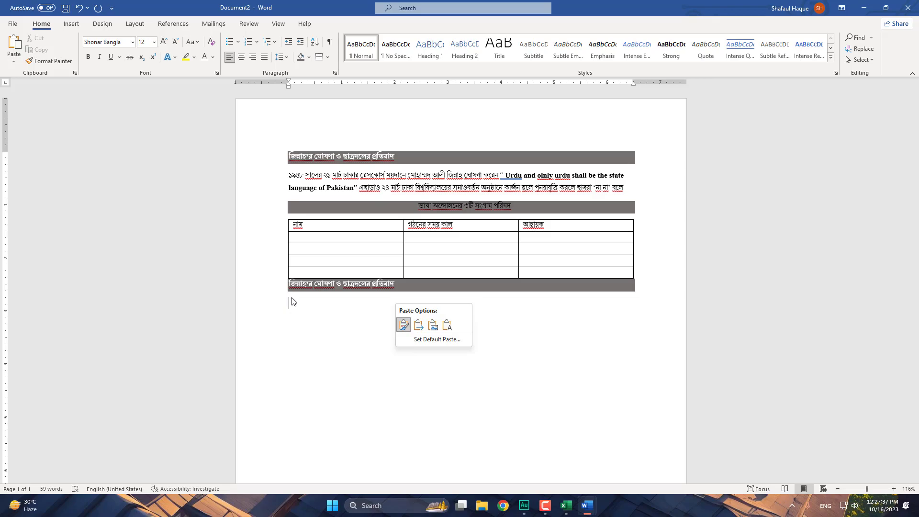
pyautogui.click(321, 296)
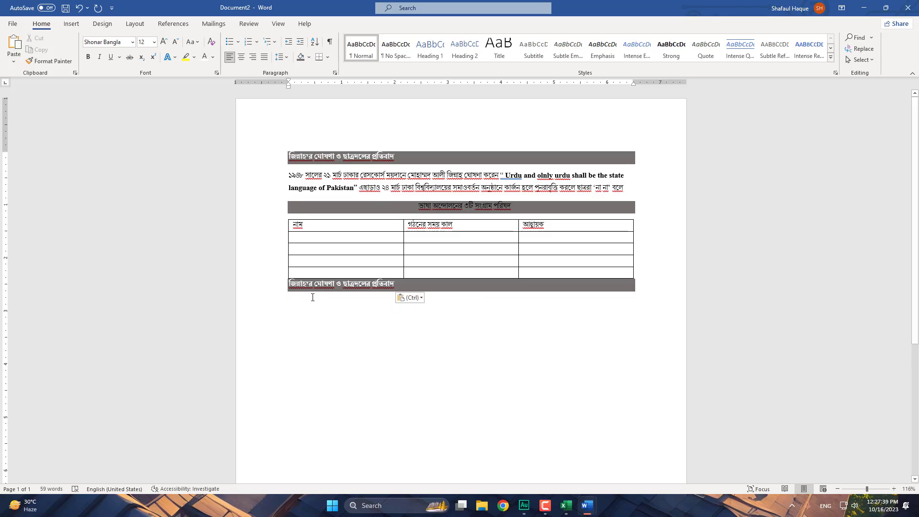
pyautogui.hotkey('ctrl', 'z')
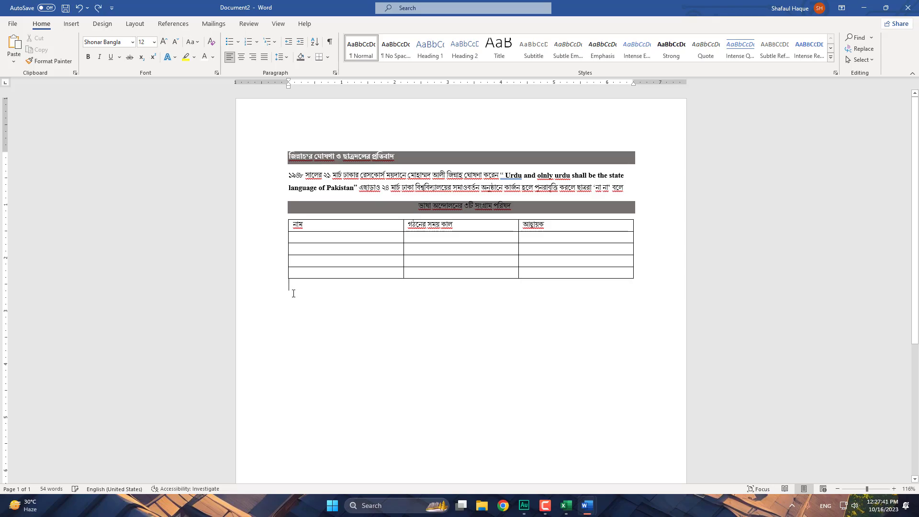
pyautogui.moveTo(288, 157); pyautogui.dragTo(397, 158)
pyautogui.moveTo(291, 157)
pyautogui.mouseDown()
pyautogui.moveTo(300, 241)
pyautogui.moveTo(291, 288)
pyautogui.mouseUp()
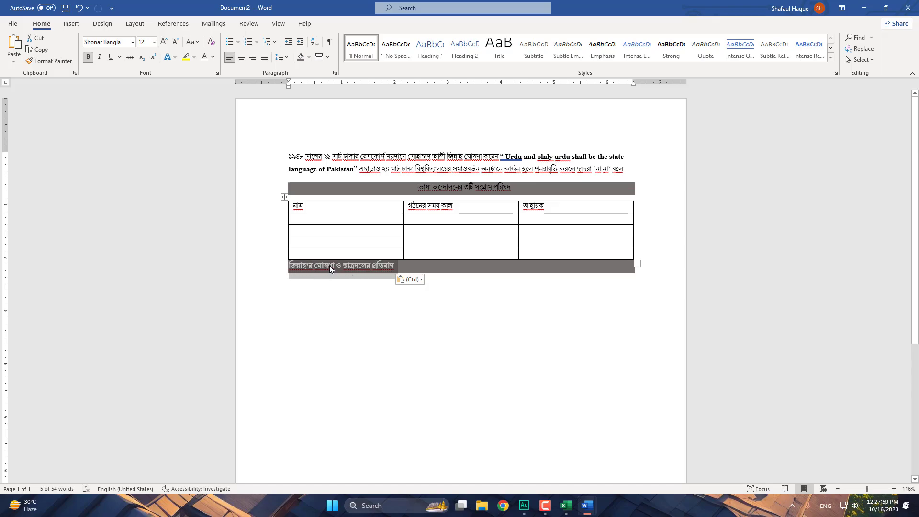
pyautogui.hotkey('ctrl', 'z')
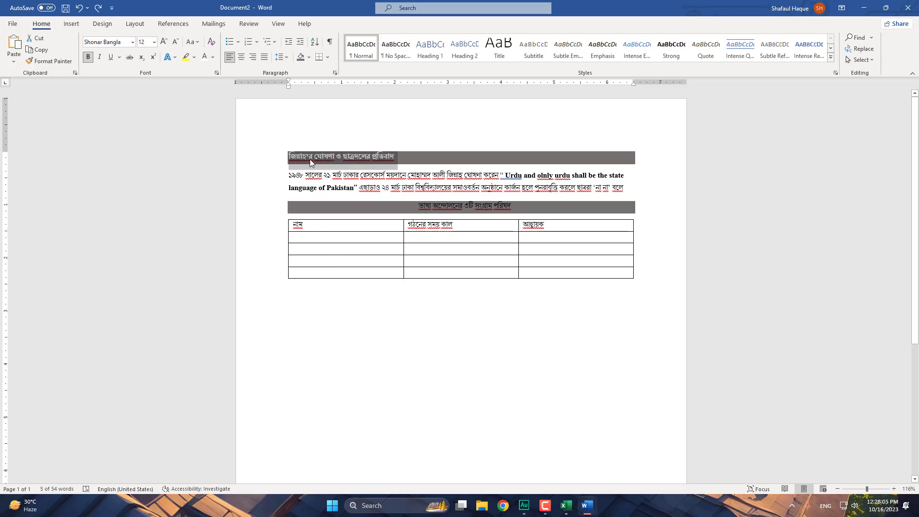
# - Ctrl+drag a copy of the top heading below the table and trim it to 'জিন্নাহ'র ঘোষণা'
pyautogui.moveTo(296, 158); pyautogui.dragTo(286, 289)
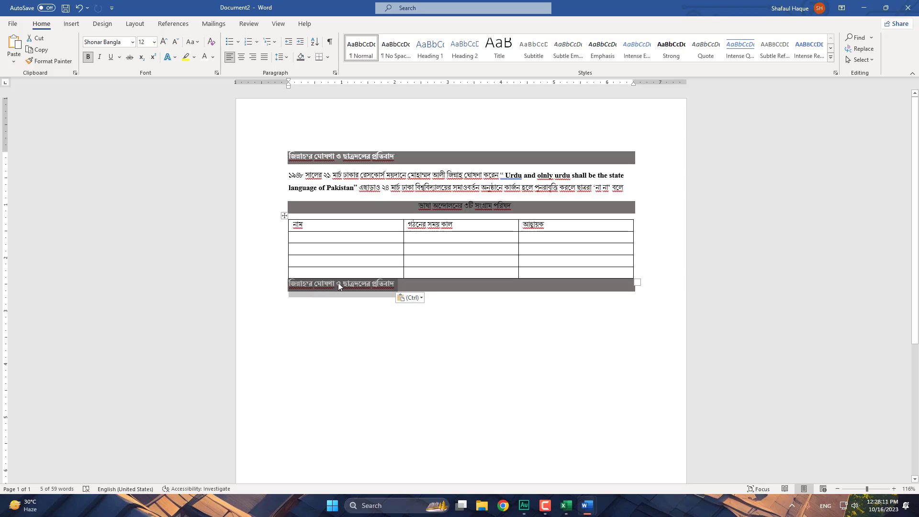
pyautogui.click(393, 284)
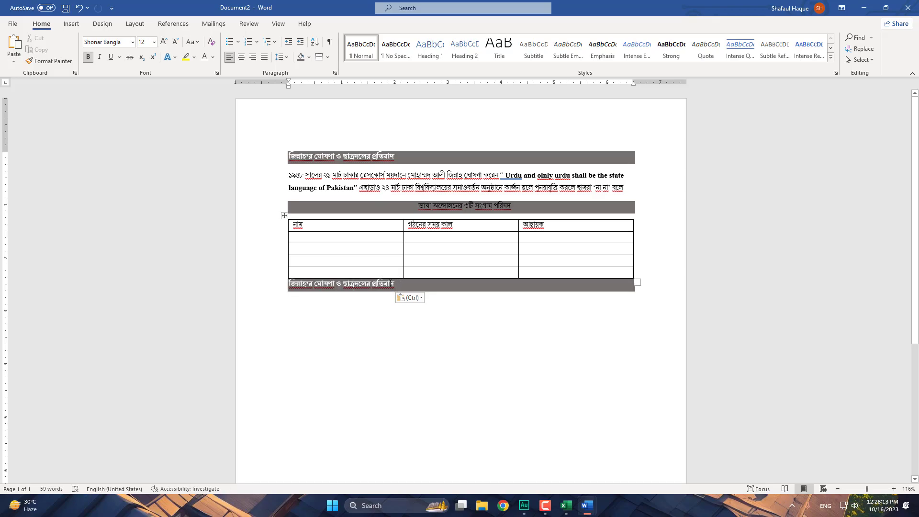
pyautogui.moveTo(341, 283); pyautogui.dragTo(295, 281)
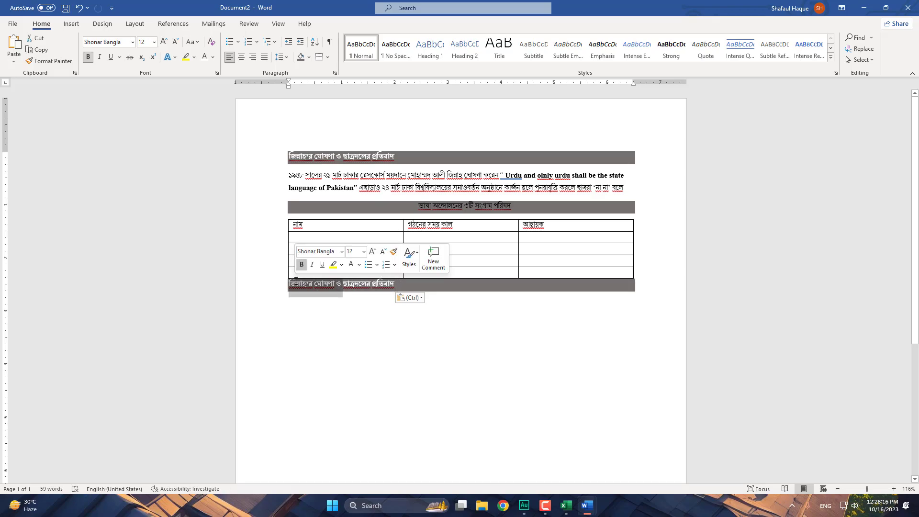
pyautogui.click(335, 284)
pyautogui.moveTo(345, 285); pyautogui.dragTo(449, 287)
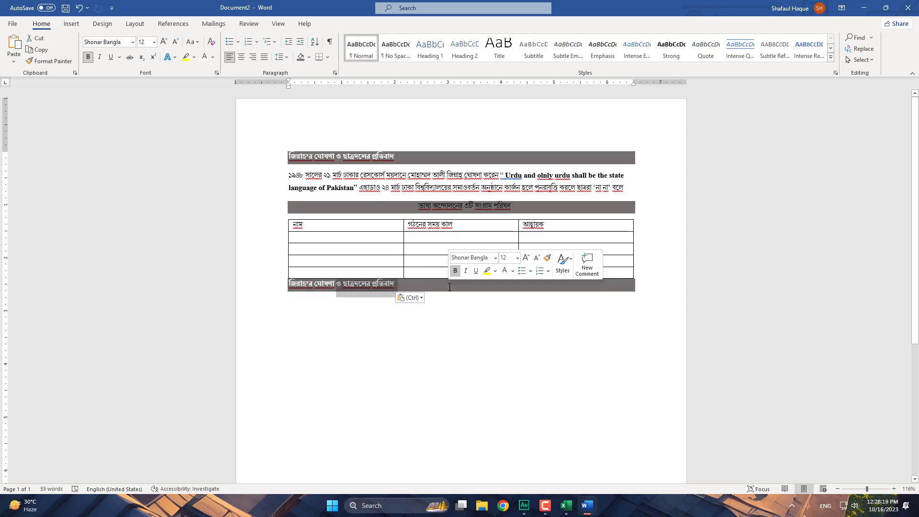
pyautogui.press('BackSpace')
pyautogui.click(349, 325)
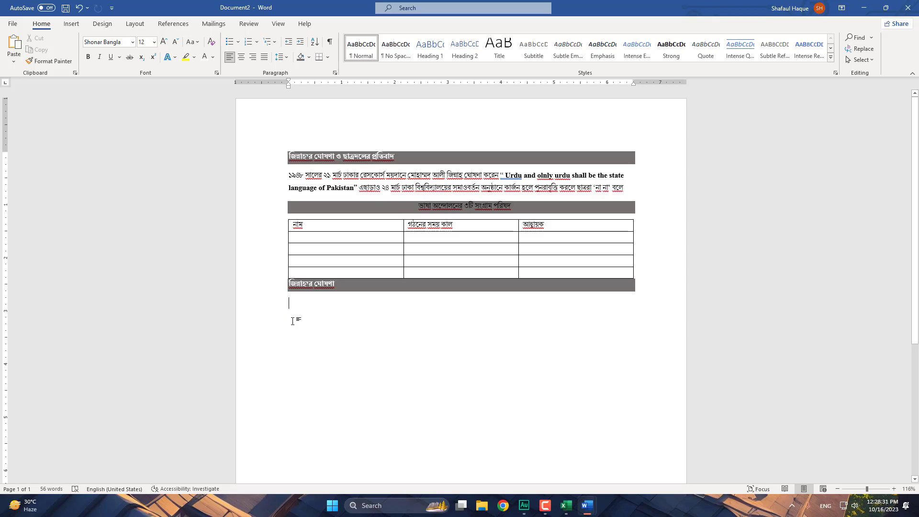
# - Type the question 'কত সালে ভাষা আন্দোলন হয়েছিল?' and the answer line '(ক) ১৯৪৮ (খ) ১৯৫২' below it
pyautogui.write('kot sat')
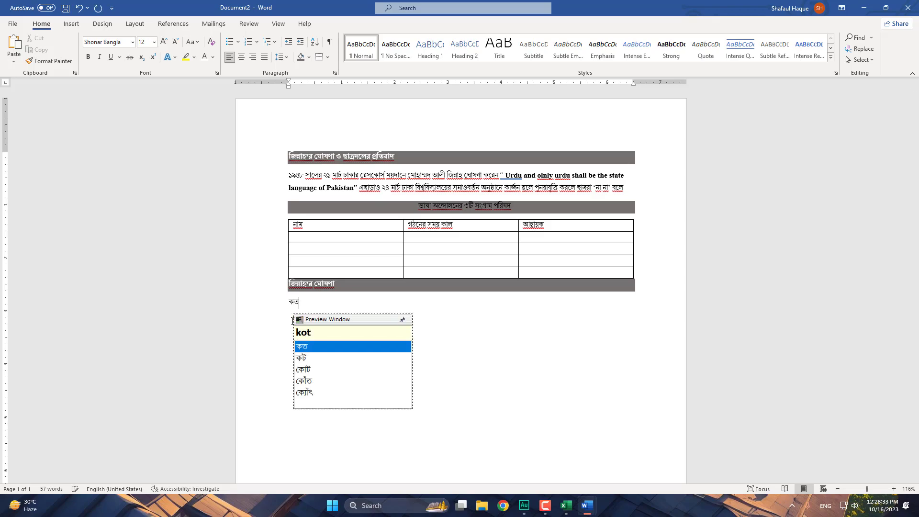
pyautogui.press('BackSpace')
pyautogui.write('le vaSha o')
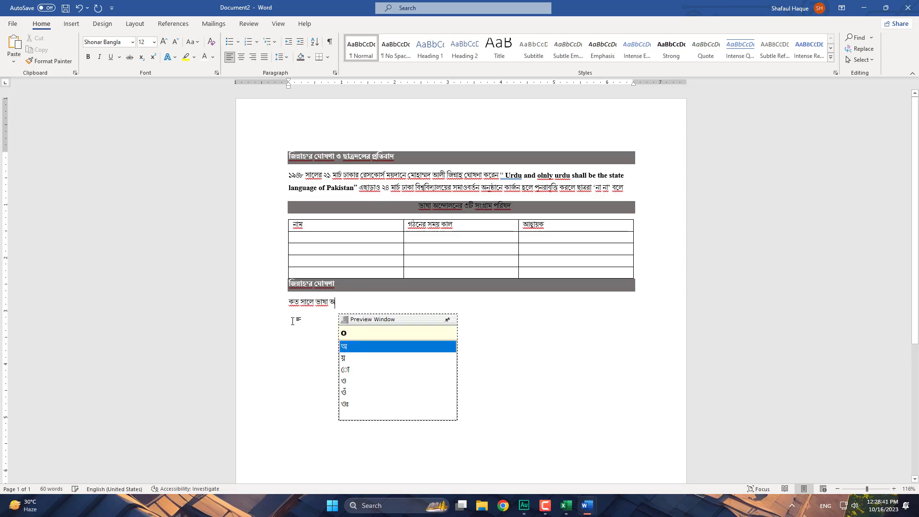
pyautogui.press('BackSpace')
pyautogui.write('andOl')
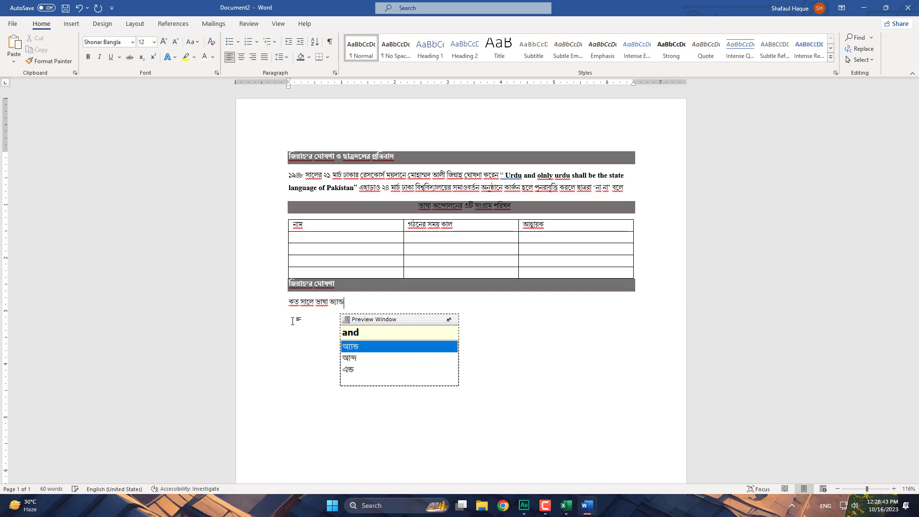
pyautogui.write('on ho')
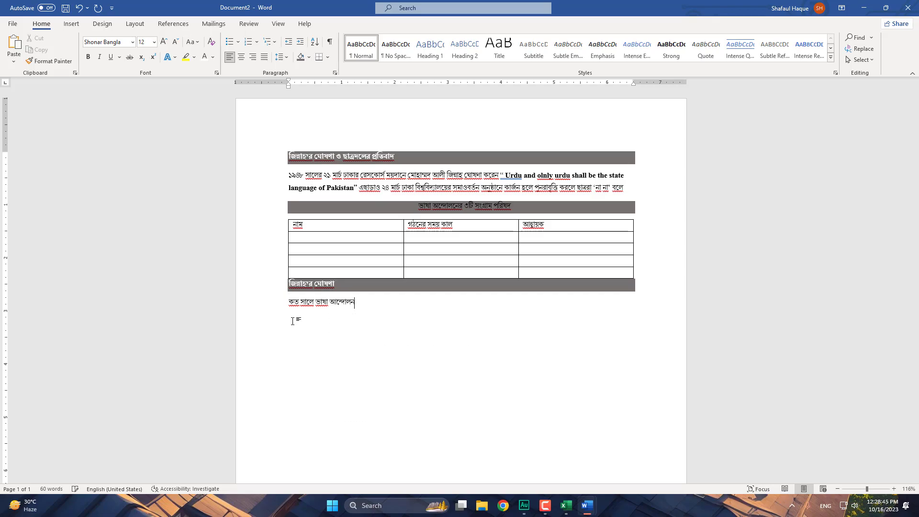
pyautogui.write('yechil')
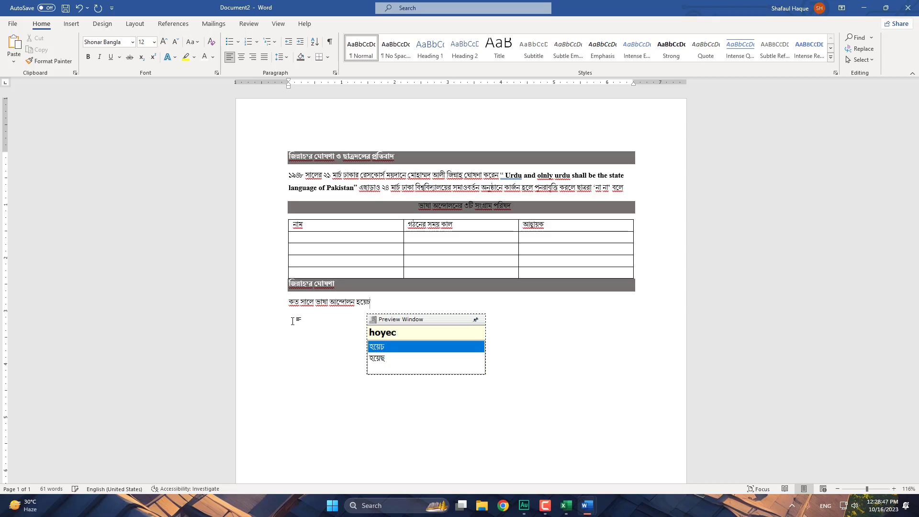
pyautogui.write('?')
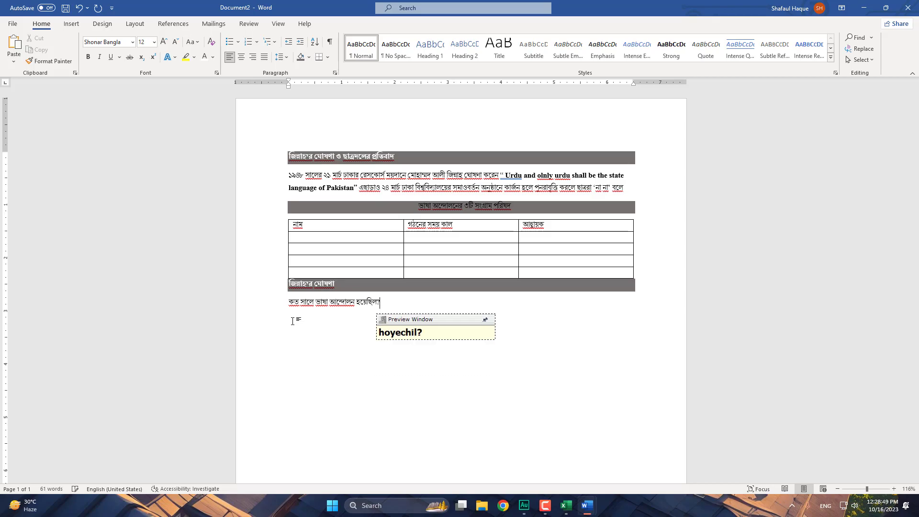
pyautogui.press('space')
pyautogui.click(292, 322)
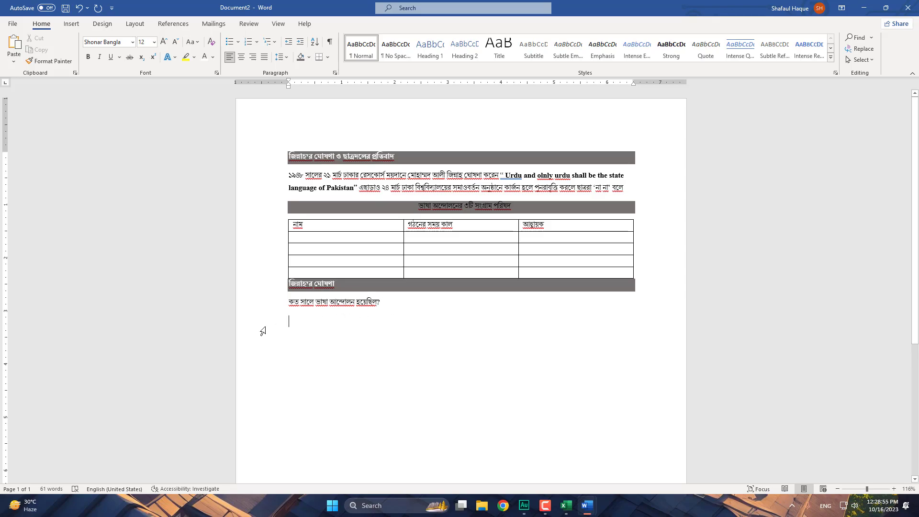
pyautogui.write('(')
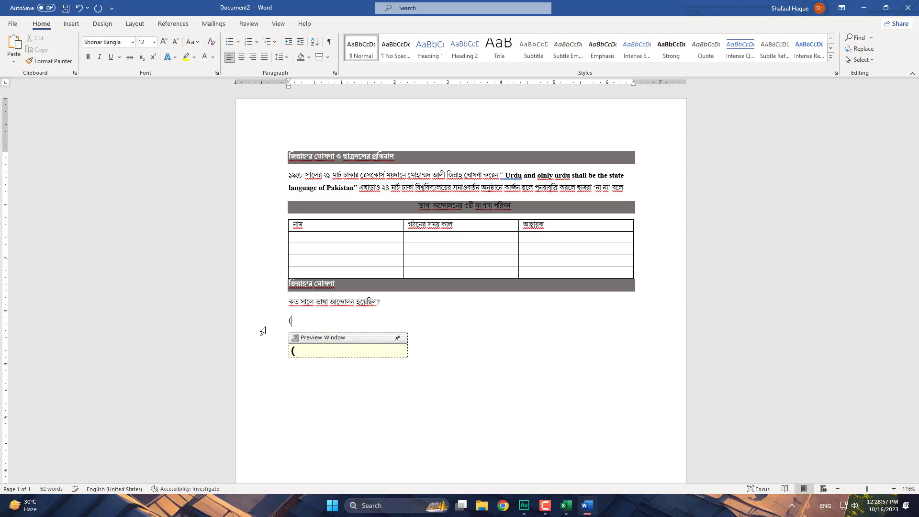
pyautogui.write('k')
pyautogui.write(') ')
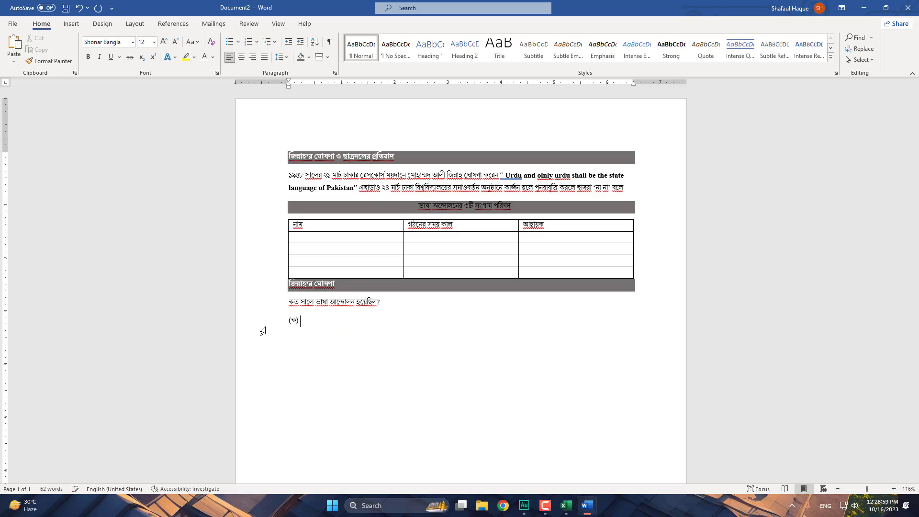
pyautogui.write('1948 (kh) 1952')
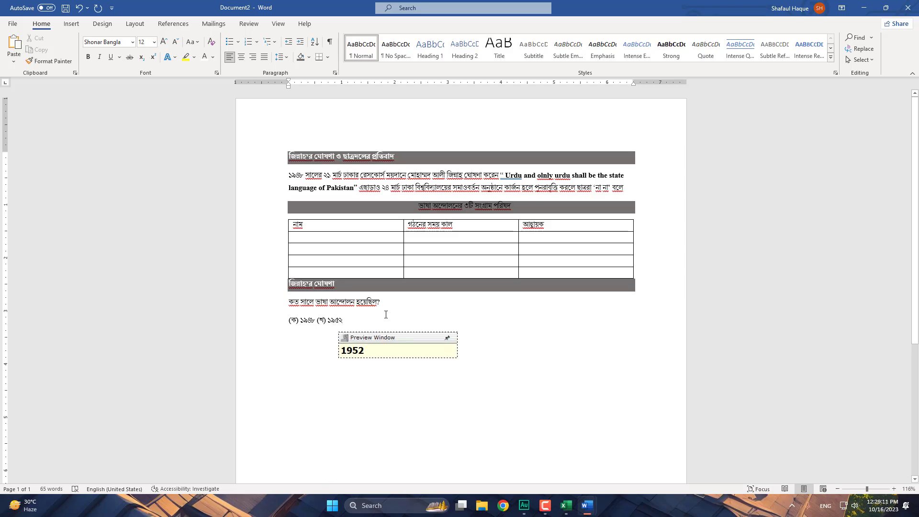
# - Bullet the answer line and break the (খ) ১৯৫২ option onto its own bullet
pyautogui.moveTo(348, 321); pyautogui.dragTo(288, 323)
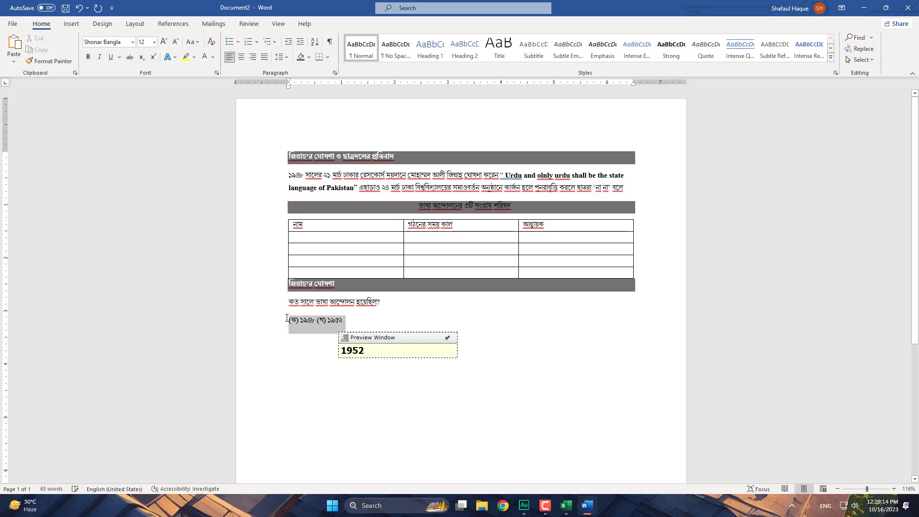
pyautogui.click(330, 320)
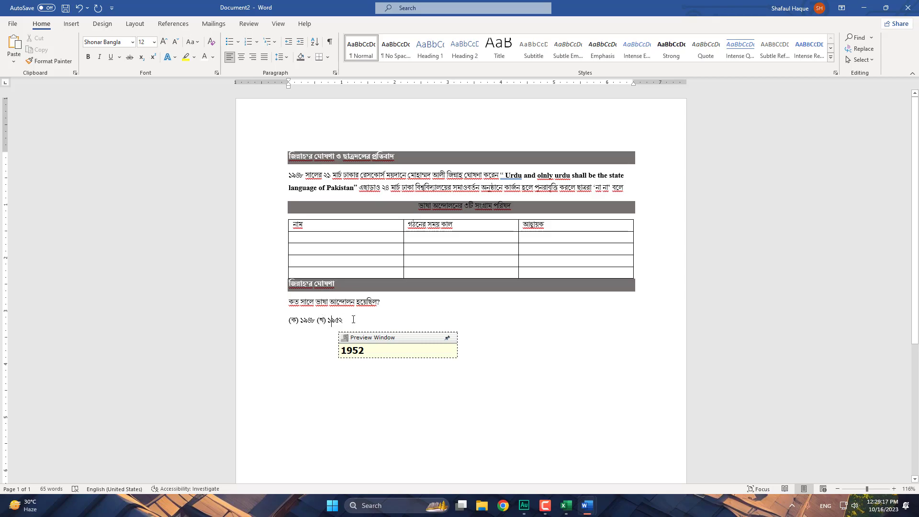
pyautogui.moveTo(354, 319); pyautogui.dragTo(288, 322)
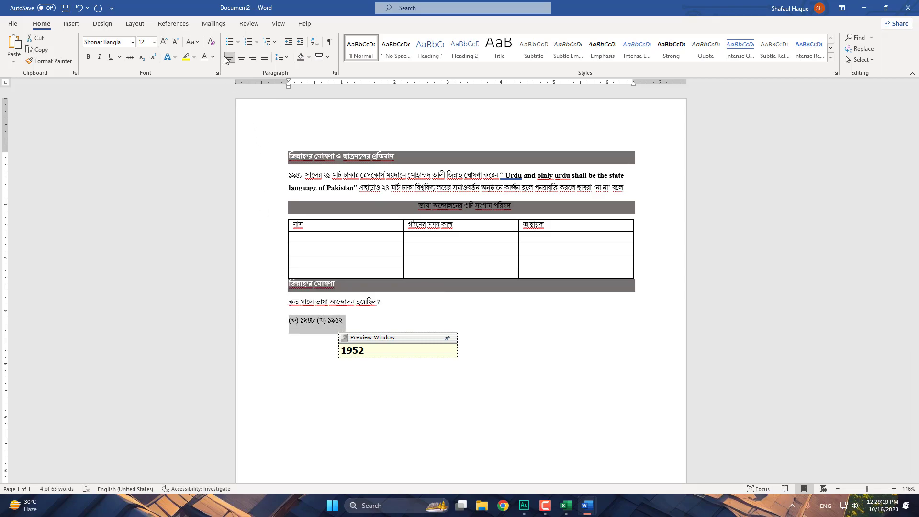
pyautogui.click(230, 42)
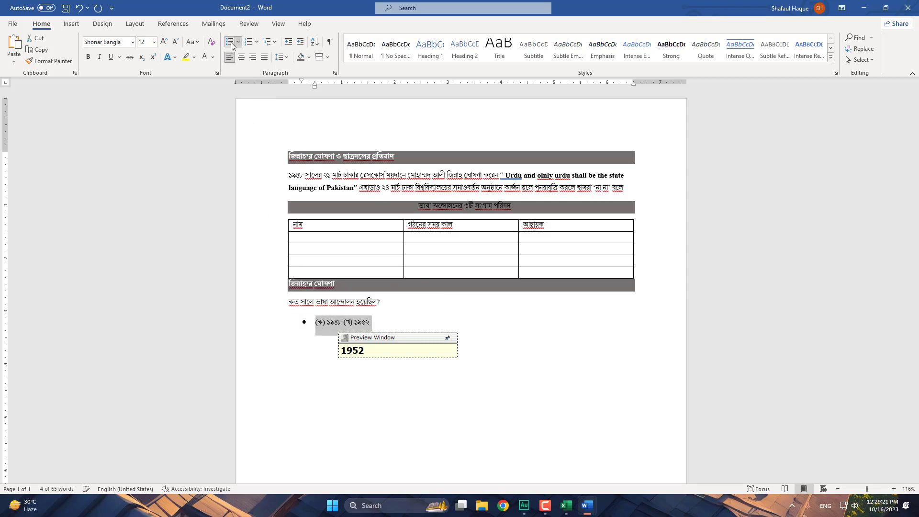
pyautogui.click(344, 320)
pyautogui.press('Return')
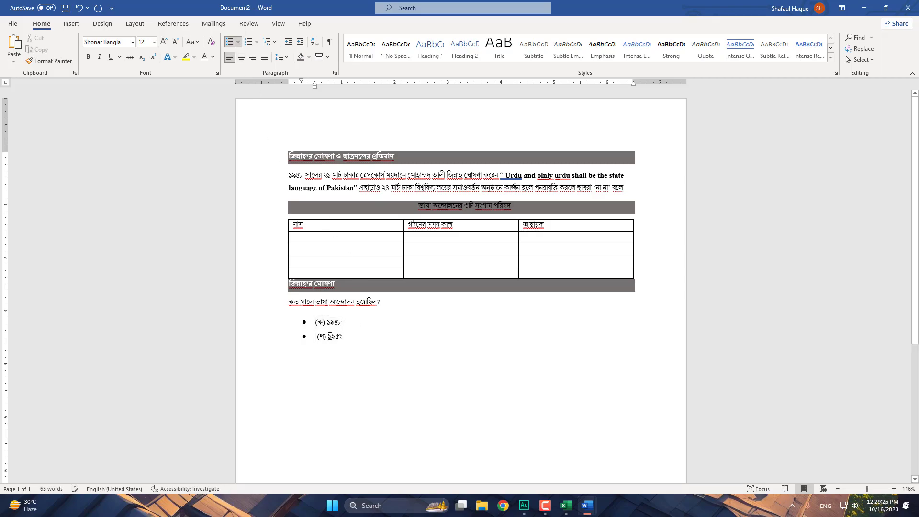
# - Delete the (খ) and (ক) labels, leaving bullets ১৯৪৮ and ১৯৫২
pyautogui.doubleClick(320, 335)
pyautogui.press('BackSpace')
pyautogui.doubleClick(320, 322)
pyautogui.press('BackSpace')
# - Select both year bullets and demote them to list level 8
pyautogui.moveTo(334, 336); pyautogui.dragTo(315, 319)
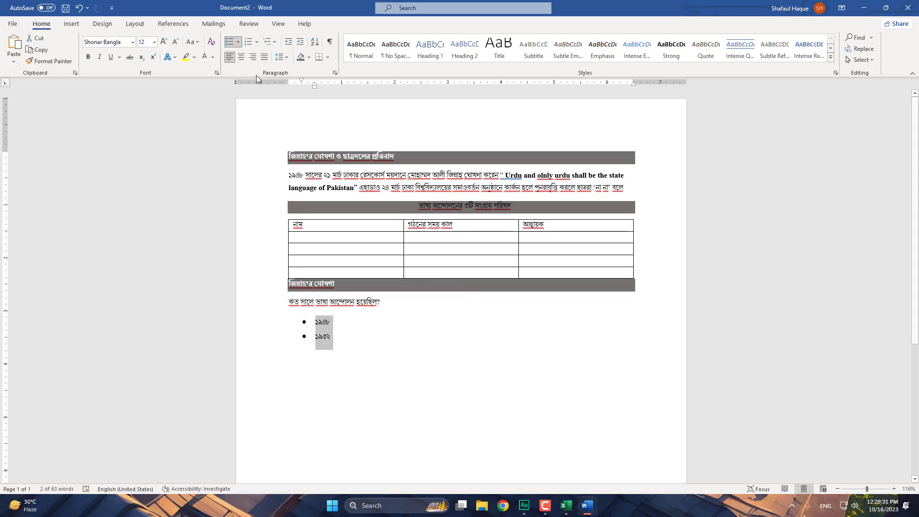
pyautogui.click(257, 43)
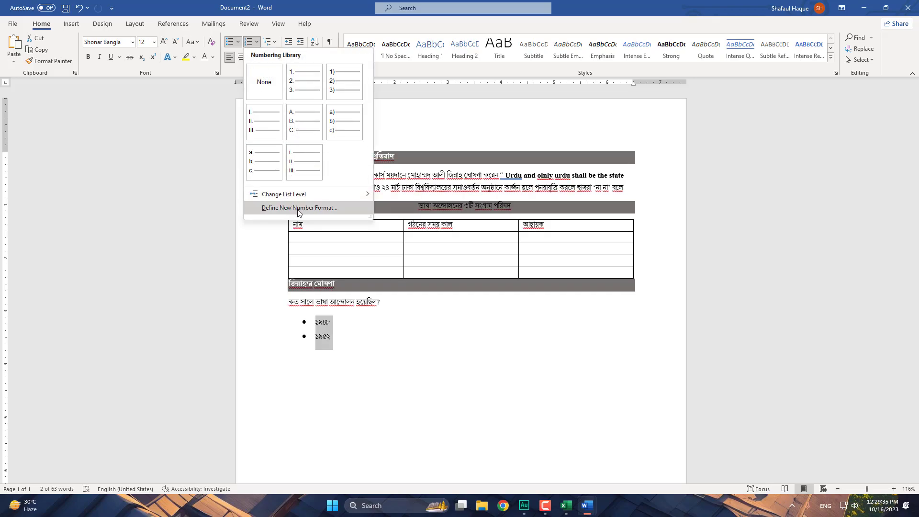
pyautogui.moveTo(360, 195)
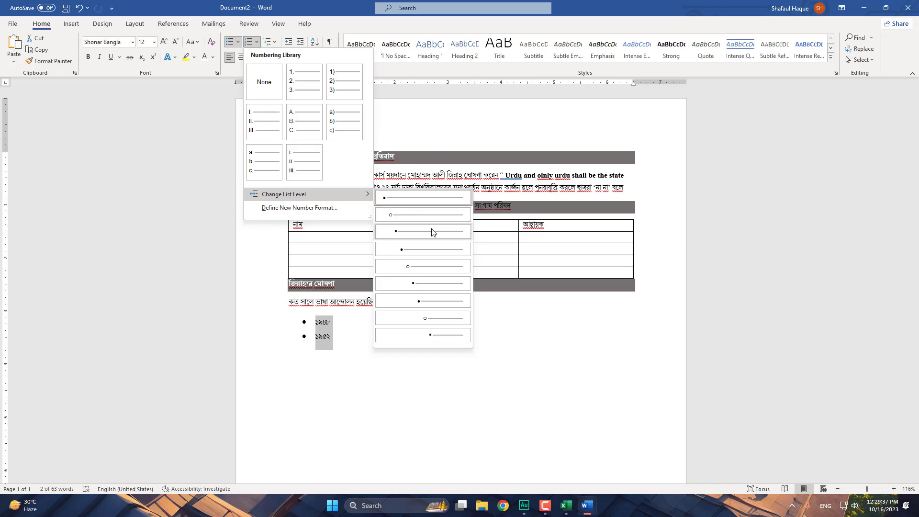
pyautogui.click(435, 316)
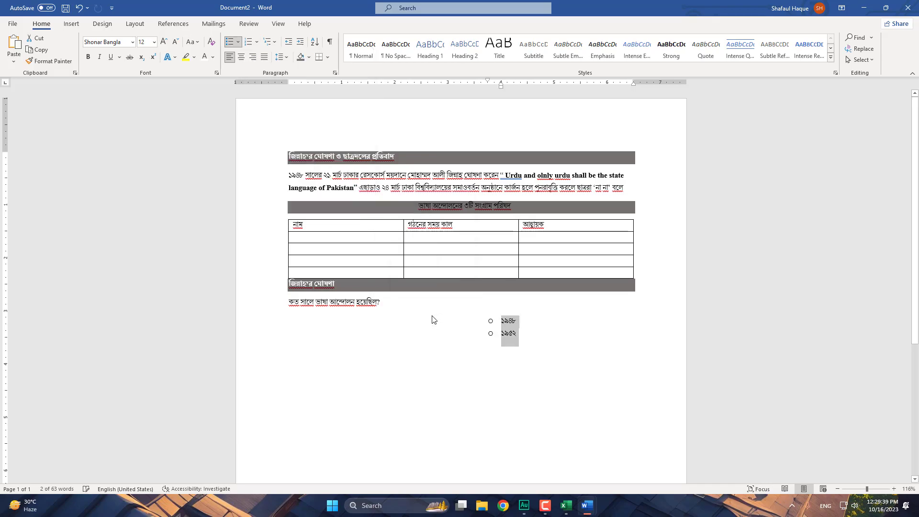
# - Apply the heading-based multilevel list to letter them (a), (b), and bring up its starting value a
pyautogui.click(275, 42)
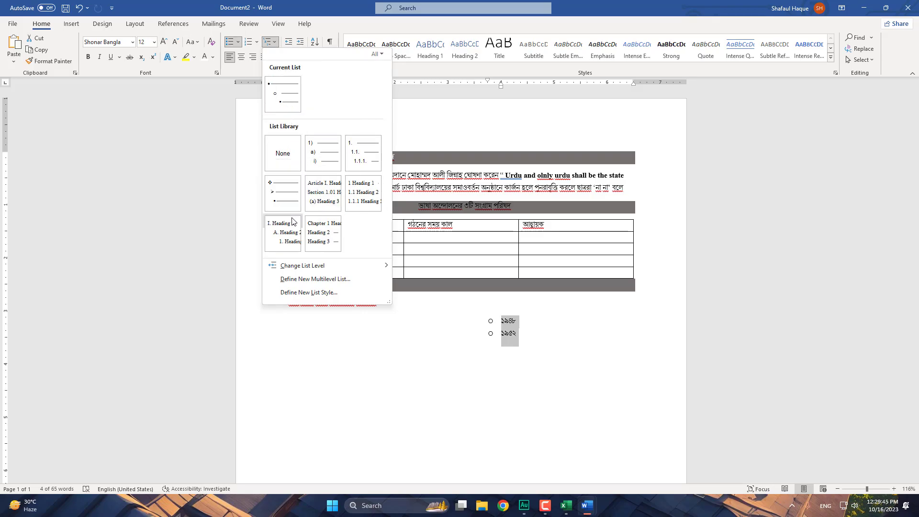
pyautogui.click(293, 238)
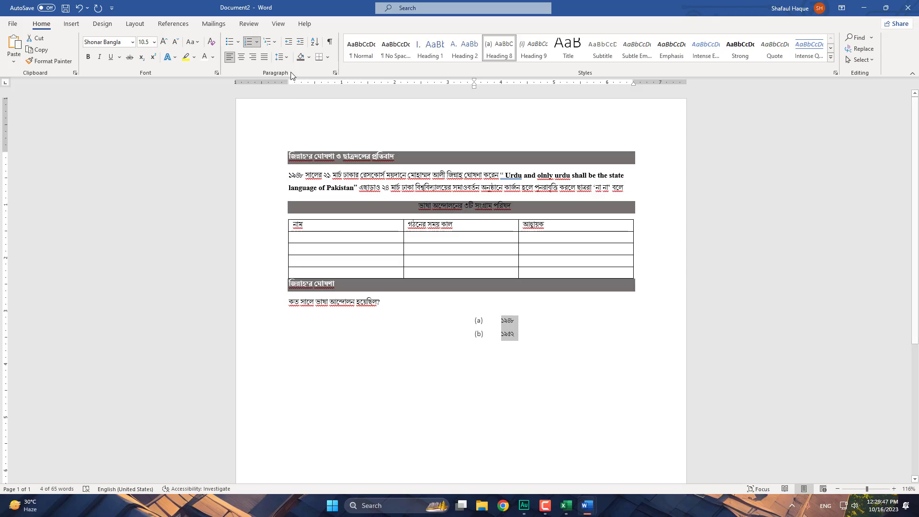
pyautogui.click(257, 42)
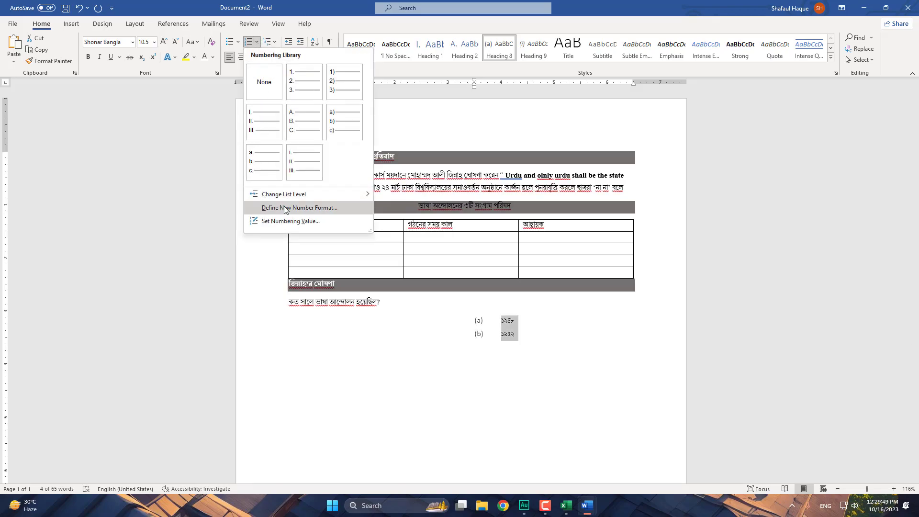
pyautogui.click(319, 221)
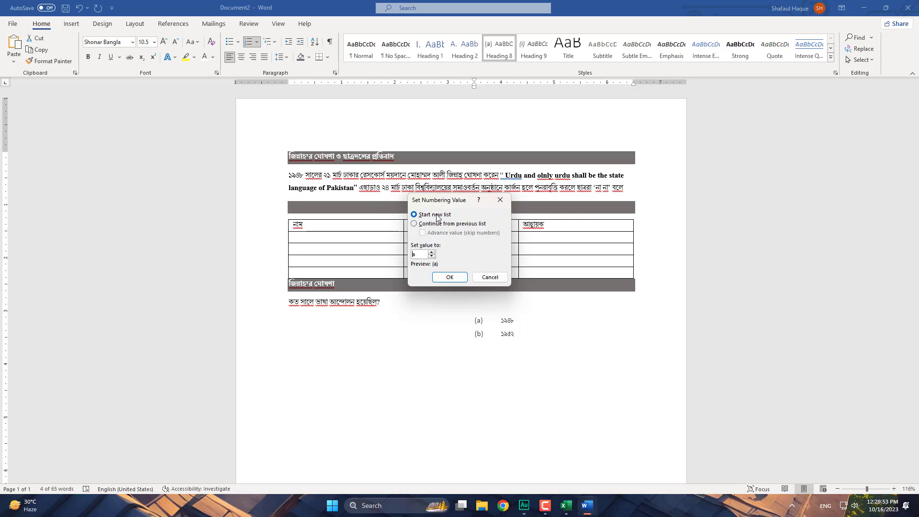
pyautogui.doubleClick(420, 254)
# - Keep the list starting at a and try the new bullet's font and picture options without changing them
pyautogui.click(491, 279)
pyautogui.click(237, 41)
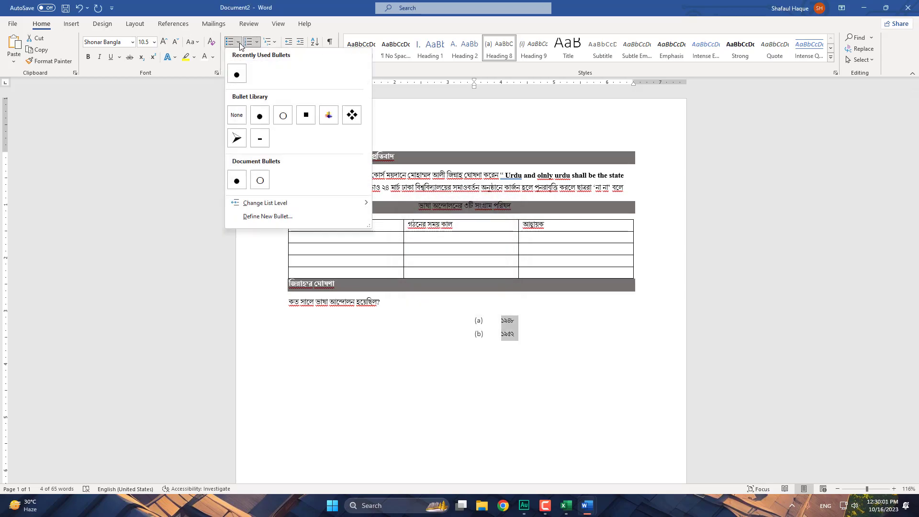
pyautogui.moveTo(265, 203)
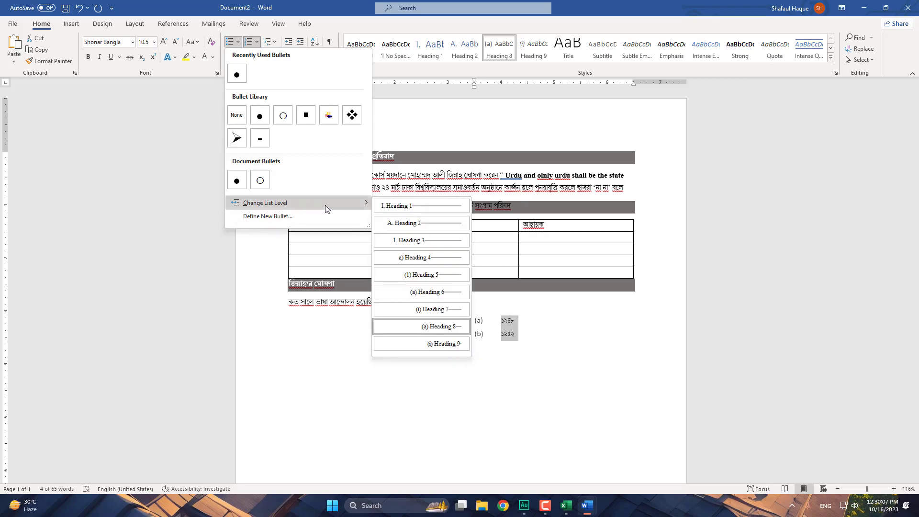
pyautogui.click(285, 216)
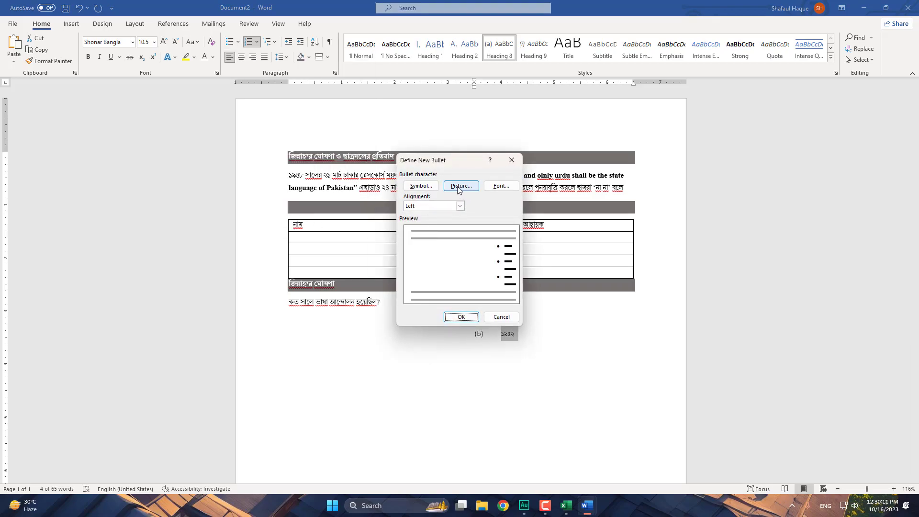
pyautogui.click(500, 186)
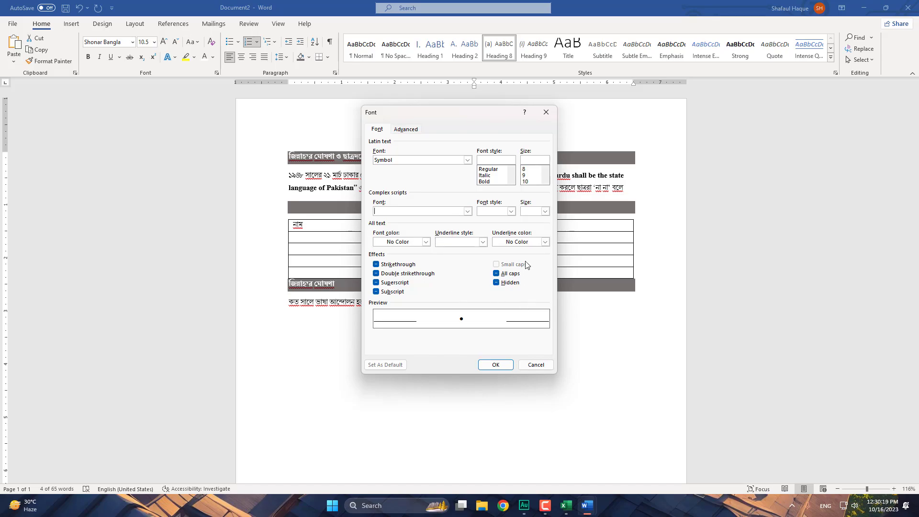
pyautogui.click(406, 129)
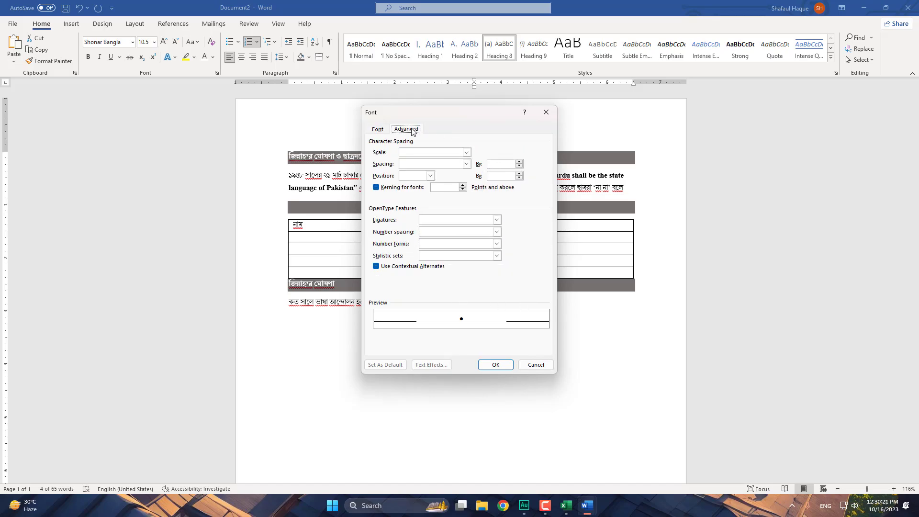
pyautogui.click(377, 129)
pyautogui.click(531, 364)
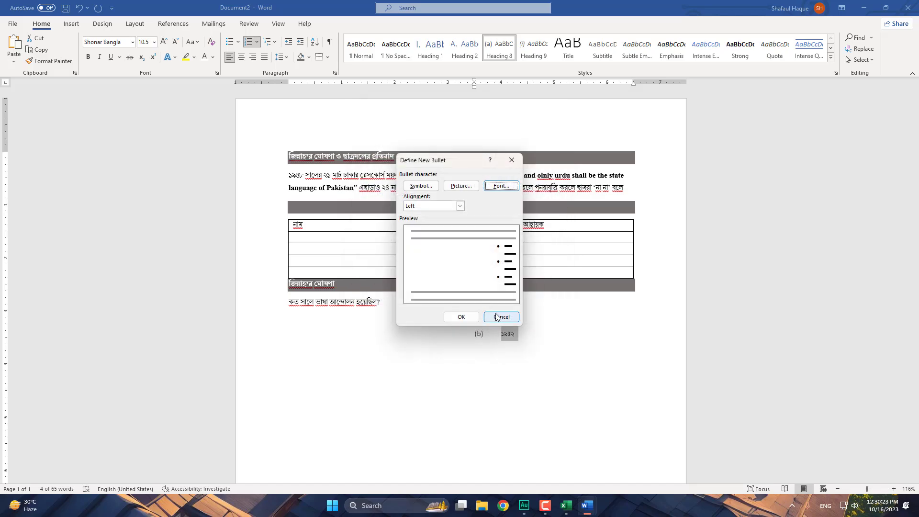
pyautogui.click(461, 186)
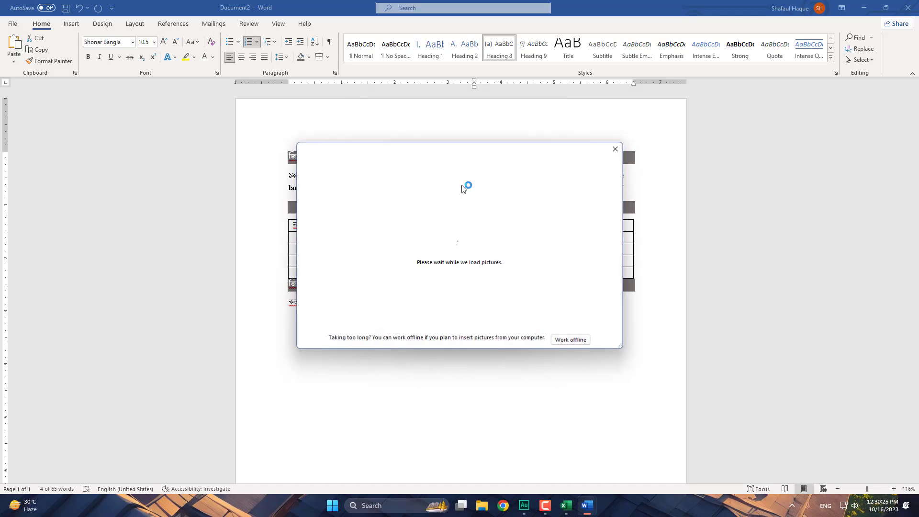
pyautogui.click(615, 149)
# - Choose the Arabic letter Beh symbol as the bullet and apply it to the year list
pyautogui.click(416, 187)
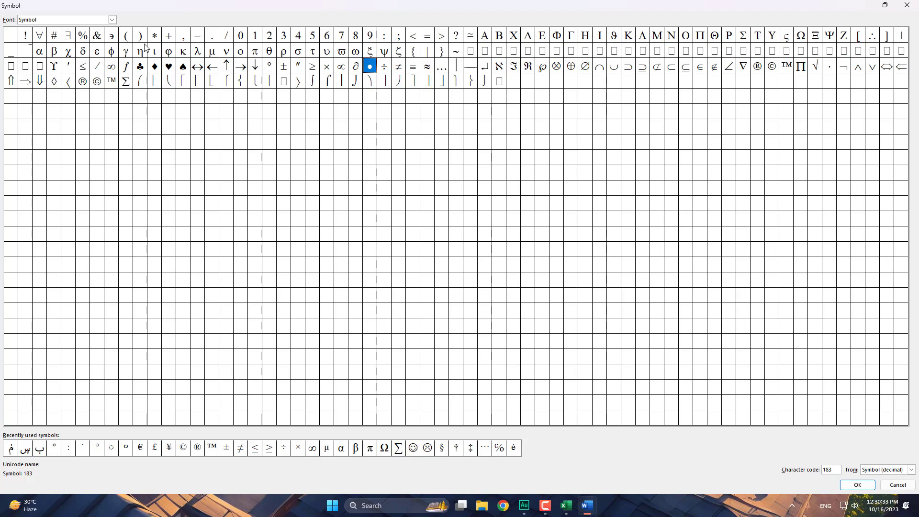
pyautogui.click(114, 19)
pyautogui.scroll(-2, 113, 19)
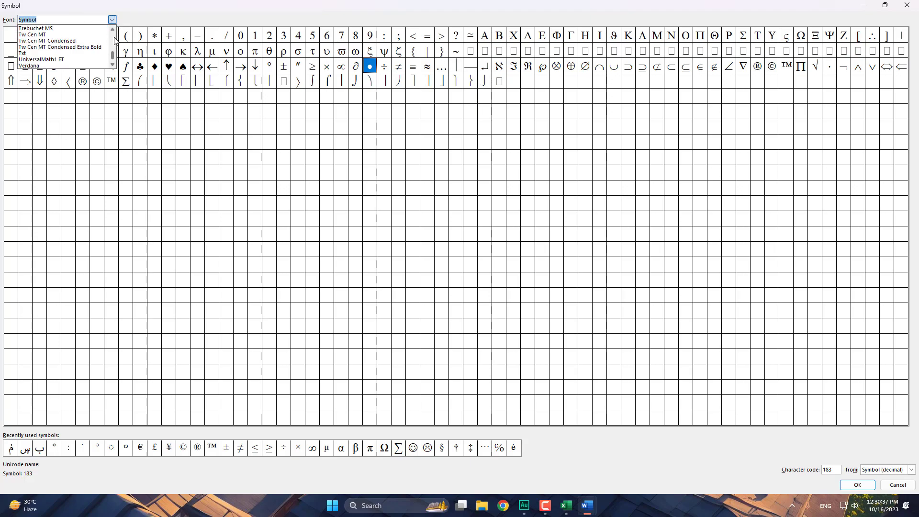
pyautogui.click(359, 117)
pyautogui.click(154, 68)
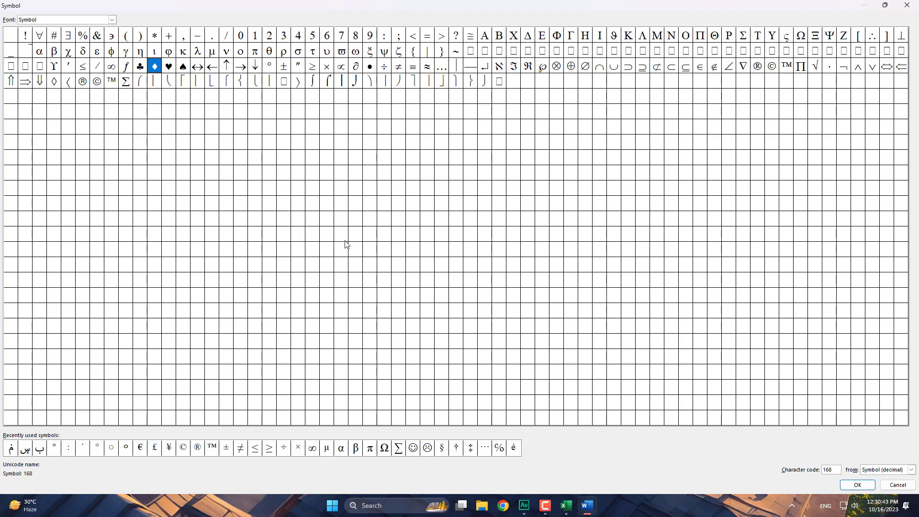
pyautogui.click(40, 449)
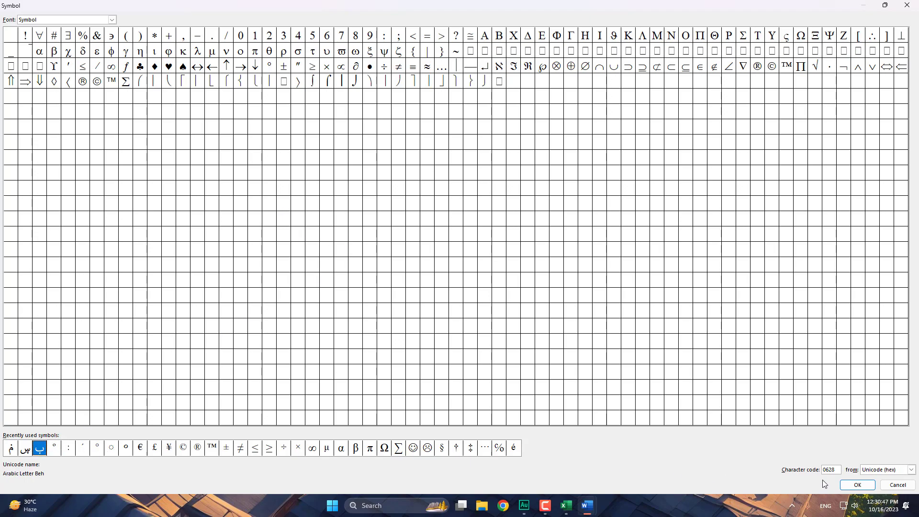
pyautogui.click(857, 485)
pyautogui.click(461, 317)
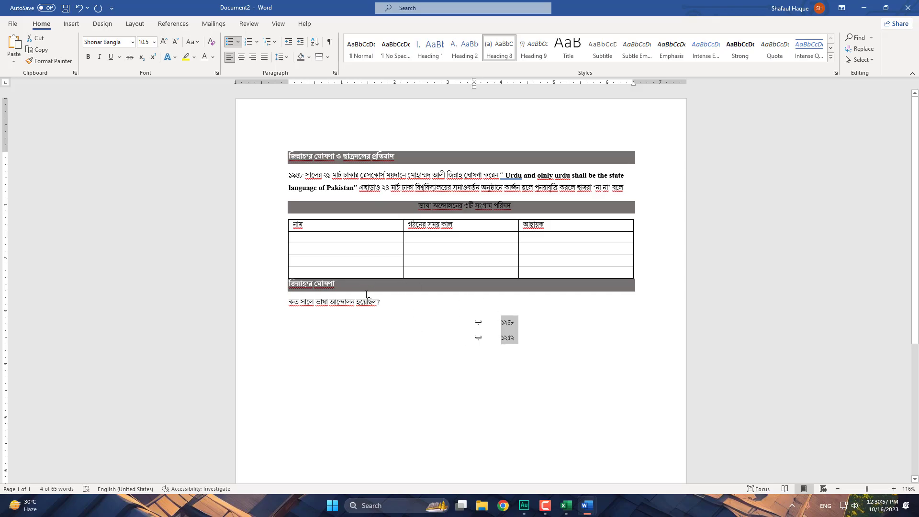
# - Delete the two year options under the question and close the document to get the save prompt
pyautogui.click(467, 259)
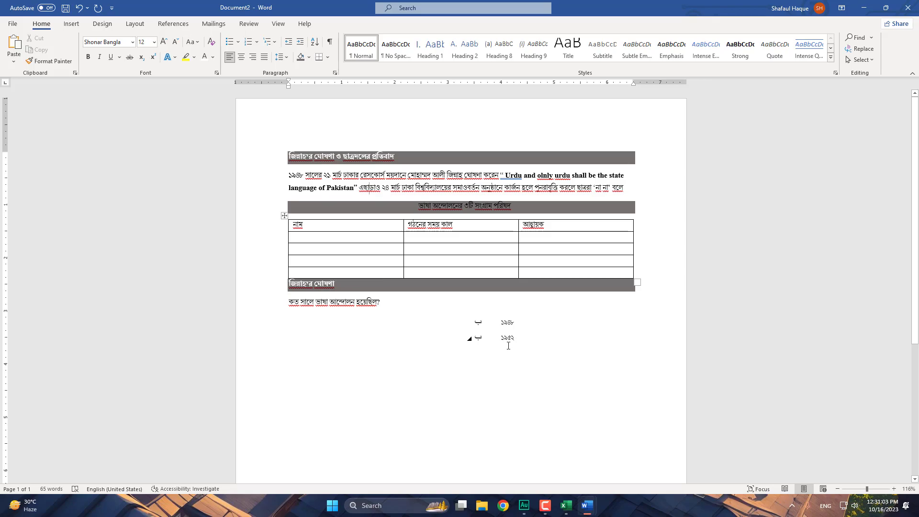
pyautogui.moveTo(514, 339); pyautogui.dragTo(475, 317)
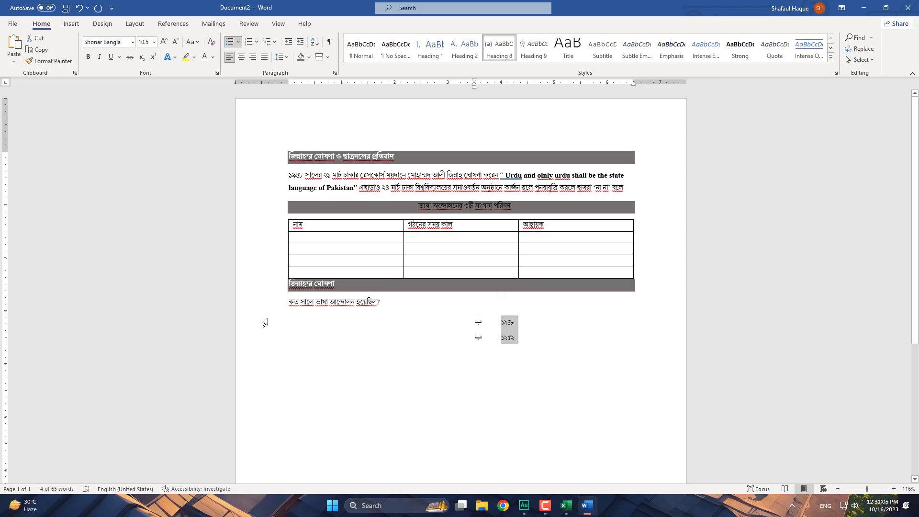
pyautogui.press('BackSpace')
pyautogui.press('BackSpace')
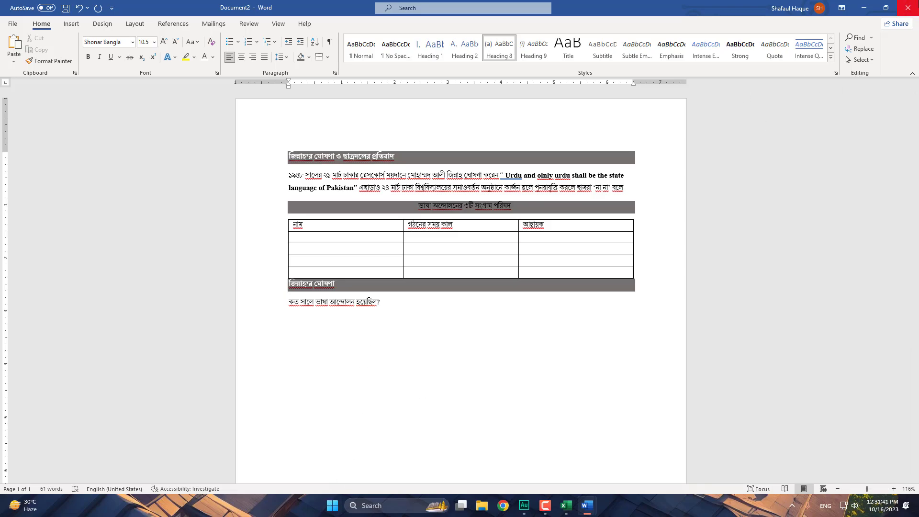
pyautogui.click(907, 7)
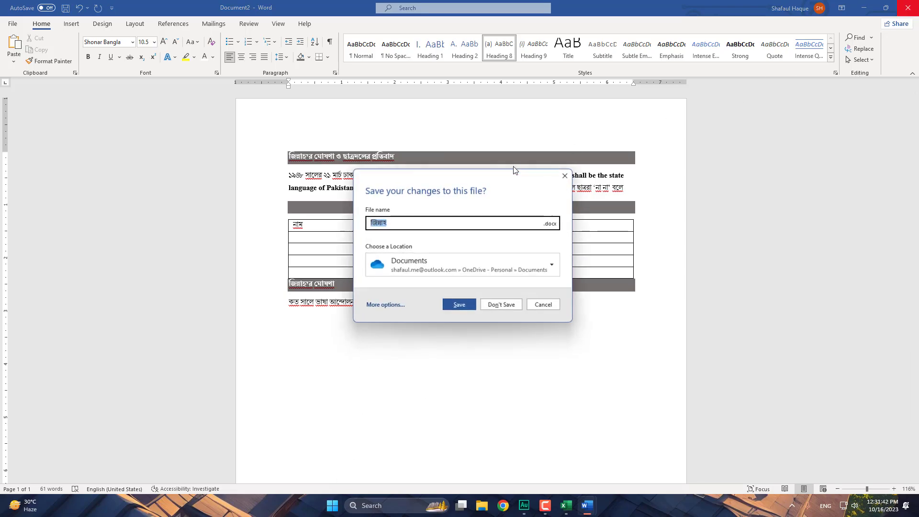
# - Save the Bangla document to Documents via Save As, then close Document1 without saving
pyautogui.click(469, 307)
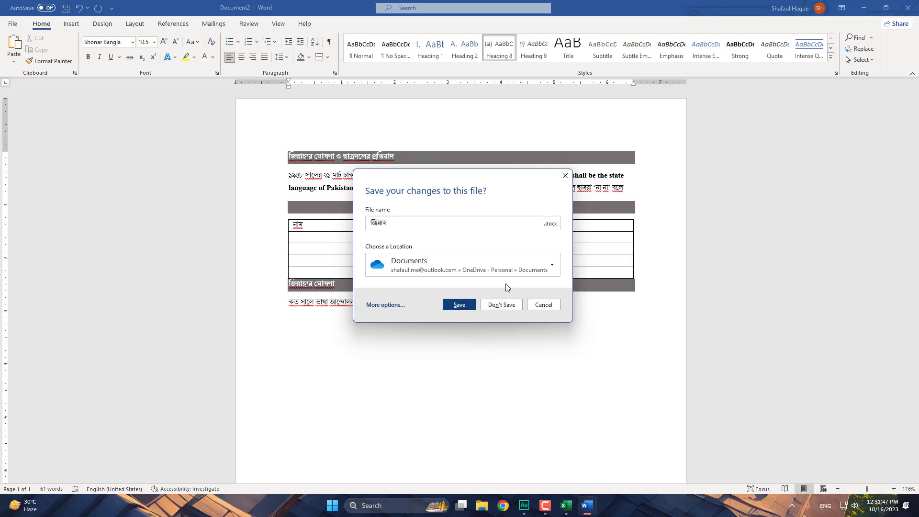
pyautogui.click(386, 305)
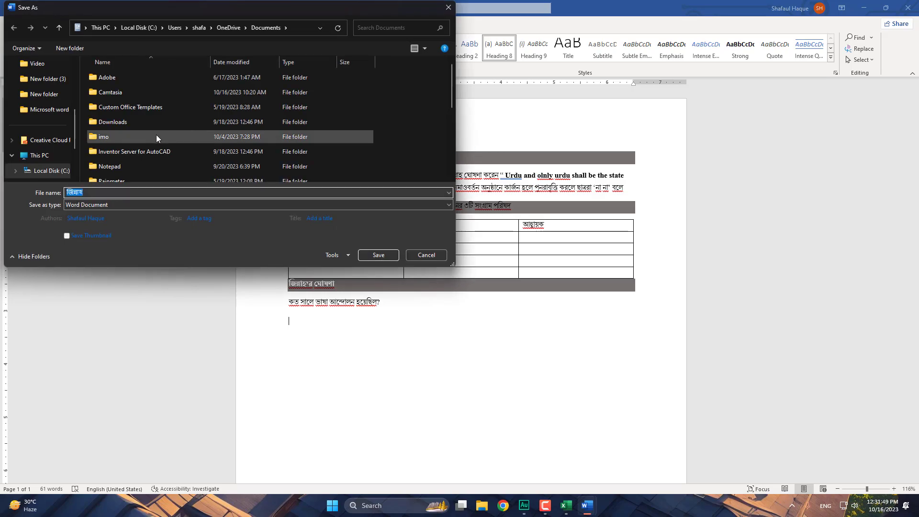
pyautogui.scroll(-2, 127, 139)
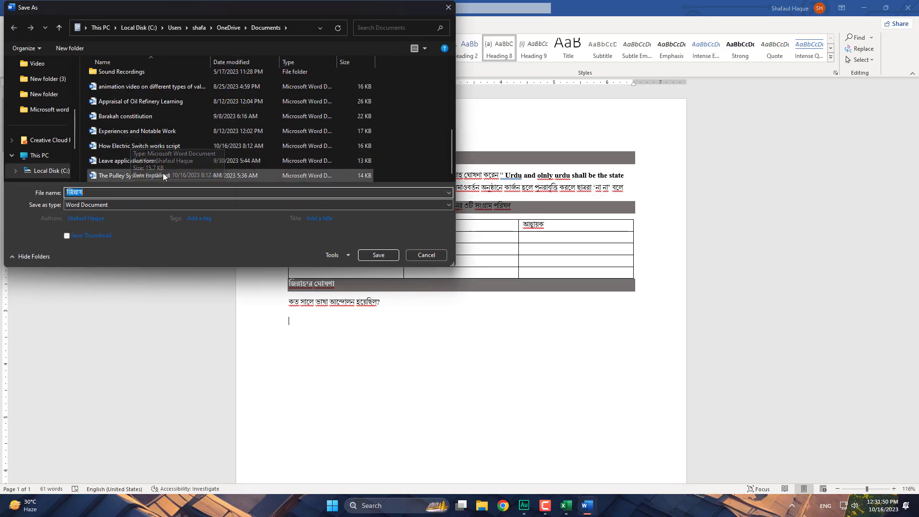
pyautogui.click(385, 257)
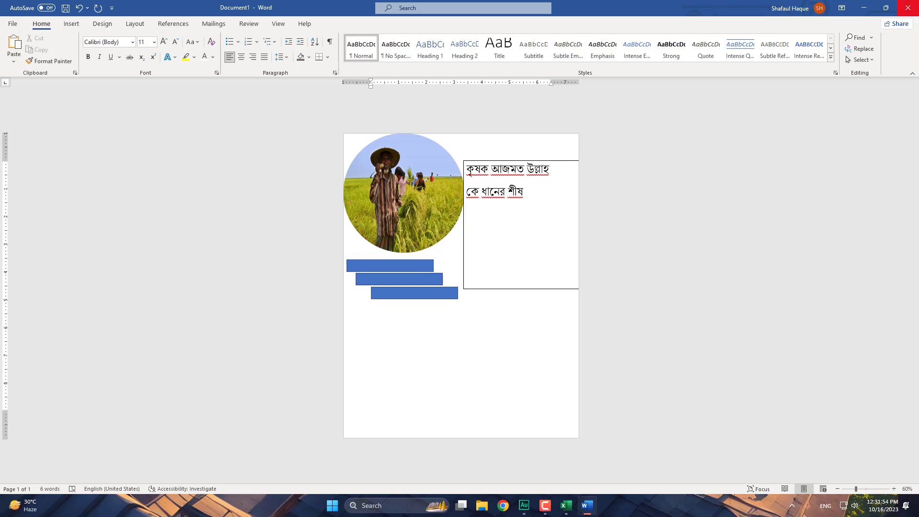
pyautogui.click(908, 8)
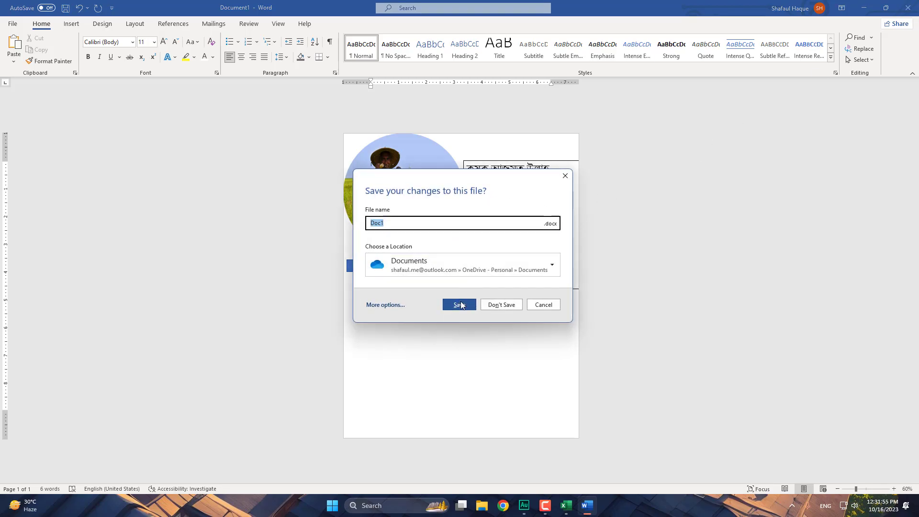
pyautogui.click(495, 303)
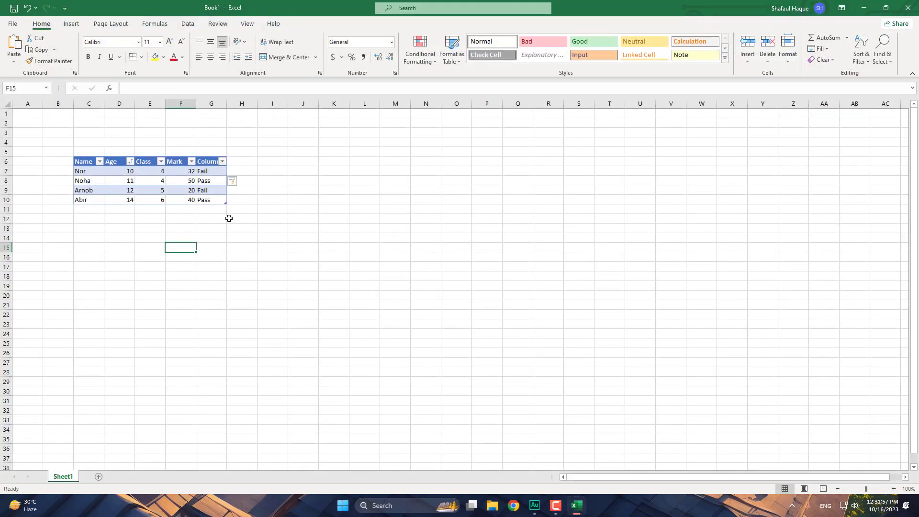
# - Close Excel, saving Book1 to the local Documents folder
pyautogui.click(915, 4)
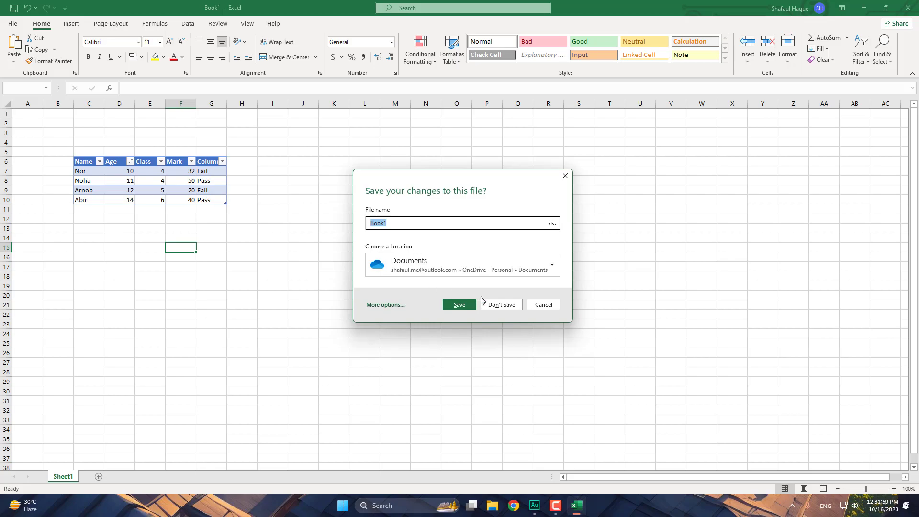
pyautogui.click(553, 265)
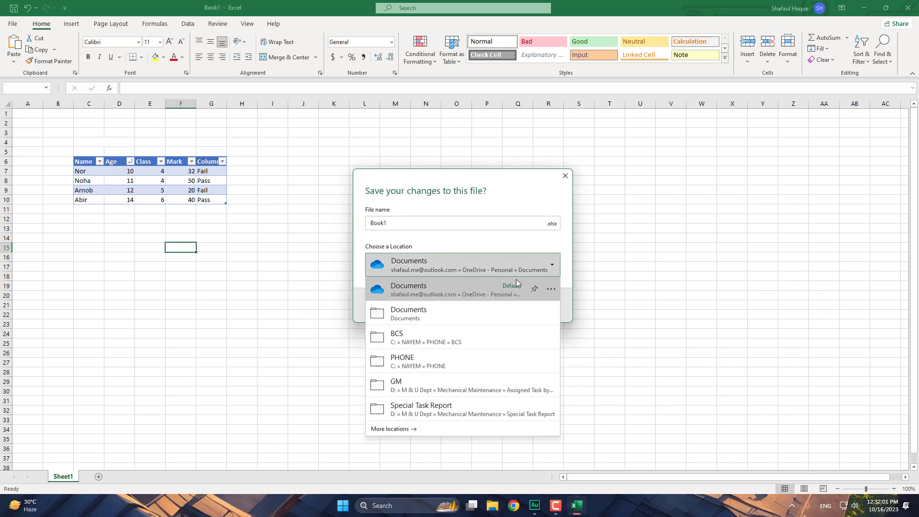
pyautogui.click(455, 308)
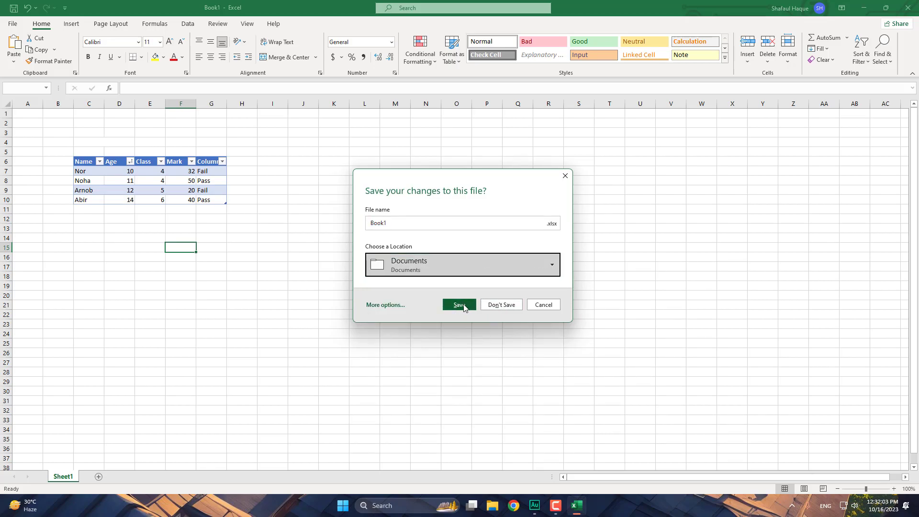
pyautogui.click(463, 306)
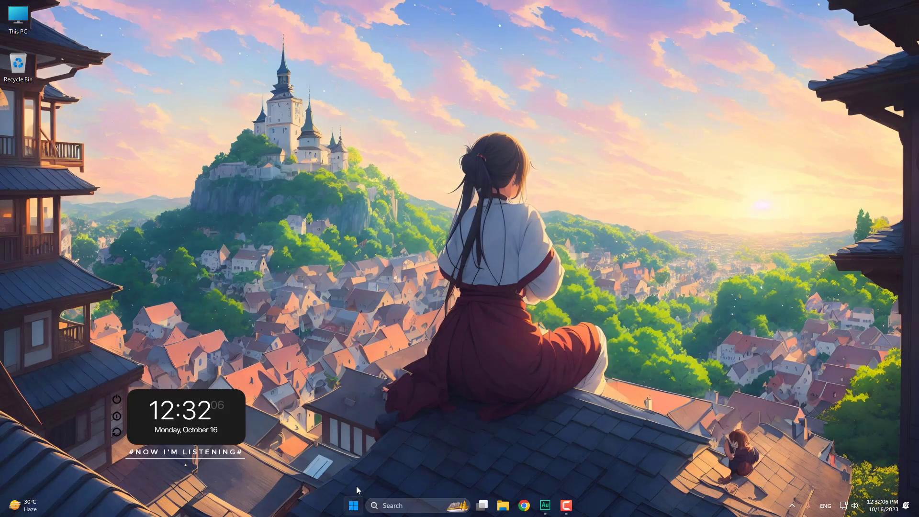
# - Launch Blender maximised with a new General scene and delete the default cube
pyautogui.click(353, 505)
pyautogui.click(345, 225)
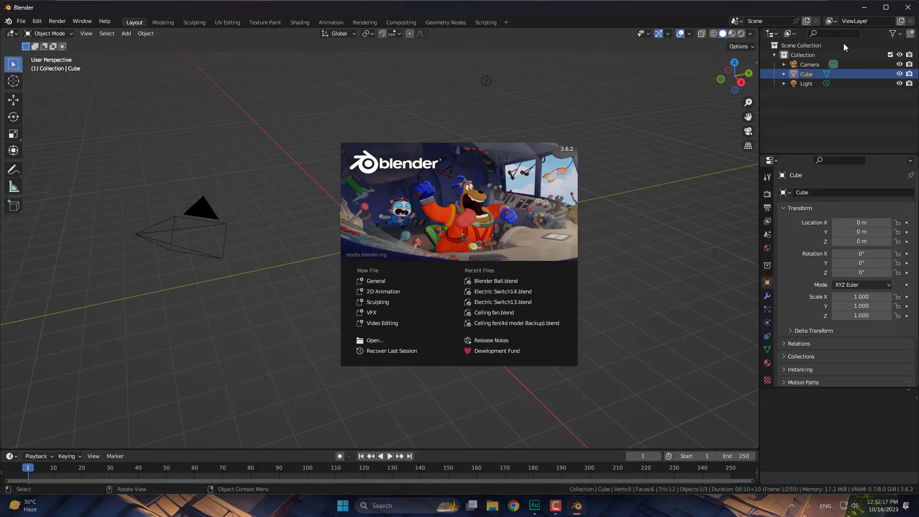
pyautogui.click(885, 7)
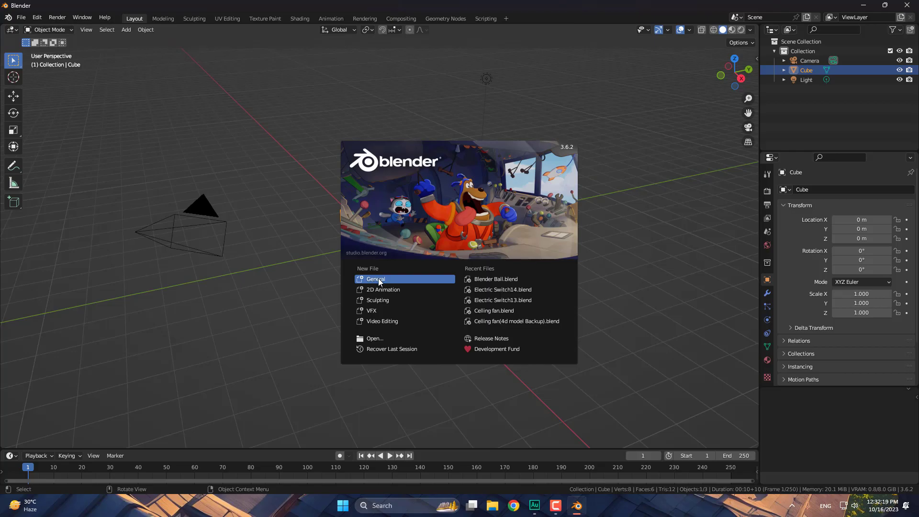
pyautogui.click(379, 280)
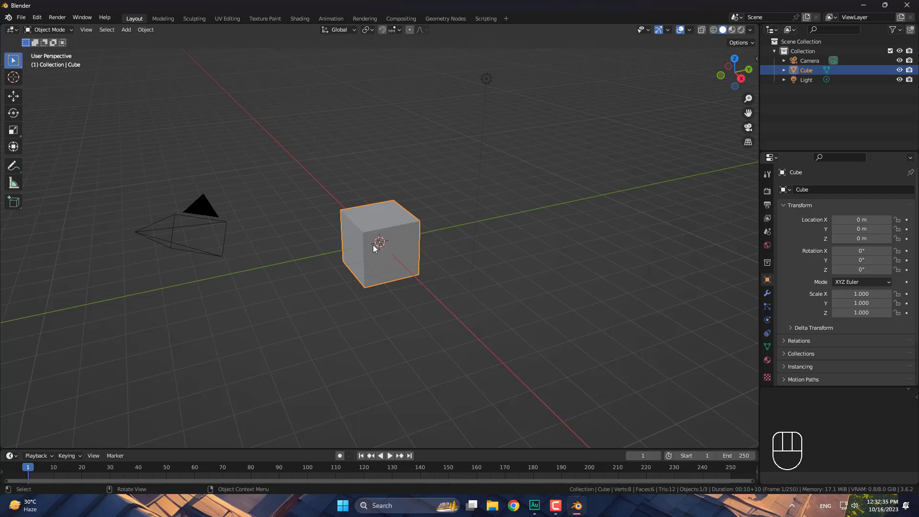
pyautogui.press('x')
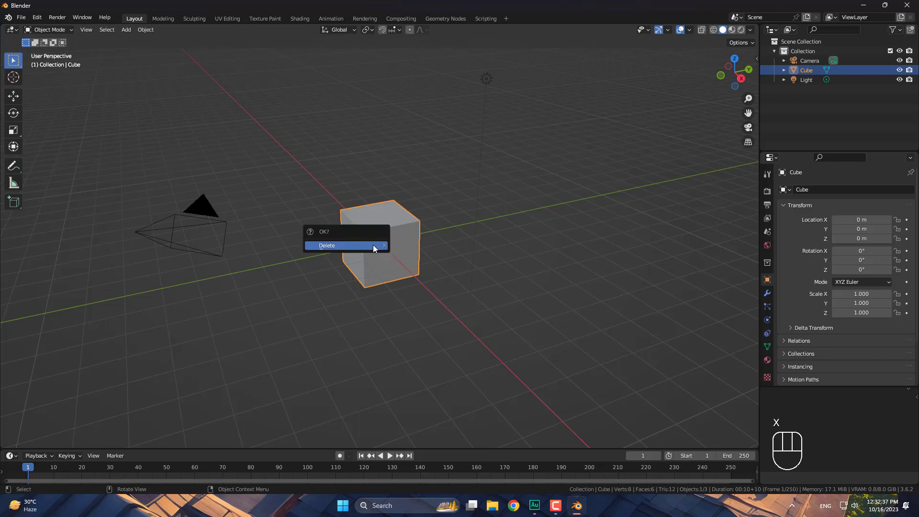
pyautogui.click(373, 246)
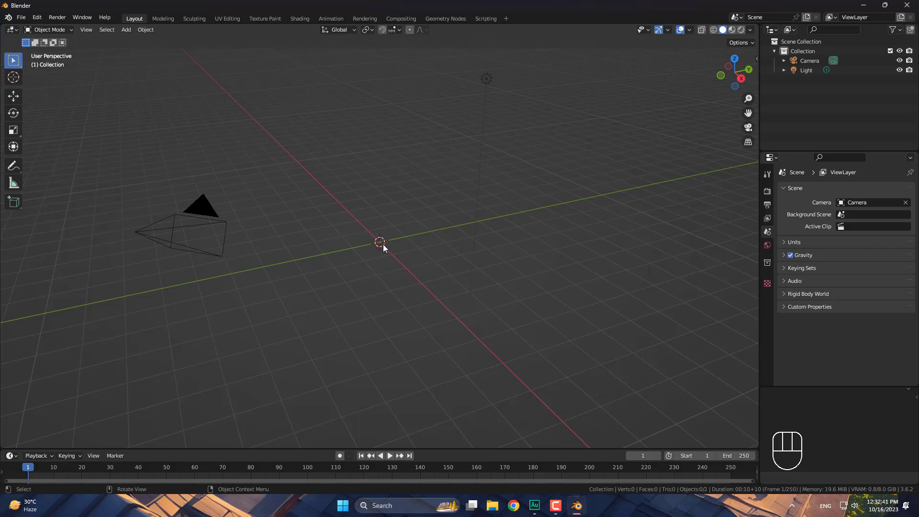
# - Add a UV sphere to the scene and give it smooth shading
pyautogui.click(124, 30)
pyautogui.moveTo(143, 41)
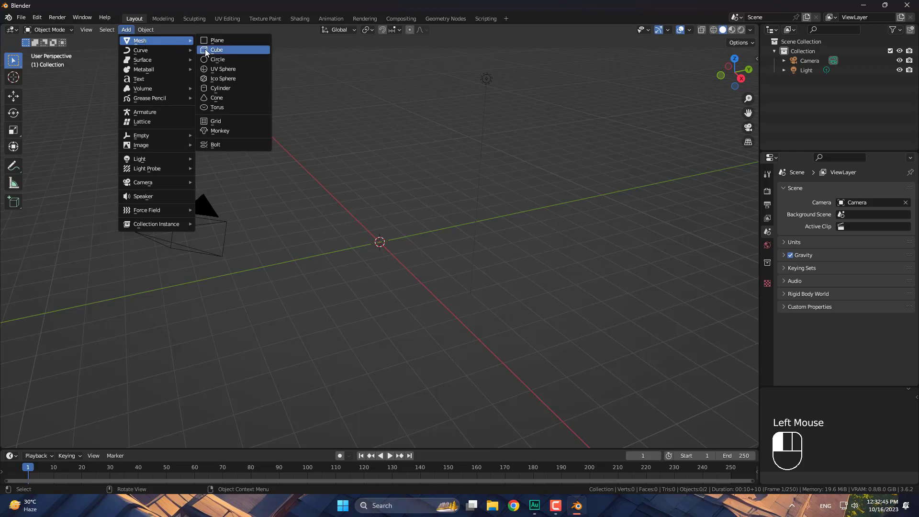
pyautogui.click(222, 70)
pyautogui.scroll(2, 376, 243)
pyautogui.scroll(4, 376, 243)
pyautogui.scroll(-2, 366, 249)
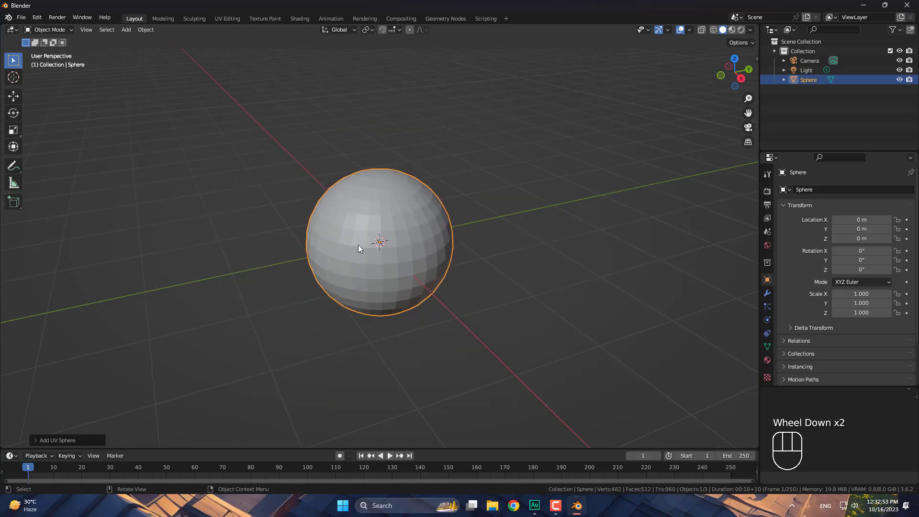
pyautogui.rightClick(355, 244)
pyautogui.click(366, 245)
pyautogui.moveTo(372, 219); pyautogui.dragTo(487, 219)
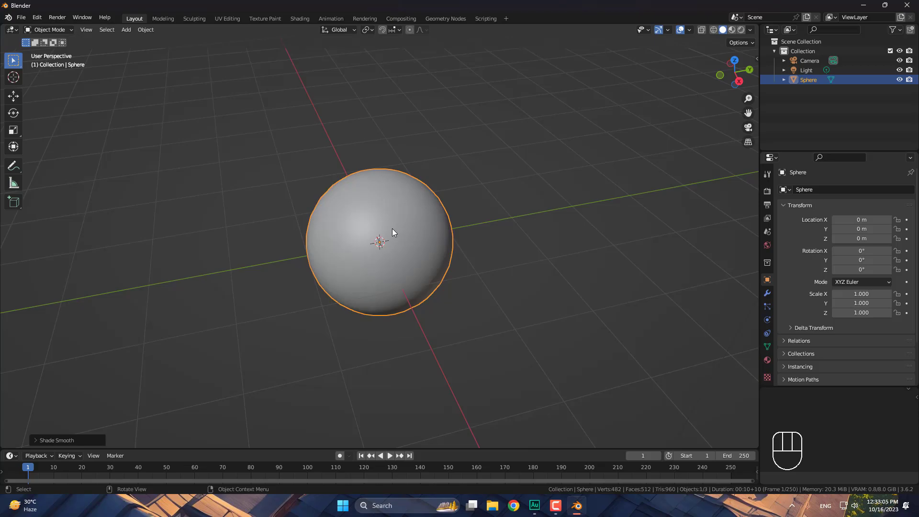
# - In front view, move the sphere up the Z axis to 4.1235 m and enlarge the timeline
pyautogui.press('KP_1')
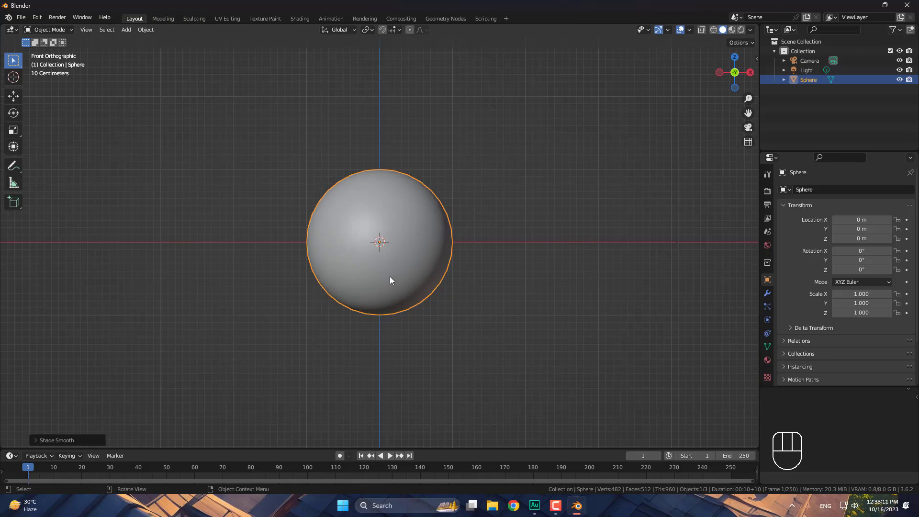
pyautogui.press('g')
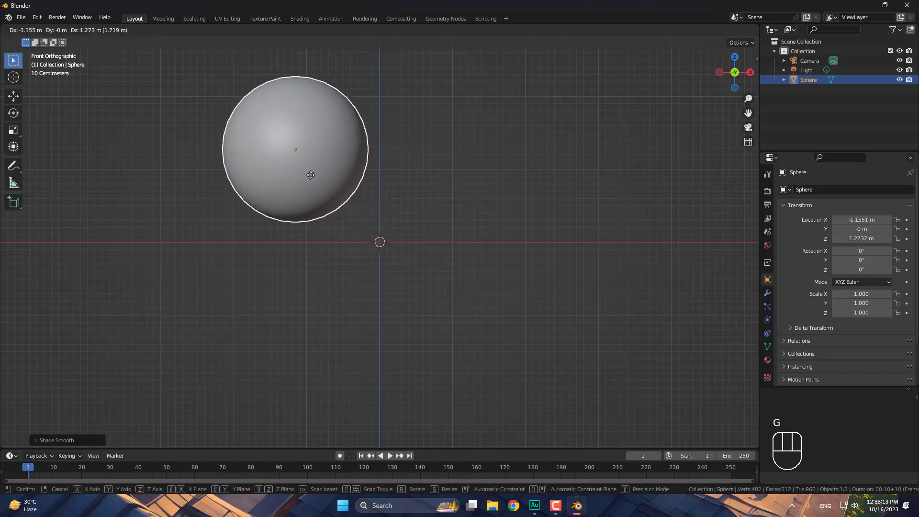
pyautogui.rightClick(356, 150)
pyautogui.scroll(-3, 390, 184)
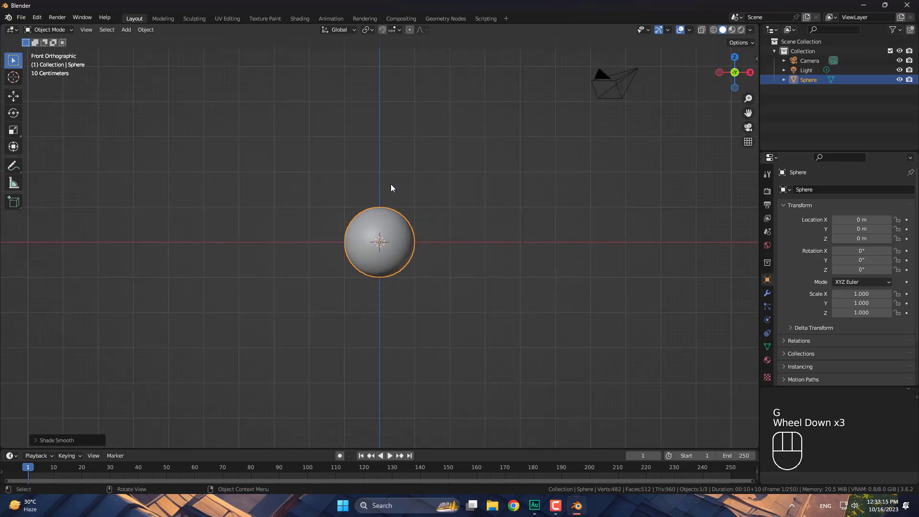
pyautogui.press('g')
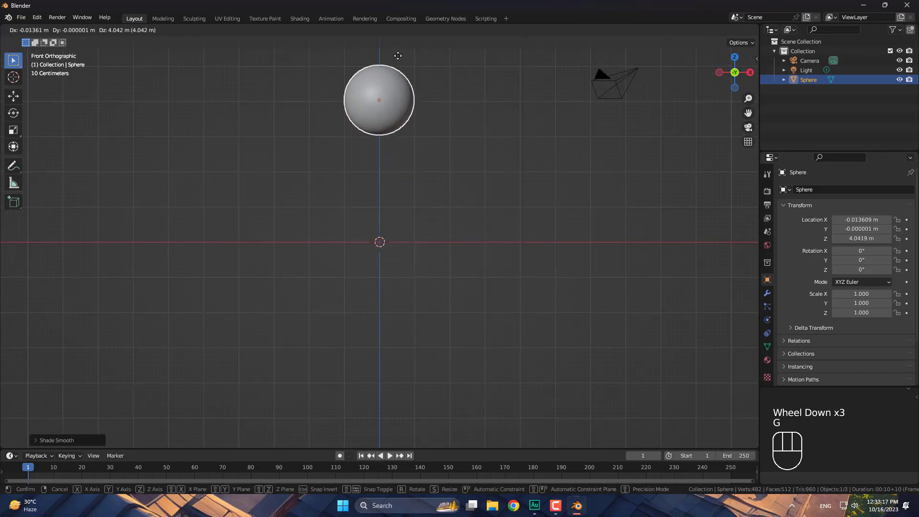
pyautogui.press('z')
pyautogui.click(397, 53)
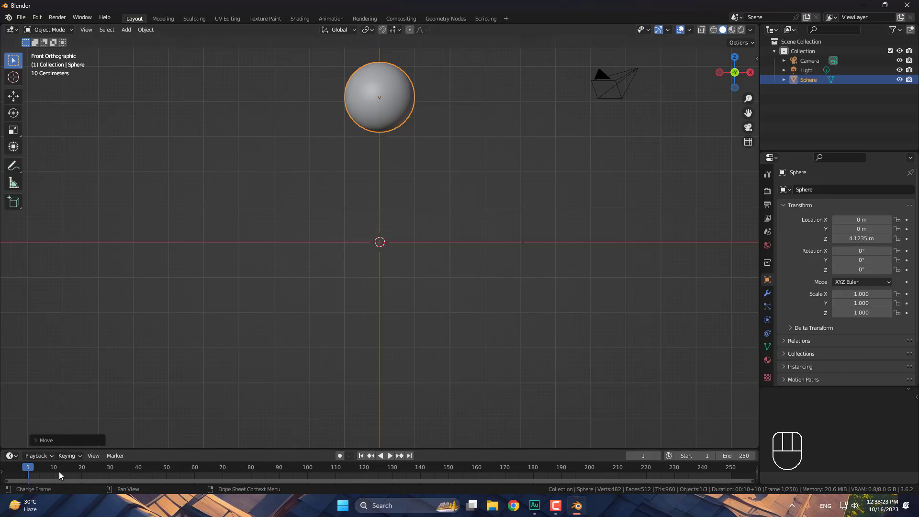
pyautogui.moveTo(153, 450); pyautogui.dragTo(147, 418)
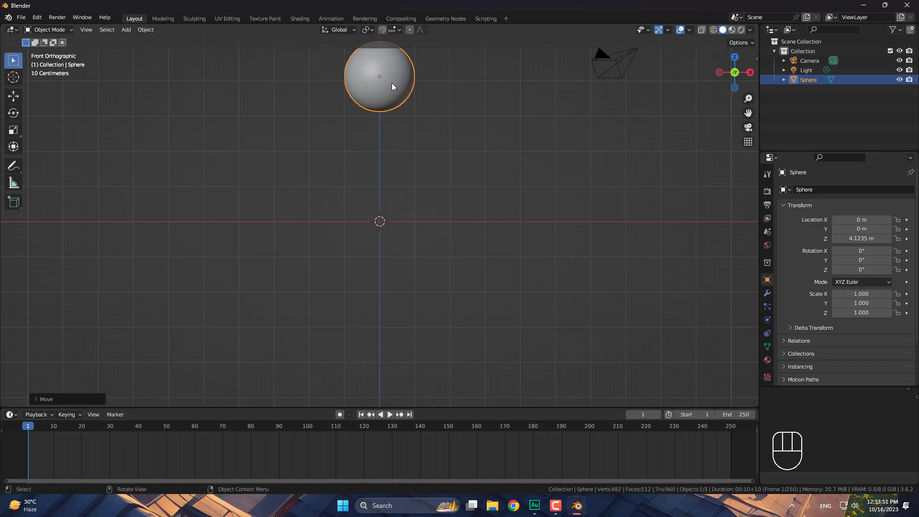
# - Key the sphere's location and rotation at frame 1, then lower it to Z 1.0207 m and key it at frame 10
pyautogui.press('i')
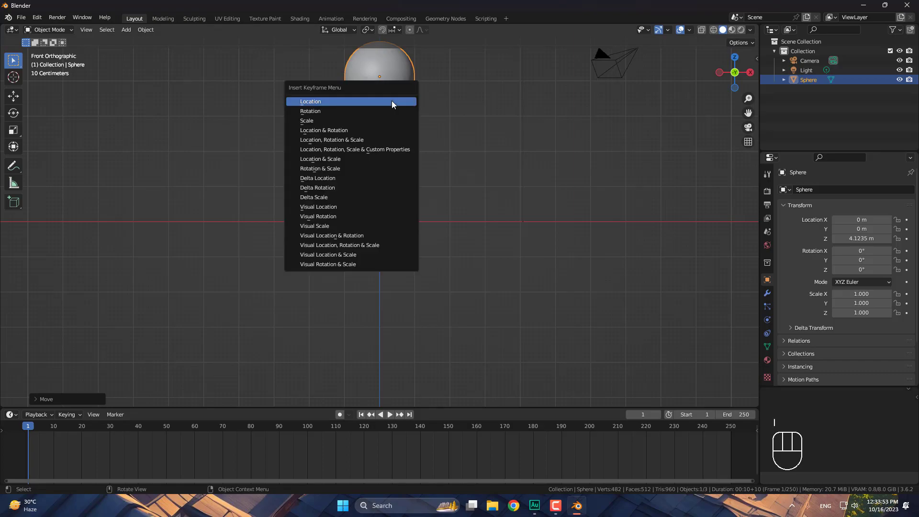
pyautogui.click(337, 129)
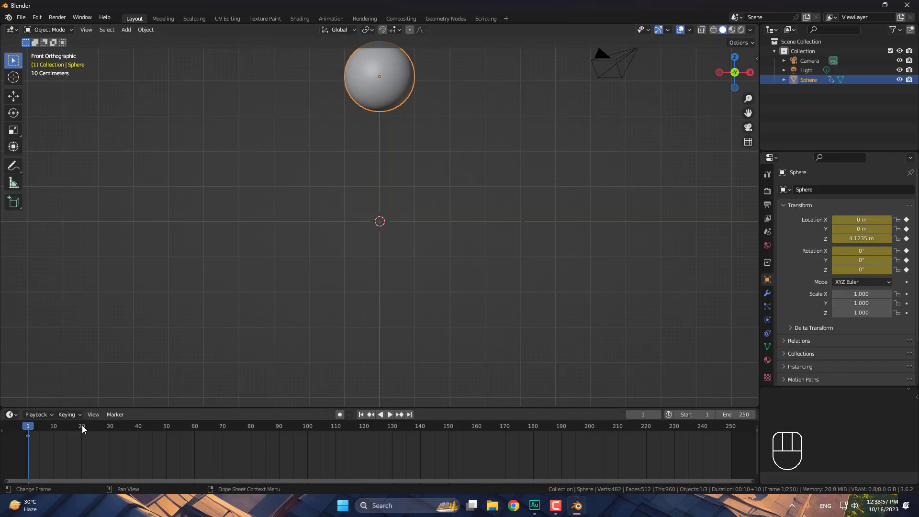
pyautogui.click(53, 427)
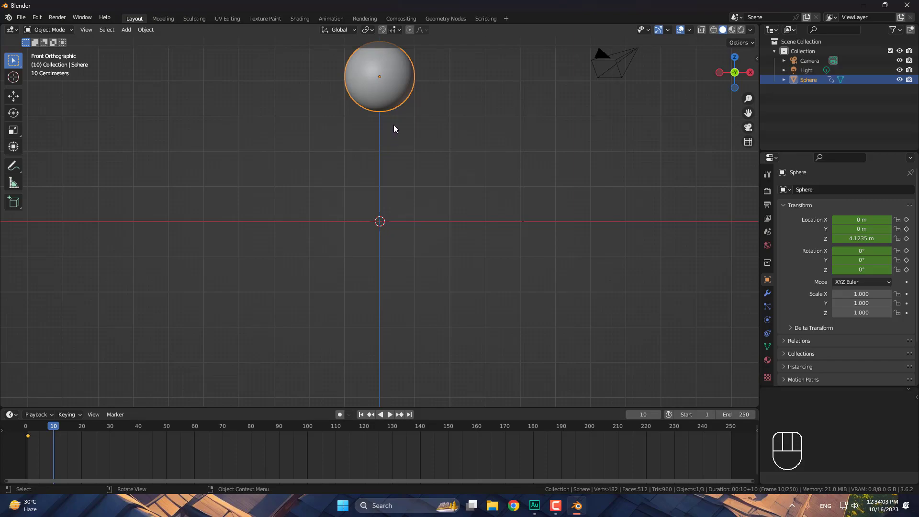
pyautogui.press('g')
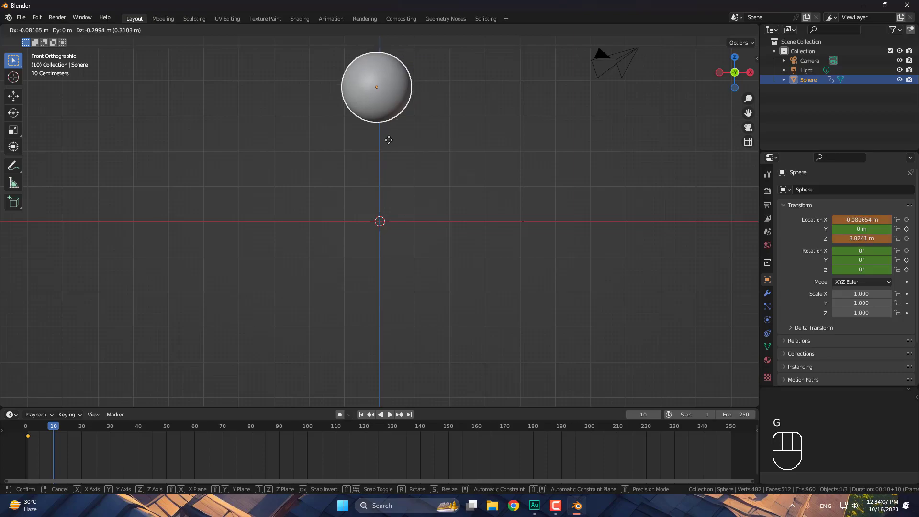
pyautogui.press('z')
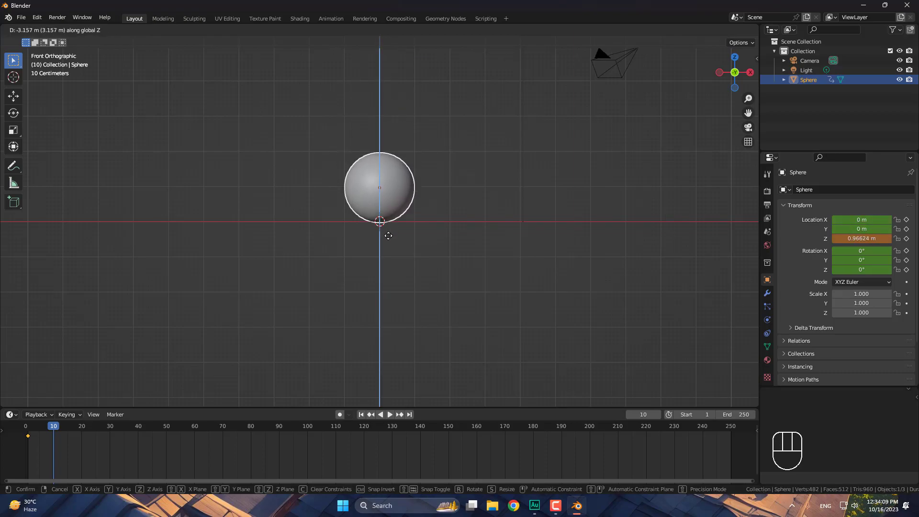
pyautogui.click(388, 233)
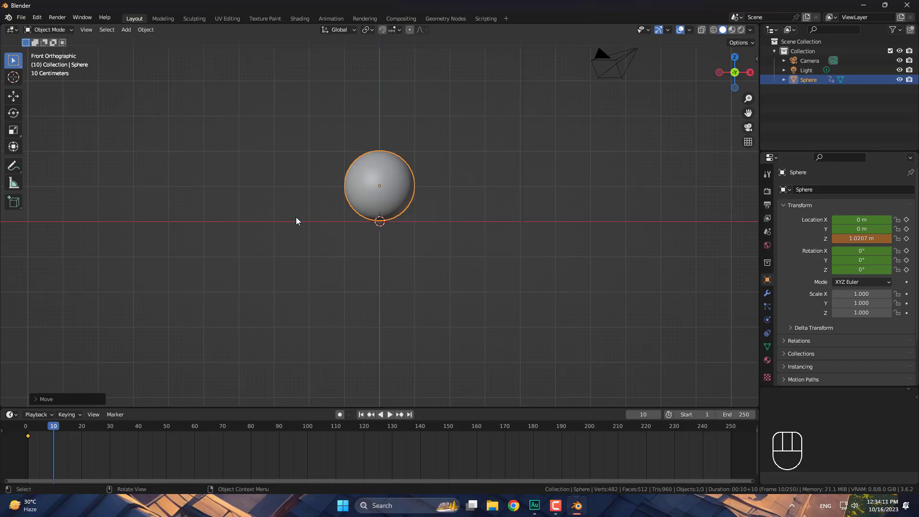
pyautogui.press('i')
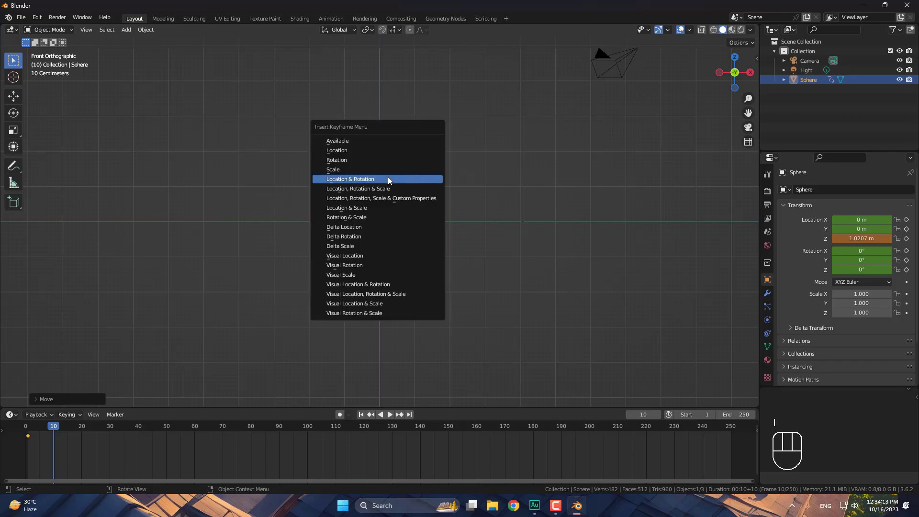
pyautogui.click(388, 177)
# - Cancel a preview range and leave the animation end frame at 250
pyautogui.press('p')
pyautogui.rightClick(61, 448)
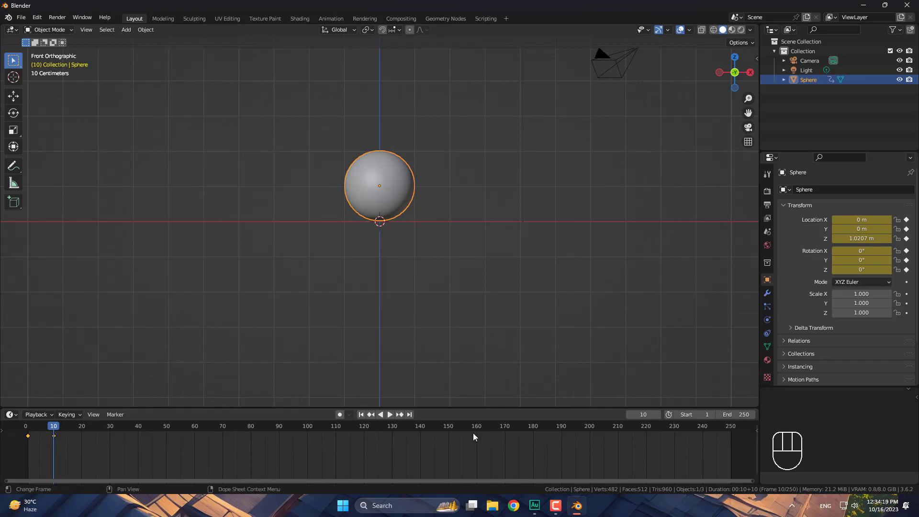
pyautogui.click(736, 414)
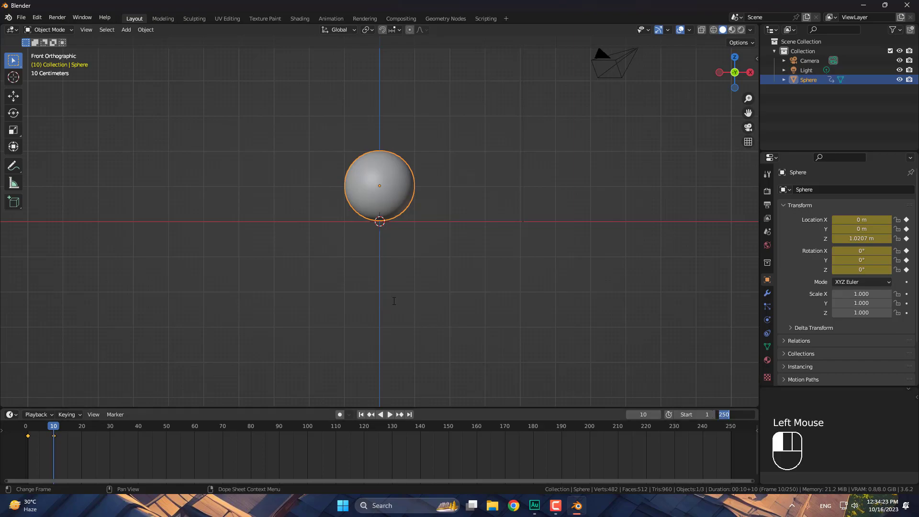
pyautogui.click(393, 300)
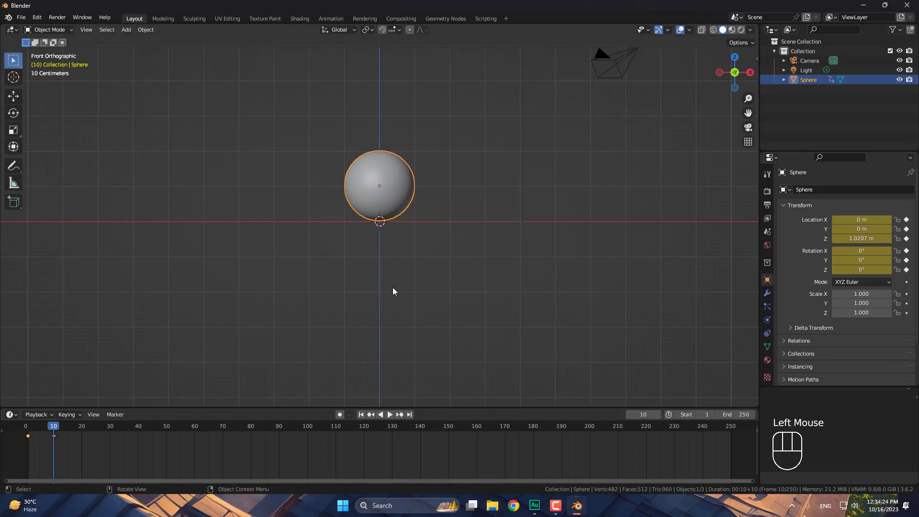
# - At frame 15, raise the sphere to Z 2.0686 m and key its location and rotation
pyautogui.click(68, 423)
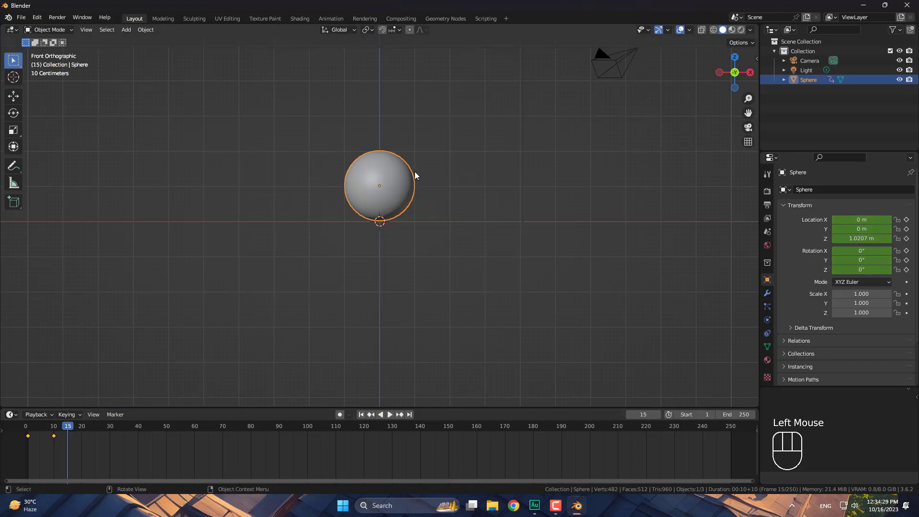
pyautogui.press('g')
pyautogui.press('z')
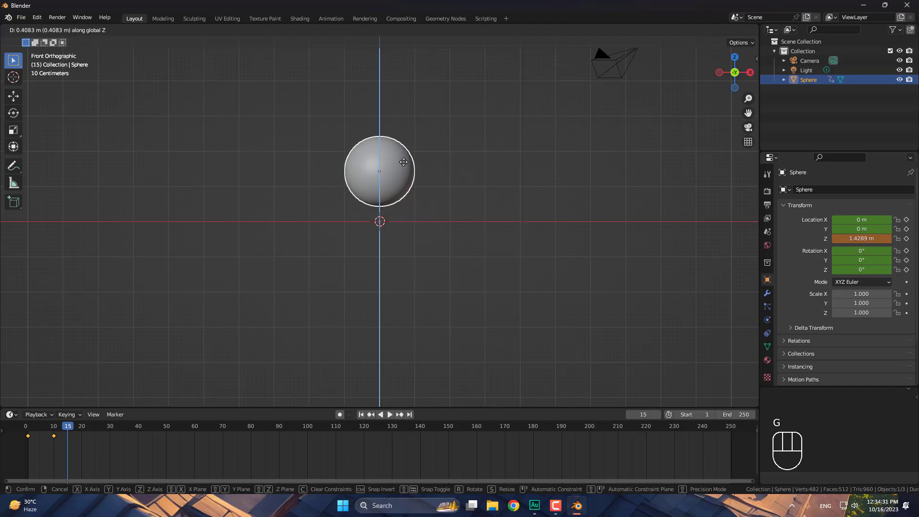
pyautogui.click(402, 139)
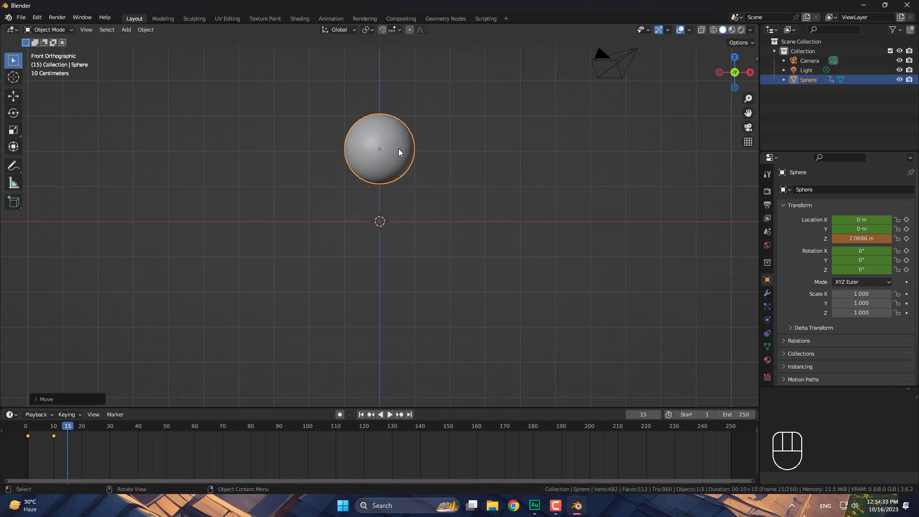
pyautogui.press('i')
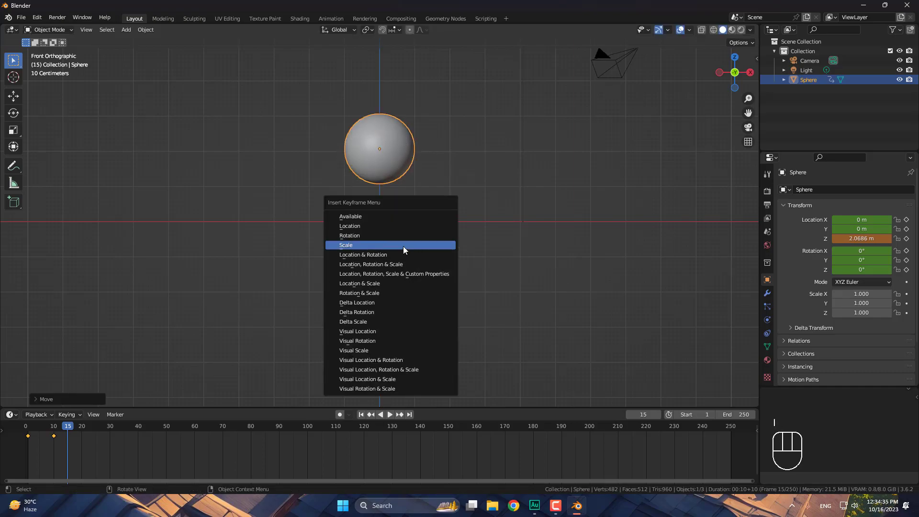
pyautogui.click(371, 256)
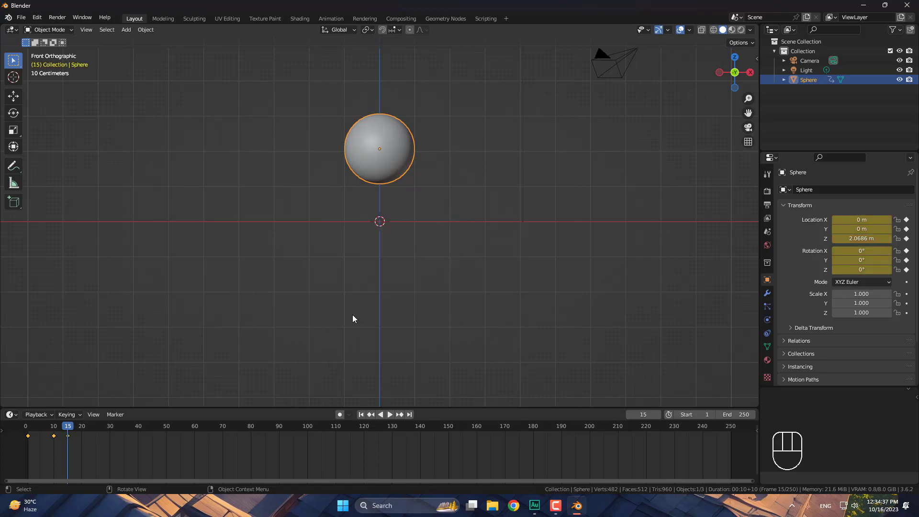
# - Duplicate the frame-10 keyframe onto frame 20
pyautogui.click(80, 424)
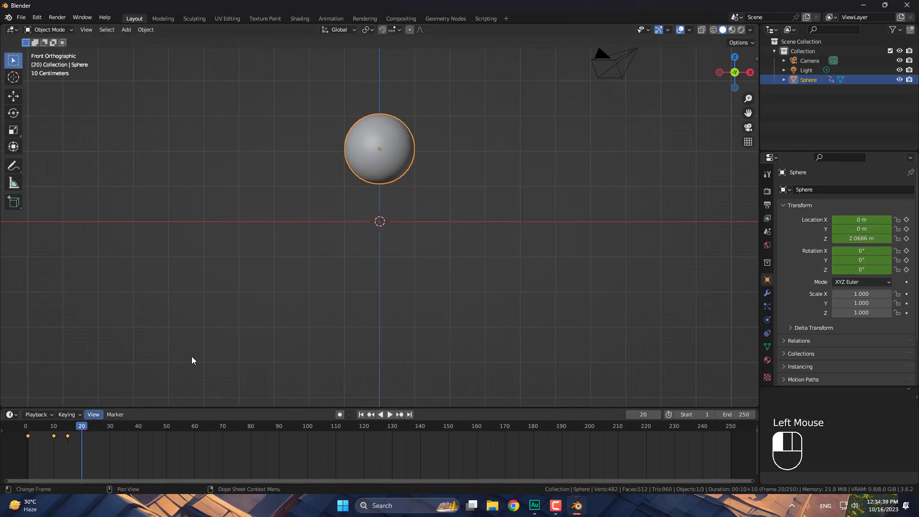
pyautogui.click(54, 436)
pyautogui.hotkey('shift', 'd')
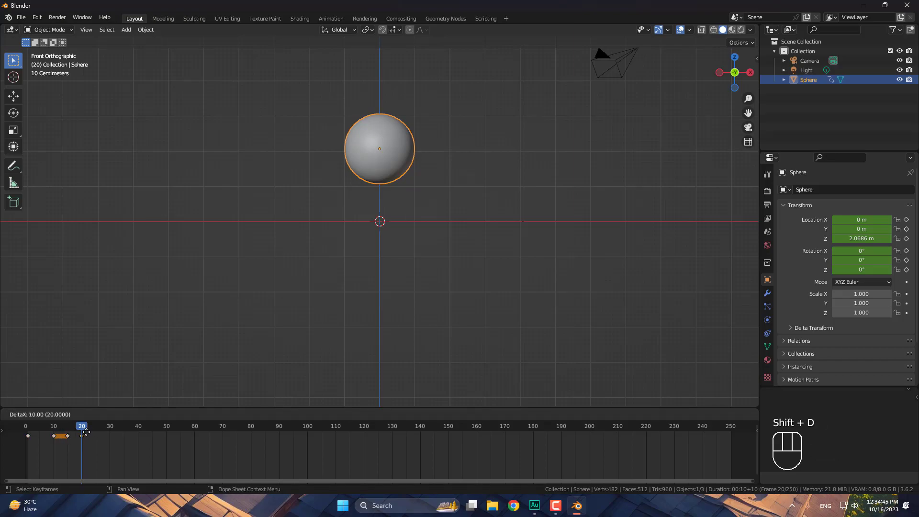
pyautogui.click(86, 434)
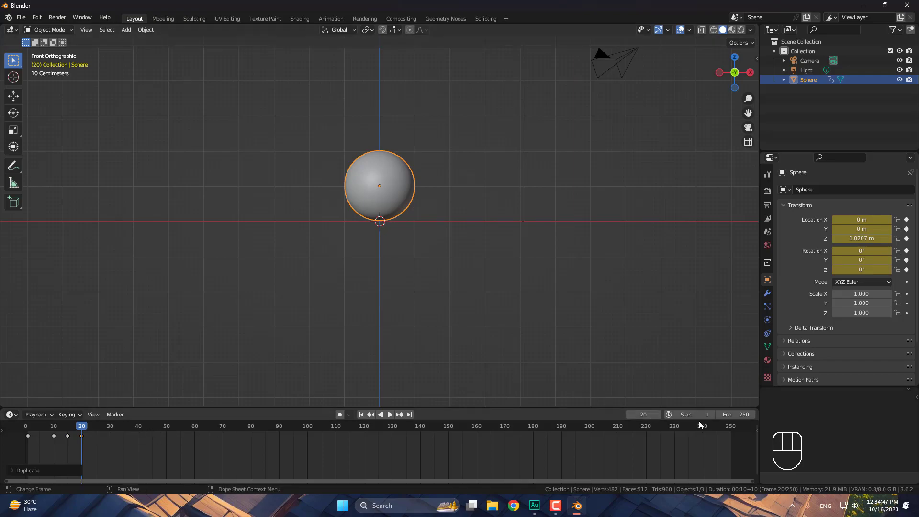
# - Set the end frame to 20 and play the bounce animation
pyautogui.click(735, 413)
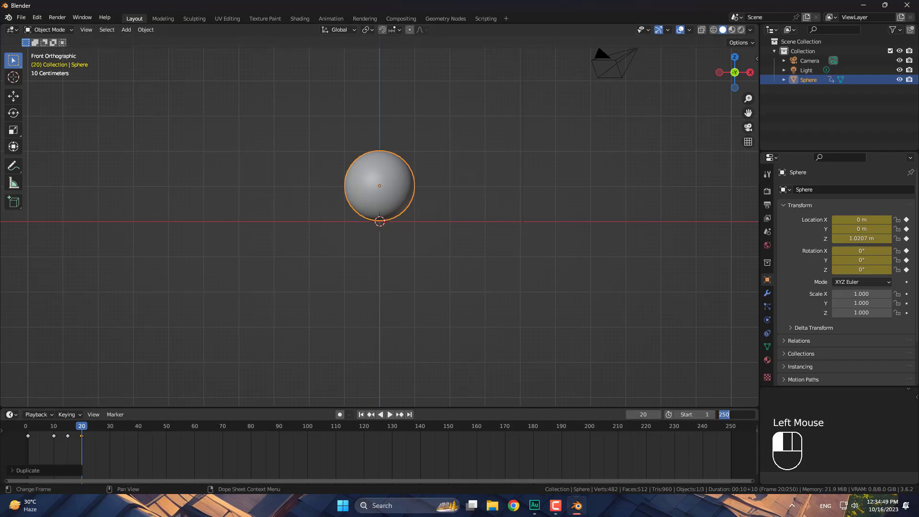
pyautogui.write('20')
pyautogui.press('Return')
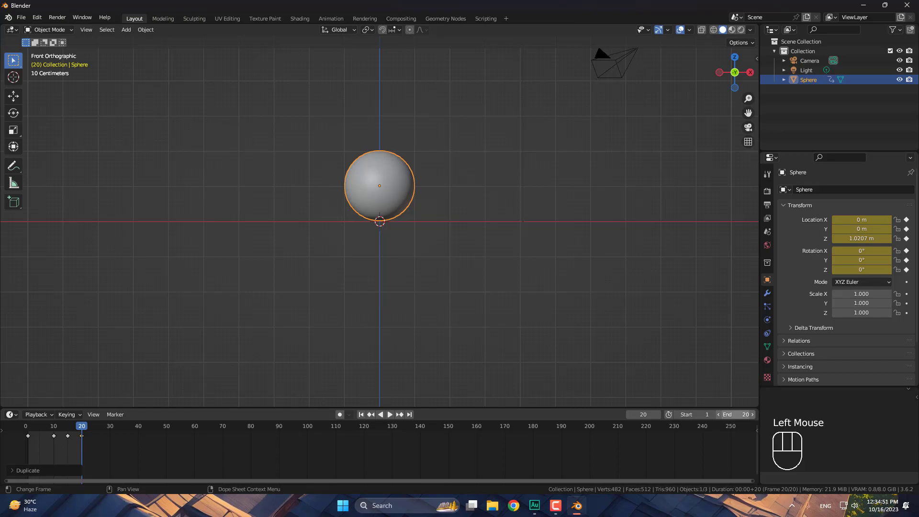
pyautogui.click(391, 415)
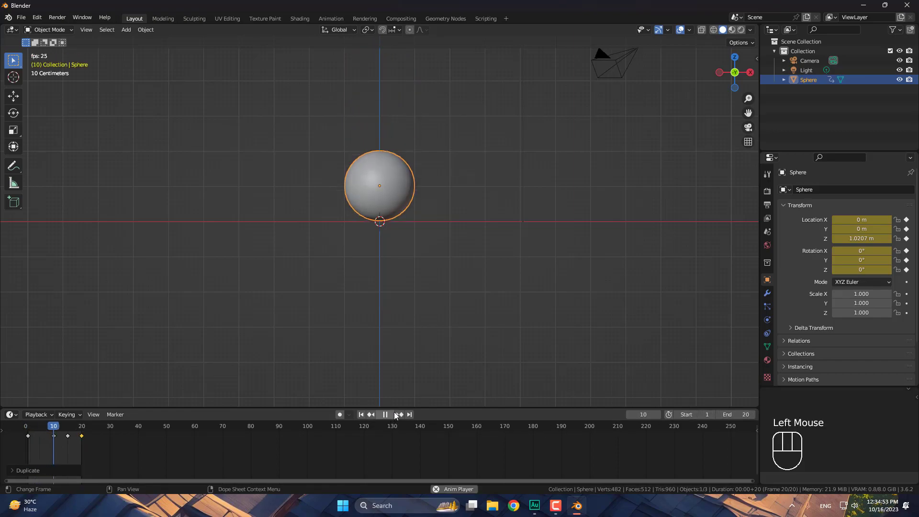
# - Stop playback and scale all the sphere's keyframes further apart
pyautogui.click(394, 415)
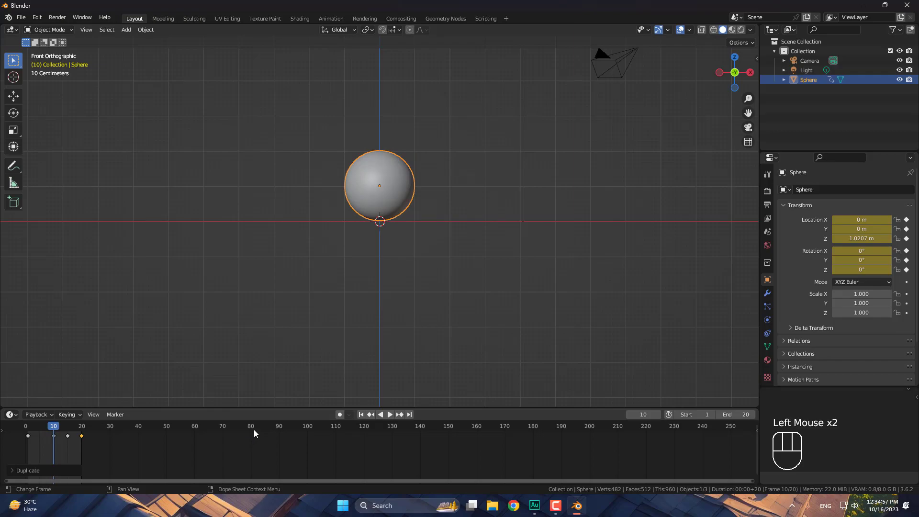
pyautogui.moveTo(118, 449); pyautogui.dragTo(7, 438)
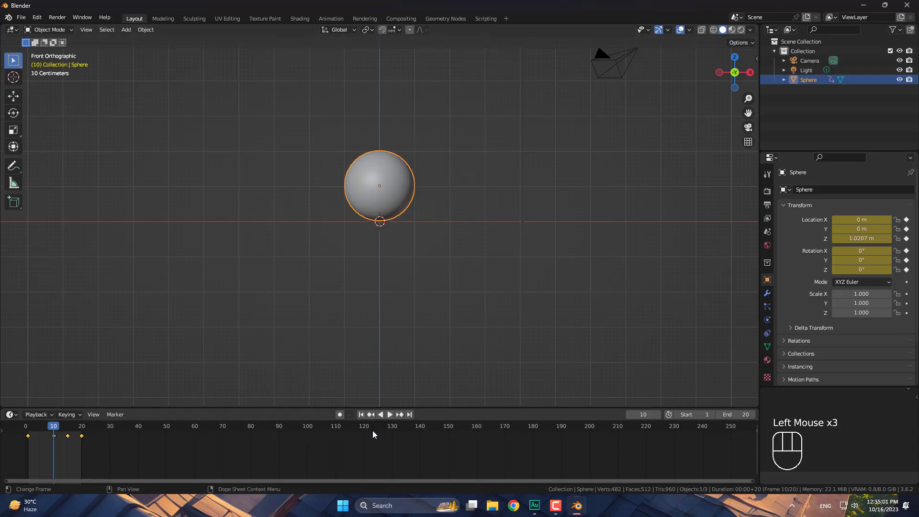
pyautogui.press('s')
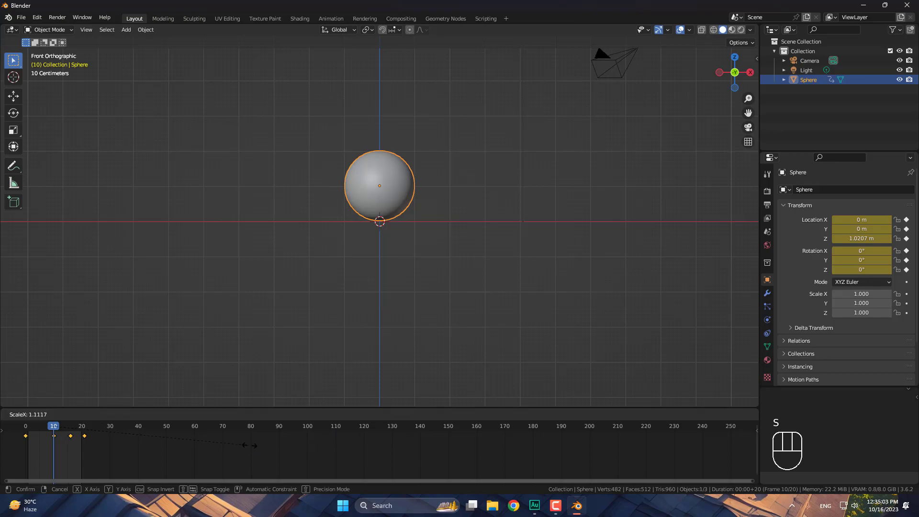
pyautogui.click(365, 445)
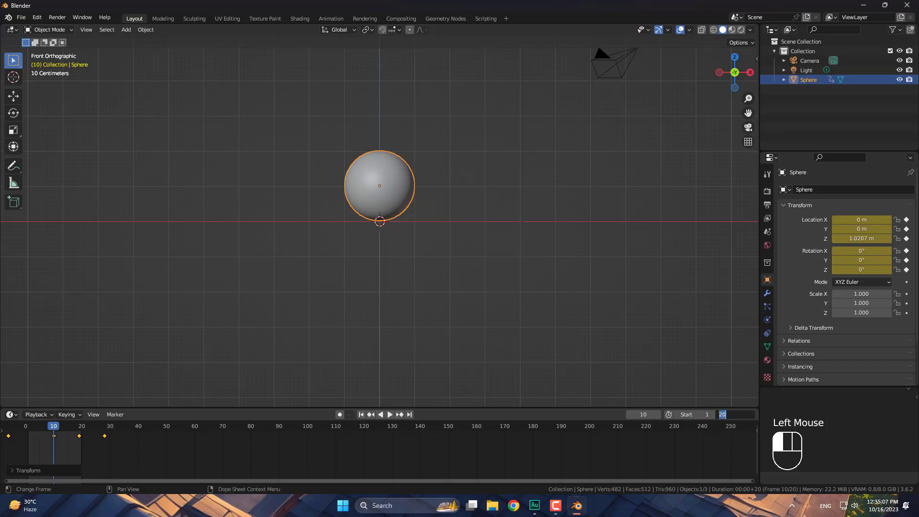
# - Extend the end frame to 50, shift the keyframes later, and replay the animation from the start
pyautogui.moveTo(720, 417); pyautogui.dragTo(721, 416)
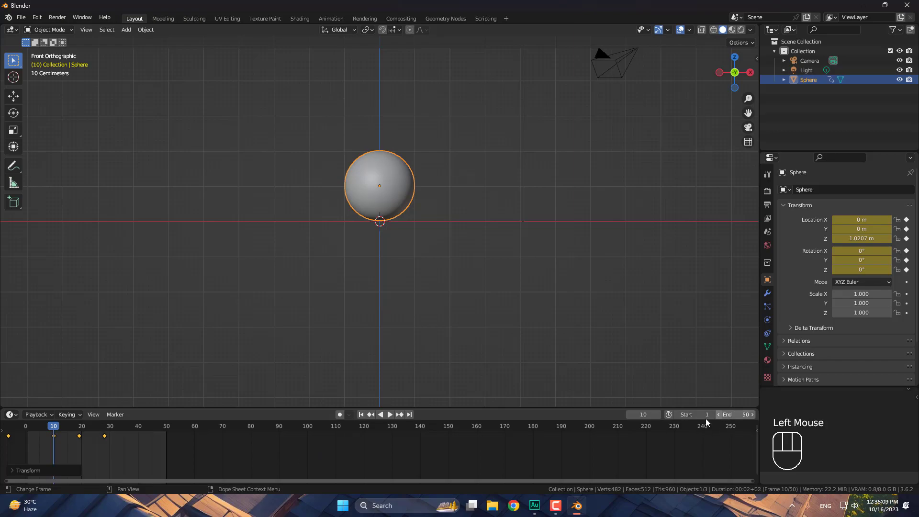
pyautogui.press('g')
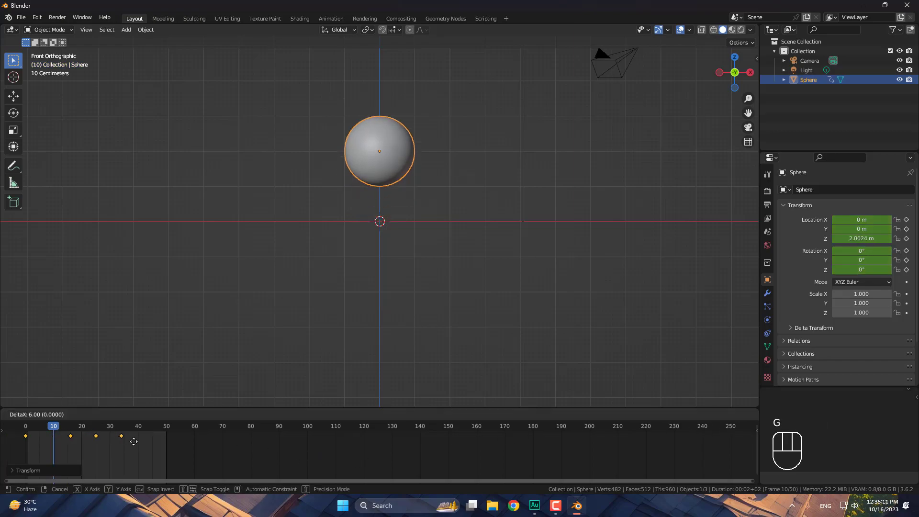
pyautogui.click(135, 442)
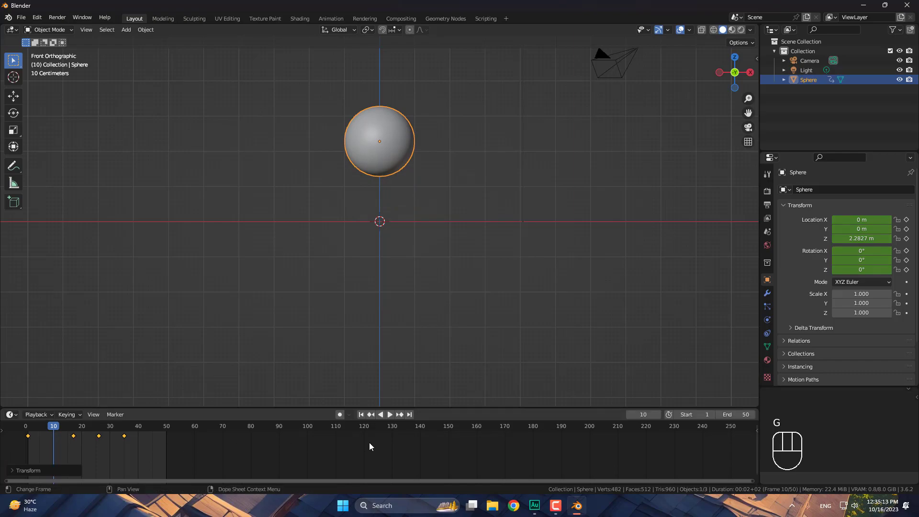
pyautogui.click(360, 415)
pyautogui.click(390, 415)
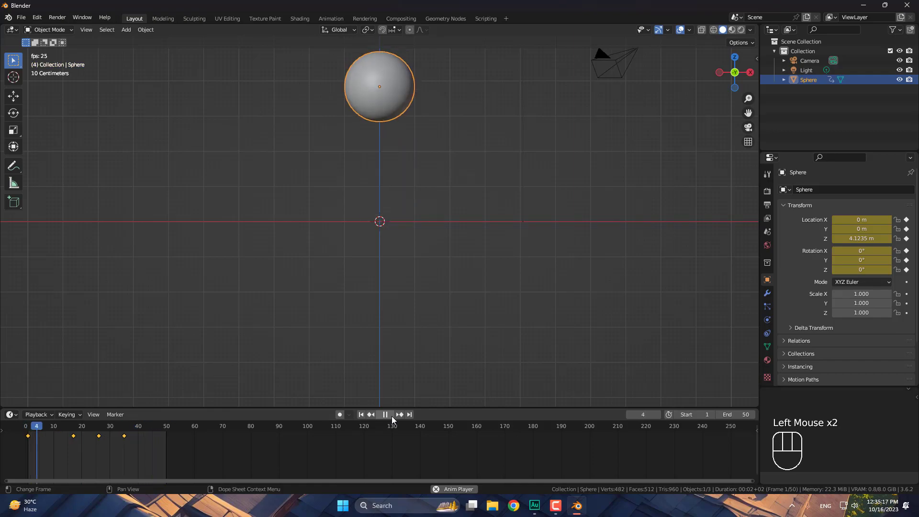
pyautogui.click(392, 415)
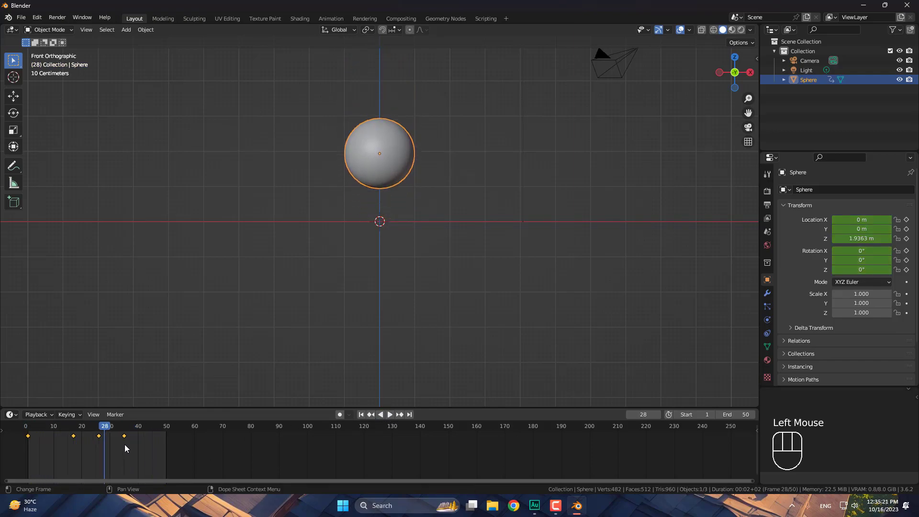
pyautogui.press('t')
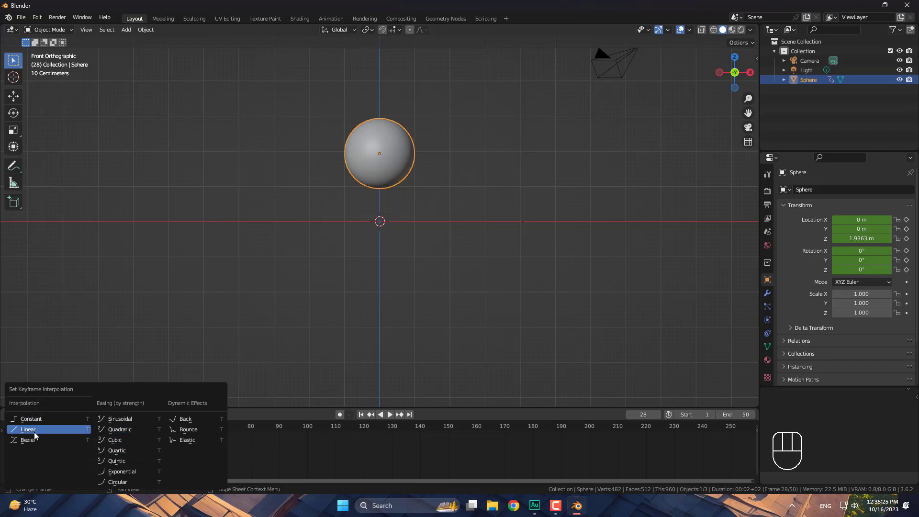
# - Set the sphere's keyframes to Linear interpolation and play the bounce back from the first frame
pyautogui.click(33, 431)
pyautogui.click(362, 415)
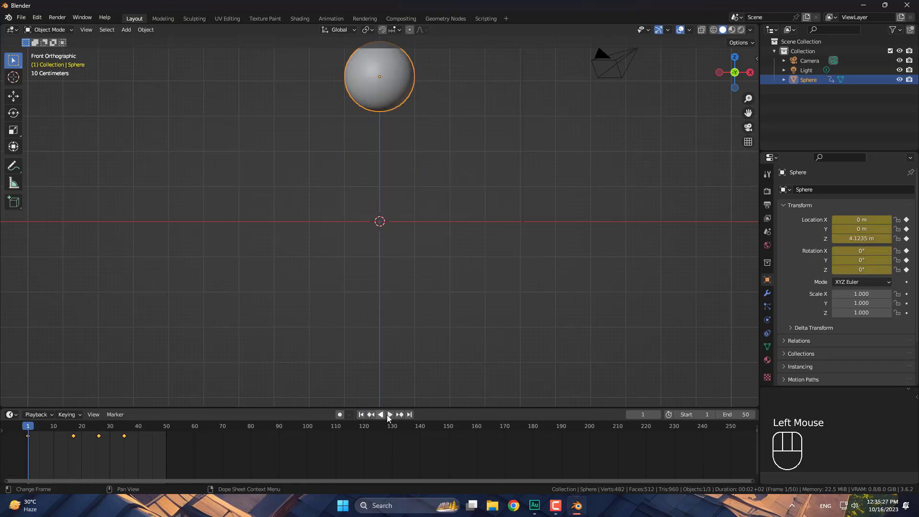
pyautogui.click(390, 414)
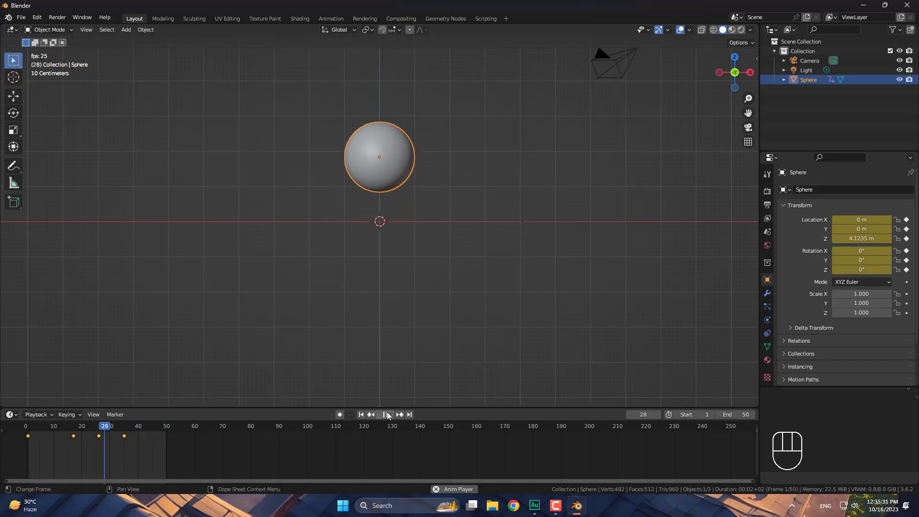
pyautogui.click(386, 415)
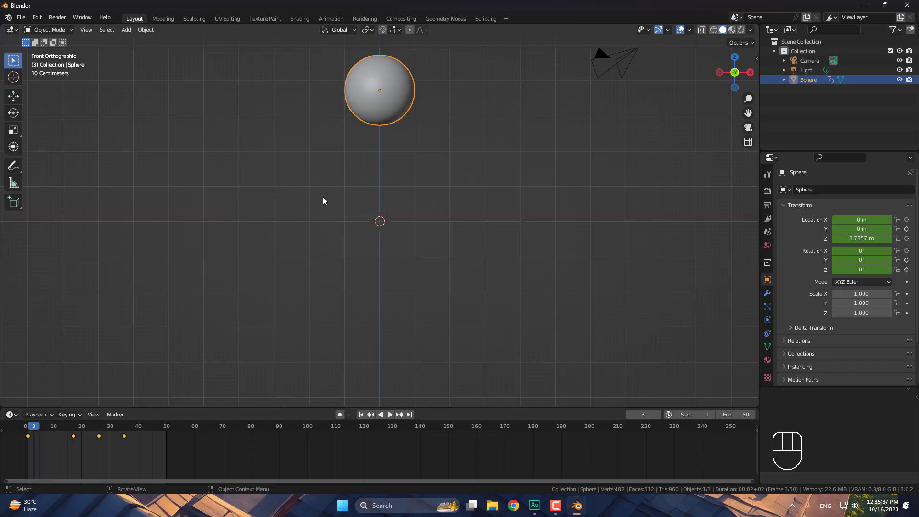
# - Orbit the view around the sphere, snapping to front orthographic view and back into perspective
pyautogui.moveTo(404, 176); pyautogui.dragTo(395, 219)
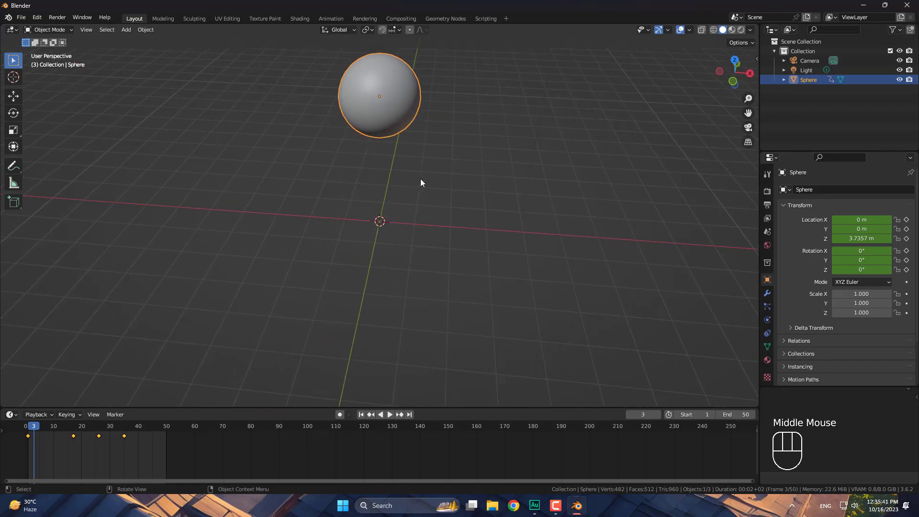
pyautogui.press('KP_1')
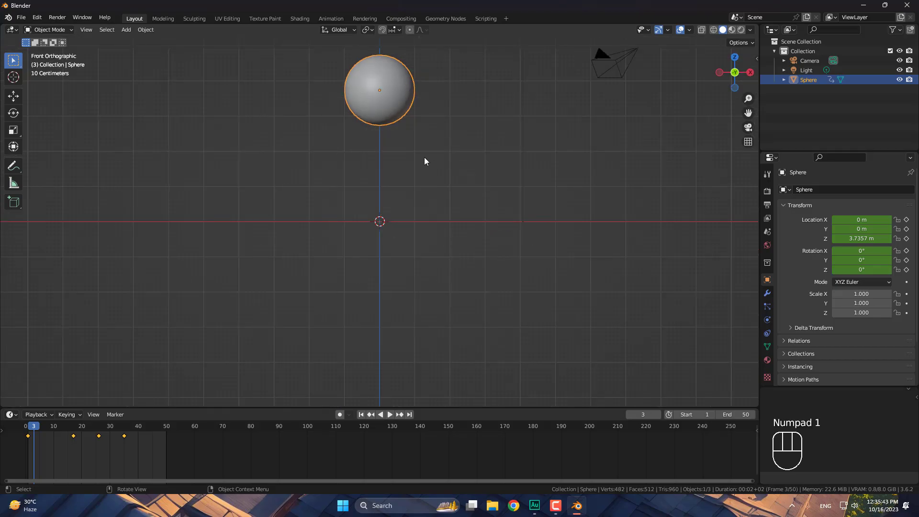
pyautogui.moveTo(357, 167); pyautogui.dragTo(353, 176)
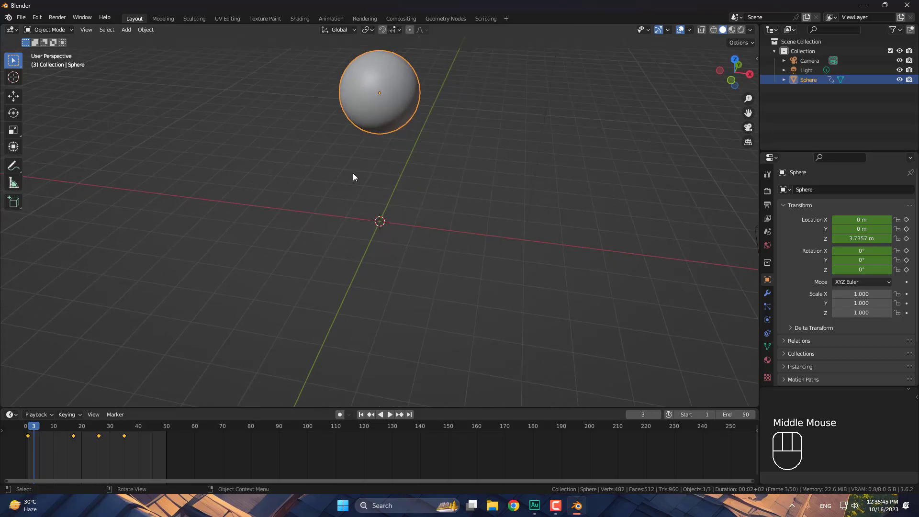